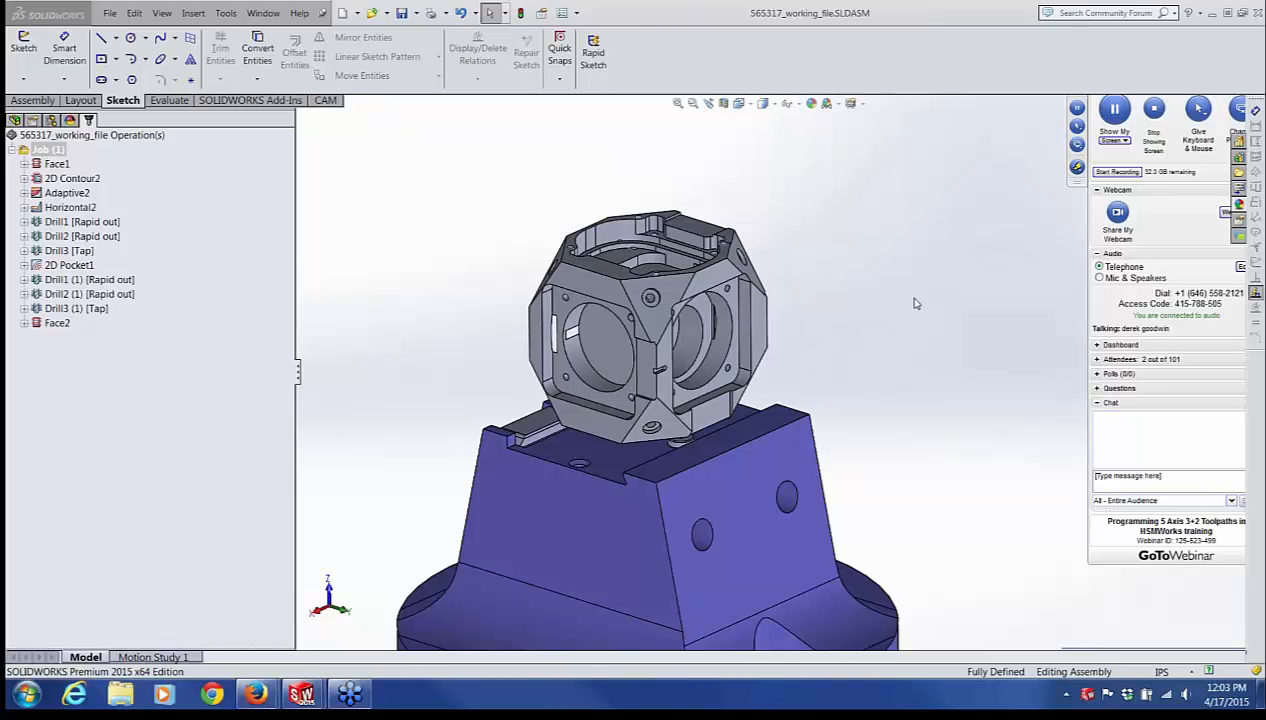
# Step: Examine the machined part, its fixture and the base plate from the full assembly down to a close view
pyautogui.scroll(3, 921, 318)
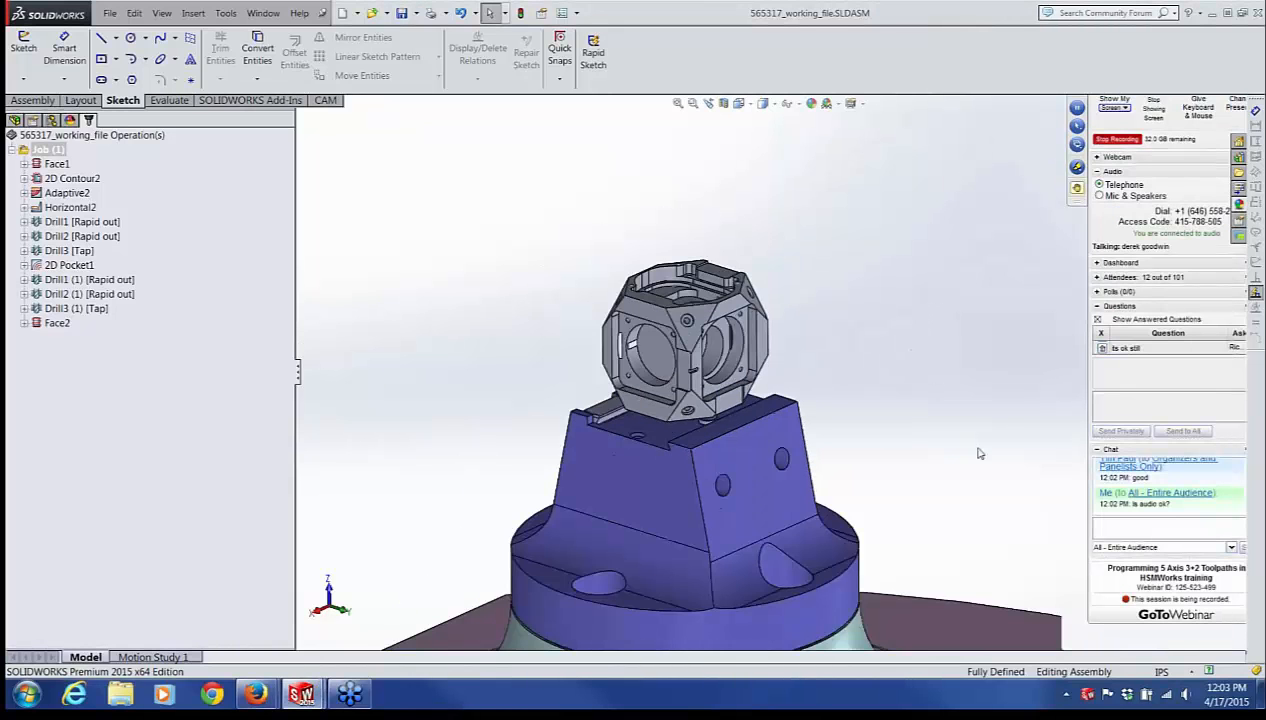
pyautogui.scroll(5, 979, 453)
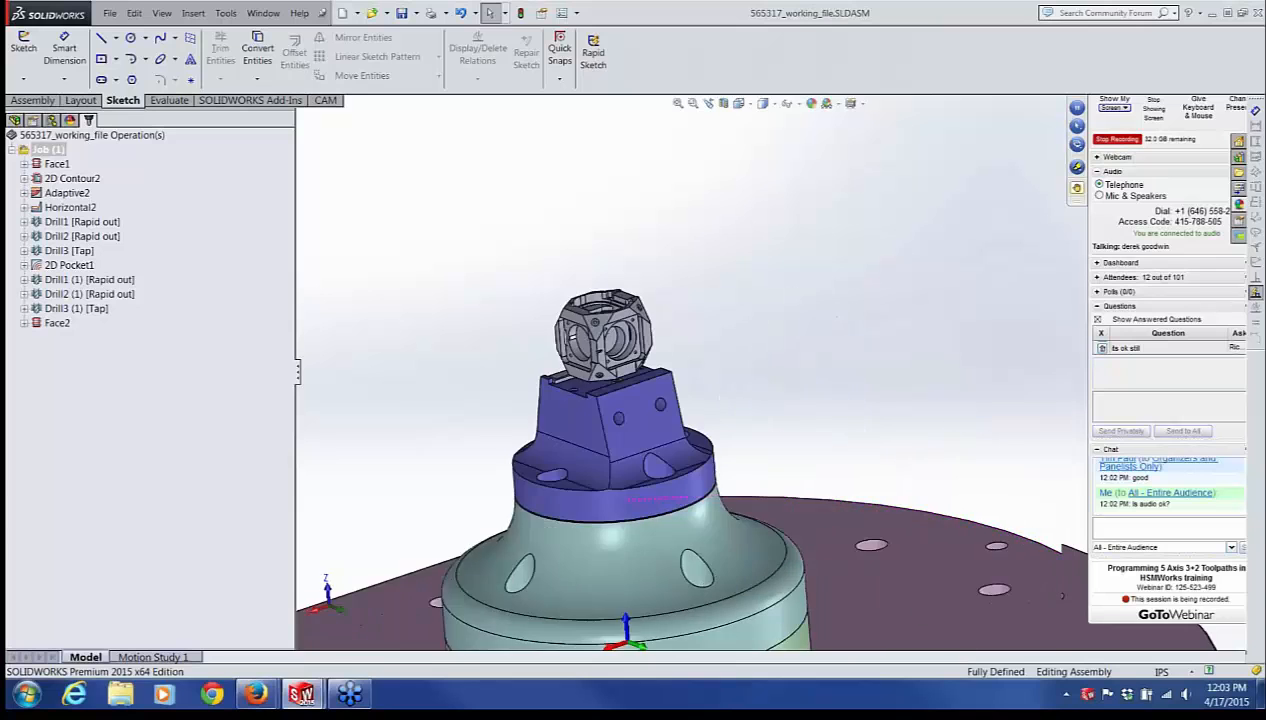
pyautogui.scroll(5, 913, 432)
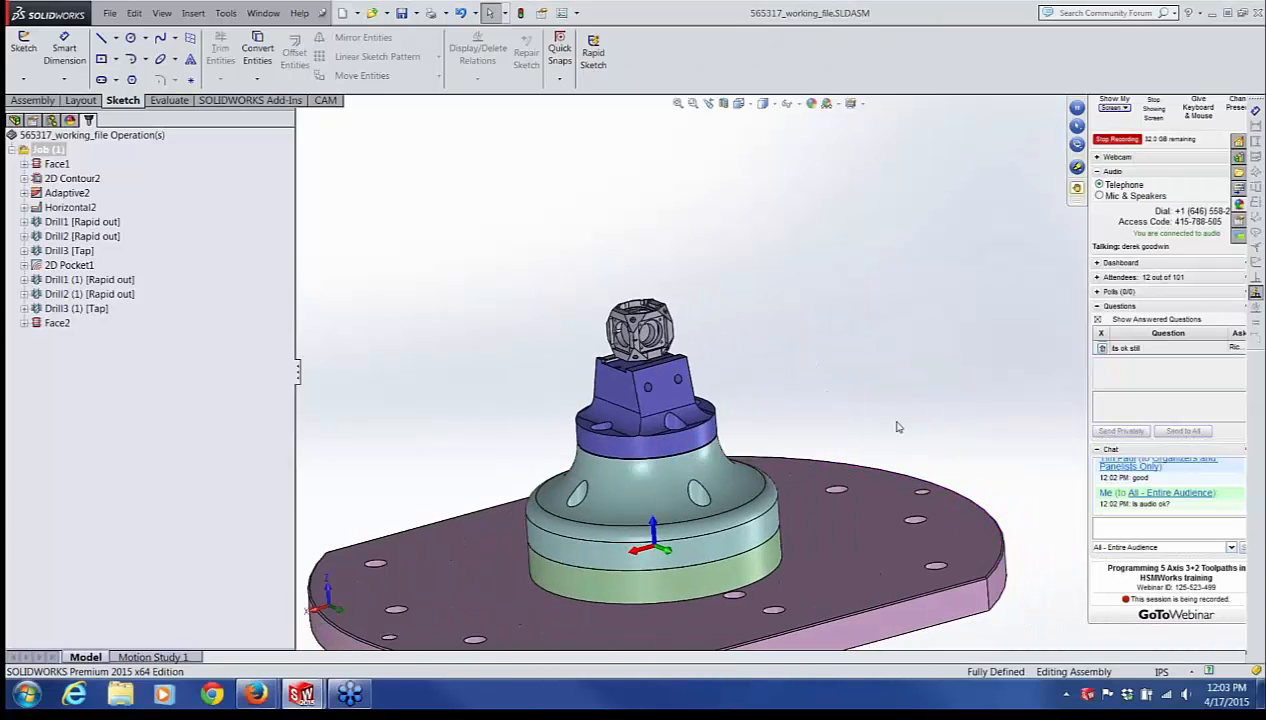
pyautogui.scroll(-2, 768, 360)
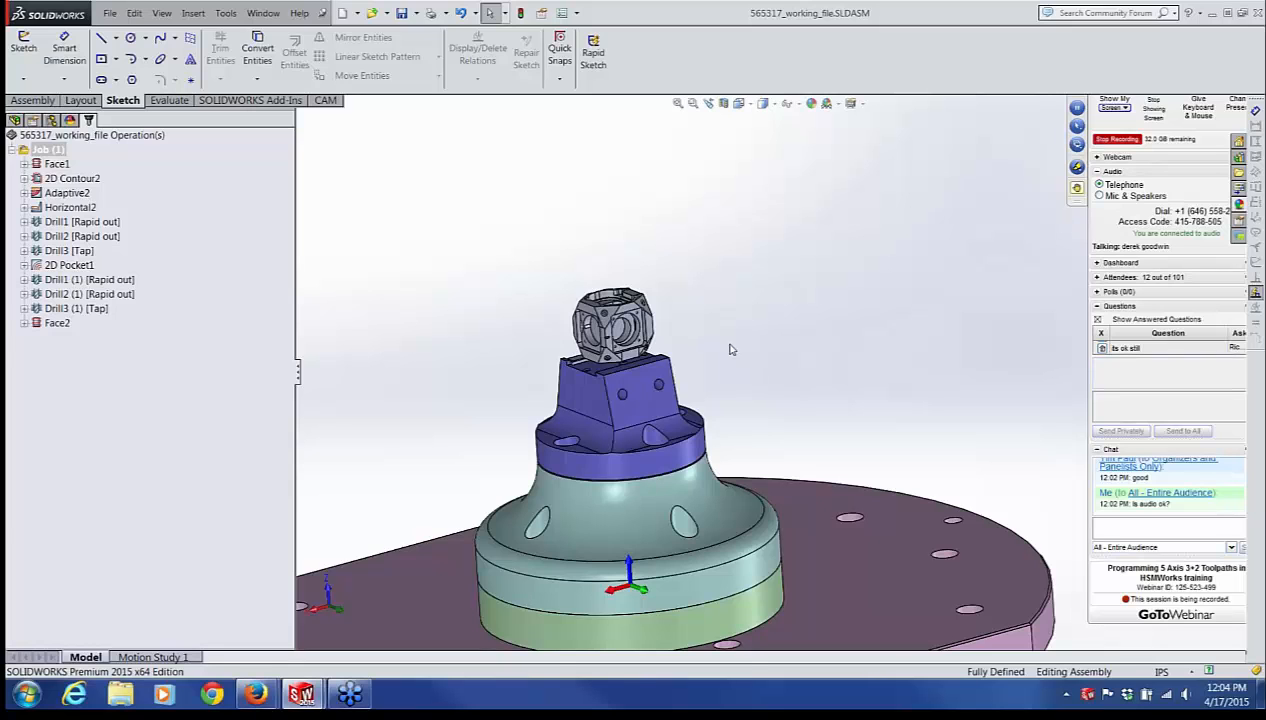
pyautogui.moveTo(706, 328)
pyautogui.mouseDown(button='middle')
pyautogui.moveTo(733, 319)
pyautogui.moveTo(721, 325)
pyautogui.mouseUp(button='middle')
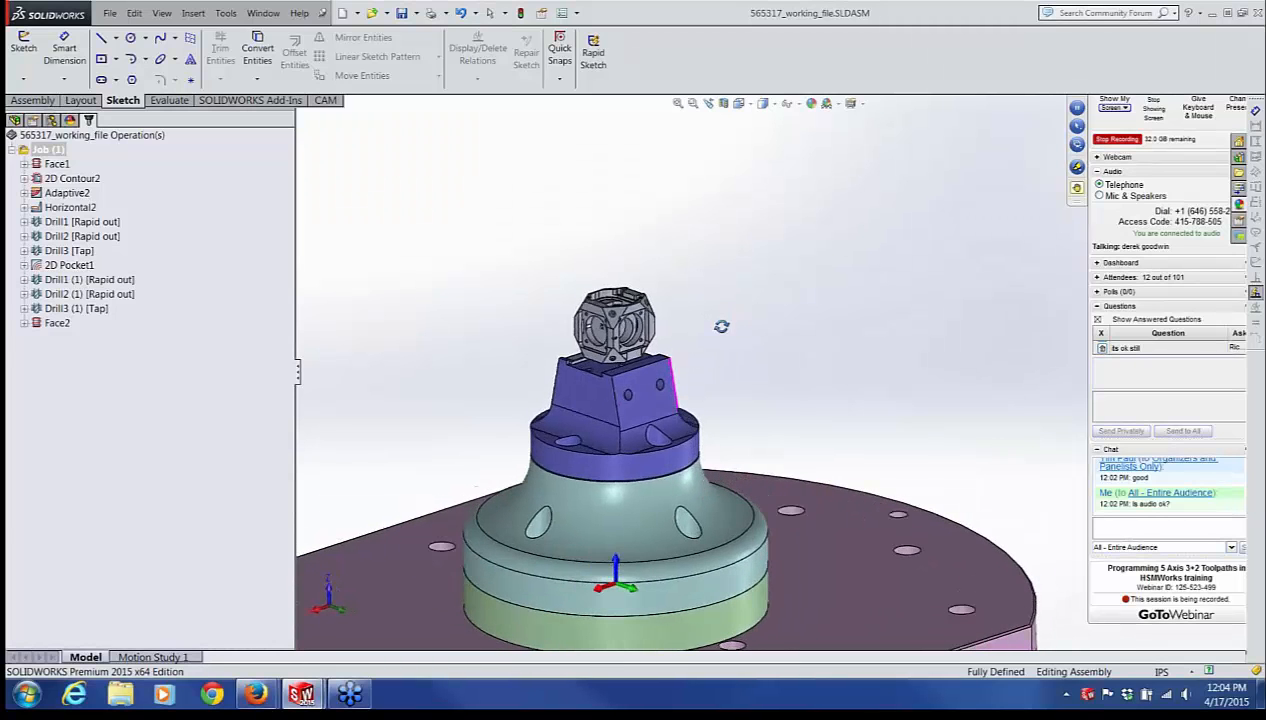
pyautogui.scroll(-5, 698, 327)
pyautogui.scroll(-2, 424, 314)
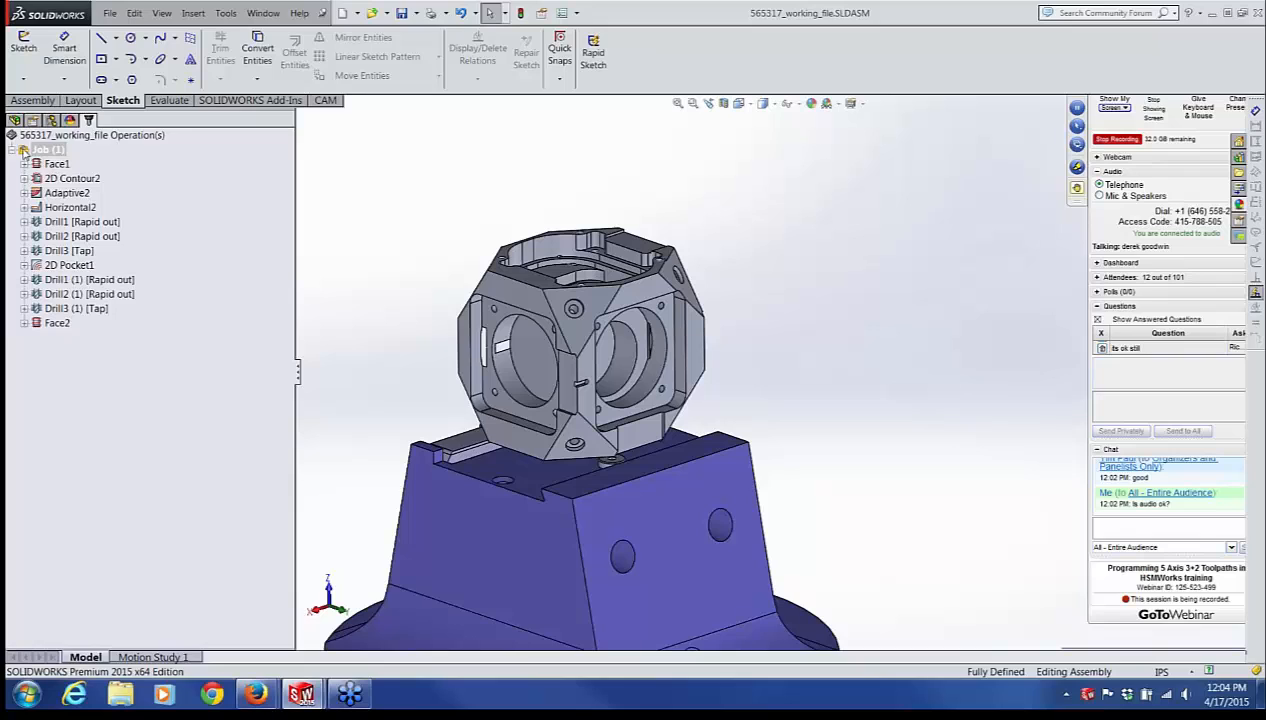
# Step: Play the stock simulation of Job (1) through the Face2 operation, adjusting its playback speed, and close it
pyautogui.click(23, 151)
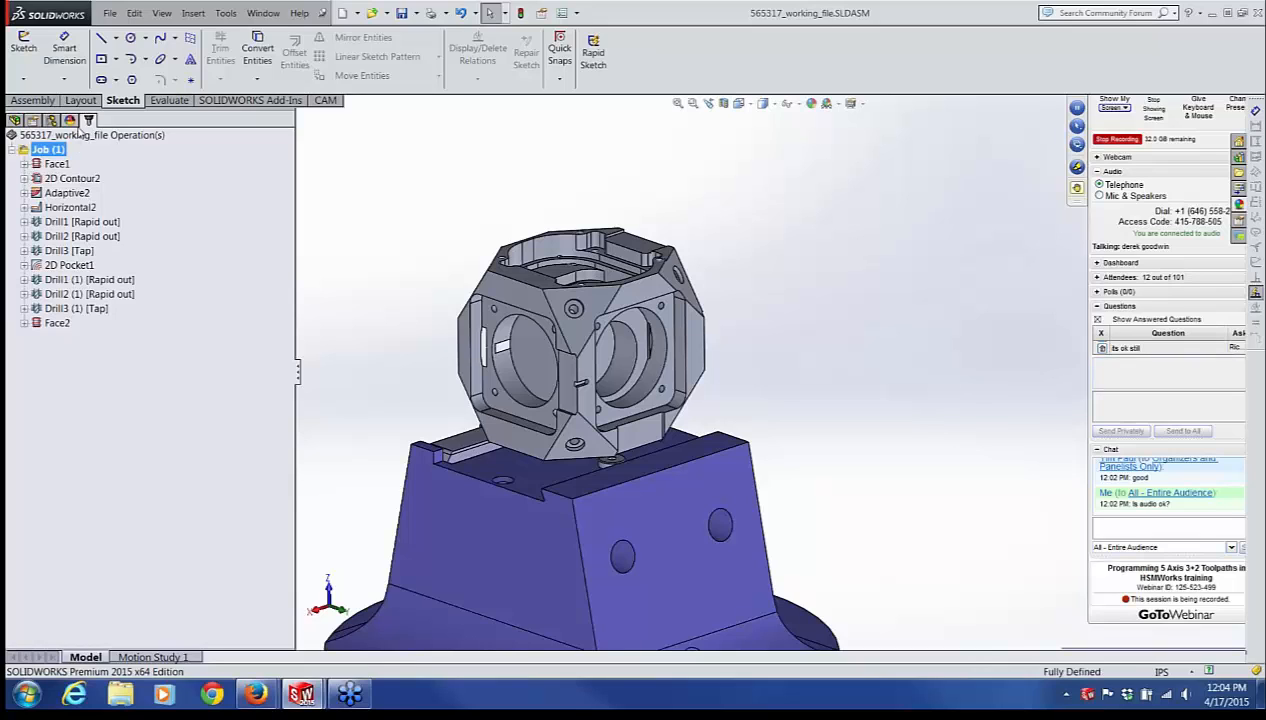
pyautogui.click(336, 102)
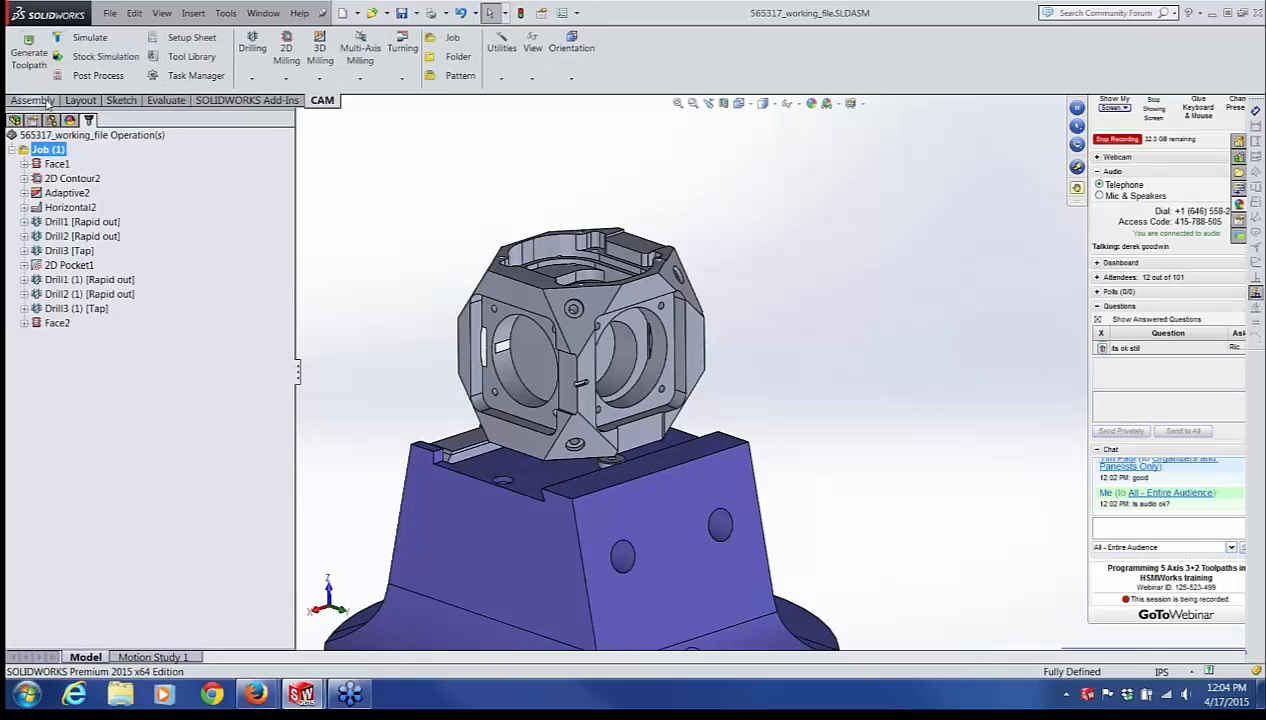
pyautogui.click(117, 62)
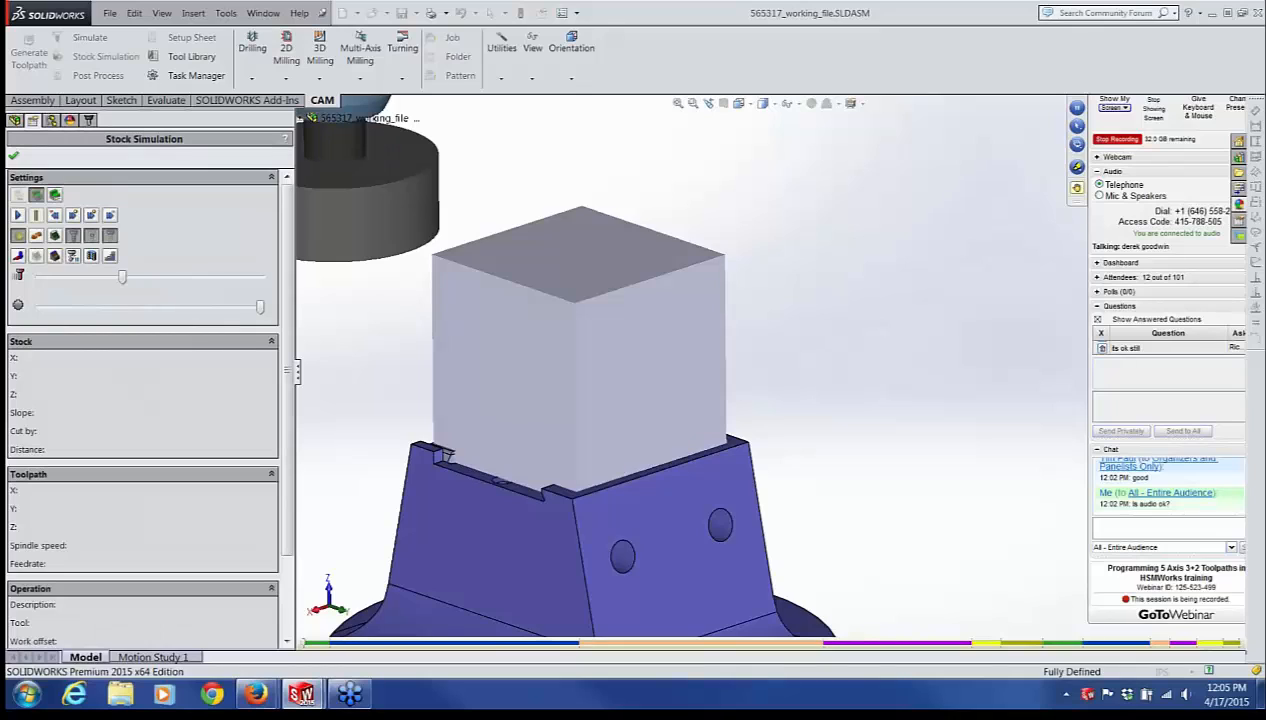
pyautogui.moveTo(122, 279); pyautogui.dragTo(108, 280)
pyautogui.click(18, 216)
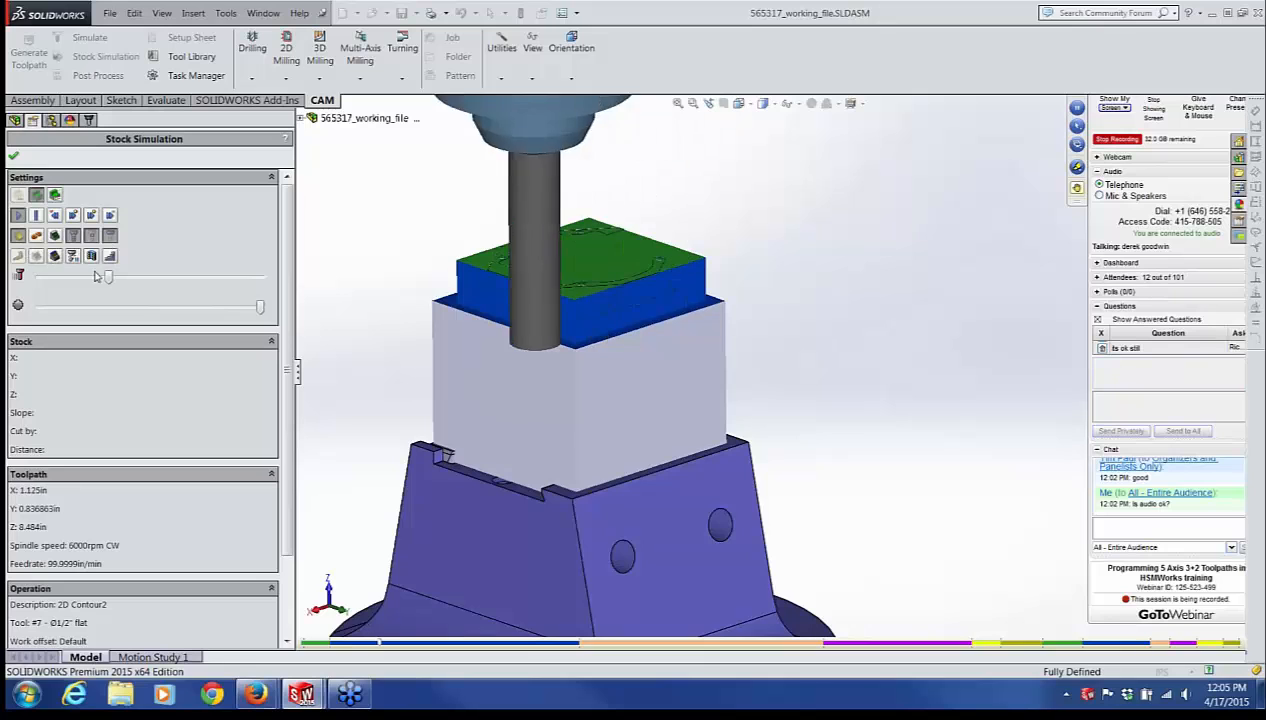
pyautogui.moveTo(112, 282); pyautogui.dragTo(122, 280)
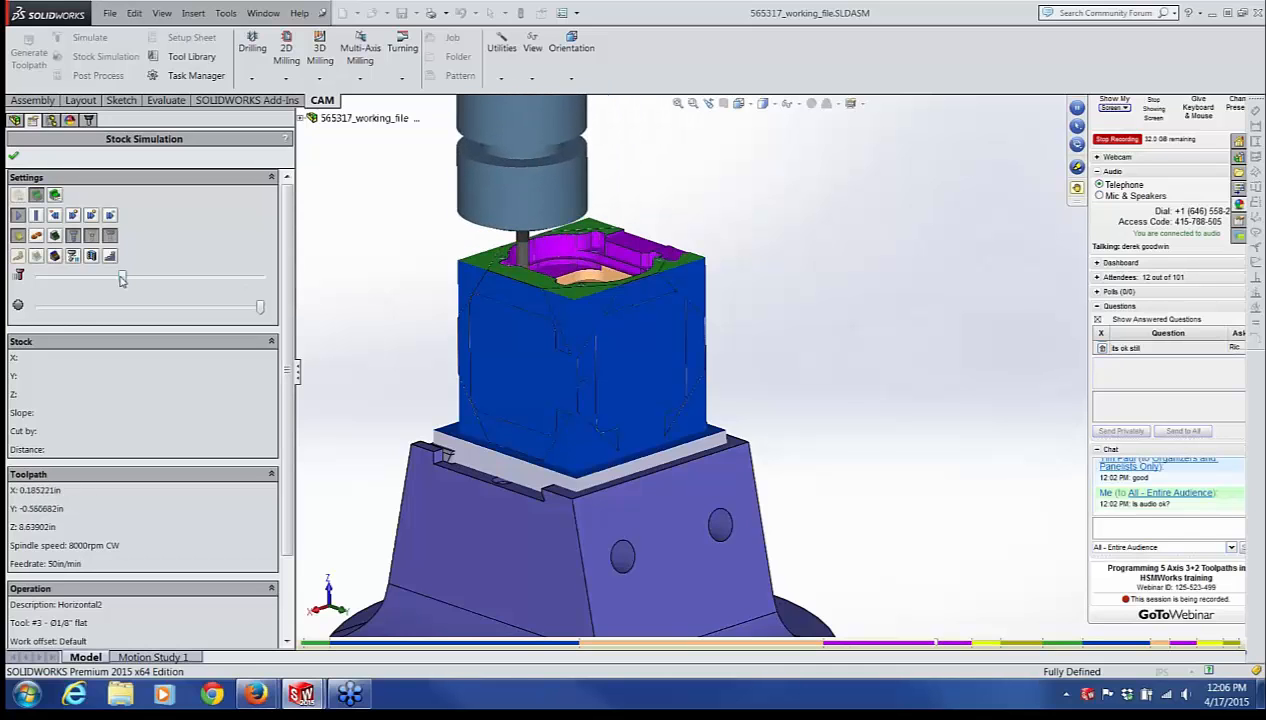
pyautogui.moveTo(387, 256); pyautogui.dragTo(377, 305, button='middle')
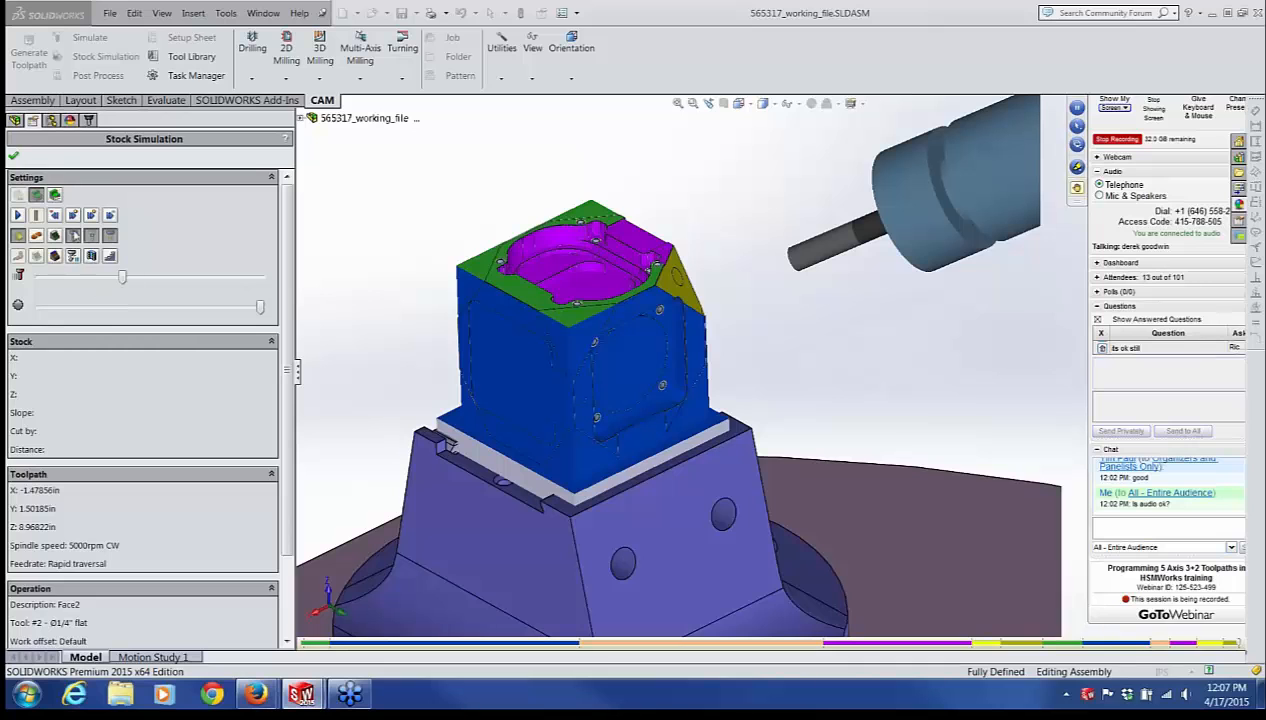
pyautogui.click(14, 157)
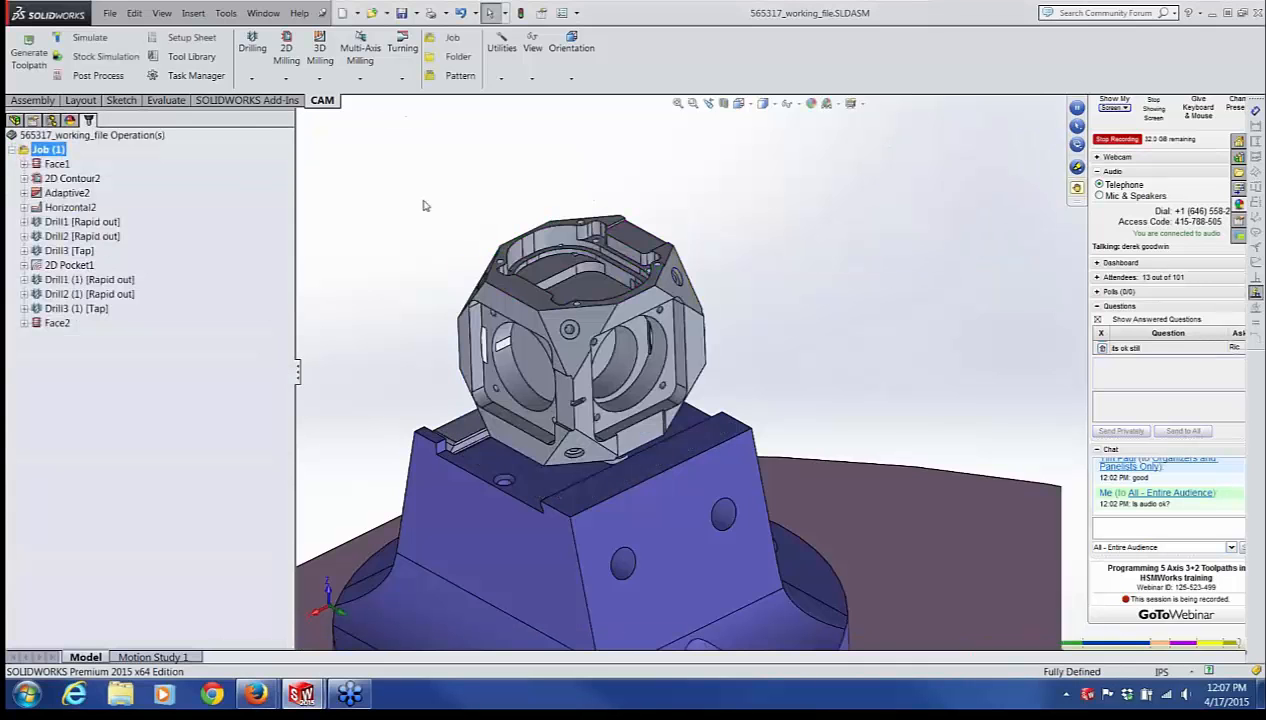
# Step: Run the machine simulation of Job (1) and inspect the UMC-750 machine and the work area around the part
pyautogui.scroll(5, 792, 341)
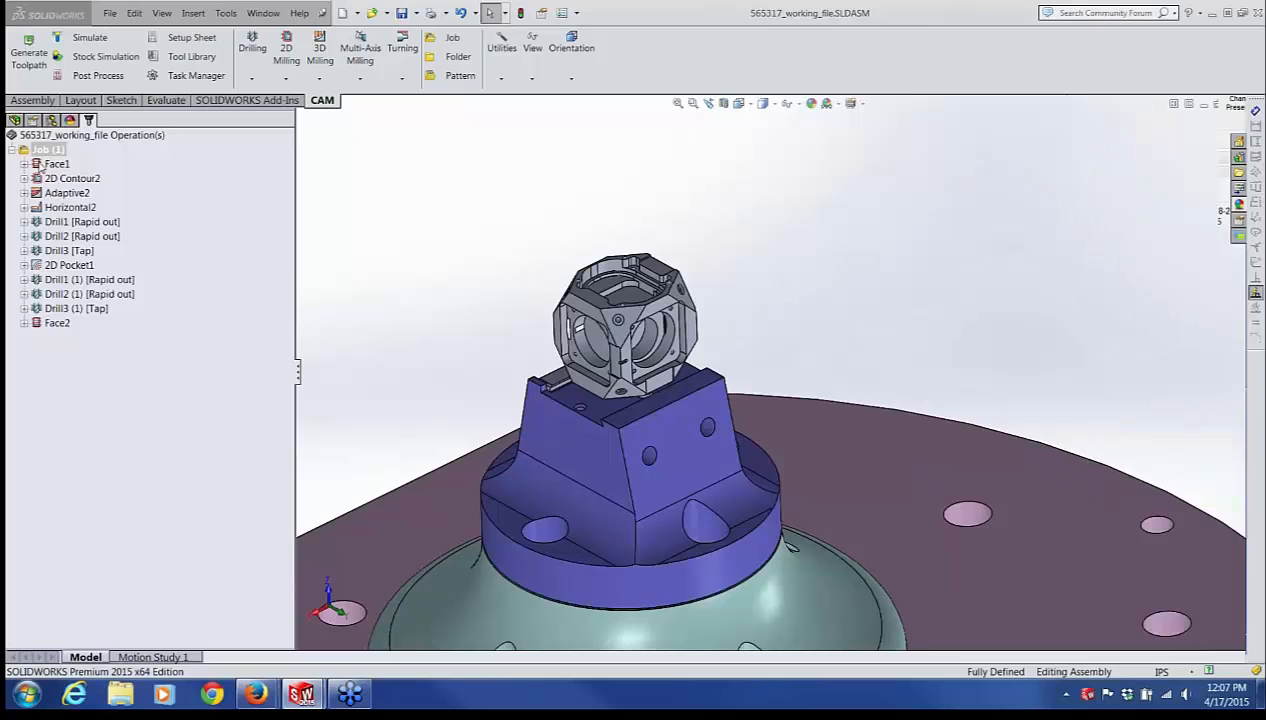
pyautogui.click(23, 150)
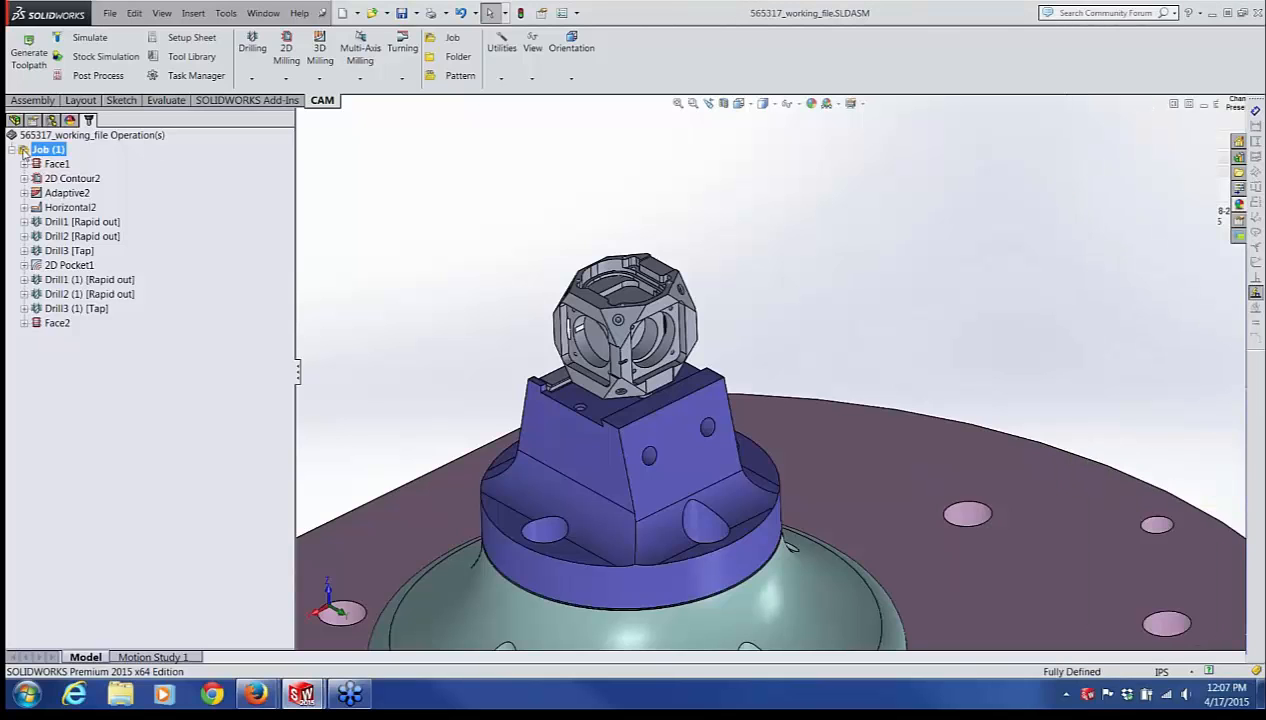
pyautogui.rightClick(23, 150)
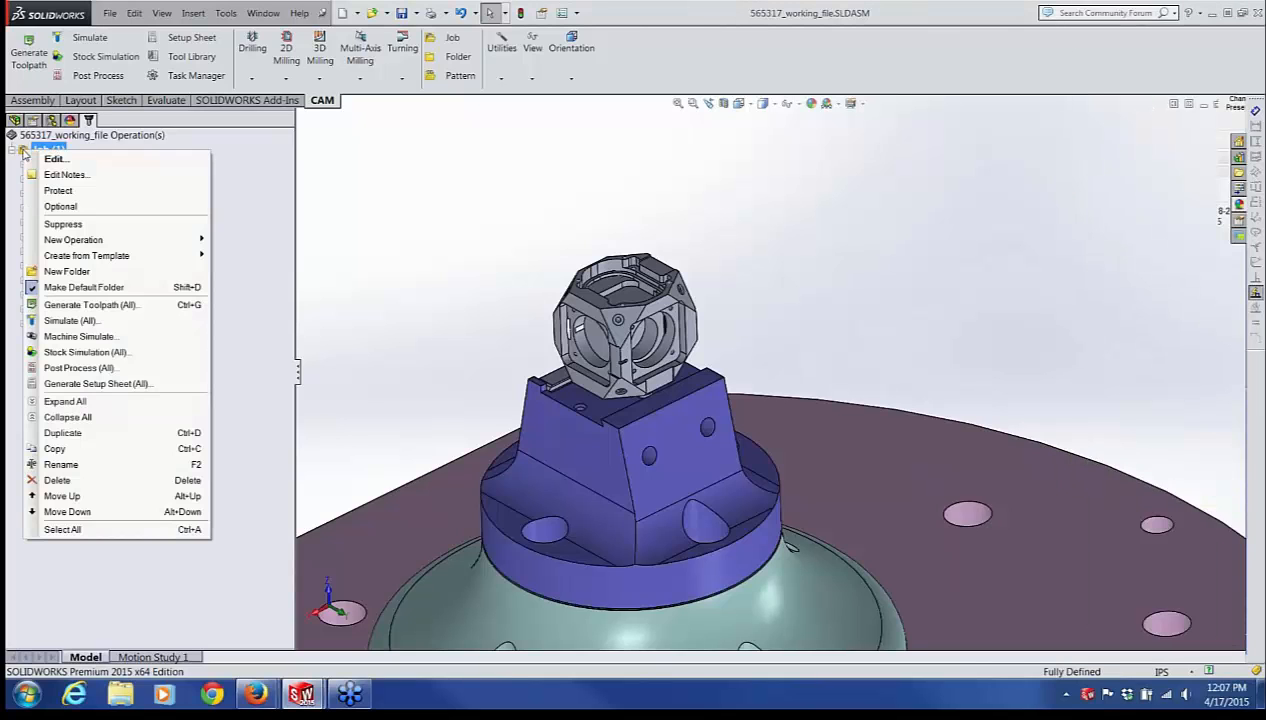
pyautogui.click(76, 337)
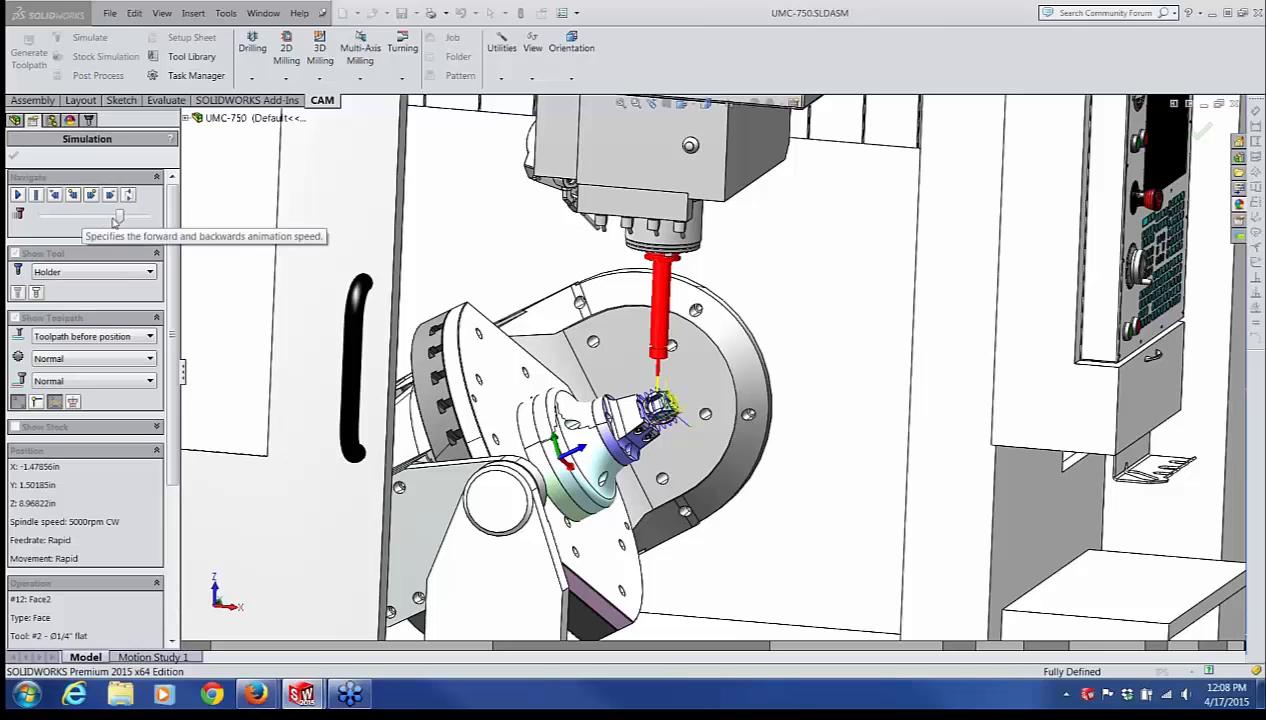
pyautogui.click(18, 195)
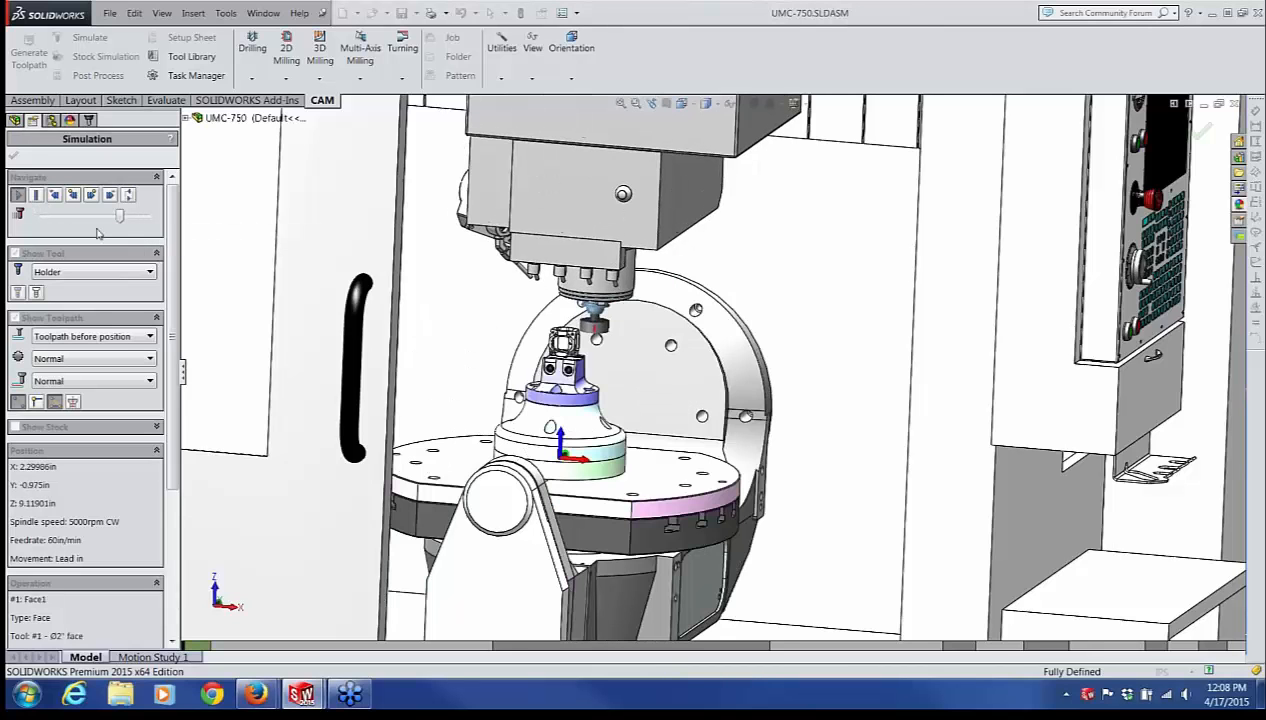
pyautogui.moveTo(260, 330); pyautogui.dragTo(388, 326, button='middle')
pyautogui.scroll(5, 620, 378)
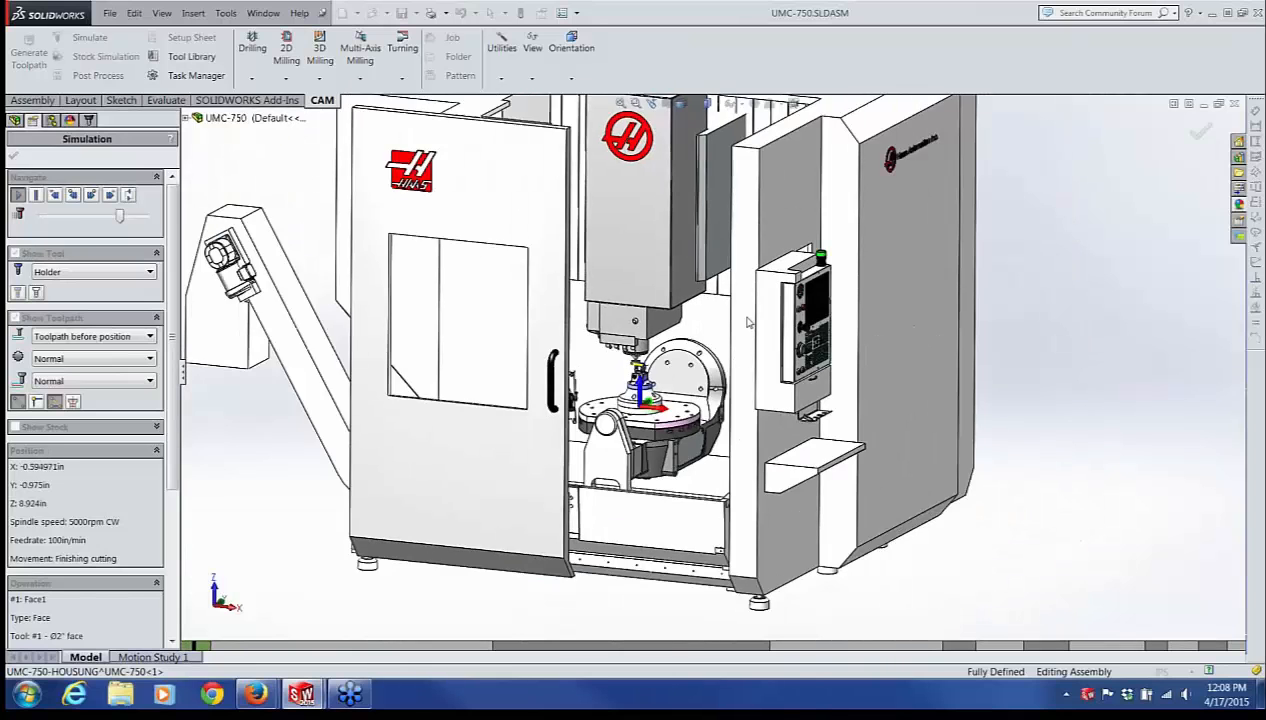
pyautogui.scroll(-5, 620, 378)
pyautogui.scroll(-4, 620, 376)
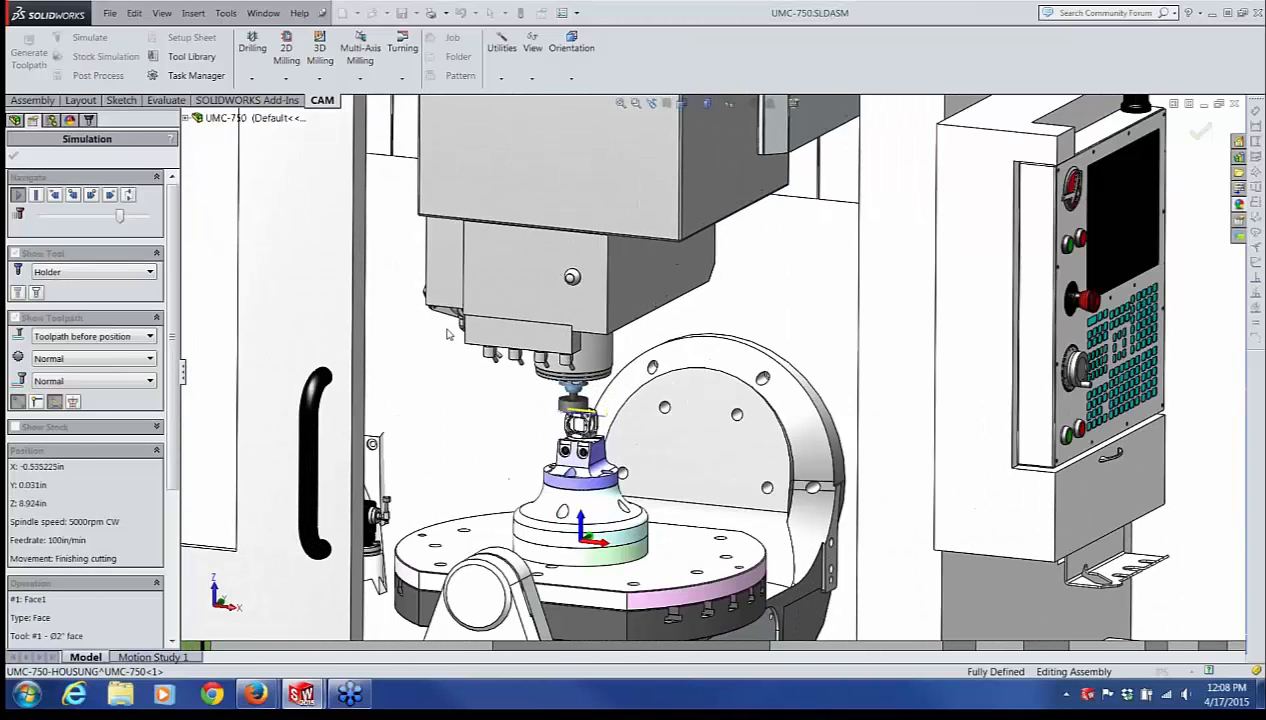
pyautogui.scroll(-2, 455, 337)
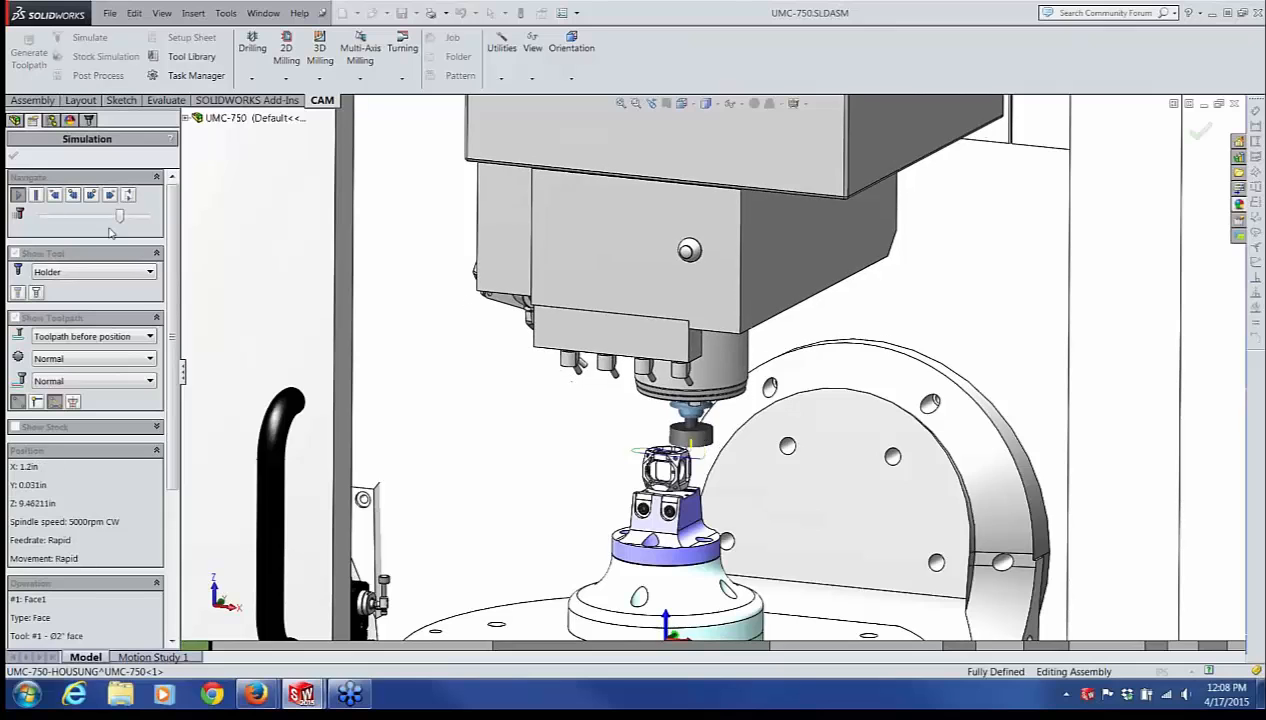
# Step: Watch the machine simulation through to Face2, speeding up the first operations and slowing playback for the tilted 2D Pocket1 cut
pyautogui.moveTo(121, 219); pyautogui.dragTo(127, 219)
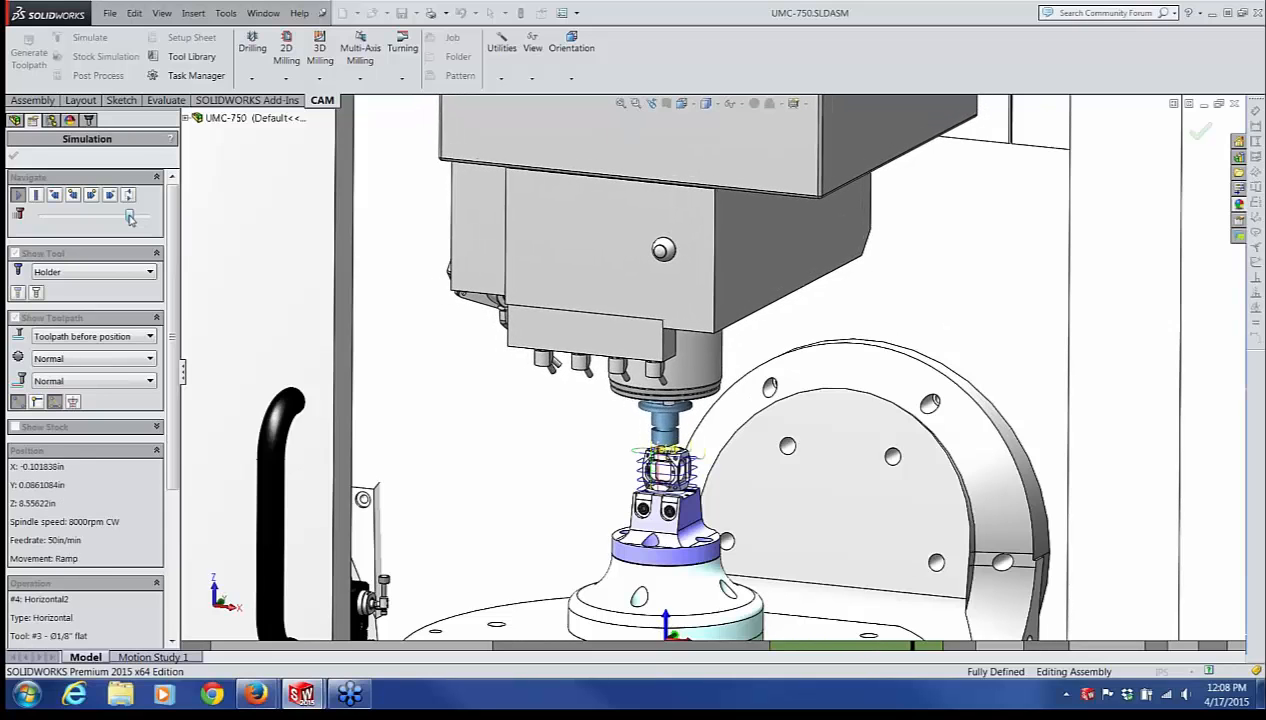
pyautogui.moveTo(129, 216); pyautogui.dragTo(121, 226)
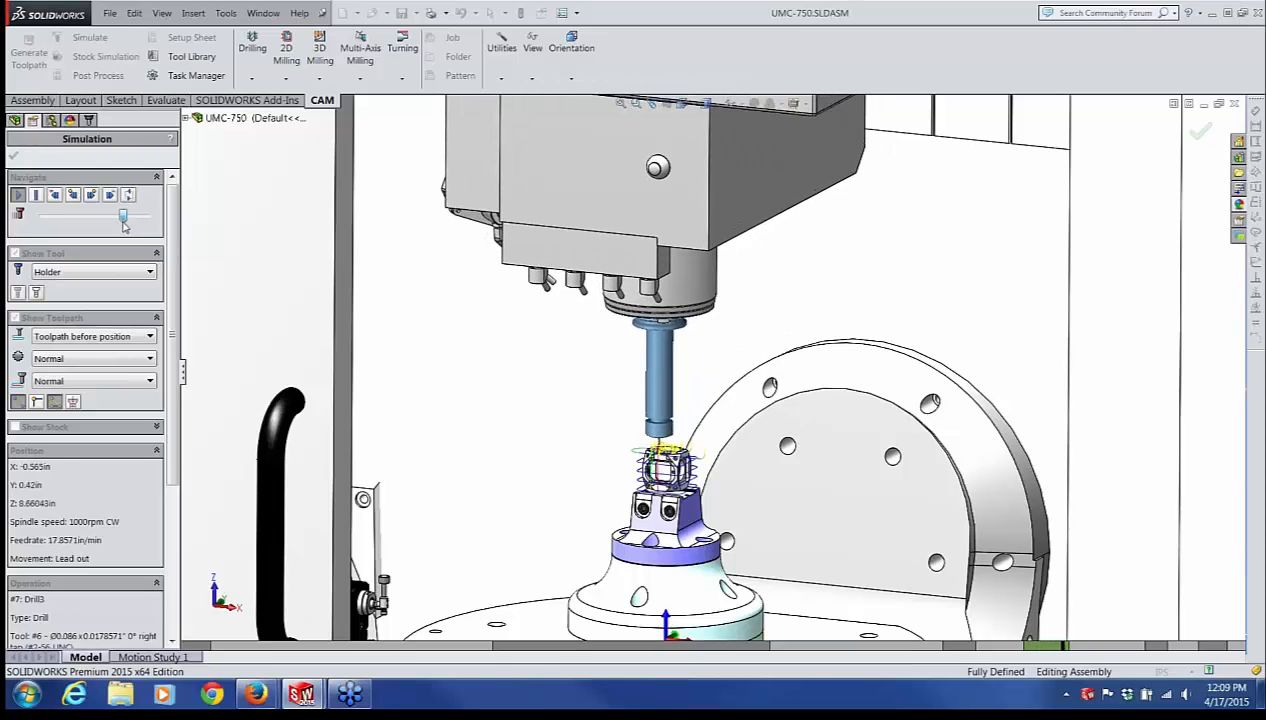
pyautogui.moveTo(123, 221); pyautogui.dragTo(112, 223)
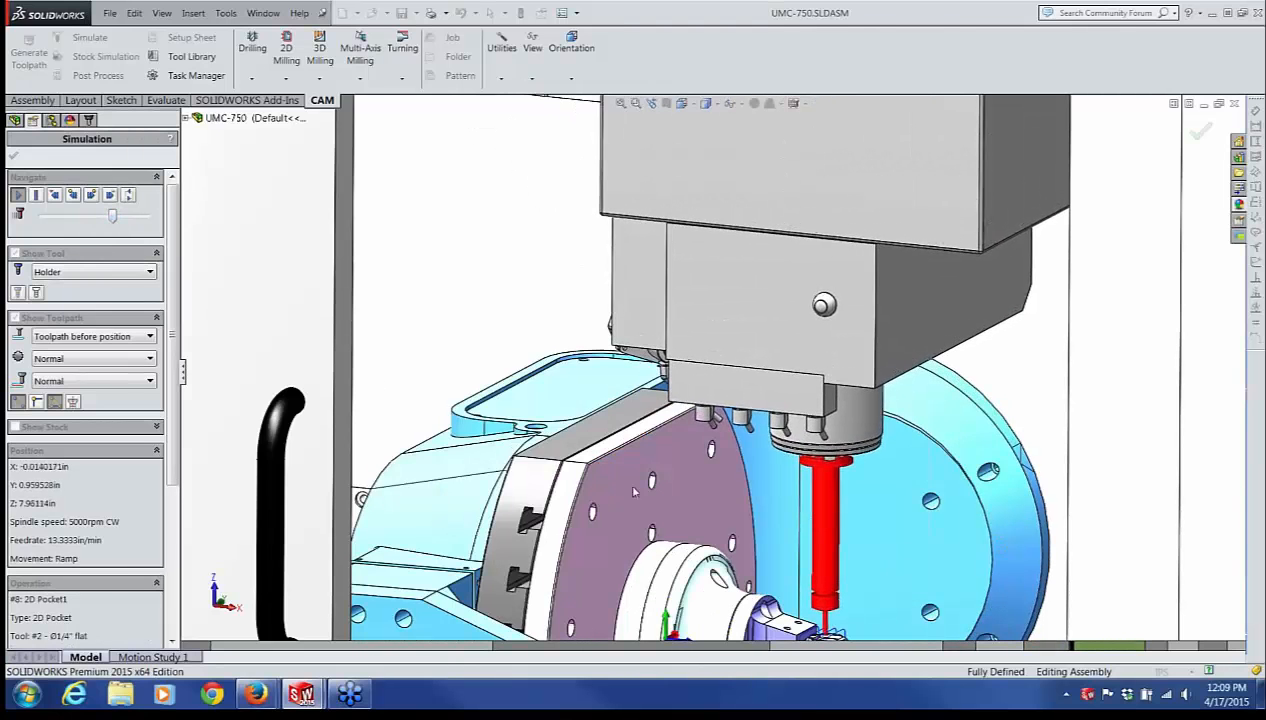
pyautogui.scroll(2, 629, 487)
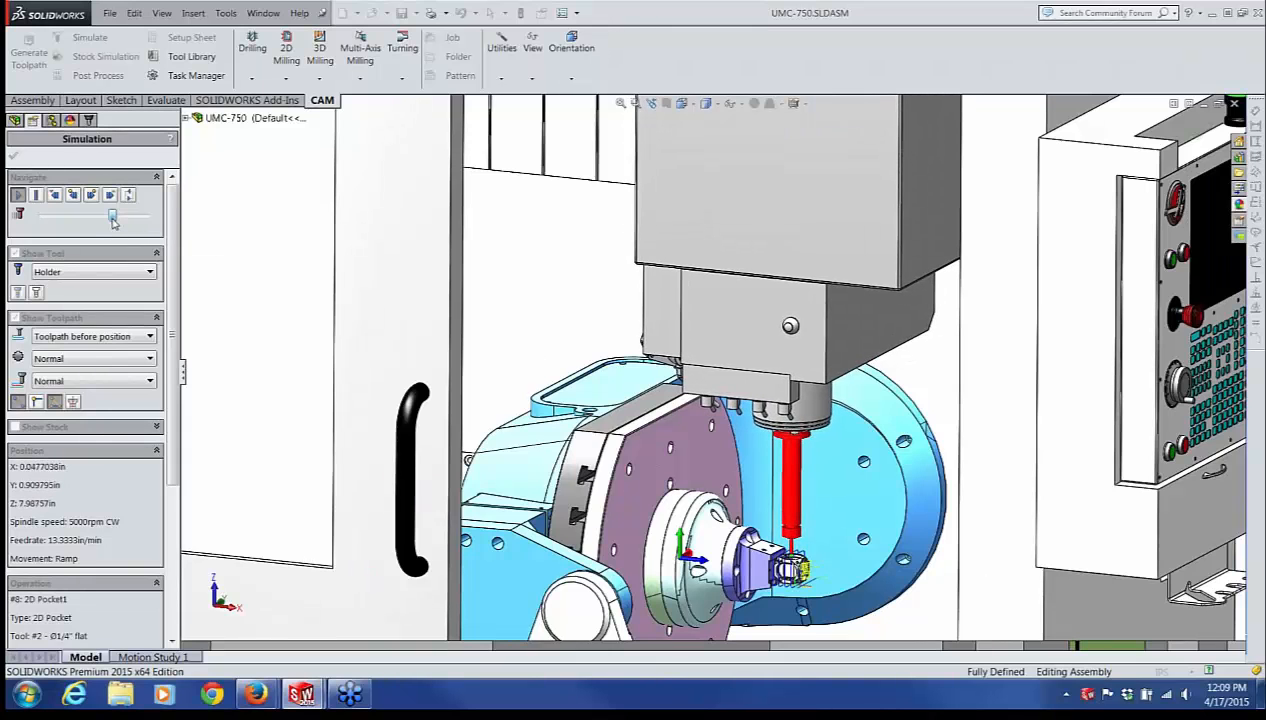
pyautogui.moveTo(113, 222); pyautogui.dragTo(116, 222)
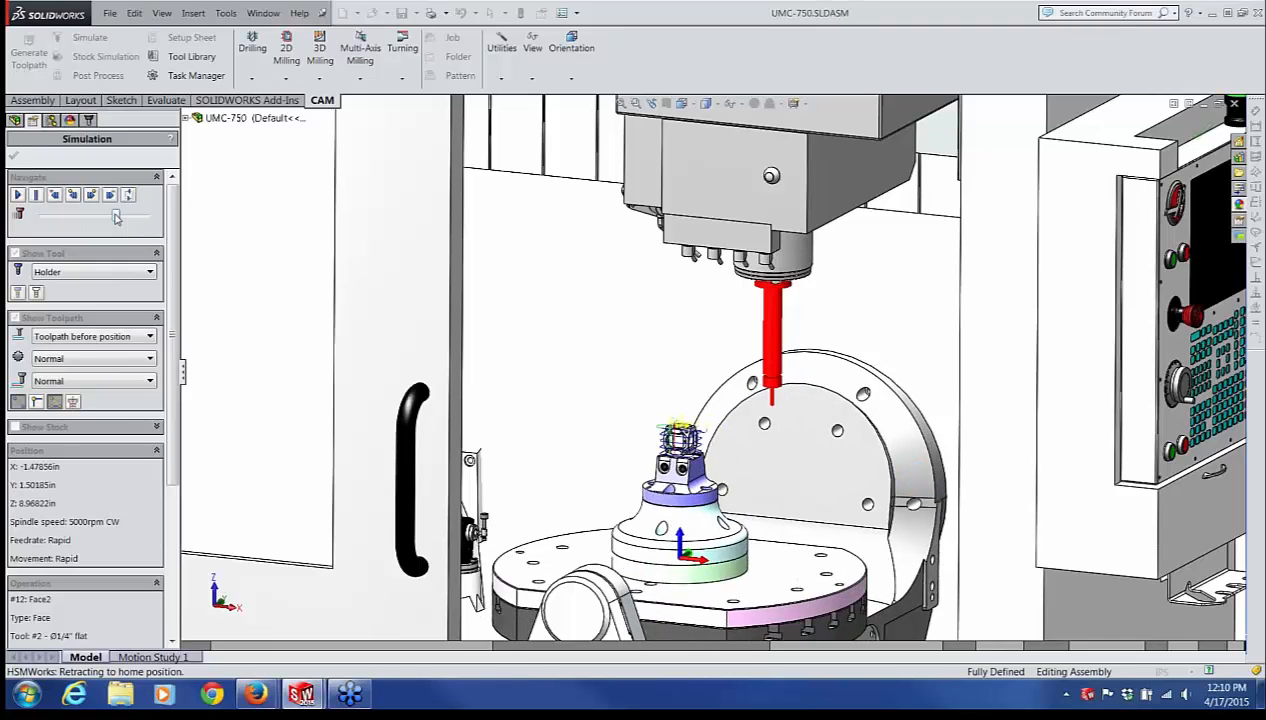
# Step: Stop and close the machine simulation, and return to the 565317_working_file assembly
pyautogui.moveTo(176, 220); pyautogui.dragTo(170, 383)
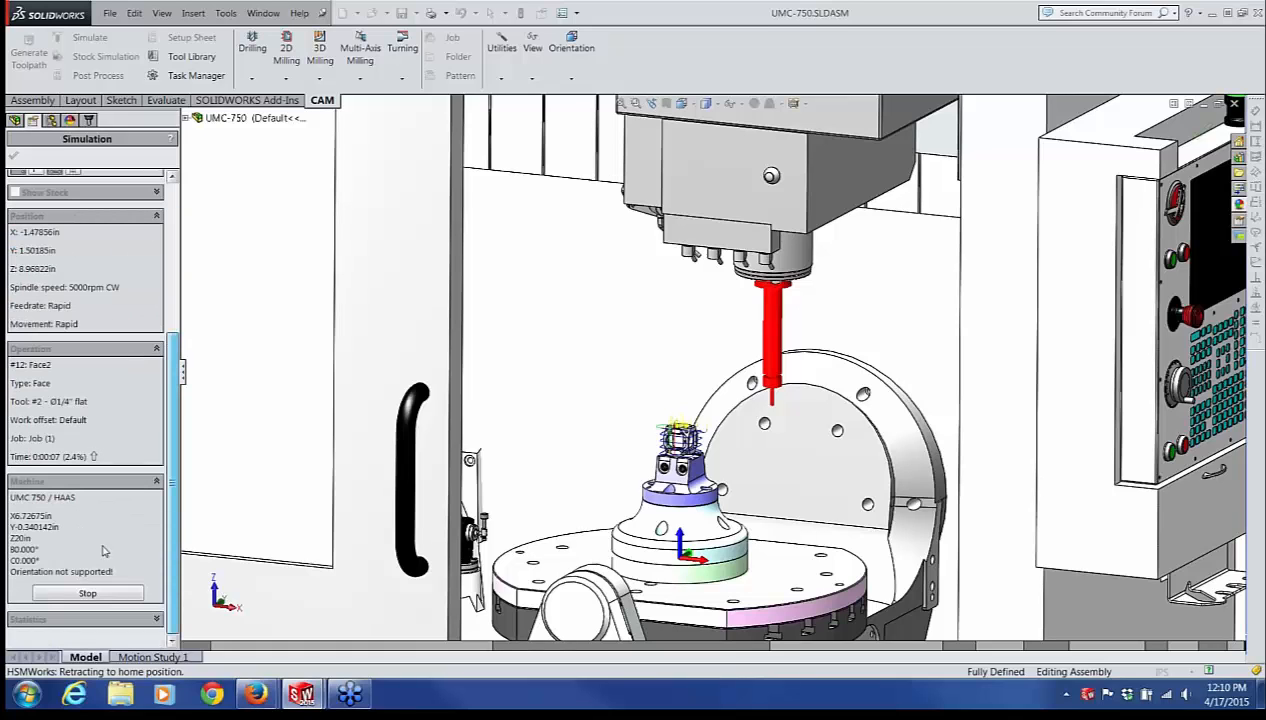
pyautogui.click(80, 596)
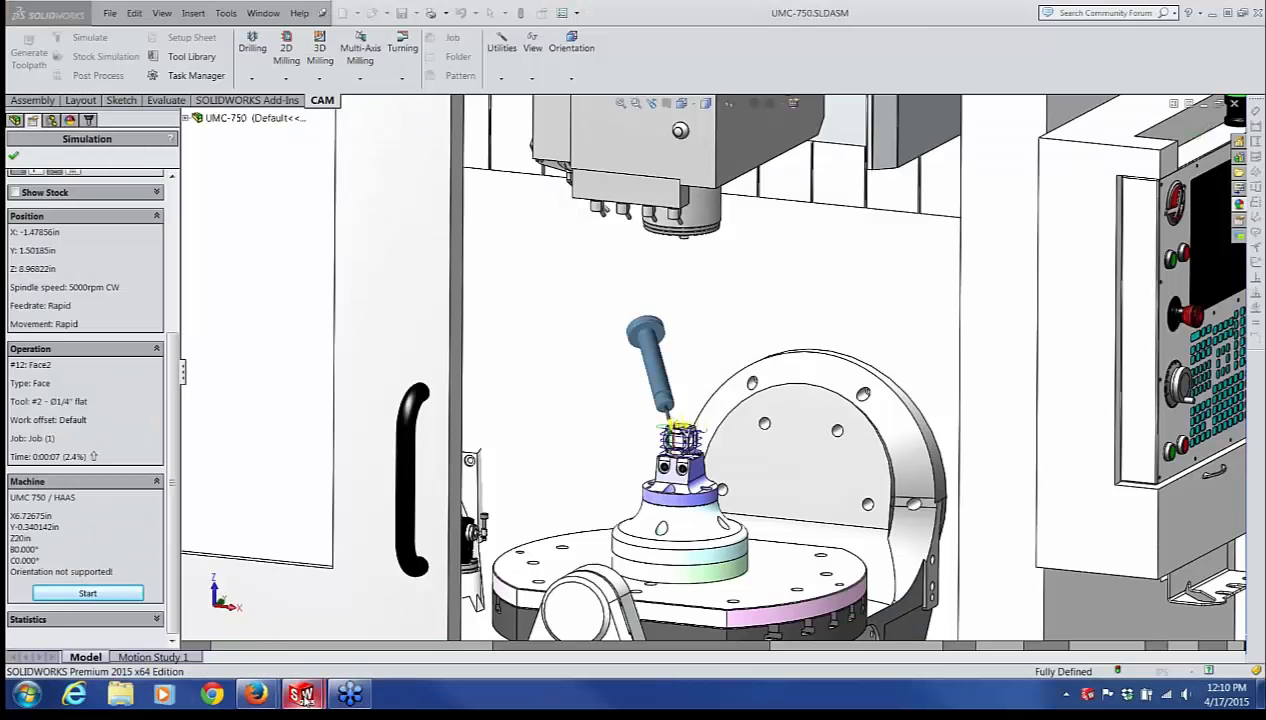
pyautogui.moveTo(302, 693)
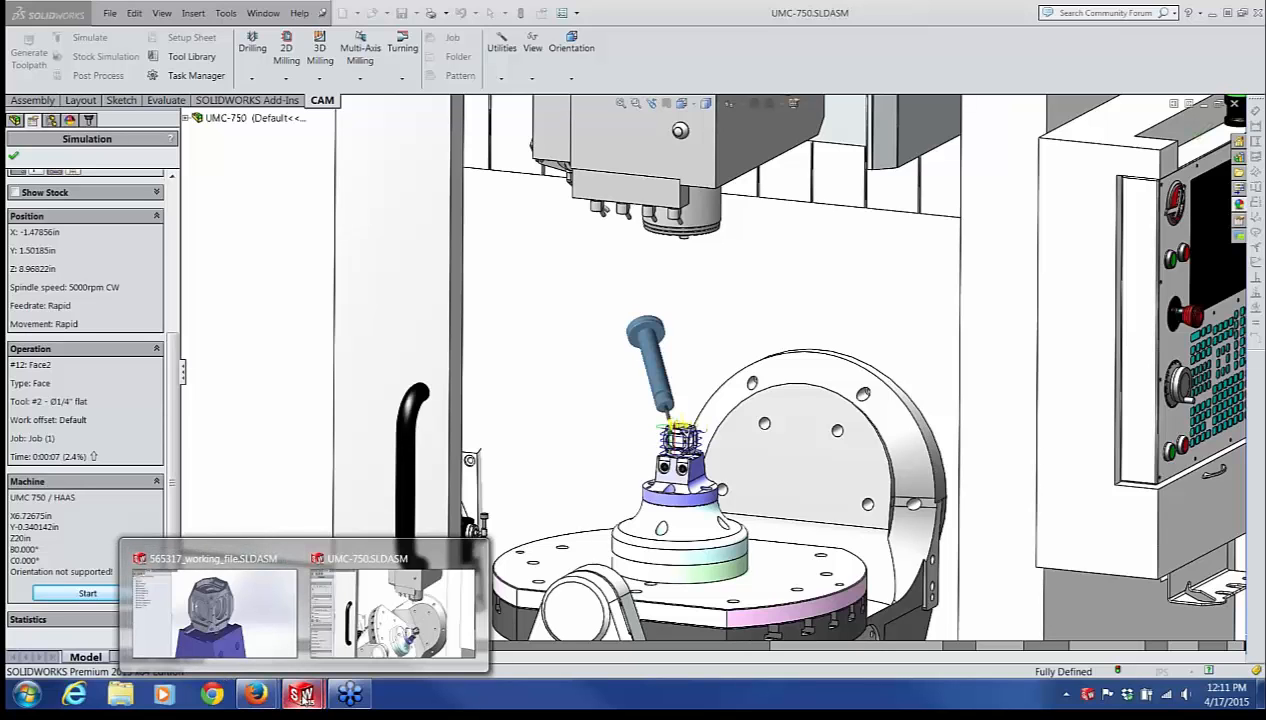
pyautogui.click(13, 155)
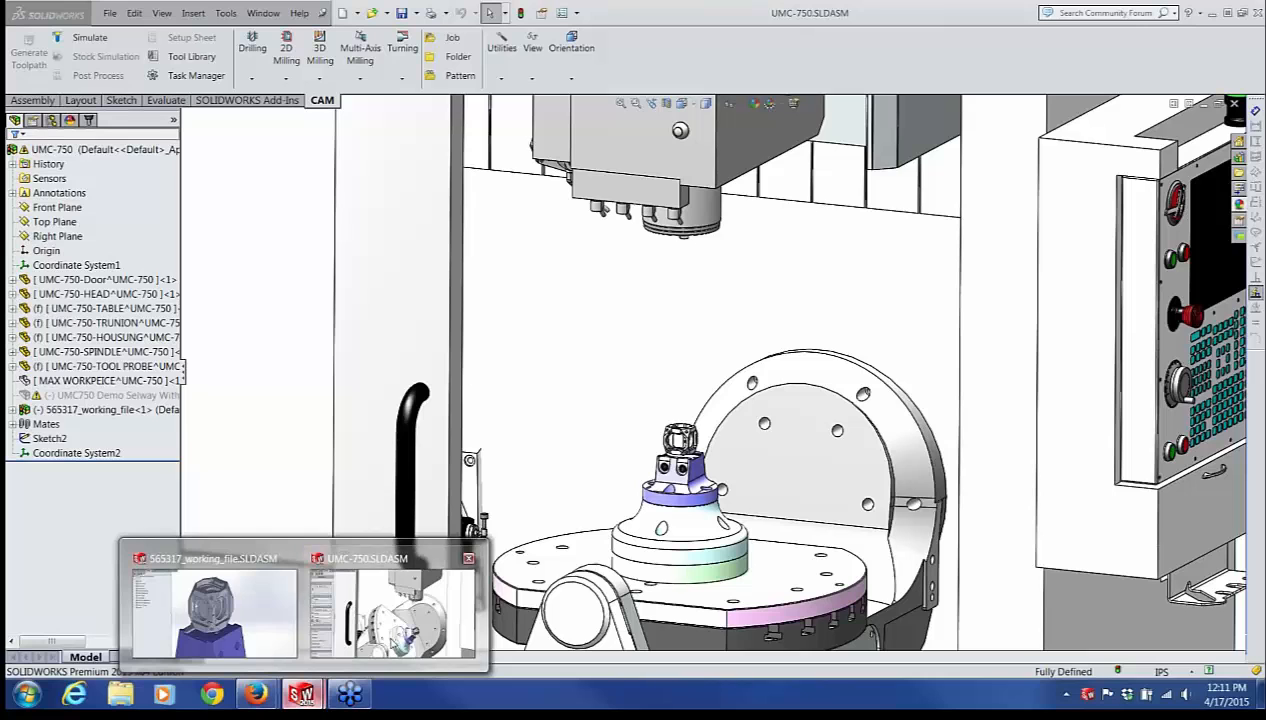
# Step: Review the part on its fixture and base plate, and show the toolpath of the Face1 operation
pyautogui.scroll(4, 775, 423)
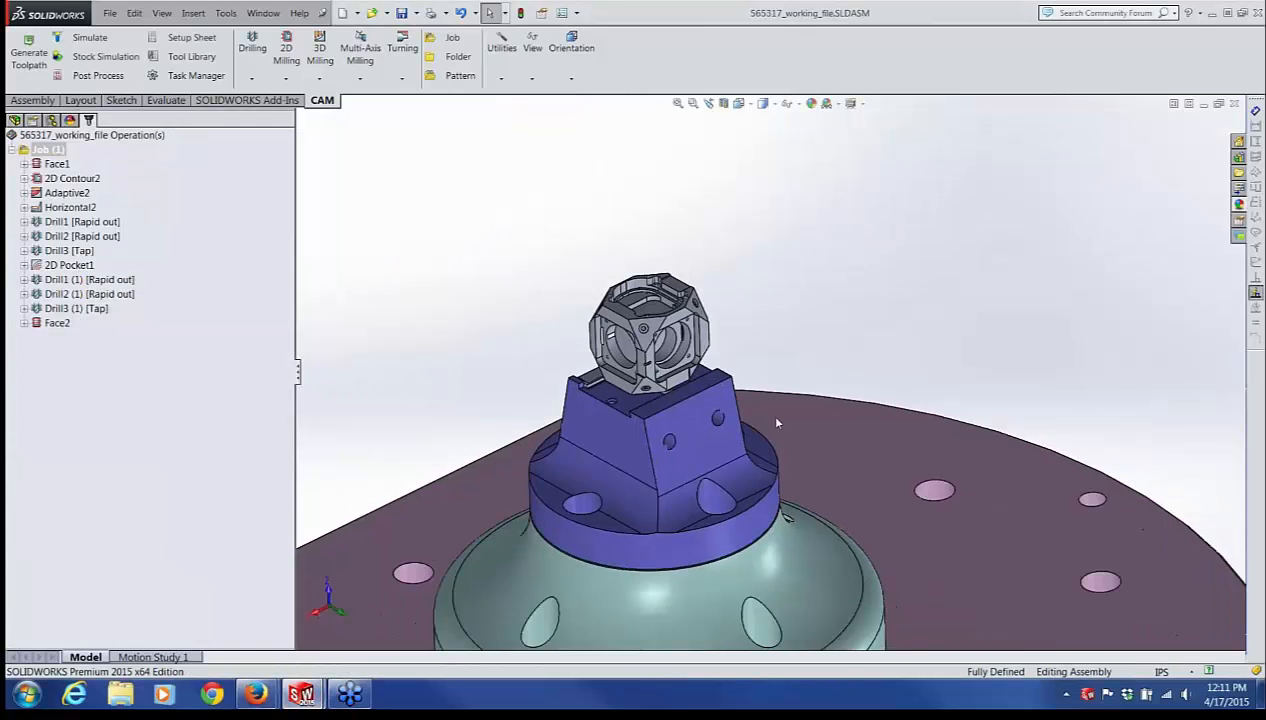
pyautogui.scroll(6, 879, 452)
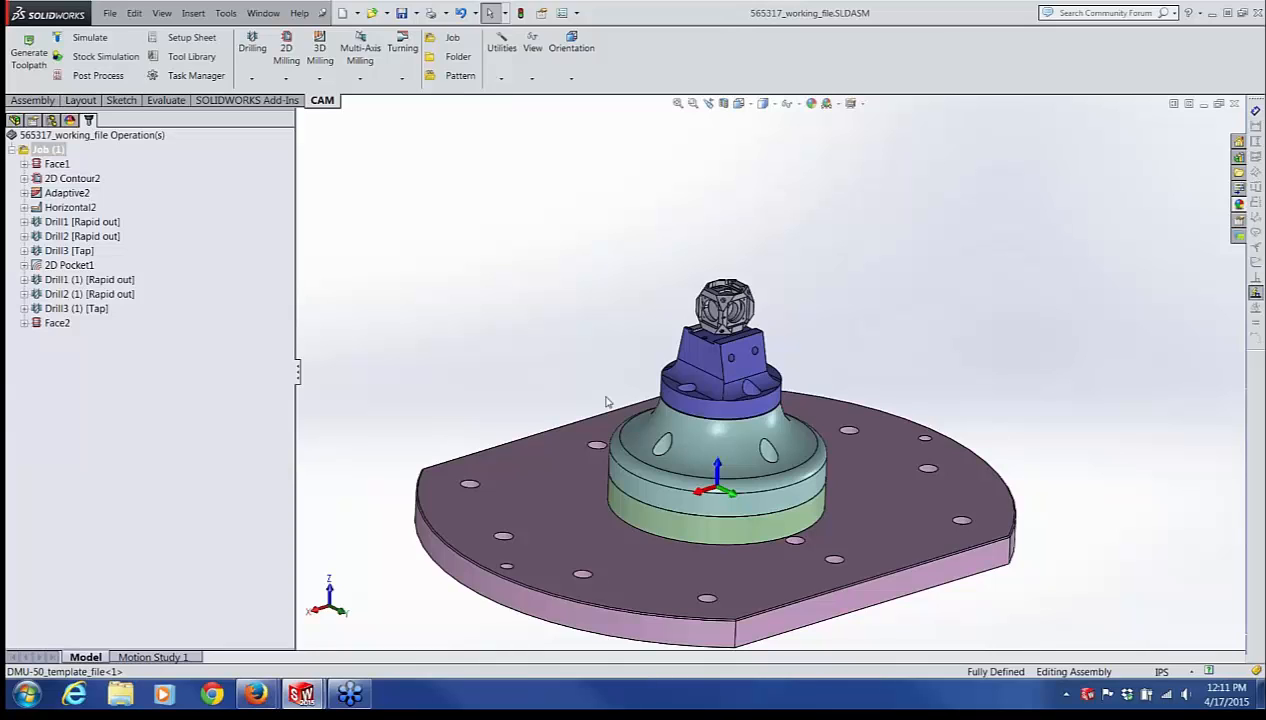
pyautogui.click(24, 151)
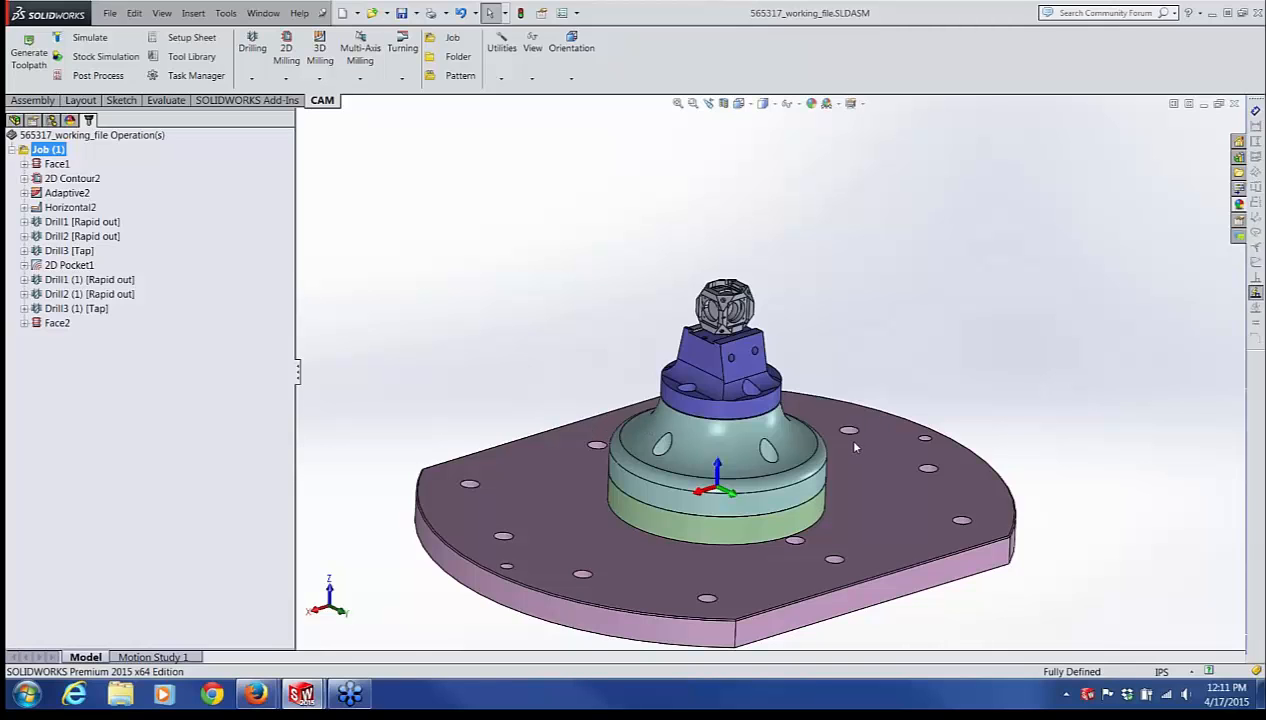
pyautogui.click(850, 390)
pyautogui.scroll(-3, 775, 365)
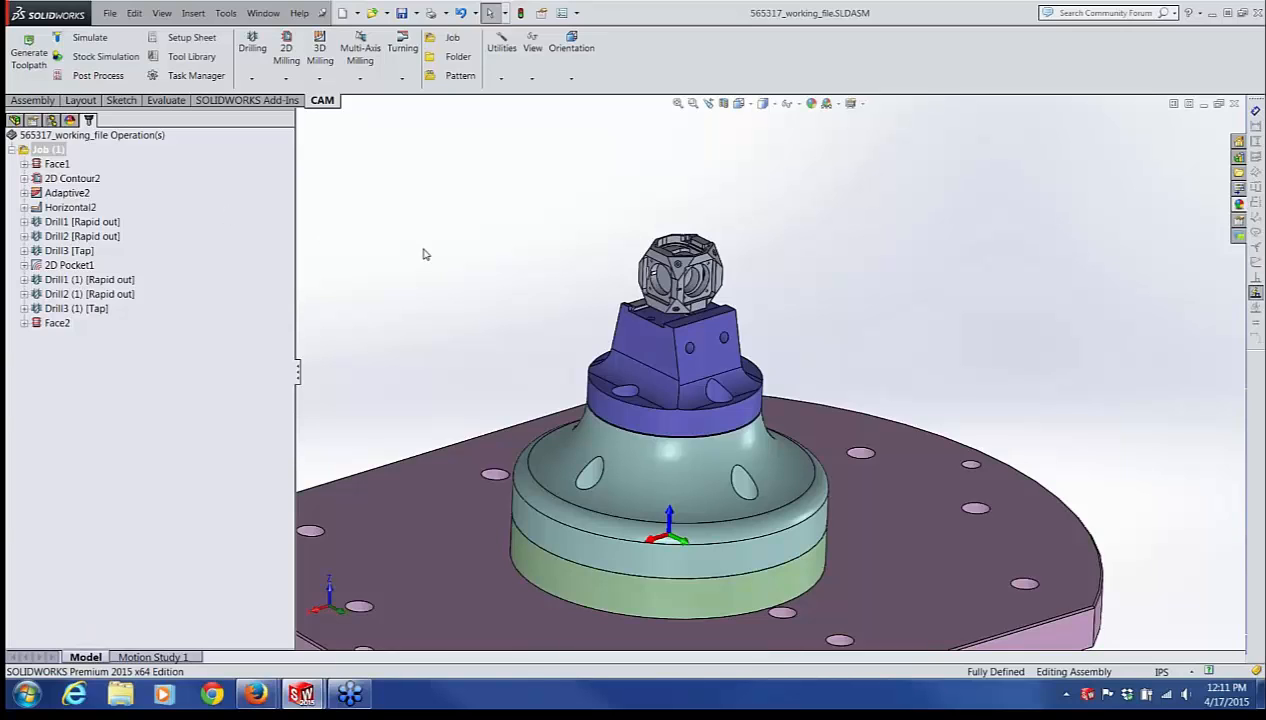
pyautogui.click(56, 165)
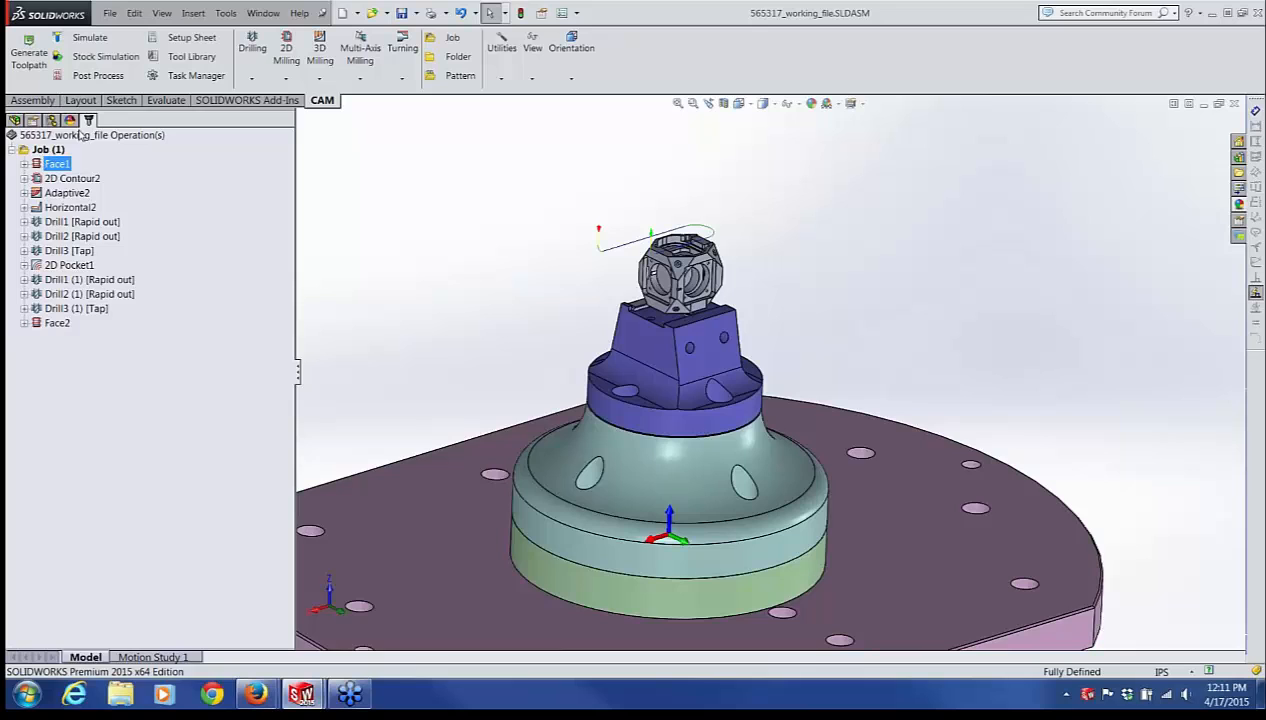
# Step: Simulate the Face1 toolpath at a faster playback speed with the tool holder shown, and close the simulation
pyautogui.click(88, 38)
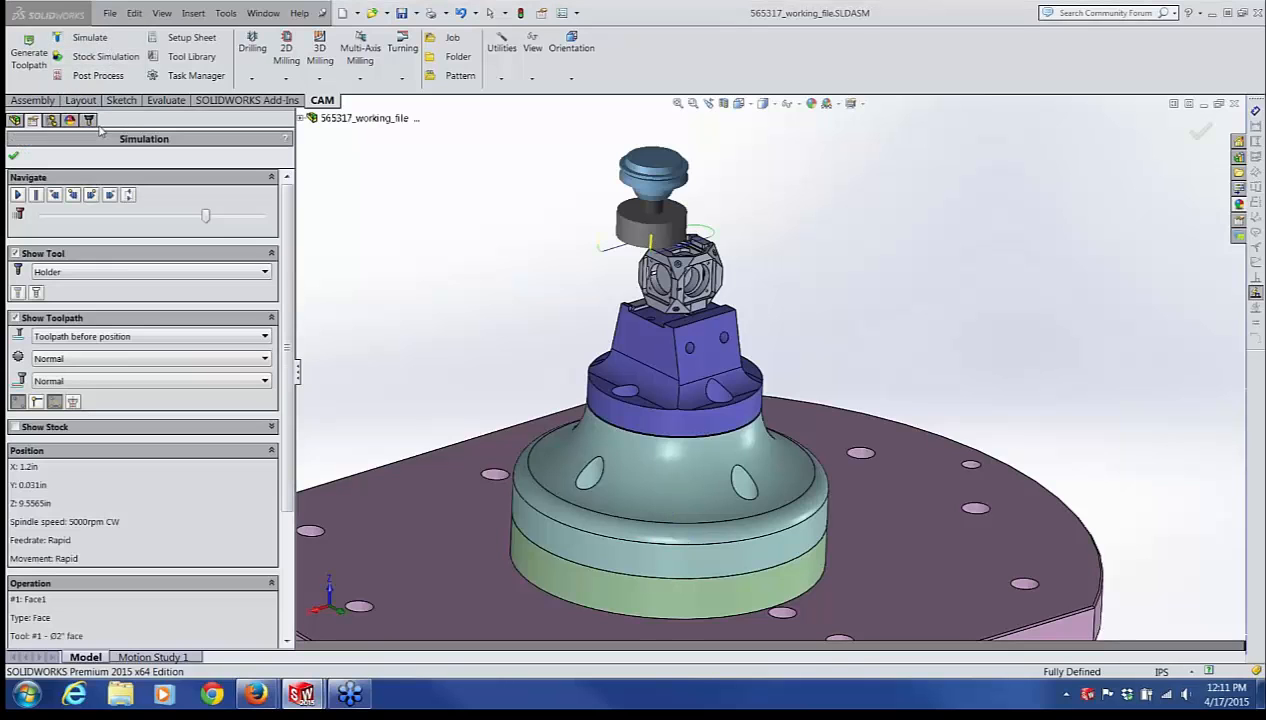
pyautogui.click(17, 194)
pyautogui.moveTo(206, 219); pyautogui.dragTo(257, 211)
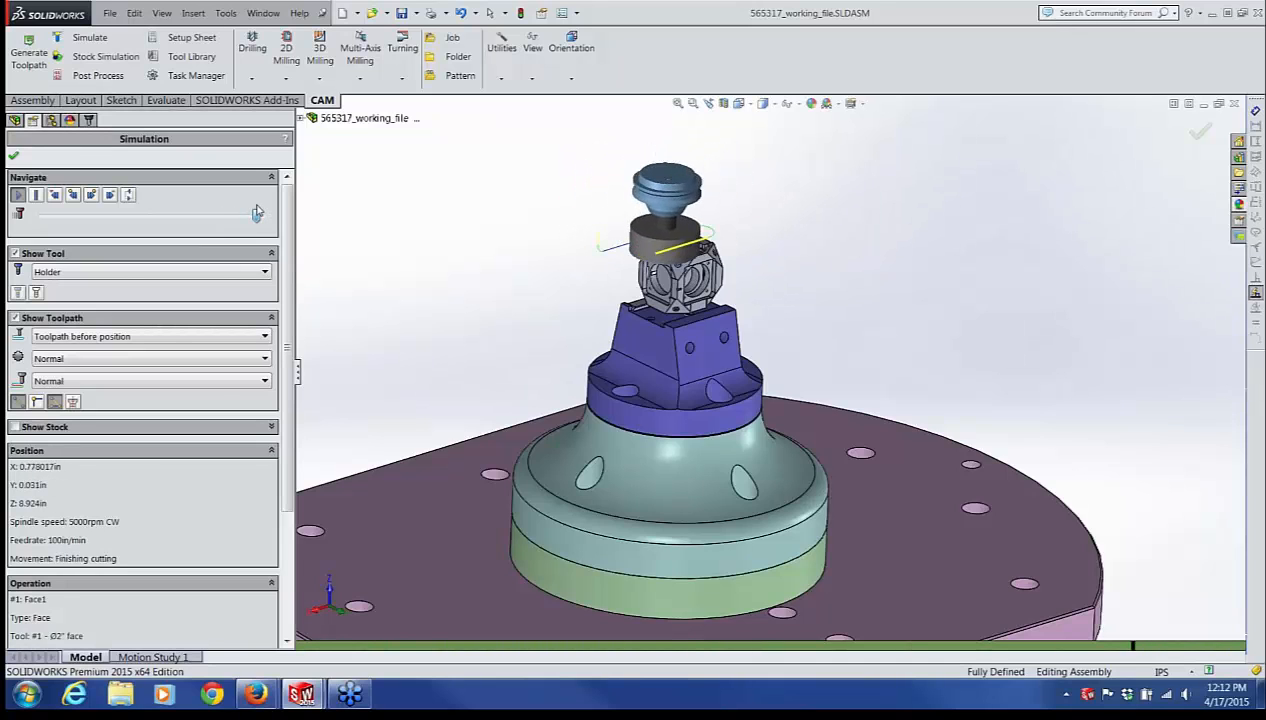
pyautogui.click(15, 156)
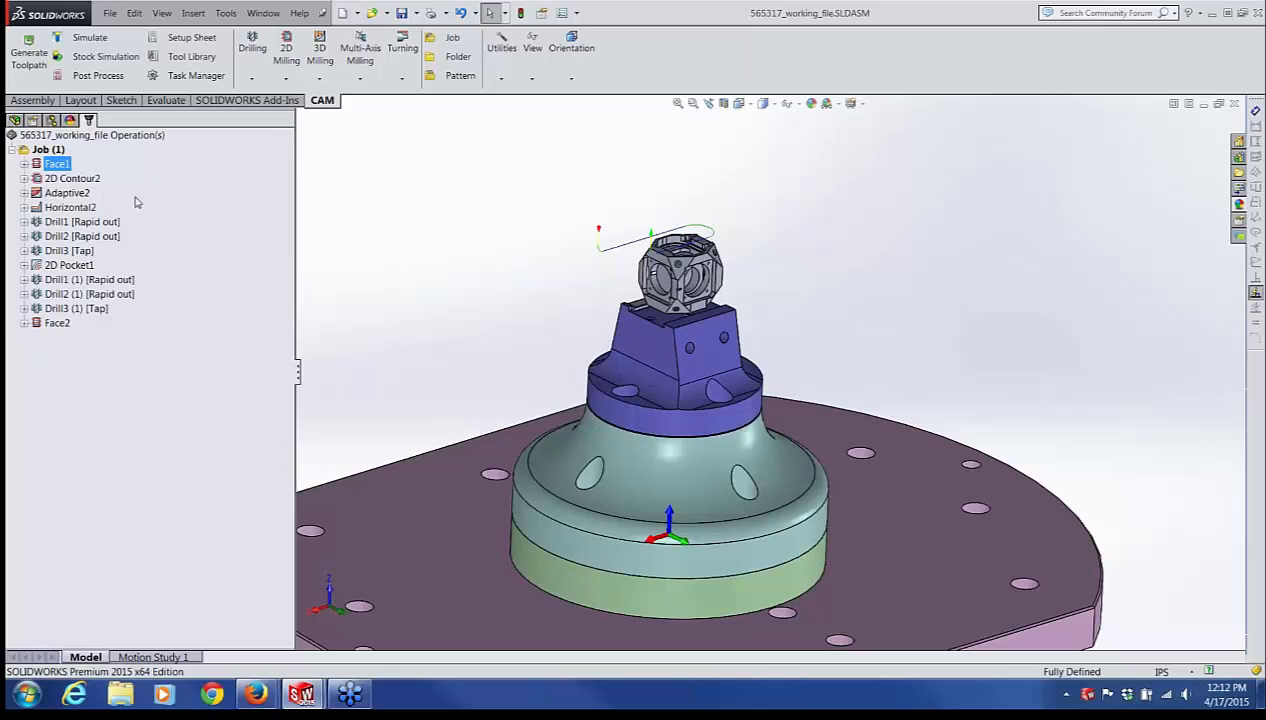
# Step: Show the toolpath of the 2D Contour2 operation around the part and review the available 3D milling strategies
pyautogui.click(80, 180)
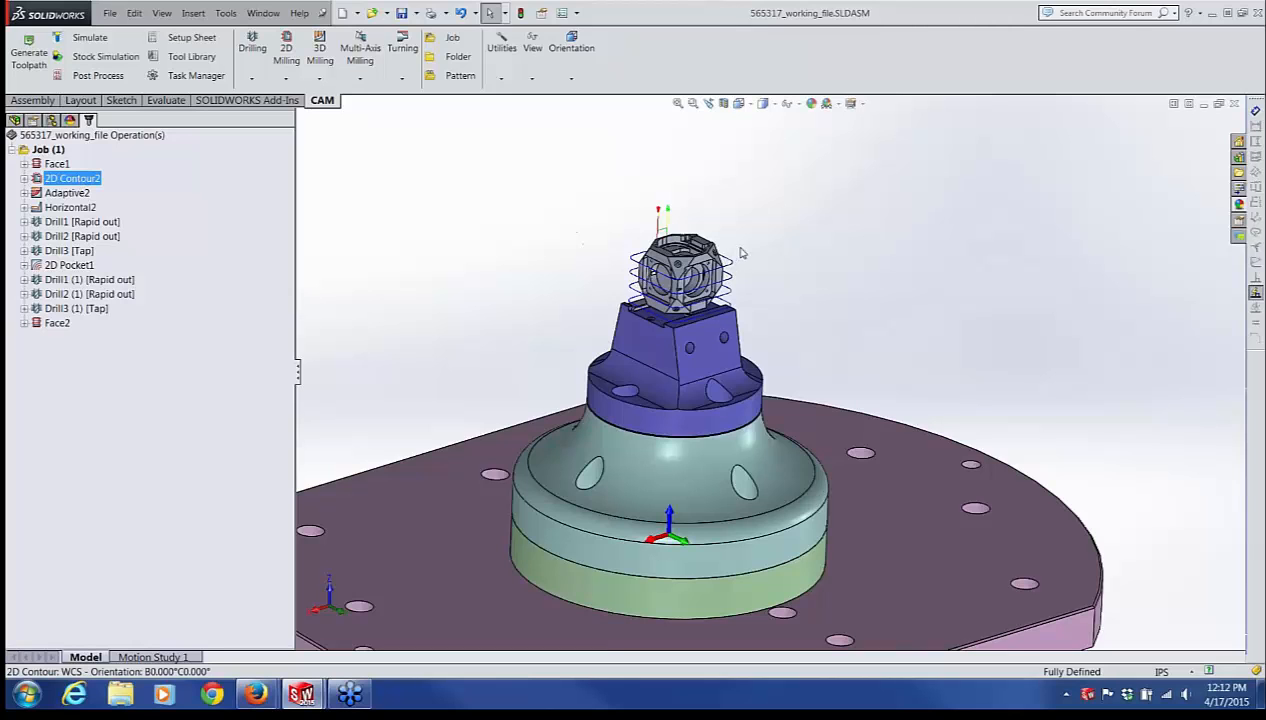
pyautogui.scroll(-6, 753, 241)
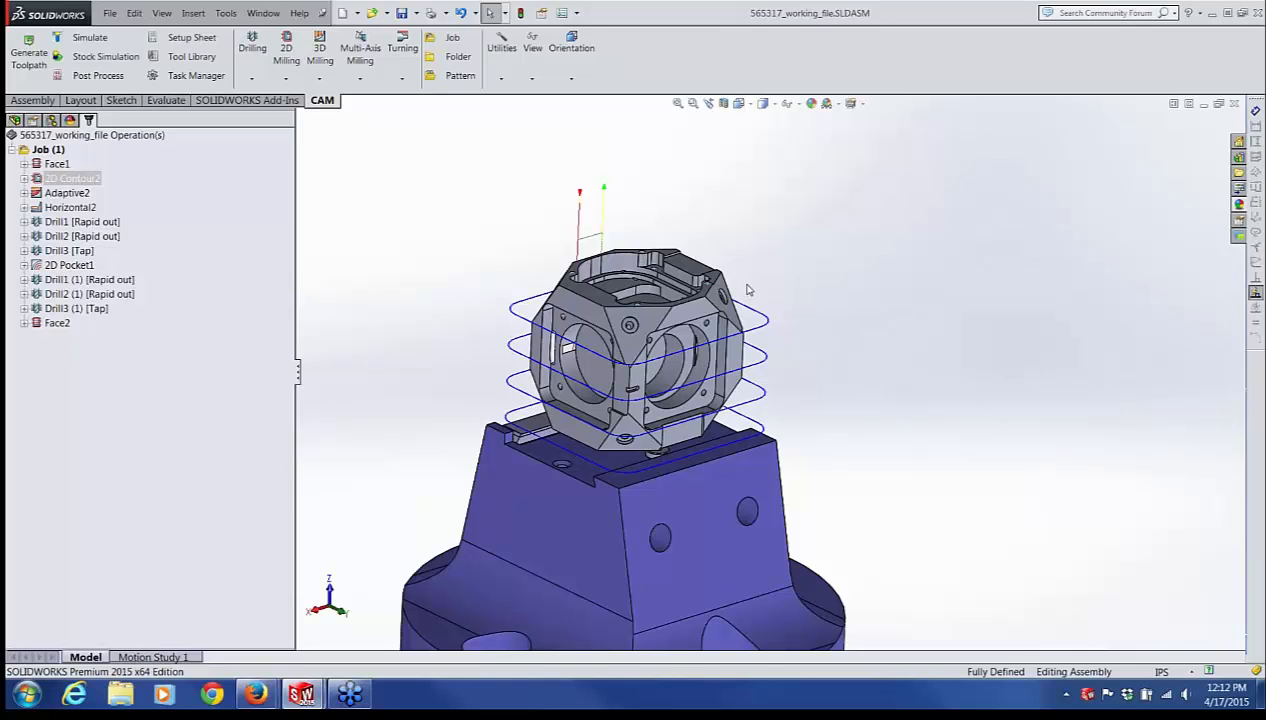
pyautogui.click(326, 80)
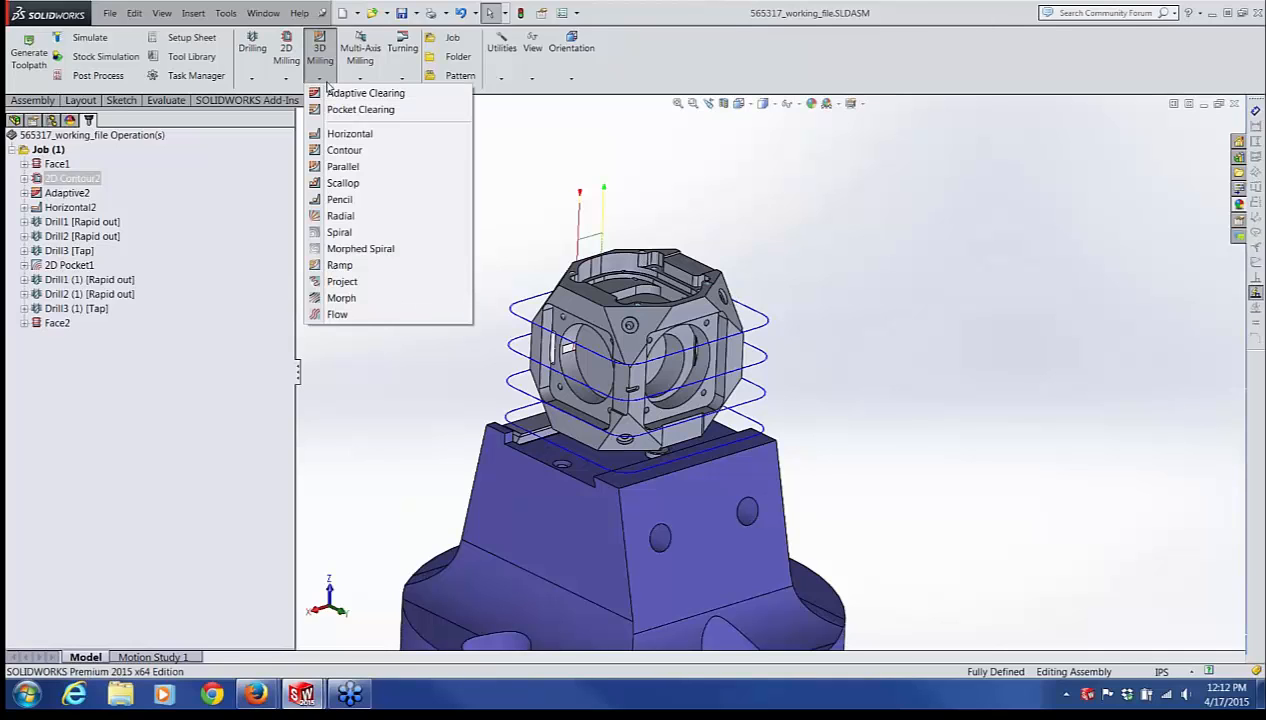
pyautogui.click(509, 155)
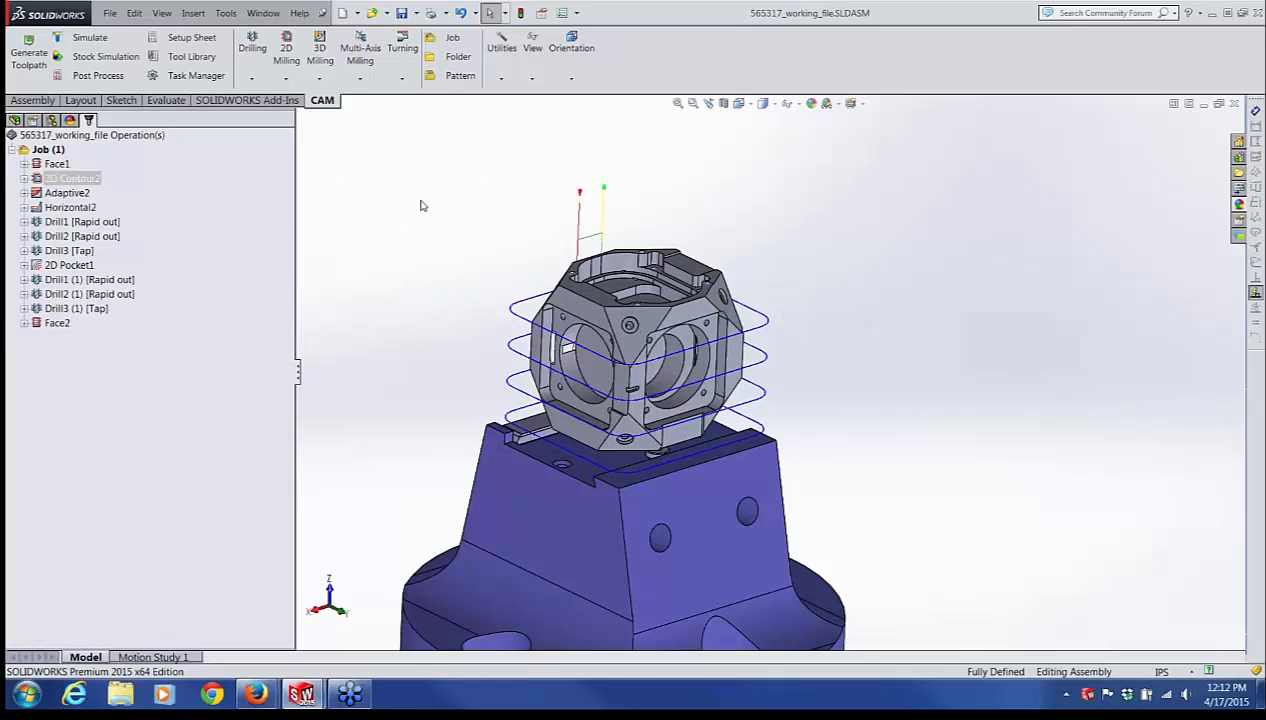
pyautogui.click(321, 78)
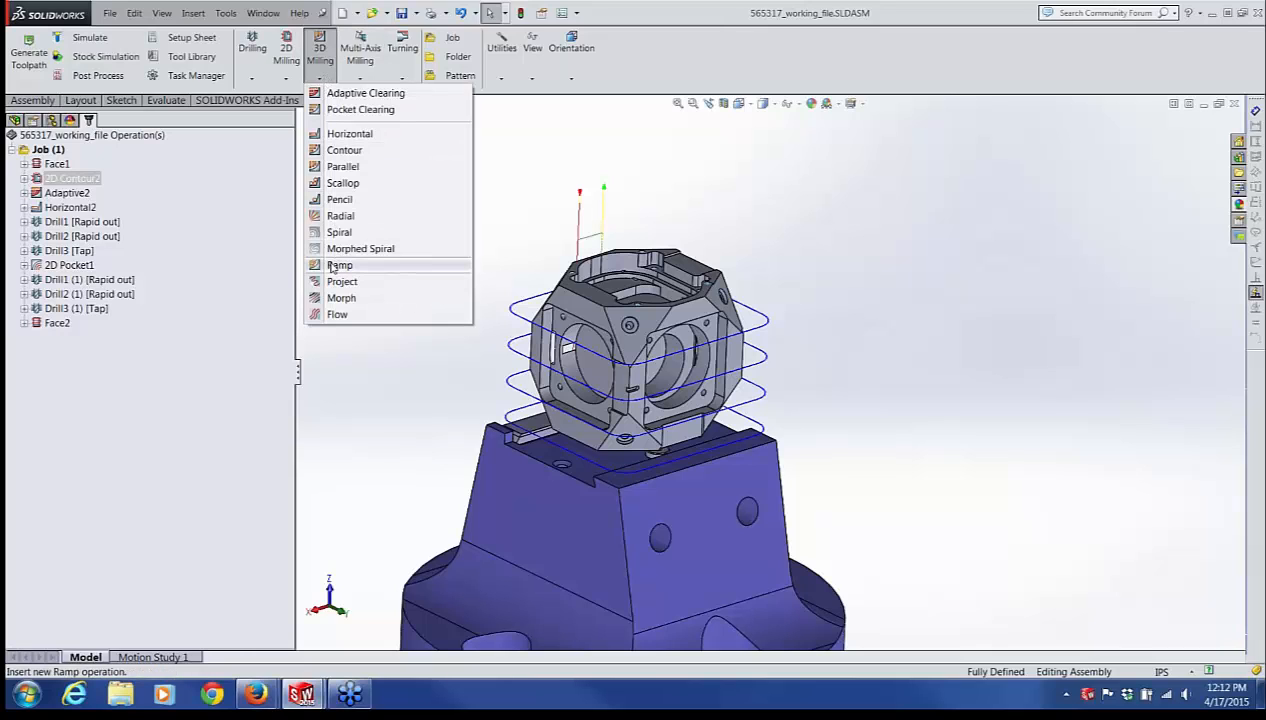
pyautogui.click(532, 190)
# Step: Inspect the part's other sides inside the 2D Contour2 passes and select the small recessed face below its top edge
pyautogui.moveTo(718, 346); pyautogui.dragTo(949, 53, button='middle')
pyautogui.scroll(1, 949, 53)
pyautogui.scroll(2, 938, 141)
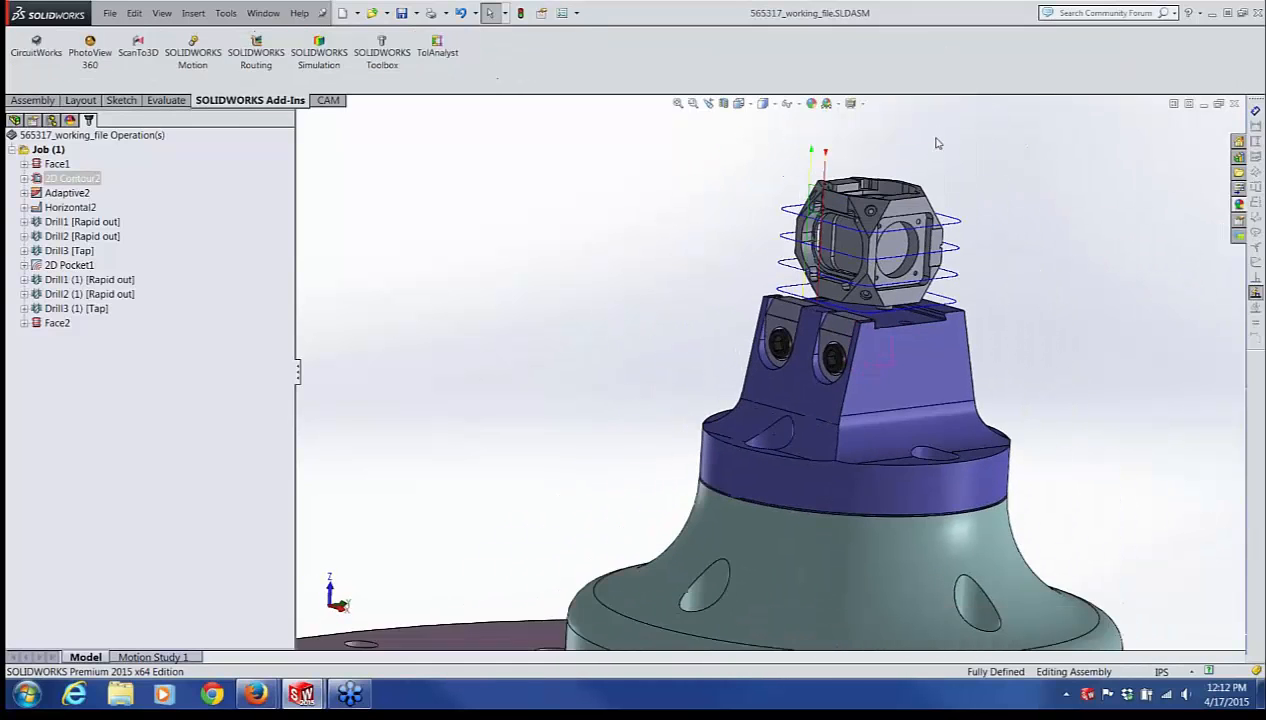
pyautogui.scroll(-6, 924, 180)
pyautogui.click(768, 330)
pyautogui.click(738, 328)
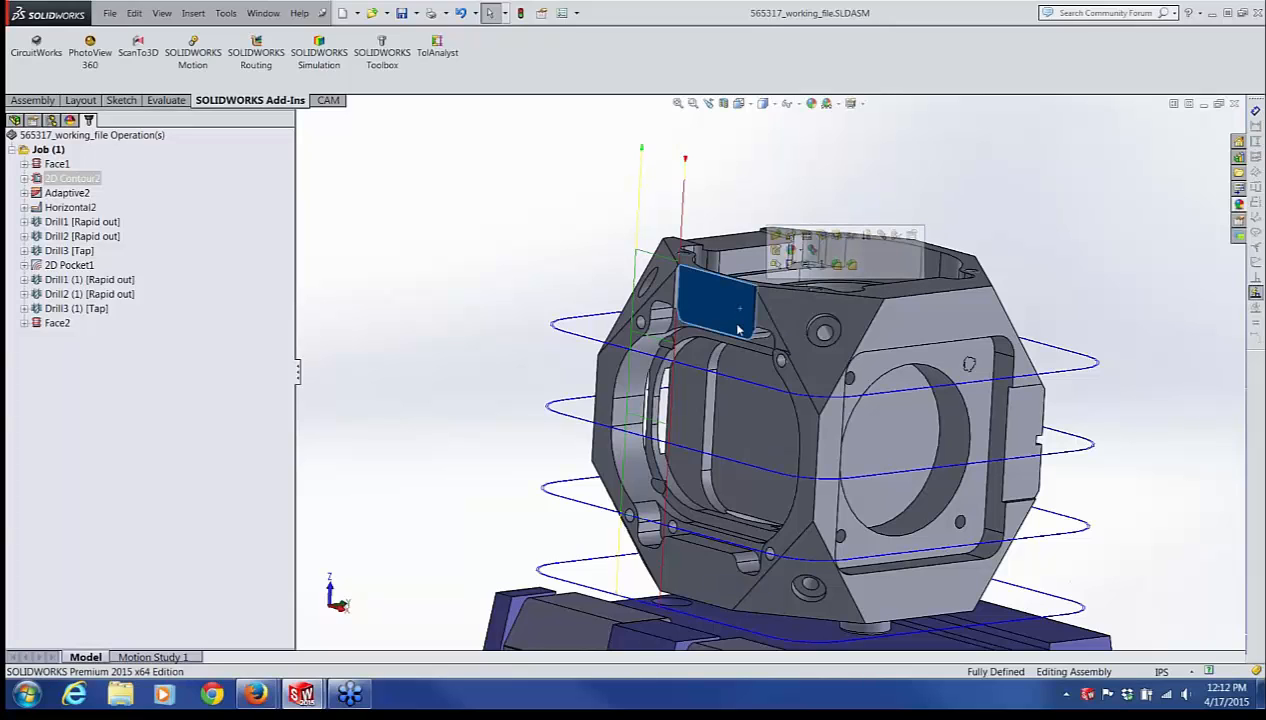
pyautogui.moveTo(731, 313); pyautogui.dragTo(960, 348, button='middle')
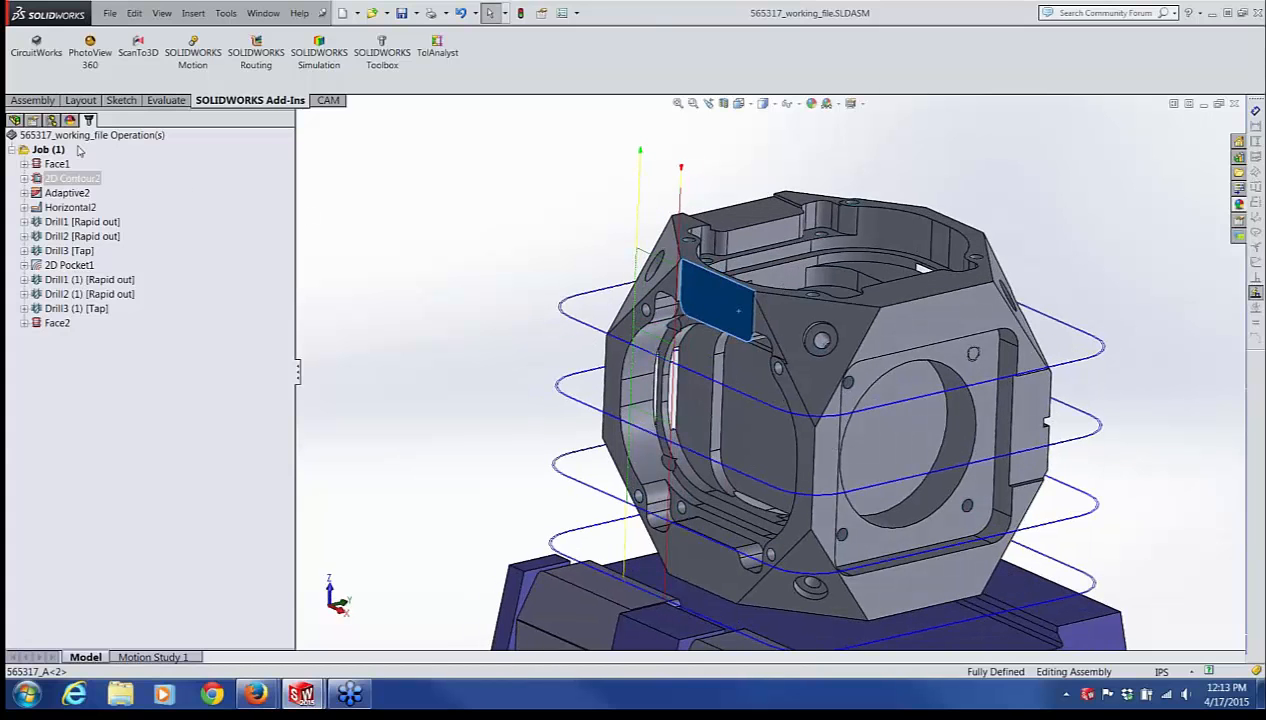
# Step: Show Sketch7, the rectangle around the top of the part, and check two of its edges
pyautogui.click(14, 120)
pyautogui.click(51, 440)
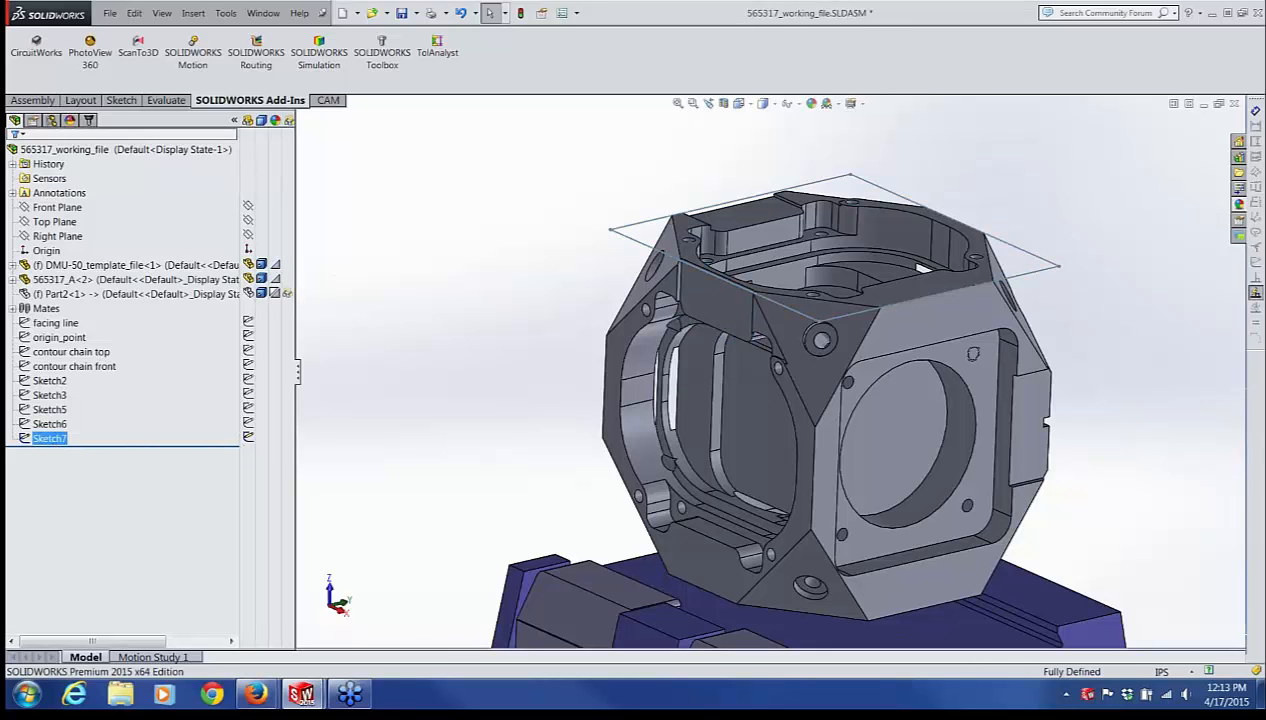
pyautogui.moveTo(444, 249); pyautogui.dragTo(514, 263, button='middle')
pyautogui.click(561, 261)
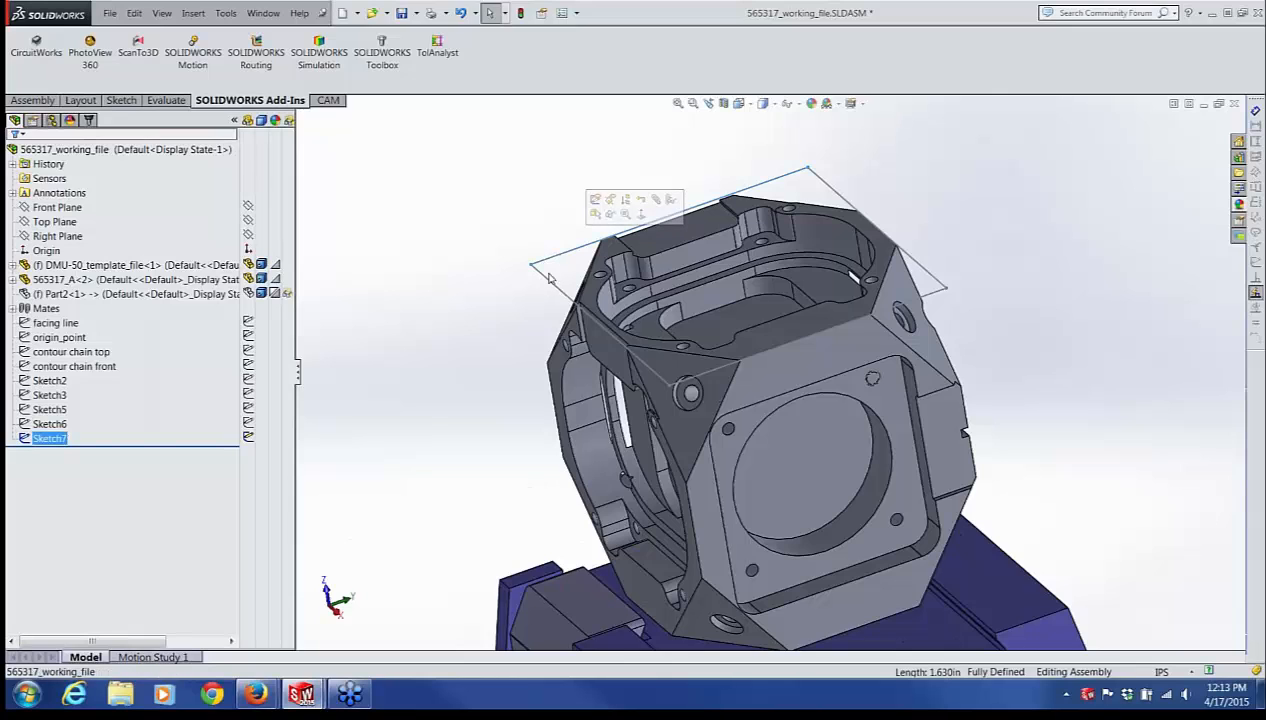
pyautogui.click(548, 281)
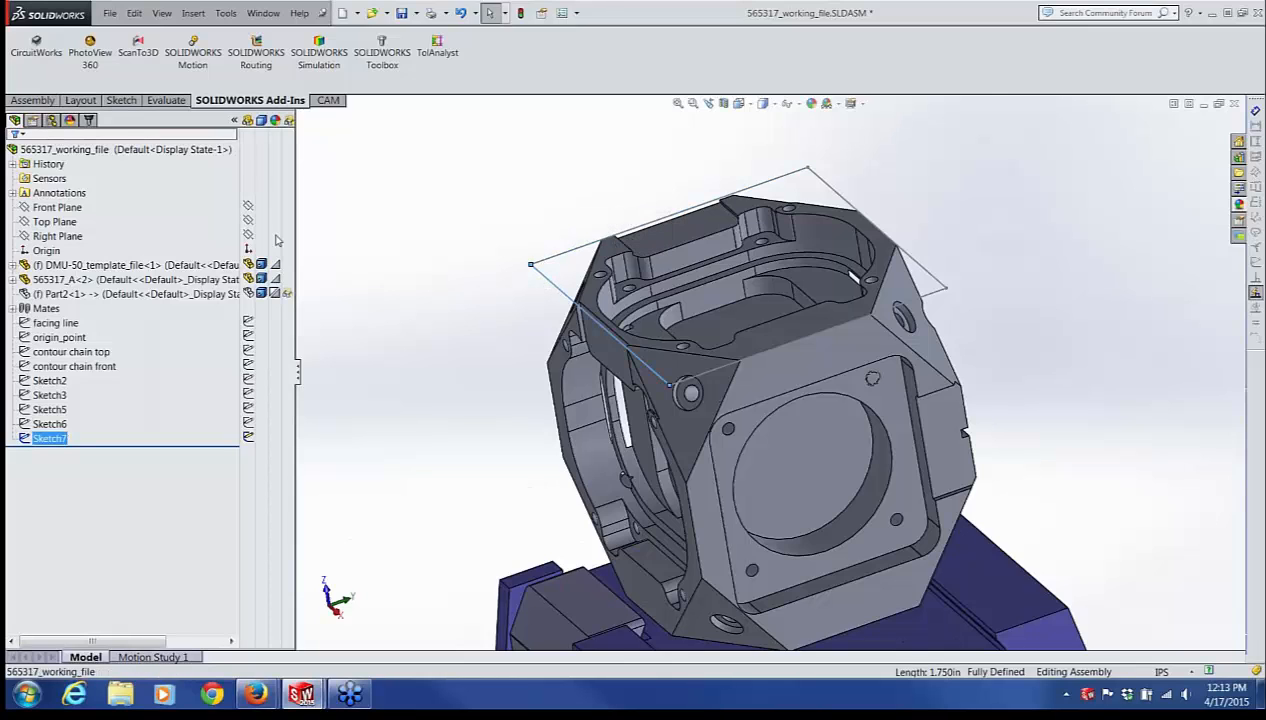
# Step: Open the 2D Contour2 operation, examine the Sketch7 contour selection in its geometry settings, and leave without changes
pyautogui.click(91, 121)
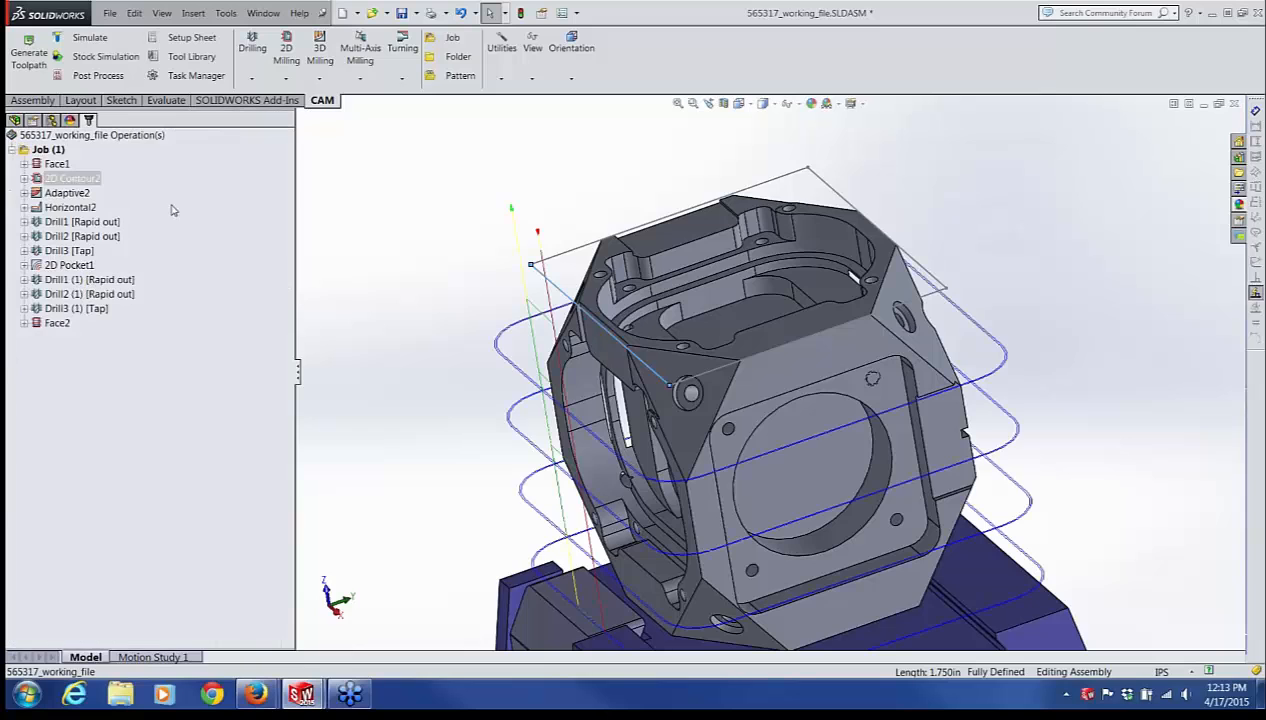
pyautogui.click(37, 178)
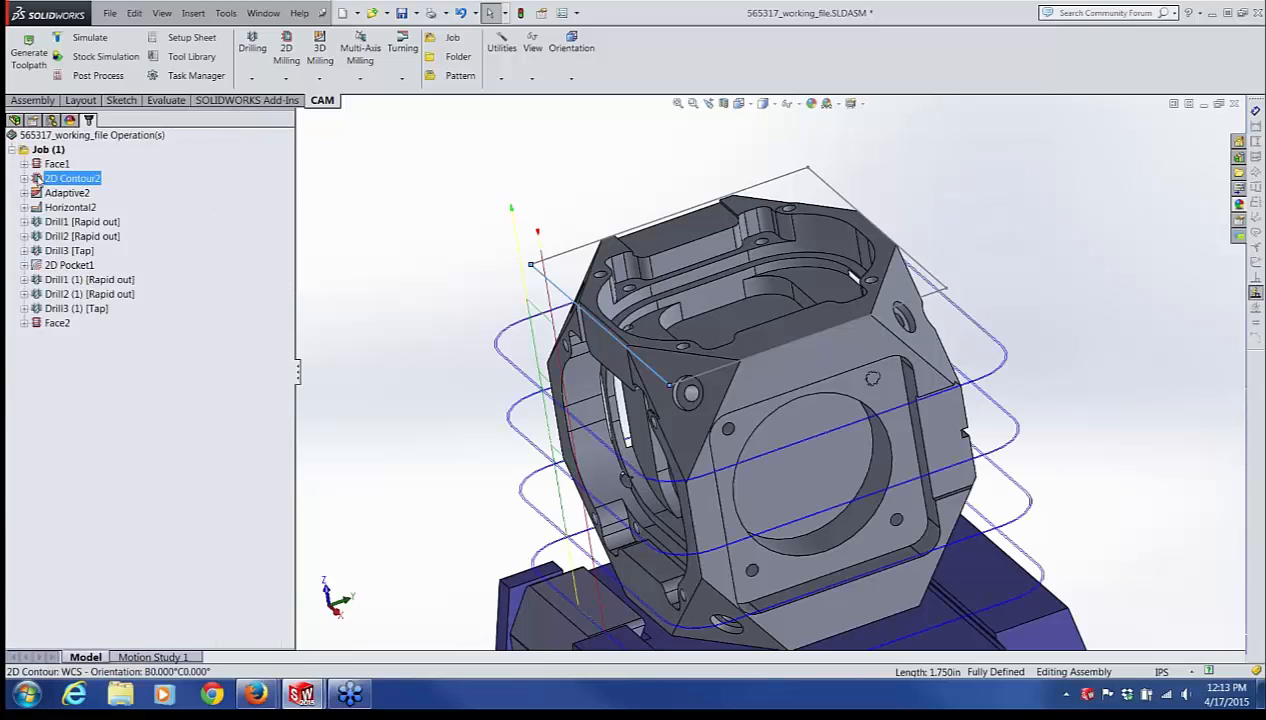
pyautogui.rightClick(37, 178)
pyautogui.click(62, 185)
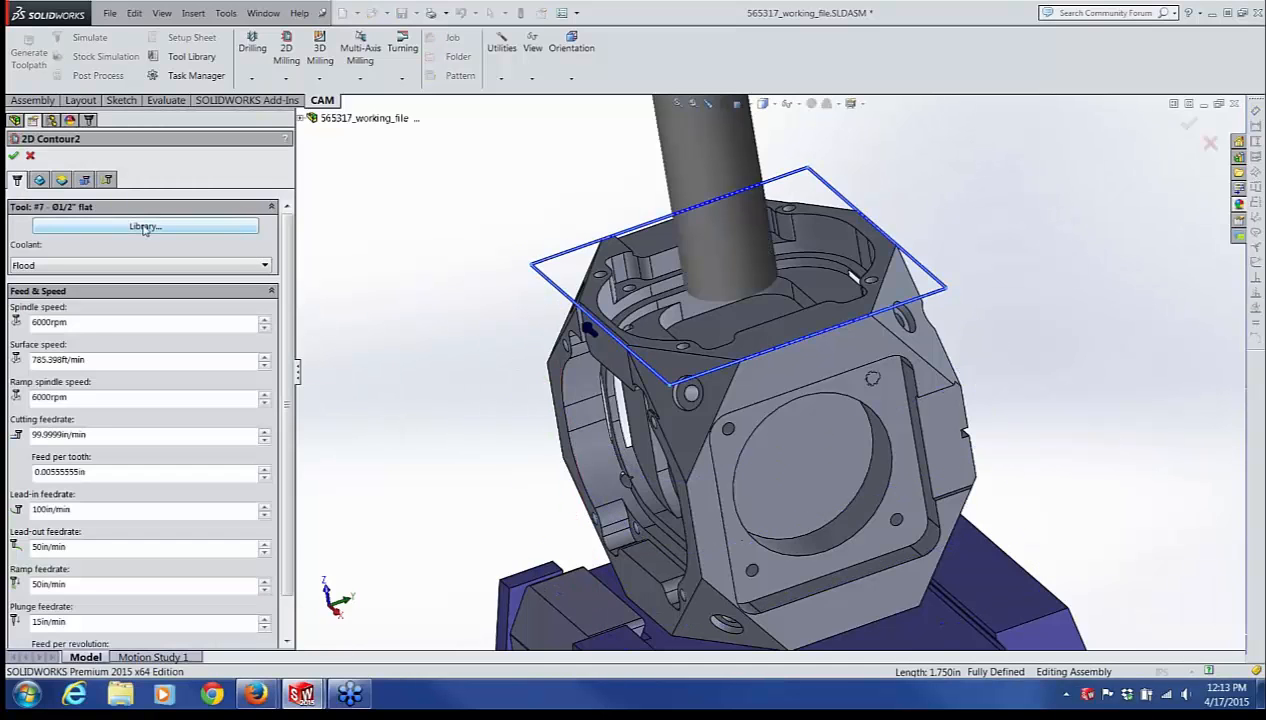
pyautogui.click(39, 179)
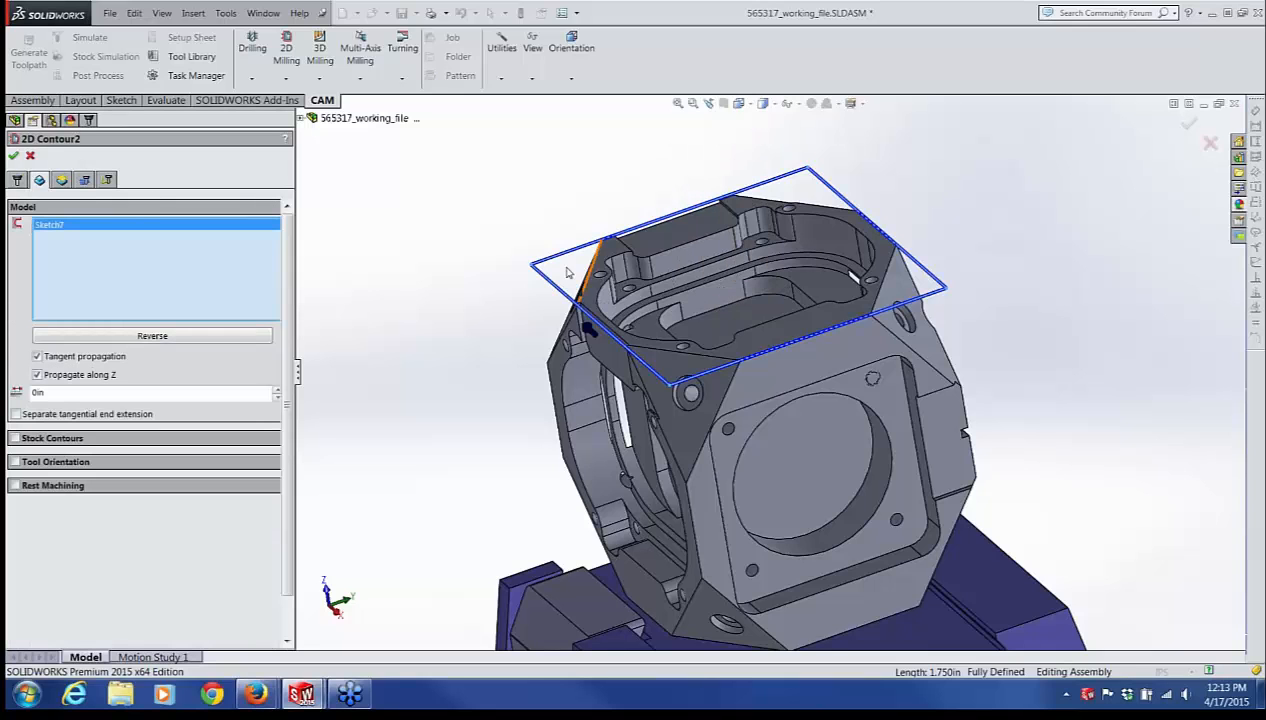
pyautogui.moveTo(578, 386); pyautogui.dragTo(584, 384, button='middle')
pyautogui.moveTo(589, 329); pyautogui.dragTo(1006, 313, button='middle')
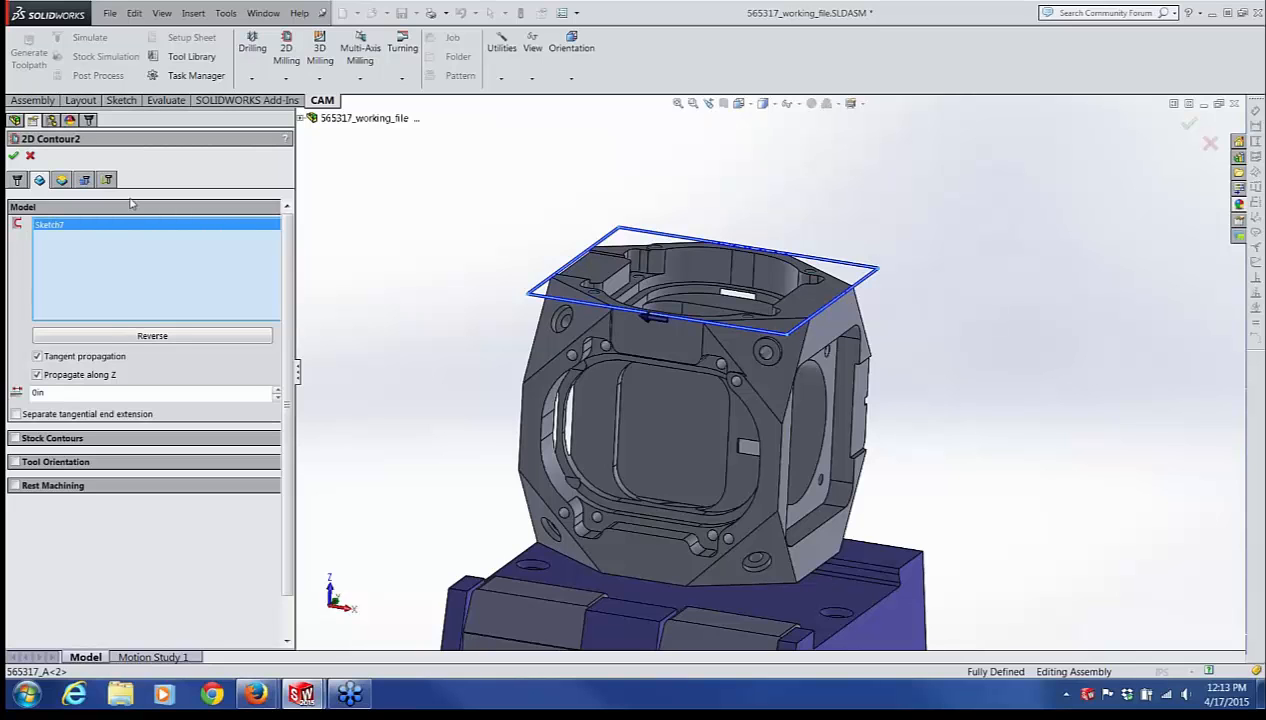
pyautogui.click(30, 157)
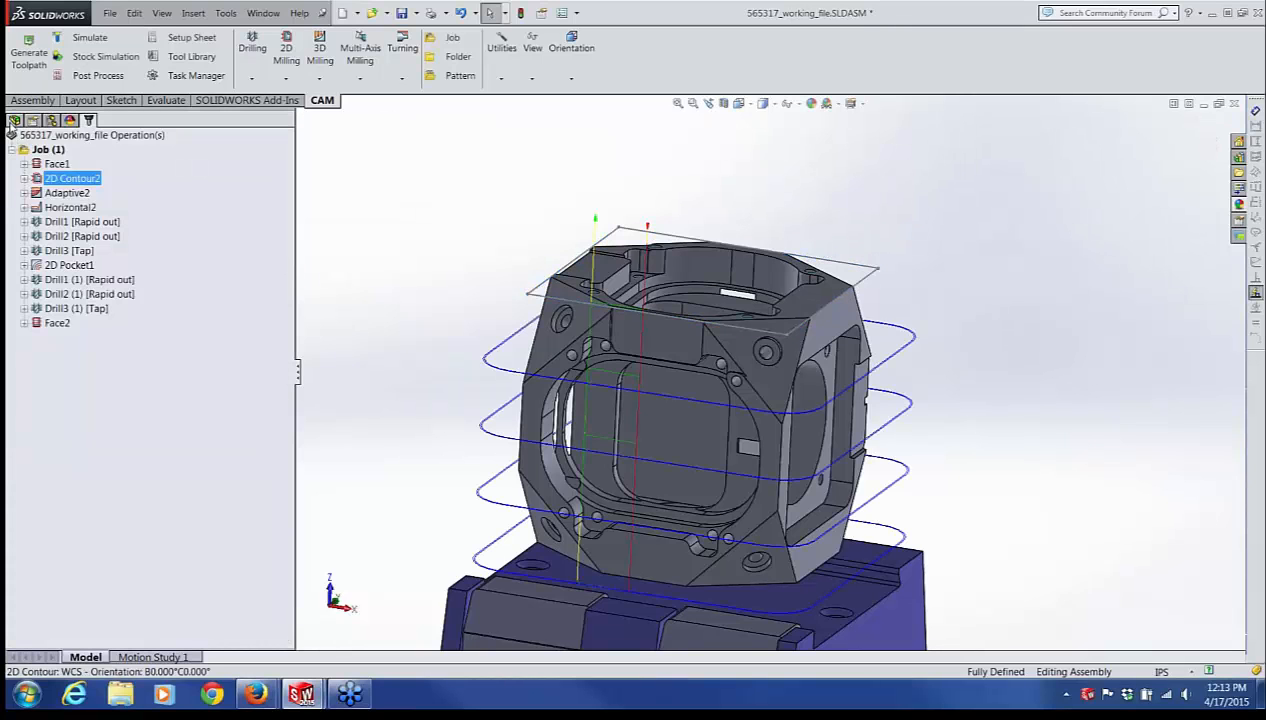
# Step: Hide Sketch7 in the assembly, review the remaining sketches, and return to the CAM operations list
pyautogui.click(15, 120)
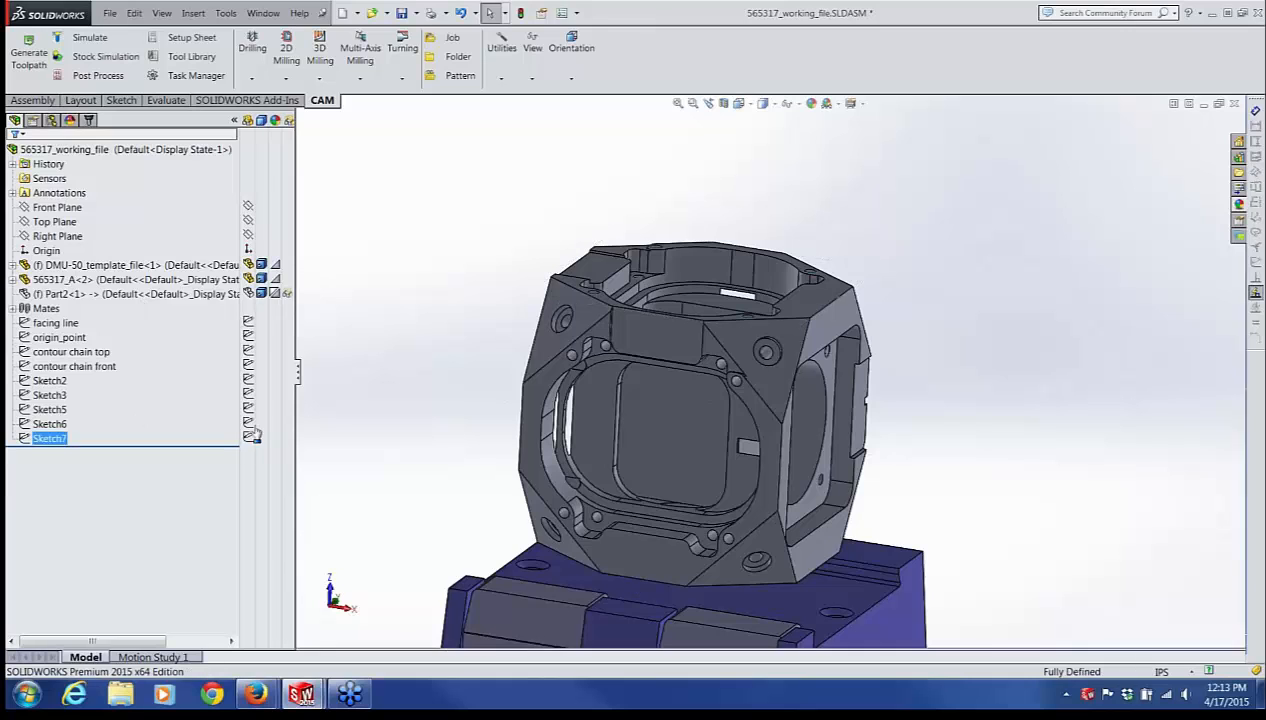
pyautogui.click(115, 148)
pyautogui.click(88, 120)
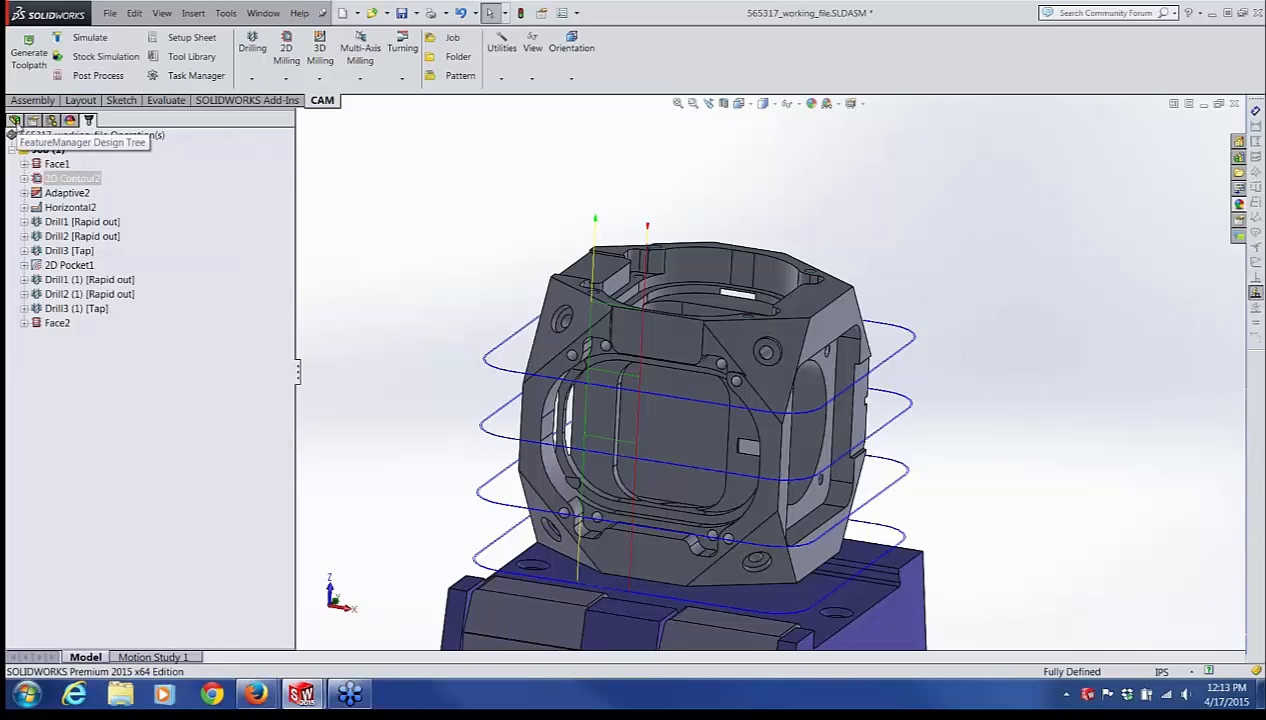
pyautogui.click(48, 149)
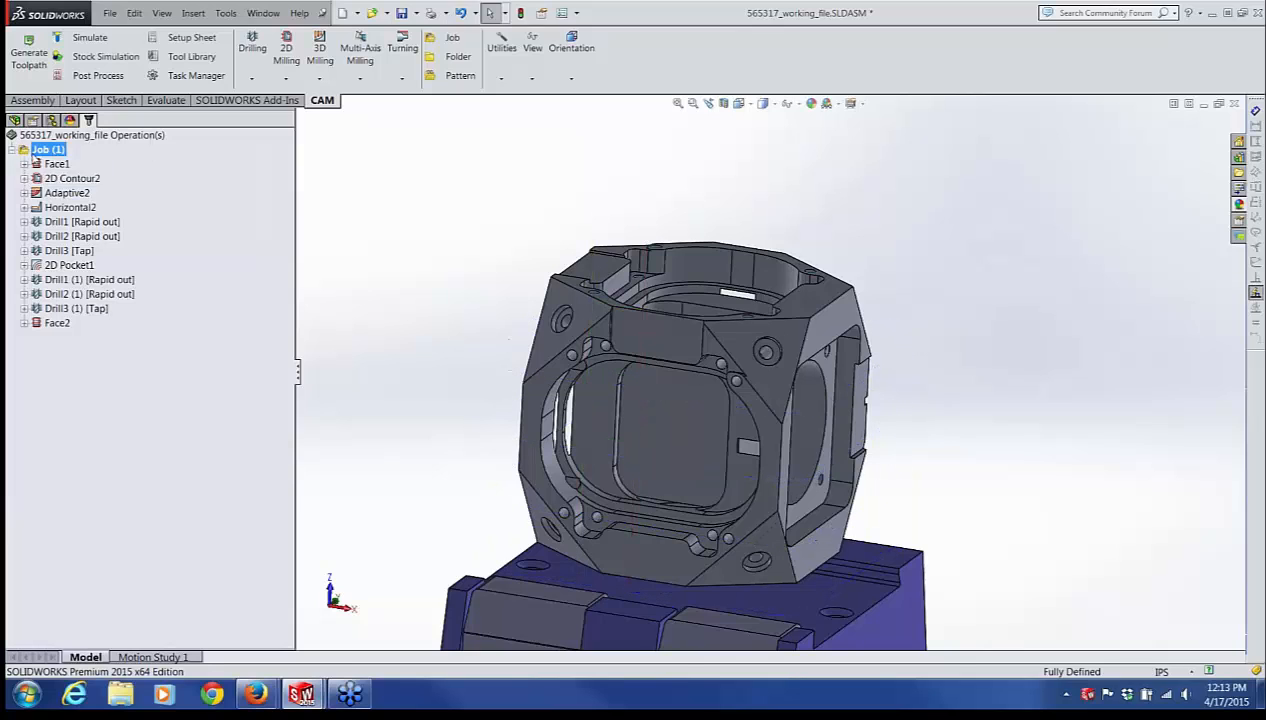
pyautogui.click(14, 119)
pyautogui.click(49, 438)
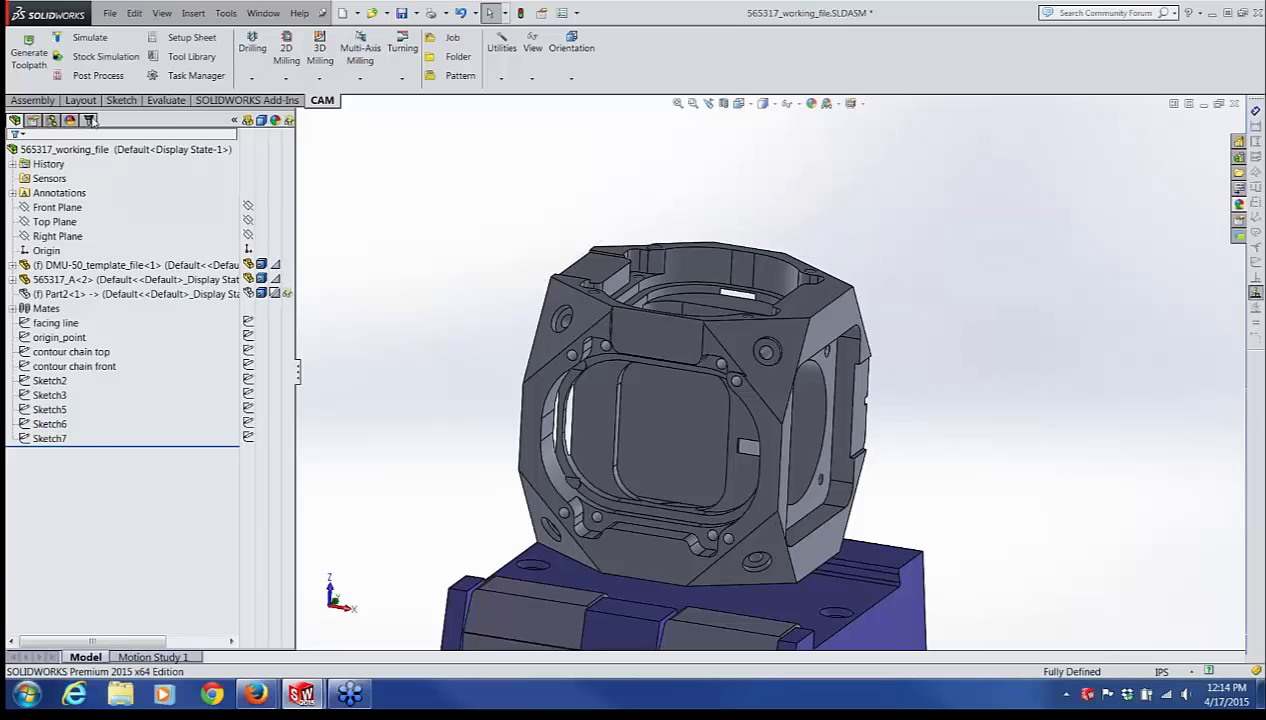
pyautogui.click(89, 119)
# Step: Open the Adaptive2 operation, review its machining boundary edges, close it, and inspect its toolpath inside the part's top pocket
pyautogui.moveTo(677, 185); pyautogui.dragTo(600, 195, button='middle')
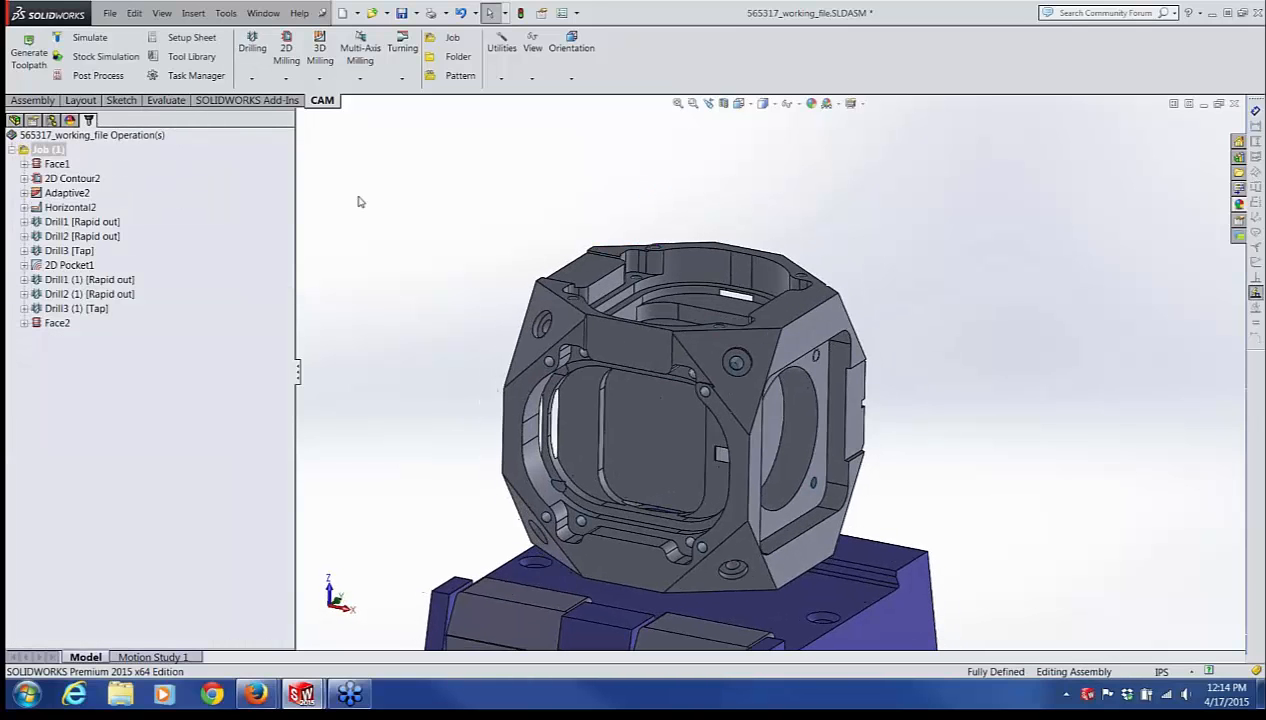
pyautogui.click(70, 194)
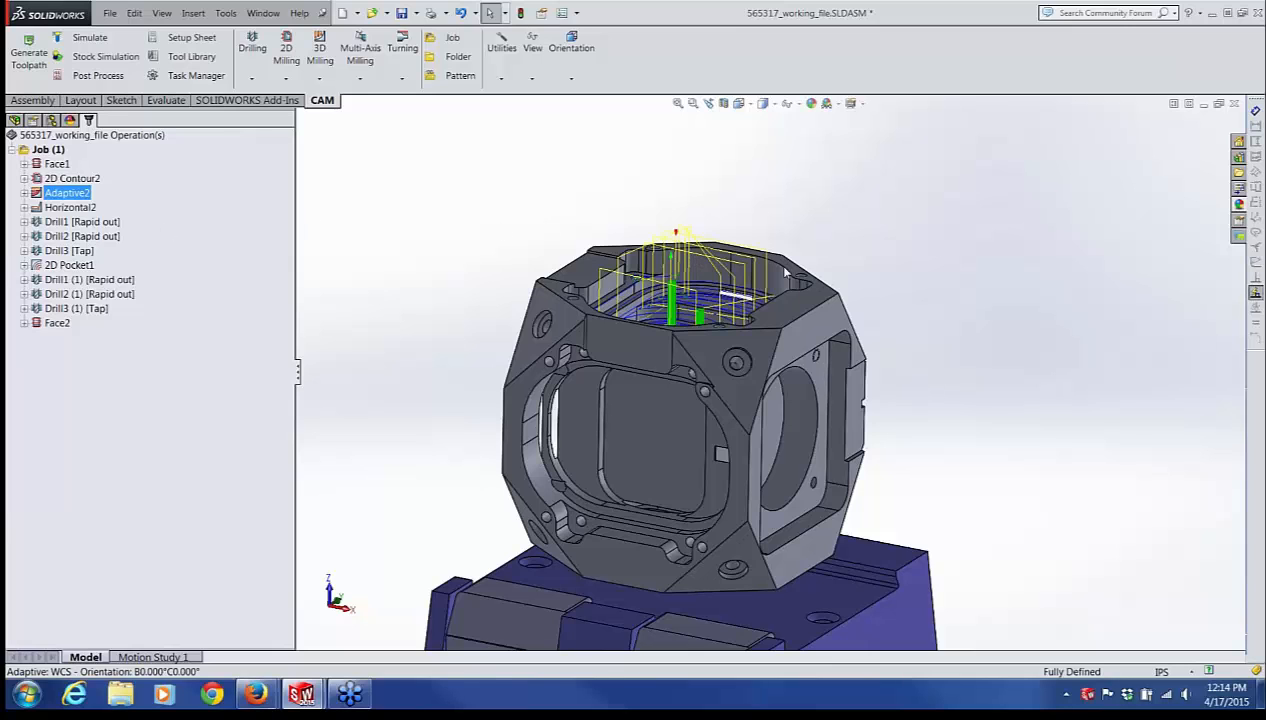
pyautogui.rightClick(40, 194)
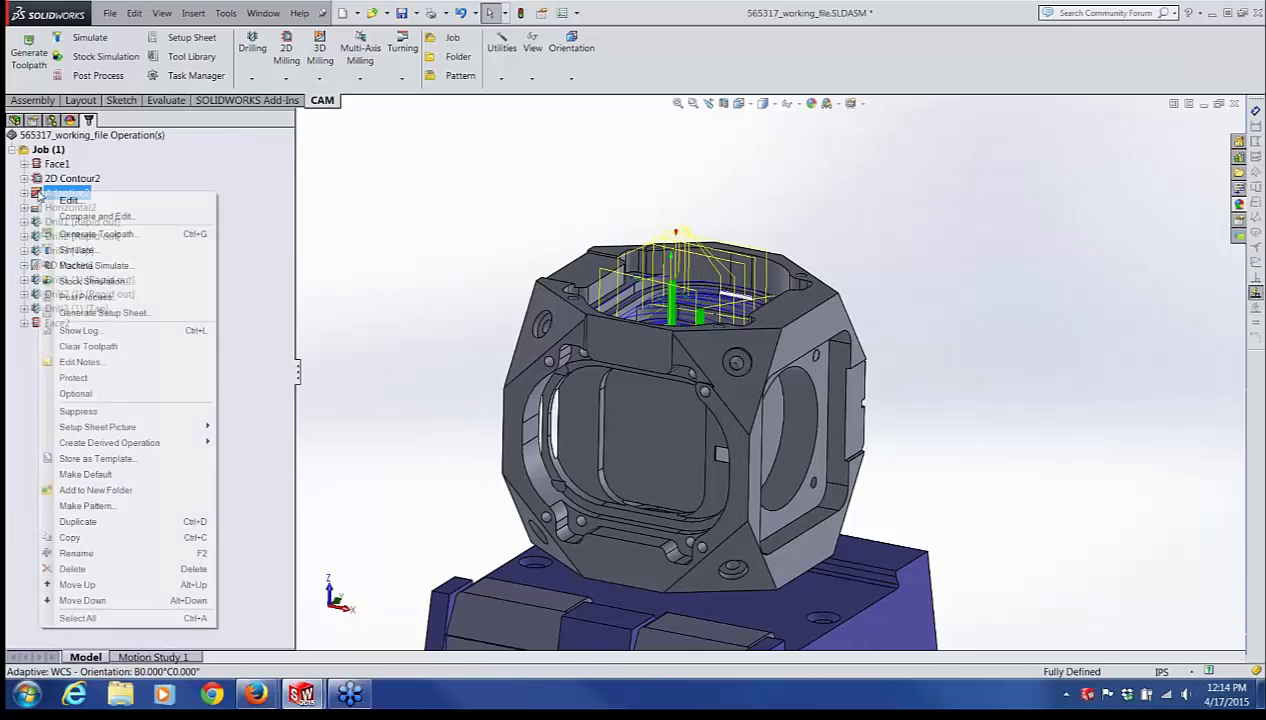
pyautogui.click(62, 200)
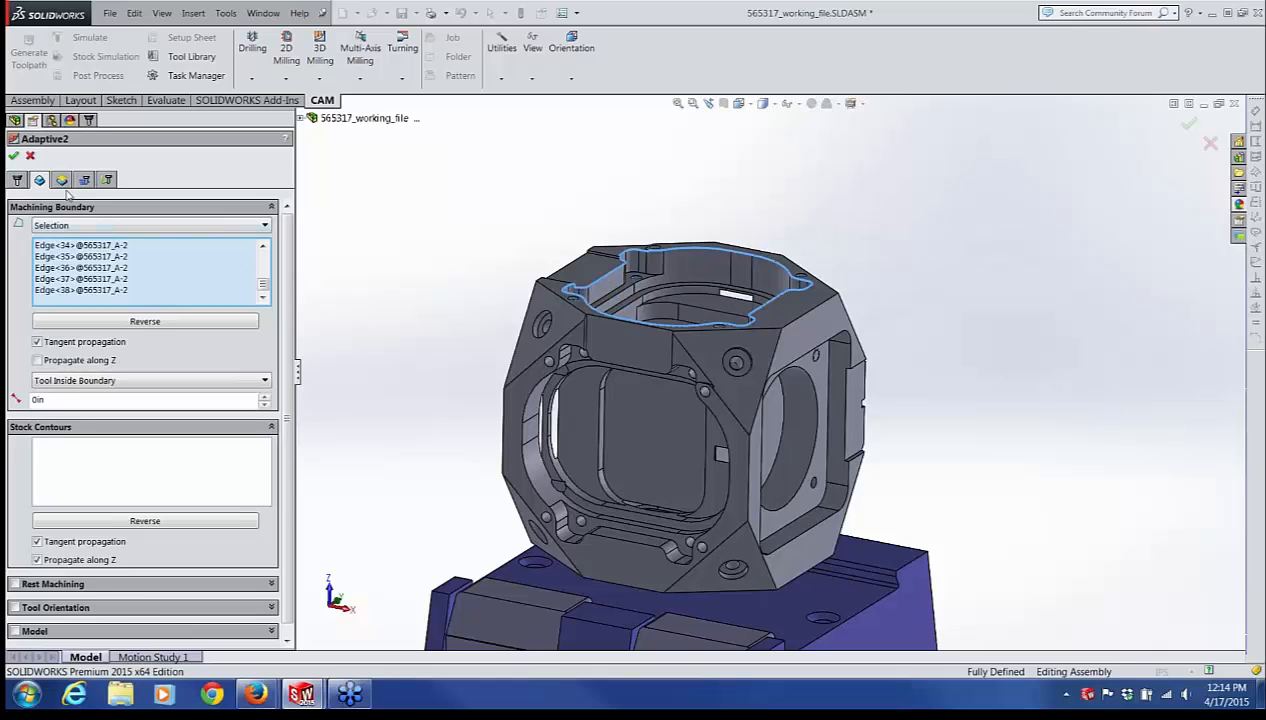
pyautogui.click(13, 156)
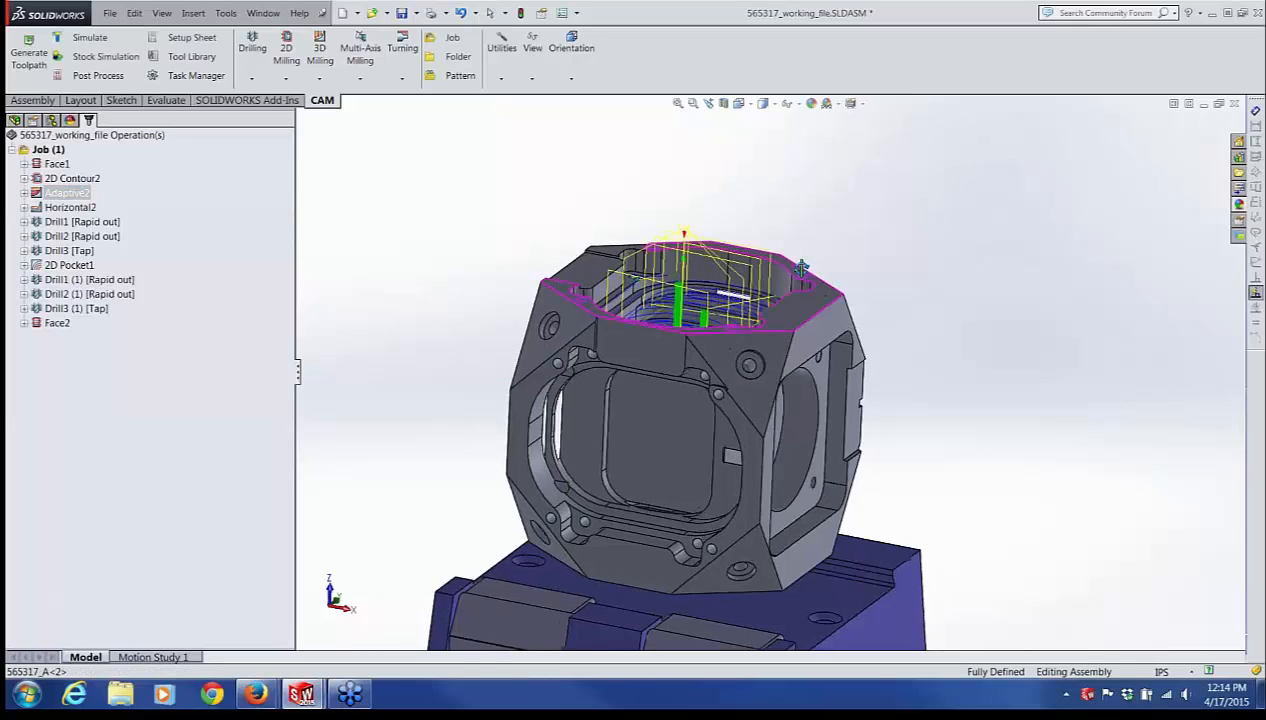
pyautogui.scroll(-2, 798, 263)
pyautogui.scroll(-1, 799, 263)
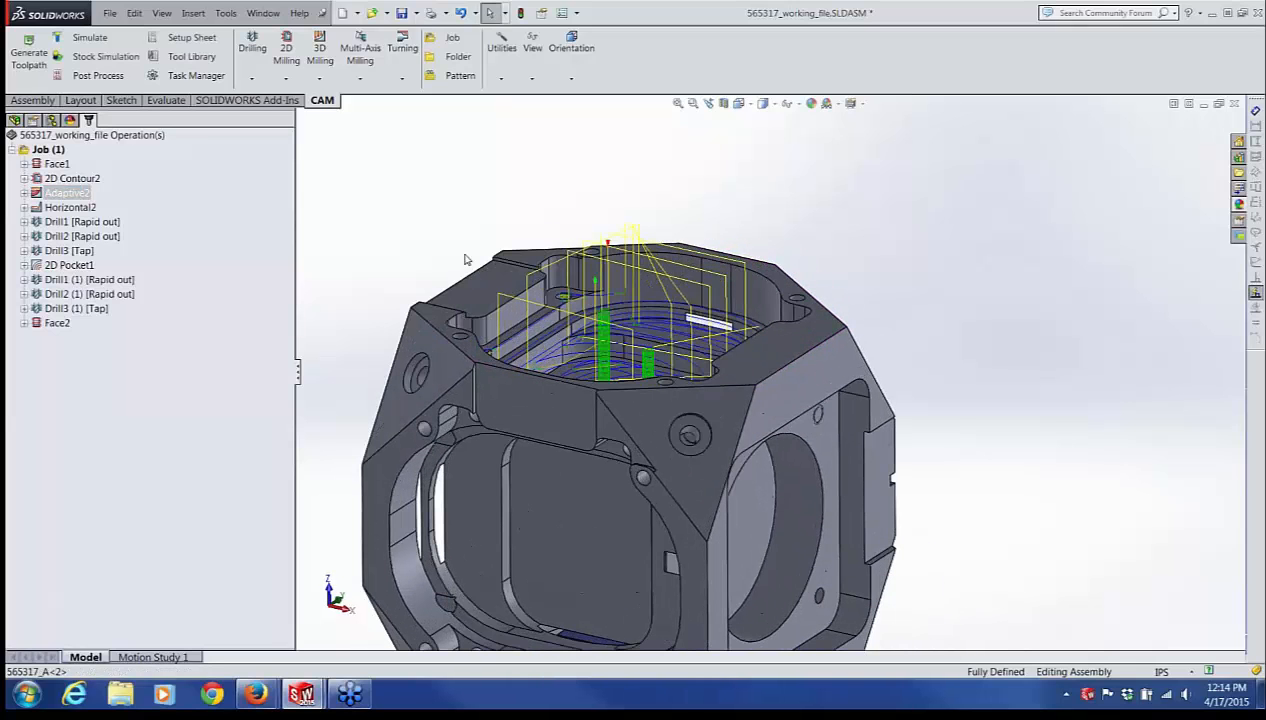
pyautogui.moveTo(546, 284)
pyautogui.mouseDown(button='middle')
pyautogui.moveTo(557, 331)
pyautogui.moveTo(580, 305)
pyautogui.moveTo(546, 302)
pyautogui.mouseUp(button='middle')
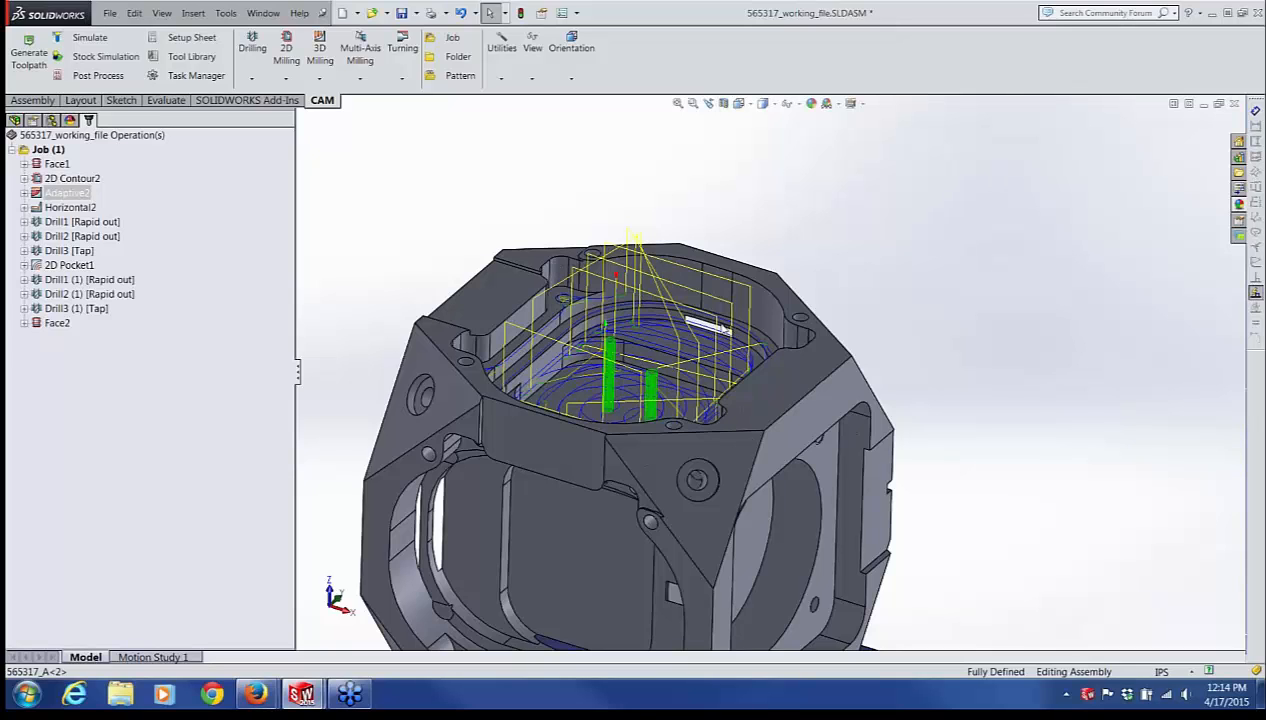
# Step: Show the toolpath of the Horizontal2 operation and point out the Horizontal strategy among the 3D milling options
pyautogui.click(78, 207)
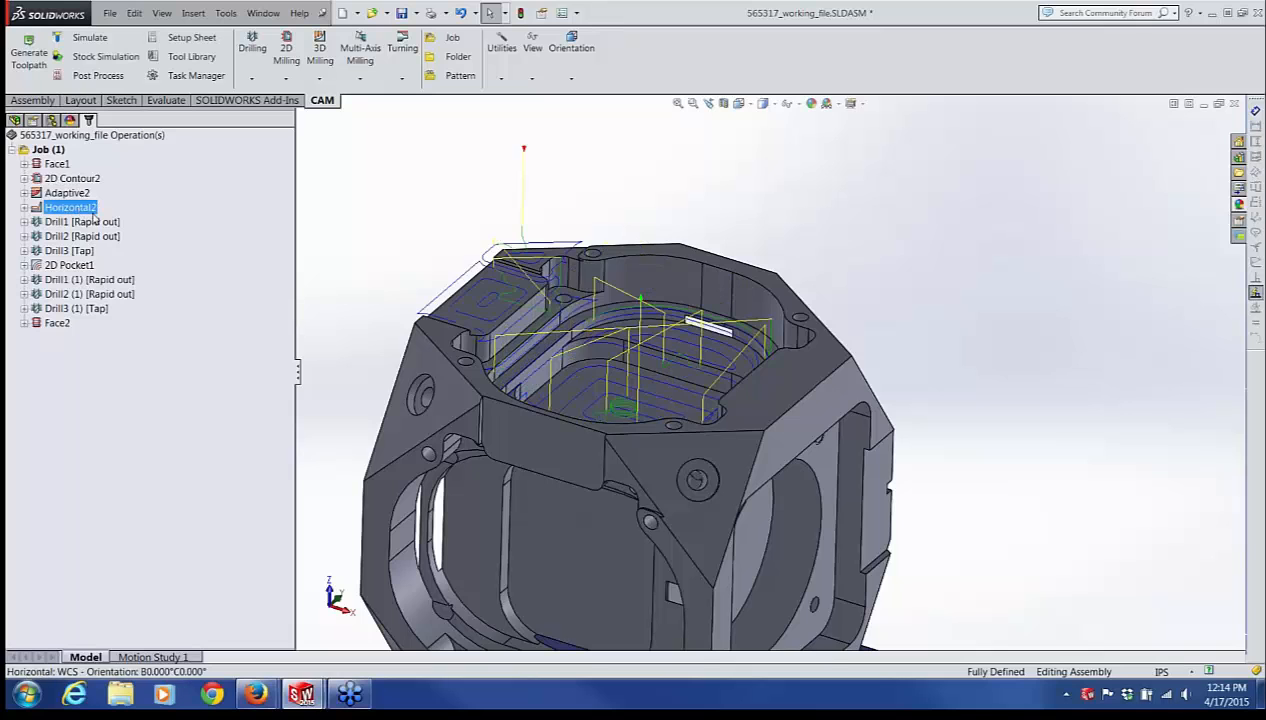
pyautogui.moveTo(579, 203)
pyautogui.mouseDown(button='middle')
pyautogui.moveTo(528, 235)
pyautogui.moveTo(576, 192)
pyautogui.moveTo(571, 182)
pyautogui.mouseUp(button='middle')
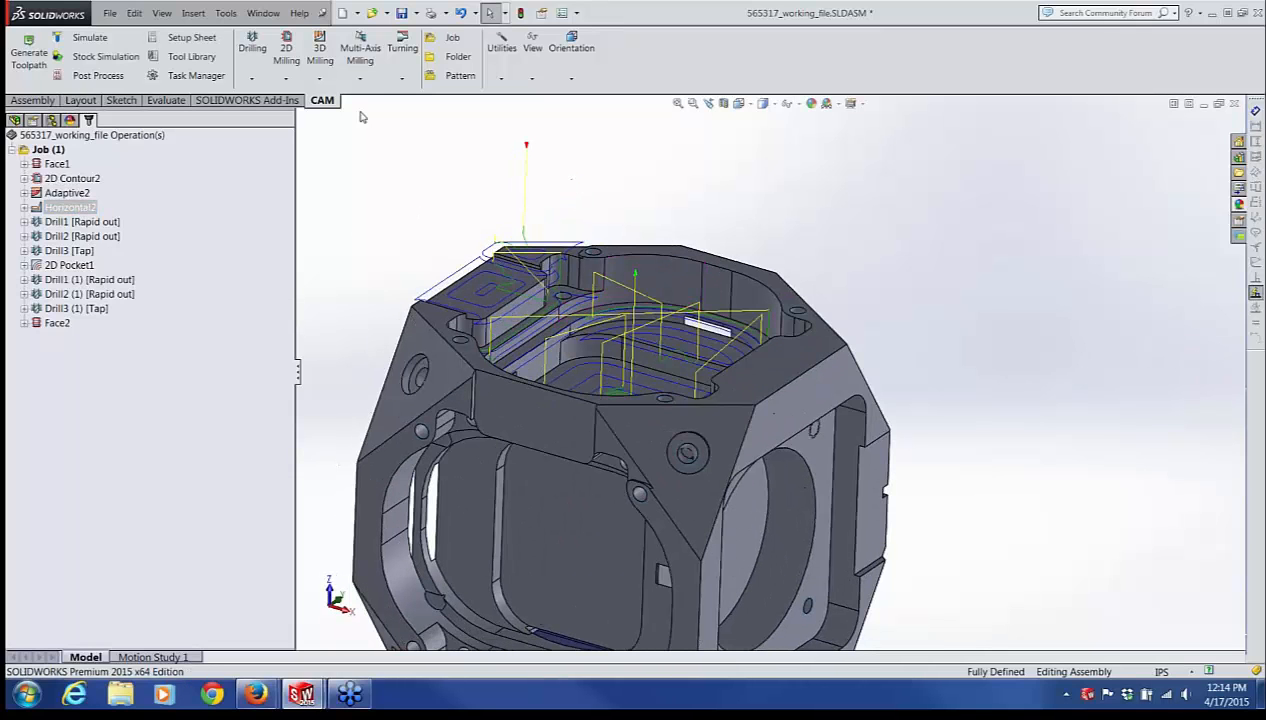
pyautogui.click(319, 78)
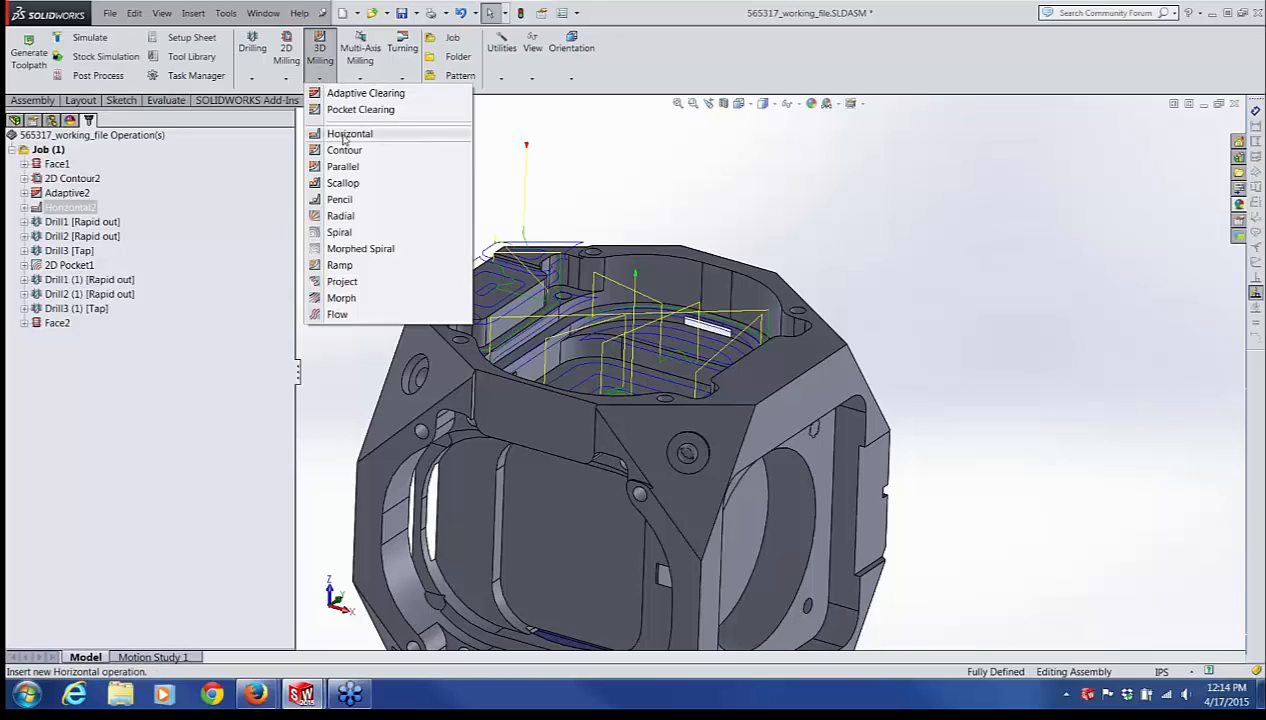
pyautogui.click(653, 150)
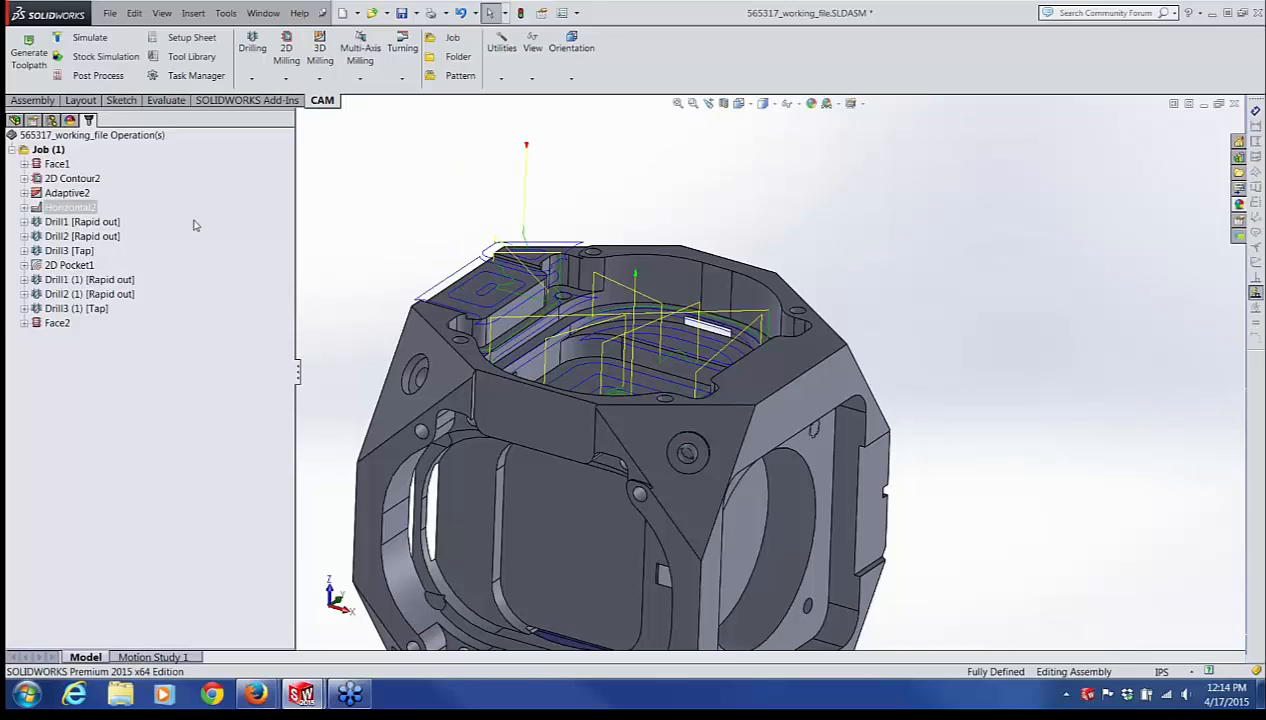
# Step: Examine the Horizontal2 toolpath over the flat faces at the part's top, including the raised pad and the narrow ledge beside it
pyautogui.click(43, 208)
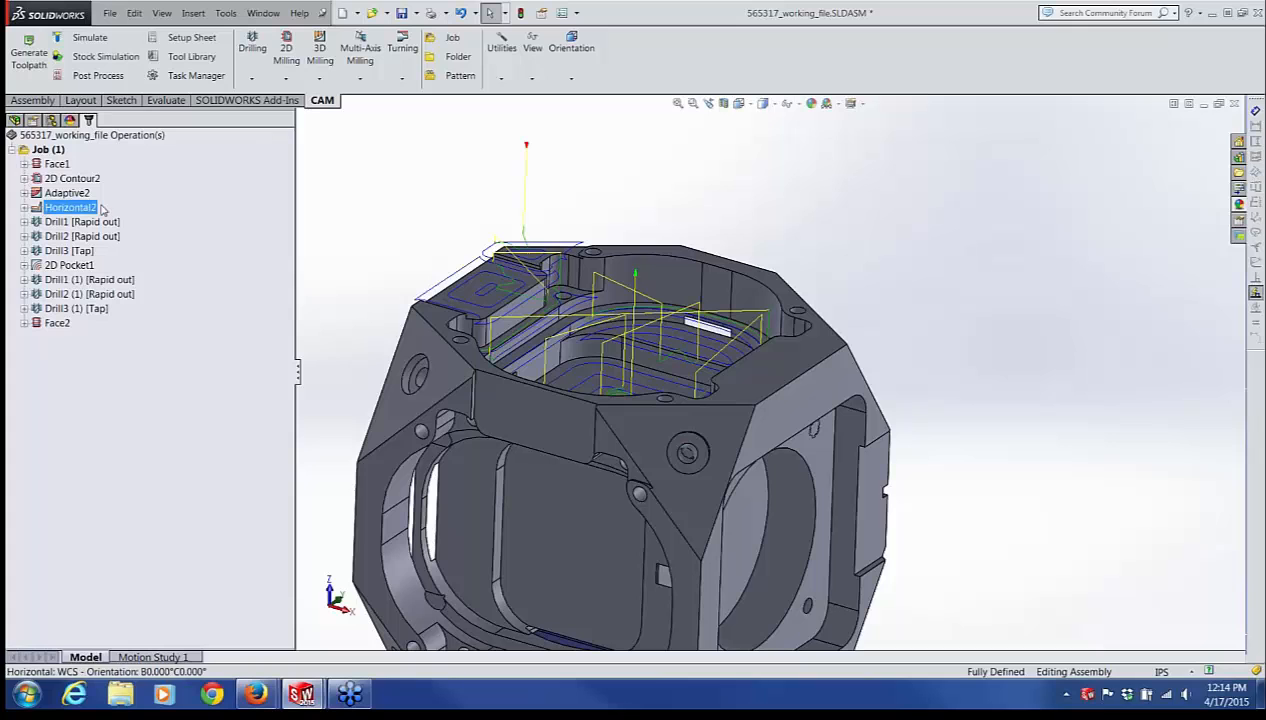
pyautogui.moveTo(754, 202)
pyautogui.mouseDown(button='middle')
pyautogui.moveTo(742, 216)
pyautogui.moveTo(754, 200)
pyautogui.mouseUp(button='middle')
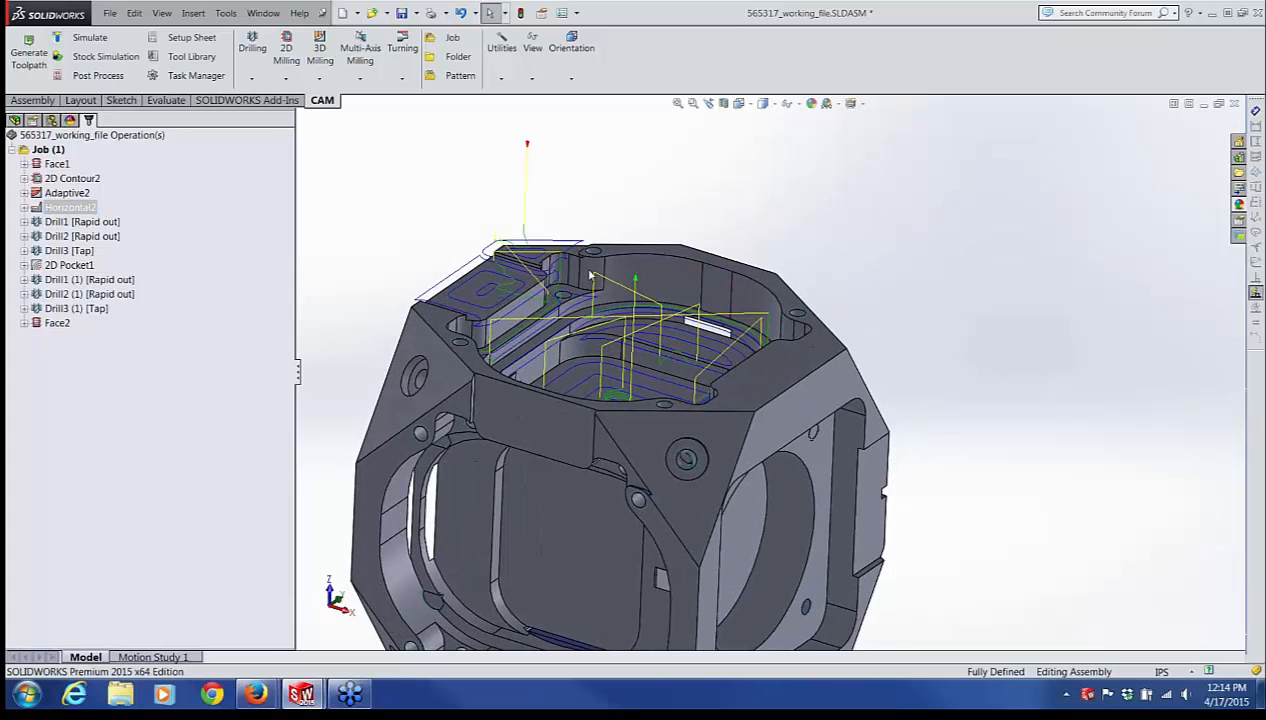
pyautogui.click(500, 290)
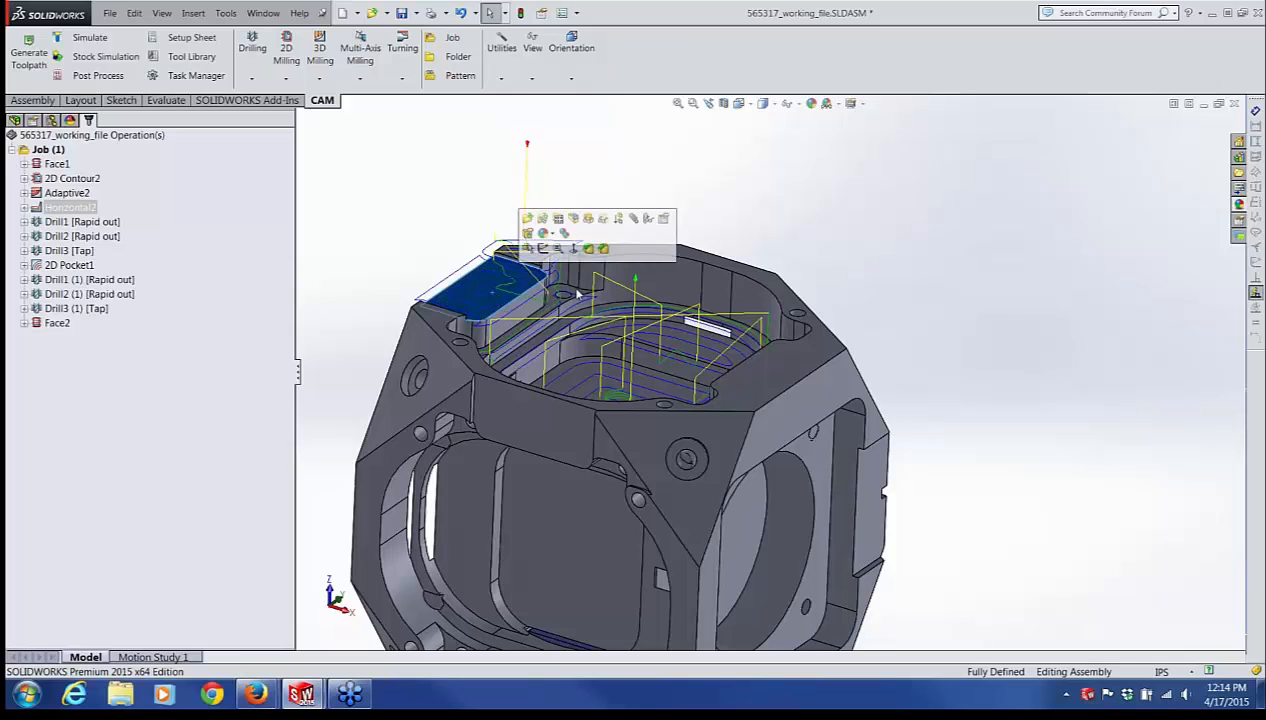
pyautogui.click(600, 283)
pyautogui.scroll(-5, 600, 290)
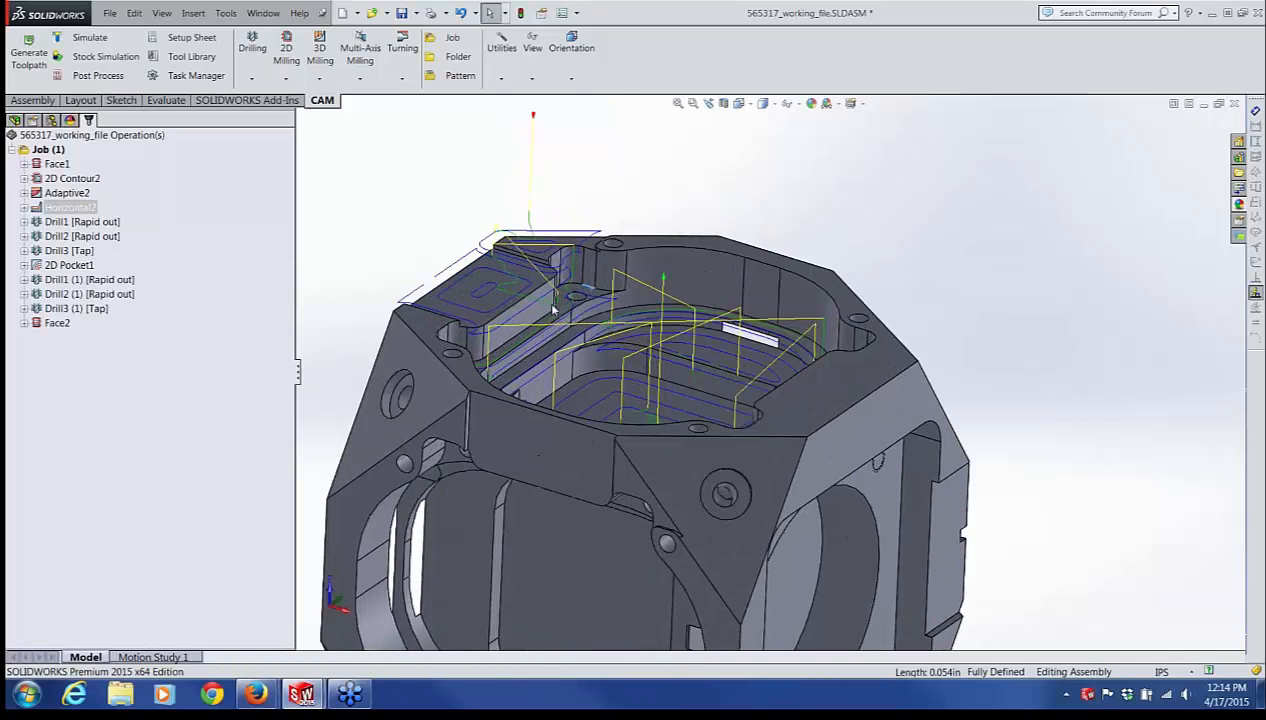
pyautogui.click(597, 316)
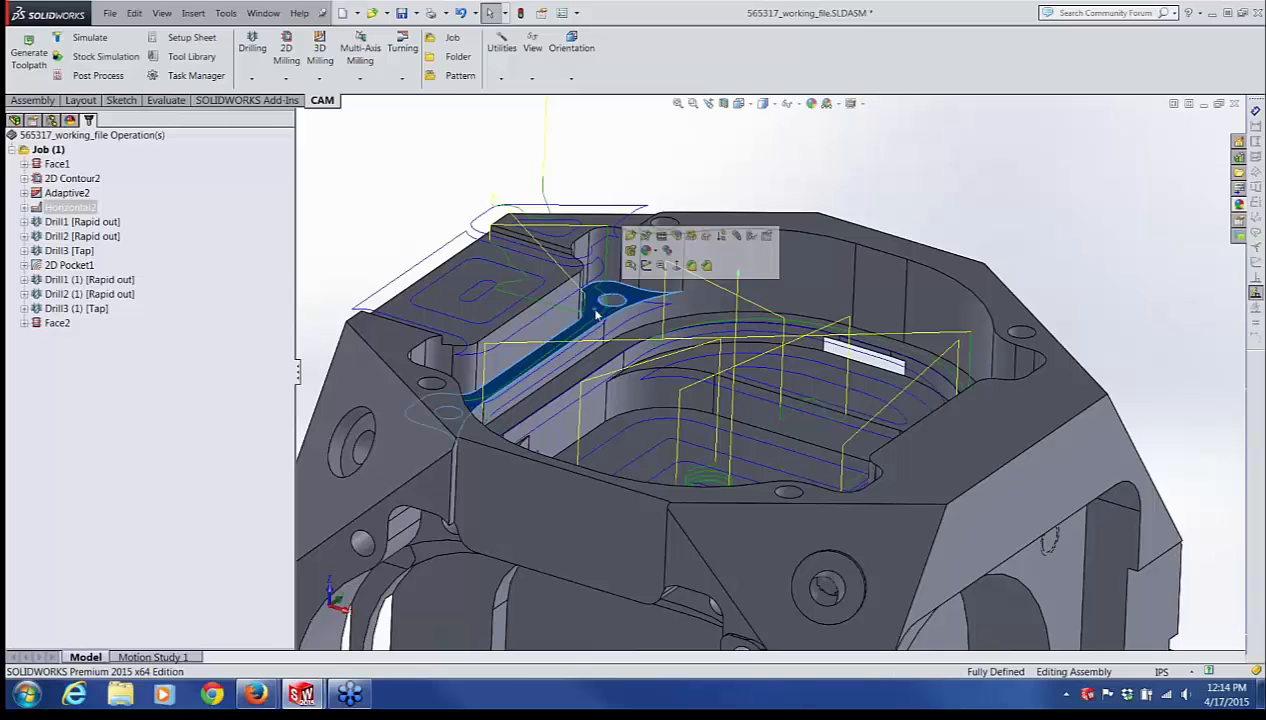
pyautogui.scroll(3, 770, 370)
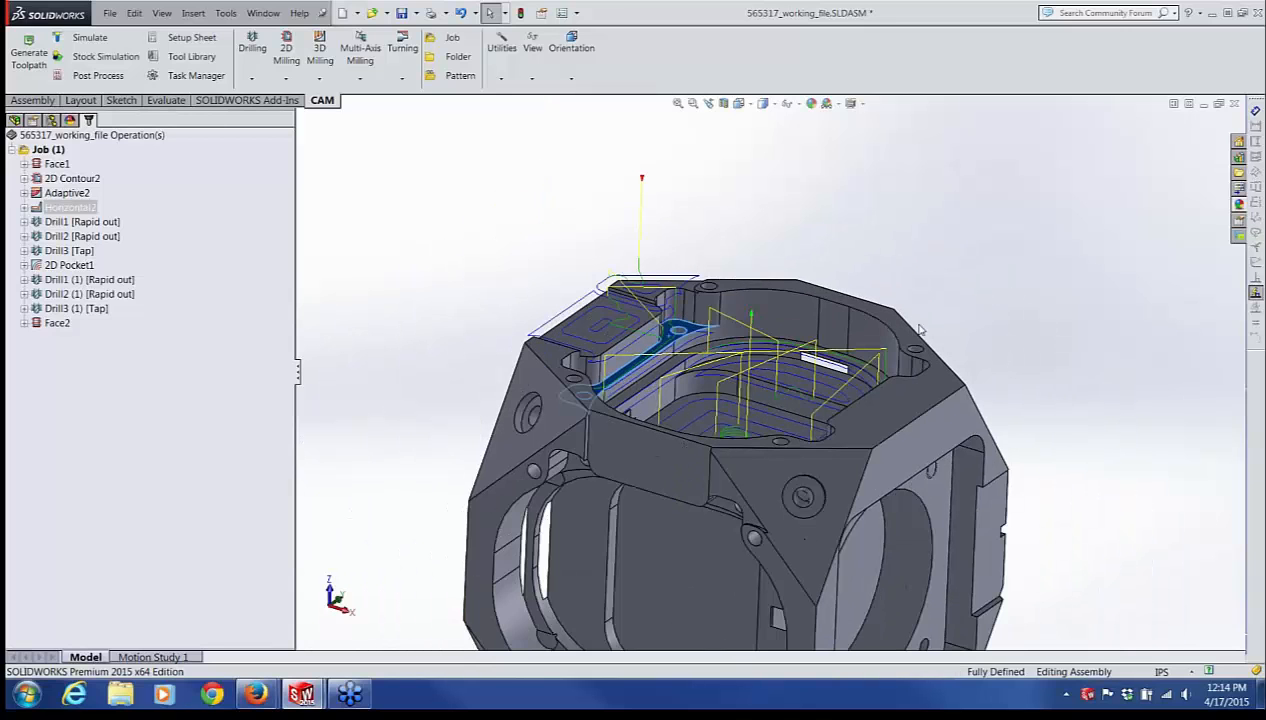
pyautogui.moveTo(947, 317); pyautogui.dragTo(944, 331, button='middle')
pyautogui.click(965, 307)
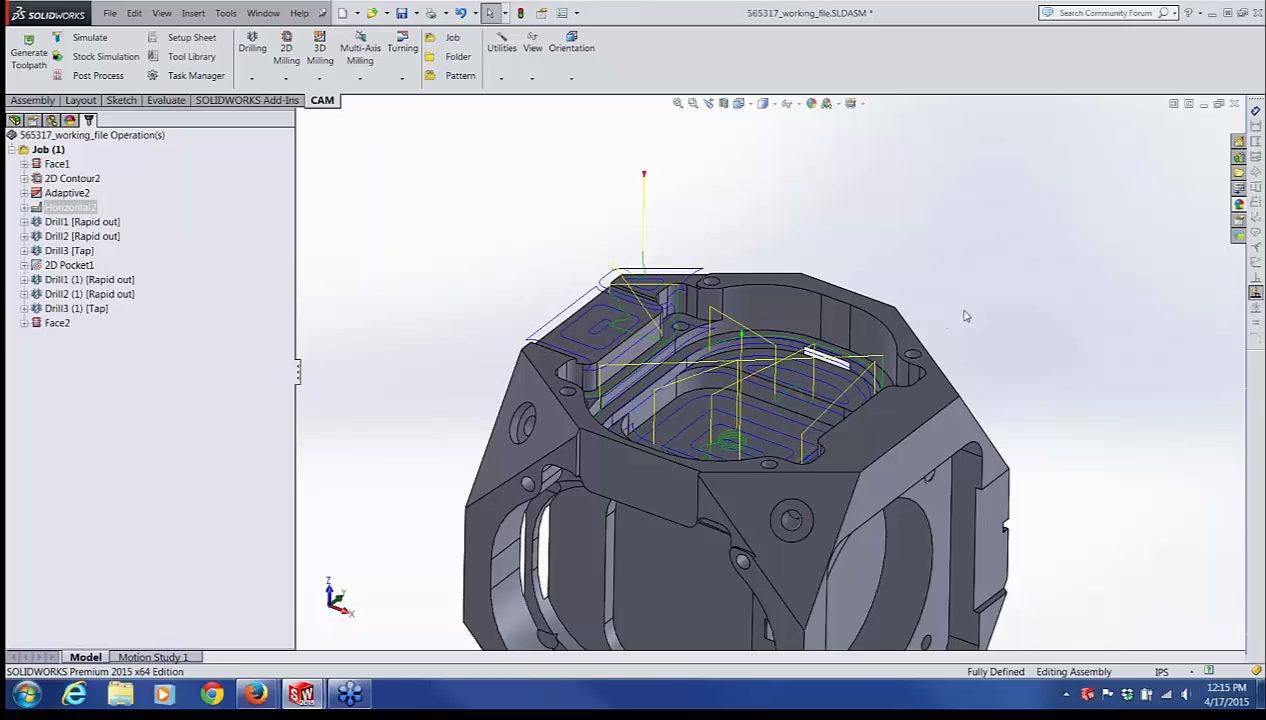
# Step: Review the toolpaths of the Drill1, Drill2 and Drill3 [Tap] operations on the part's top holes
pyautogui.click(86, 222)
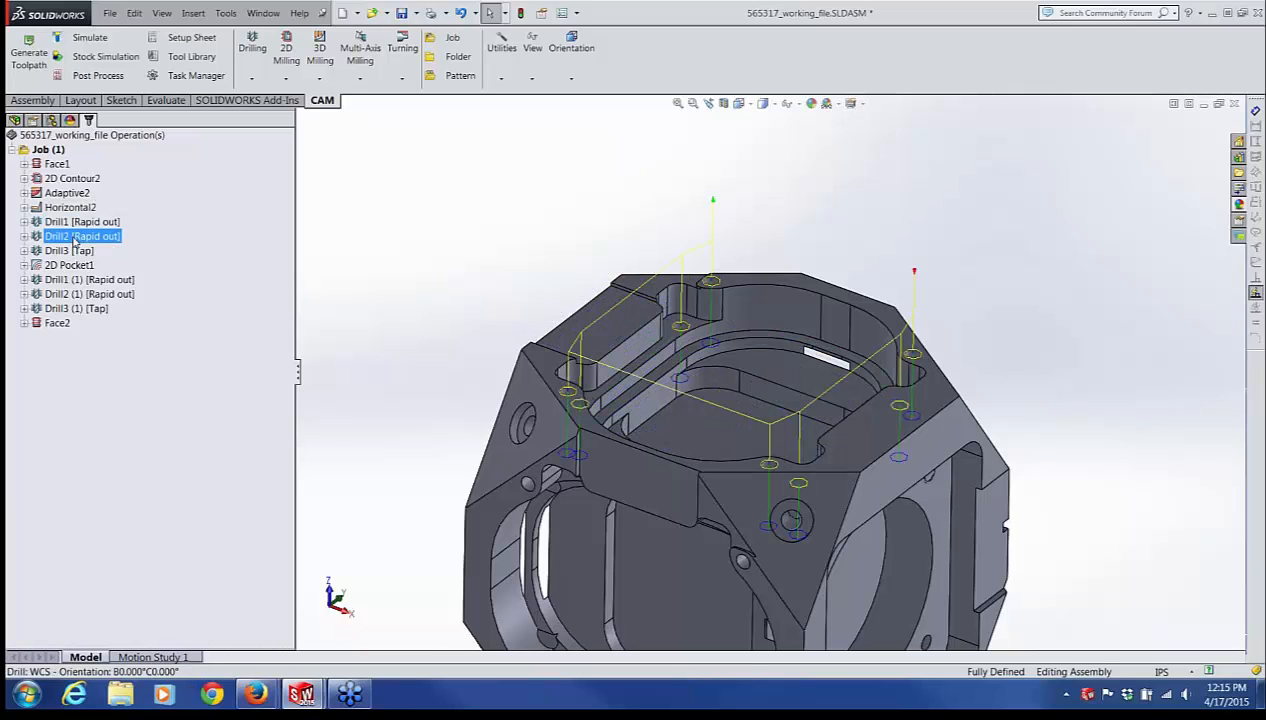
pyautogui.click(67, 237)
pyautogui.click(64, 251)
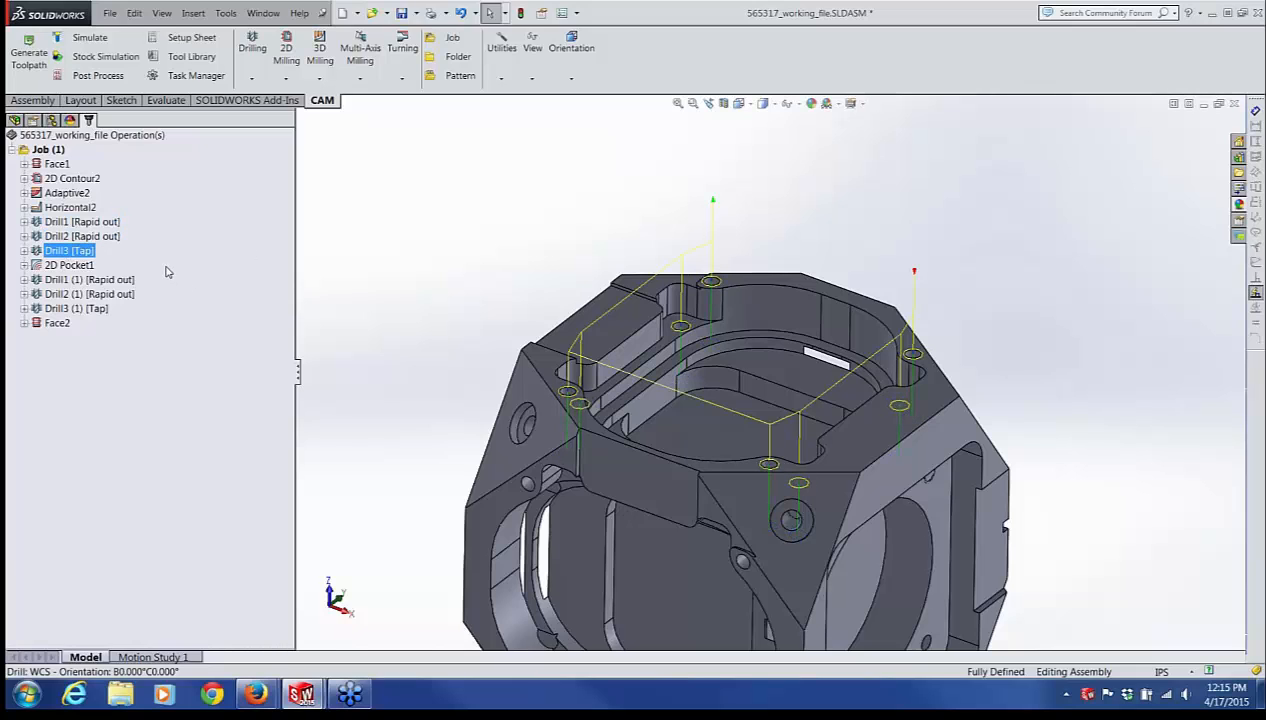
# Step: Show the toolpath of the 2D Pocket1 operation and inspect it on the part's side face
pyautogui.click(88, 266)
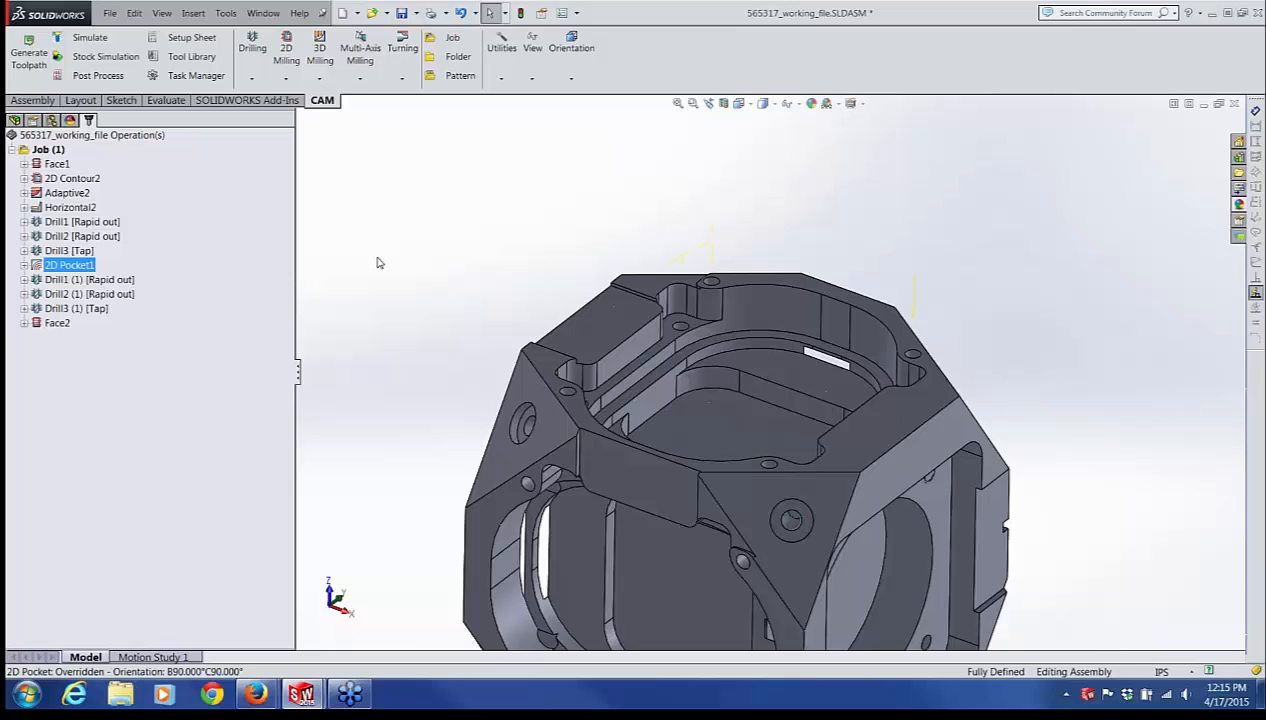
pyautogui.click(383, 303)
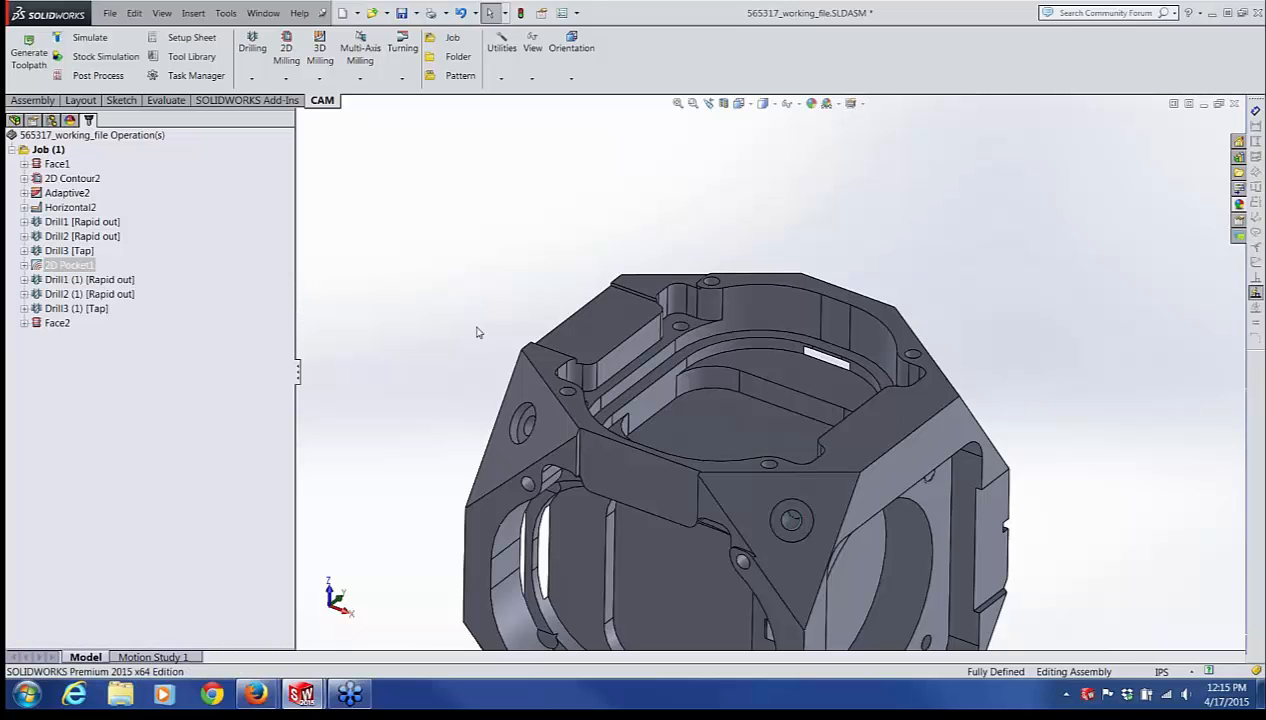
pyautogui.scroll(4, 477, 331)
pyautogui.moveTo(795, 441); pyautogui.dragTo(1026, 562, button='middle')
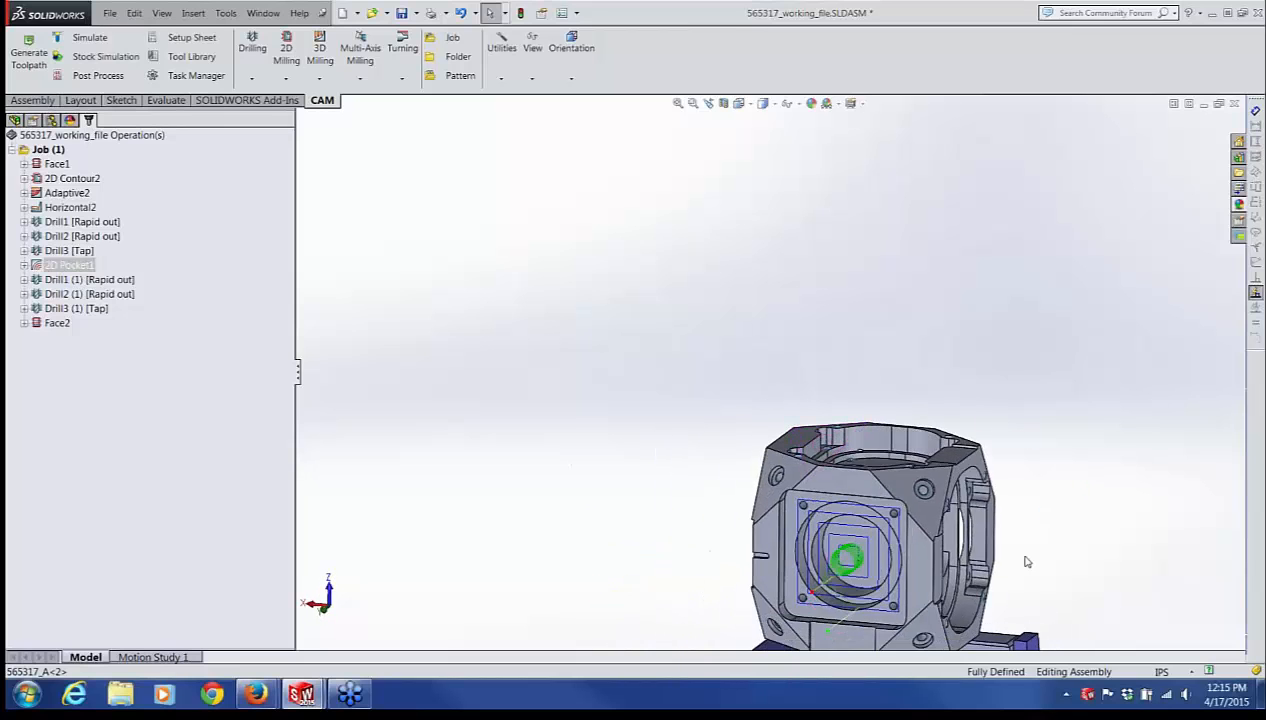
pyautogui.scroll(4, 1017, 557)
pyautogui.scroll(-4, 905, 480)
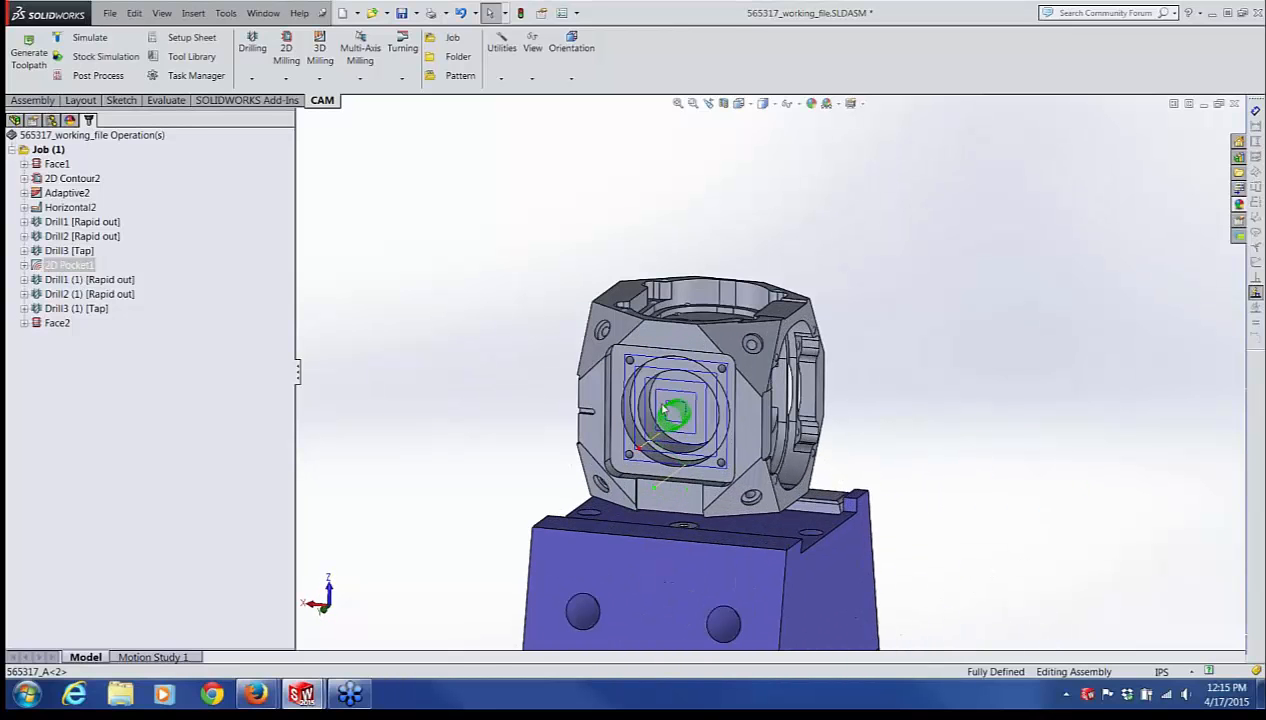
pyautogui.moveTo(580, 363)
pyautogui.mouseDown(button='middle')
pyautogui.moveTo(539, 377)
pyautogui.moveTo(595, 345)
pyautogui.mouseUp(button='middle')
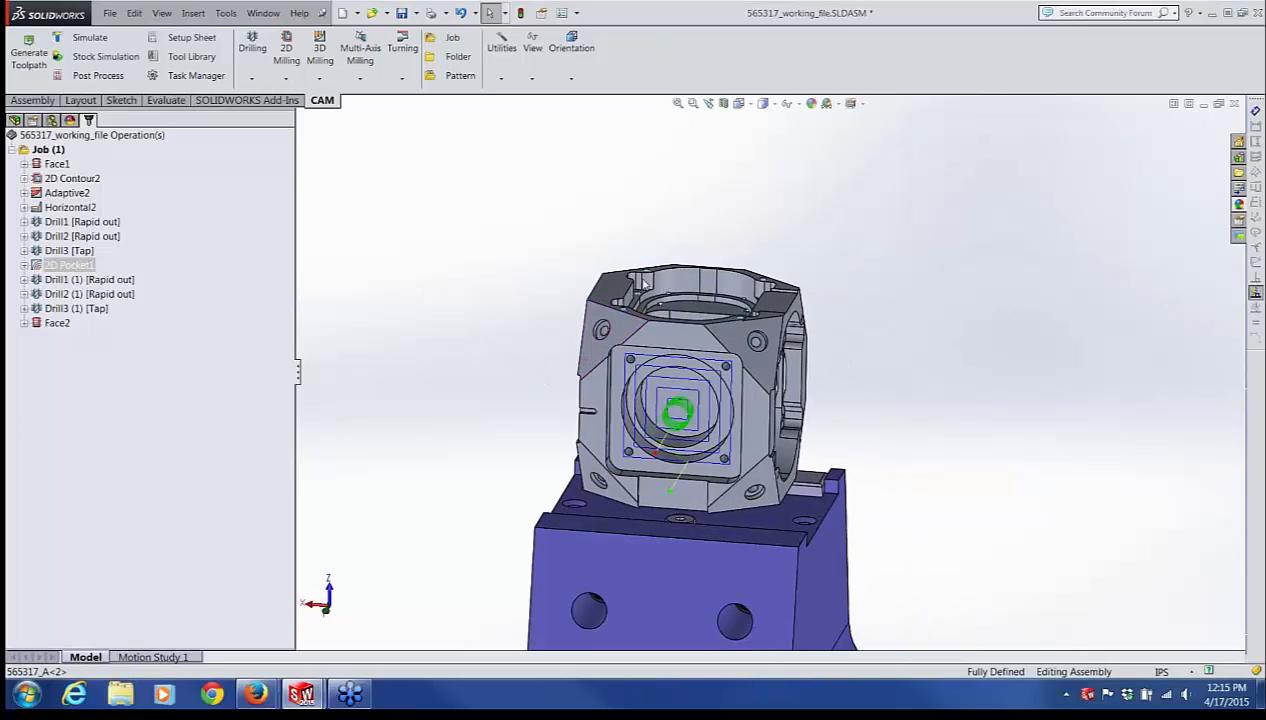
# Step: Compare the 2D Pocket1 side with the adjacent unmachined side face and point out the 2D Pocket strategy among the 2D milling options
pyautogui.click(38, 266)
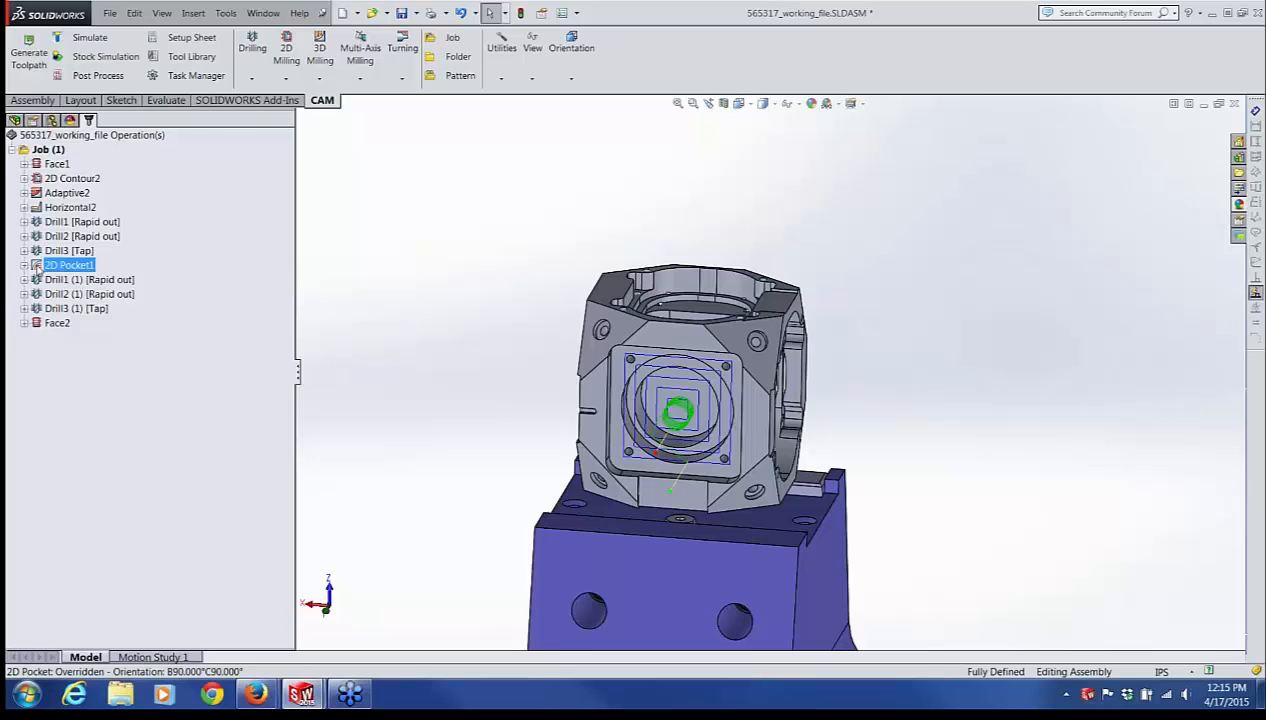
pyautogui.rightClick(38, 266)
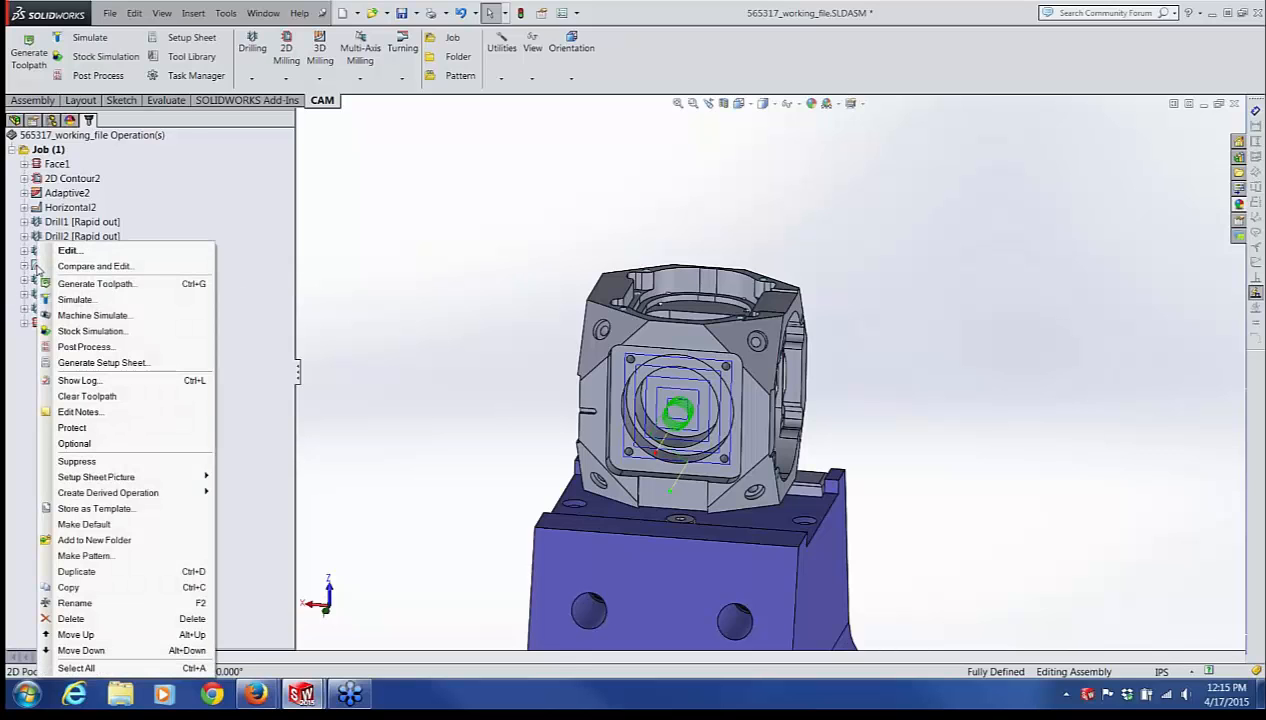
pyautogui.click(268, 441)
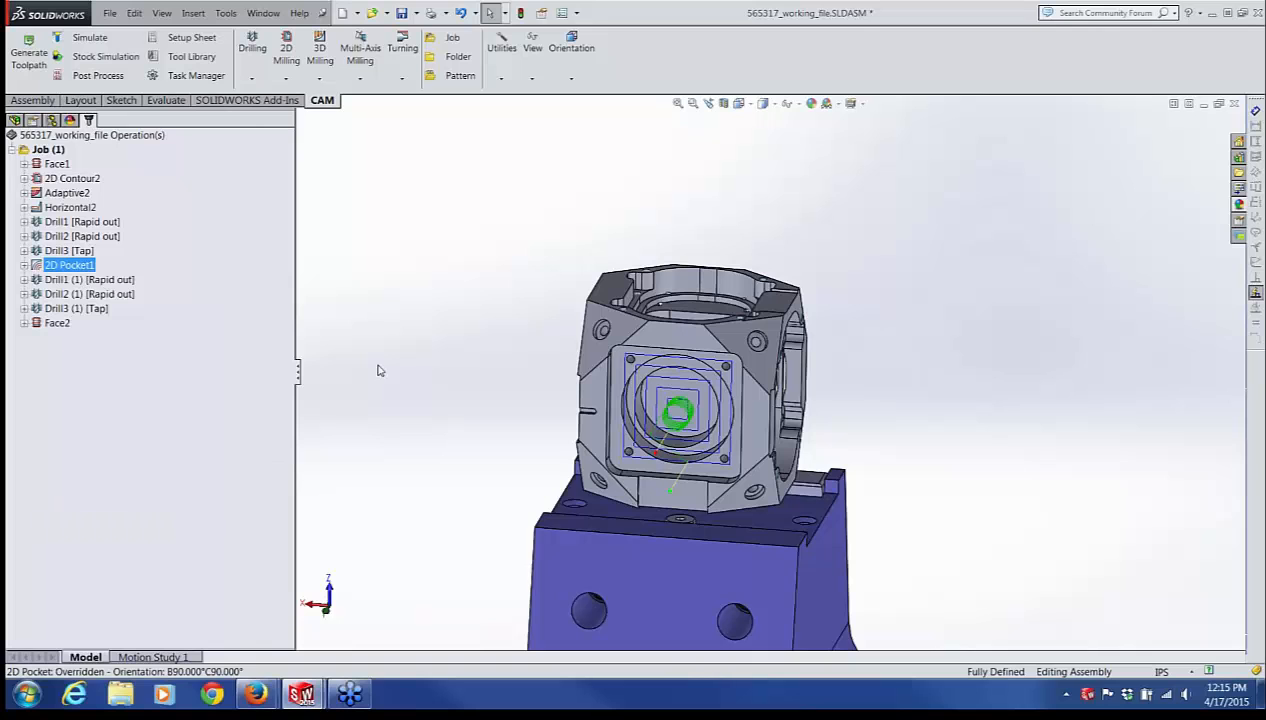
pyautogui.moveTo(492, 345)
pyautogui.mouseDown(button='middle')
pyautogui.moveTo(593, 266)
pyautogui.moveTo(607, 314)
pyautogui.moveTo(560, 325)
pyautogui.moveTo(630, 332)
pyautogui.moveTo(494, 356)
pyautogui.mouseUp(button='middle')
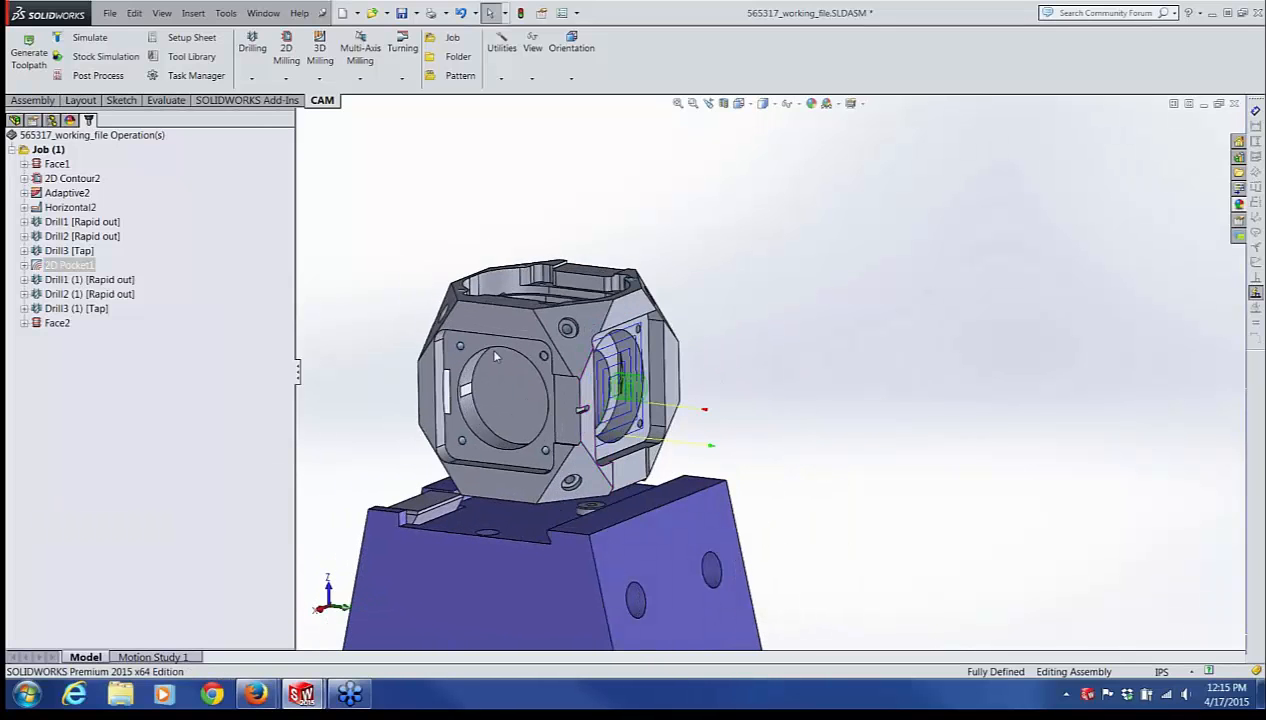
pyautogui.scroll(3, 495, 356)
pyautogui.scroll(-4, 633, 380)
pyautogui.moveTo(639, 352)
pyautogui.mouseDown(button='middle')
pyautogui.moveTo(697, 320)
pyautogui.moveTo(620, 340)
pyautogui.moveTo(665, 345)
pyautogui.moveTo(615, 355)
pyautogui.mouseUp(button='middle')
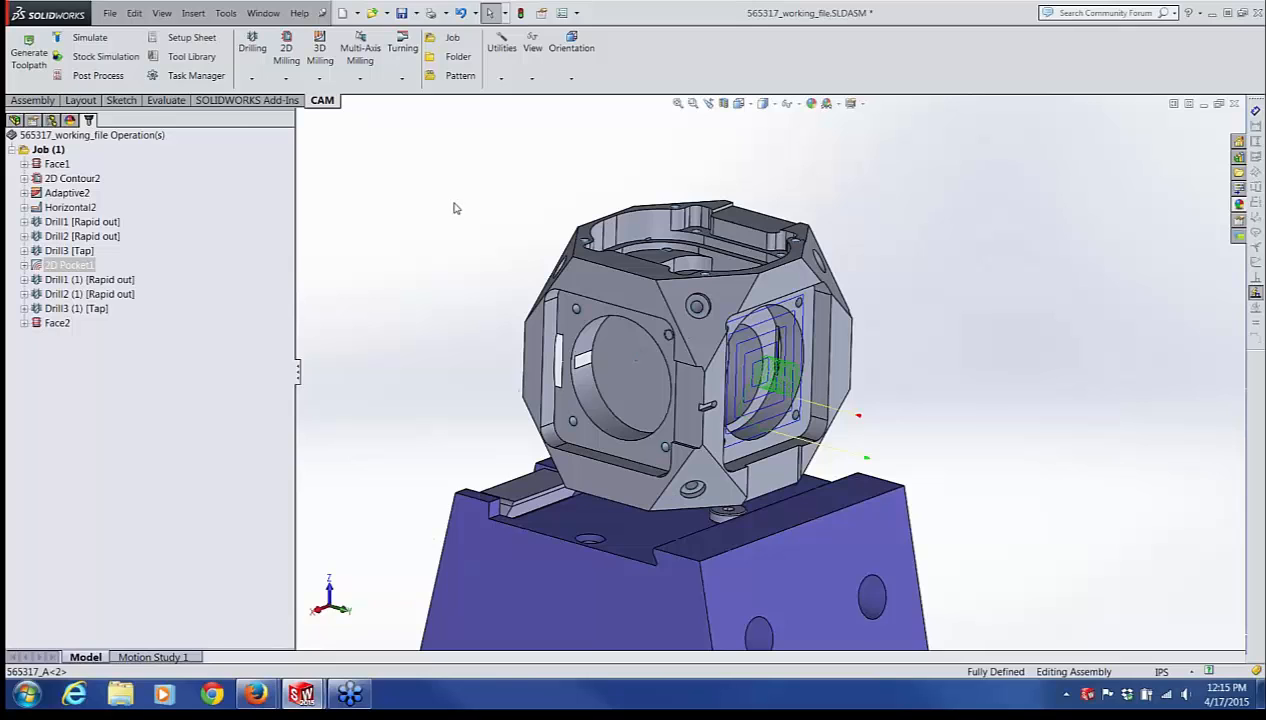
pyautogui.click(283, 78)
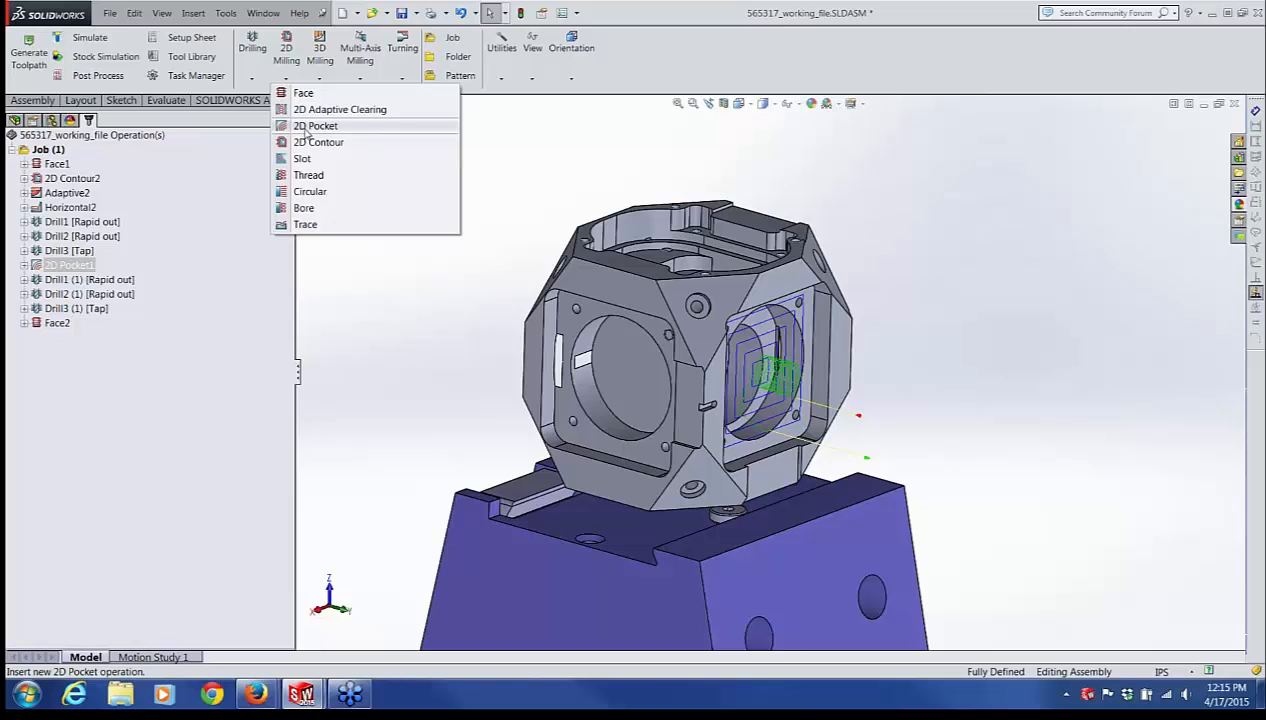
pyautogui.click(361, 316)
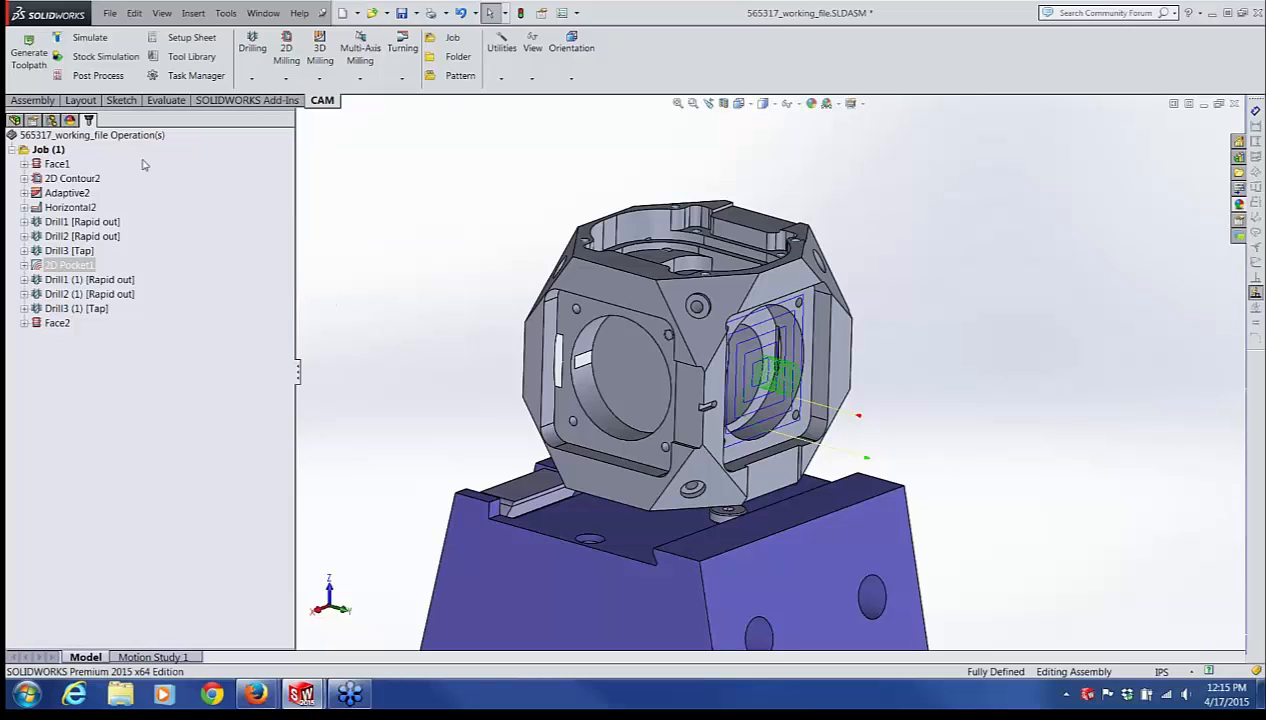
# Step: Locate the assembly's Origin in the workholding fixture using the feature tree, and return to the CAM operations list
pyautogui.click(40, 100)
pyautogui.scroll(4, 458, 237)
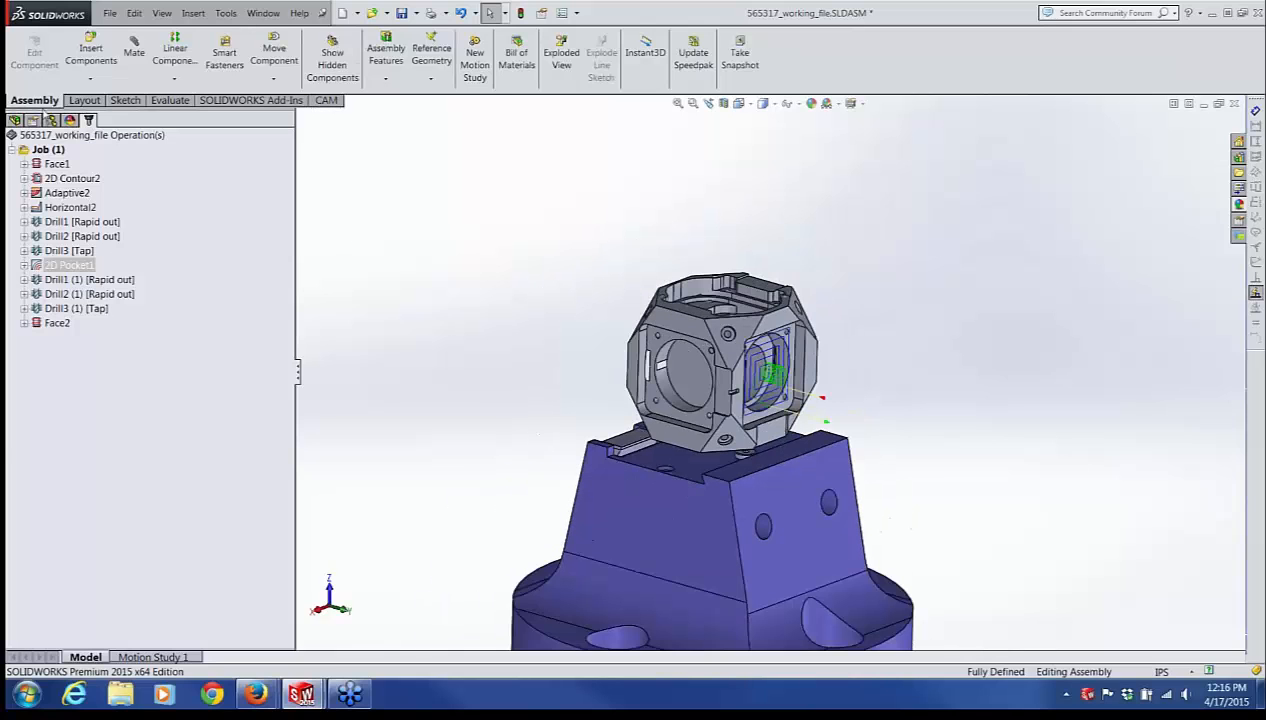
pyautogui.click(15, 121)
pyautogui.scroll(6, 647, 377)
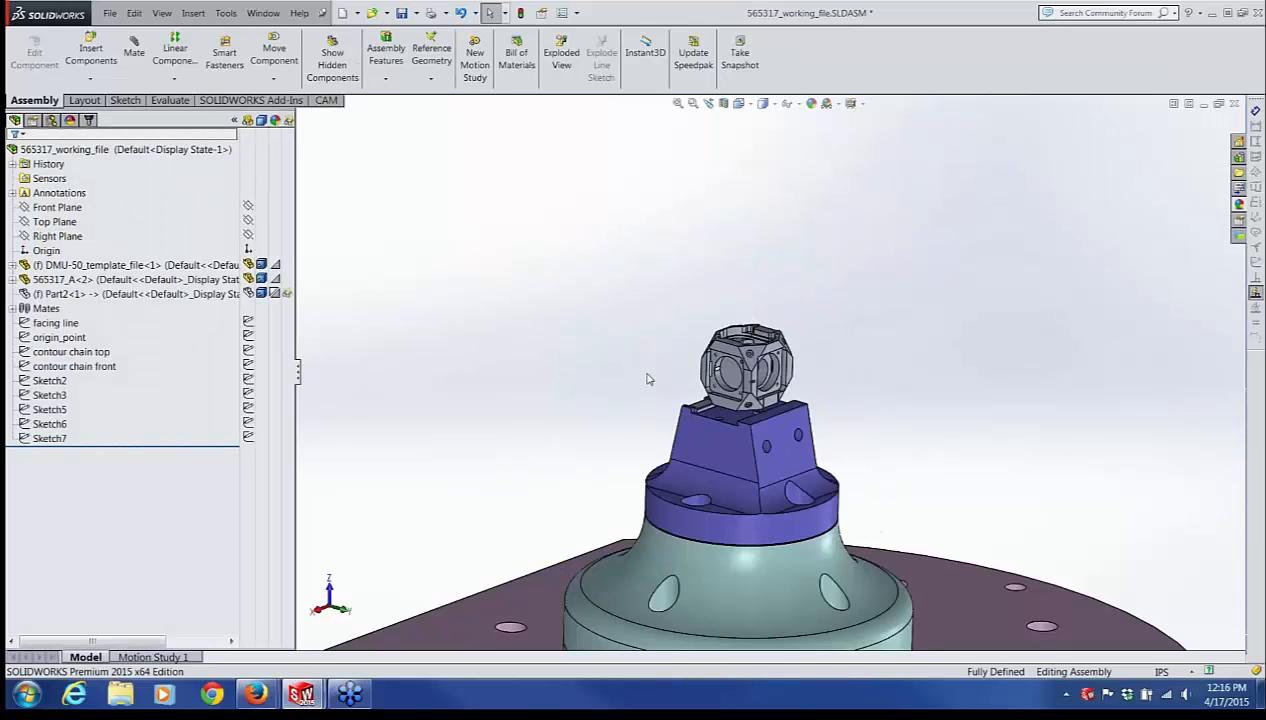
pyautogui.click(46, 250)
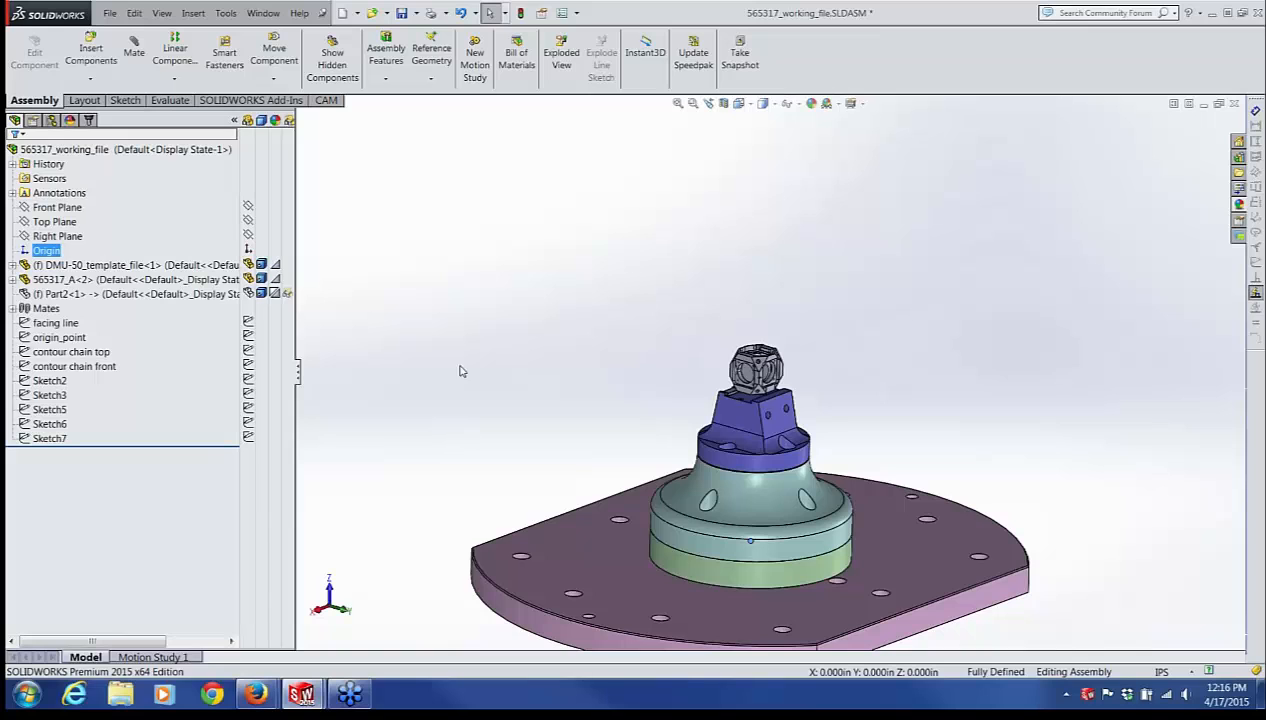
pyautogui.click(89, 119)
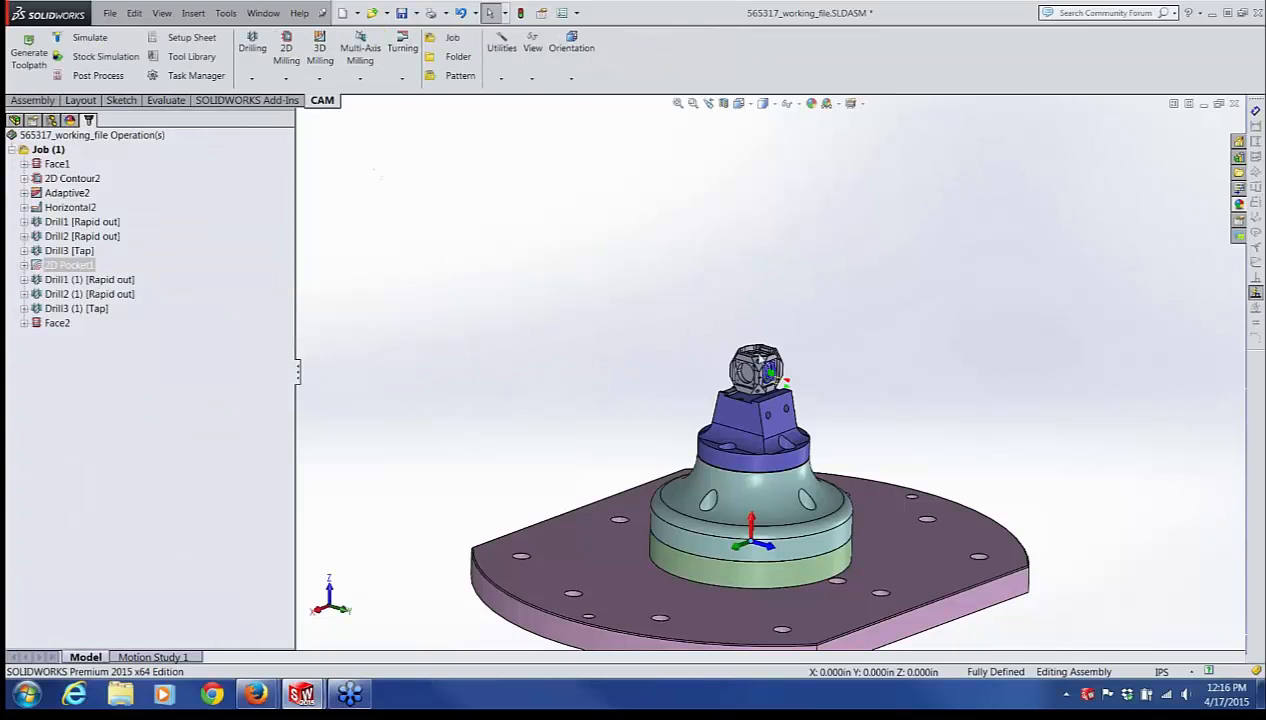
# Step: Insert a new 2D Pocket milling operation in Job (1)
pyautogui.scroll(-4, 815, 385)
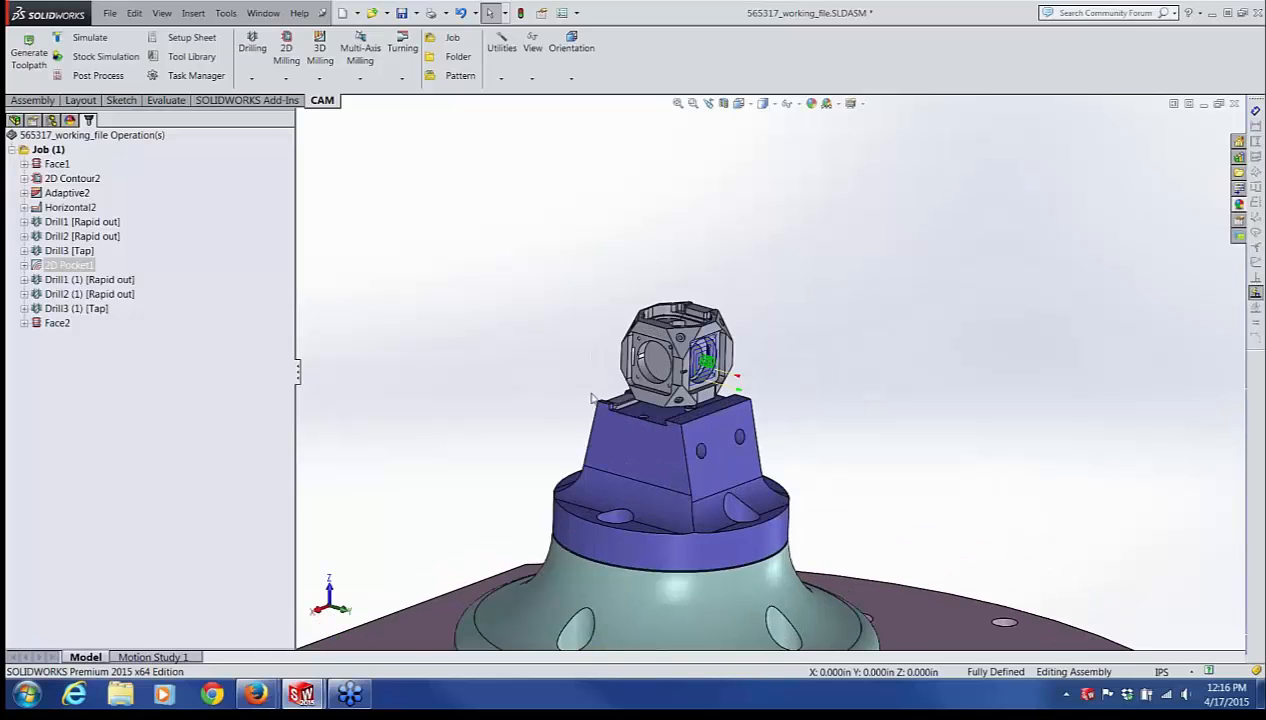
pyautogui.scroll(-2, 578, 394)
pyautogui.scroll(-2, 870, 337)
pyautogui.scroll(-1, 870, 337)
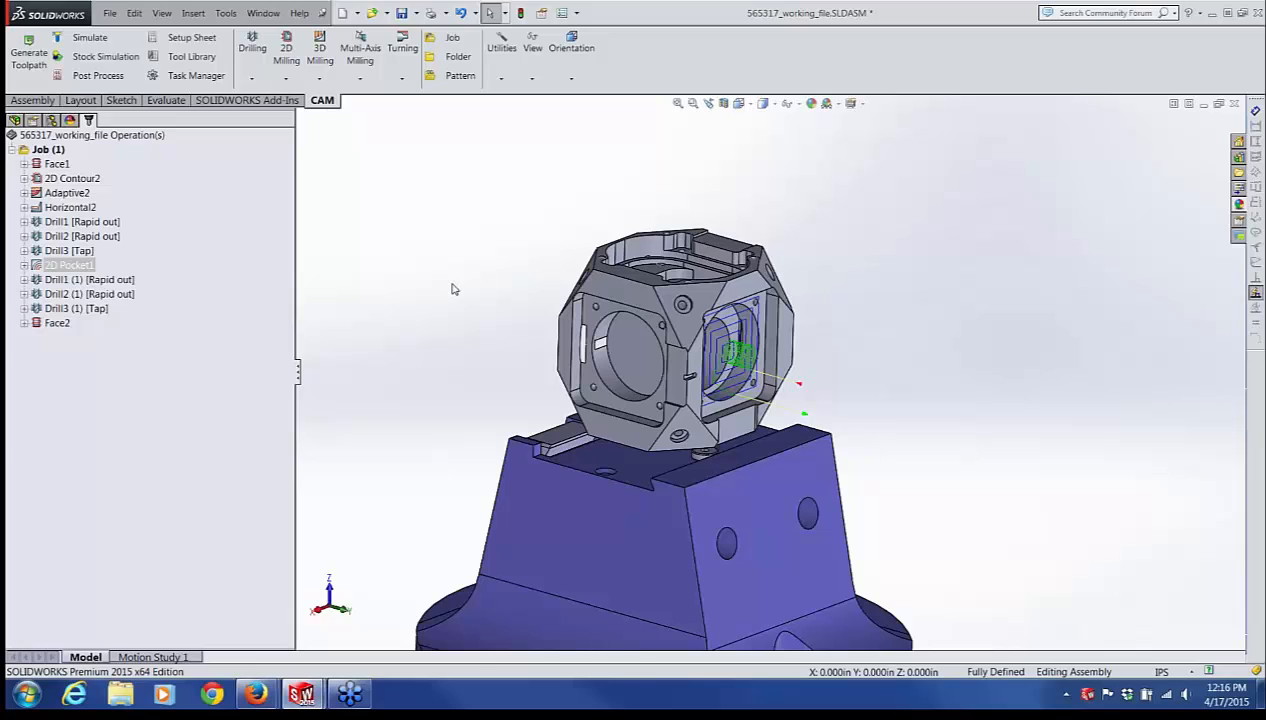
pyautogui.click(171, 369)
pyautogui.click(285, 62)
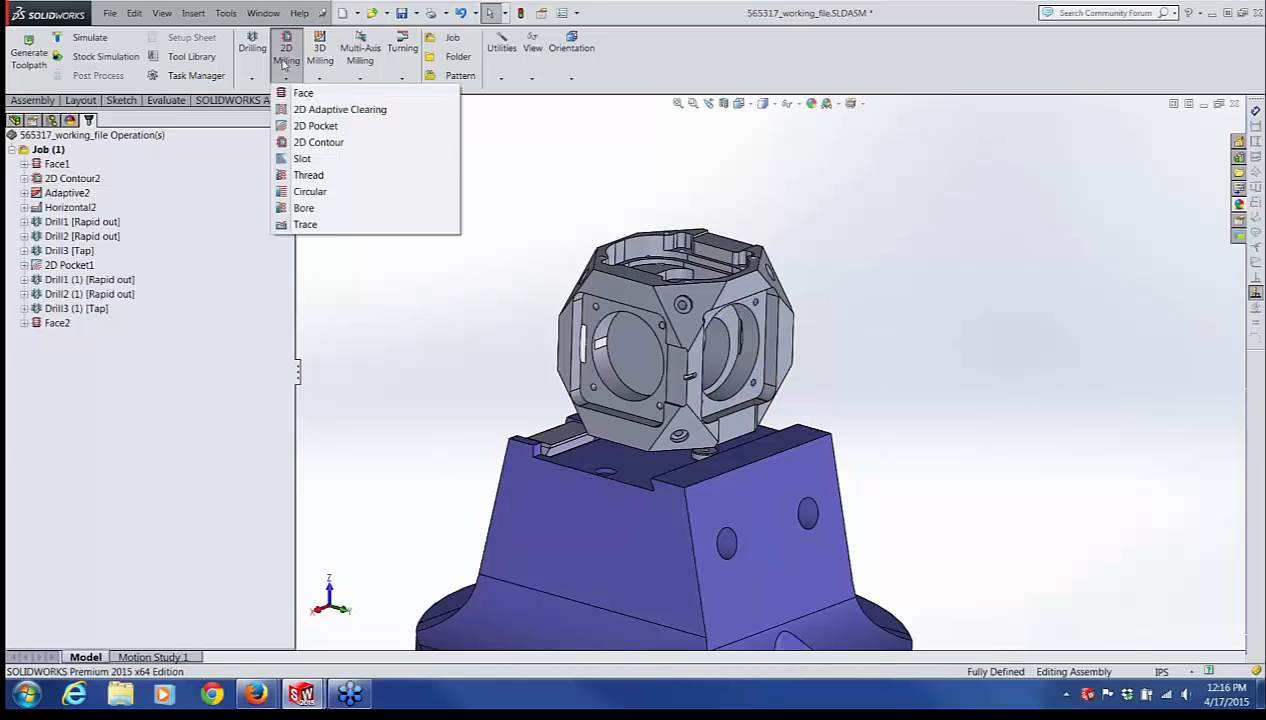
pyautogui.click(315, 126)
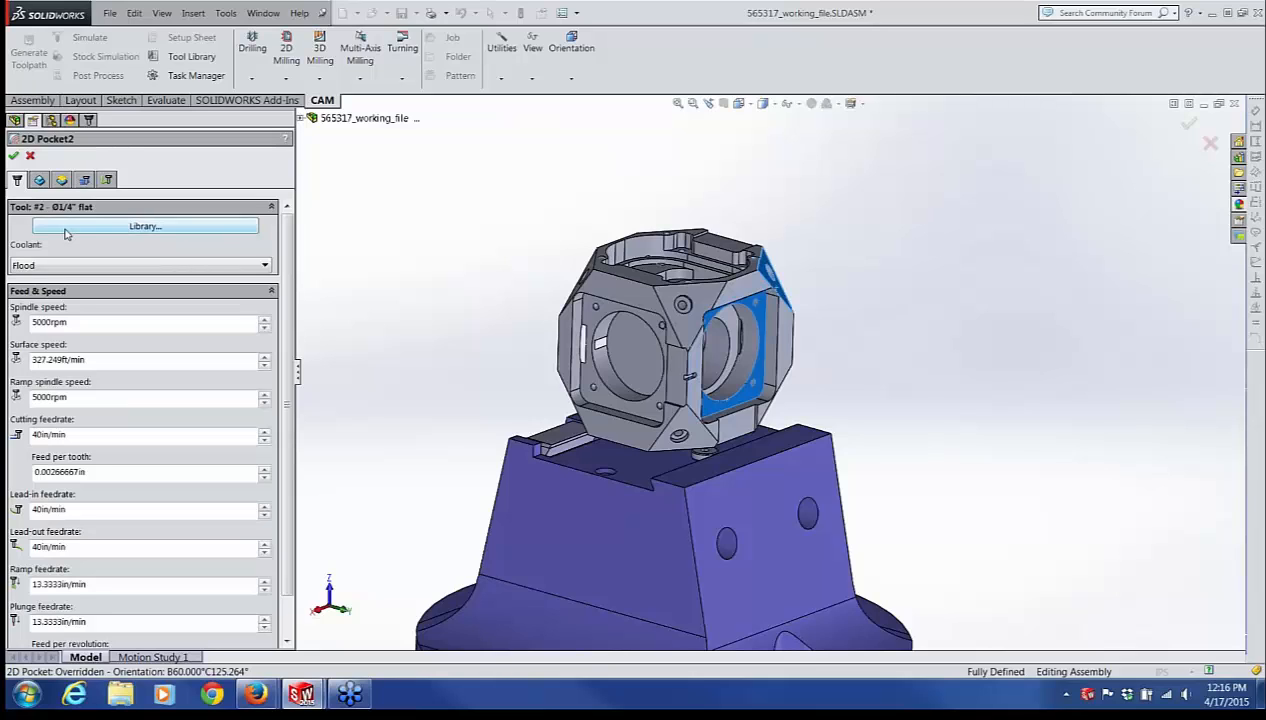
# Step: In the new pocket's geometry settings, replace the Tool Orientation face with the square side face adjacent to the one machined by 2D Pocket1
pyautogui.click(40, 181)
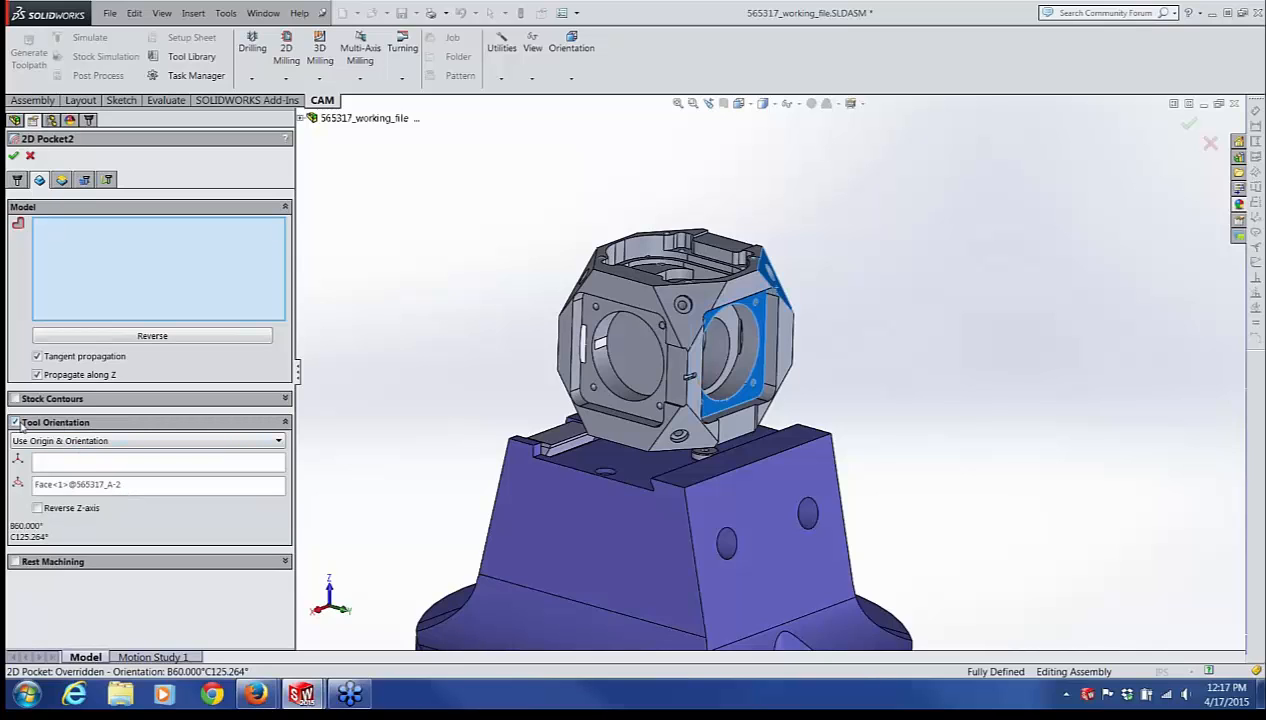
pyautogui.click(16, 423)
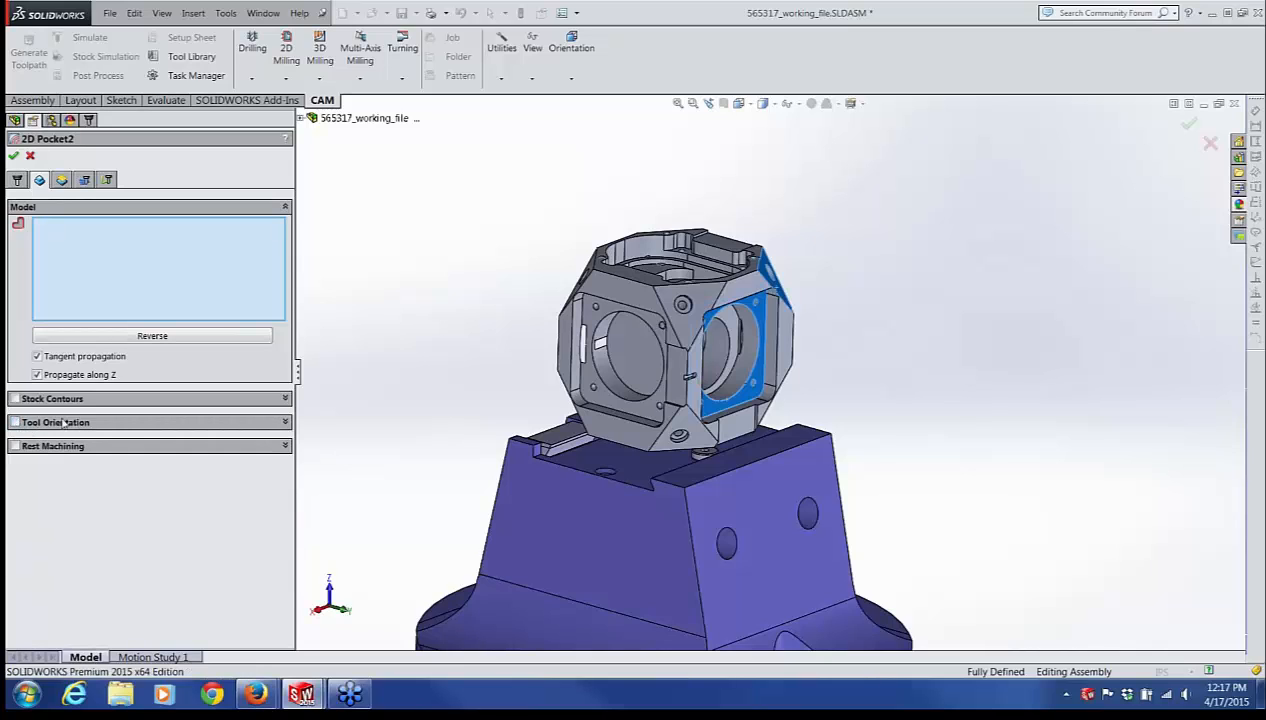
pyautogui.click(16, 423)
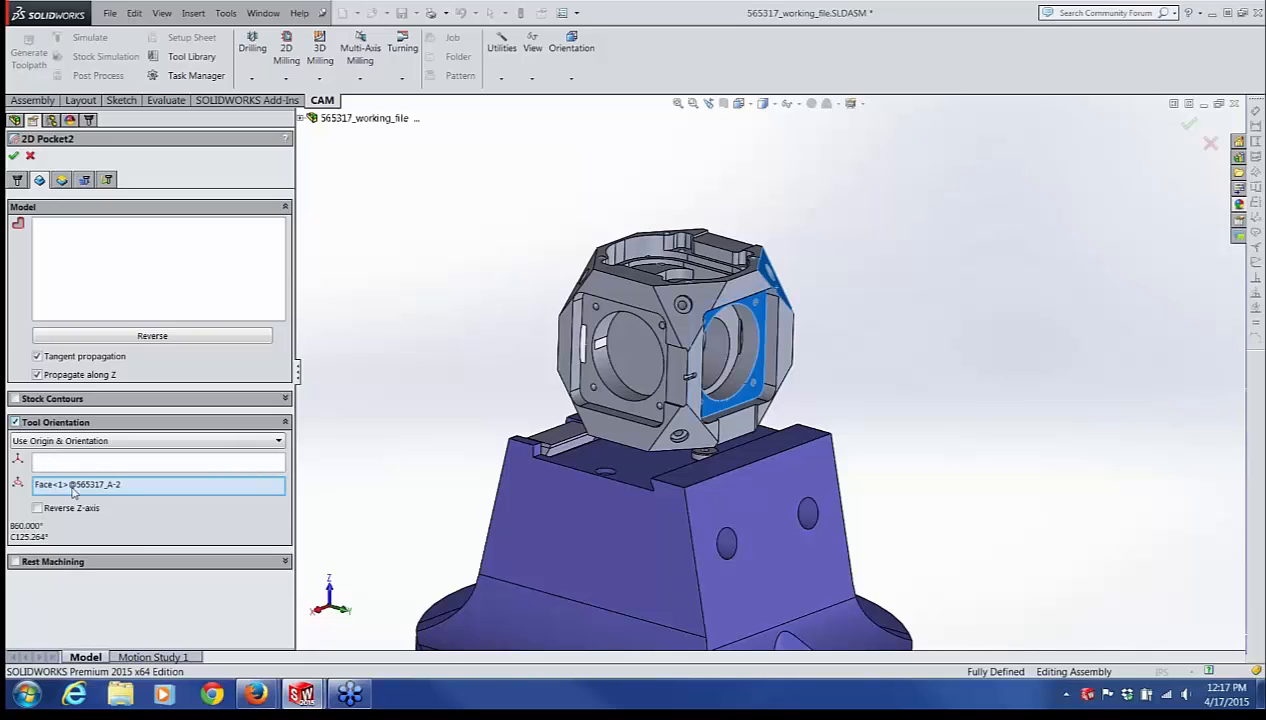
pyautogui.rightClick(109, 489)
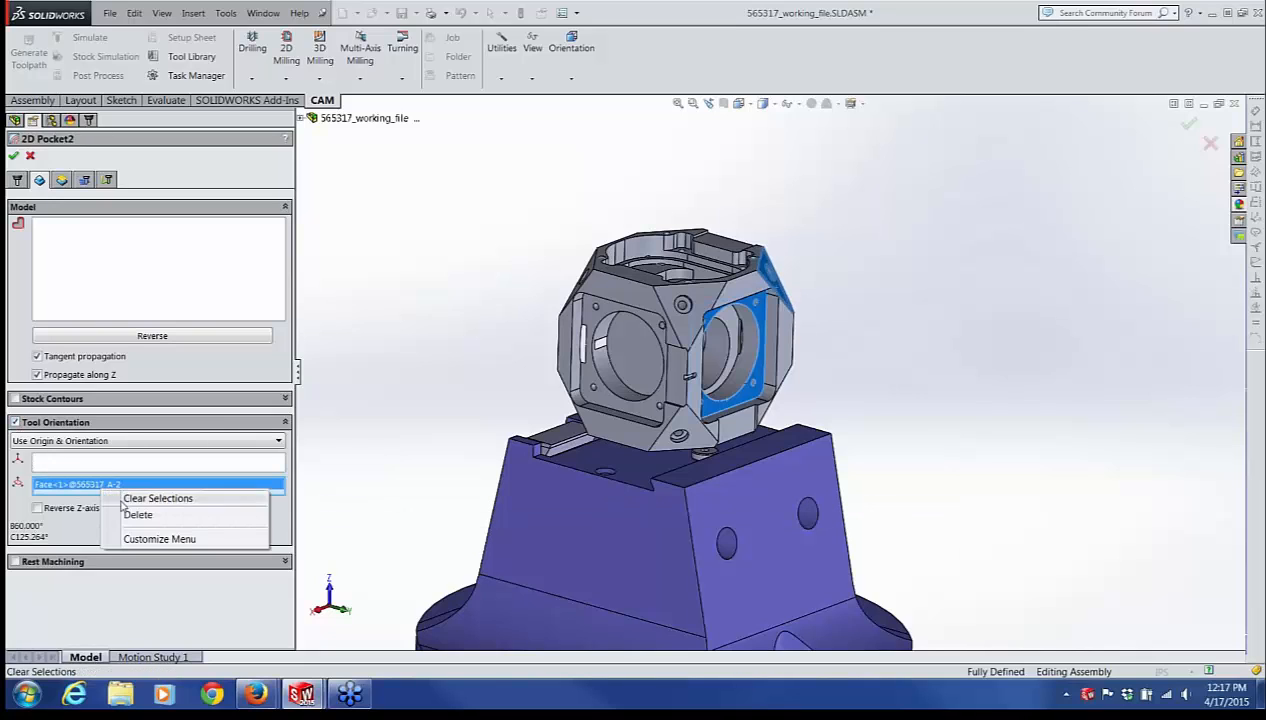
pyautogui.click(124, 514)
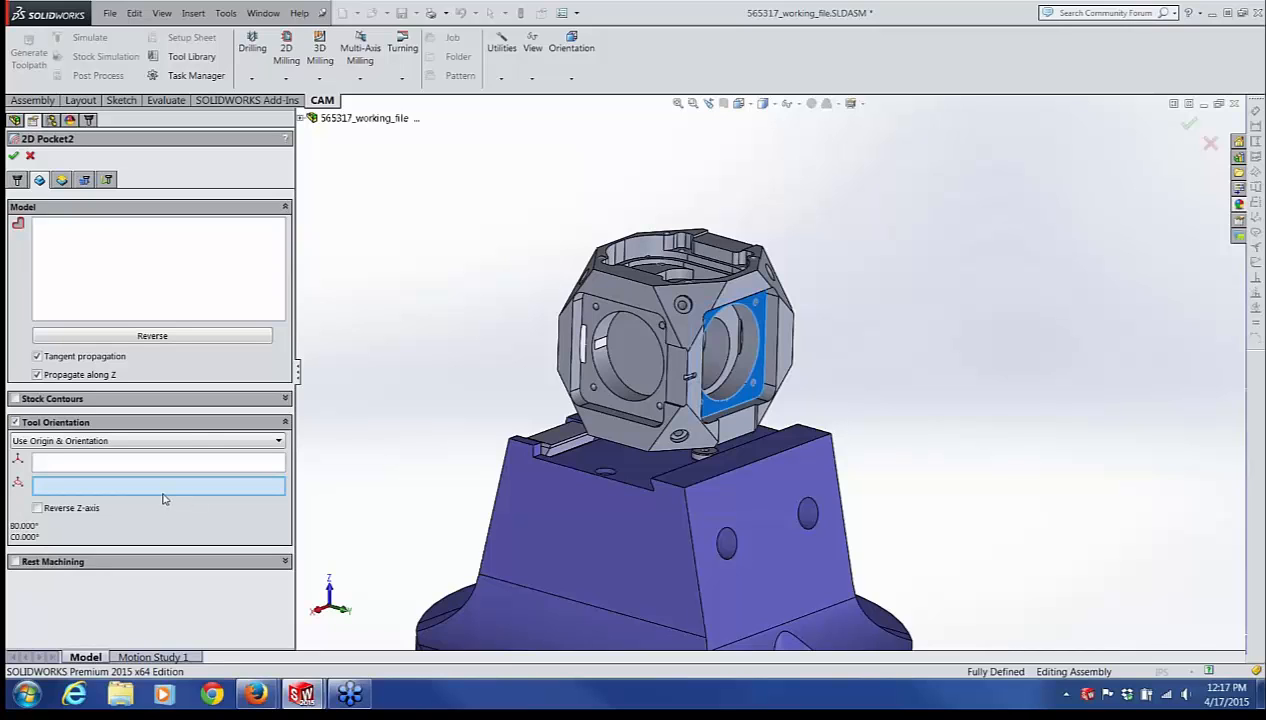
pyautogui.click(589, 383)
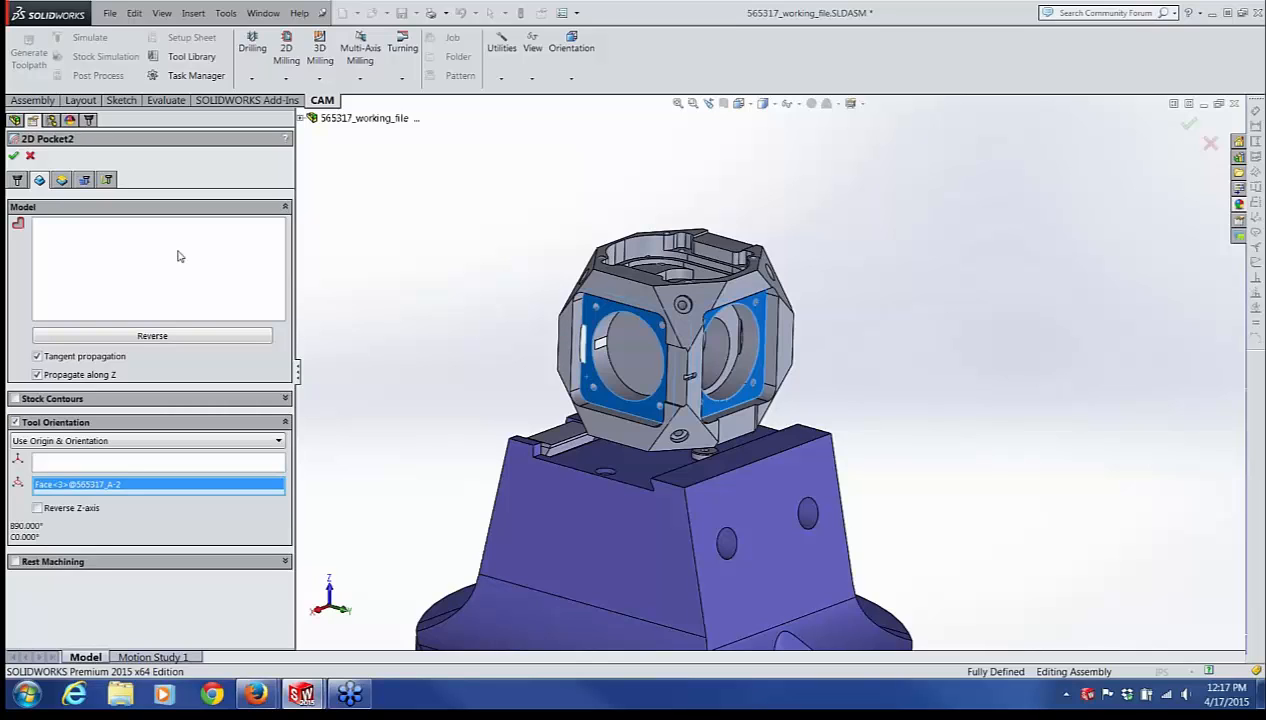
# Step: Start the 2D pocket contour with the recess's upper edge on the new side face, and disable Tangent propagation and Propagate along Z
pyautogui.click(140, 246)
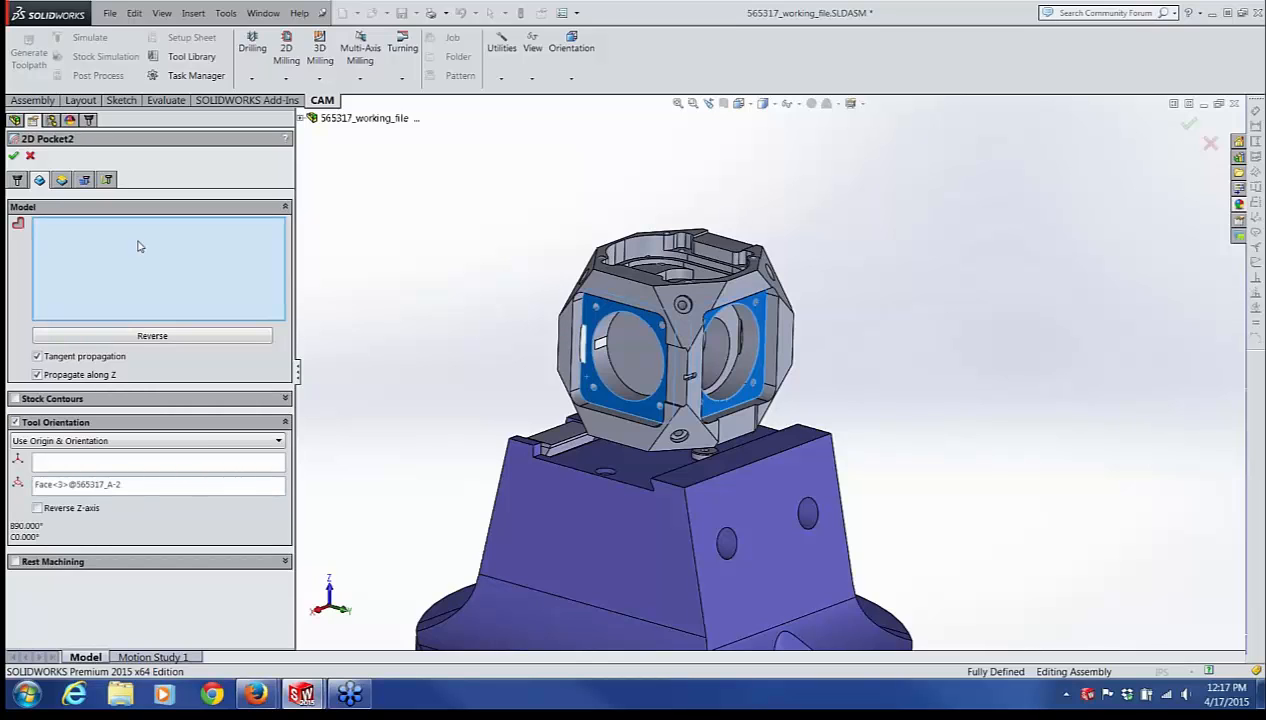
pyautogui.click(647, 314)
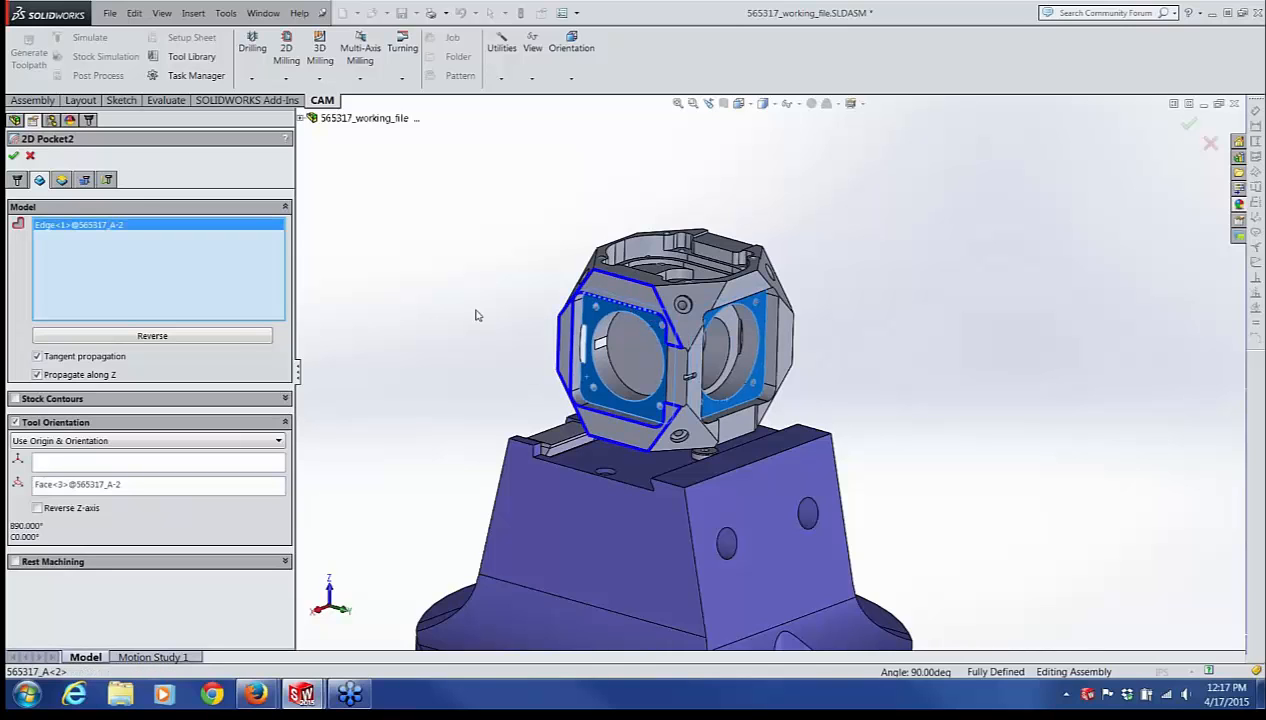
pyautogui.click(37, 356)
pyautogui.click(37, 374)
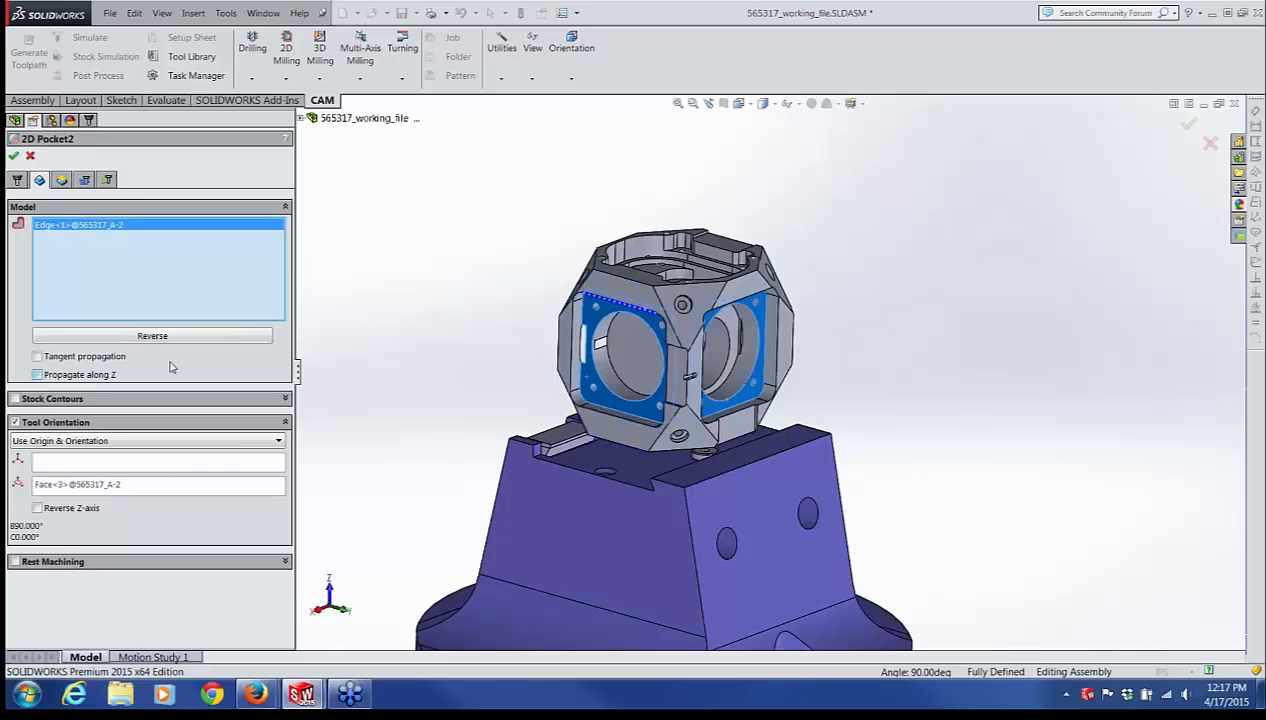
# Step: Add the upper corner arc, the far vertical edge, the lower edge and both lower corner arcs of the recess to the pocket contour
pyautogui.scroll(-6, 646, 286)
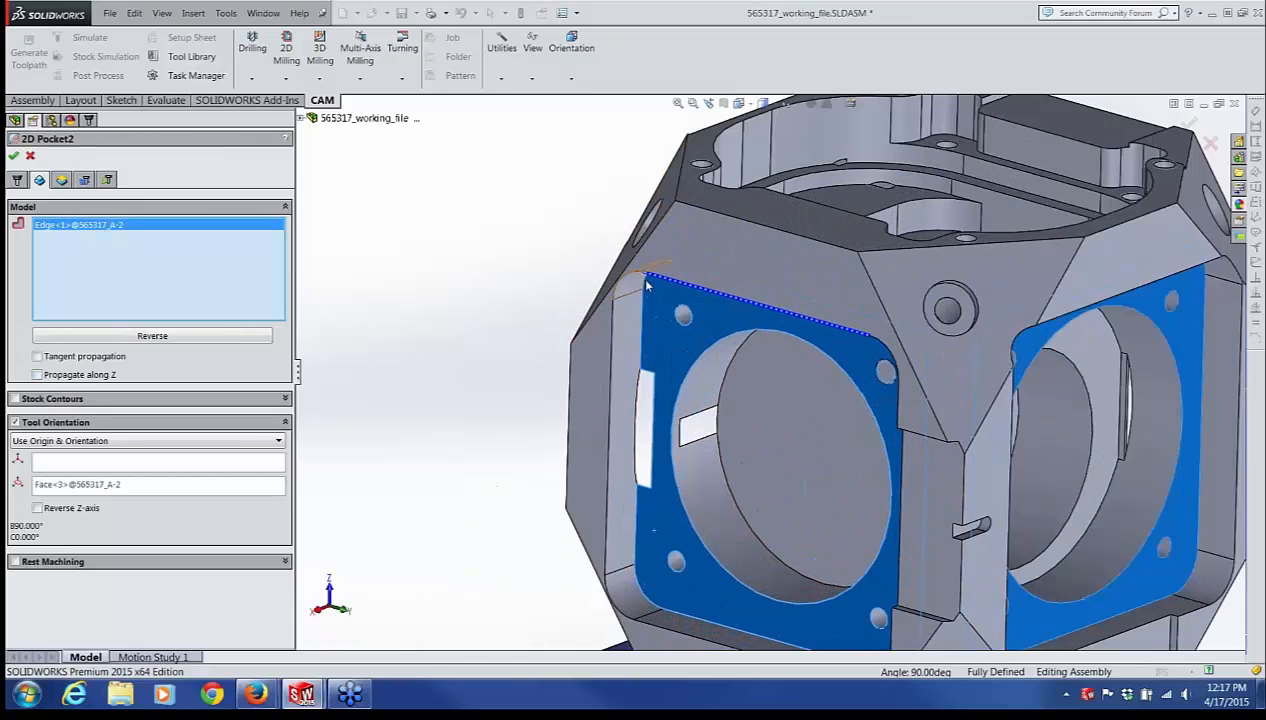
pyautogui.click(636, 278)
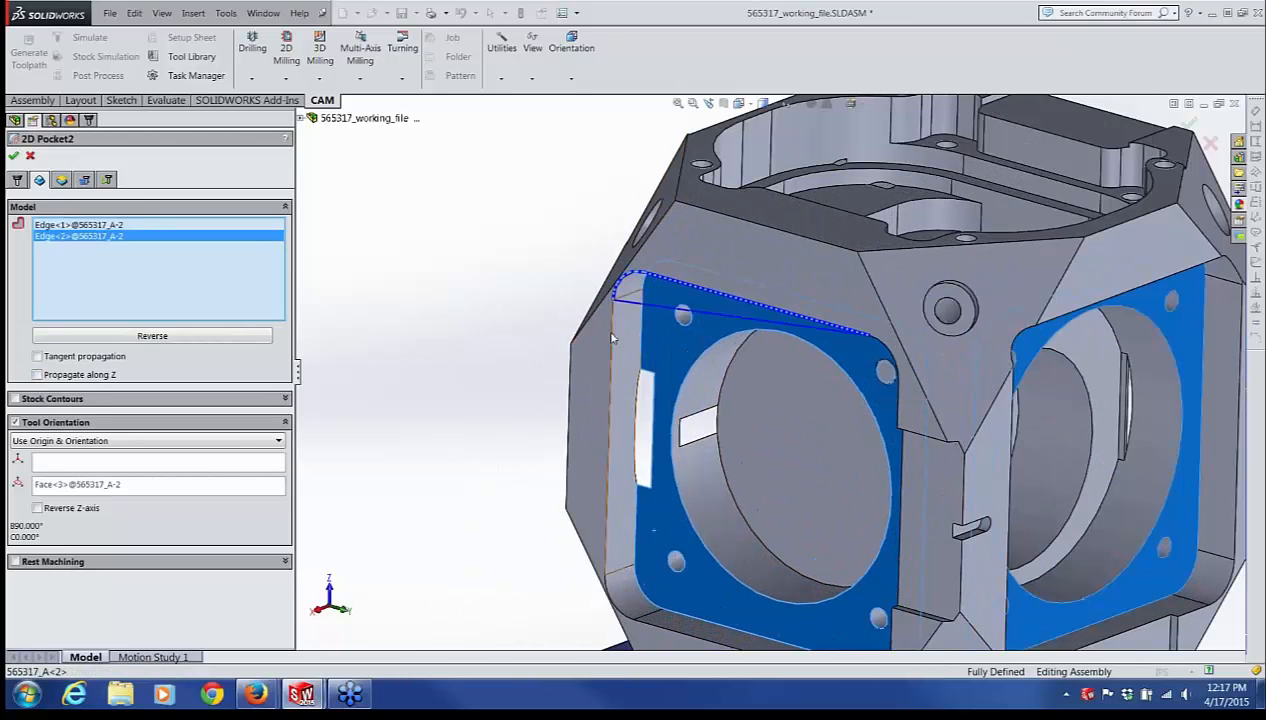
pyautogui.click(614, 346)
pyautogui.scroll(3, 640, 380)
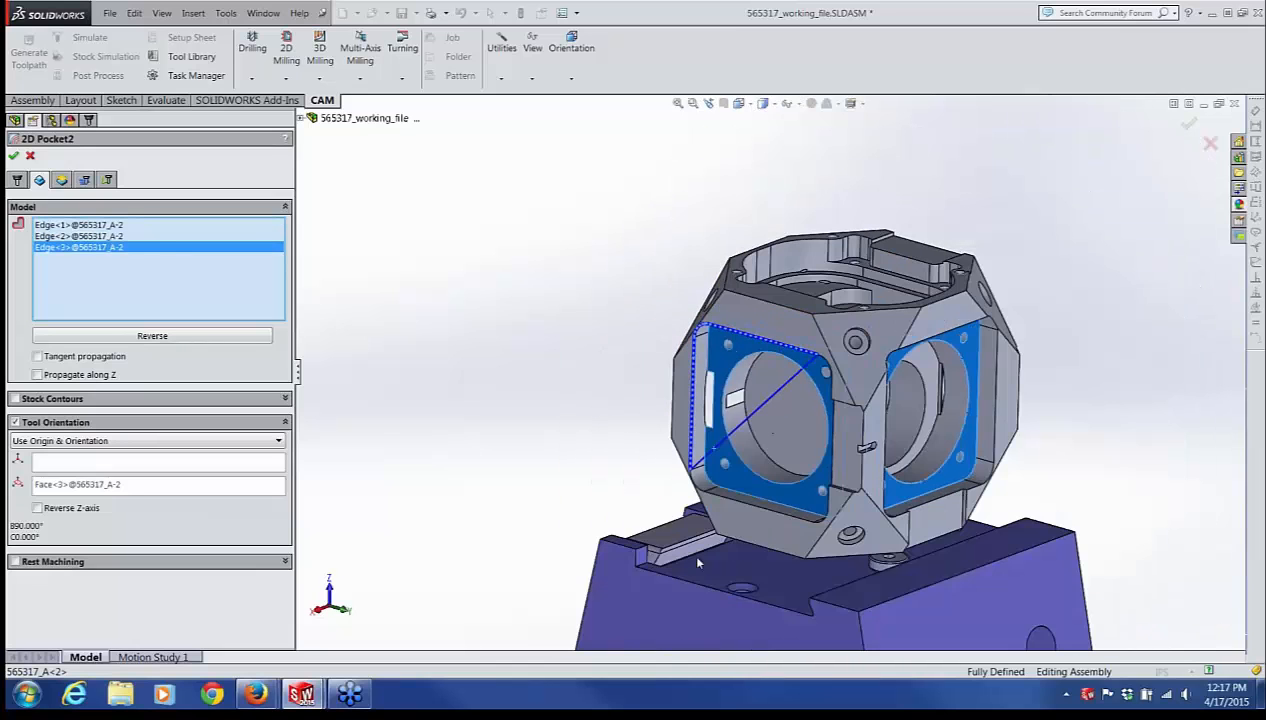
pyautogui.scroll(-3, 707, 497)
pyautogui.scroll(-3, 707, 497)
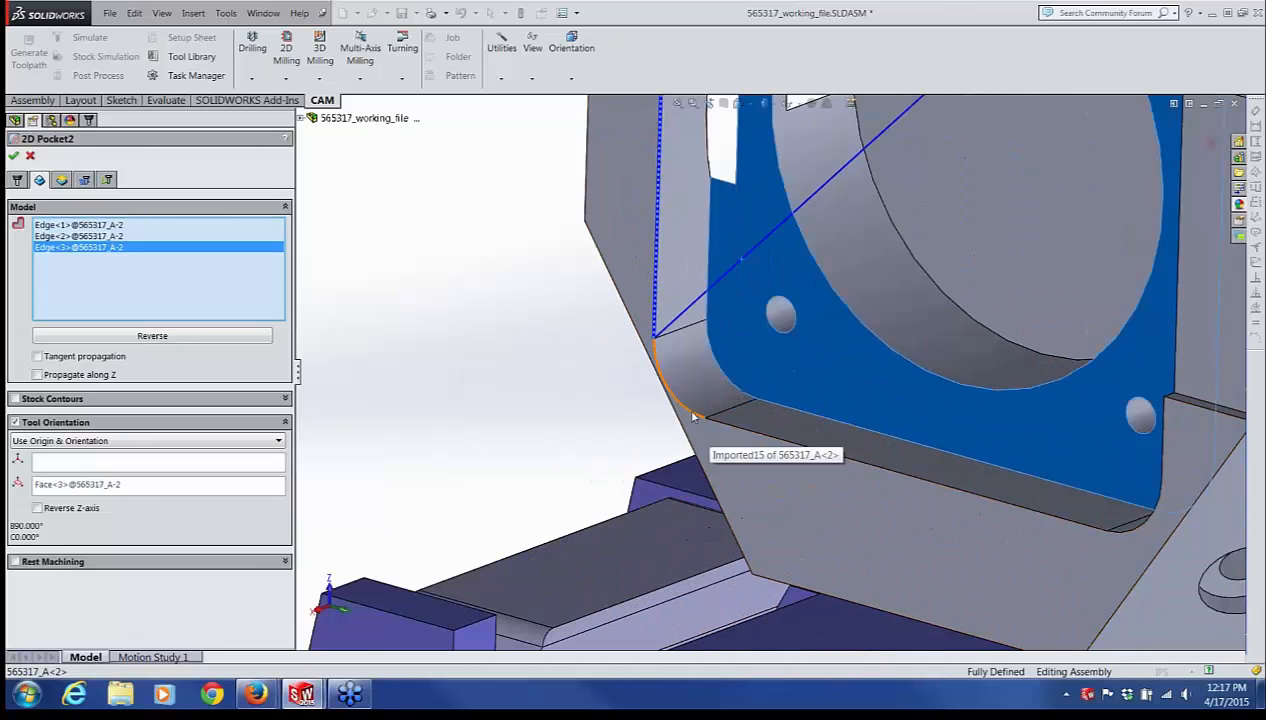
pyautogui.click(688, 412)
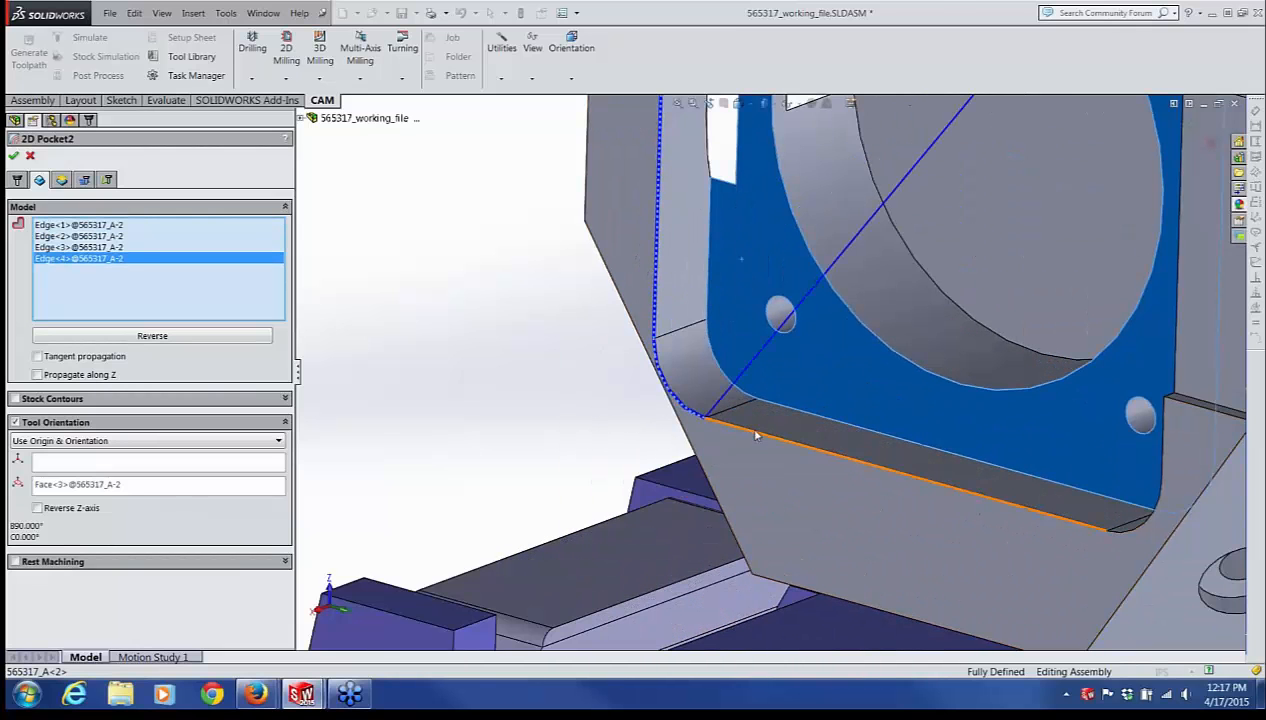
pyautogui.click(811, 452)
pyautogui.click(1141, 528)
# Step: Continue the pocket contour along the recess's open side with the short lower step edge and the long straight edge
pyautogui.moveTo(1057, 508); pyautogui.dragTo(1184, 438, button='middle')
pyautogui.scroll(4, 1216, 405)
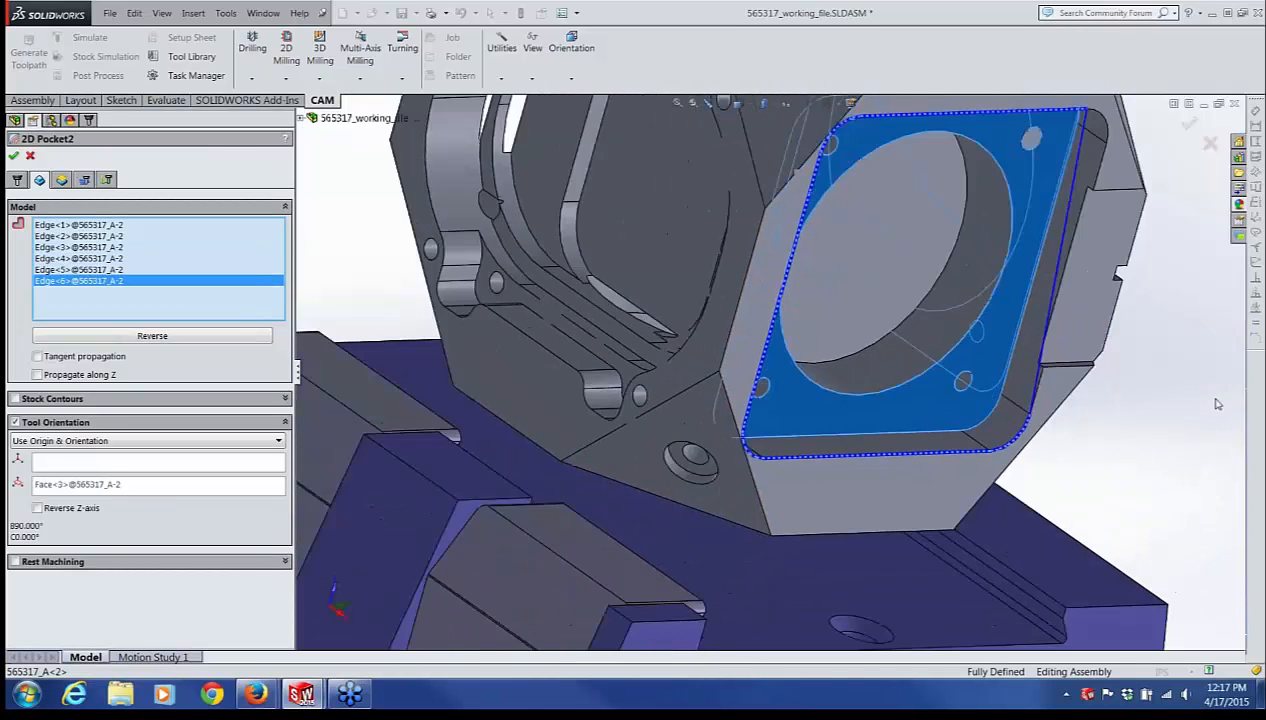
pyautogui.scroll(-4, 1006, 279)
pyautogui.scroll(-3, 935, 467)
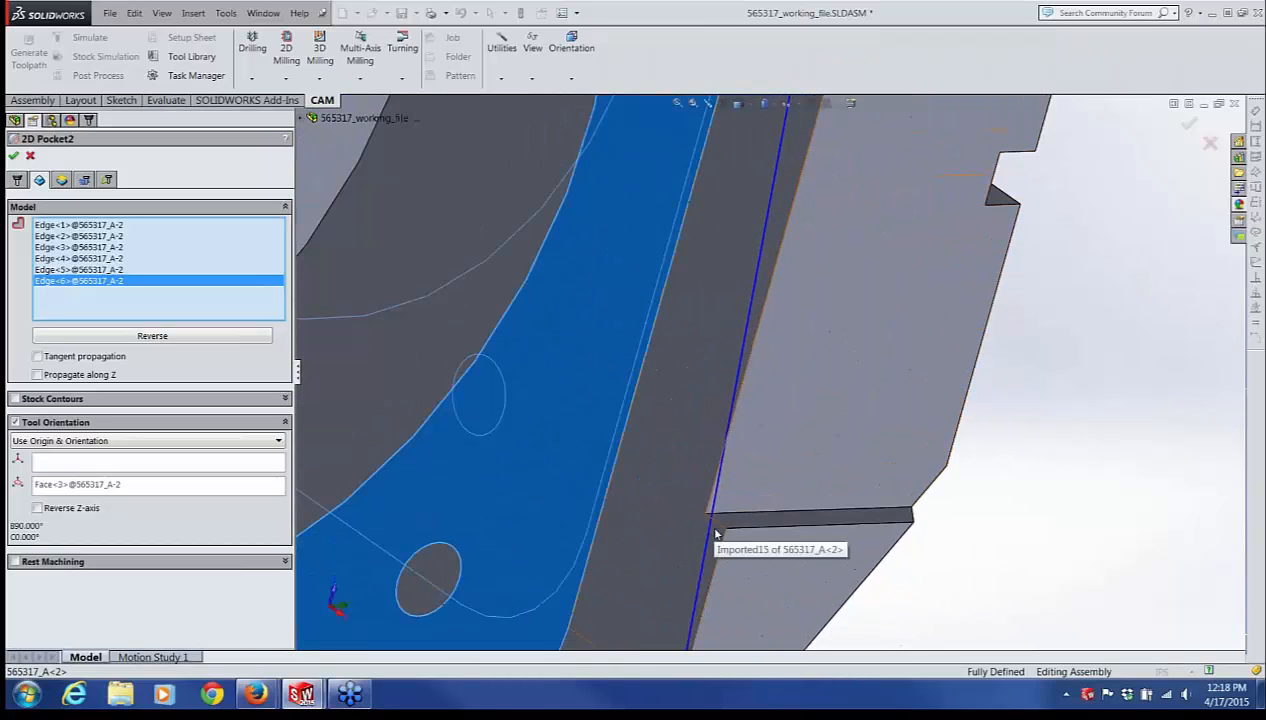
pyautogui.click(713, 521)
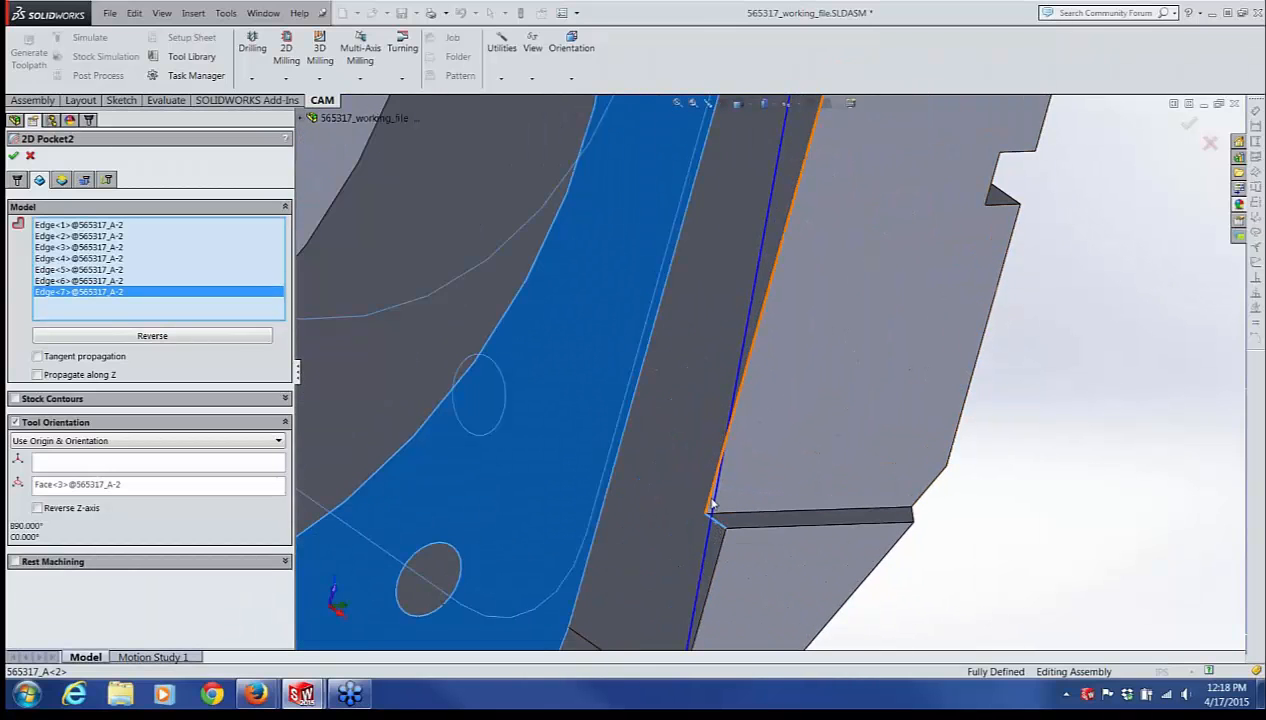
pyautogui.click(710, 503)
pyautogui.scroll(2, 845, 188)
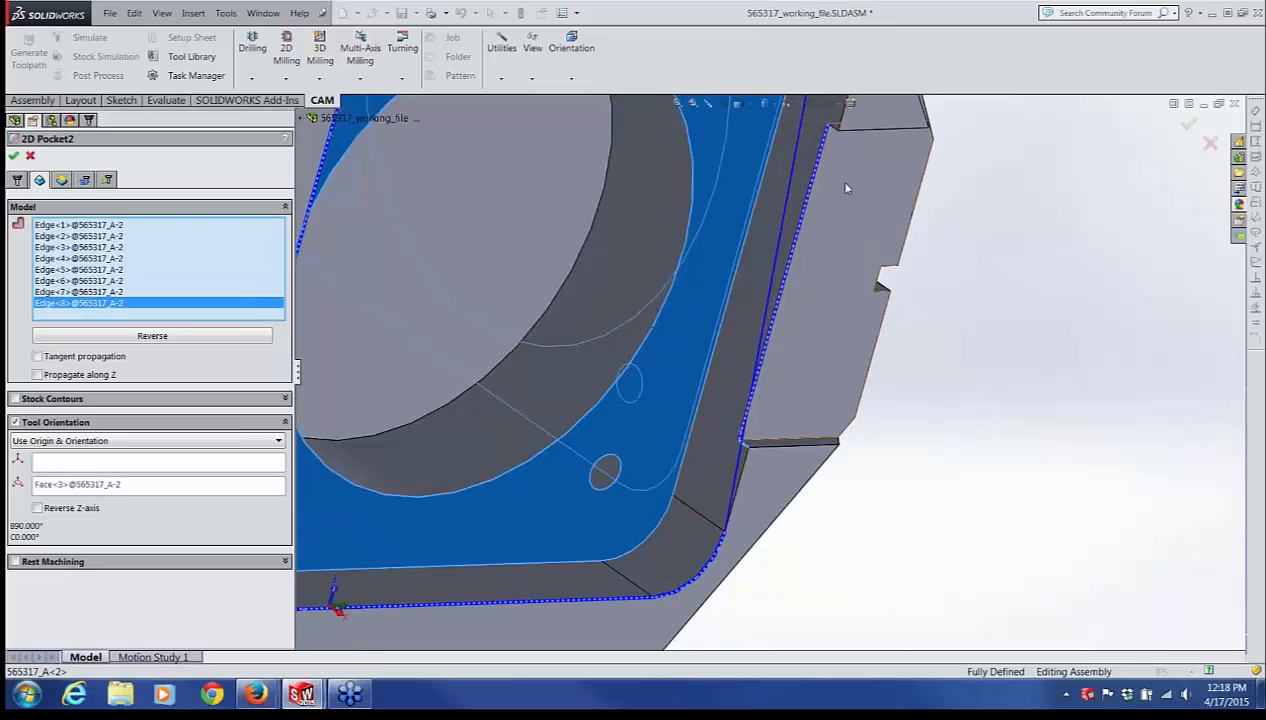
# Step: Close the pocket contour with the short upper step edge, the remaining straight edge and the last upper corner arc
pyautogui.scroll(-2, 845, 143)
pyautogui.scroll(-2, 752, 214)
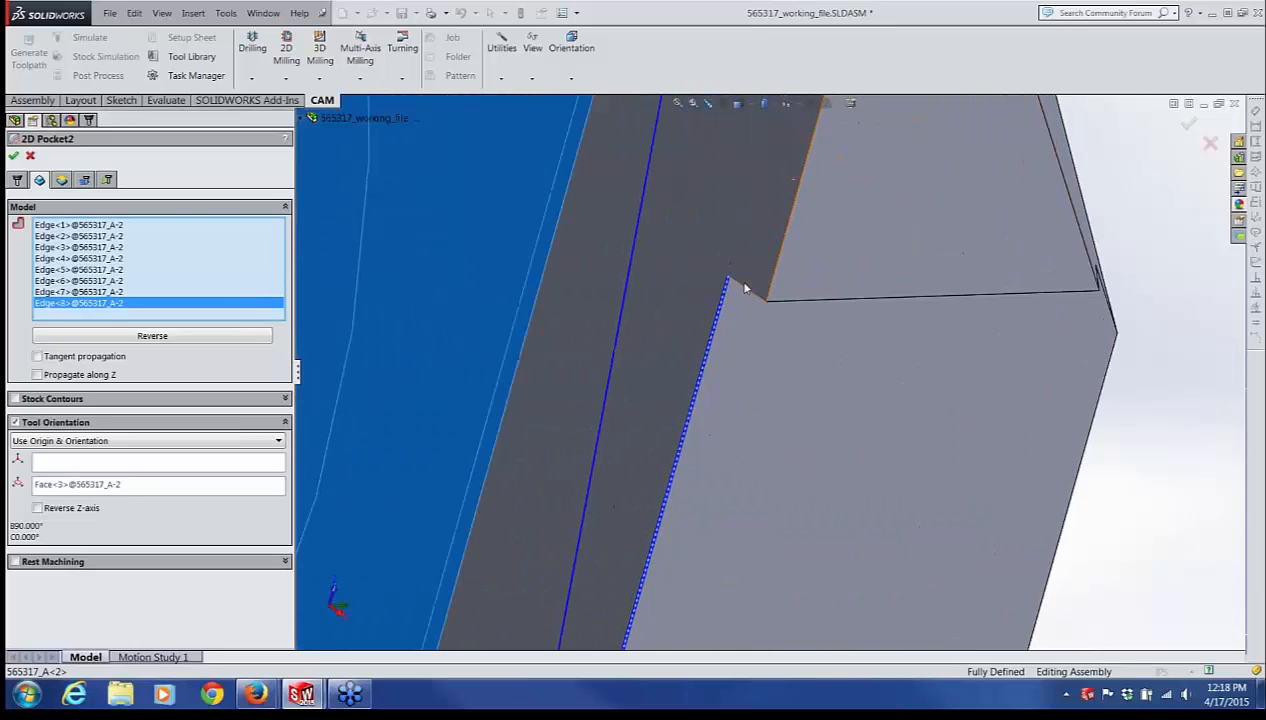
pyautogui.click(745, 287)
pyautogui.click(781, 260)
pyautogui.scroll(4, 785, 255)
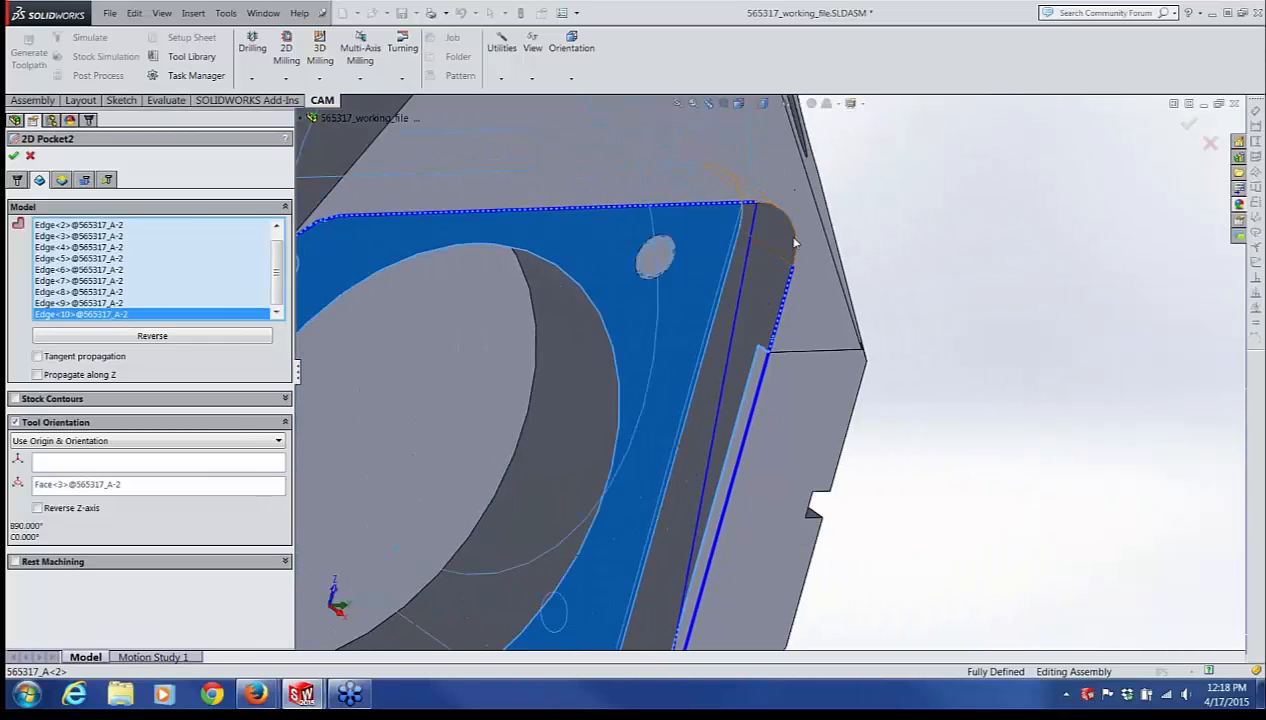
pyautogui.click(795, 231)
pyautogui.moveTo(940, 290); pyautogui.dragTo(907, 269, button='middle')
pyautogui.scroll(2, 907, 271)
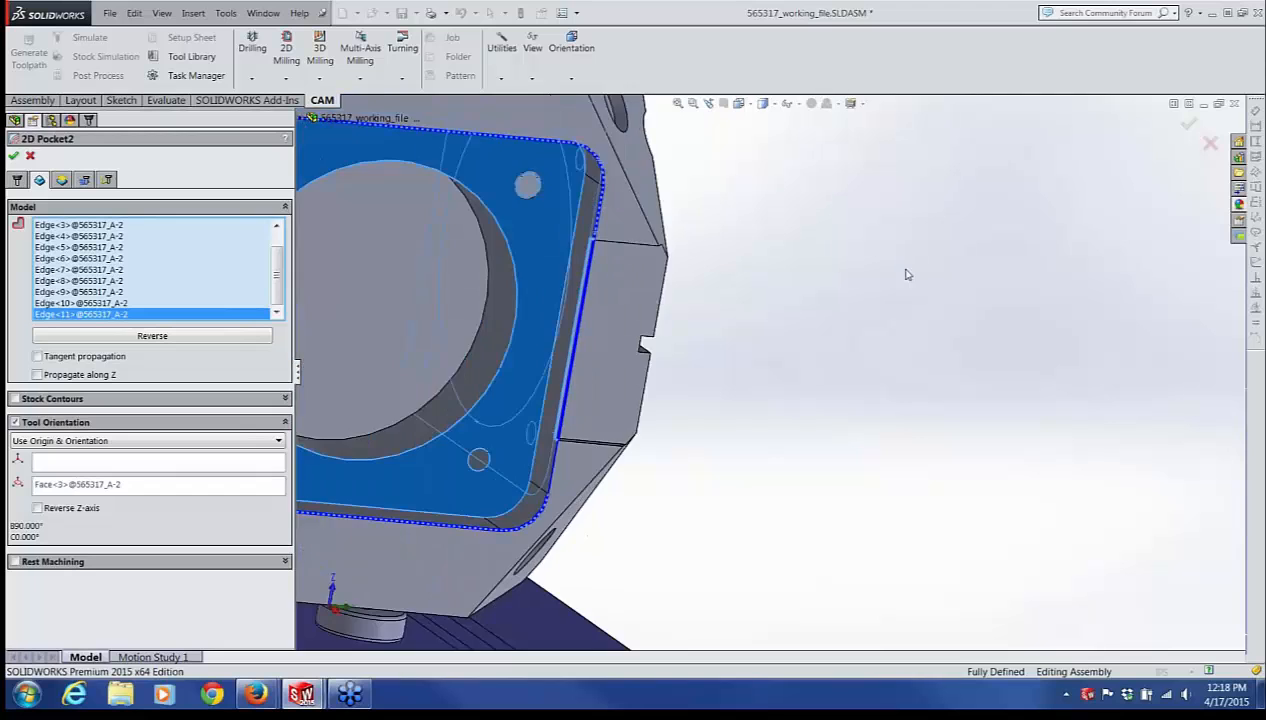
pyautogui.scroll(5, 900, 290)
pyautogui.moveTo(880, 316); pyautogui.dragTo(814, 302, button='middle')
pyautogui.scroll(-2, 814, 302)
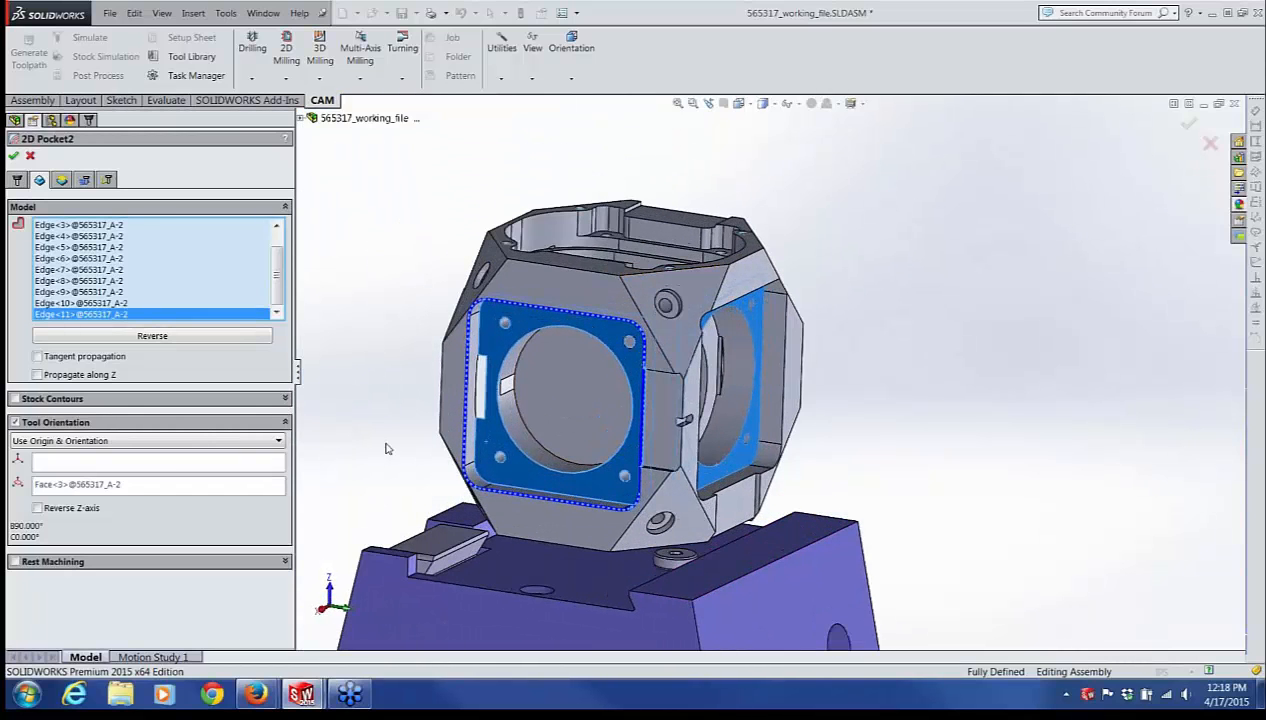
pyautogui.scroll(-1, 385, 445)
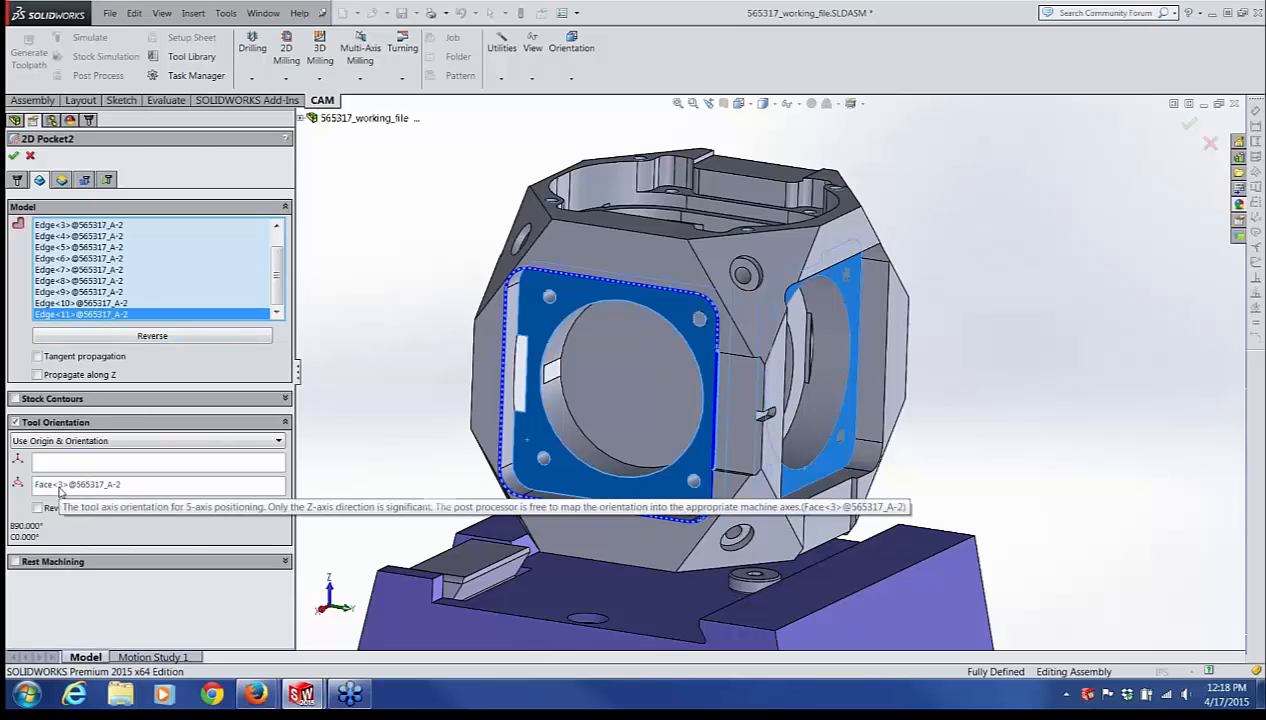
# Step: In the pocket's heights, replace the Bottom selection with the floor face of the recess being machined
pyautogui.click(62, 181)
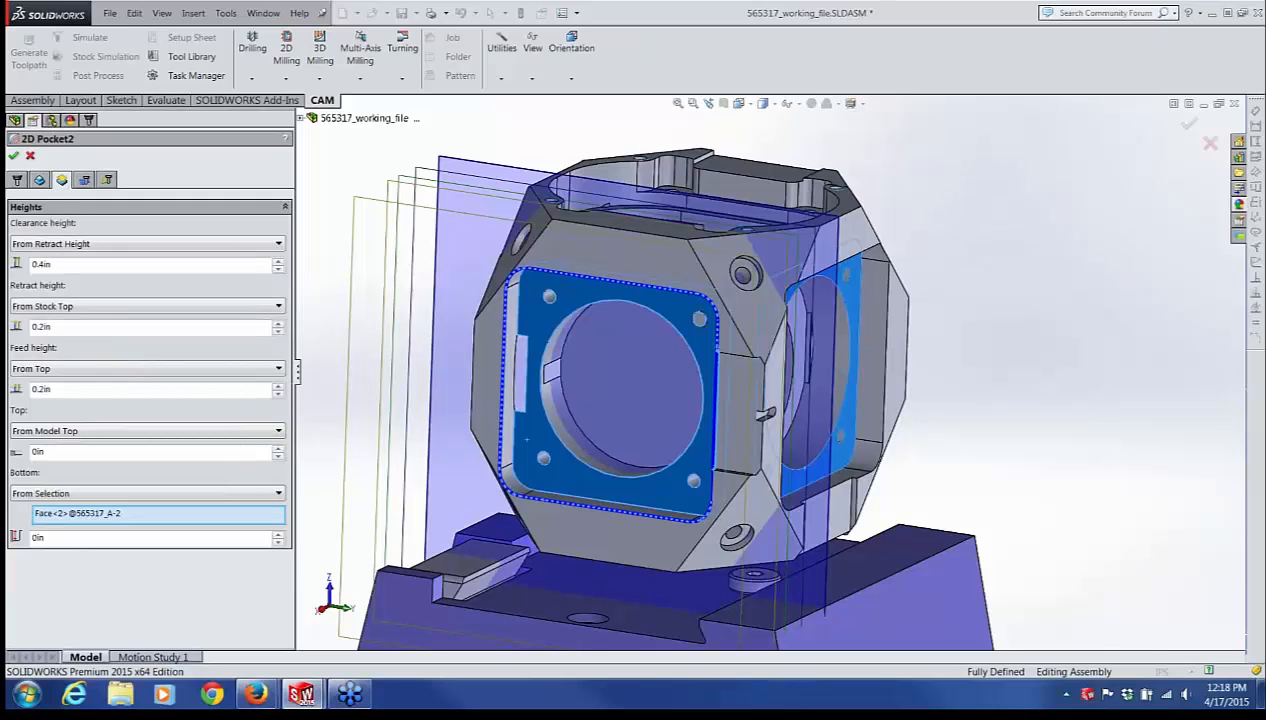
pyautogui.moveTo(79, 436)
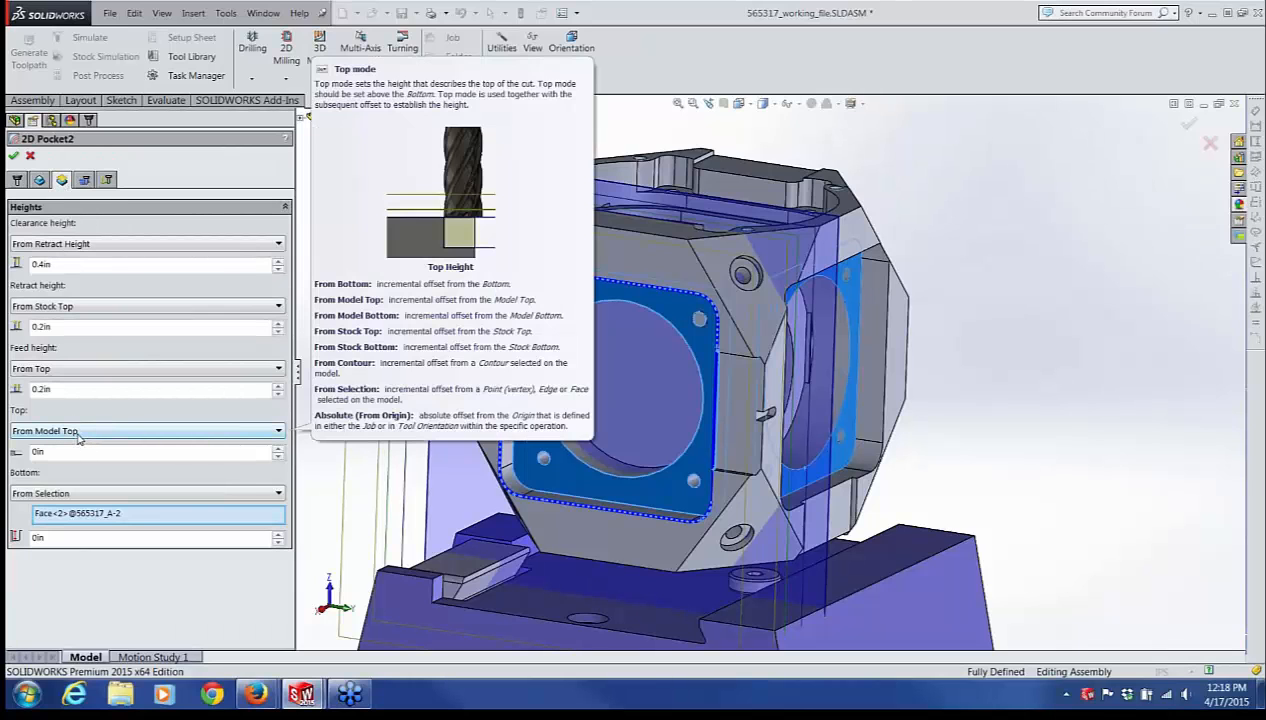
pyautogui.click(95, 517)
pyautogui.rightClick(95, 517)
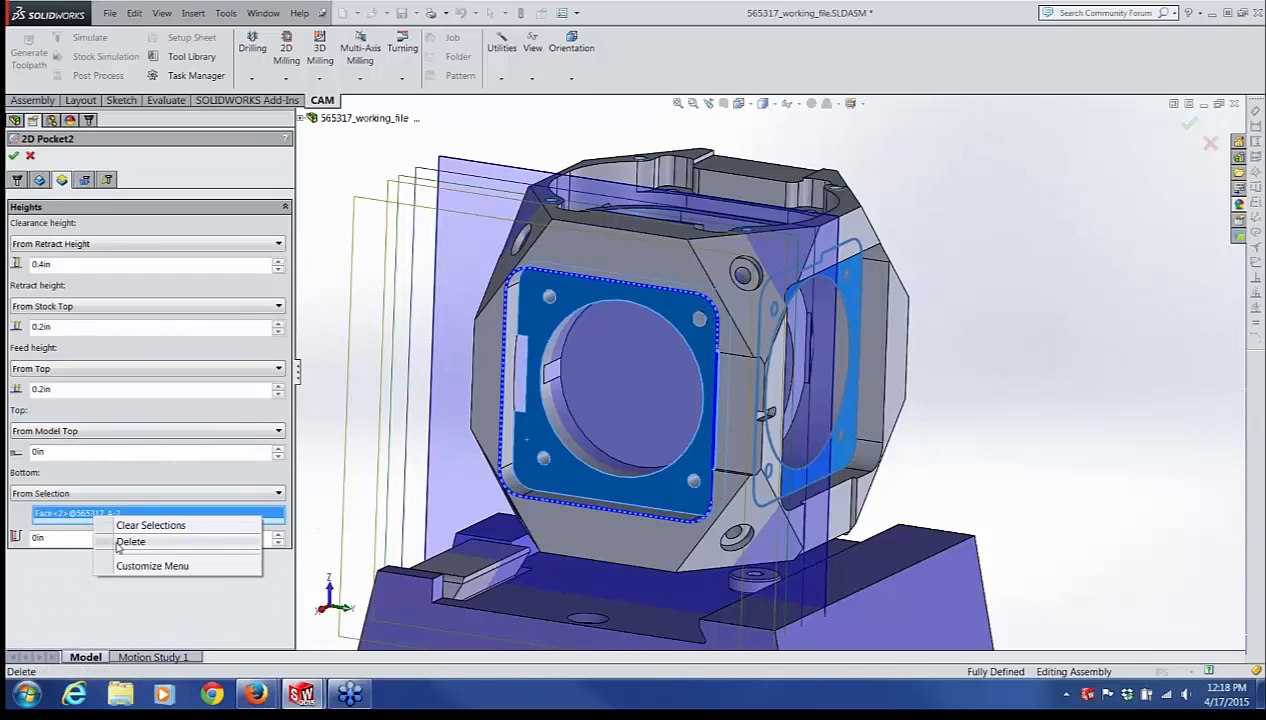
pyautogui.click(130, 541)
pyautogui.click(512, 360)
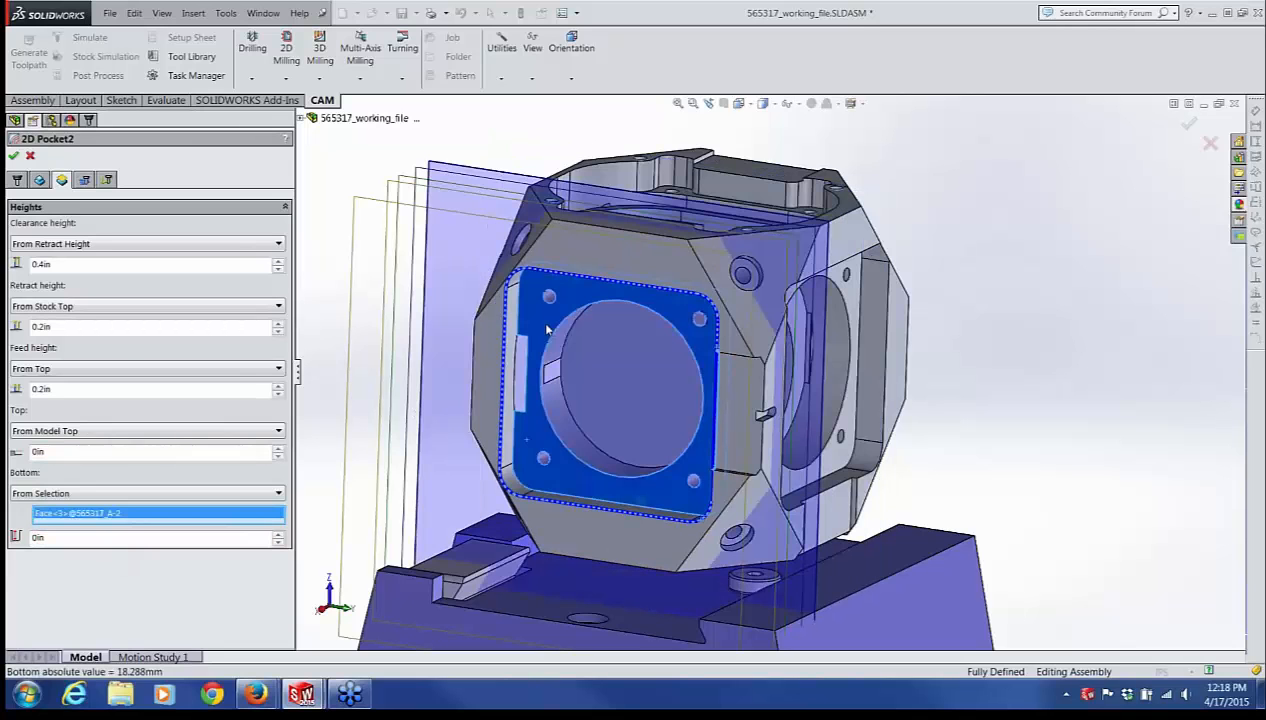
pyautogui.scroll(2, 519, 426)
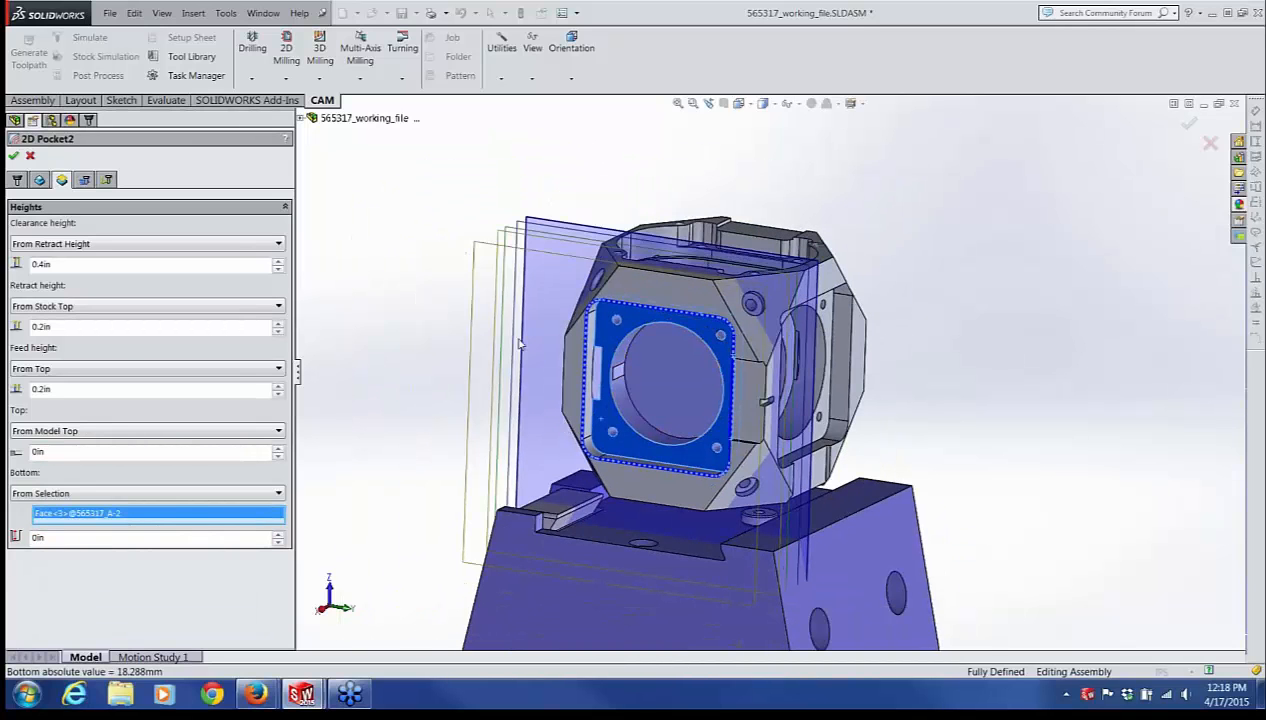
pyautogui.moveTo(1006, 387)
pyautogui.mouseDown(button='middle')
pyautogui.moveTo(989, 391)
pyautogui.moveTo(1005, 383)
pyautogui.mouseUp(button='middle')
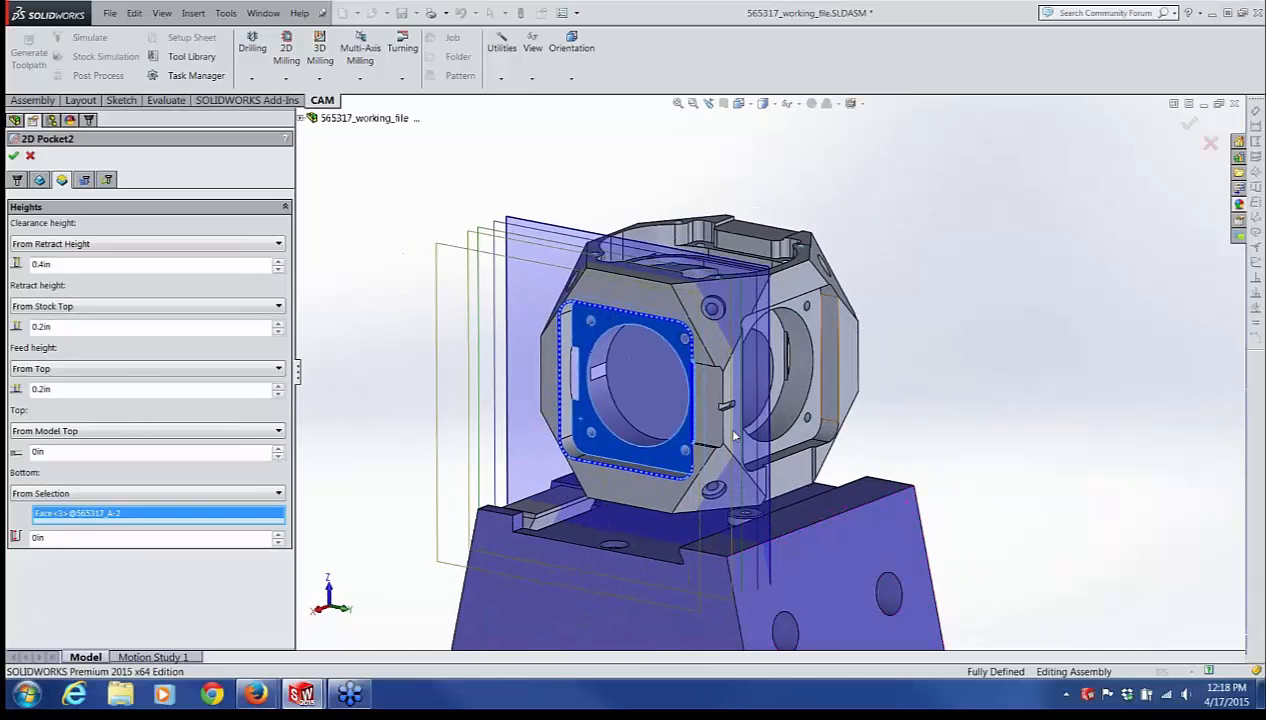
# Step: Check the pocket's Maximum Stepover among the pass settings and accept the operation to generate its toolpath
pyautogui.click(84, 181)
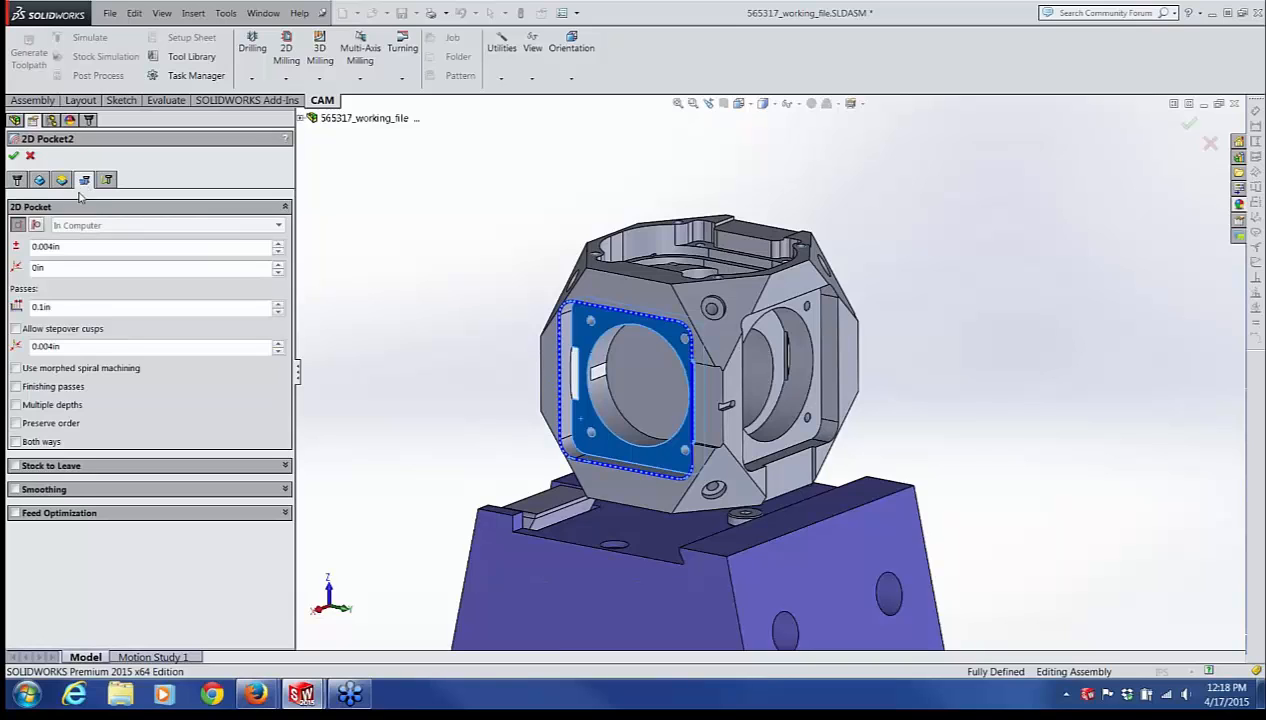
pyautogui.moveTo(59, 308)
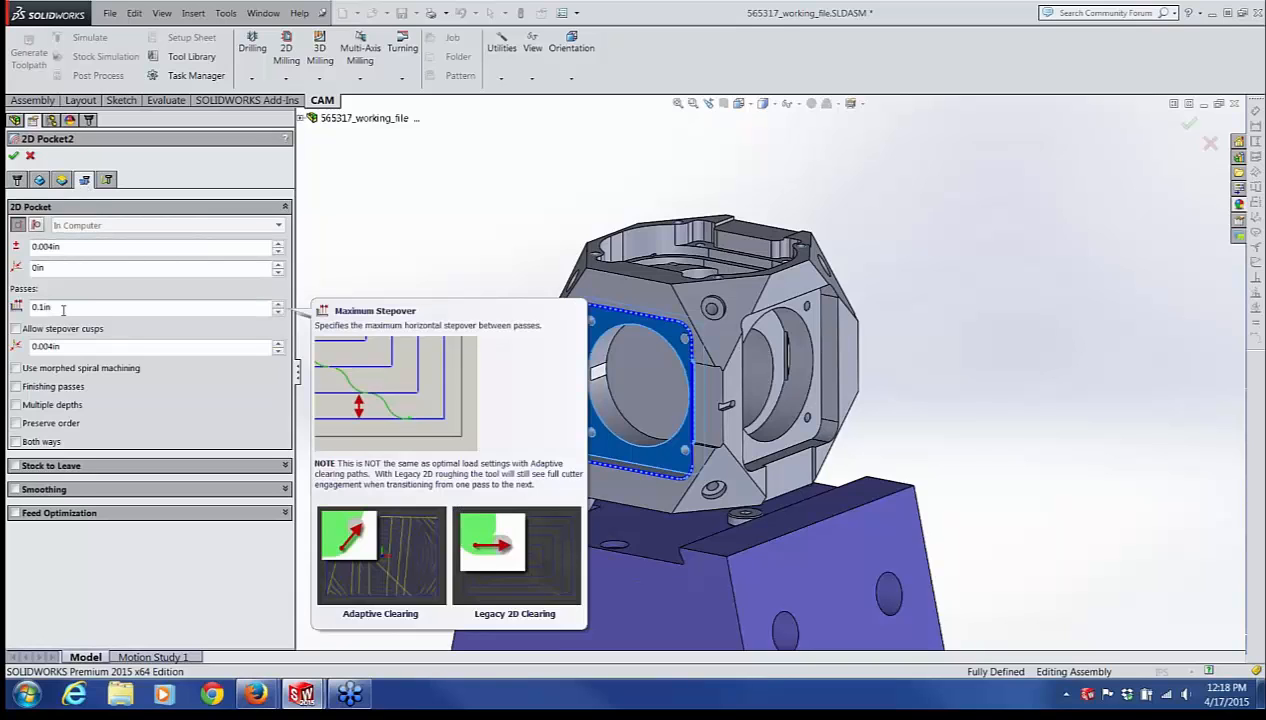
pyautogui.click(14, 158)
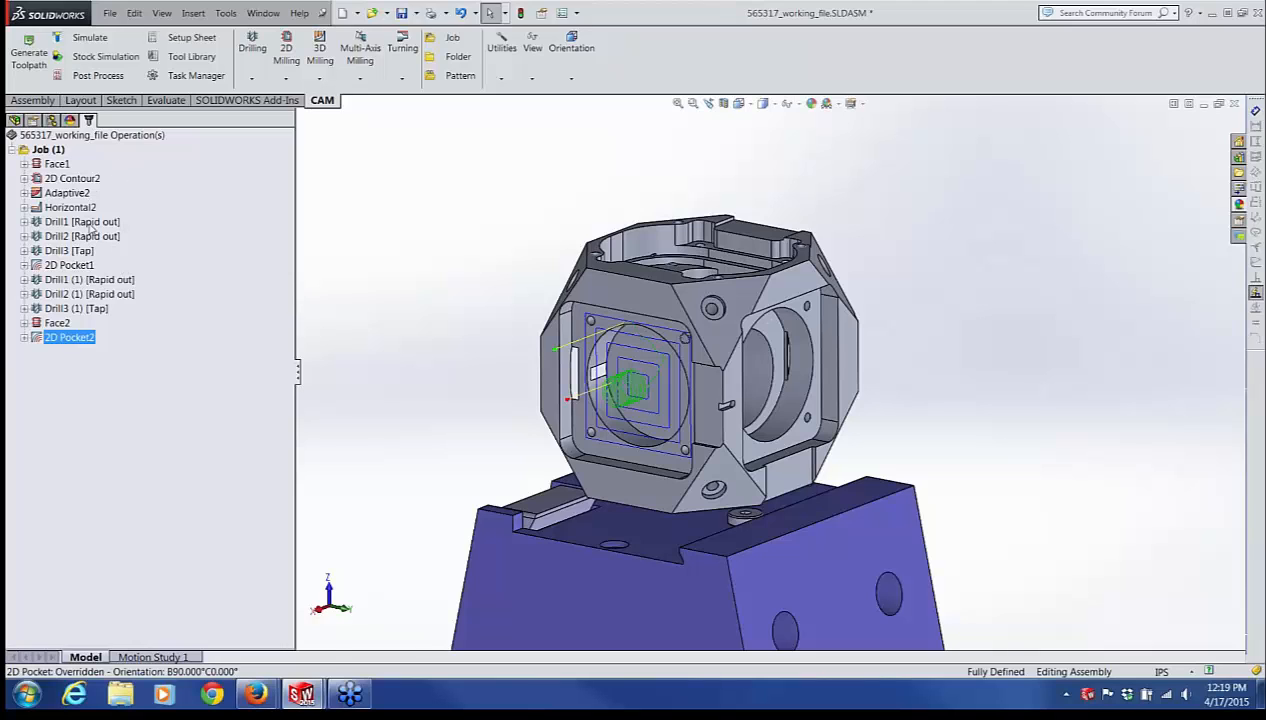
# Step: Simulate the 2D Pocket2 toolpath at a faster playback speed, and close the simulation
pyautogui.click(100, 44)
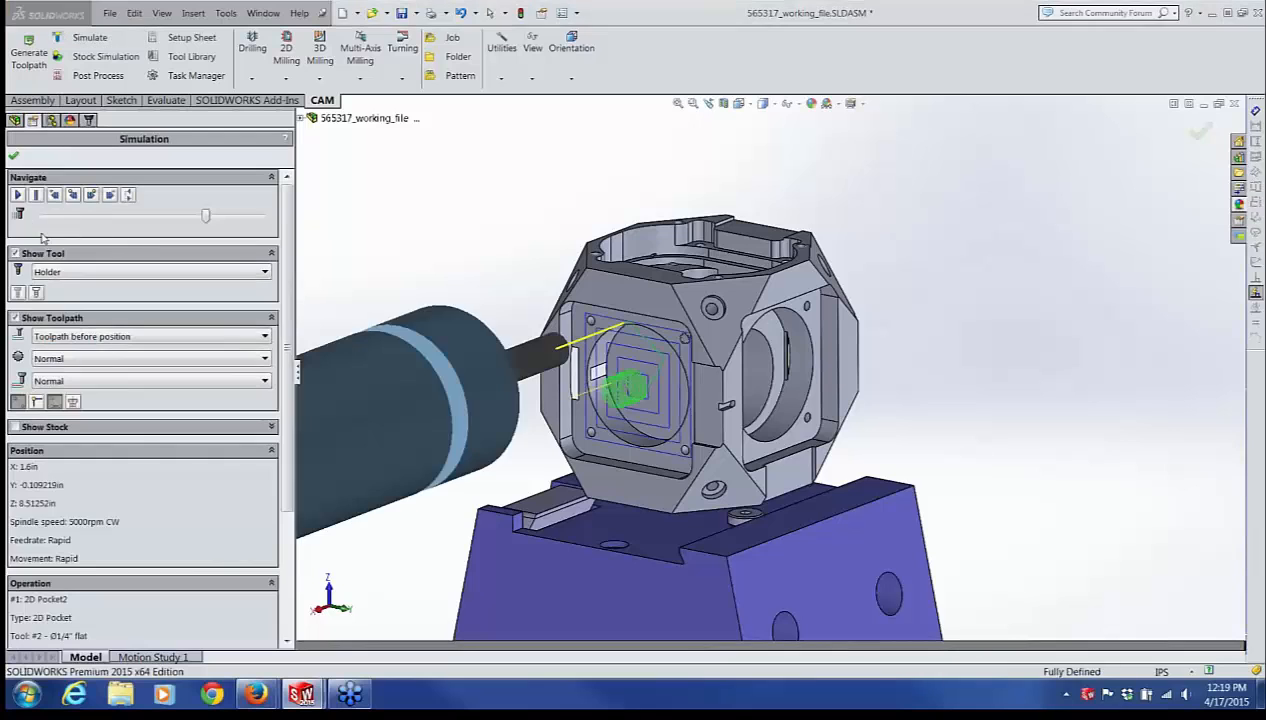
pyautogui.click(18, 195)
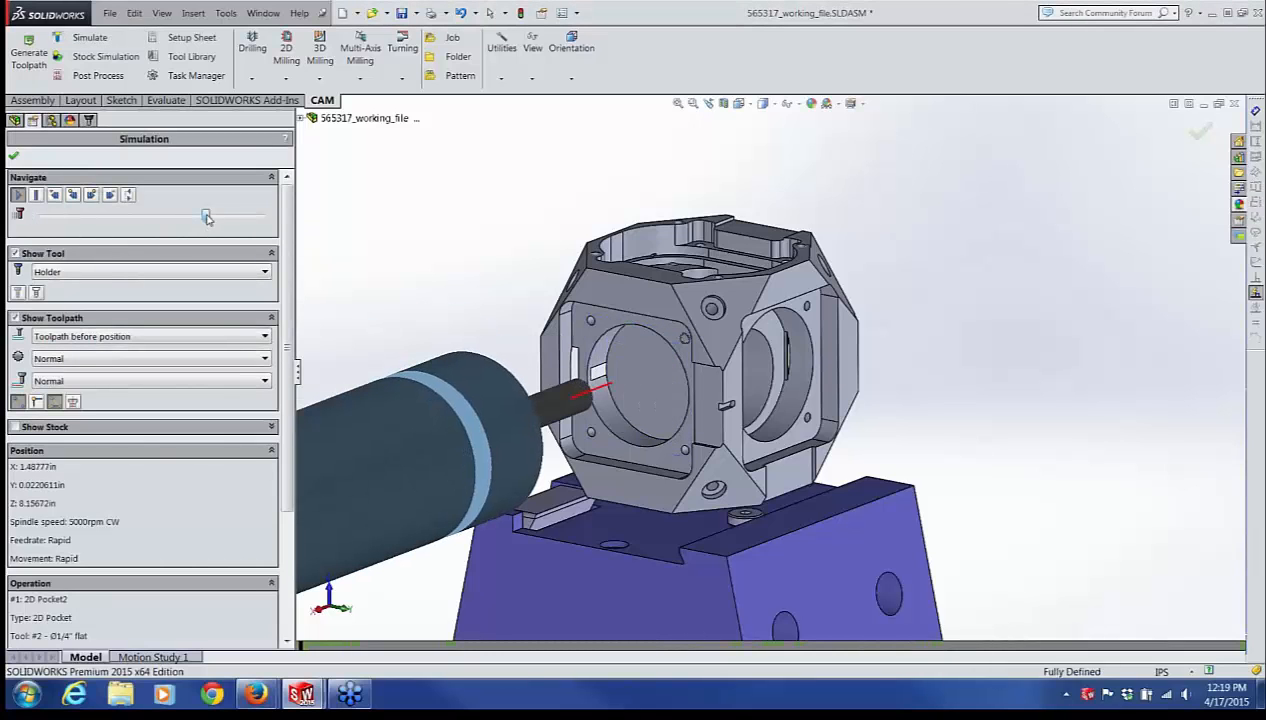
pyautogui.moveTo(220, 216); pyautogui.dragTo(237, 216)
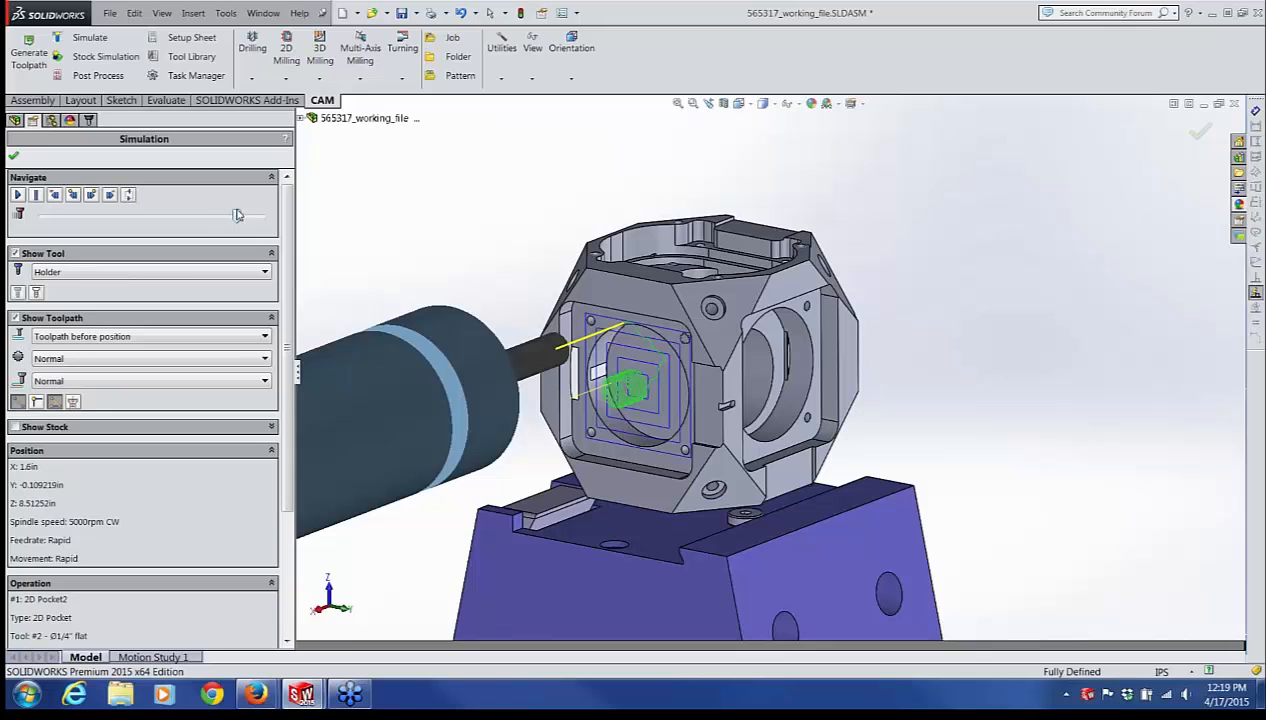
pyautogui.click(15, 157)
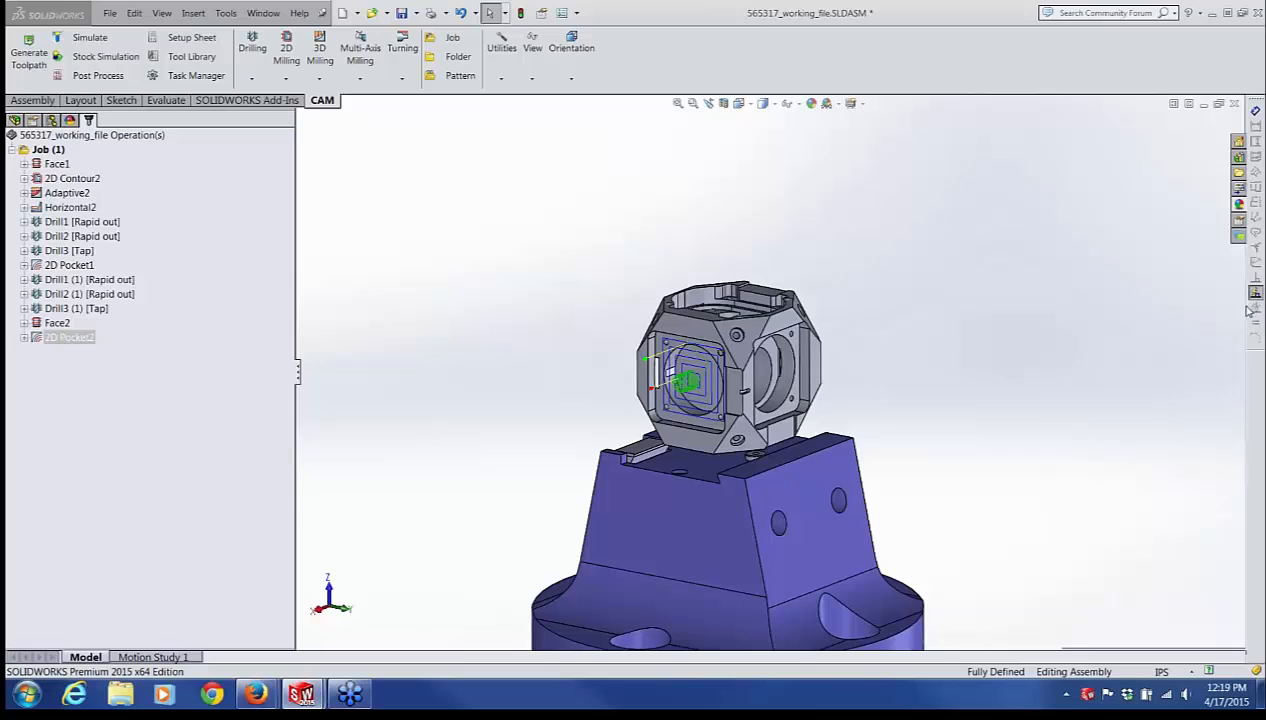
# Step: Open Job (1) for editing and check its Model and Stock selections
pyautogui.scroll(-3, 765, 266)
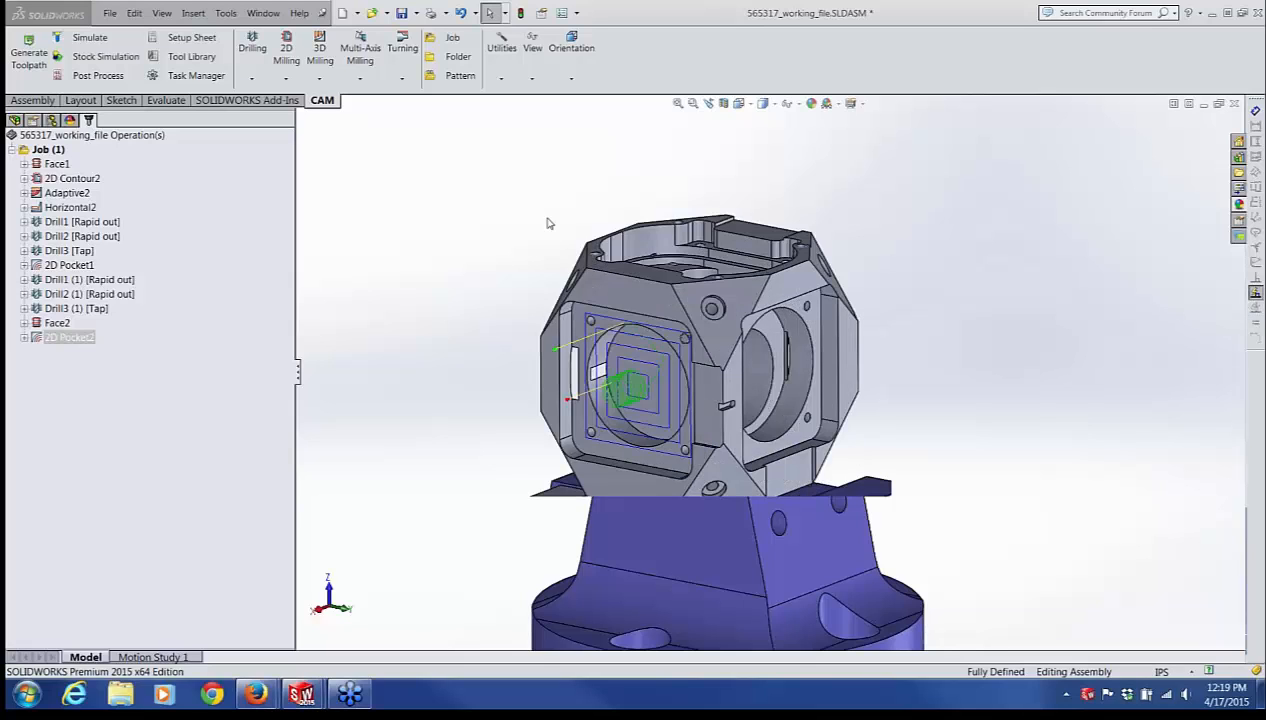
pyautogui.scroll(3, 771, 382)
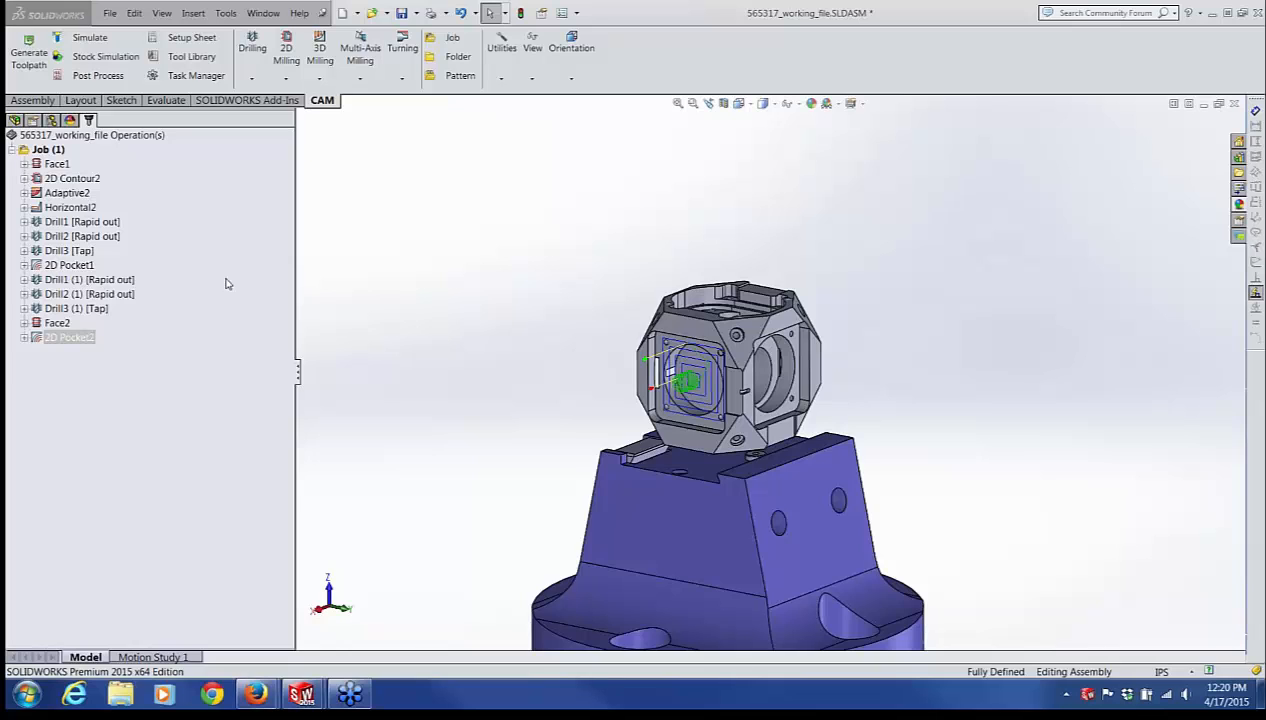
pyautogui.click(24, 152)
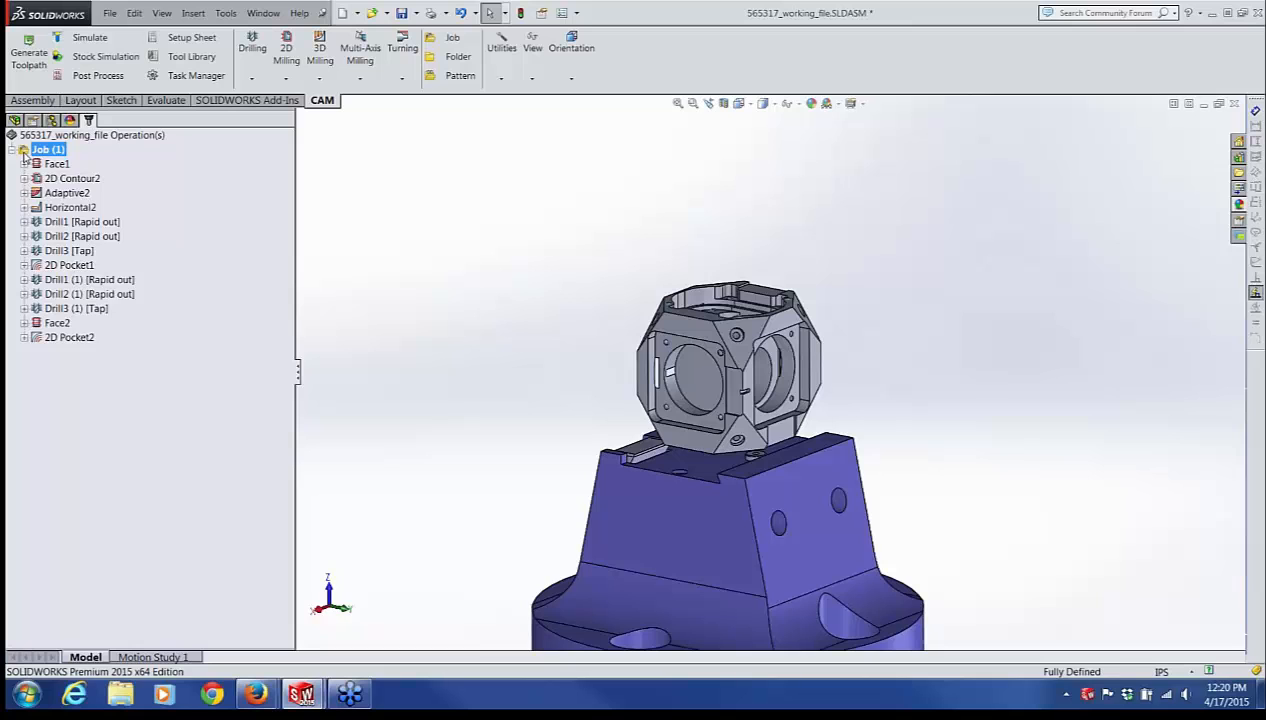
pyautogui.rightClick(24, 152)
pyautogui.click(42, 163)
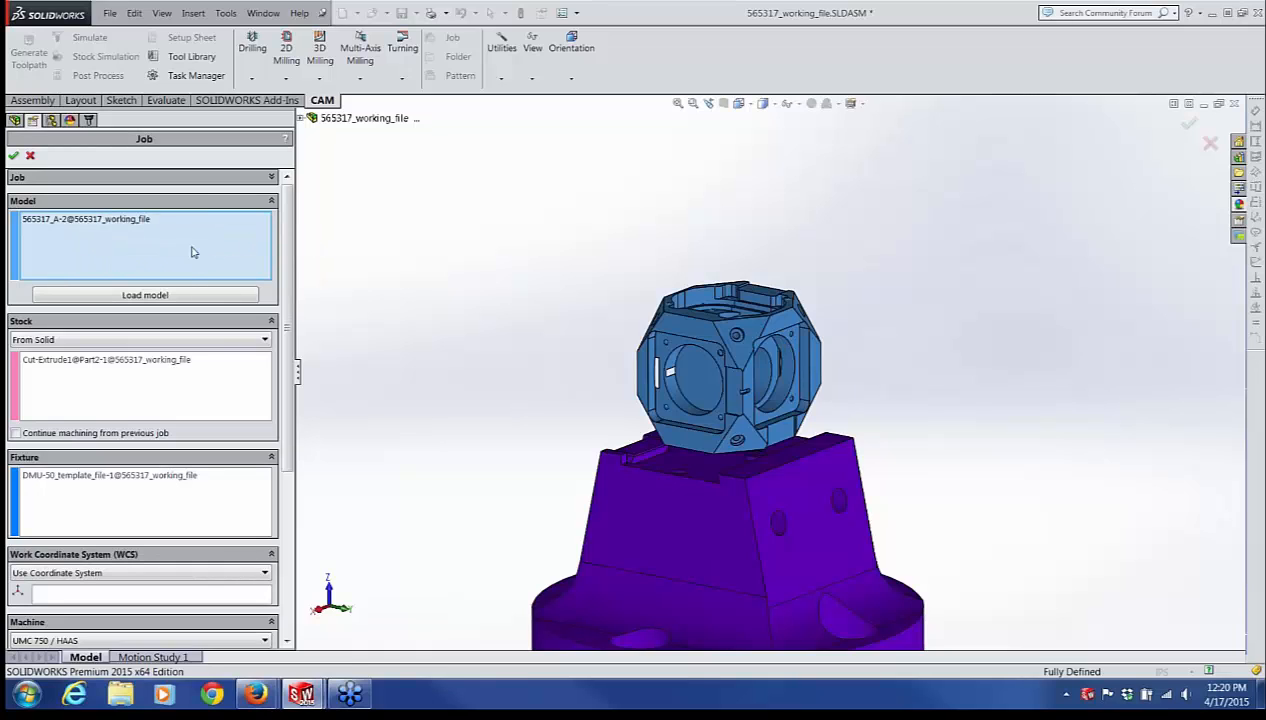
pyautogui.click(158, 222)
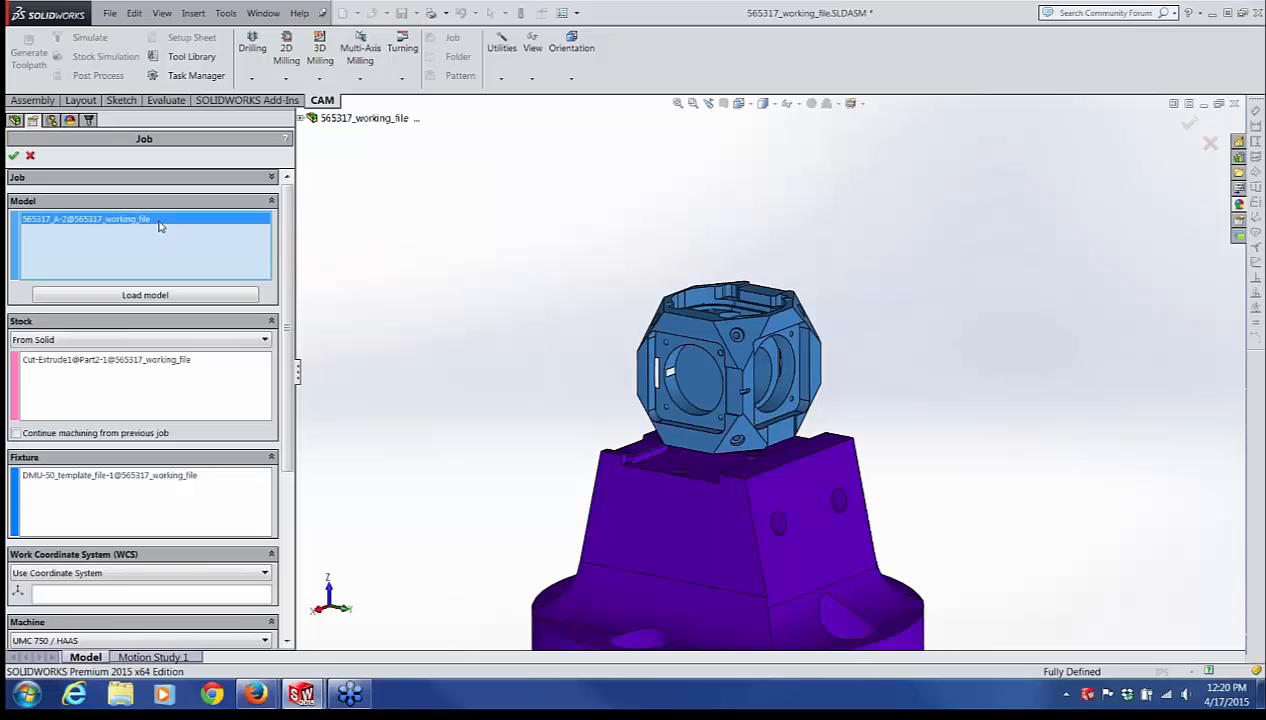
pyautogui.click(150, 366)
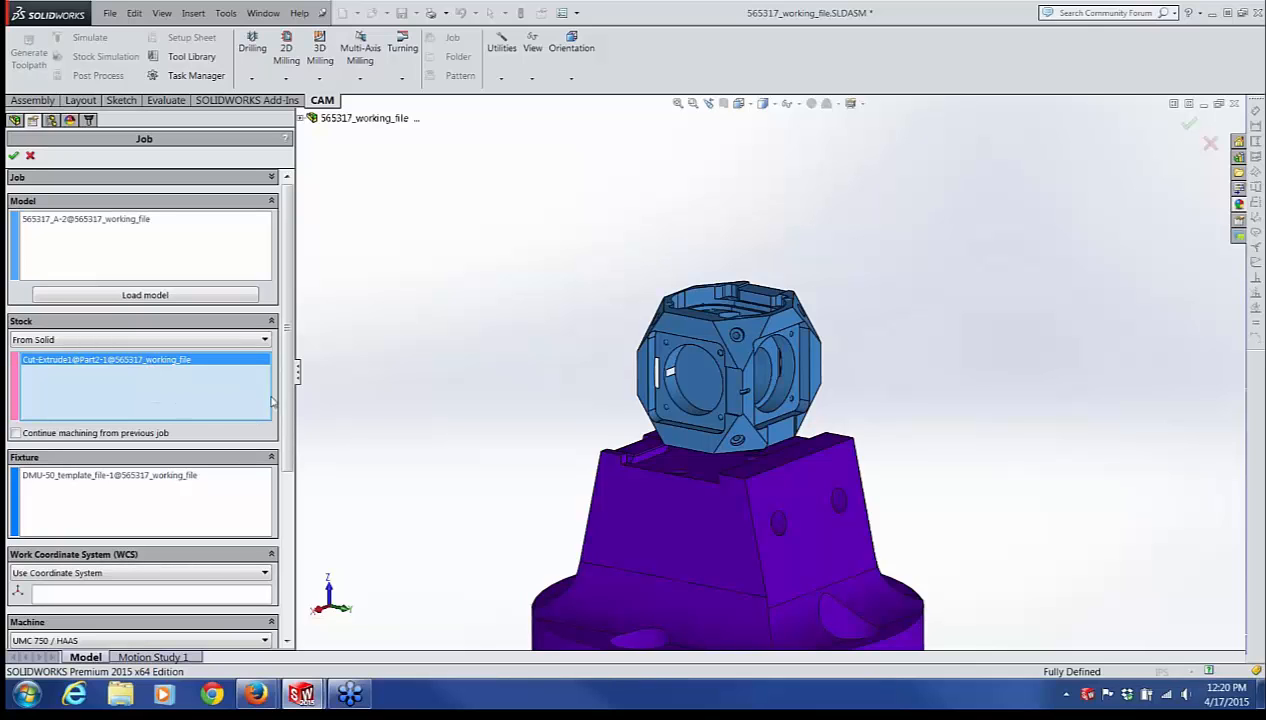
# Step: Check the job's Fixture selection on the machine base assembly, and accept the job settings
pyautogui.scroll(-2, 290, 422)
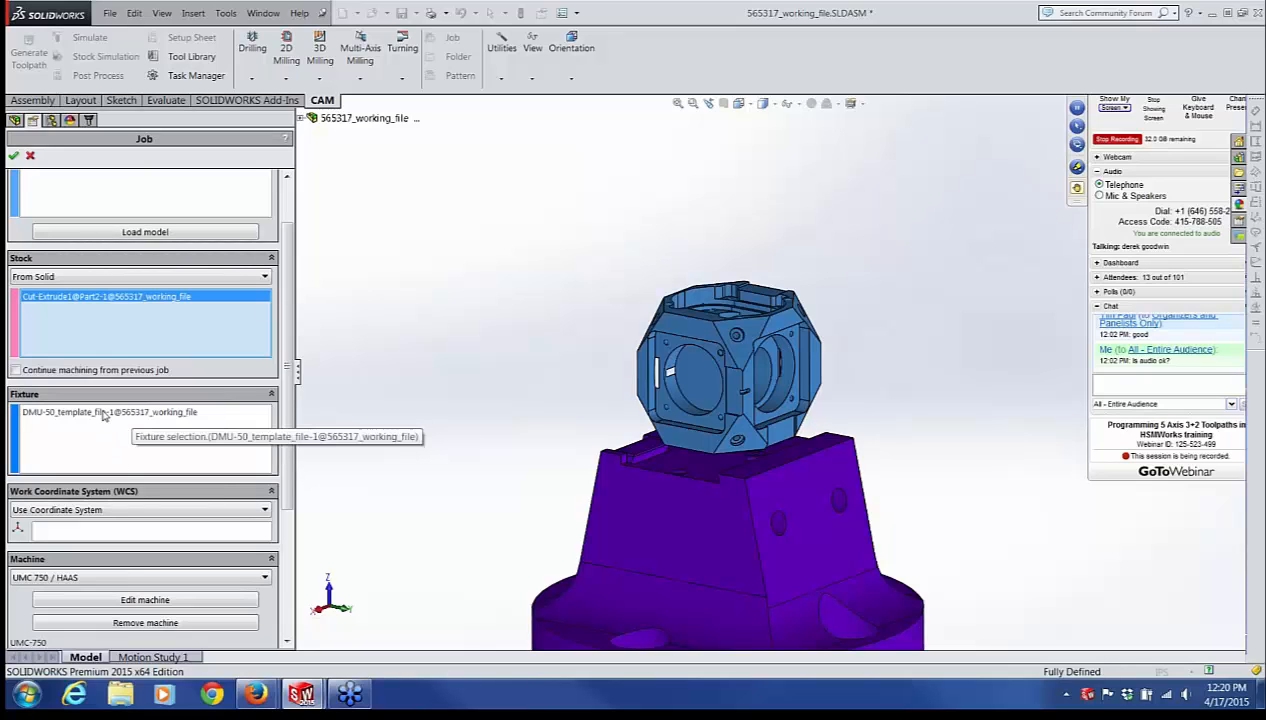
pyautogui.click(132, 415)
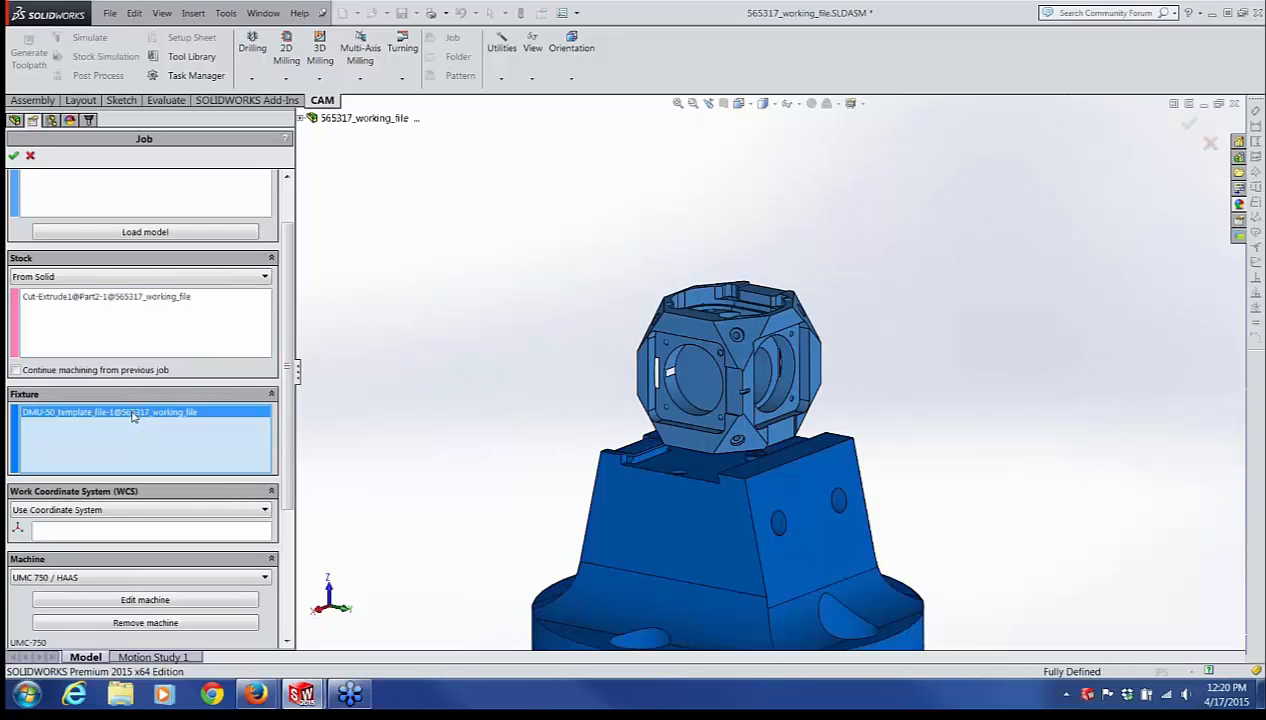
pyautogui.scroll(5, 579, 438)
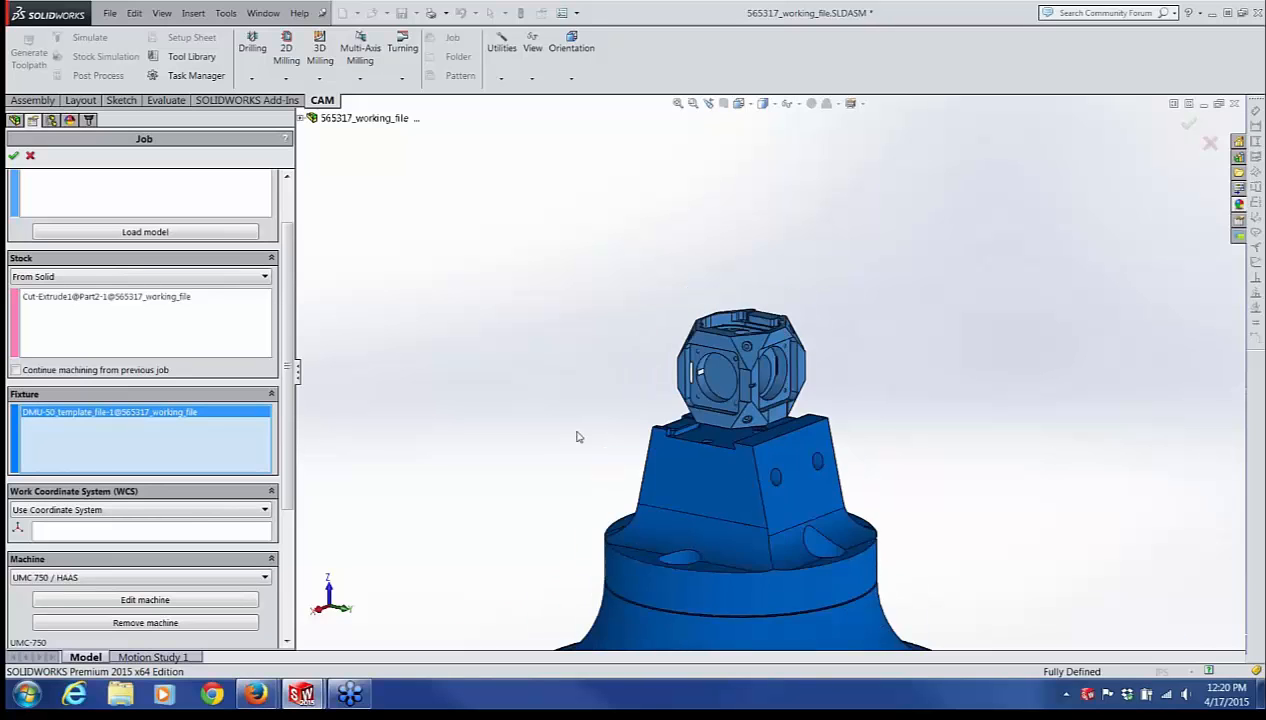
pyautogui.scroll(3, 828, 557)
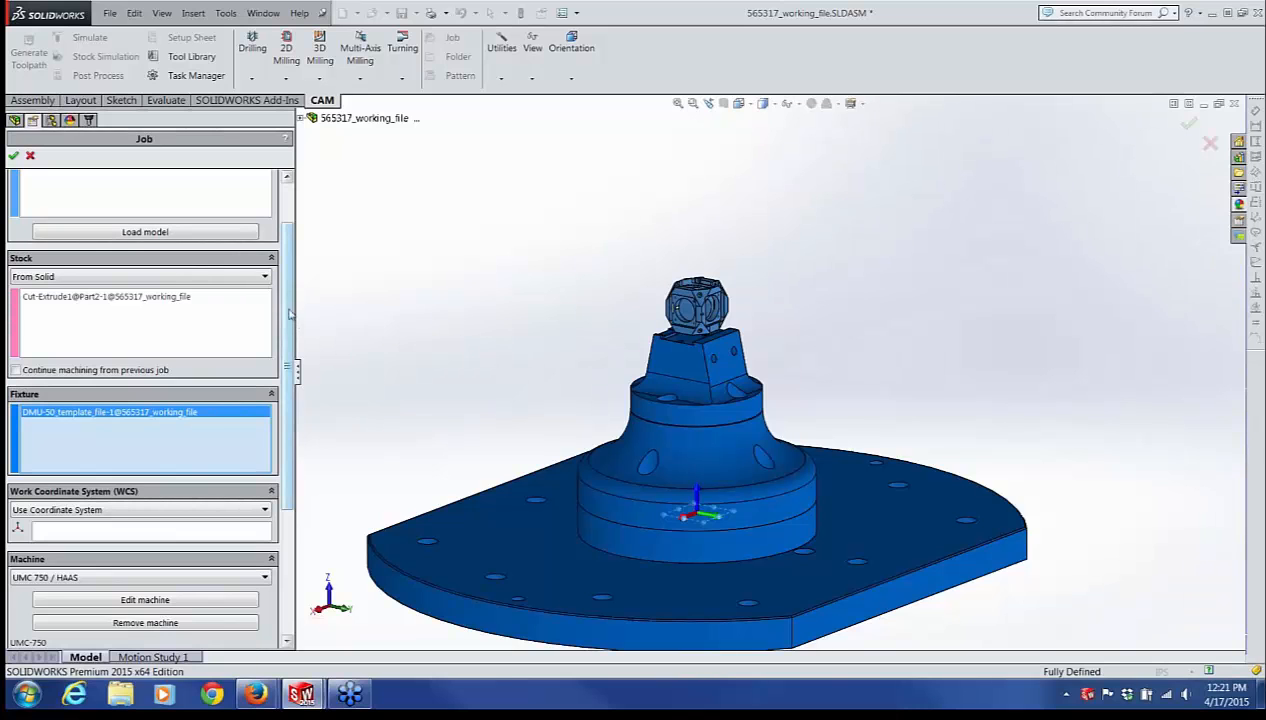
pyautogui.scroll(3, 289, 314)
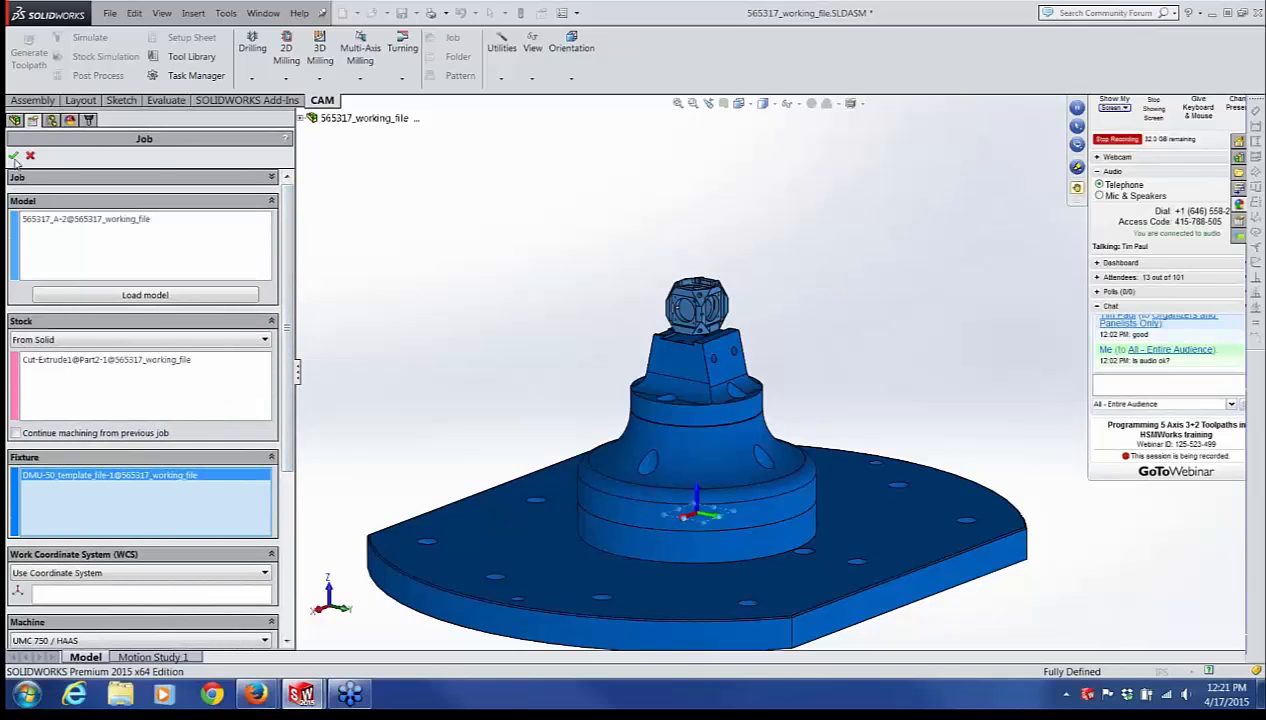
pyautogui.click(13, 157)
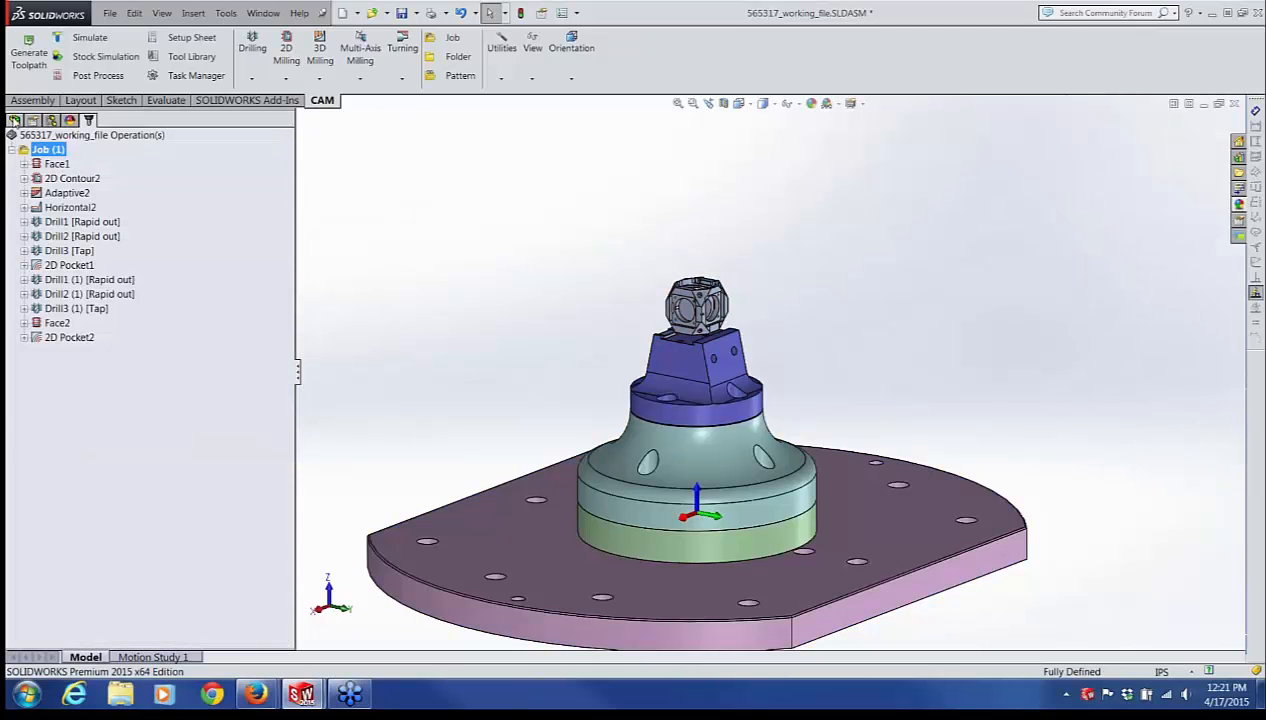
# Step: Show the stock part Part2<1> in the assembly and return to the CAM operations list
pyautogui.click(14, 119)
pyautogui.click(204, 293)
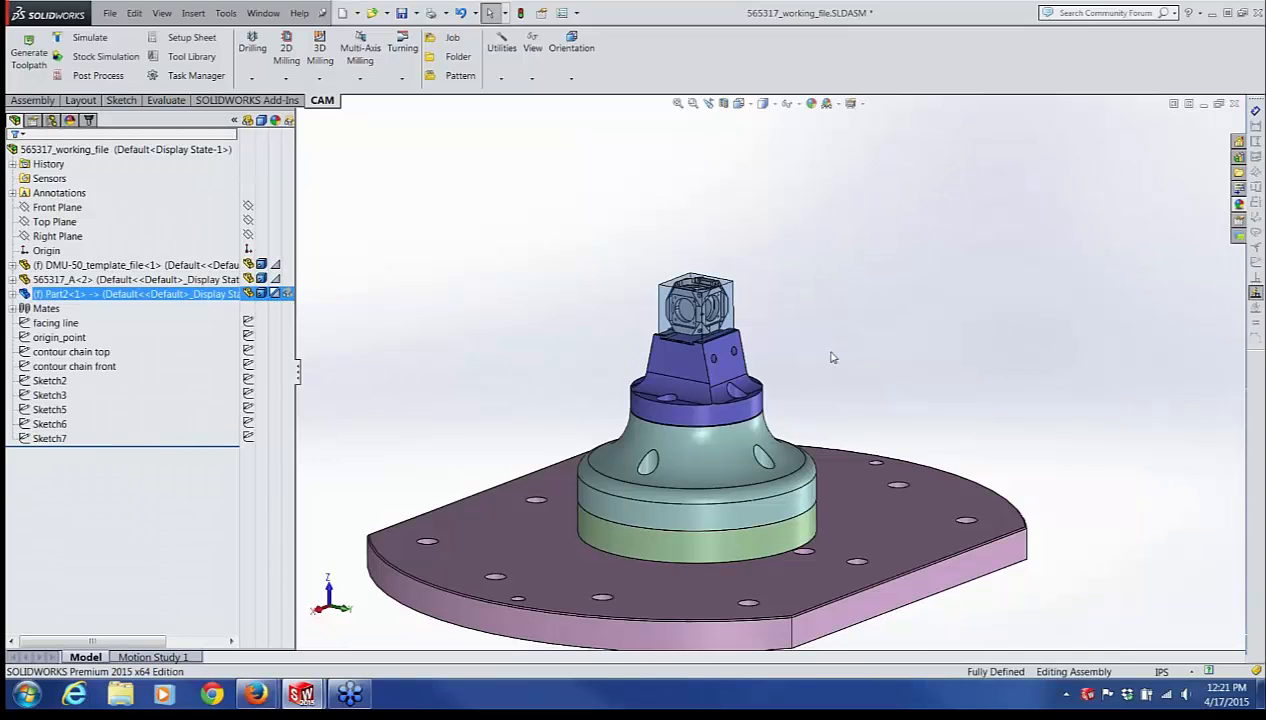
pyautogui.scroll(-6, 830, 357)
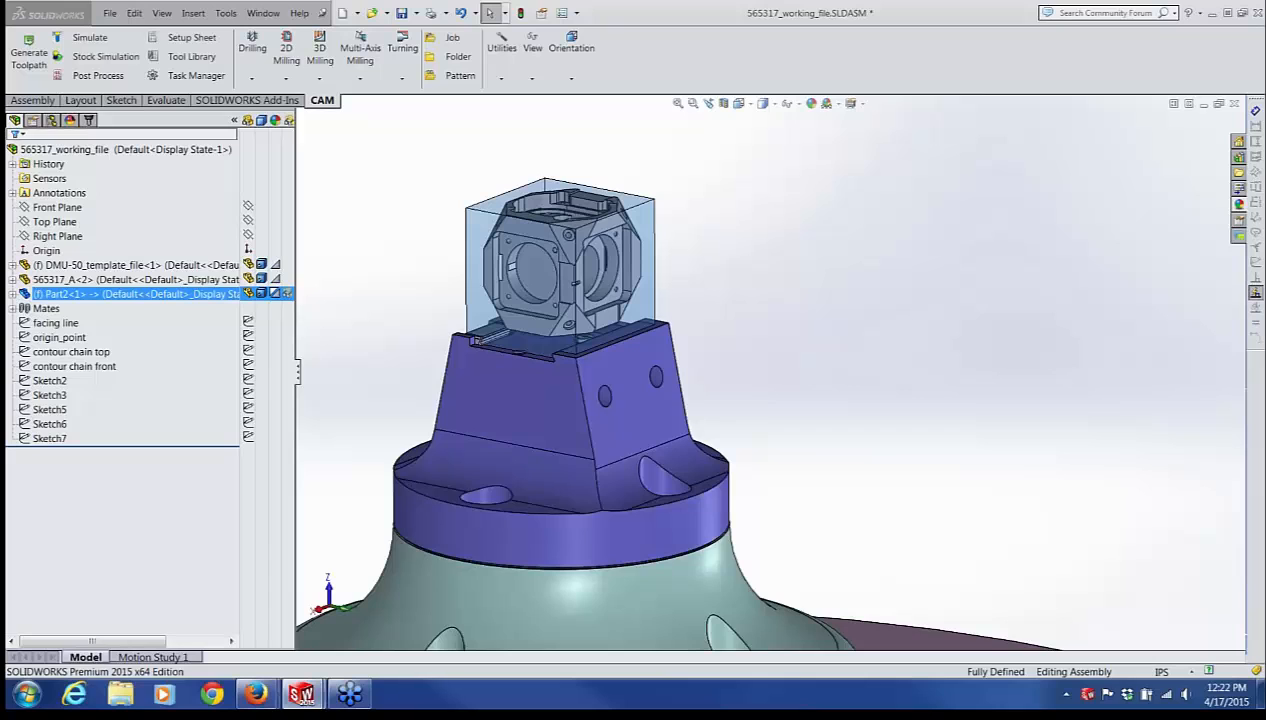
pyautogui.click(105, 148)
pyautogui.click(88, 120)
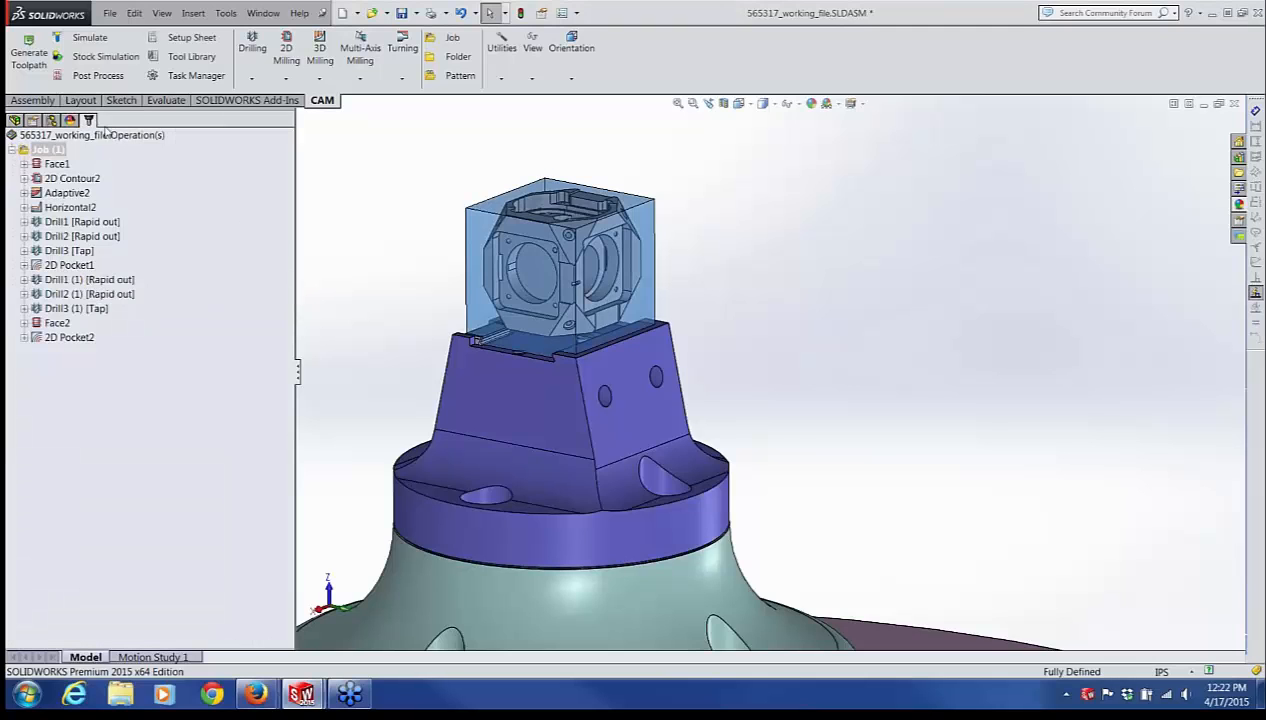
# Step: Examine from several sides how the transparent stock block sits in the fixture's dovetail around the part
pyautogui.moveTo(418, 266); pyautogui.dragTo(535, 213, button='middle')
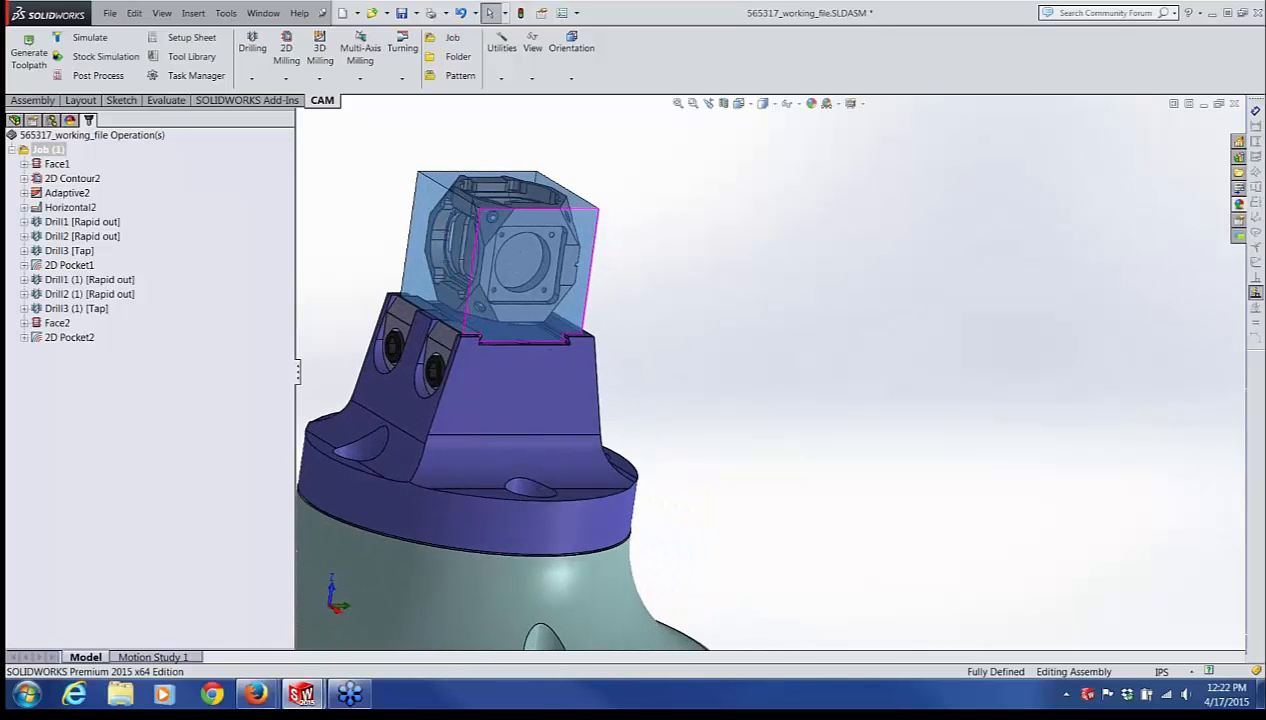
pyautogui.moveTo(639, 314); pyautogui.dragTo(572, 372, button='middle')
pyautogui.moveTo(531, 298)
pyautogui.mouseDown(button='middle')
pyautogui.moveTo(462, 312)
pyautogui.moveTo(588, 268)
pyautogui.moveTo(608, 283)
pyautogui.moveTo(552, 272)
pyautogui.moveTo(538, 316)
pyautogui.mouseUp(button='middle')
pyautogui.scroll(4, 538, 316)
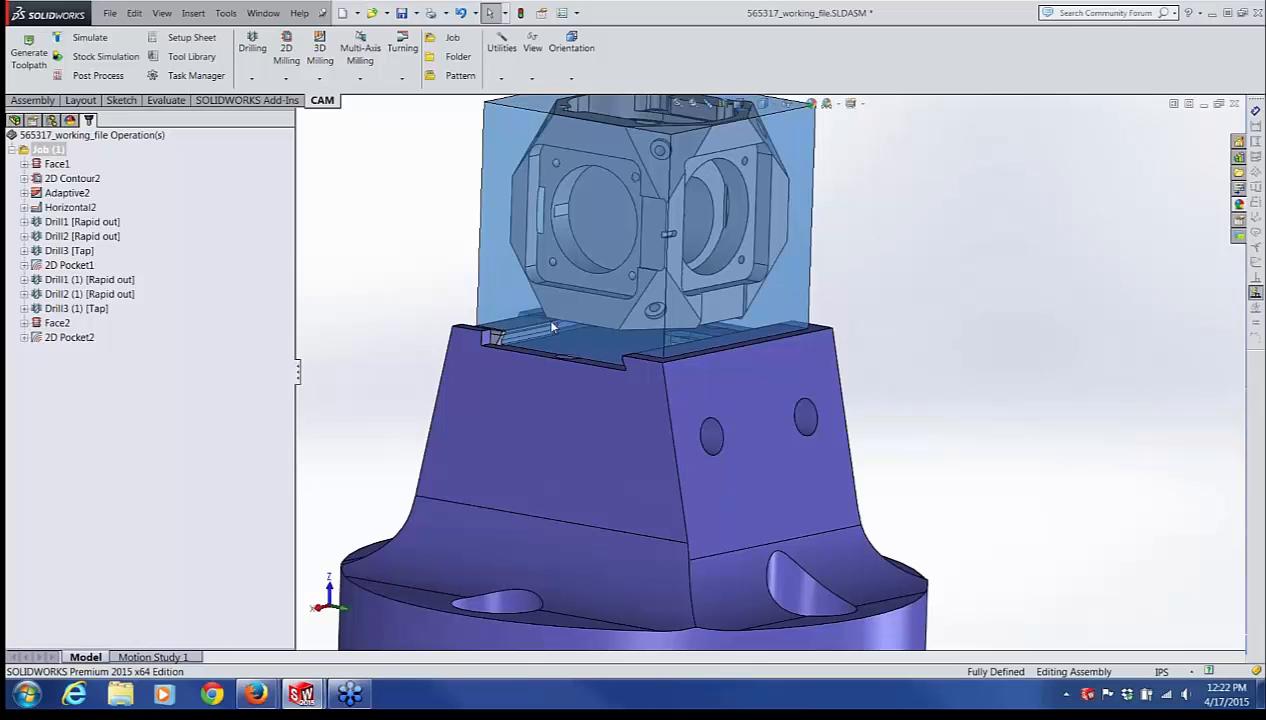
pyautogui.moveTo(568, 345); pyautogui.dragTo(655, 355, button='middle')
pyautogui.scroll(-2, 676, 355)
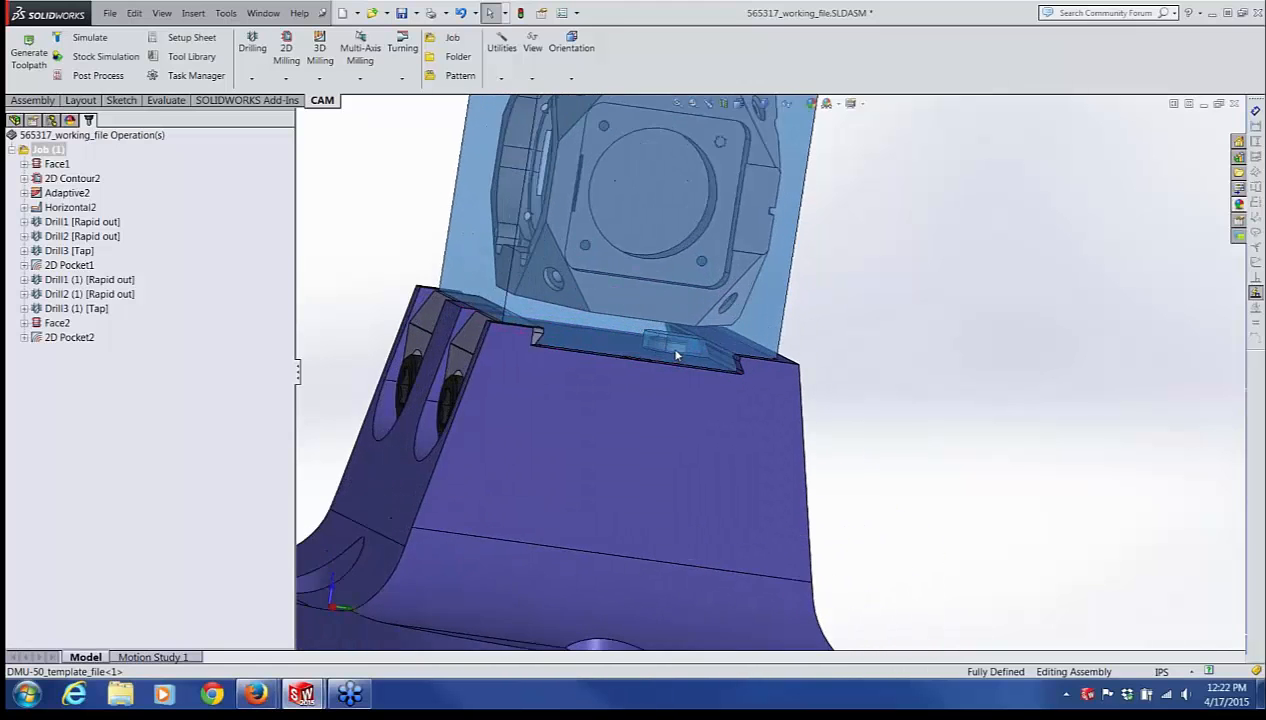
pyautogui.scroll(-2, 690, 355)
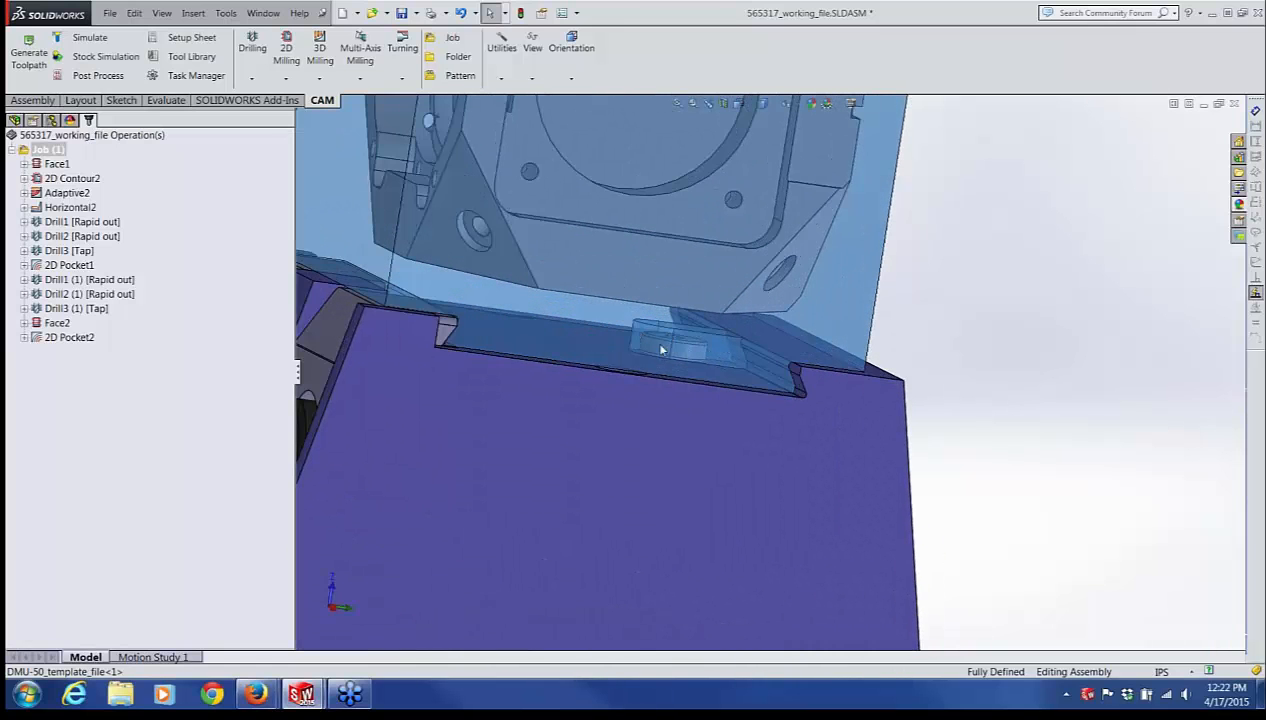
pyautogui.moveTo(690, 360); pyautogui.dragTo(616, 394, button='middle')
pyautogui.scroll(3, 788, 386)
pyautogui.scroll(1, 890, 378)
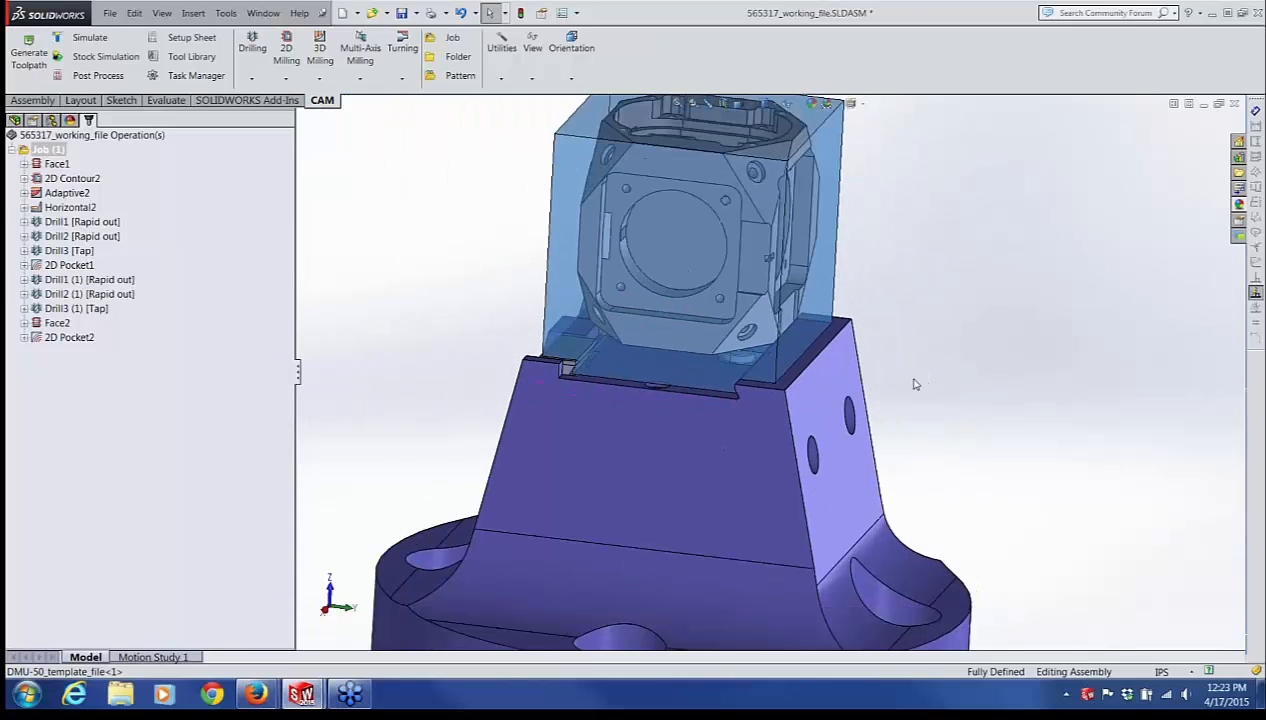
pyautogui.scroll(2, 926, 330)
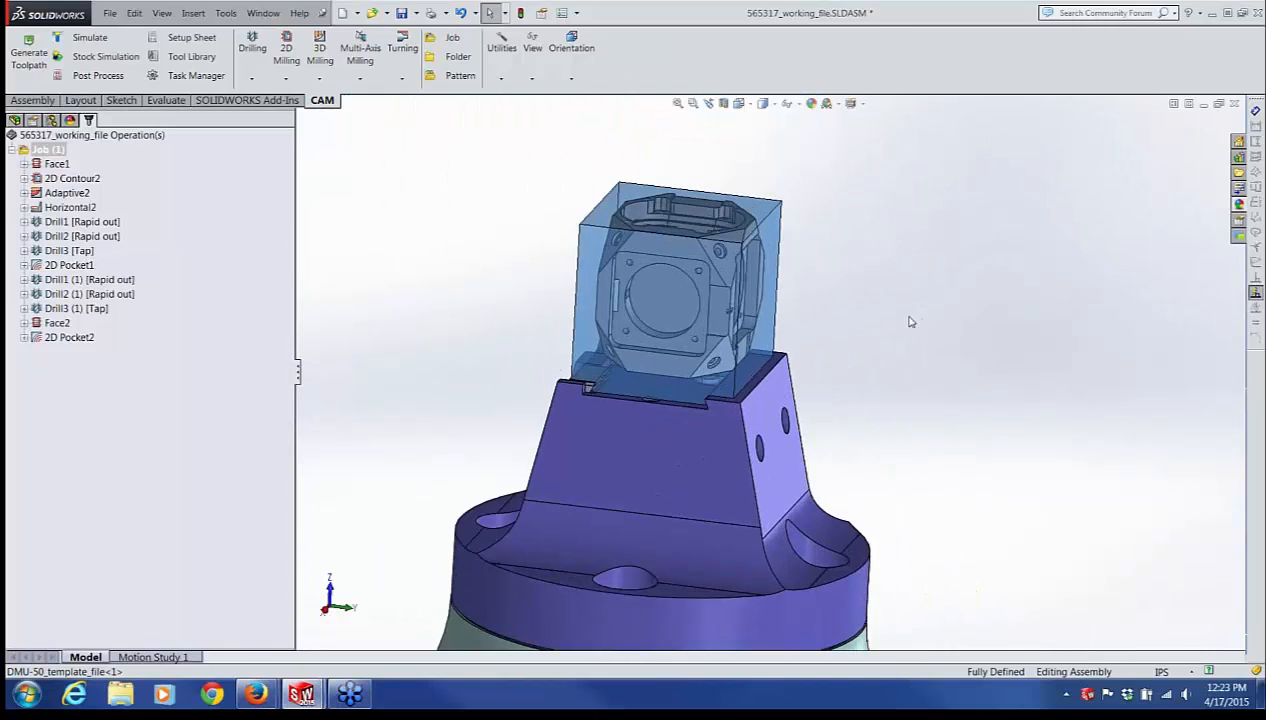
pyautogui.scroll(-1, 905, 322)
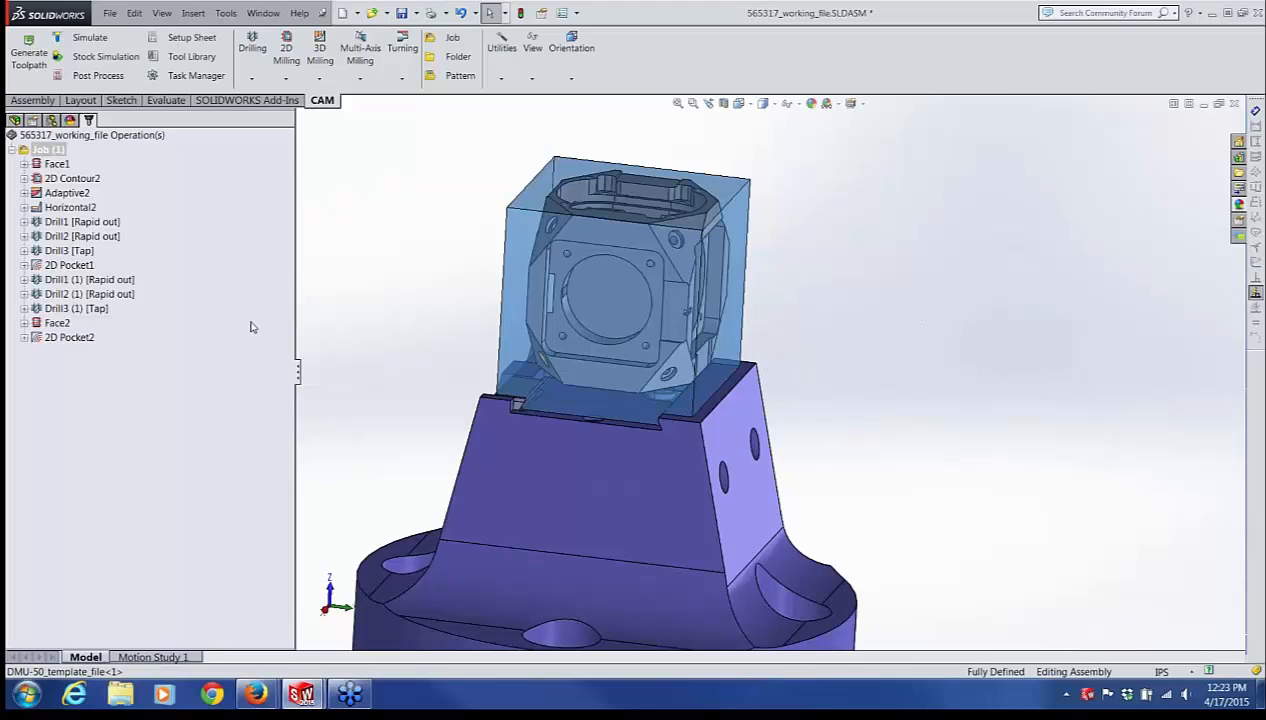
# Step: Display the 2D Pocket2 toolpath against the stock, and hide the stock part Part2<1>
pyautogui.click(78, 337)
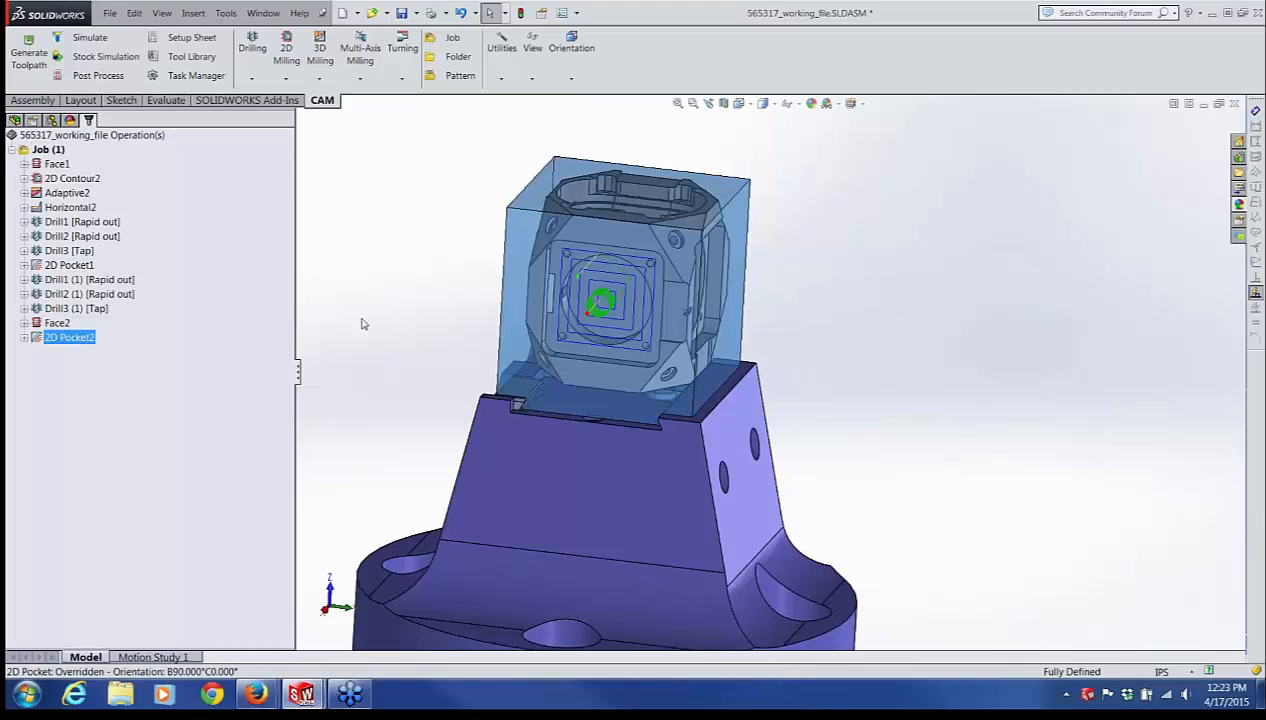
pyautogui.moveTo(564, 318); pyautogui.dragTo(612, 238, button='middle')
pyautogui.scroll(-3, 641, 196)
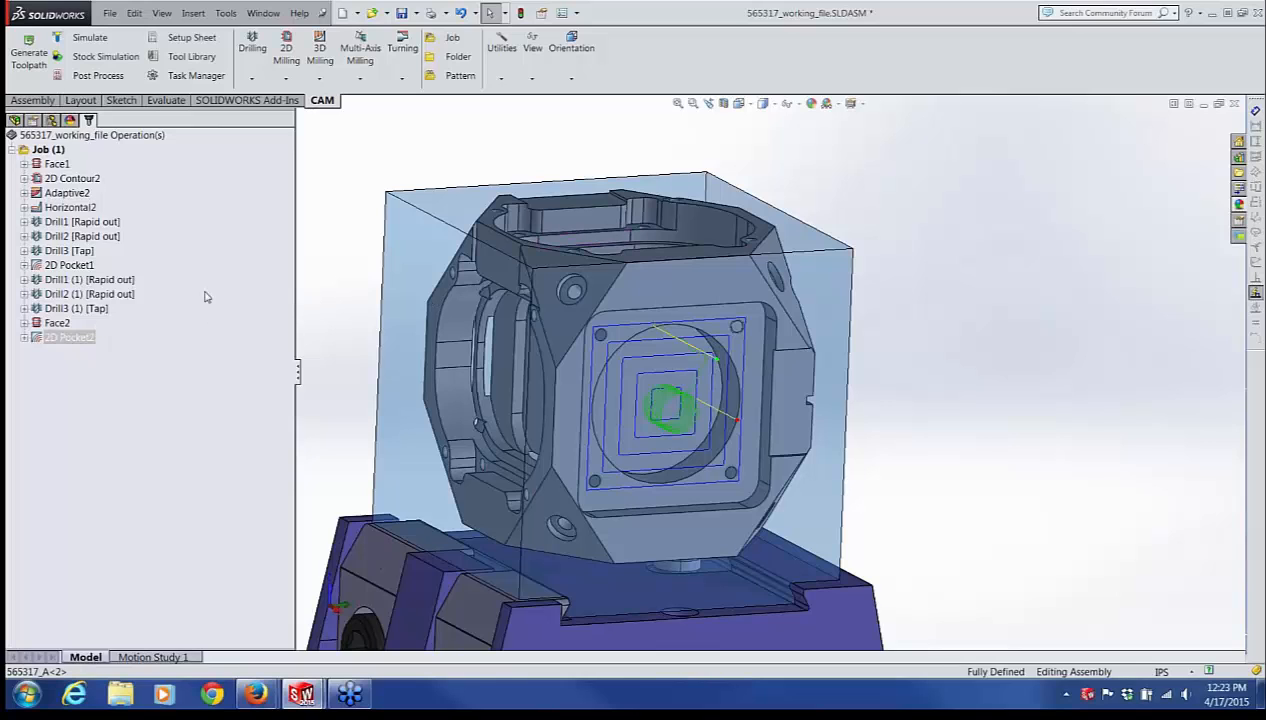
pyautogui.click(15, 120)
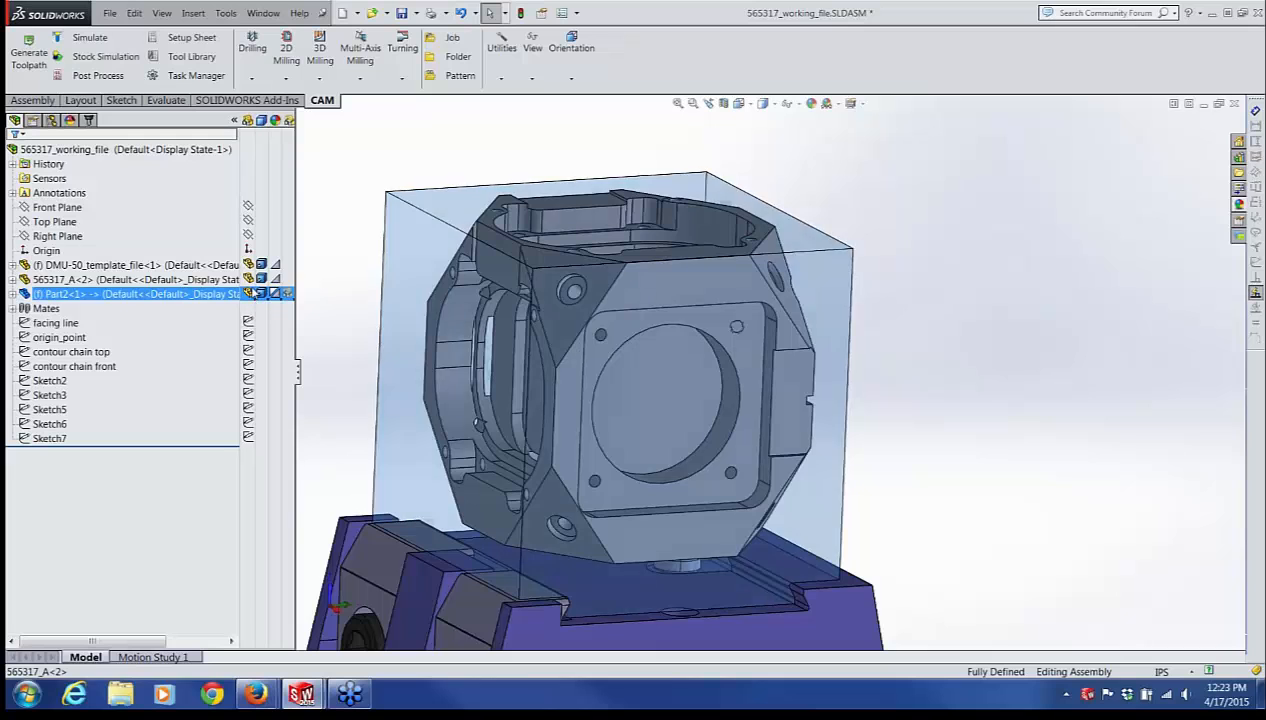
pyautogui.click(255, 292)
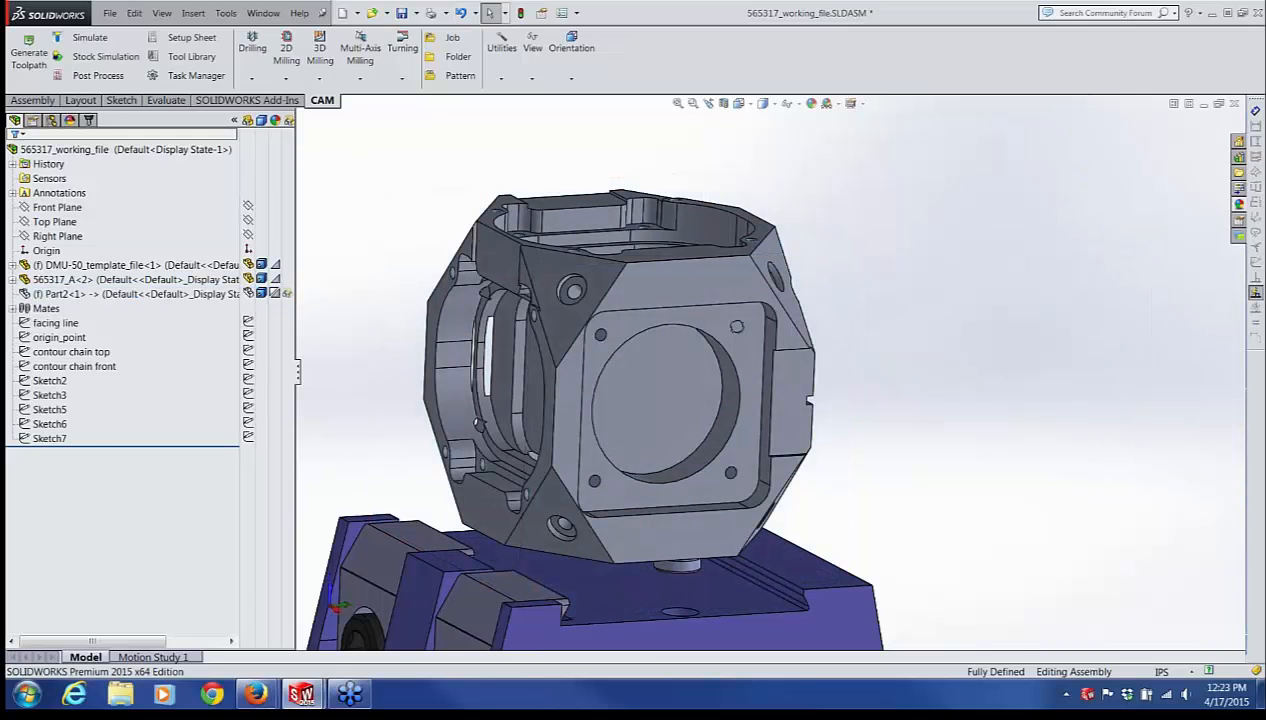
# Step: Measure the diameter of the small hole in the upper triangular corner face, and close the measurement
pyautogui.click(90, 121)
pyautogui.moveTo(603, 305)
pyautogui.mouseDown(button='middle')
pyautogui.moveTo(540, 285)
pyautogui.moveTo(631, 291)
pyautogui.moveTo(603, 286)
pyautogui.mouseUp(button='middle')
pyautogui.click(604, 286)
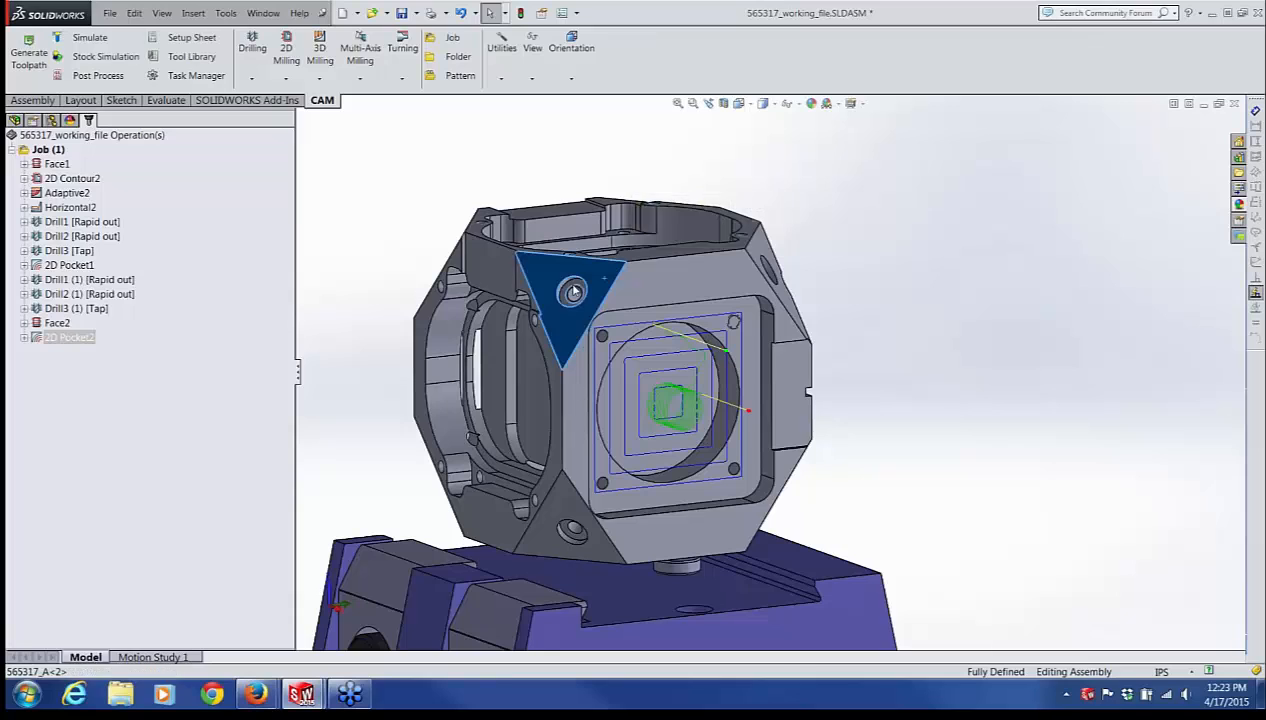
pyautogui.click(574, 292)
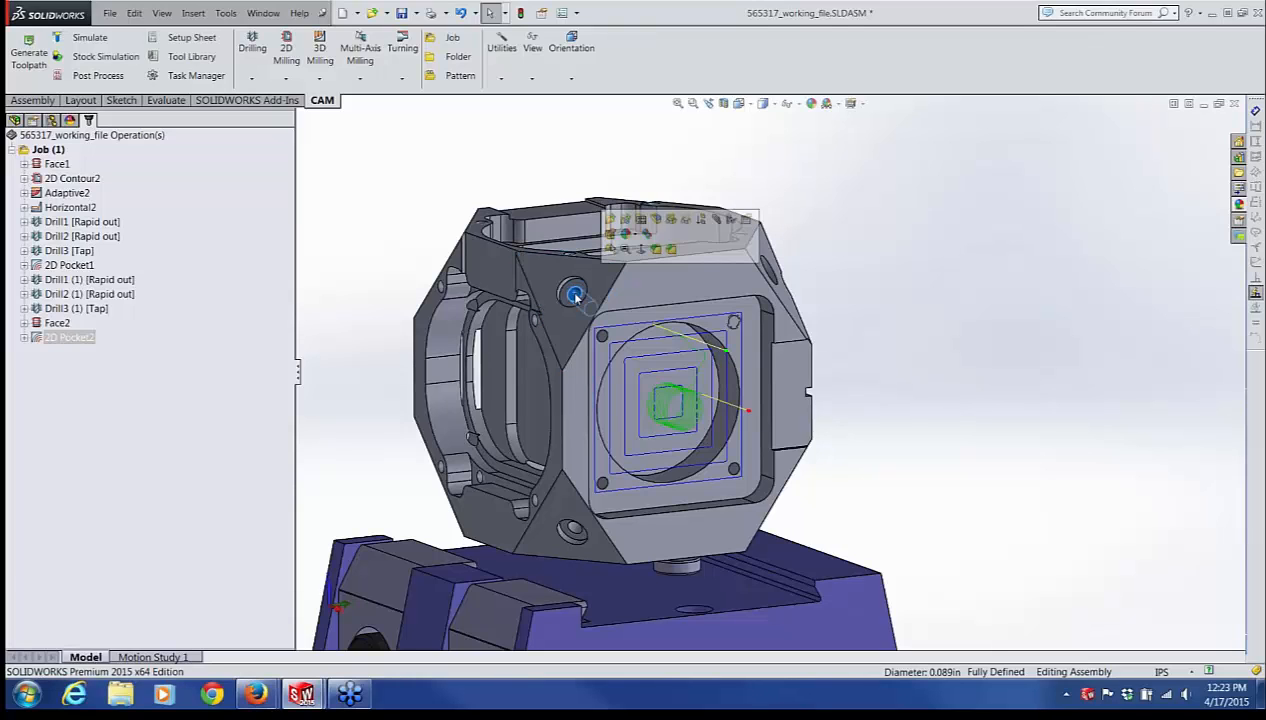
pyautogui.press('m')
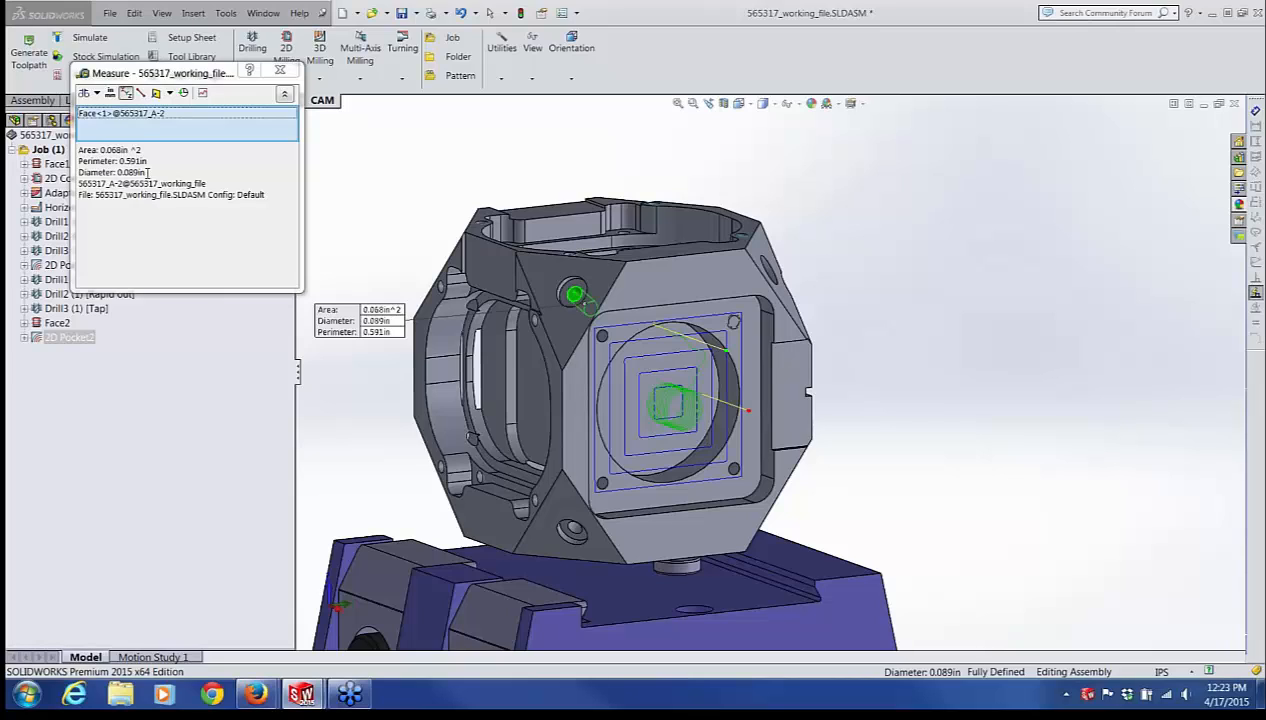
pyautogui.click(279, 72)
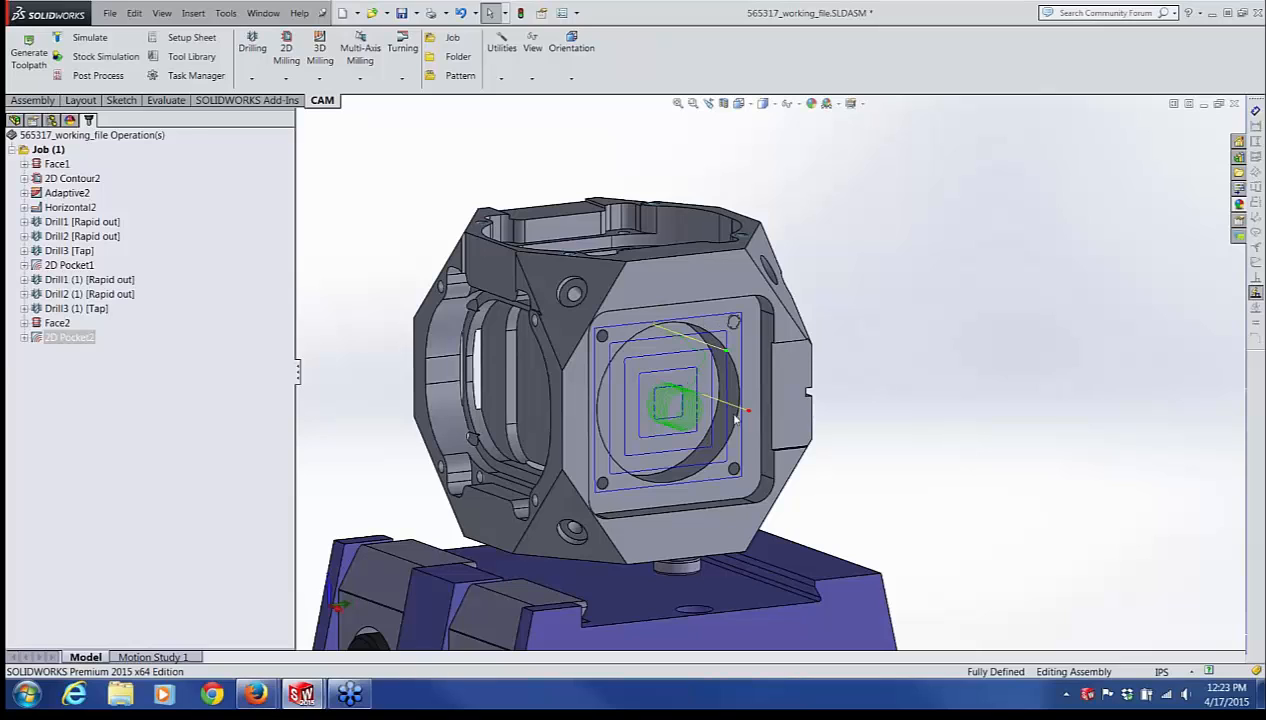
# Step: Create a 2D Face operation, orient its tool to the upper triangular corner face instead of the pocketed face, and enable stock contours
pyautogui.click(578, 294)
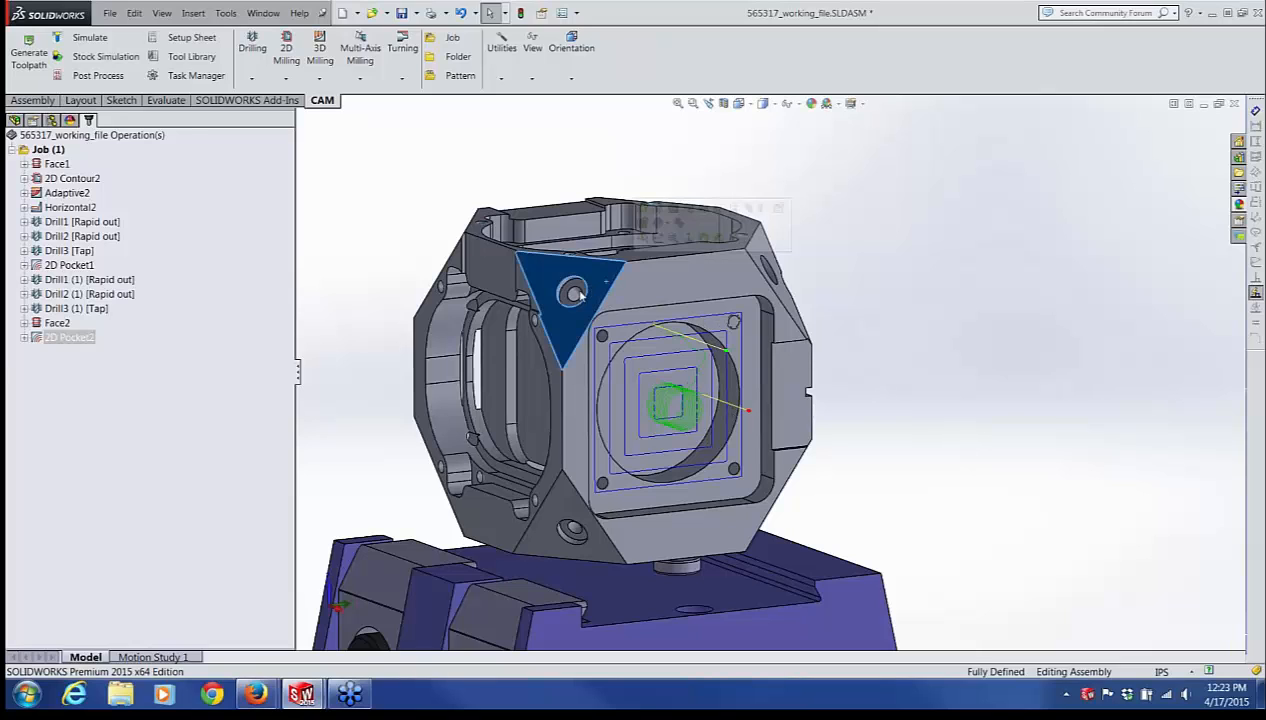
pyautogui.click(535, 163)
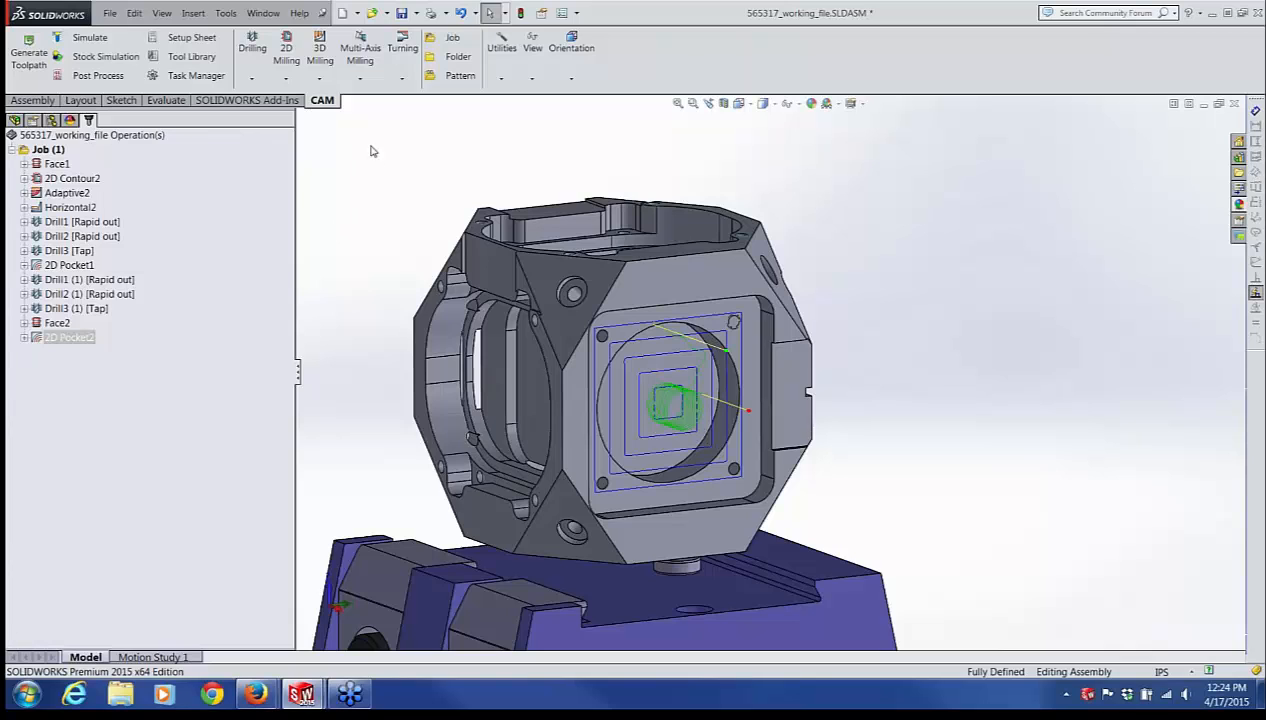
pyautogui.click(286, 79)
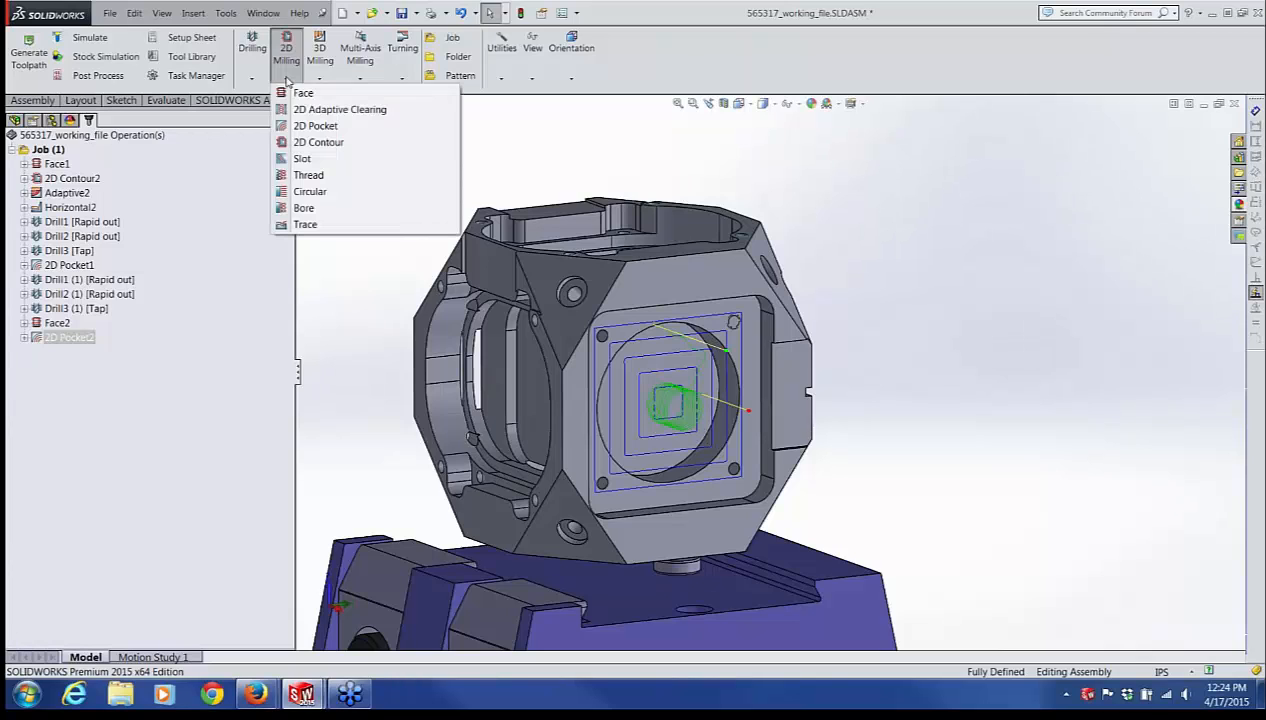
pyautogui.click(284, 94)
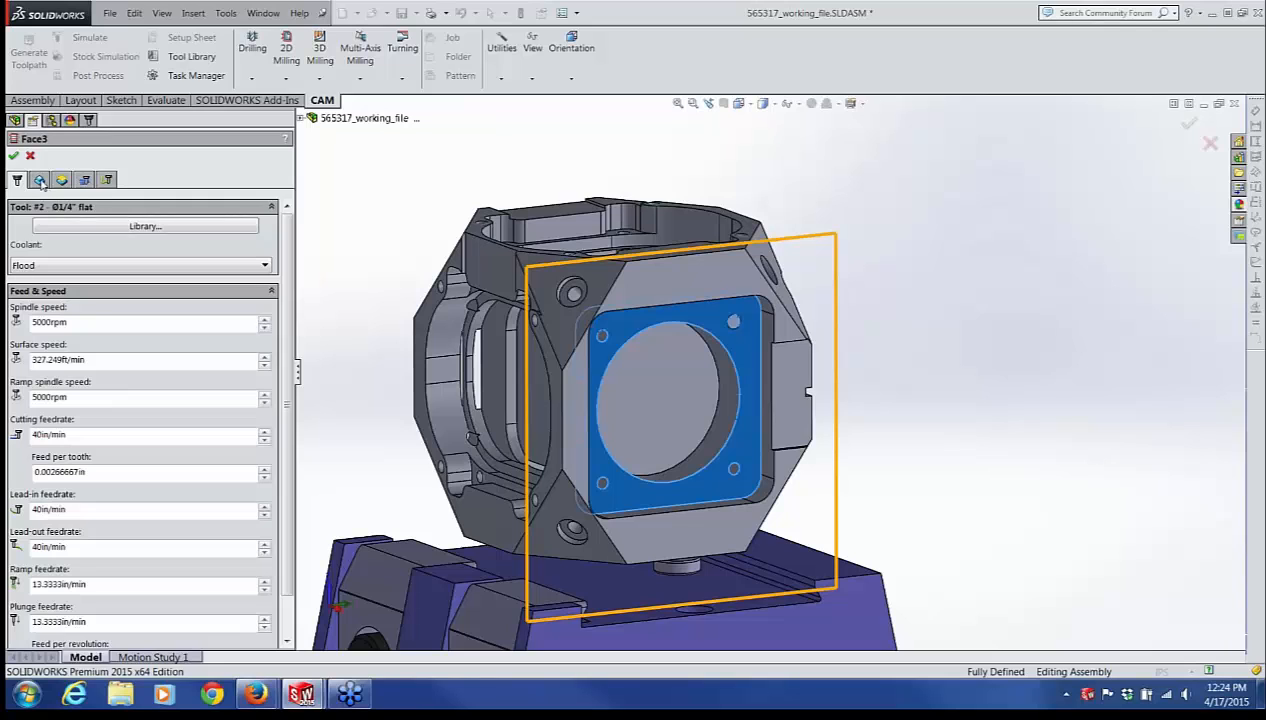
pyautogui.click(40, 180)
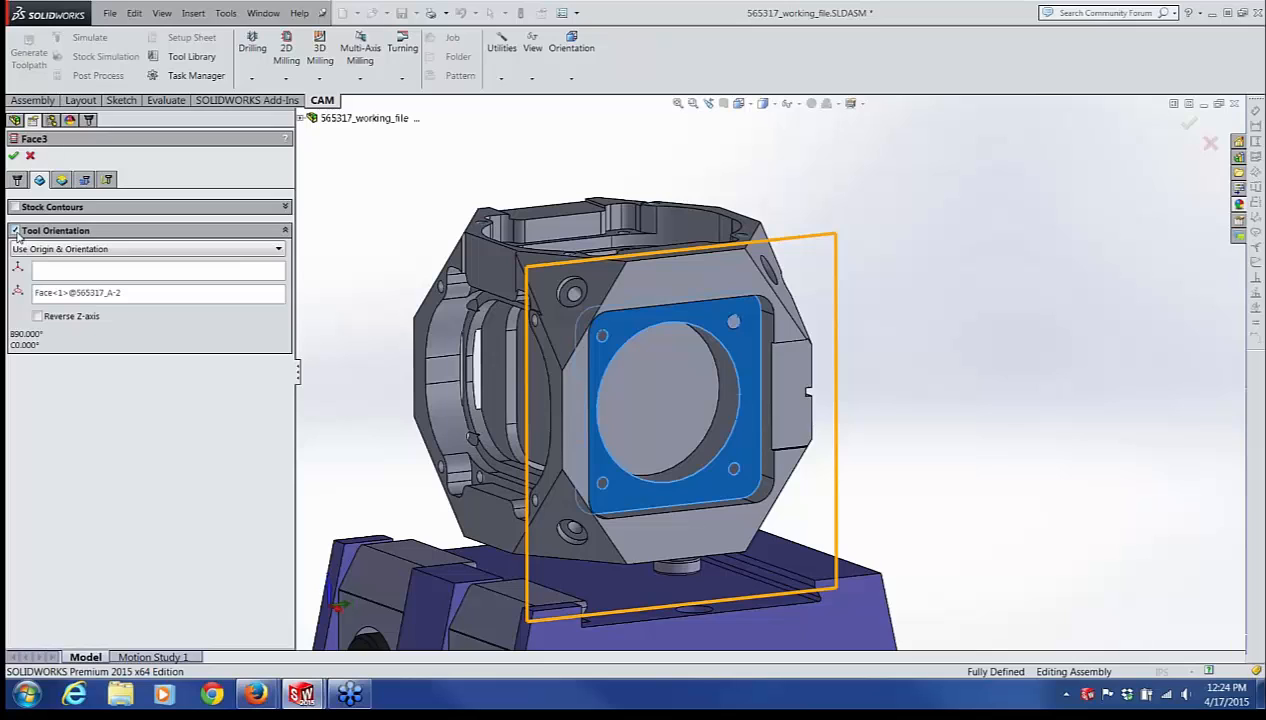
pyautogui.click(92, 295)
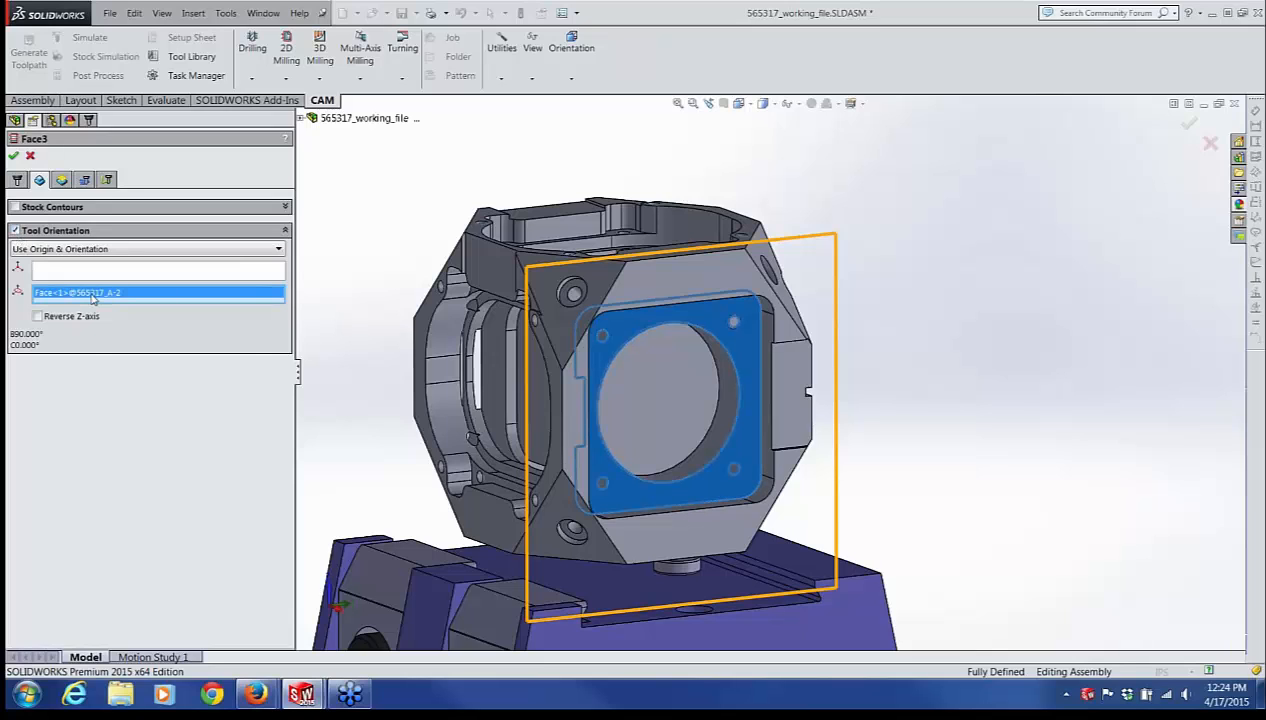
pyautogui.rightClick(92, 295)
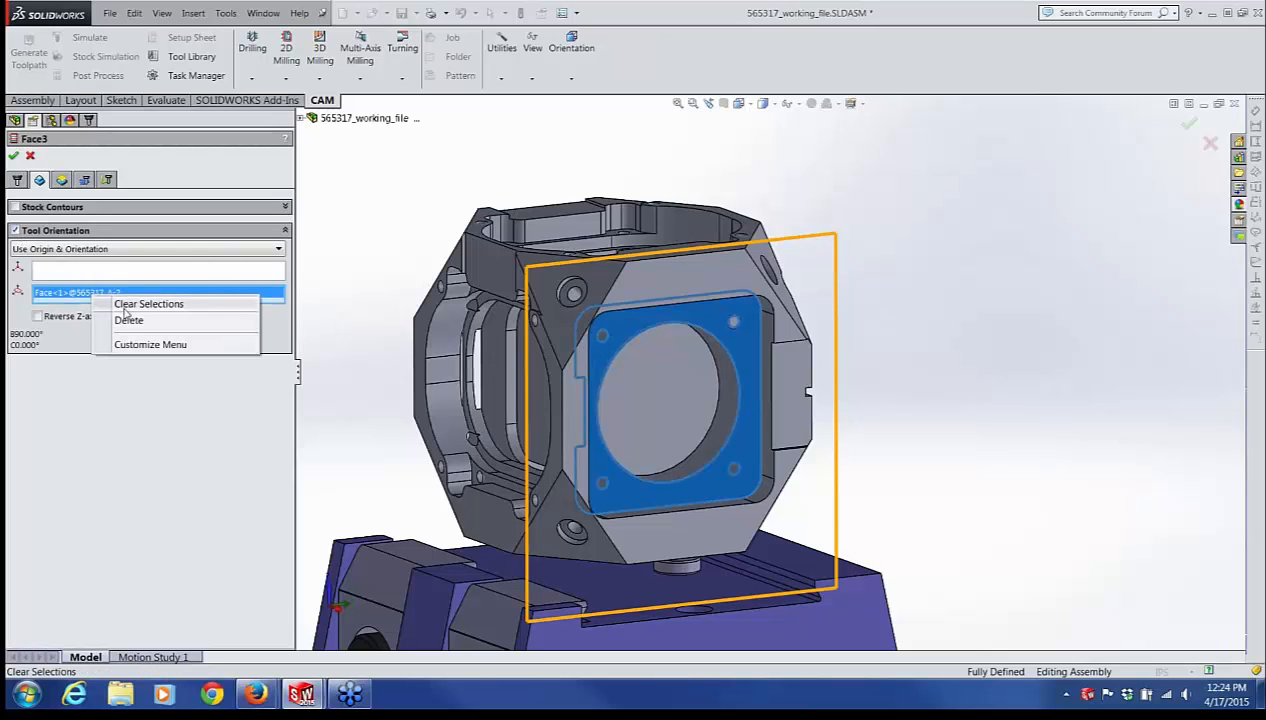
pyautogui.click(130, 305)
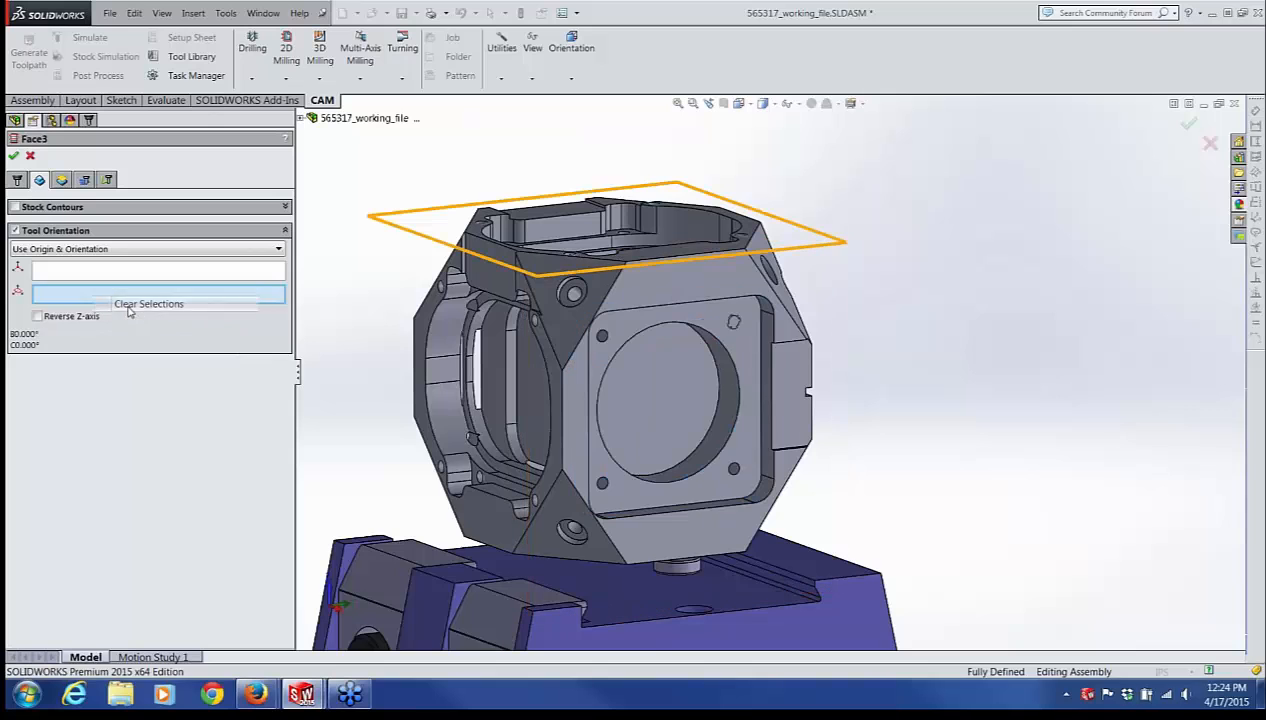
pyautogui.click(570, 328)
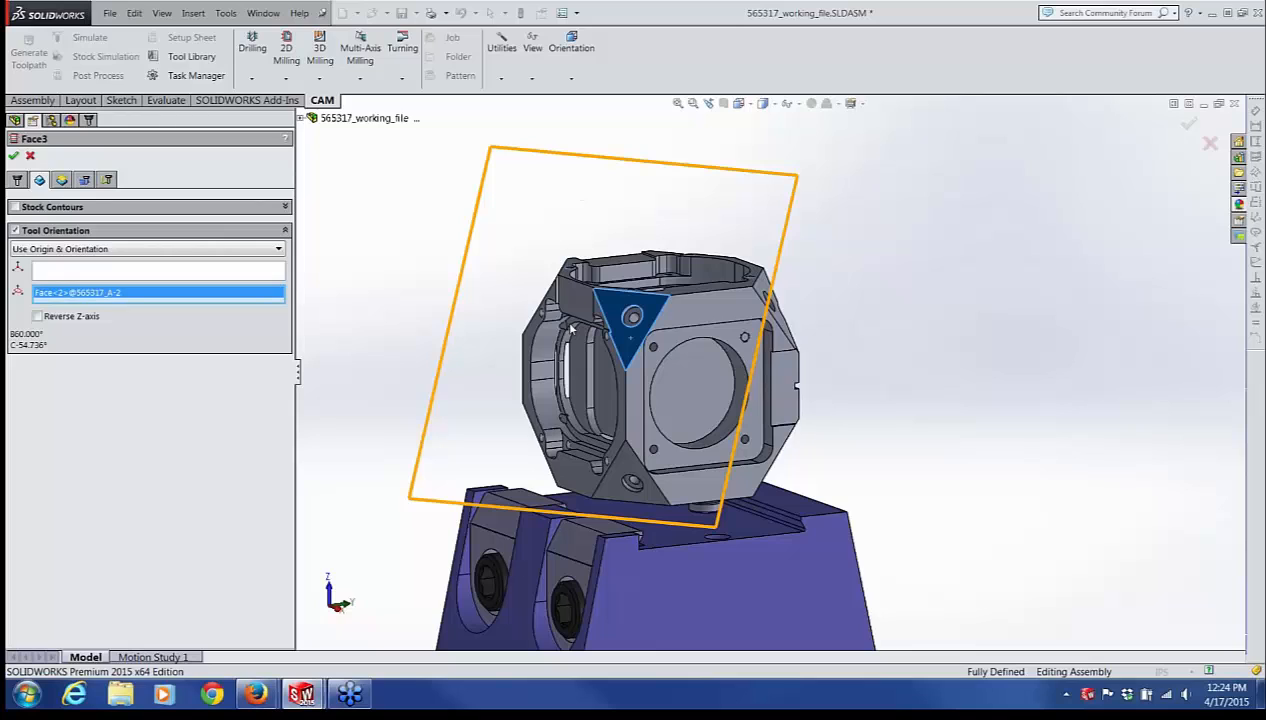
pyautogui.click(14, 207)
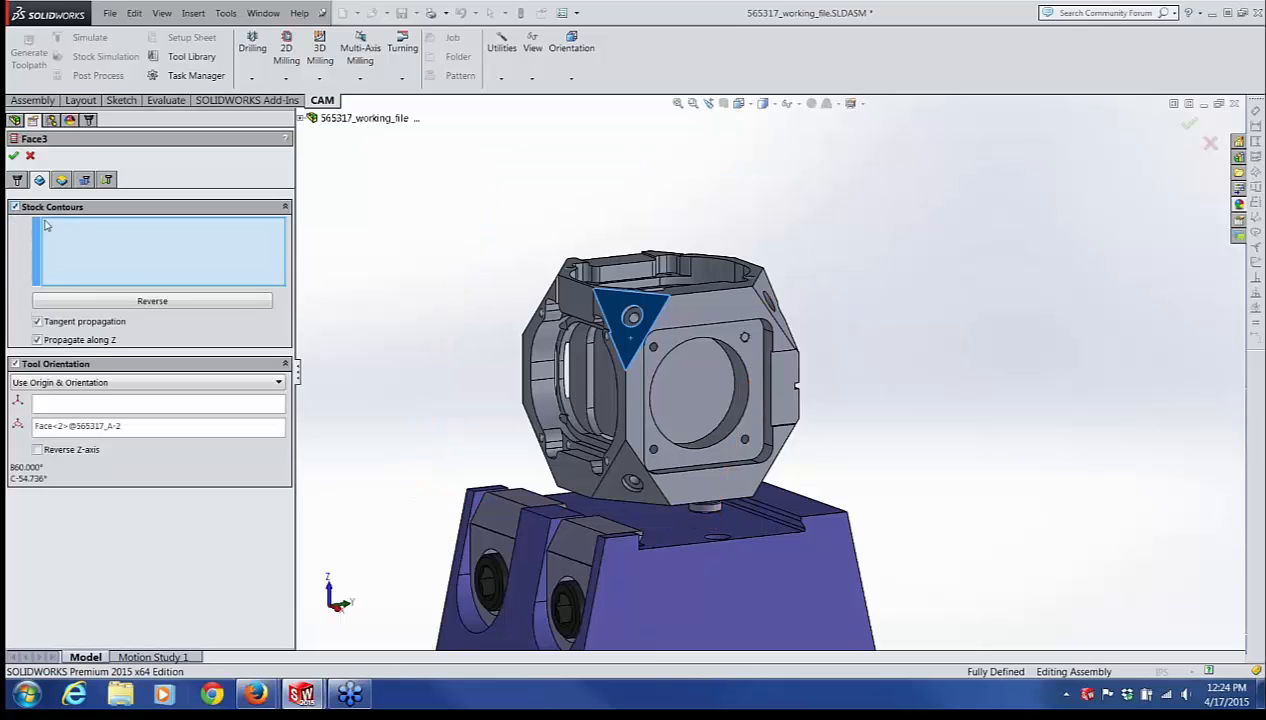
pyautogui.click(667, 310)
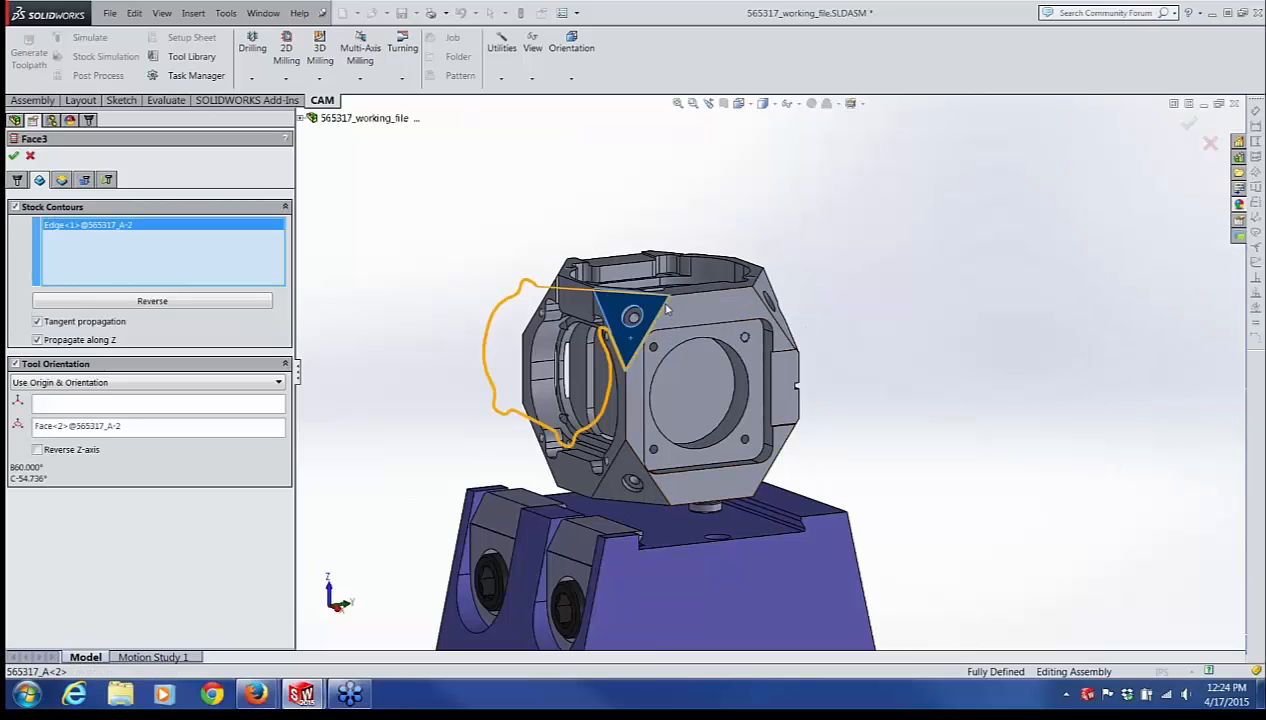
pyautogui.click(608, 330)
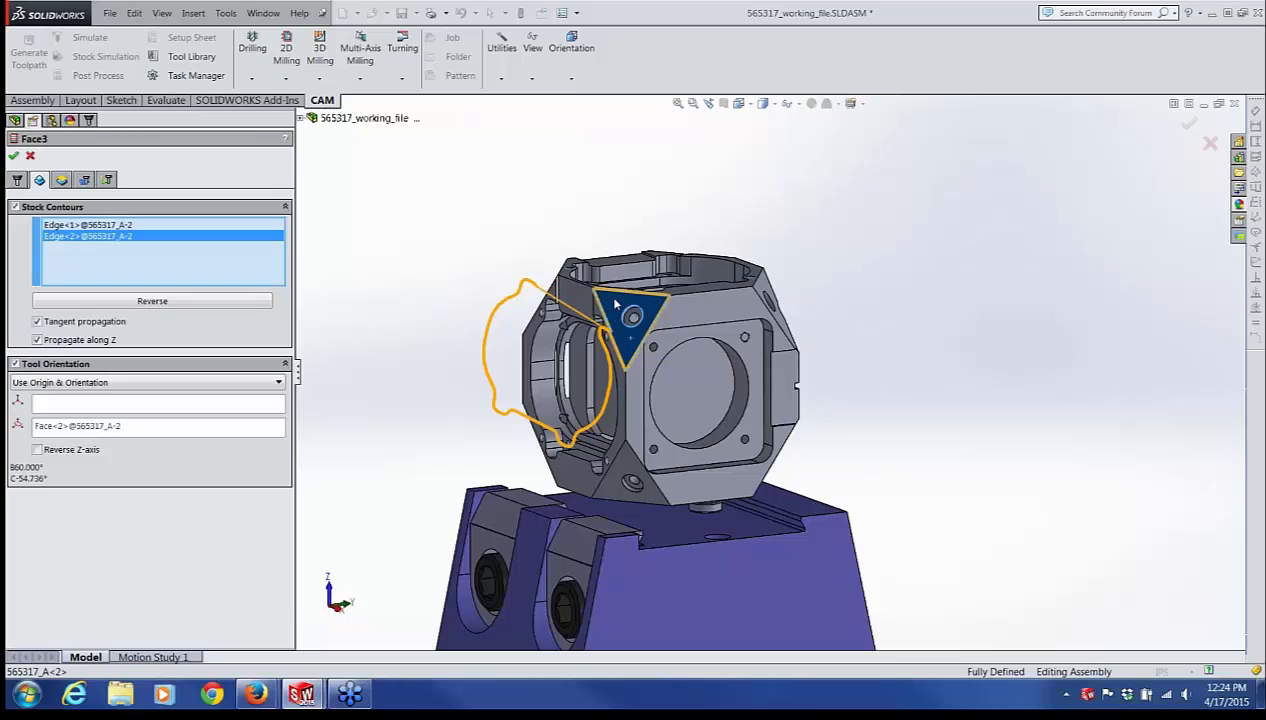
pyautogui.click(617, 296)
pyautogui.scroll(-4, 625, 305)
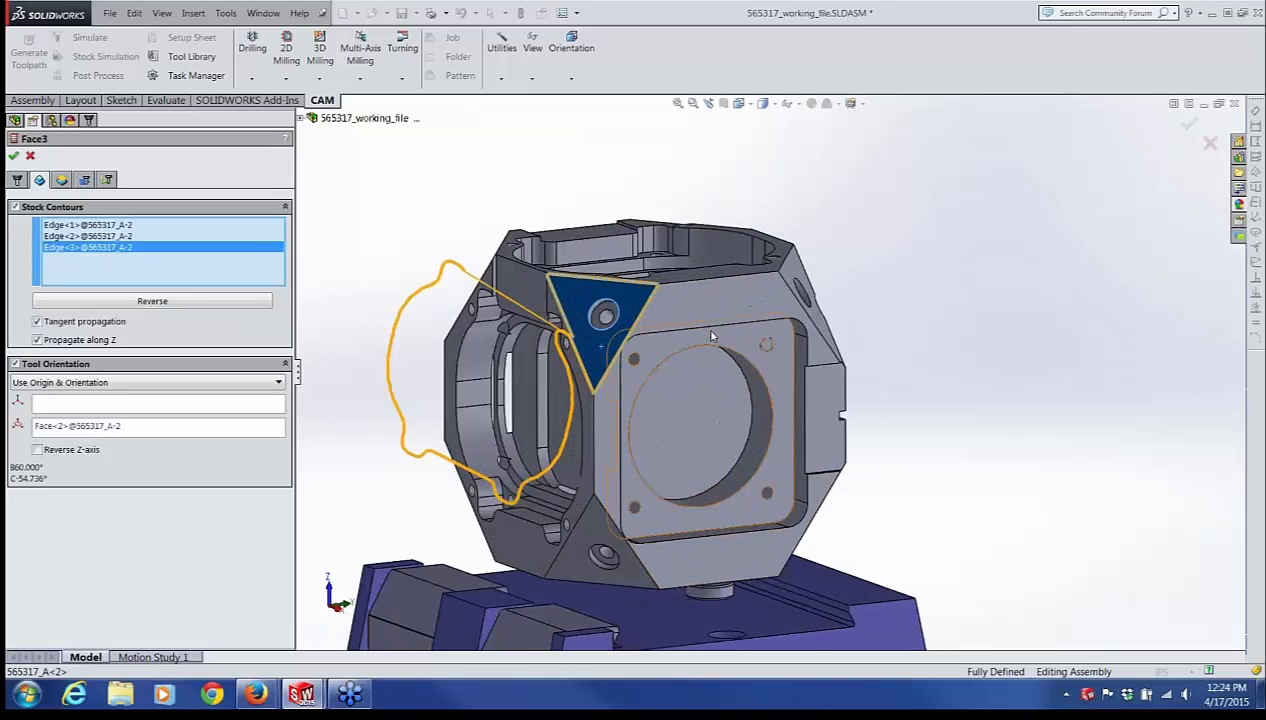
pyautogui.scroll(-1, 633, 318)
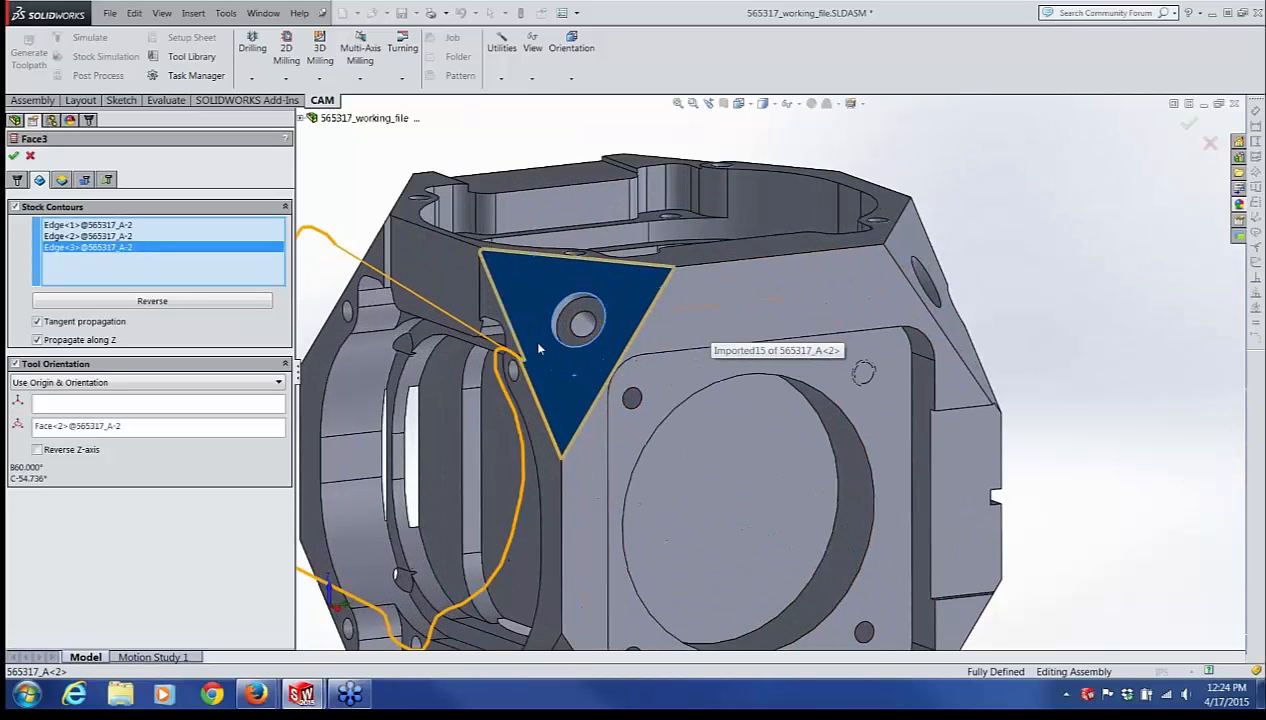
pyautogui.rightClick(183, 237)
pyautogui.click(215, 240)
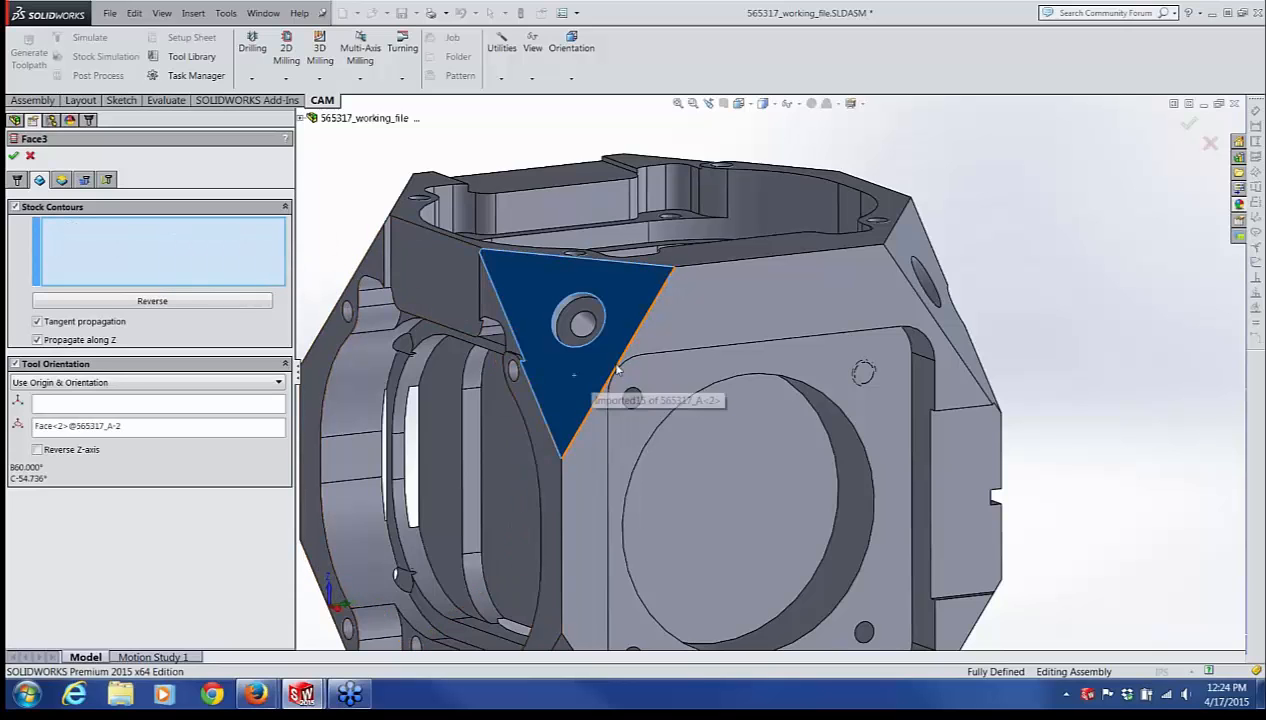
# Step: Select the triangular corner face's outer edges, including the short notch edge, as the stock contour and accept the Face operation
pyautogui.click(659, 304)
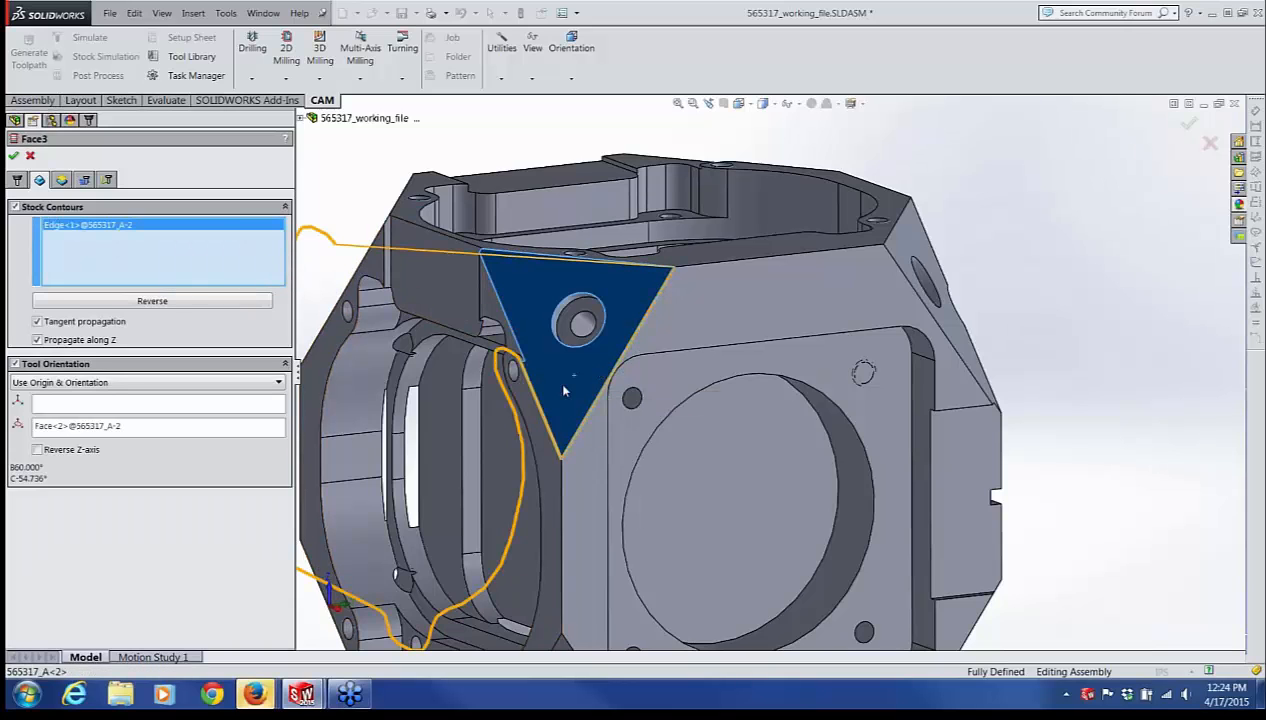
pyautogui.click(533, 393)
pyautogui.scroll(-5, 533, 393)
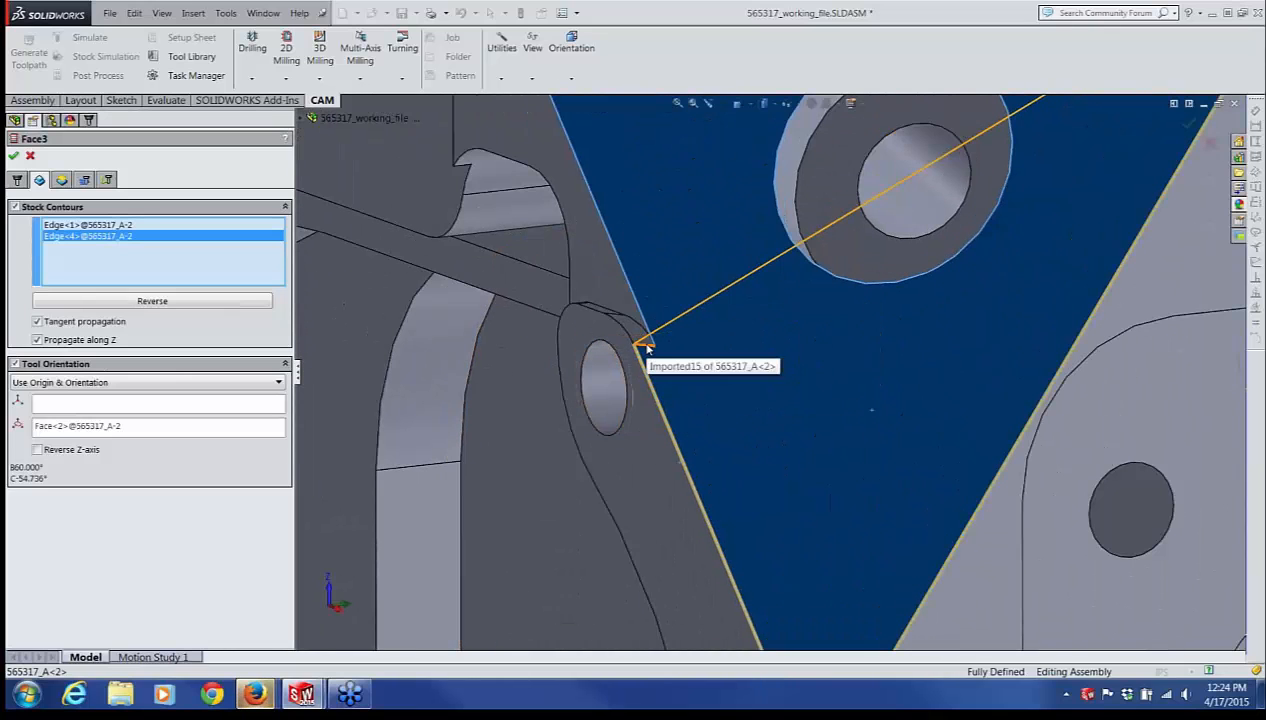
pyautogui.click(644, 341)
pyautogui.click(635, 306)
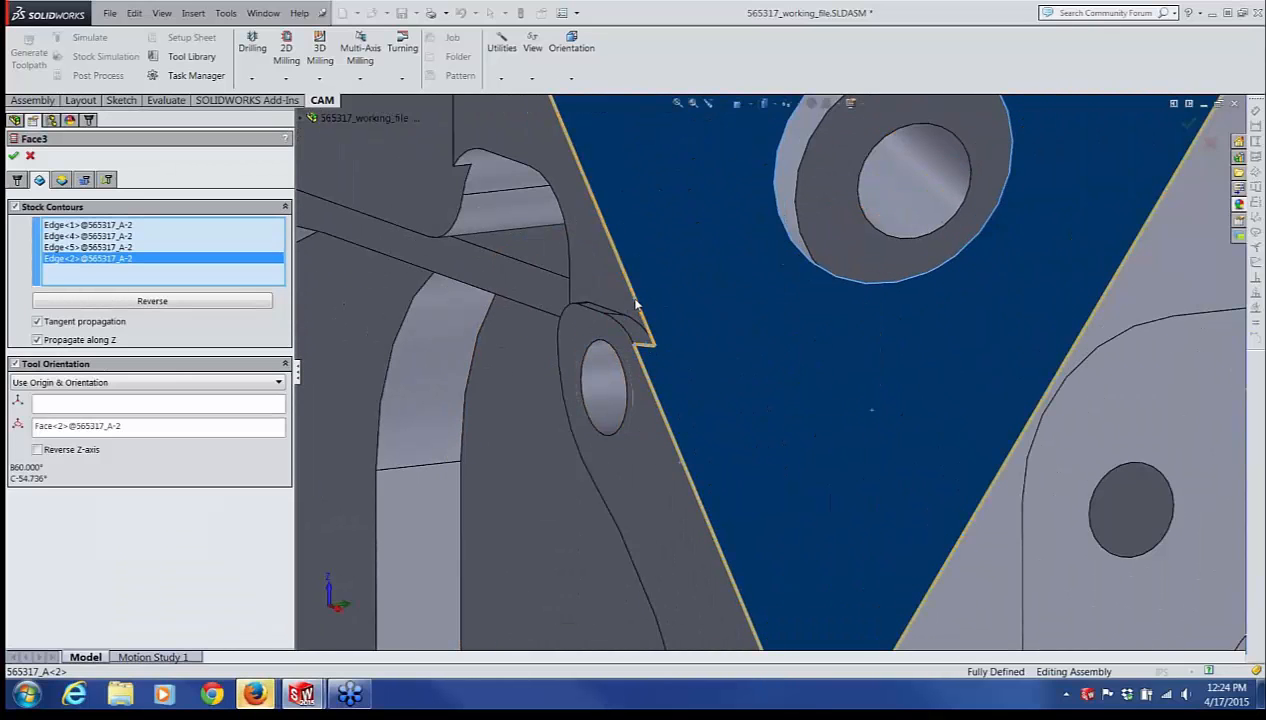
pyautogui.scroll(5, 634, 306)
pyautogui.scroll(5, 830, 300)
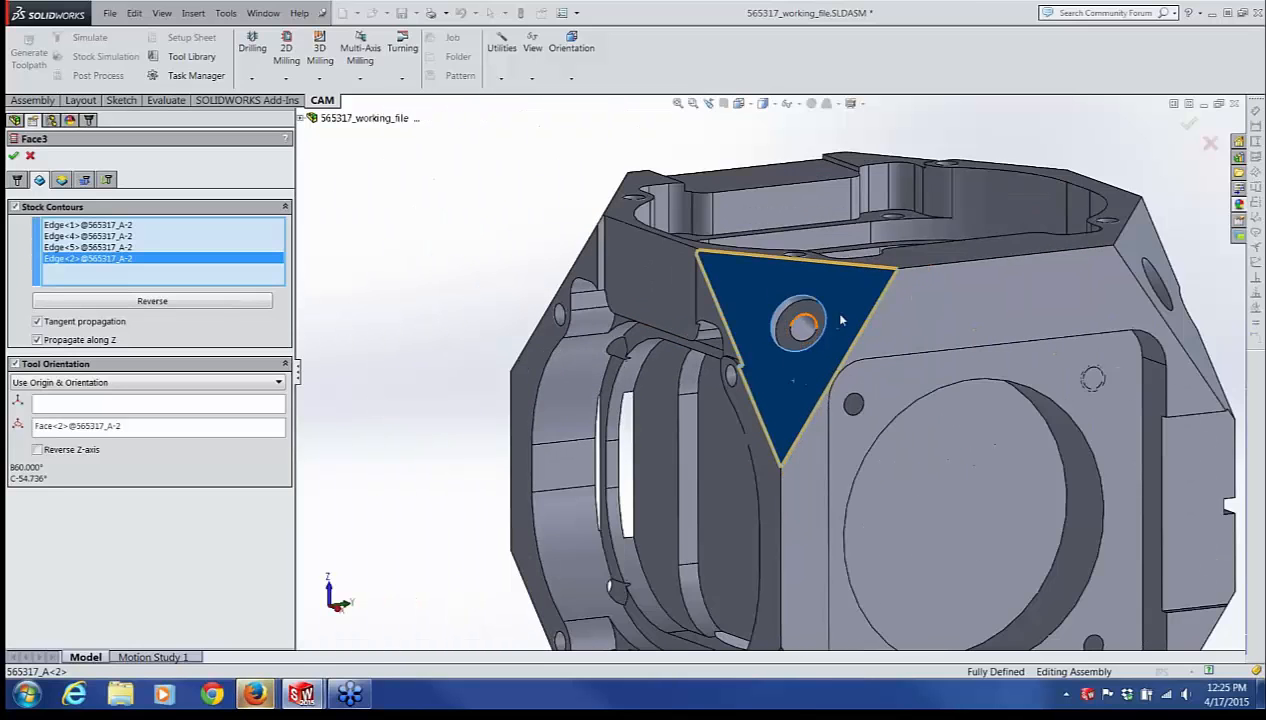
pyautogui.scroll(-2, 967, 277)
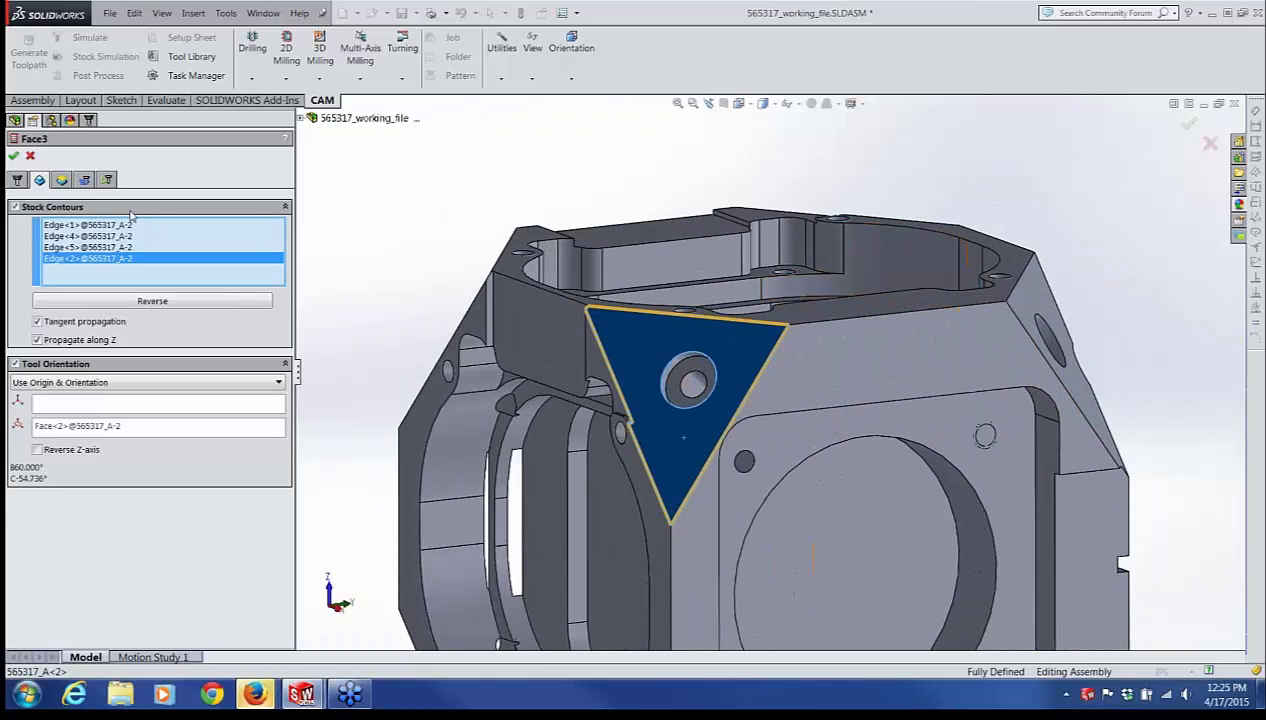
pyautogui.click(14, 158)
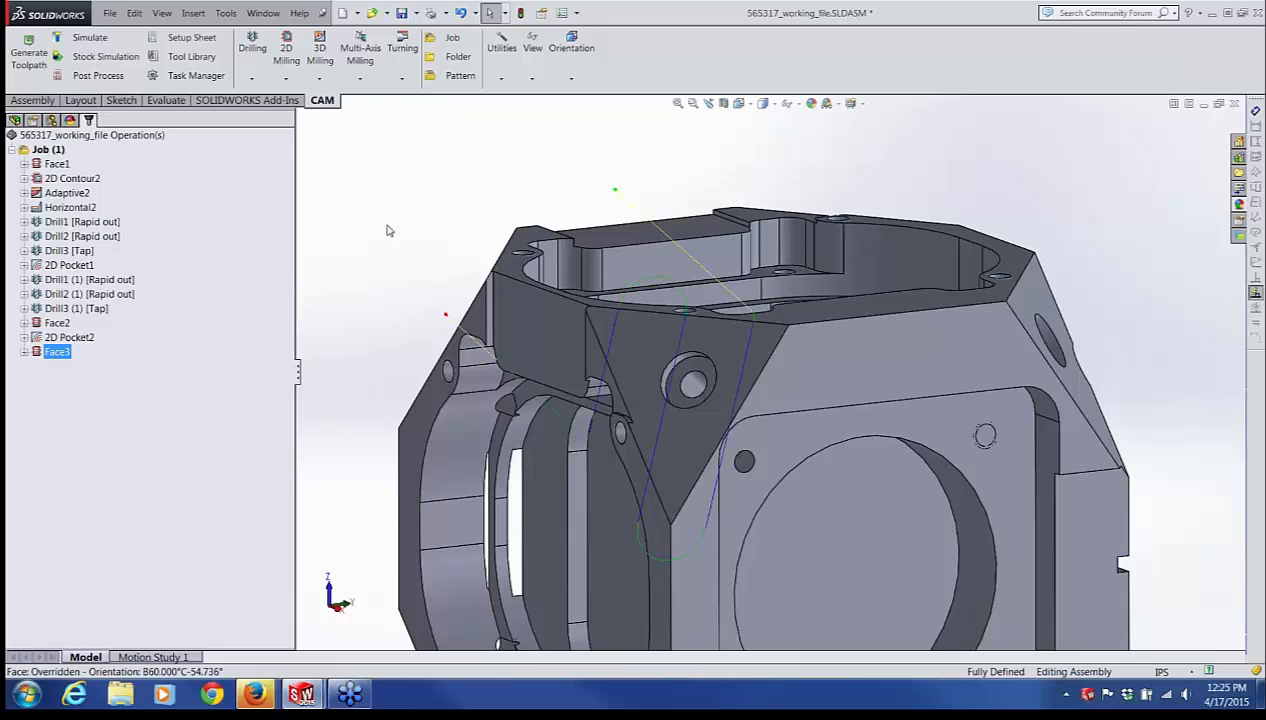
# Step: Edit the Face3 operation and set its pass direction to 90 degrees
pyautogui.click(426, 233)
pyautogui.scroll(4, 429, 236)
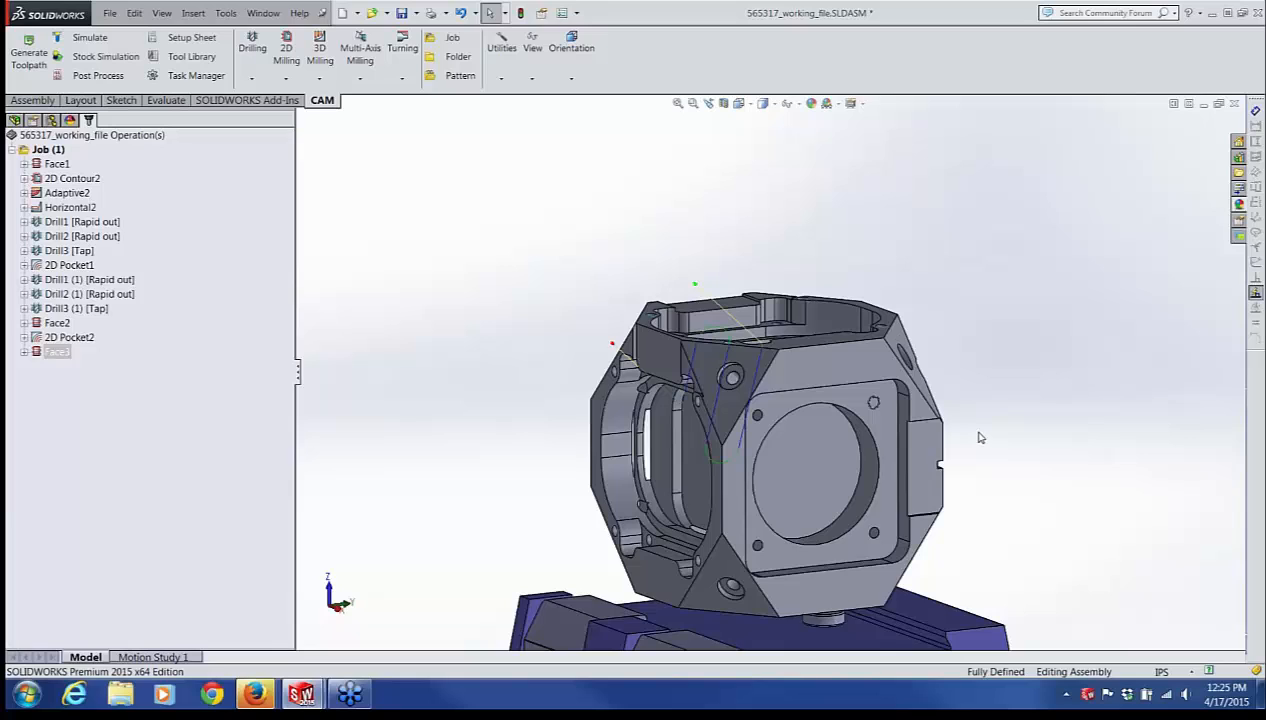
pyautogui.scroll(-1, 980, 437)
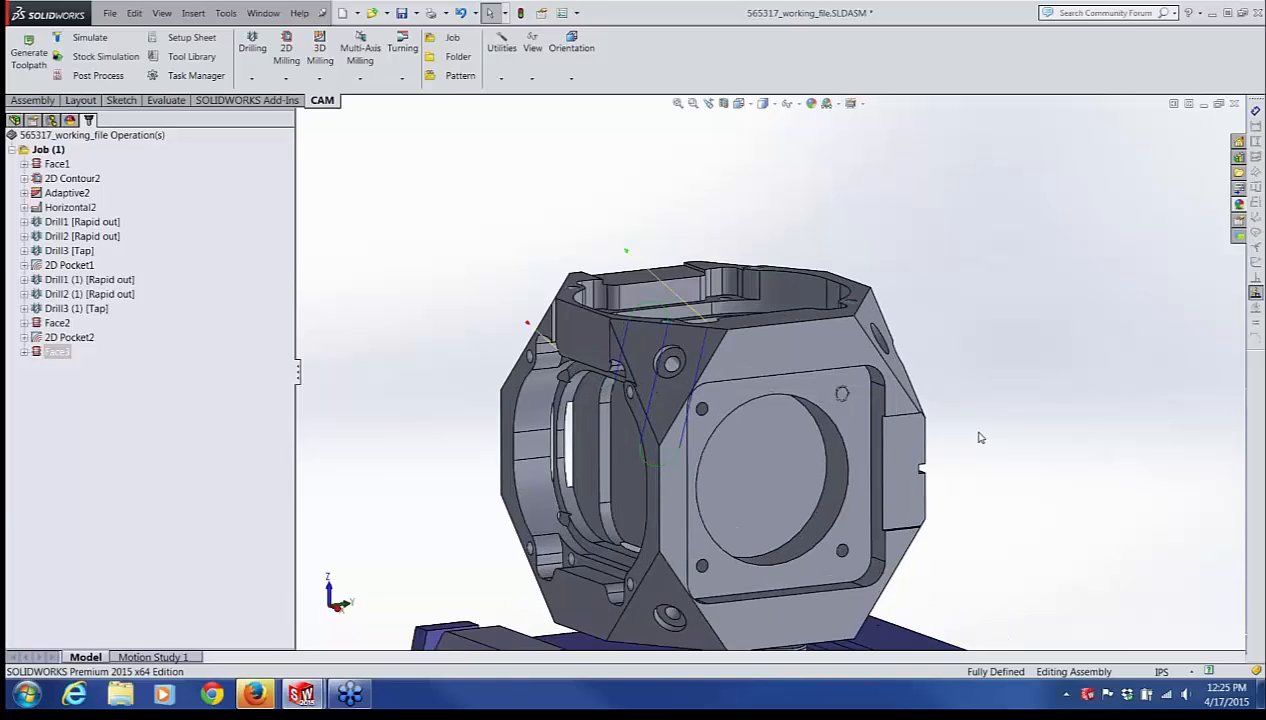
pyautogui.rightClick(36, 354)
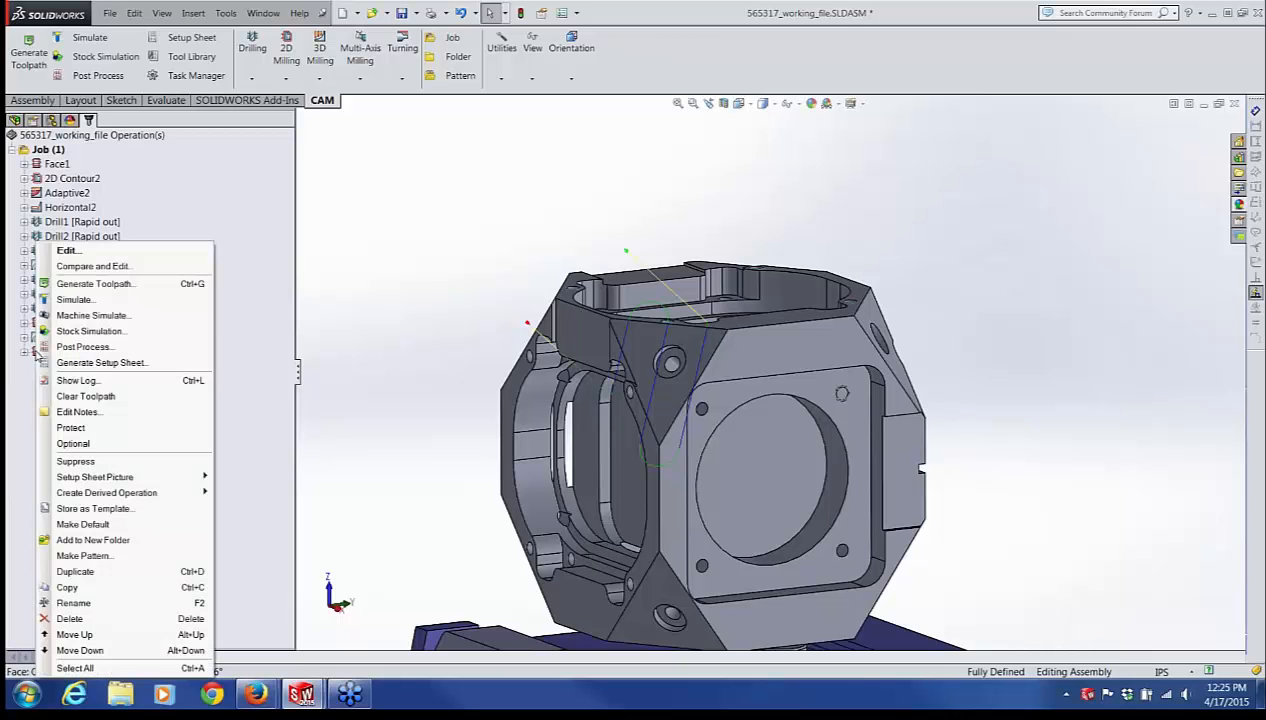
pyautogui.click(86, 256)
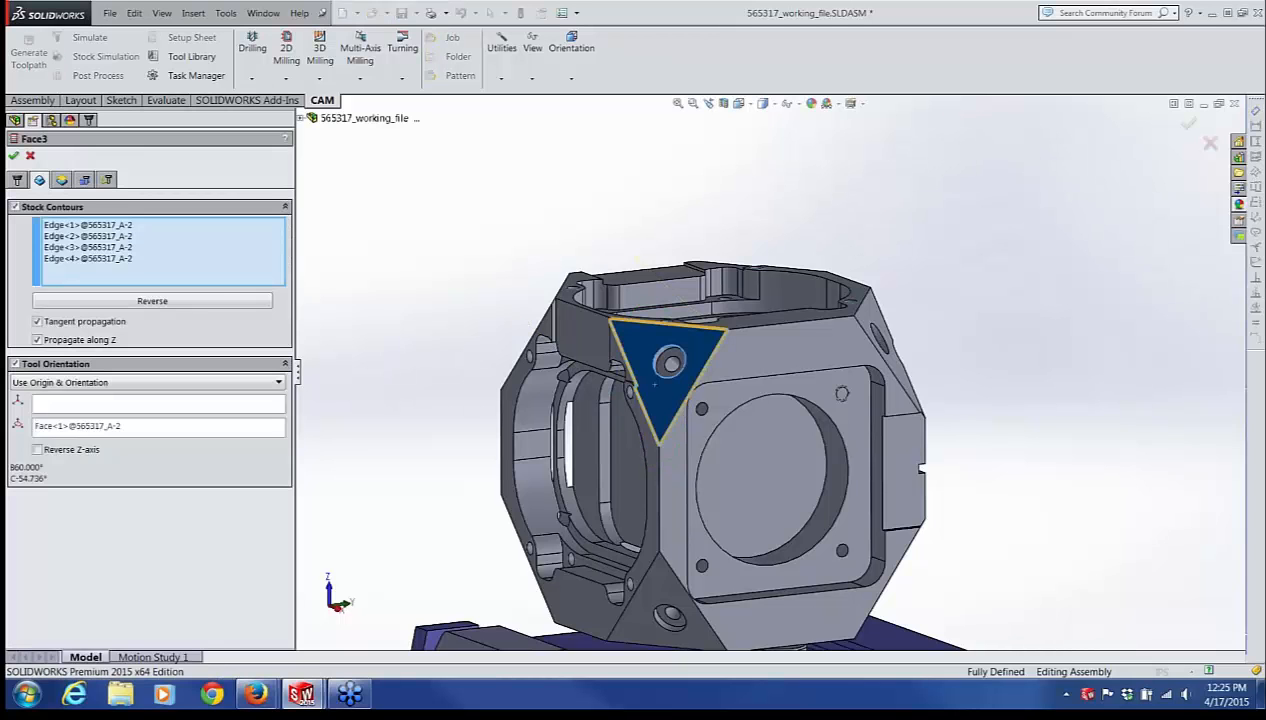
pyautogui.click(85, 180)
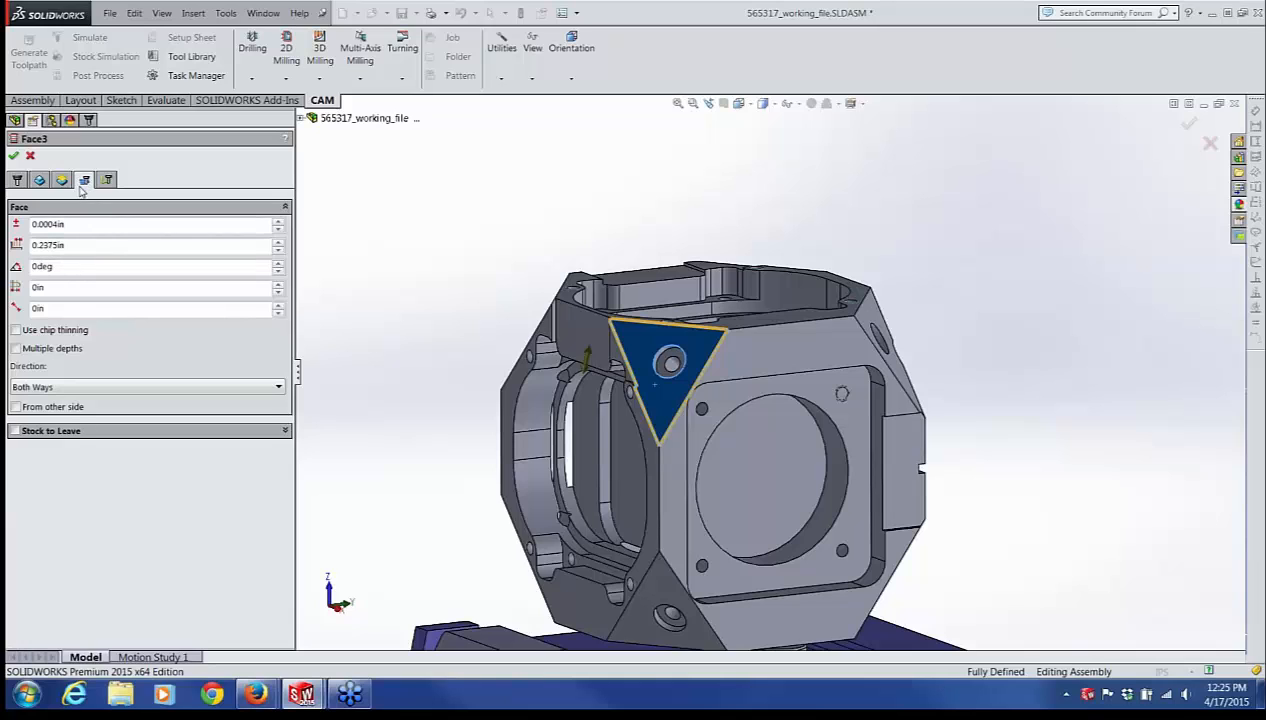
pyautogui.doubleClick(65, 266)
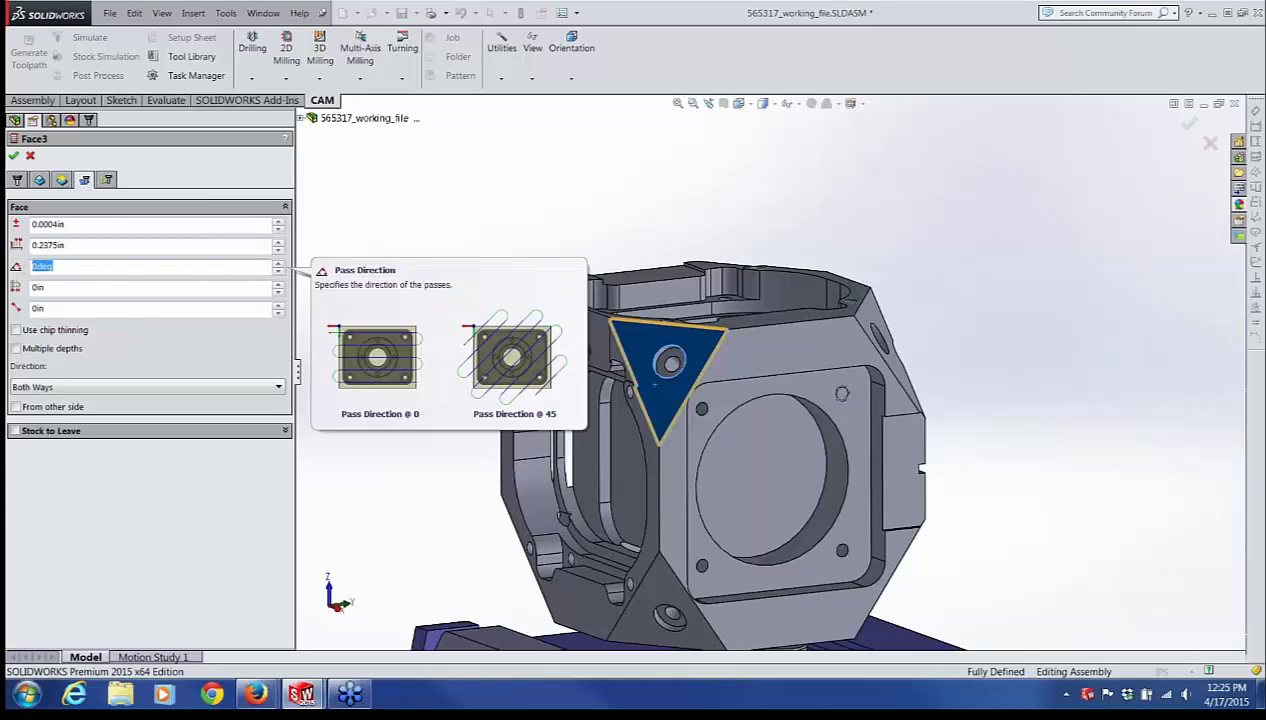
pyautogui.write('90')
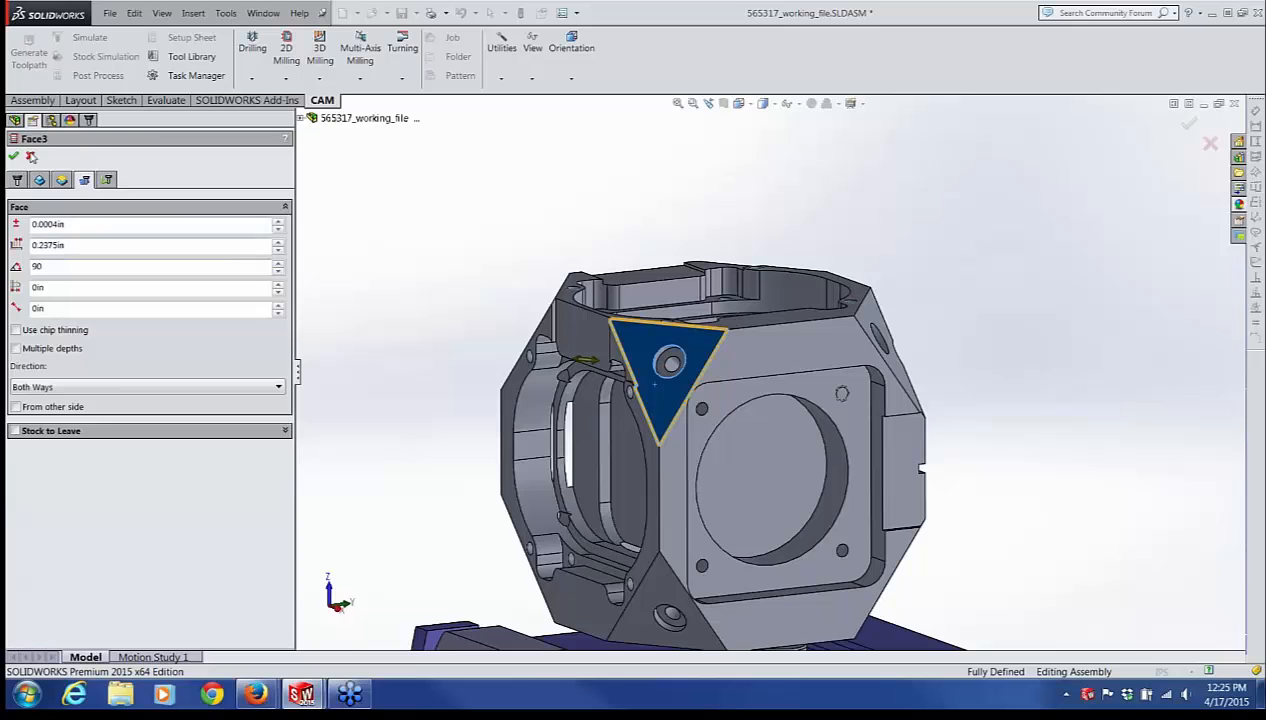
pyautogui.click(13, 156)
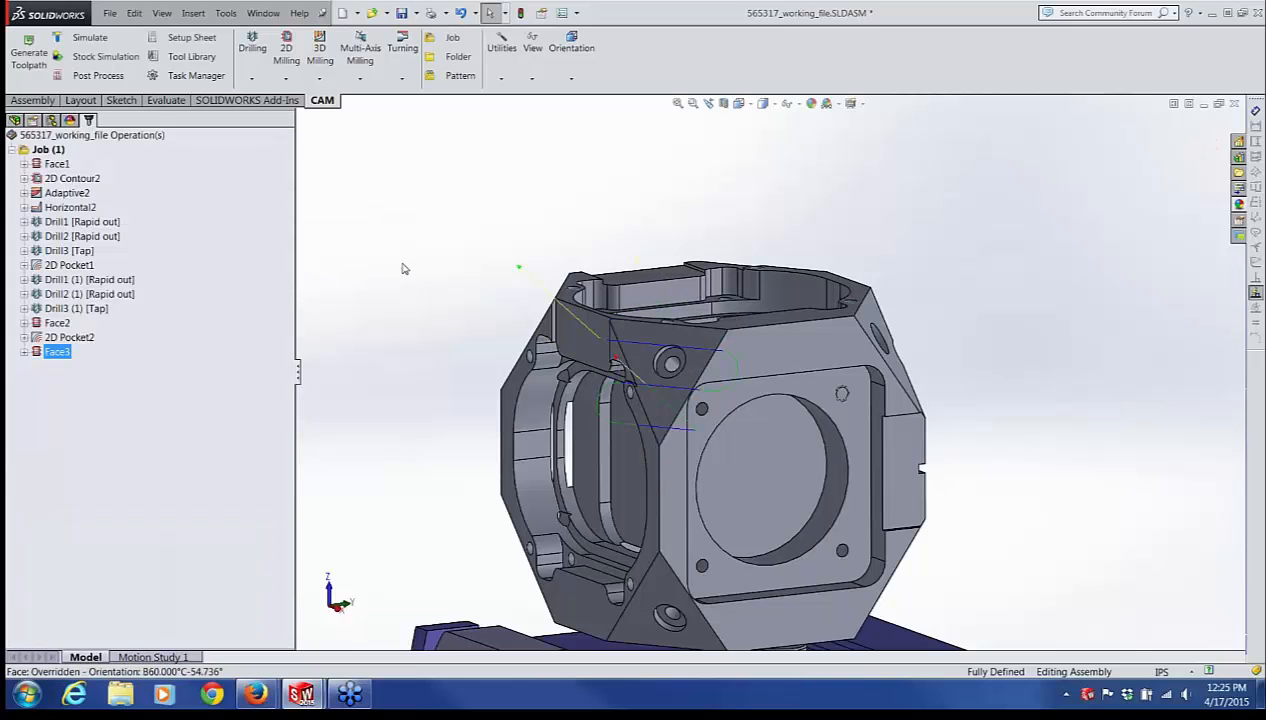
# Step: Simulate the Face3 toolpath at increased playback speed, check the tool and holder around the corner, and close the simulation
pyautogui.click(89, 39)
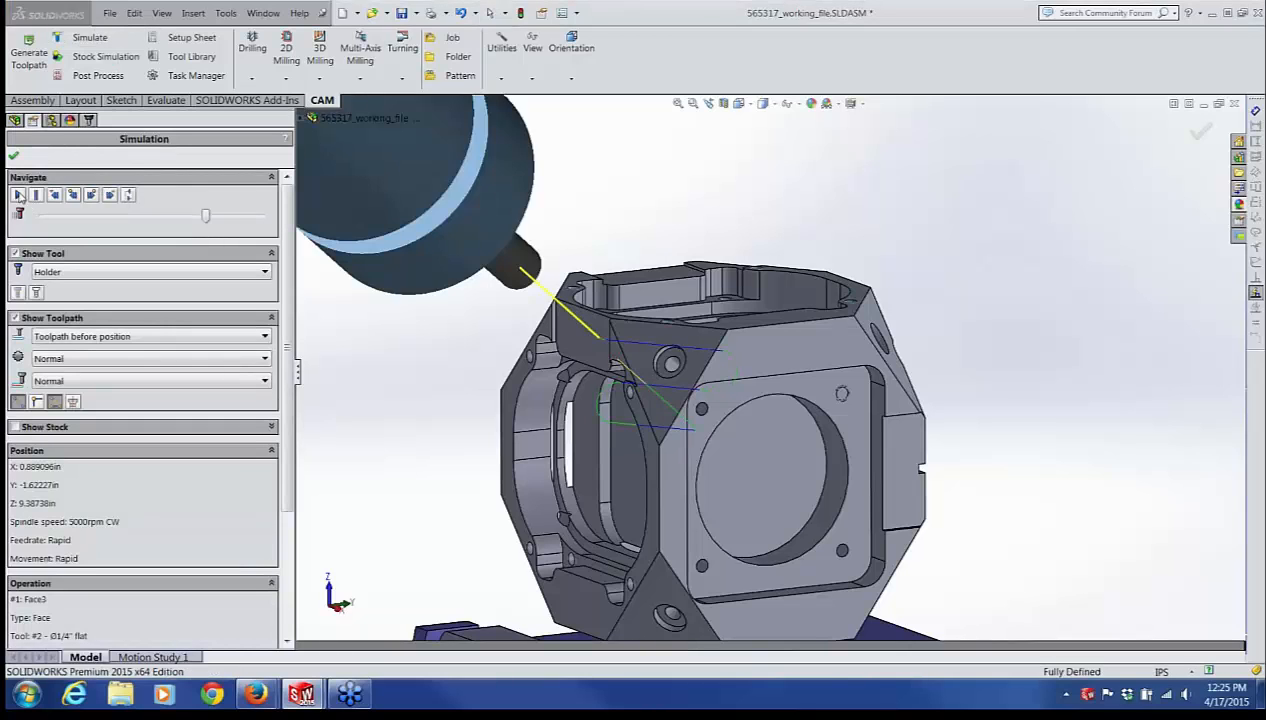
pyautogui.click(18, 195)
pyautogui.moveTo(205, 216); pyautogui.dragTo(233, 217)
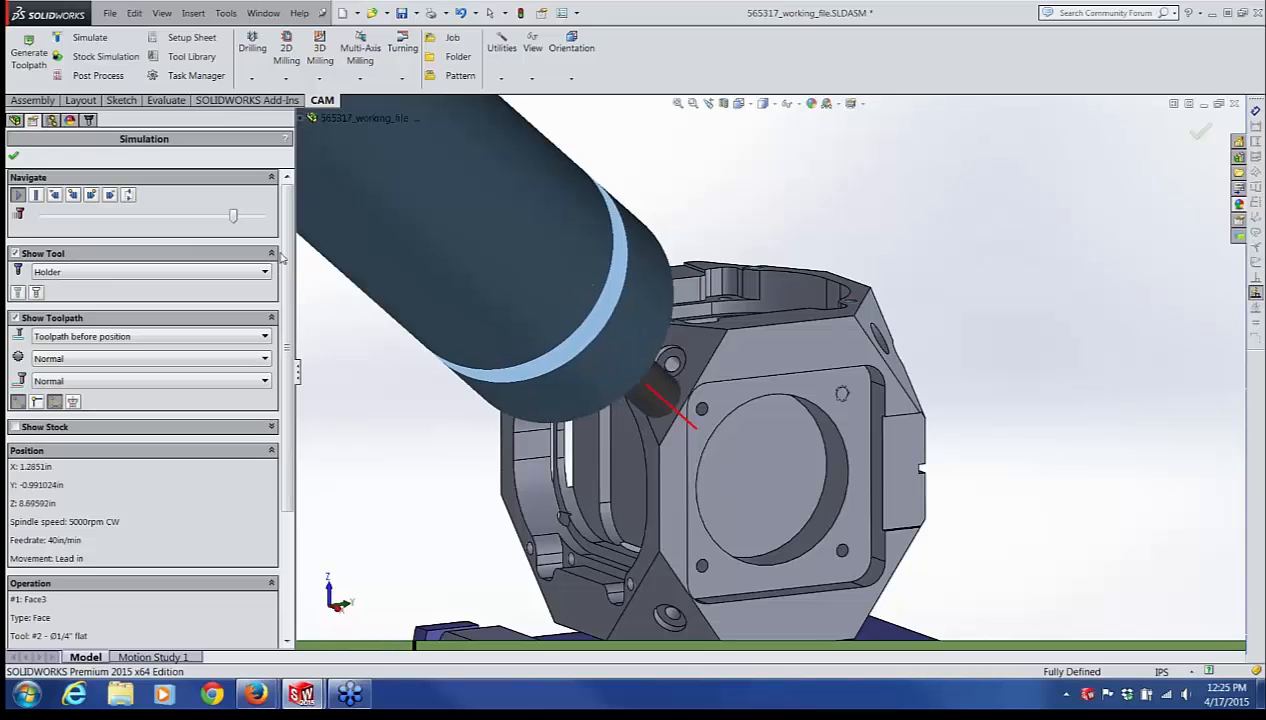
pyautogui.moveTo(440, 385); pyautogui.dragTo(498, 356, button='middle')
pyautogui.scroll(4, 500, 356)
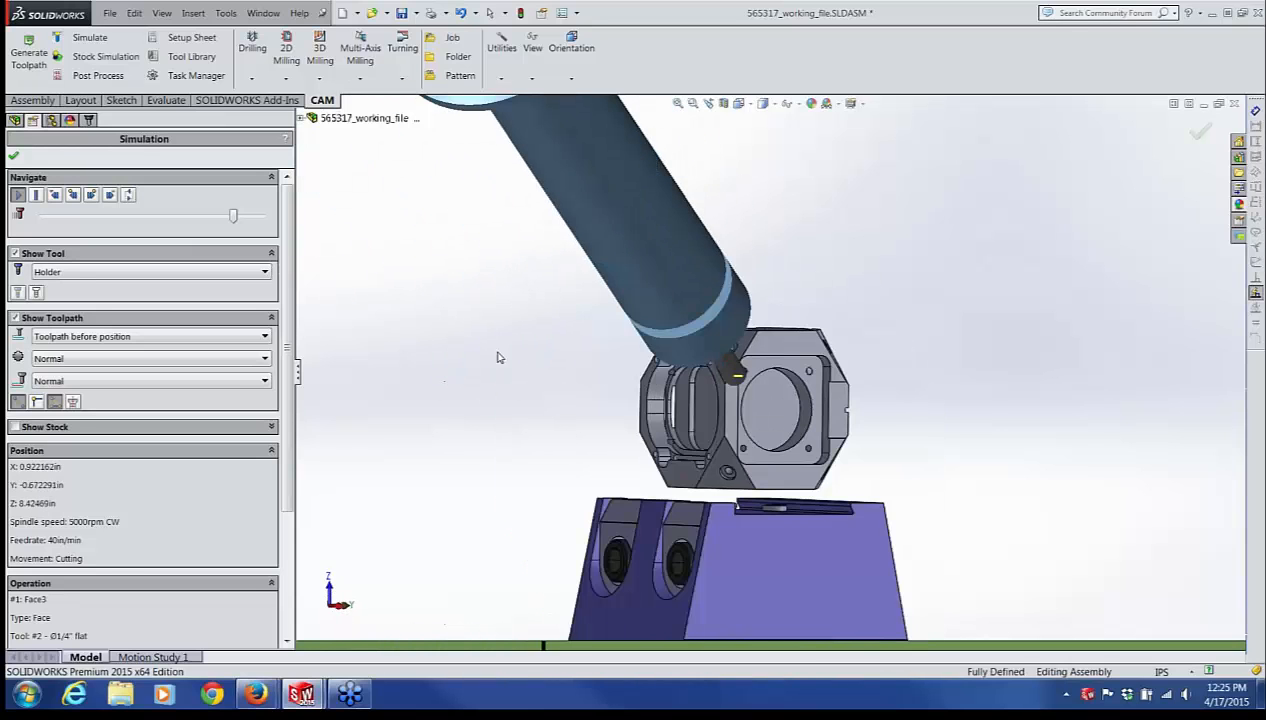
pyautogui.moveTo(233, 216); pyautogui.dragTo(248, 218)
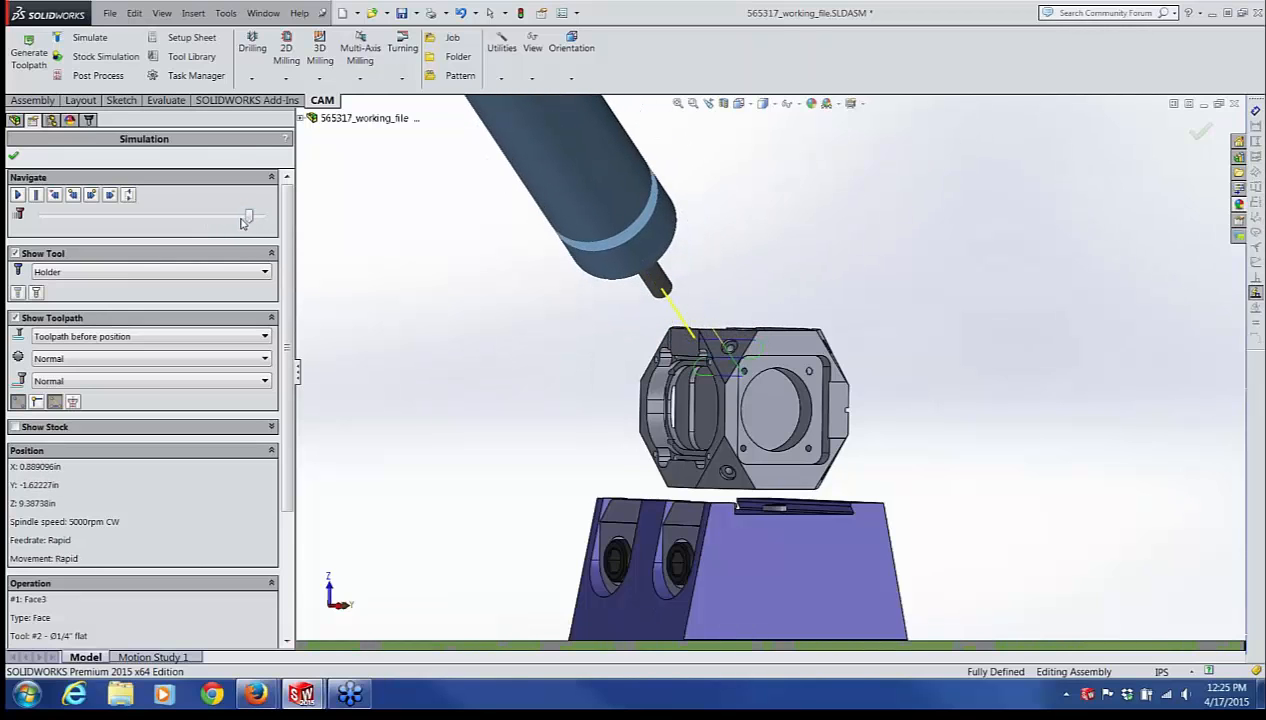
pyautogui.click(14, 158)
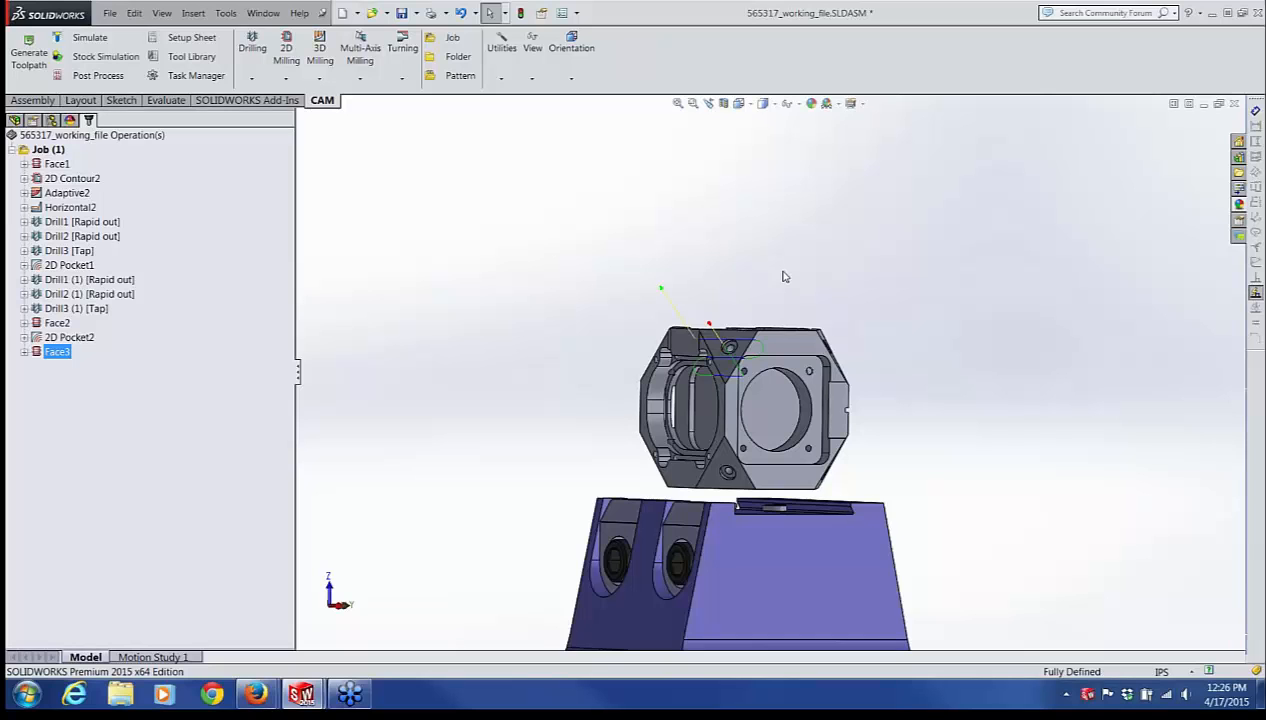
pyautogui.scroll(-5, 784, 277)
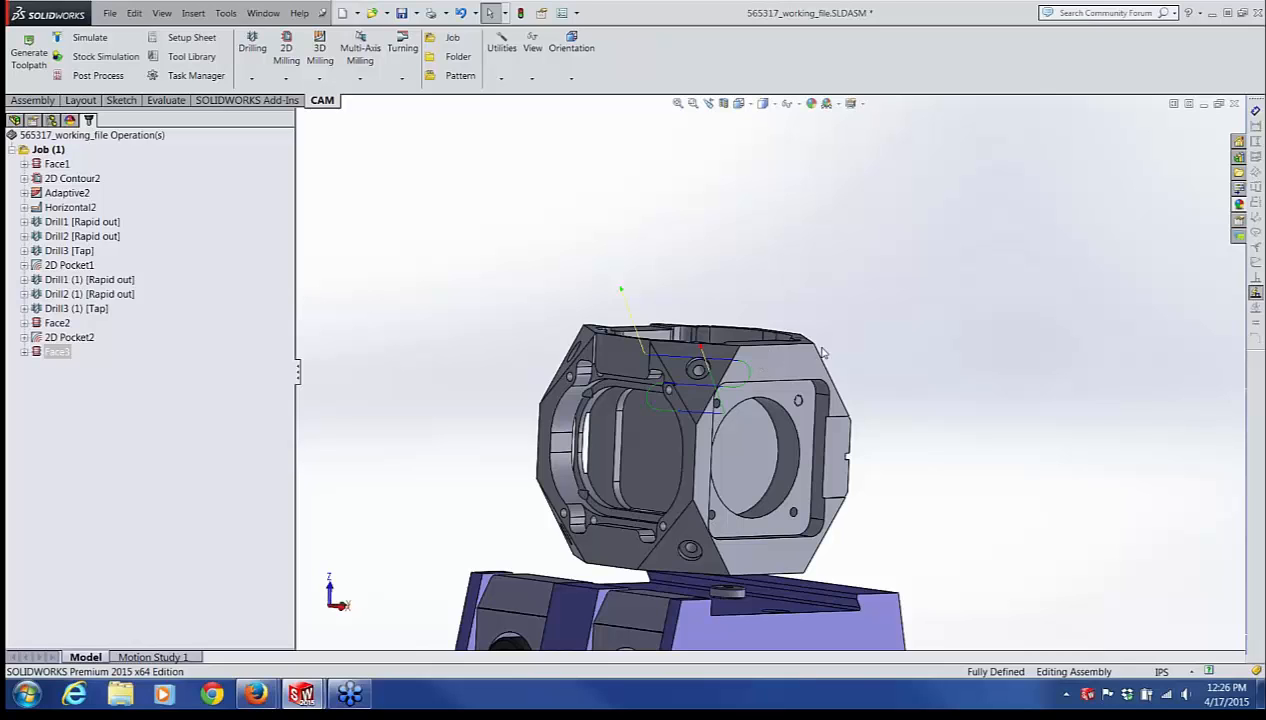
# Step: Measure the rim edge and the cylindrical wall of the counterbore in the triangular corner face
pyautogui.scroll(-1, 830, 362)
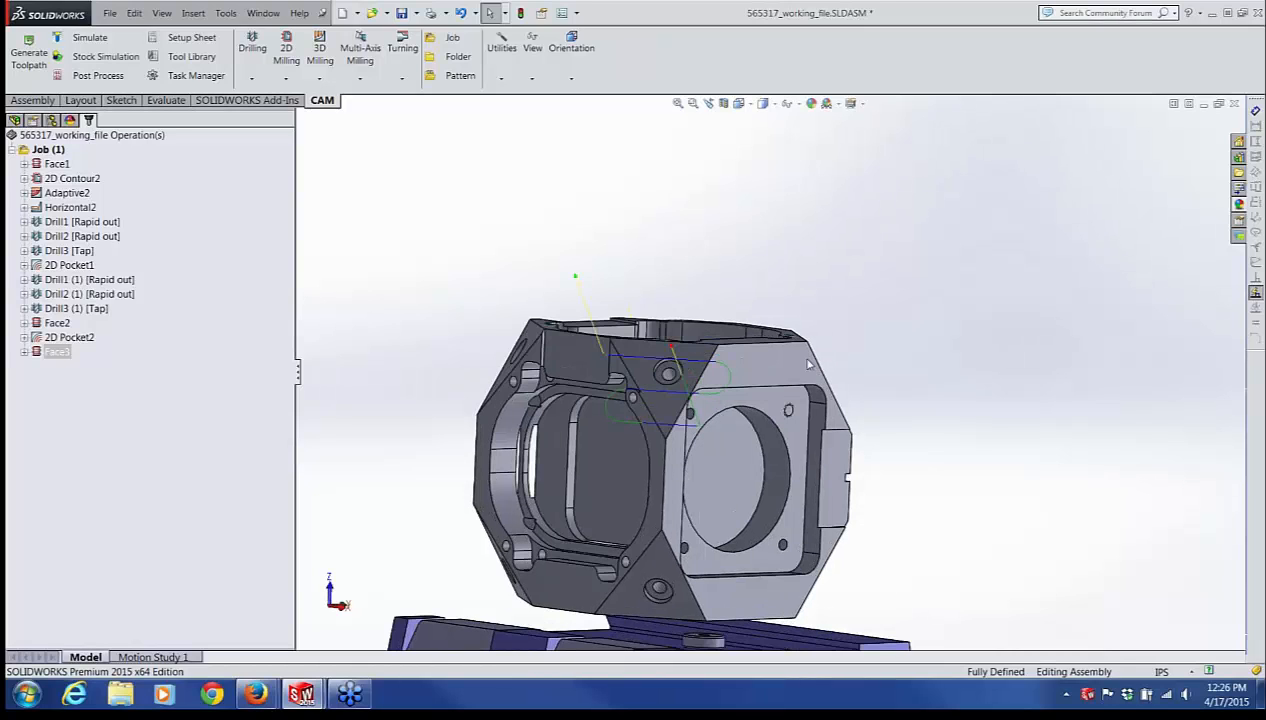
pyautogui.scroll(-1, 803, 366)
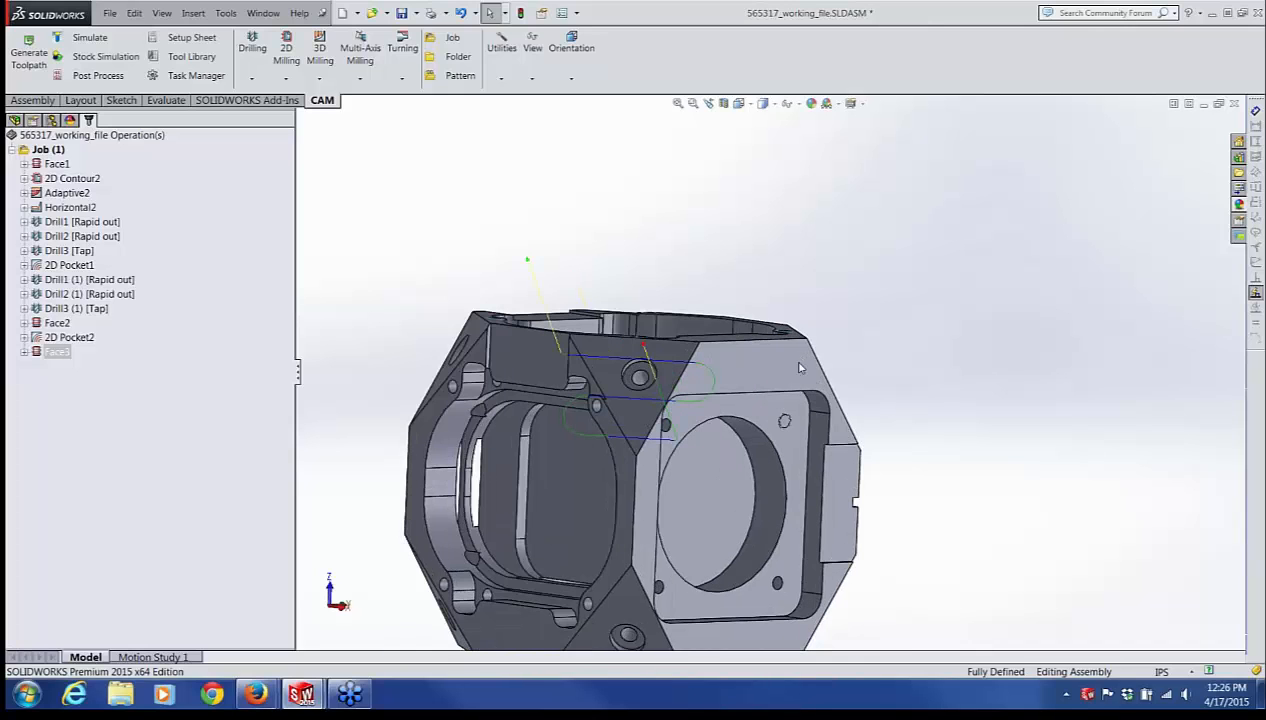
pyautogui.scroll(-2, 630, 369)
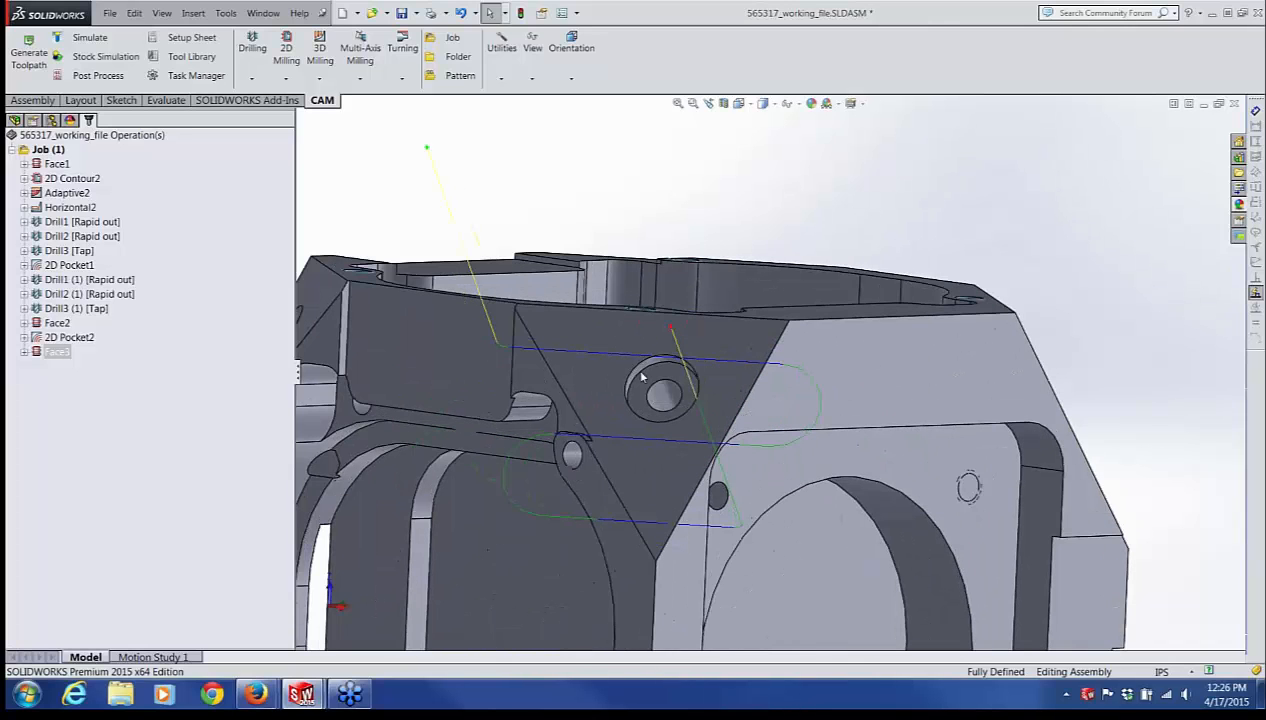
pyautogui.click(638, 370)
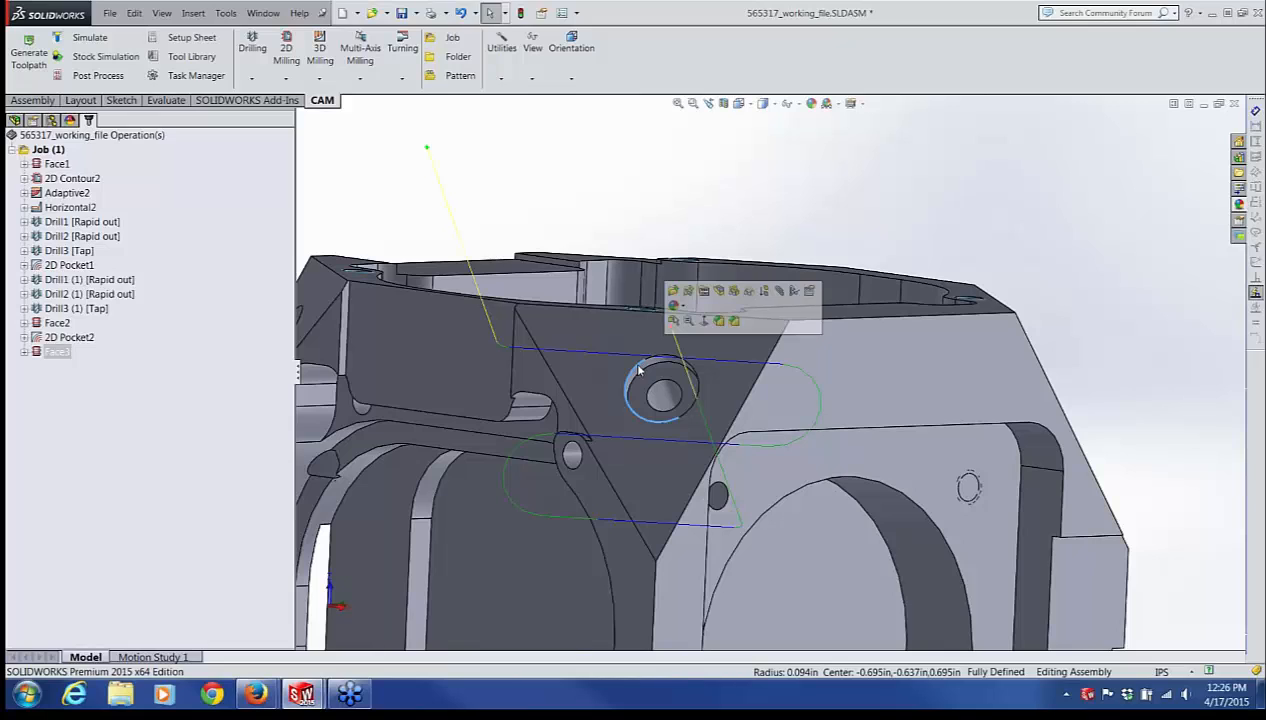
pyautogui.press('m')
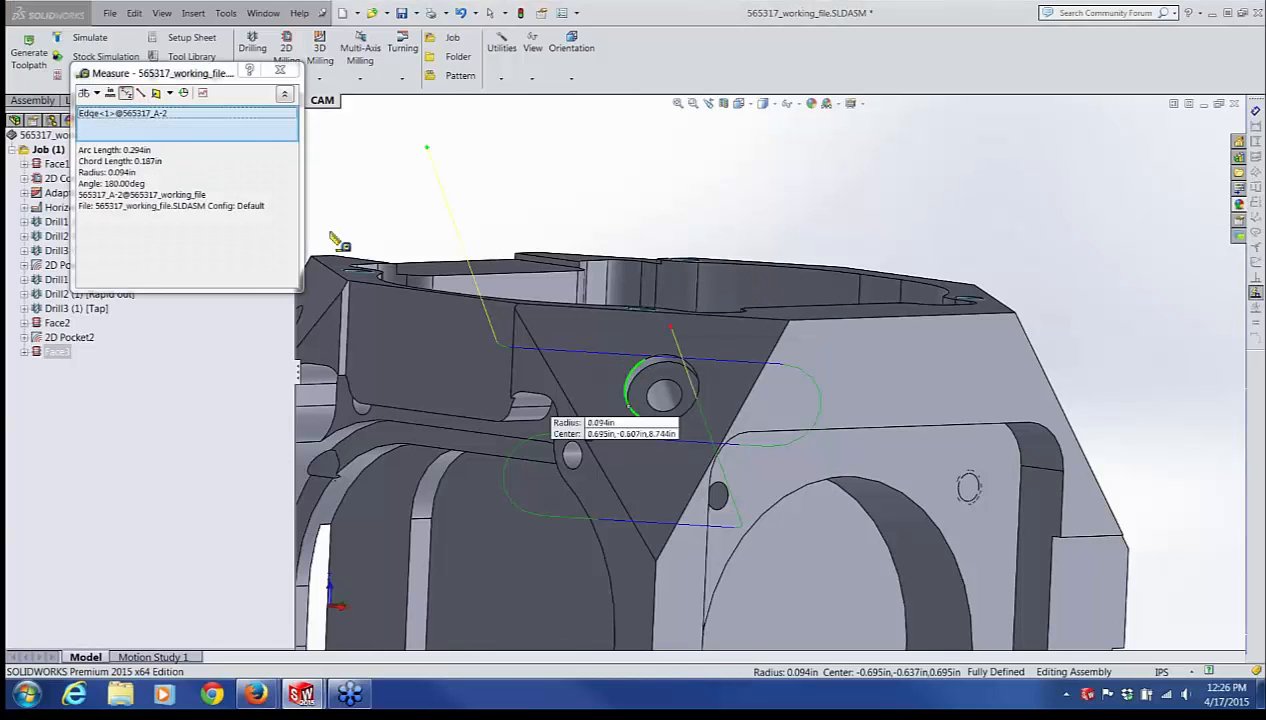
pyautogui.rightClick(250, 124)
pyautogui.click(285, 131)
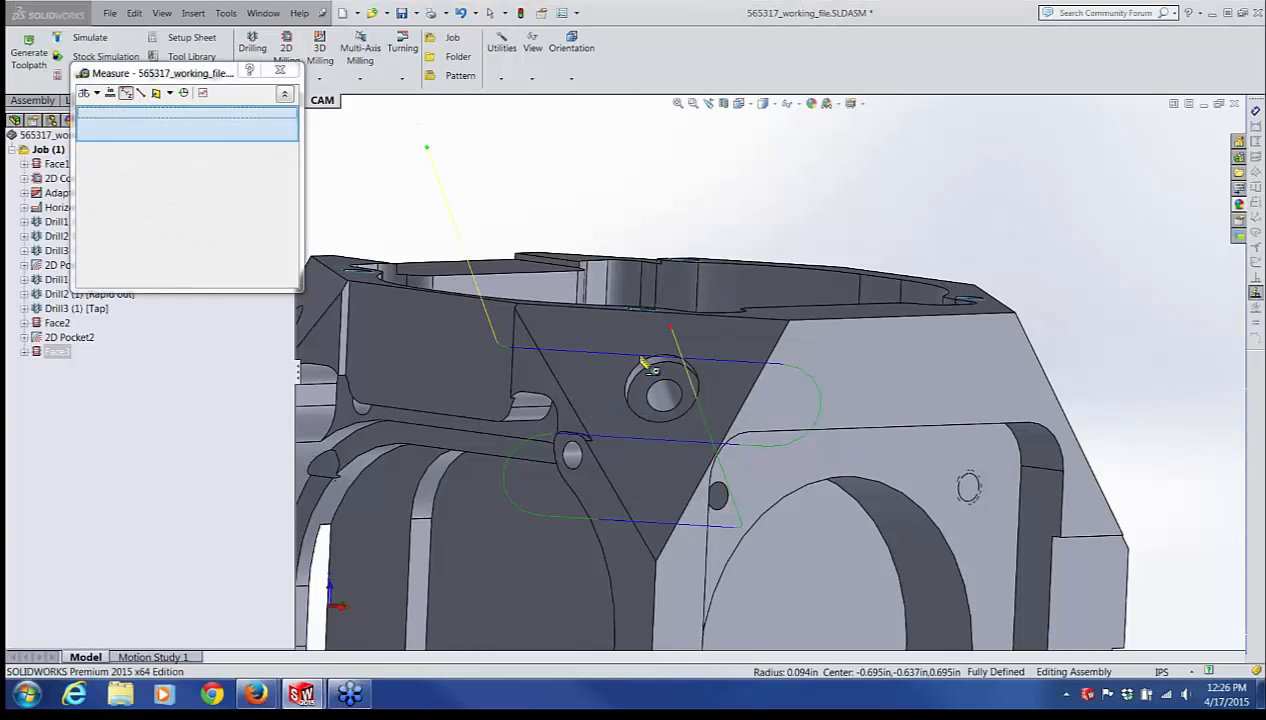
pyautogui.scroll(-6, 650, 366)
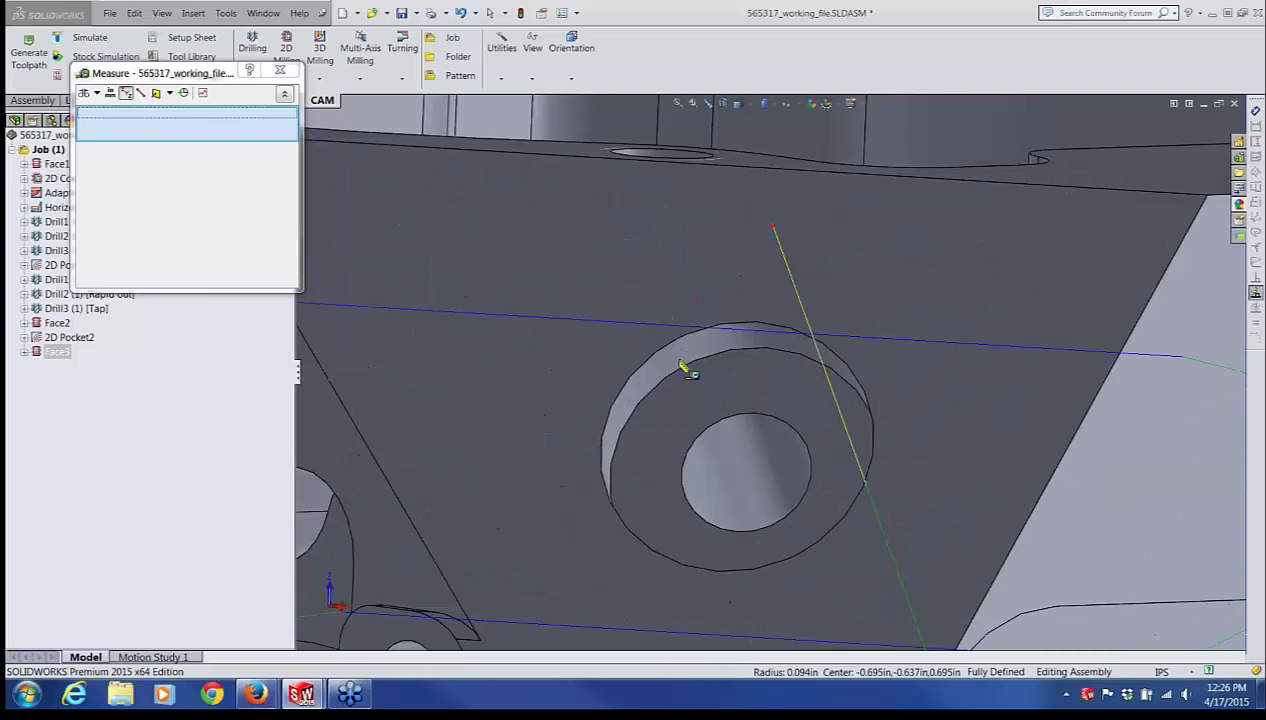
pyautogui.click(684, 360)
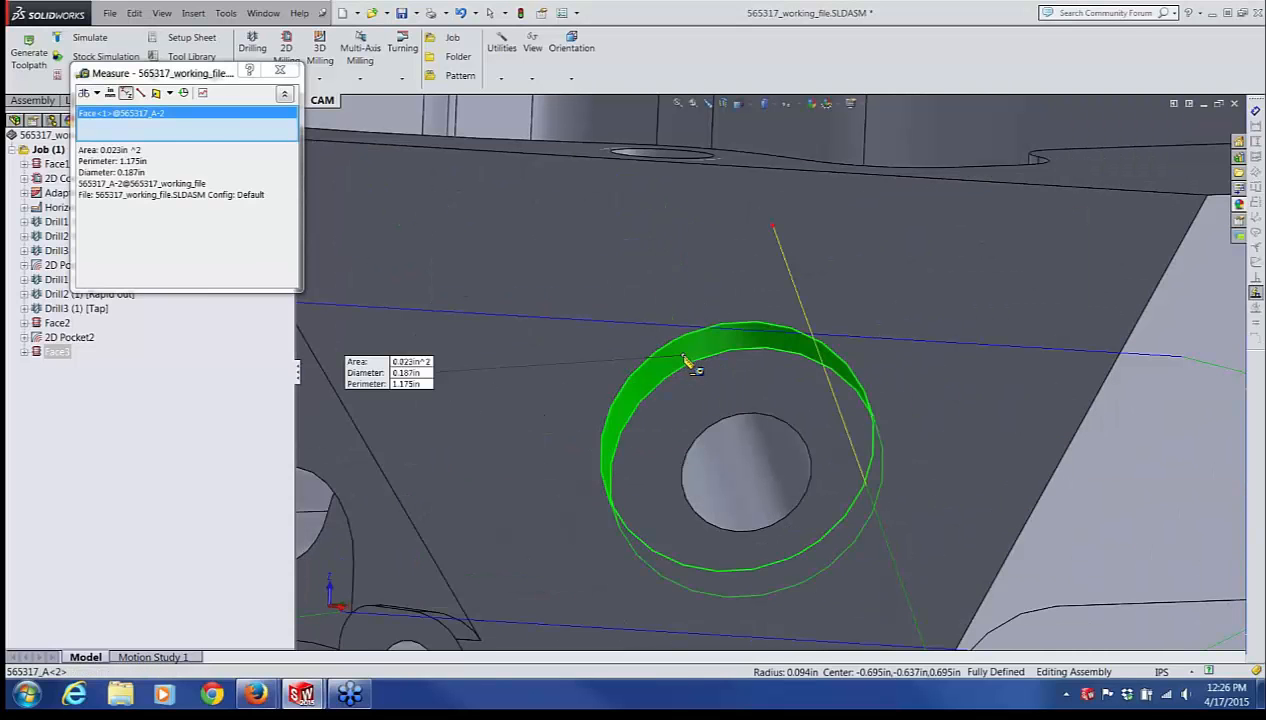
pyautogui.click(280, 70)
pyautogui.scroll(2, 660, 378)
pyautogui.scroll(6, 662, 379)
pyautogui.click(805, 234)
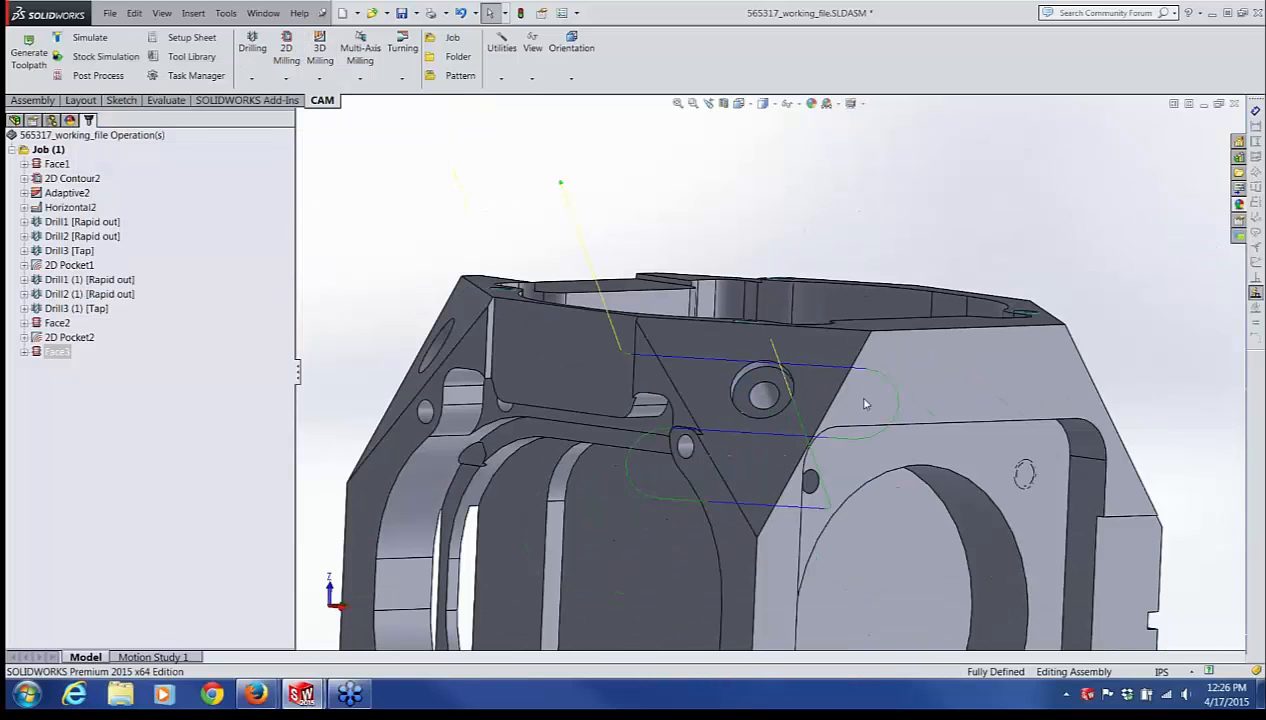
# Step: Create a 2D Pocket operation on the triangular corner face and assign tool #3, the 1/8" flat mill
pyautogui.scroll(-2, 866, 404)
pyautogui.scroll(3, 925, 346)
pyautogui.scroll(-2, 955, 352)
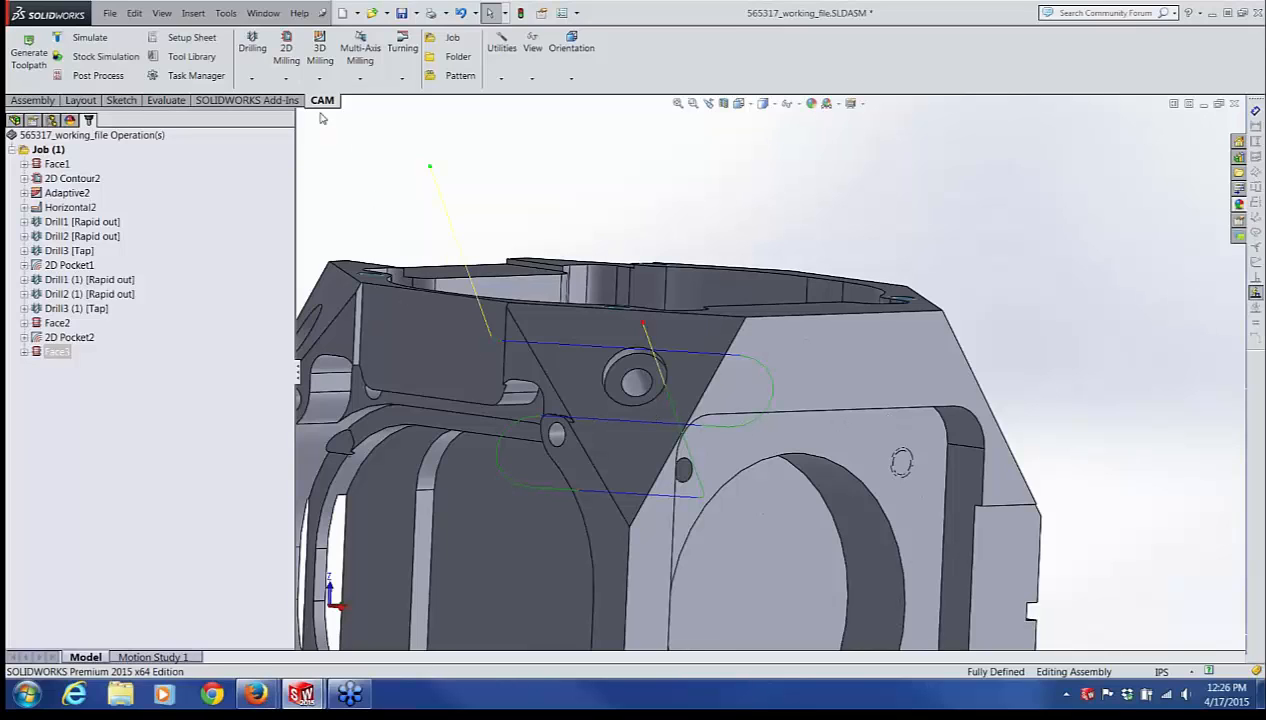
pyautogui.click(288, 60)
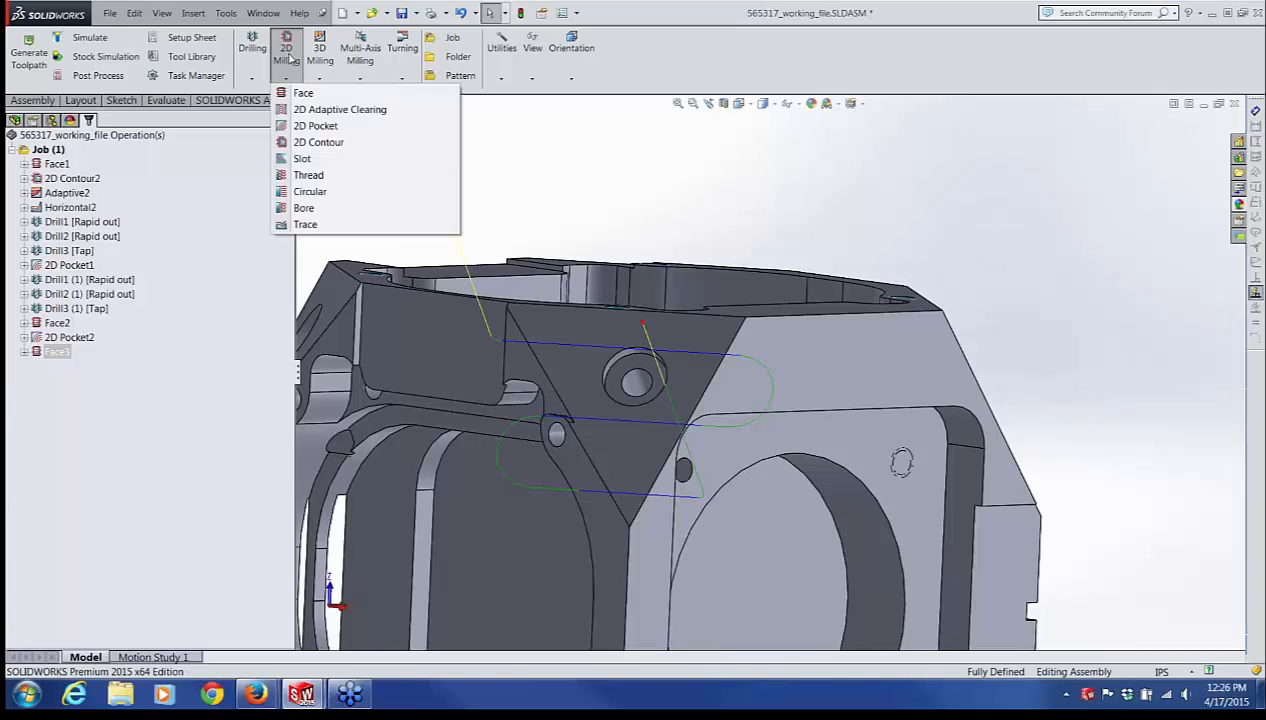
pyautogui.click(303, 126)
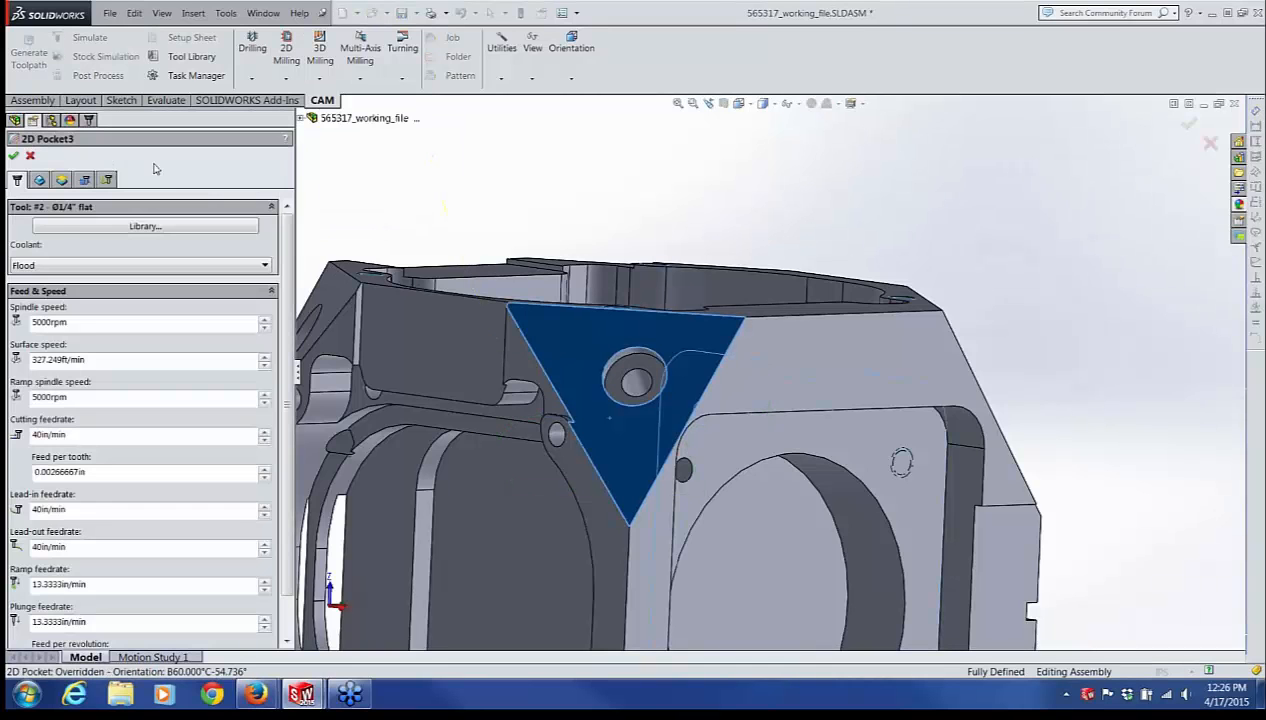
pyautogui.click(62, 226)
pyautogui.click(348, 272)
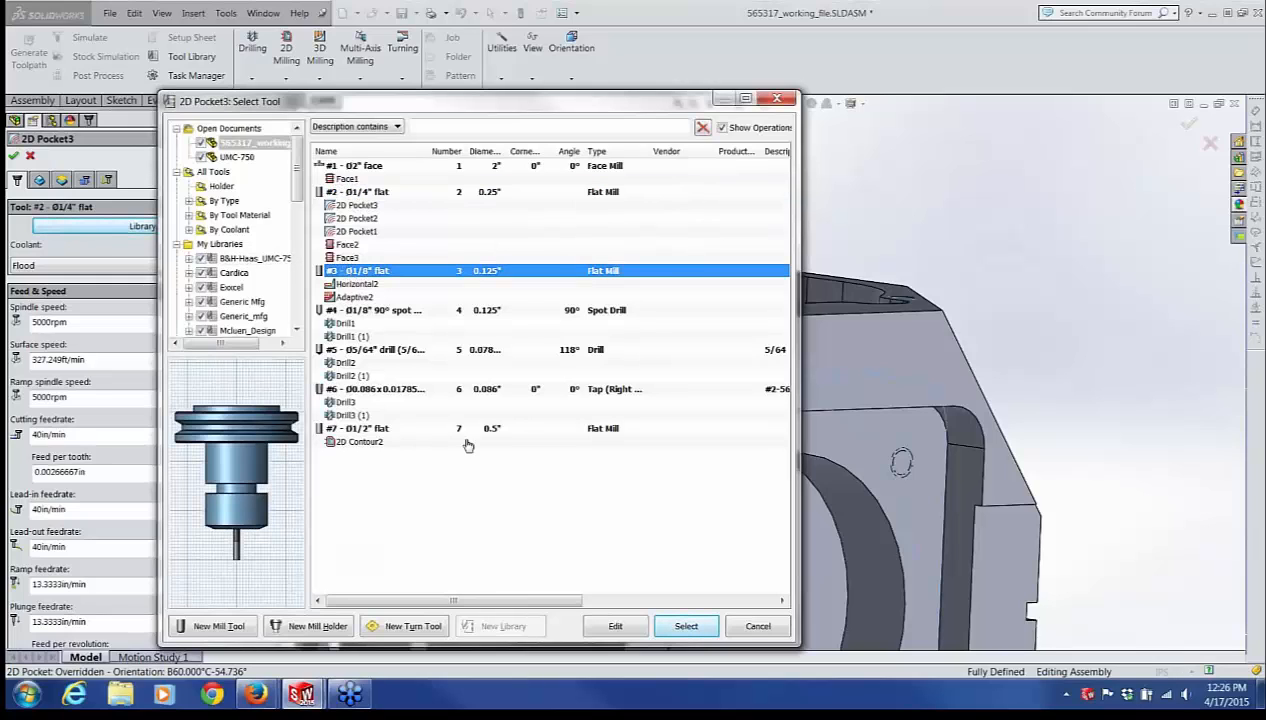
pyautogui.click(684, 627)
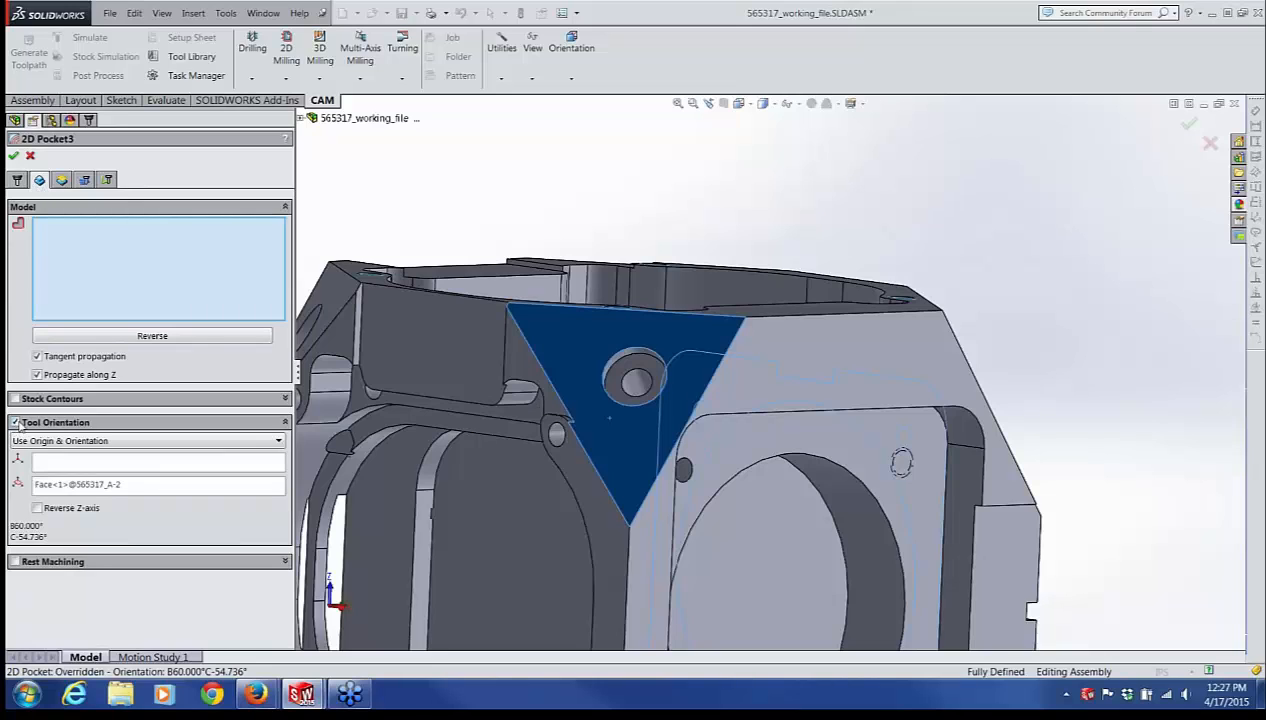
# Step: Replace the pocket's tool orientation reference with the cylindrical face of the small hole inside the counterbore
pyautogui.click(101, 487)
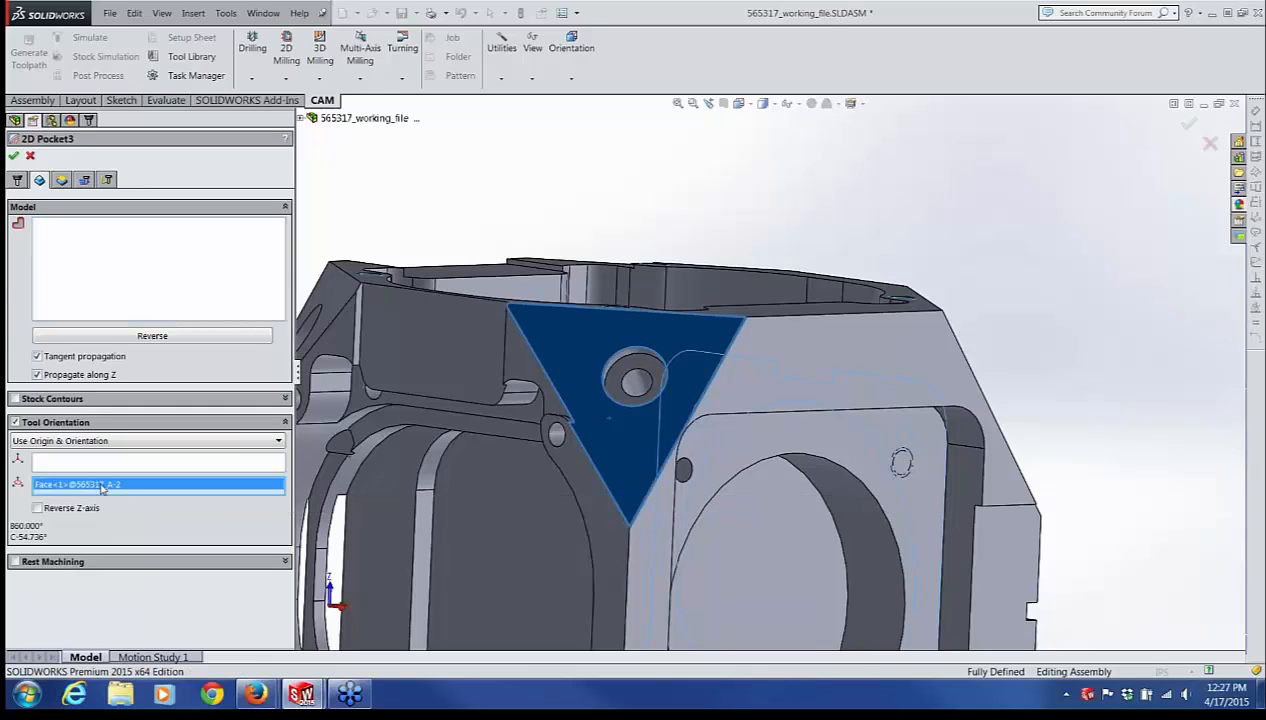
pyautogui.rightClick(101, 487)
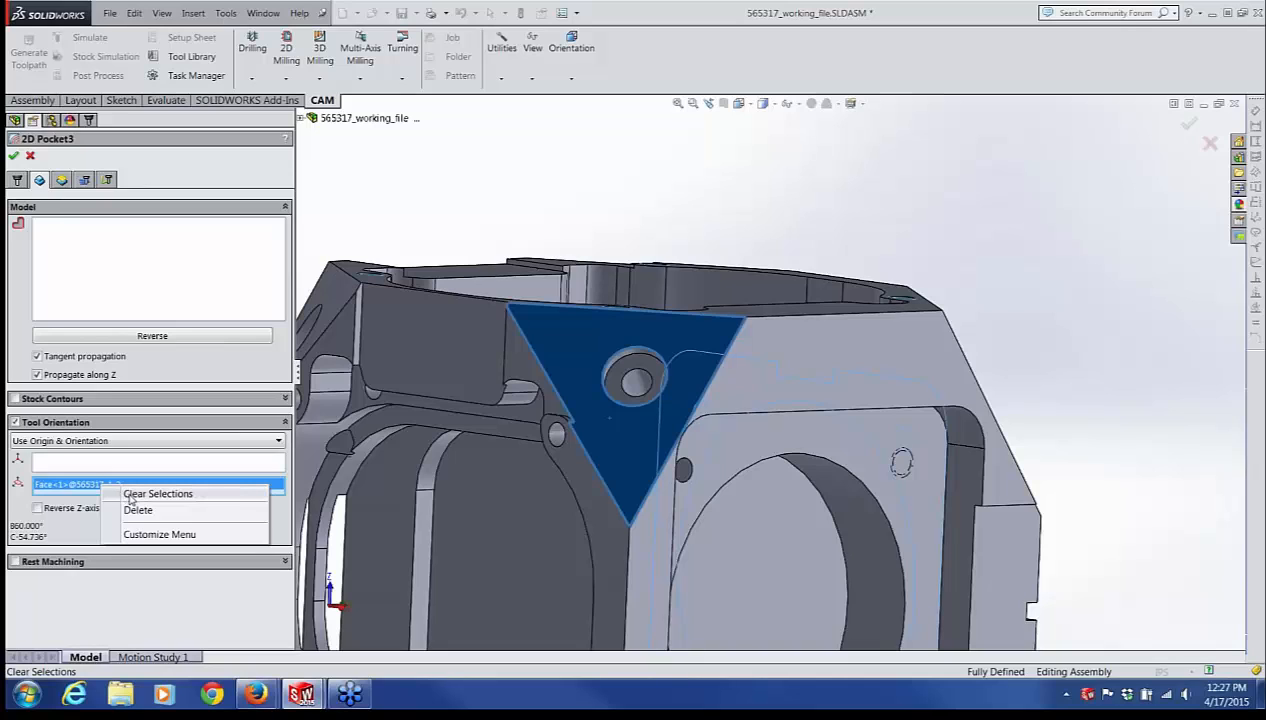
pyautogui.click(157, 494)
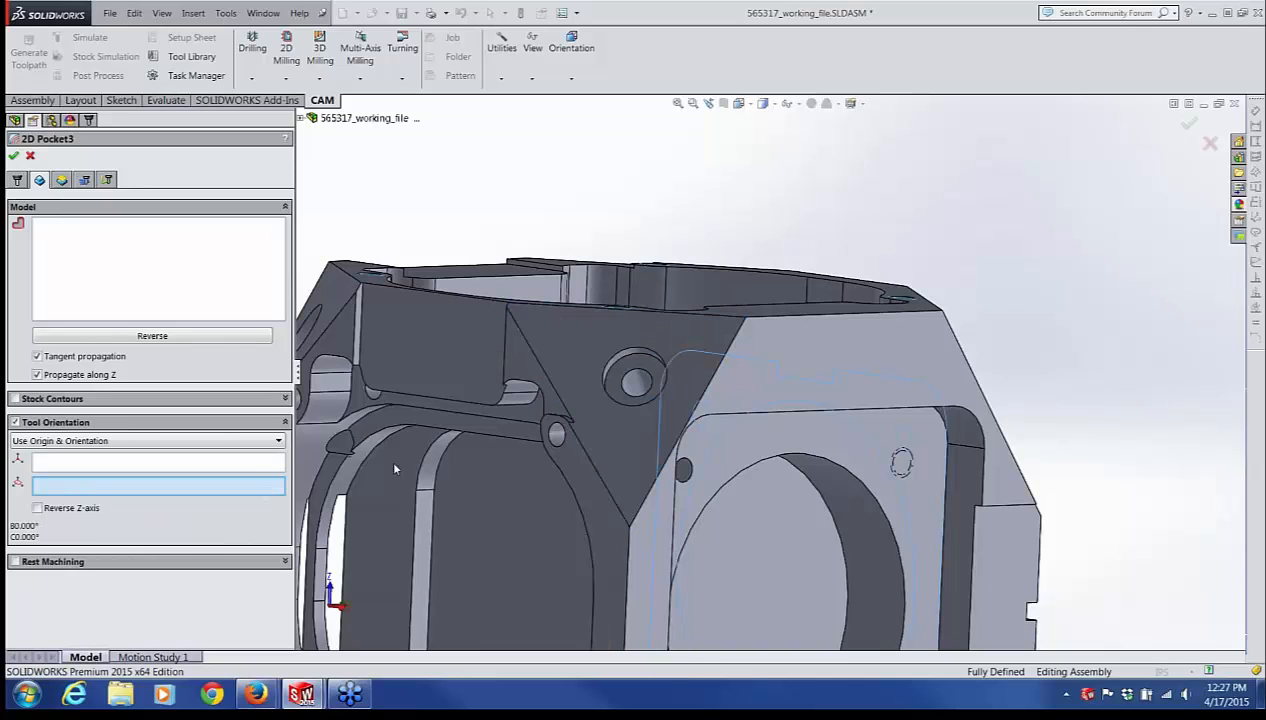
pyautogui.click(637, 383)
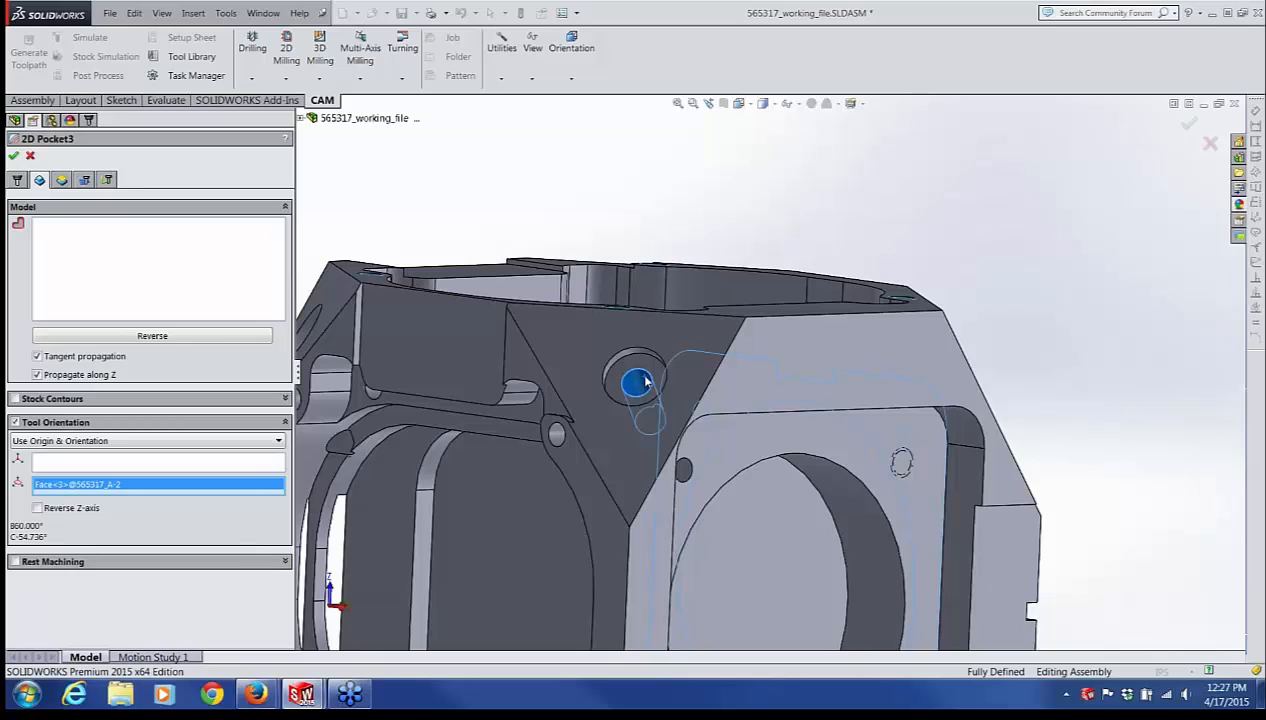
# Step: Set the pocket geometry to the counterbore's outer wall face instead of the small inner hole's face
pyautogui.click(72, 240)
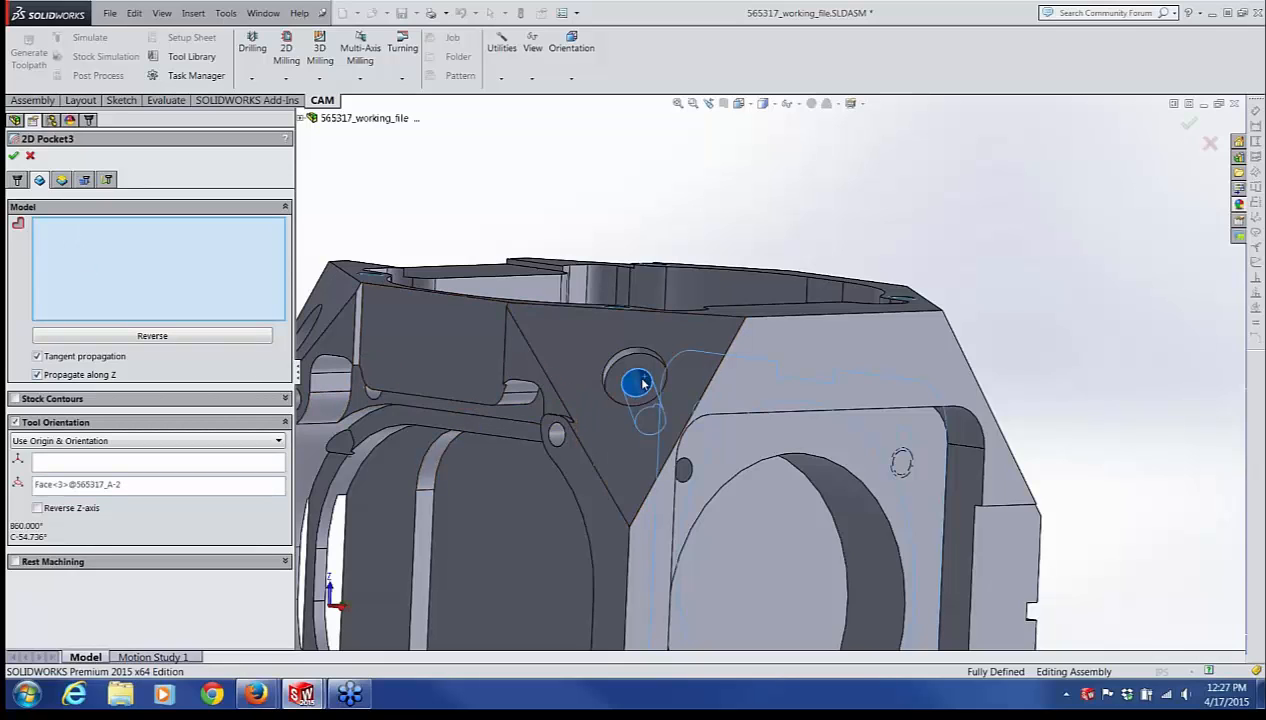
pyautogui.click(640, 383)
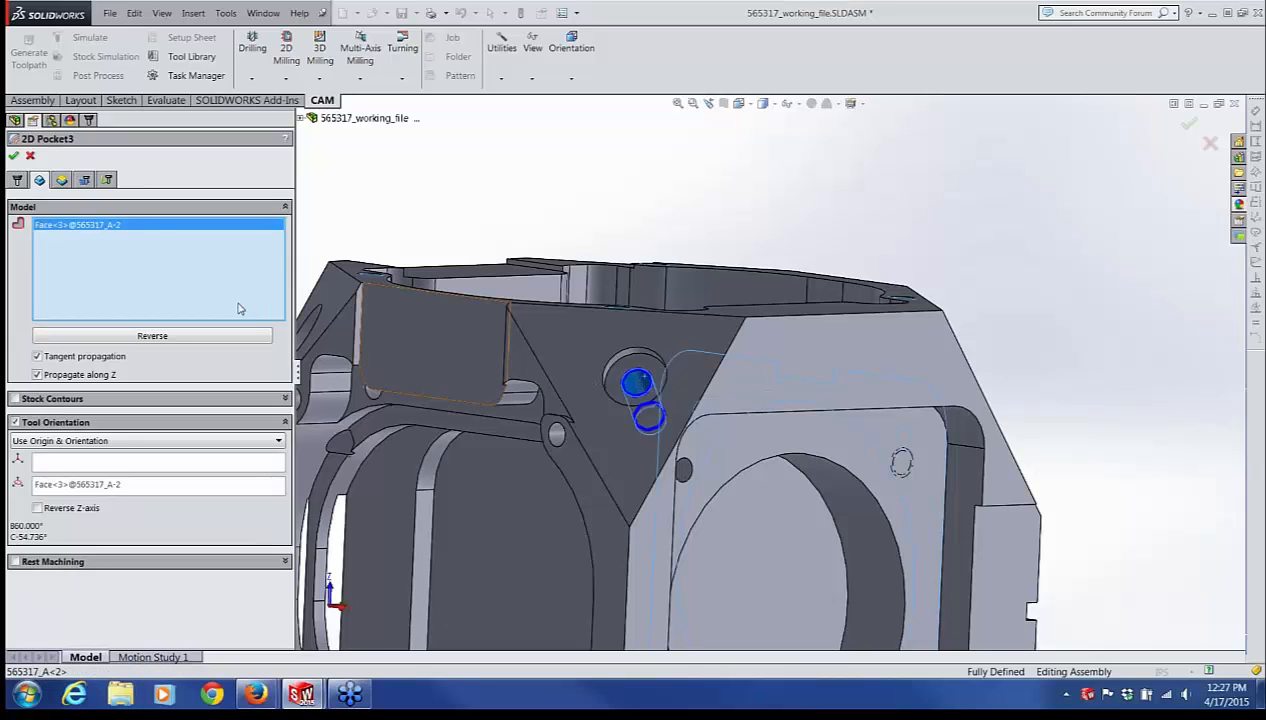
pyautogui.rightClick(153, 227)
pyautogui.click(205, 232)
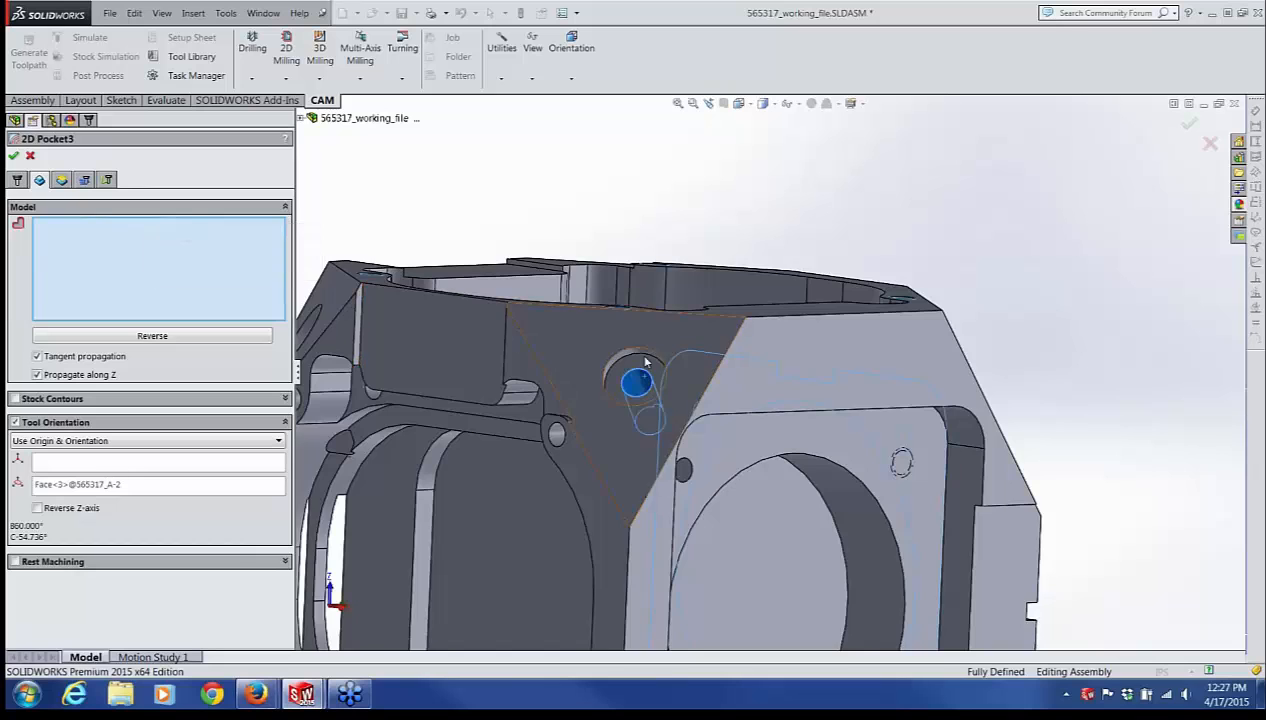
pyautogui.scroll(-5, 650, 360)
pyautogui.click(654, 346)
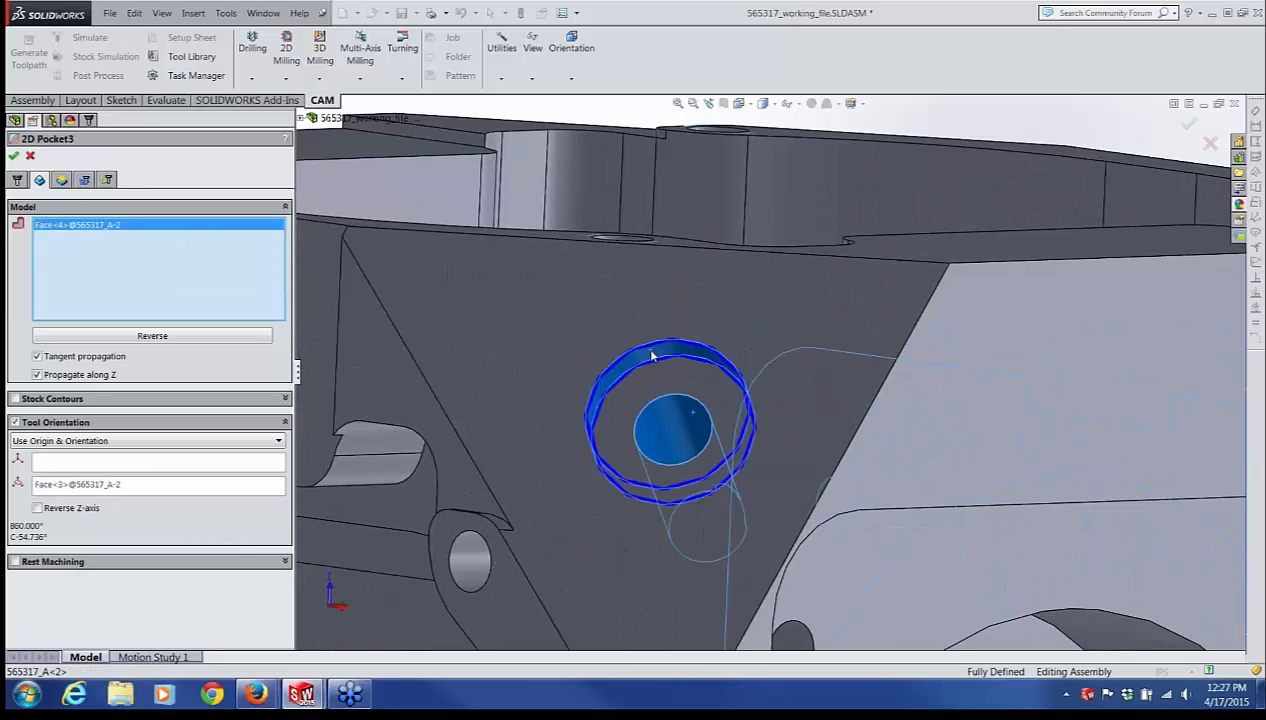
pyautogui.scroll(5, 720, 396)
pyautogui.scroll(3, 765, 410)
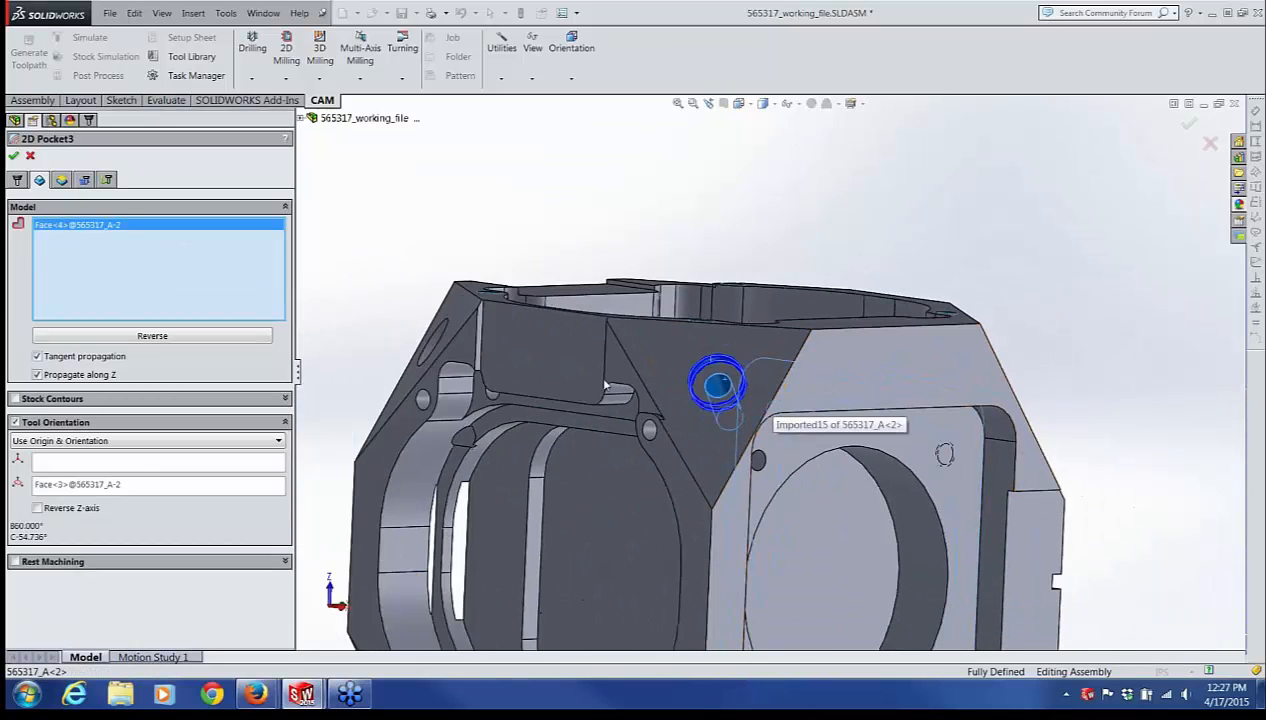
# Step: Replace the pocket's bottom height reference with a vertex on the small hole's rim in the counterbore, and accept the operation
pyautogui.click(61, 180)
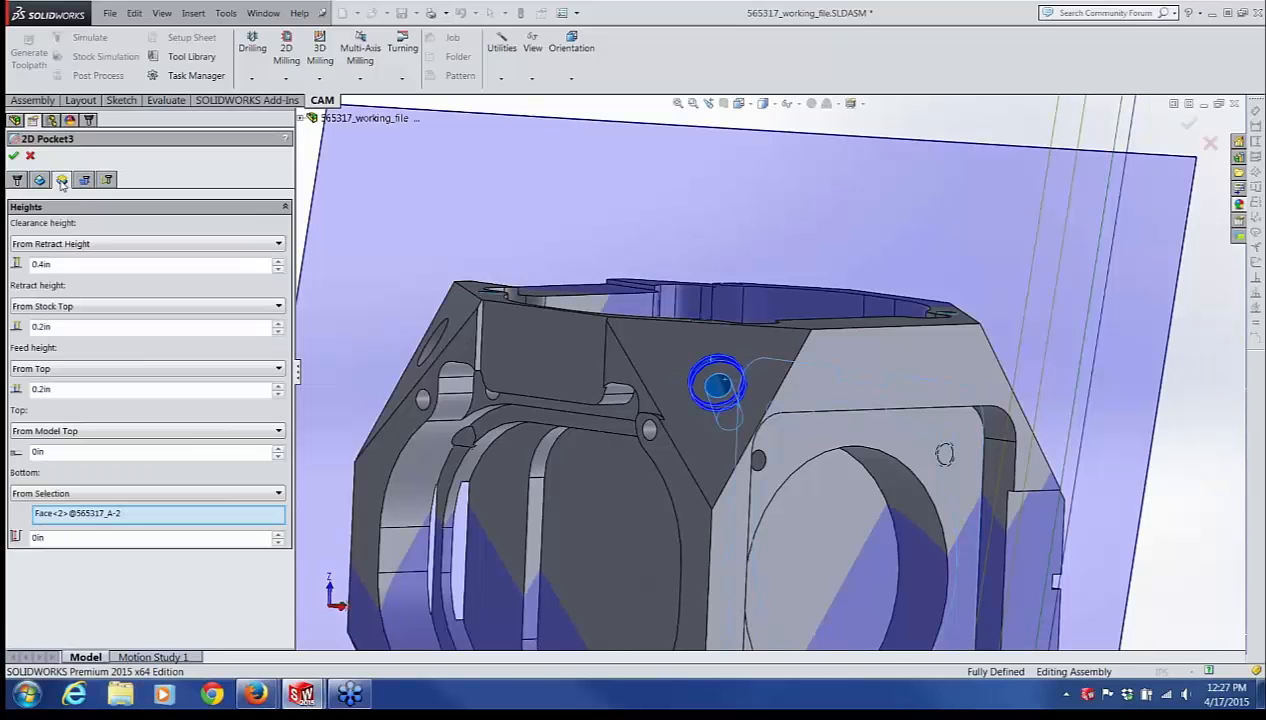
pyautogui.click(141, 515)
pyautogui.rightClick(141, 516)
pyautogui.click(190, 524)
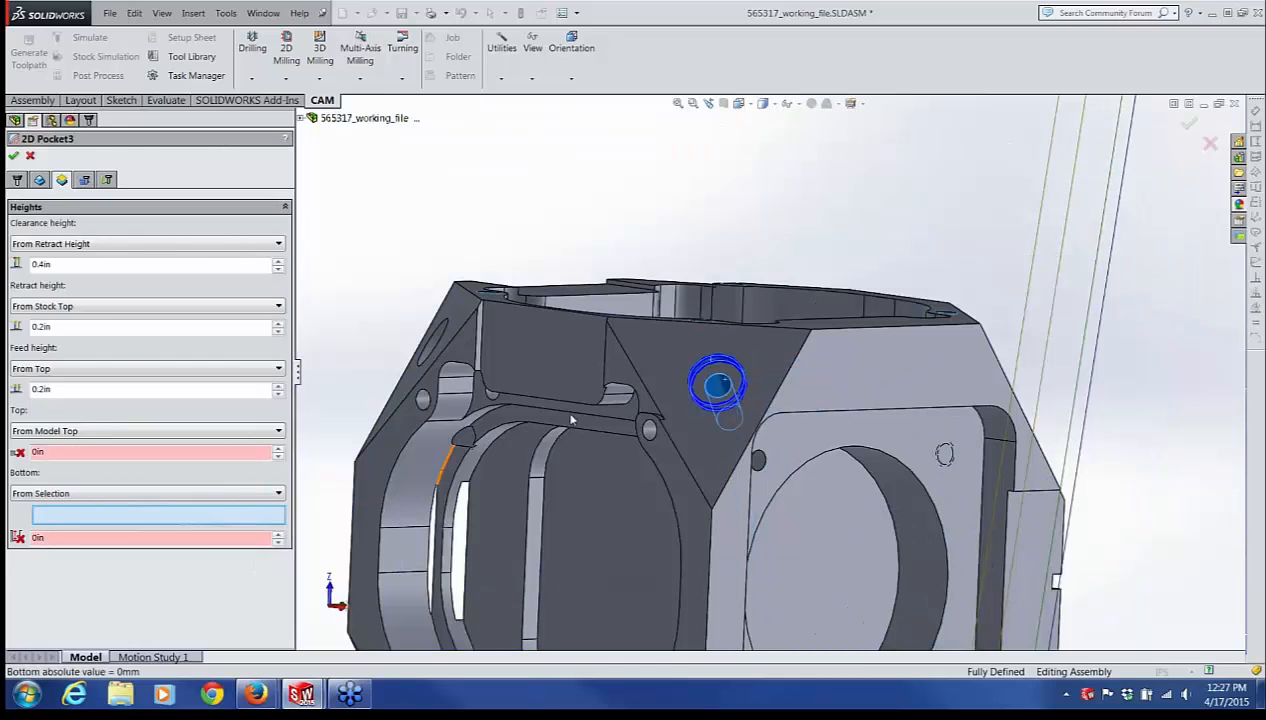
pyautogui.click(705, 390)
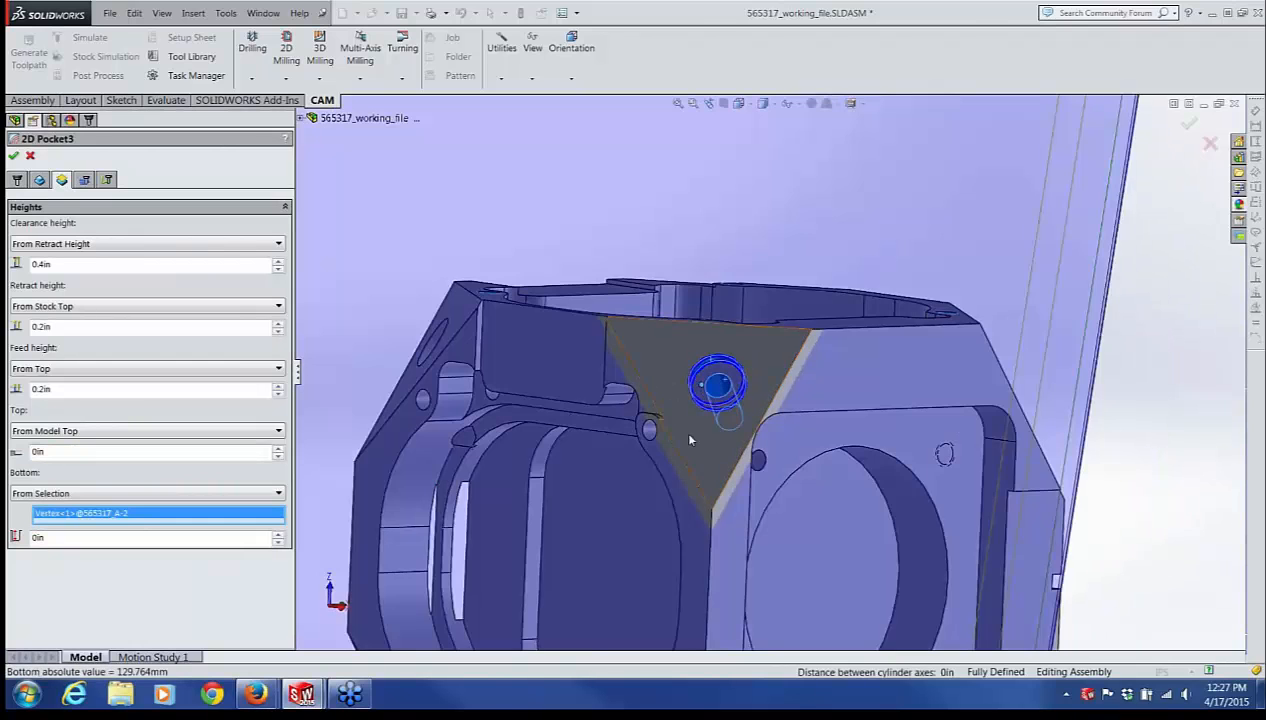
pyautogui.scroll(5, 680, 428)
pyautogui.moveTo(713, 423); pyautogui.dragTo(695, 379, button='middle')
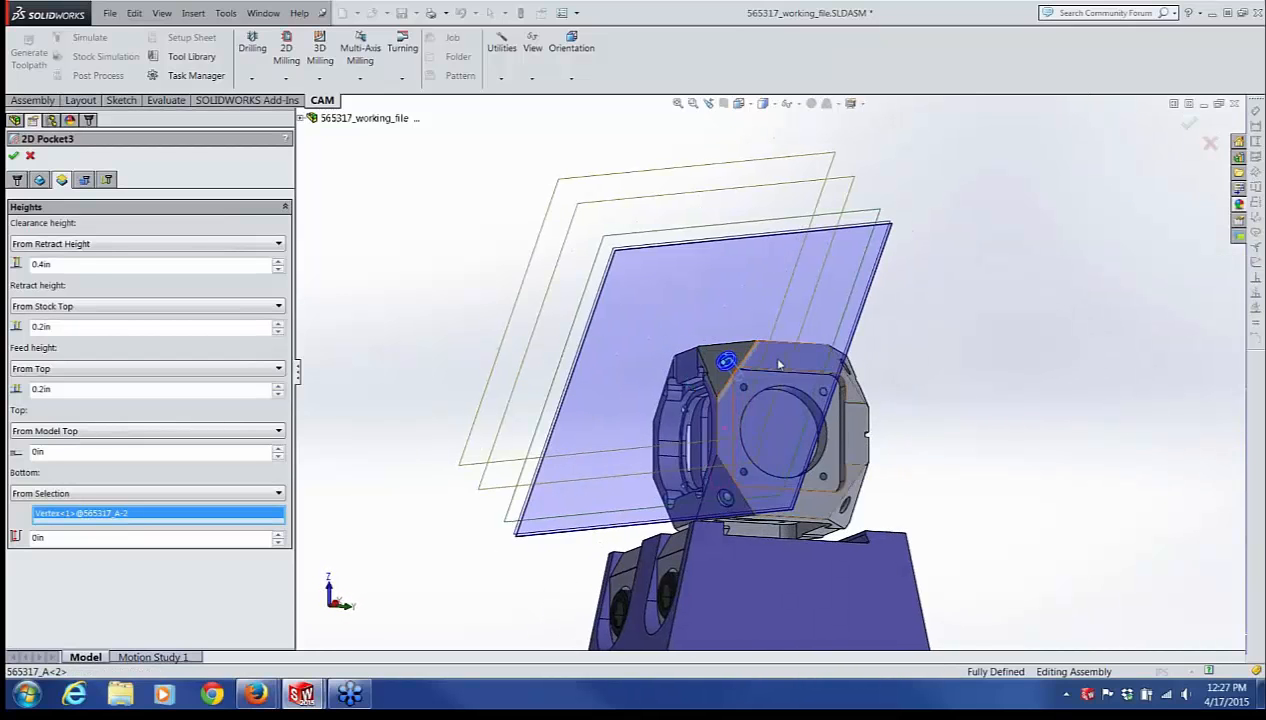
pyautogui.scroll(-6, 769, 371)
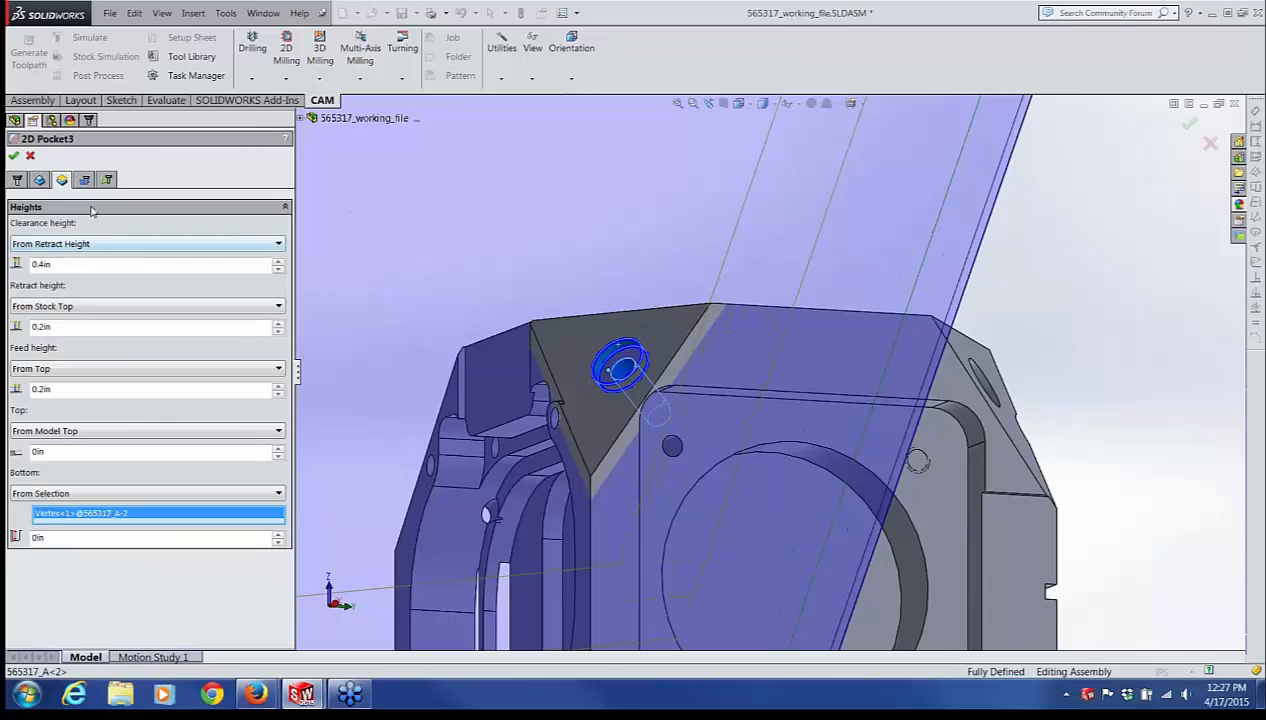
pyautogui.click(13, 157)
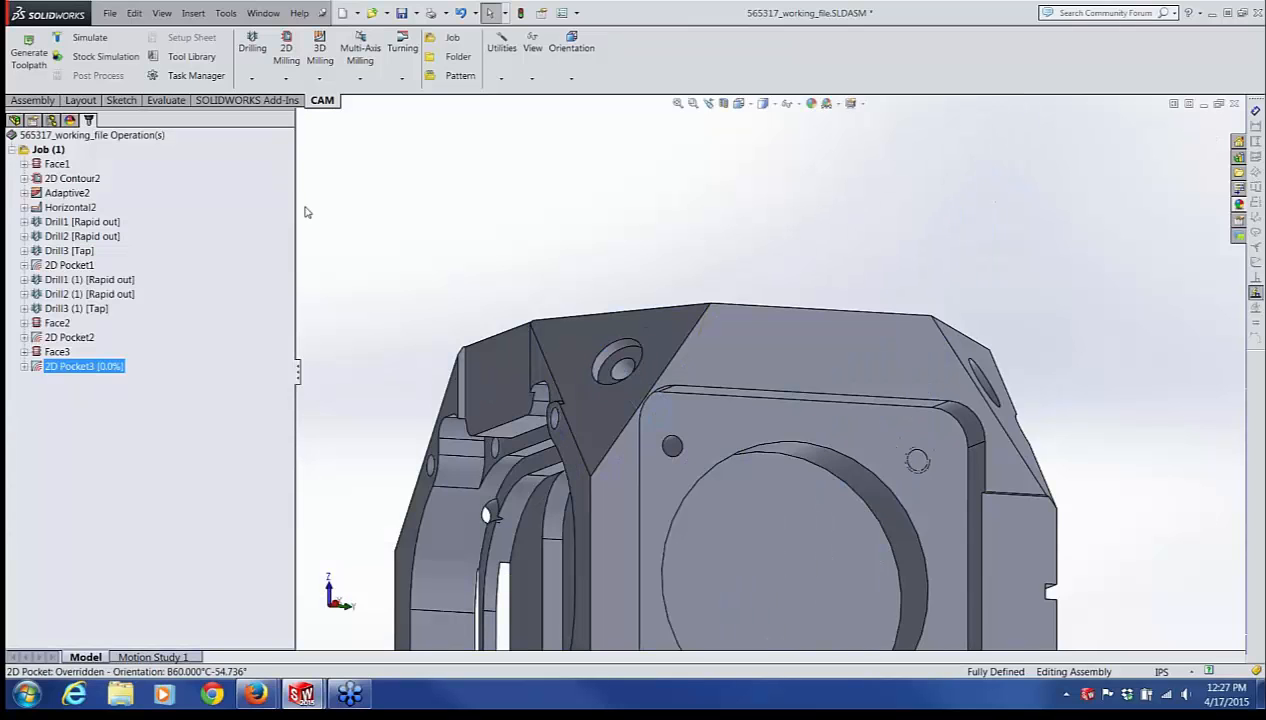
# Step: Edit the 2D Pocket3 operation, set its pass stepover to .02 in, and accept the change
pyautogui.click(24, 366)
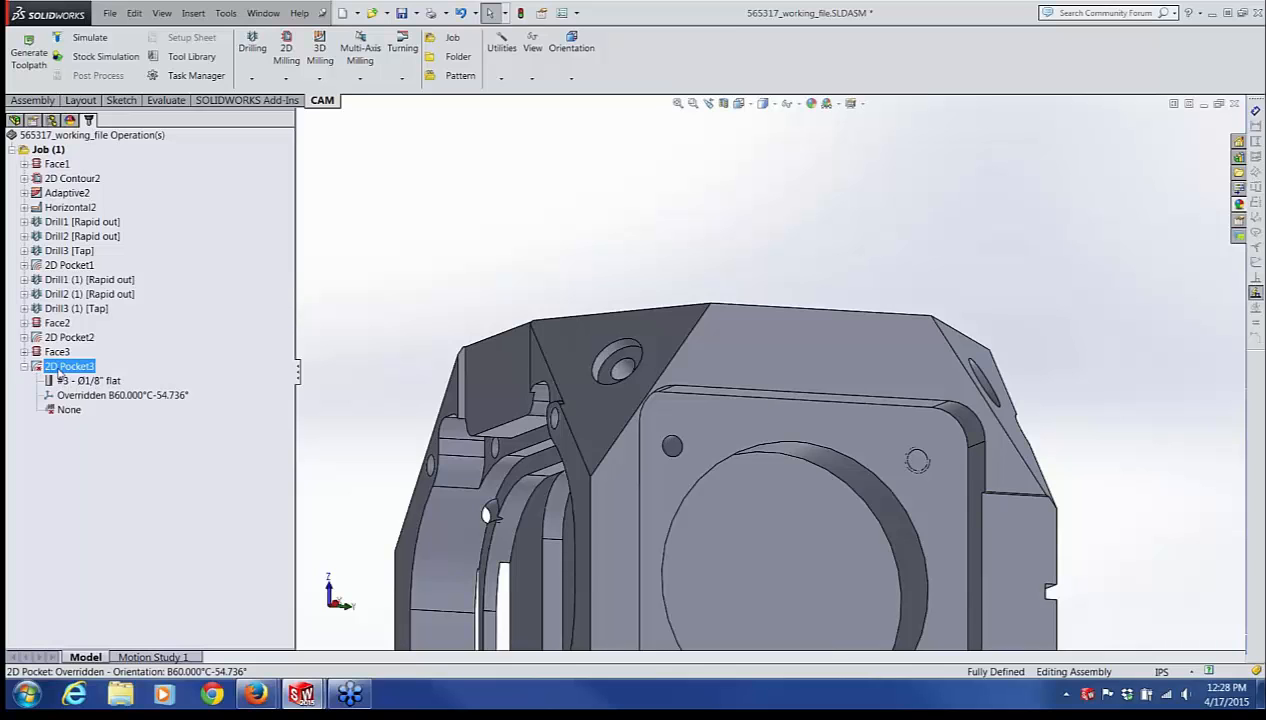
pyautogui.rightClick(59, 369)
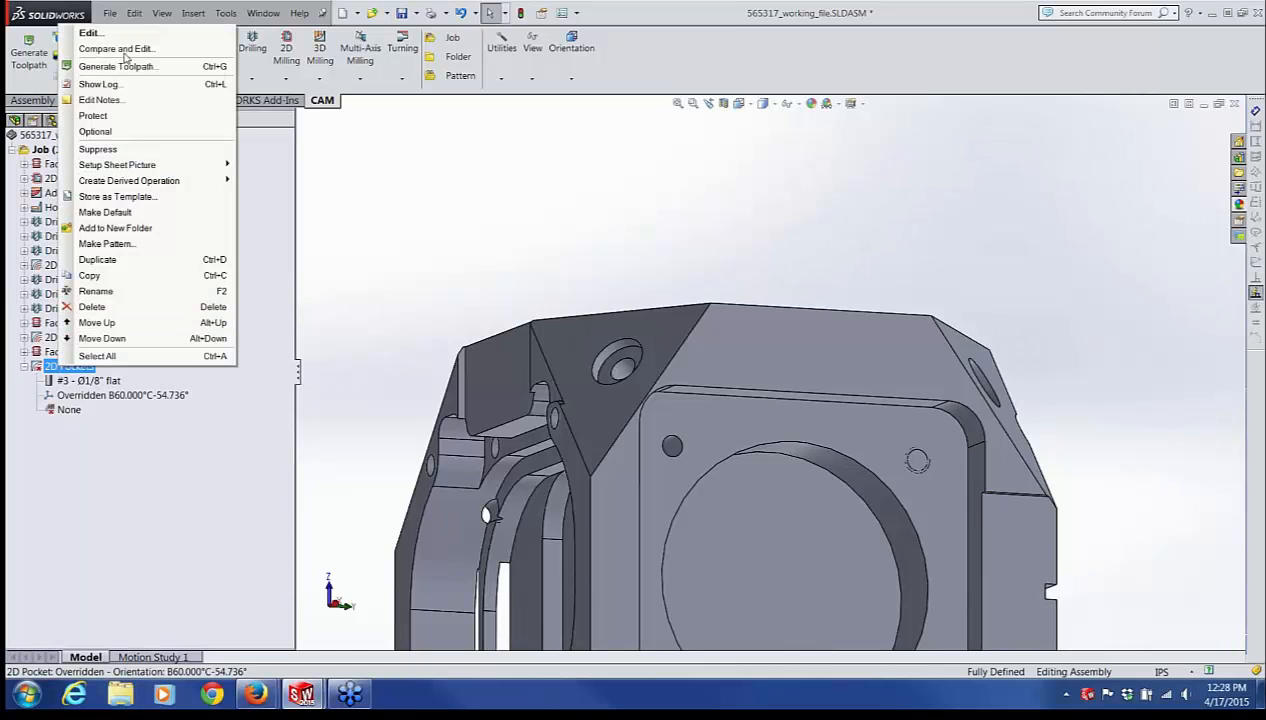
pyautogui.click(110, 37)
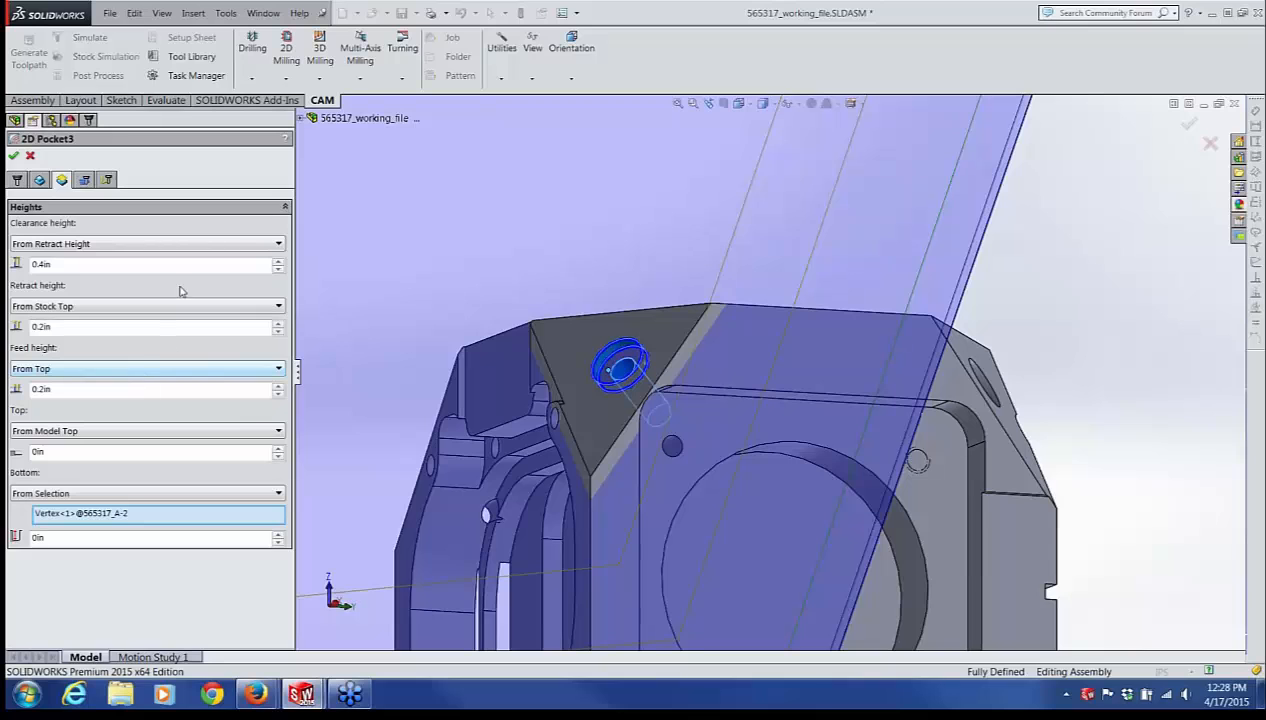
pyautogui.click(86, 181)
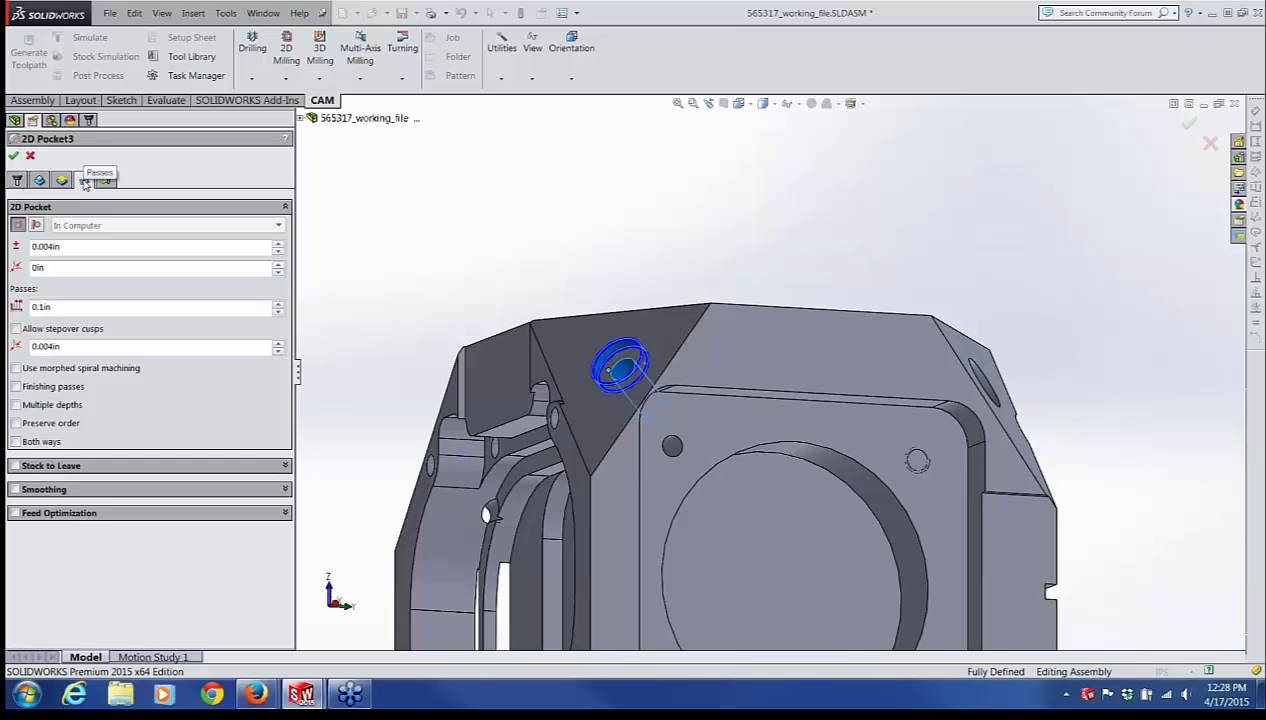
pyautogui.doubleClick(57, 307)
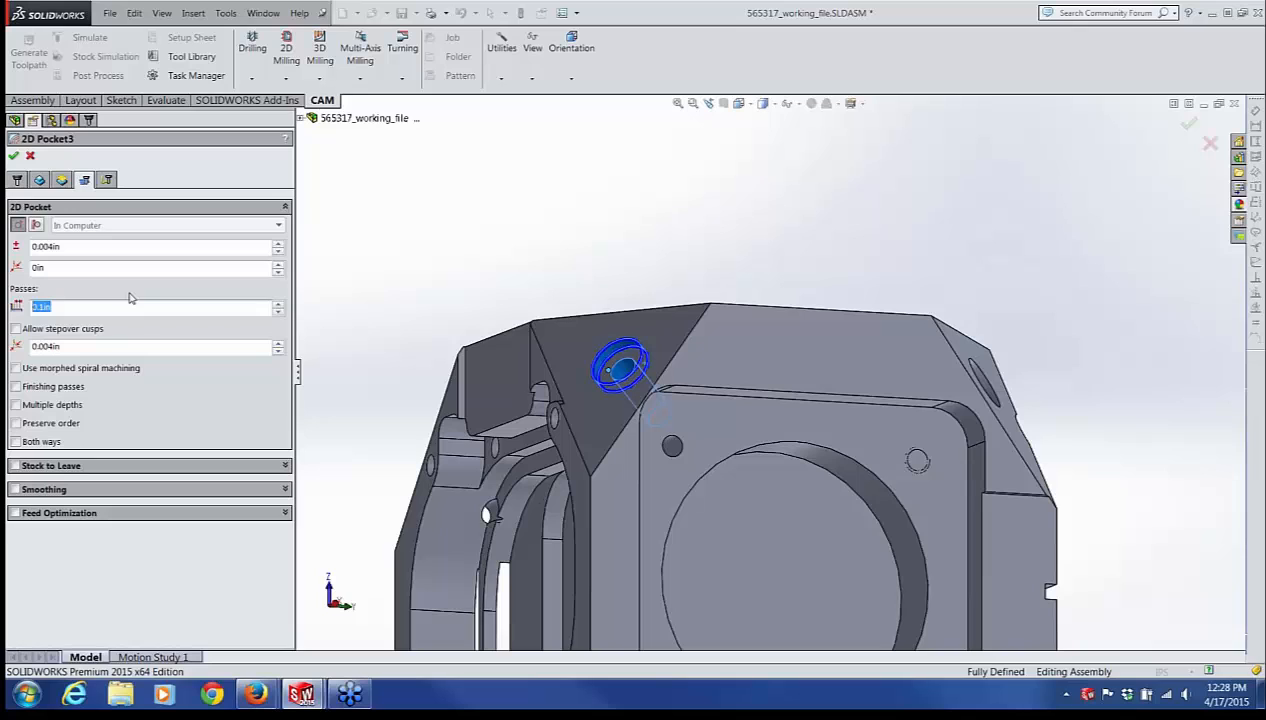
pyautogui.write('.02')
pyautogui.click(14, 156)
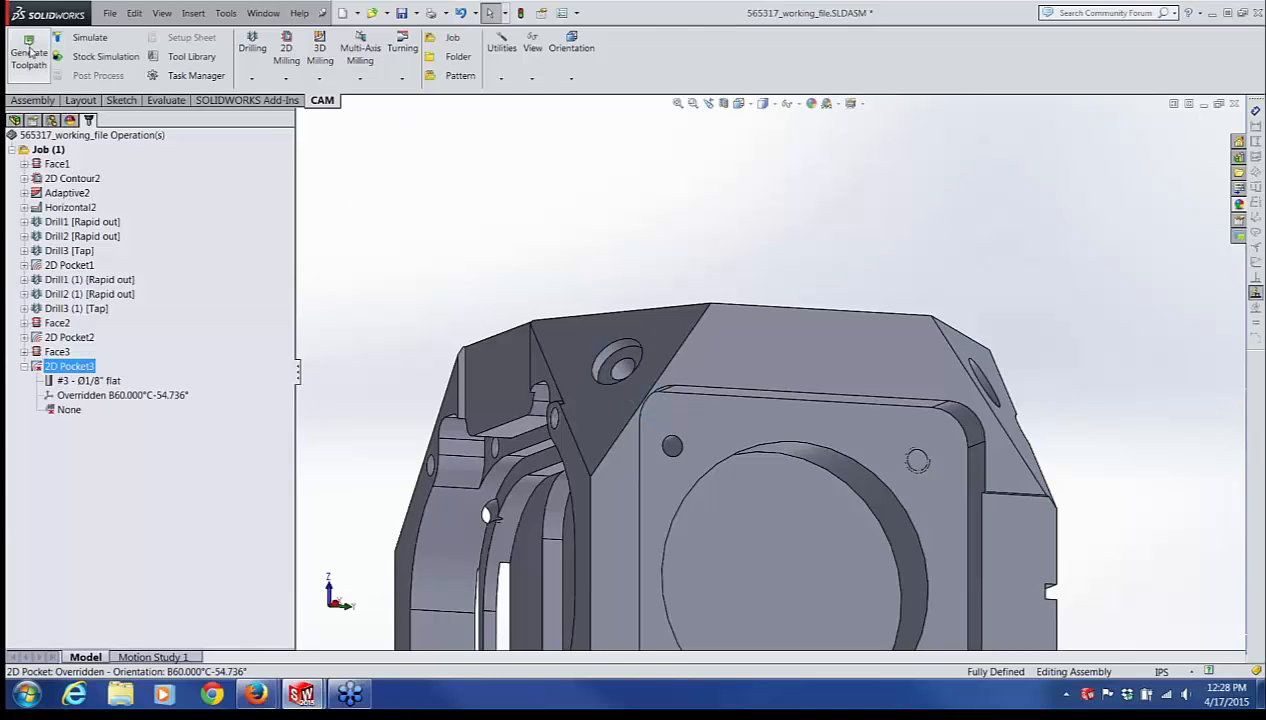
# Step: Open the 2D Pocket3 operation for editing and review its tool, heights, passes and linking settings
pyautogui.rightClick(40, 367)
pyautogui.click(73, 35)
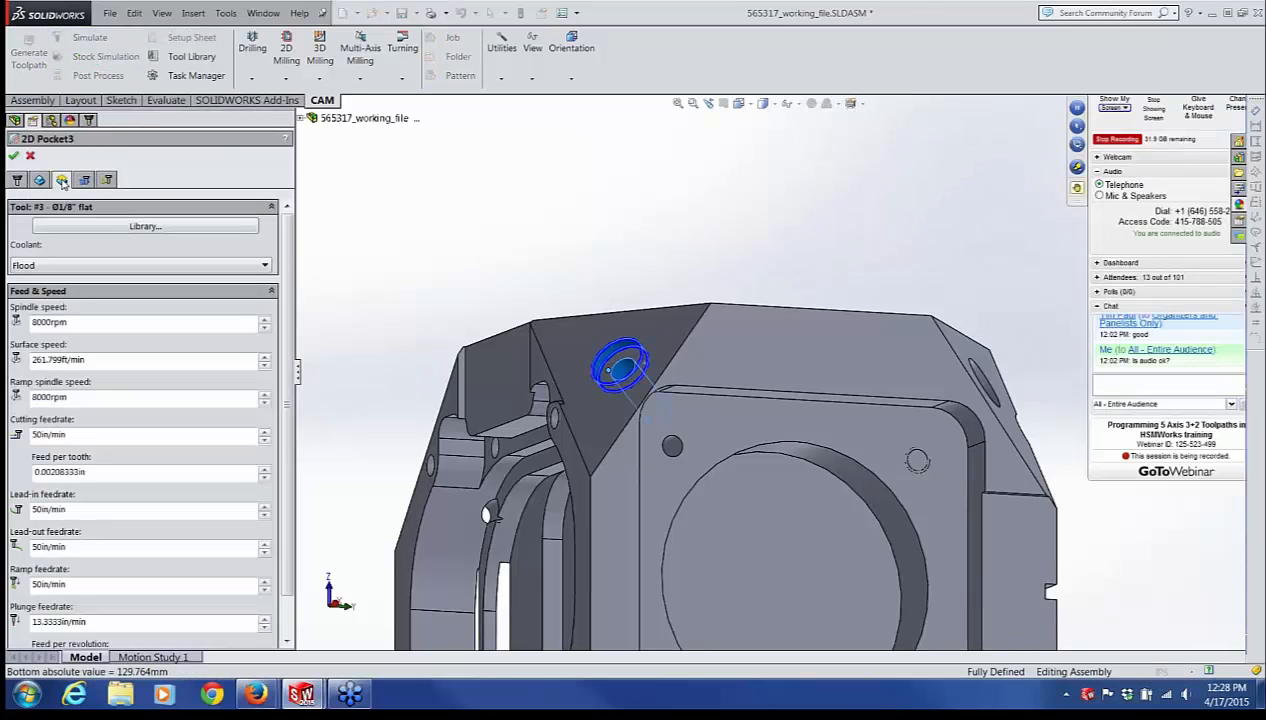
pyautogui.click(61, 179)
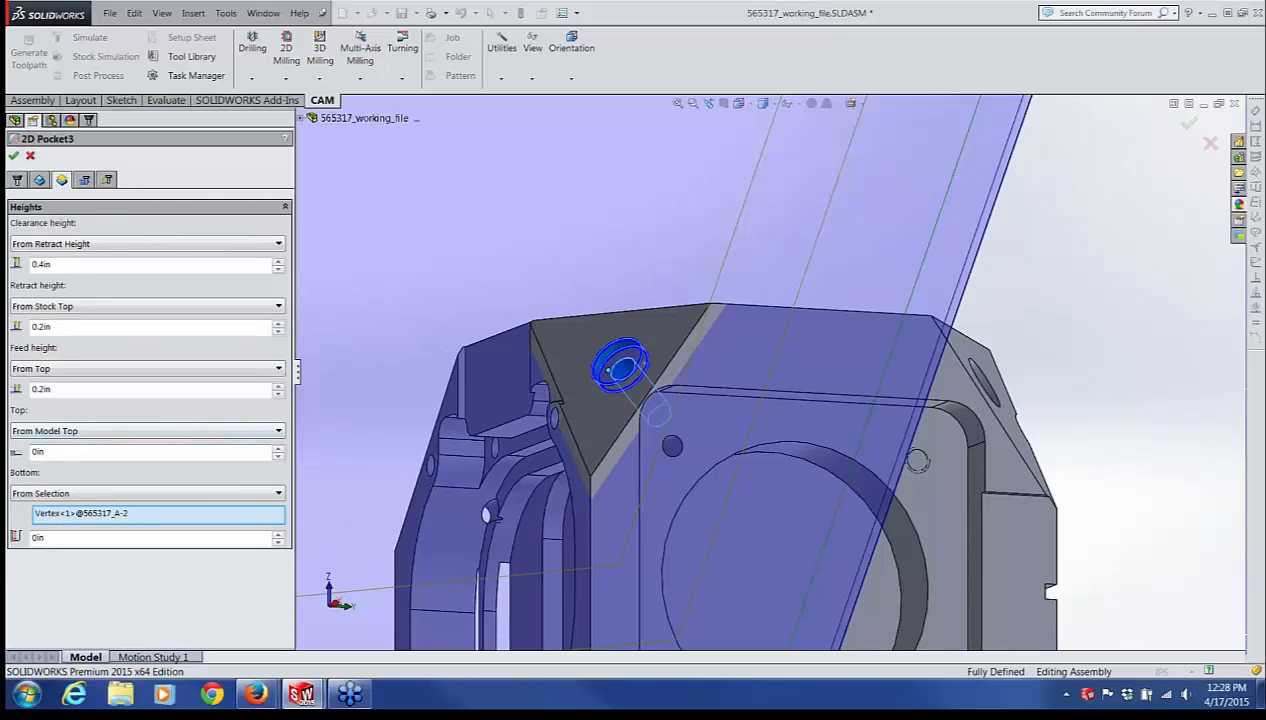
pyautogui.click(84, 180)
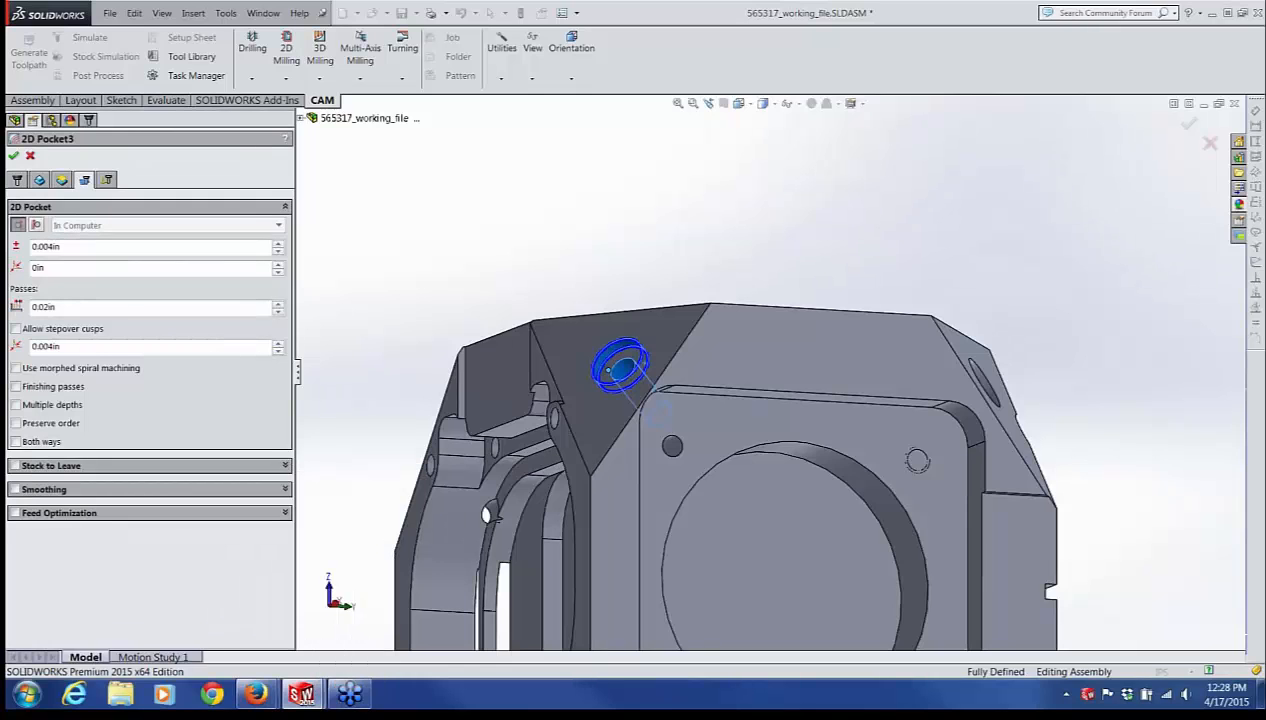
pyautogui.click(107, 180)
pyautogui.moveTo(285, 248); pyautogui.dragTo(290, 322)
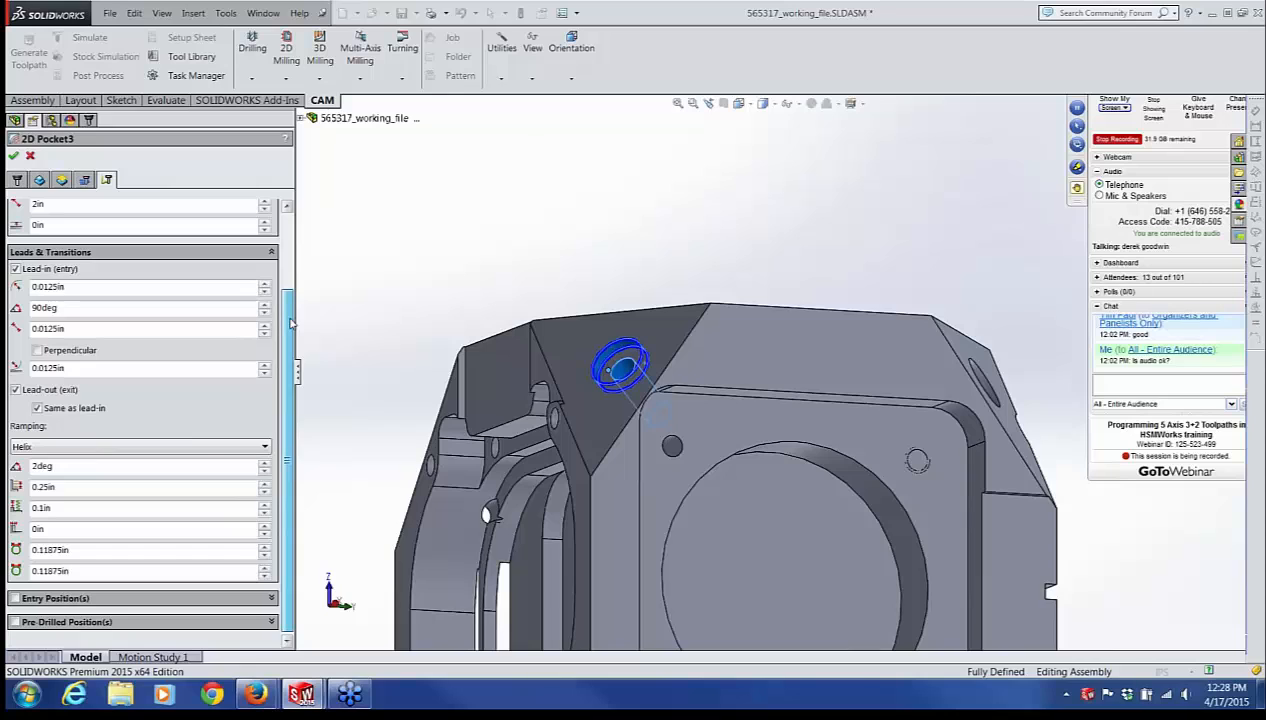
pyautogui.click(85, 180)
pyautogui.doubleClick(62, 306)
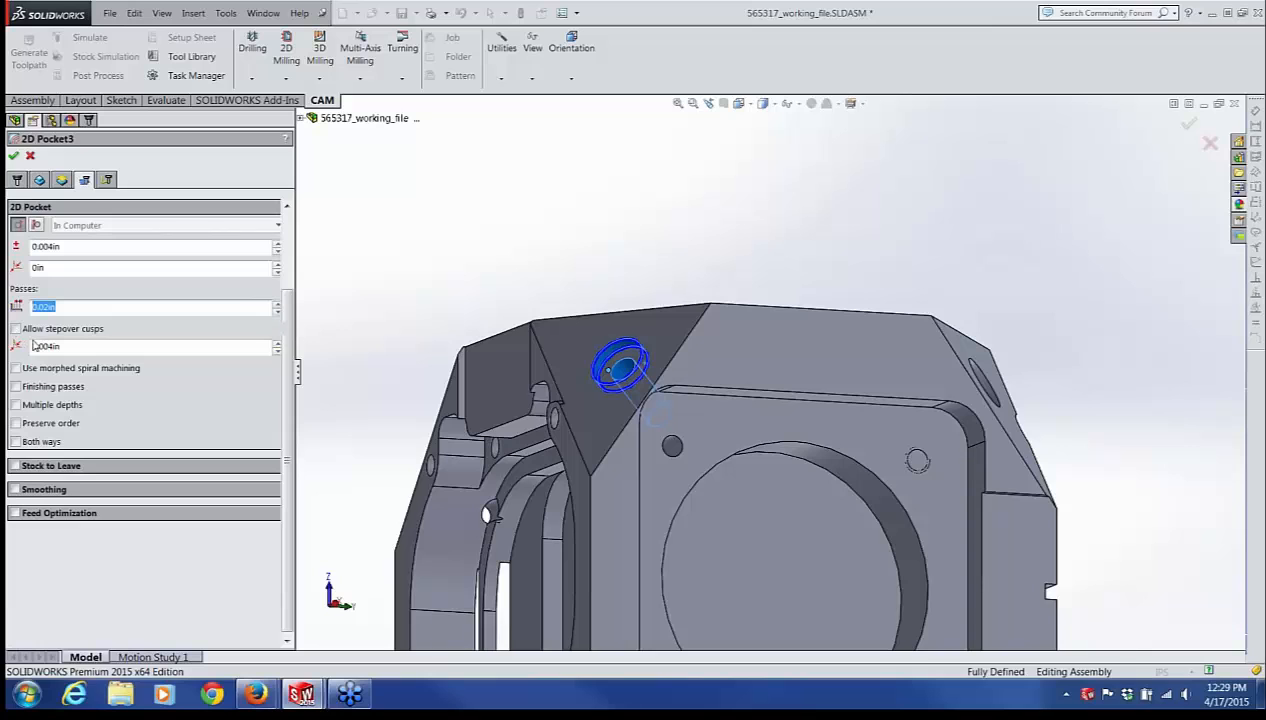
# Step: Set the helical ramp diameter of the 2D Pocket3 operation to .02 in and accept the change
pyautogui.click(106, 182)
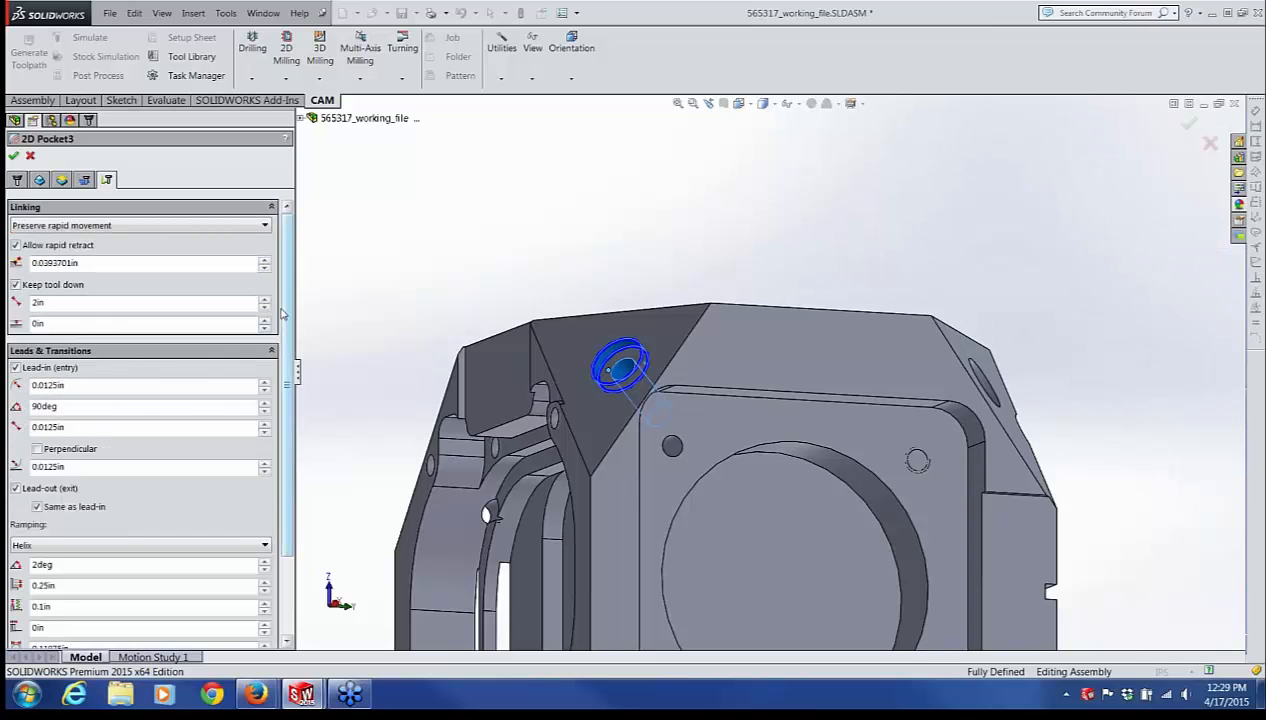
pyautogui.scroll(-3, 283, 385)
pyautogui.scroll(-1, 283, 385)
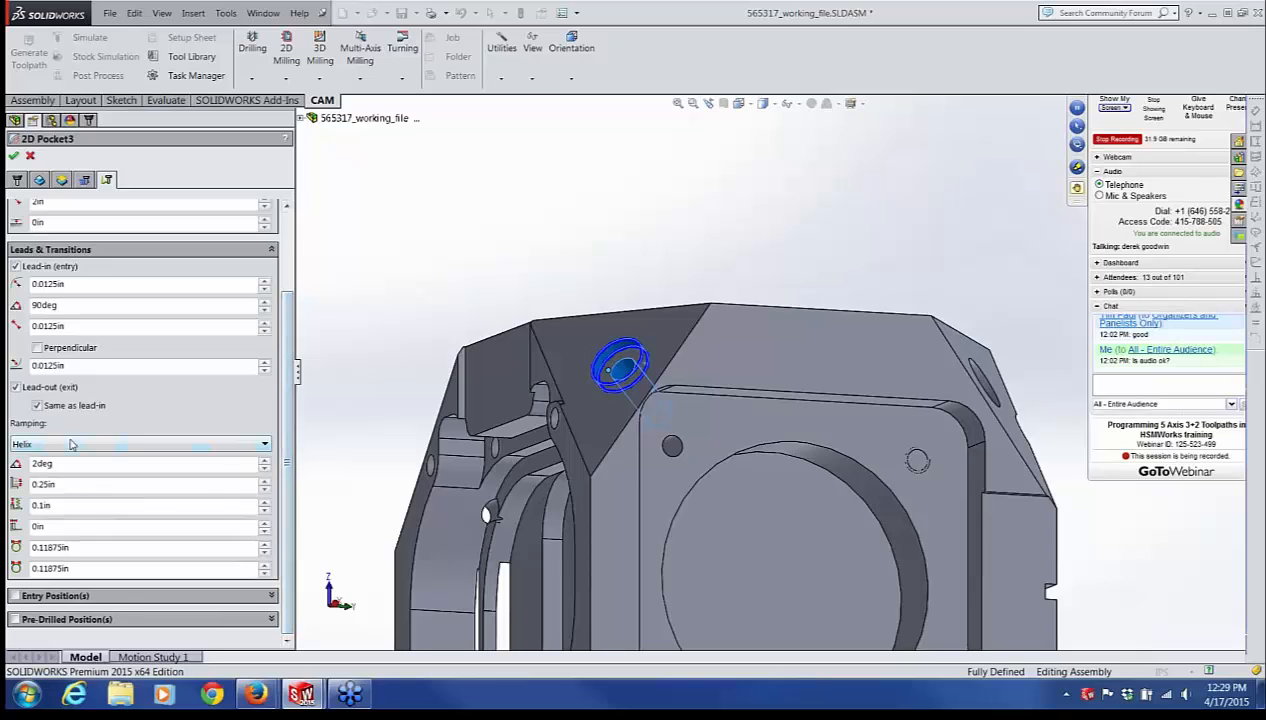
pyautogui.moveTo(30, 450)
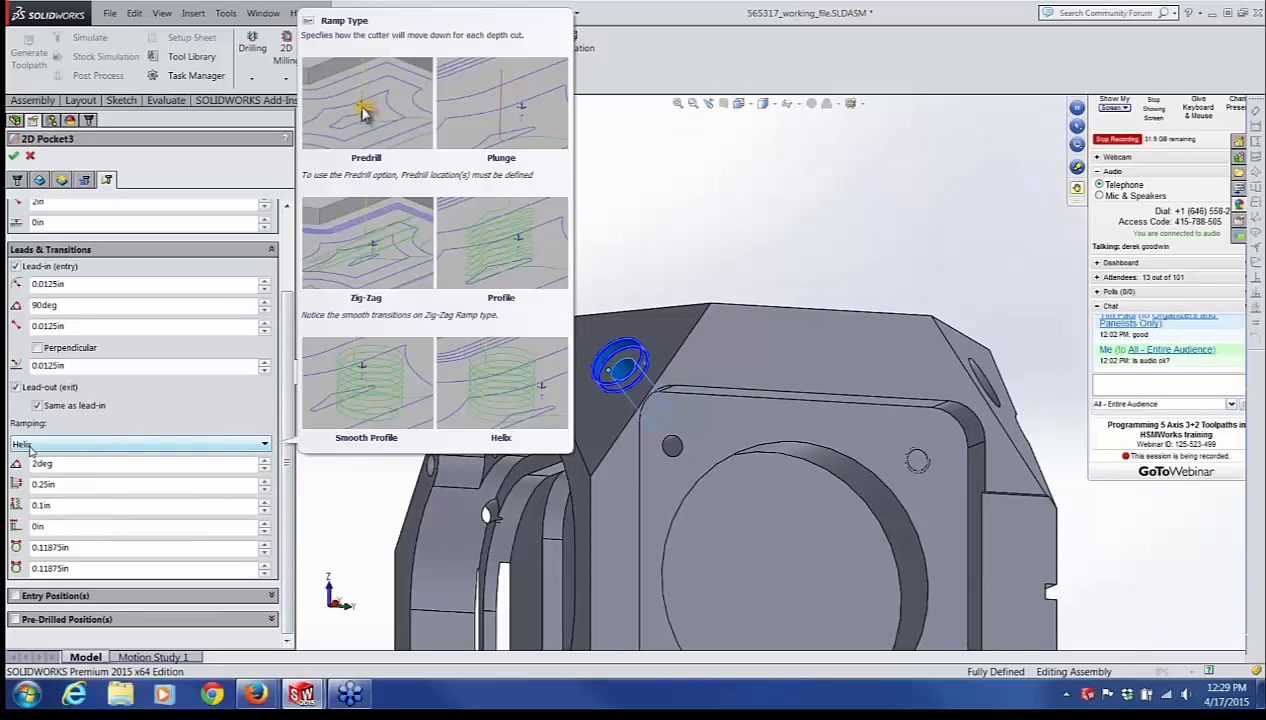
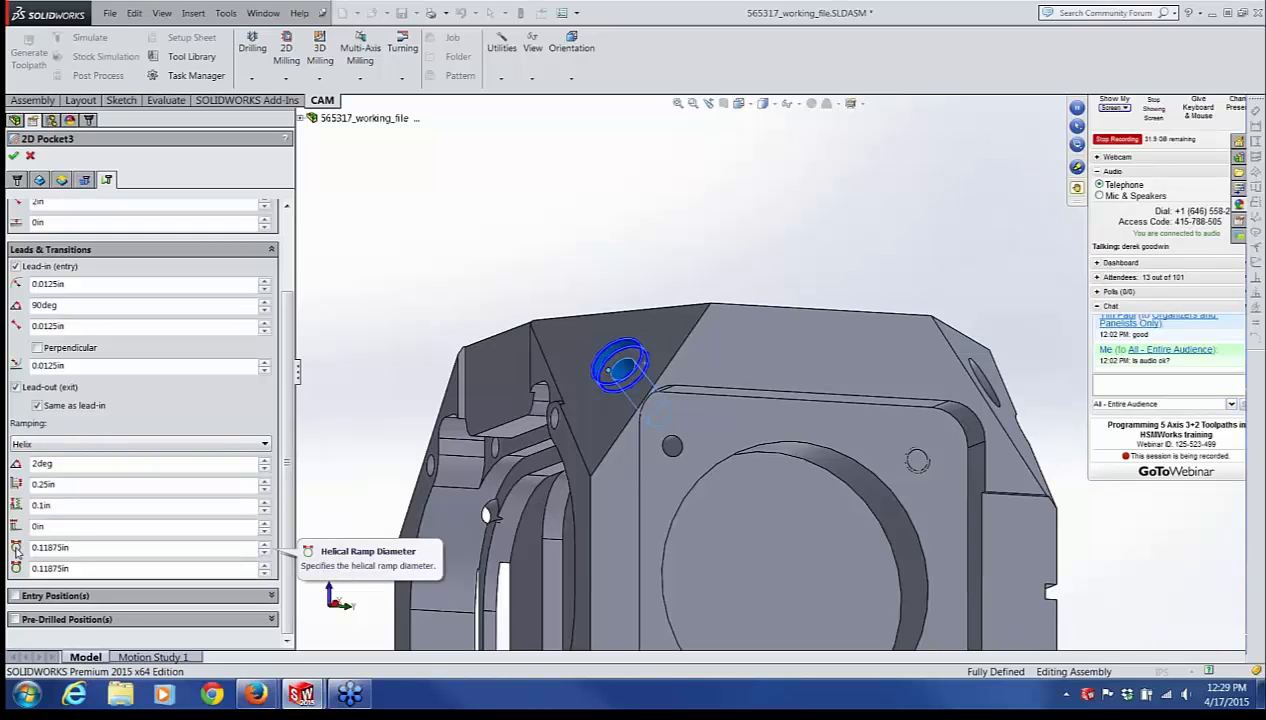
pyautogui.doubleClick(67, 547)
pyautogui.moveTo(36, 547); pyautogui.dragTo(14, 573)
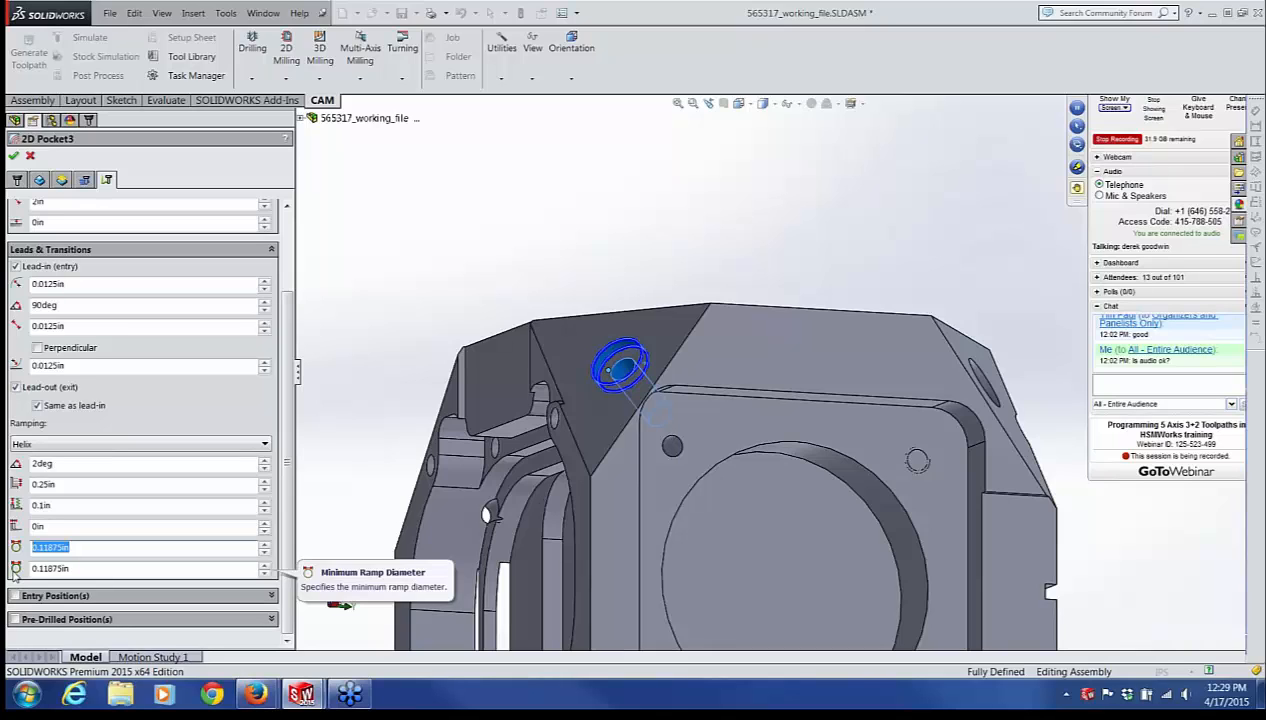
pyautogui.write('.02')
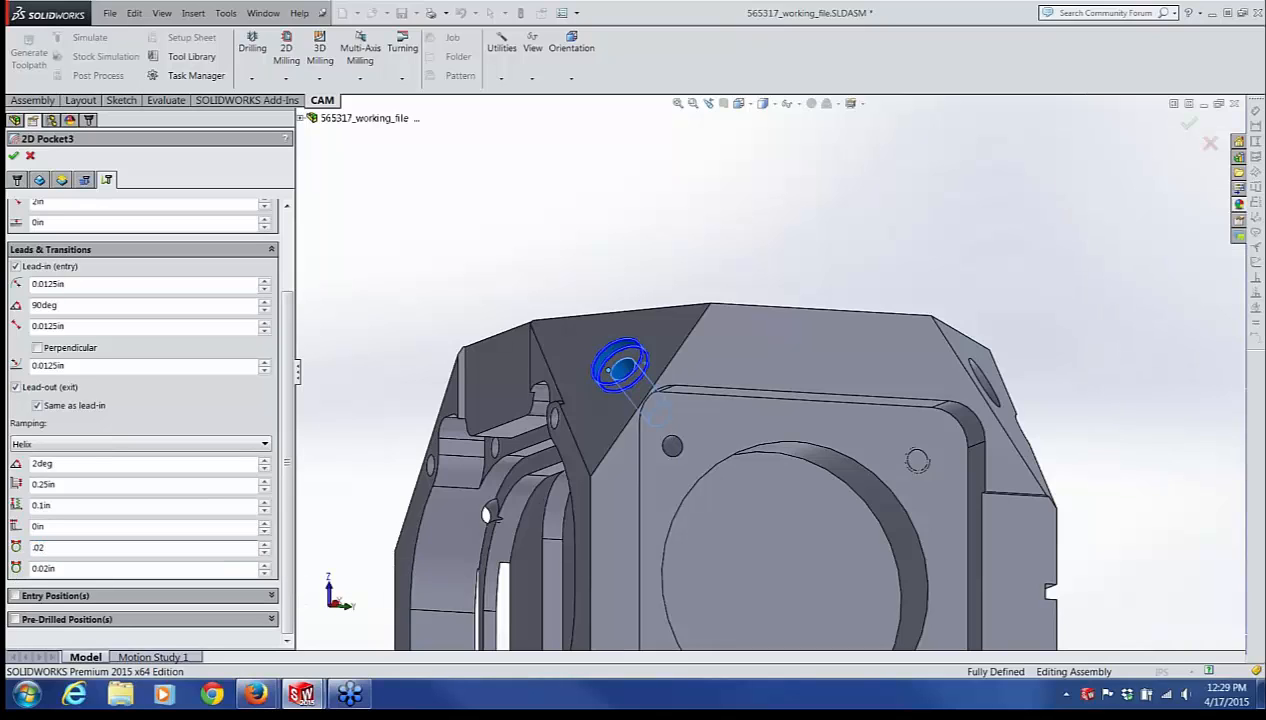
pyautogui.click(15, 157)
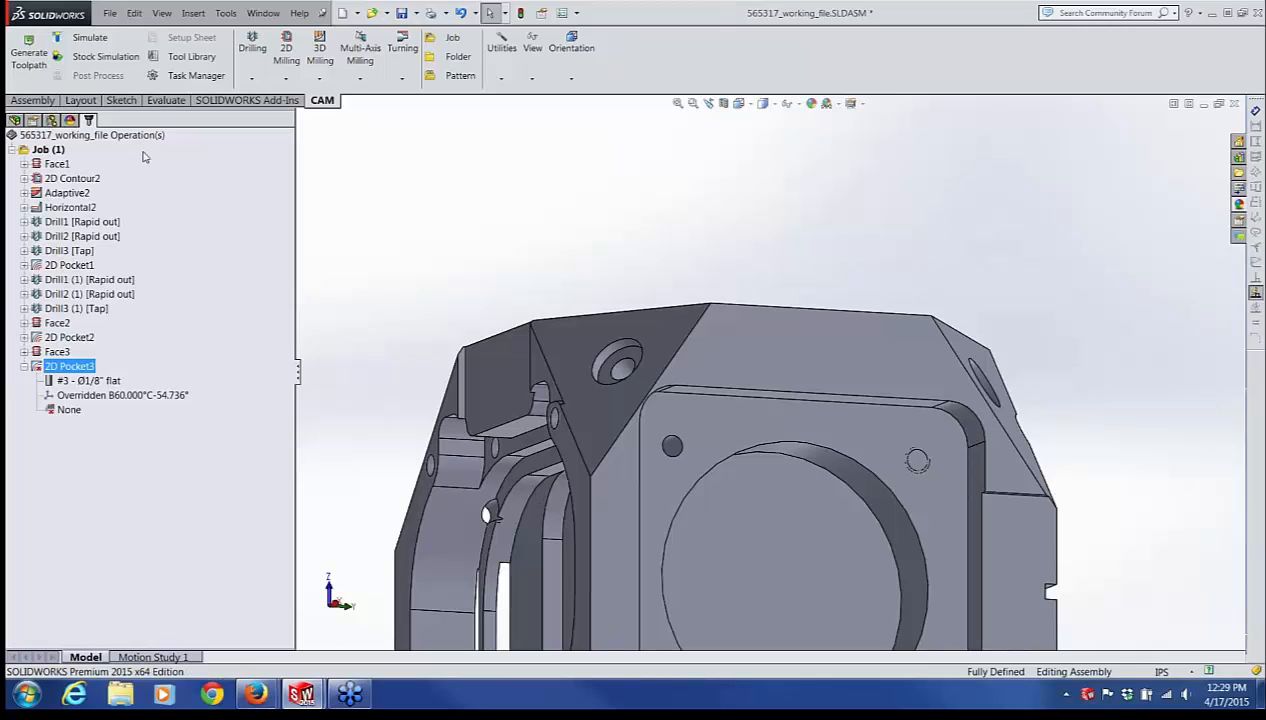
# Step: Read the log messages of the 2D Pocket3 operation, and close the log
pyautogui.rightClick(38, 368)
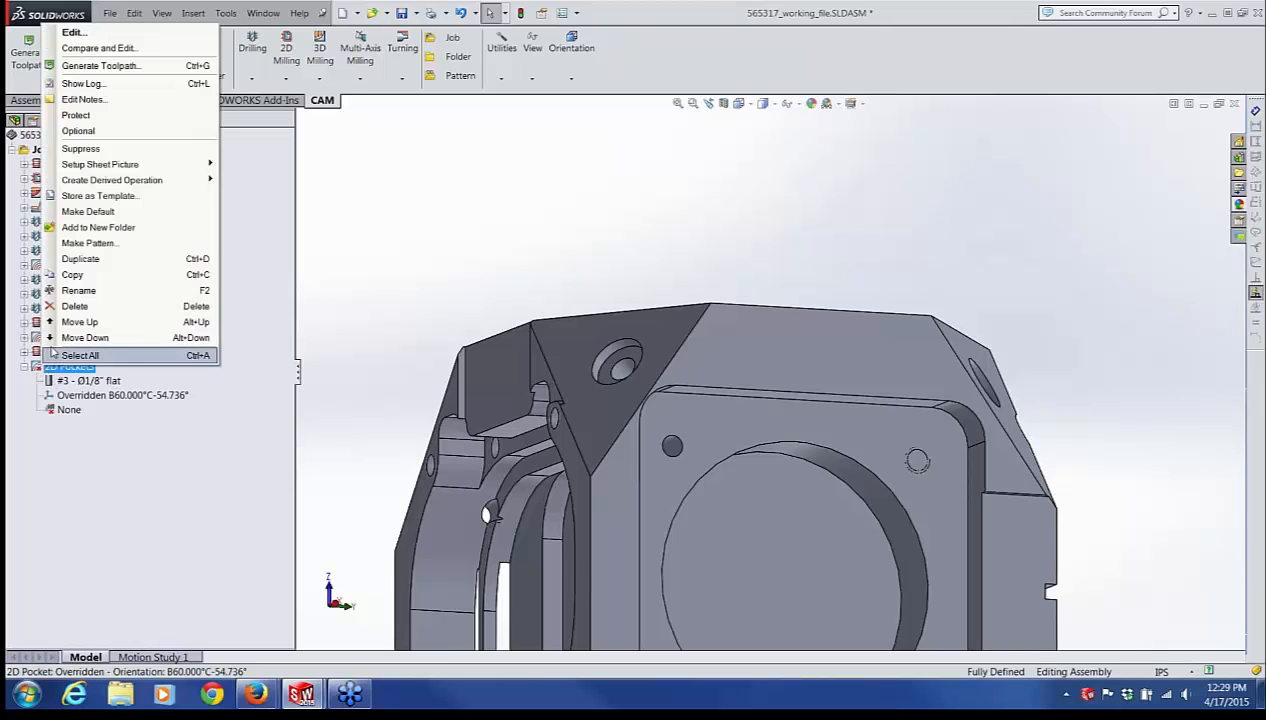
pyautogui.click(134, 87)
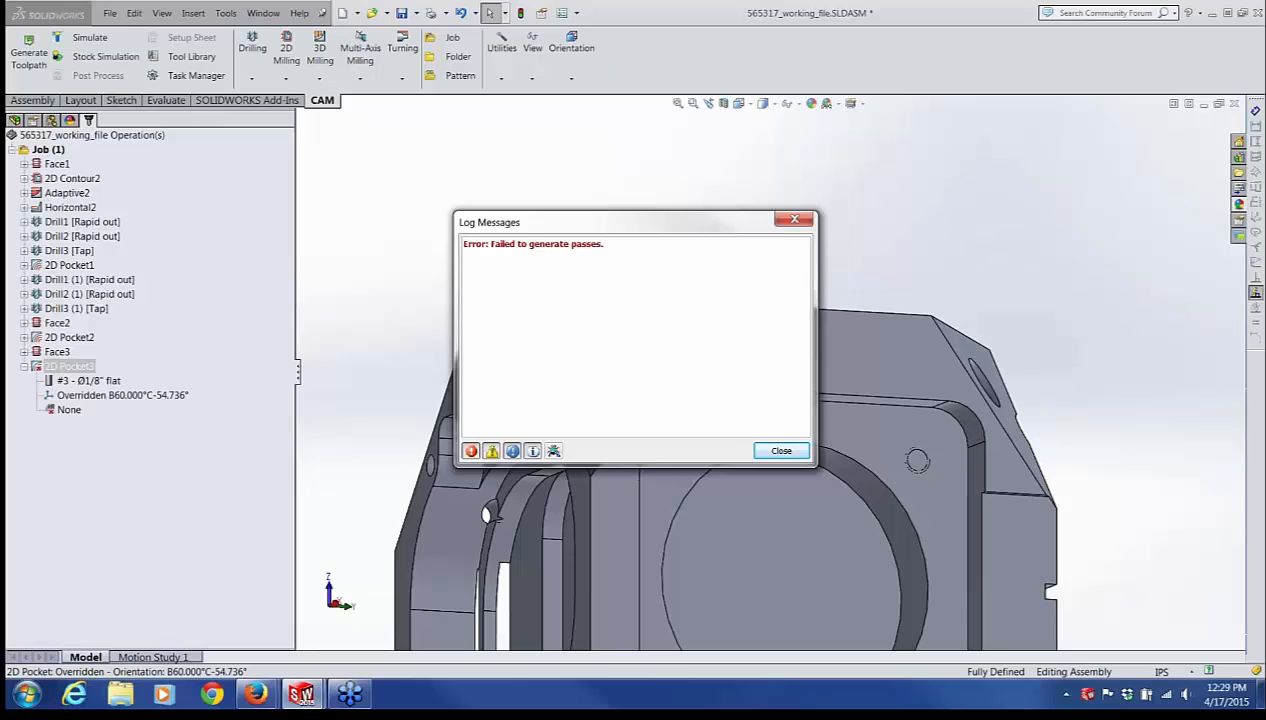
pyautogui.click(785, 455)
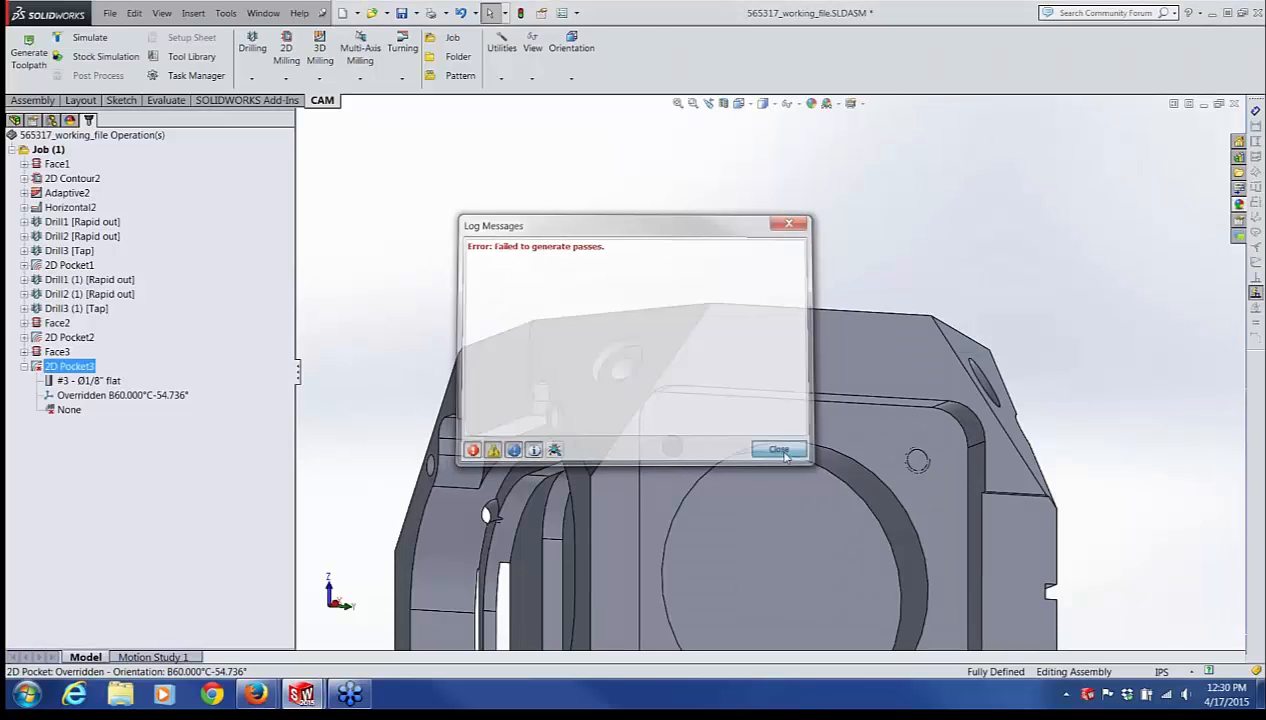
# Step: Reopen the 2D Pocket3 operation for editing and clear the selected face from its pocket geometry
pyautogui.rightClick(38, 368)
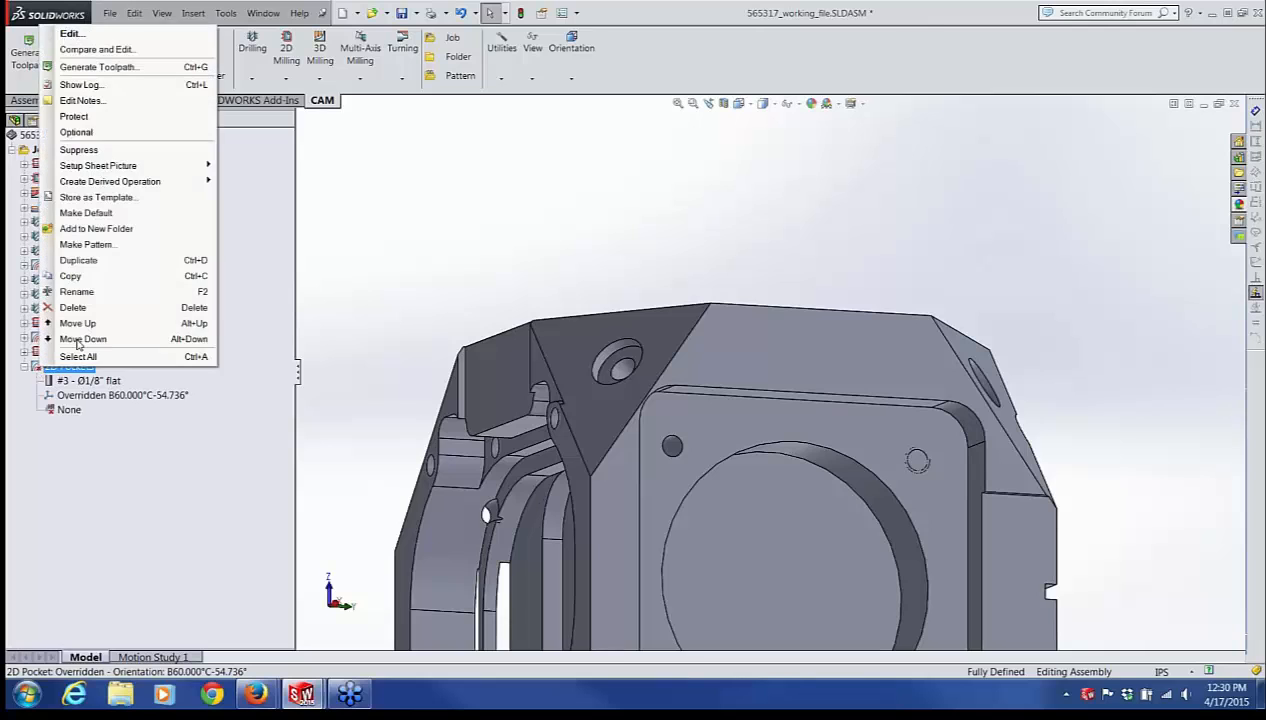
pyautogui.click(70, 33)
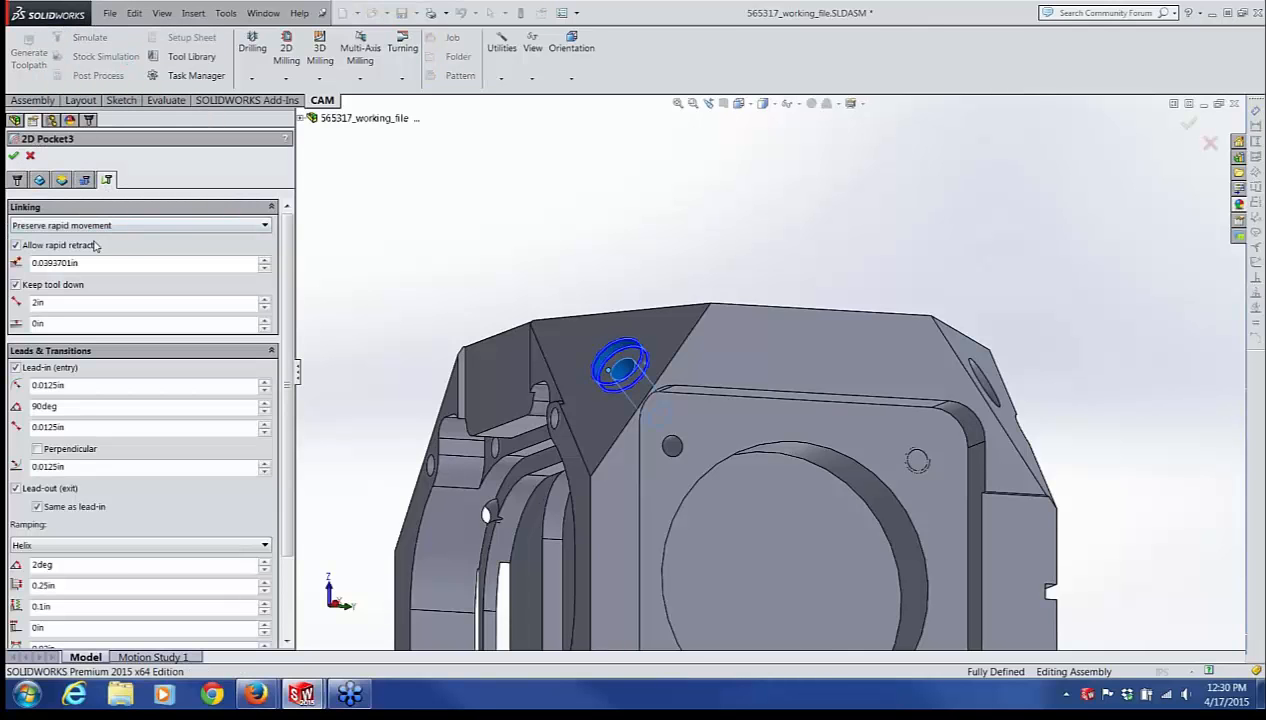
pyautogui.click(39, 181)
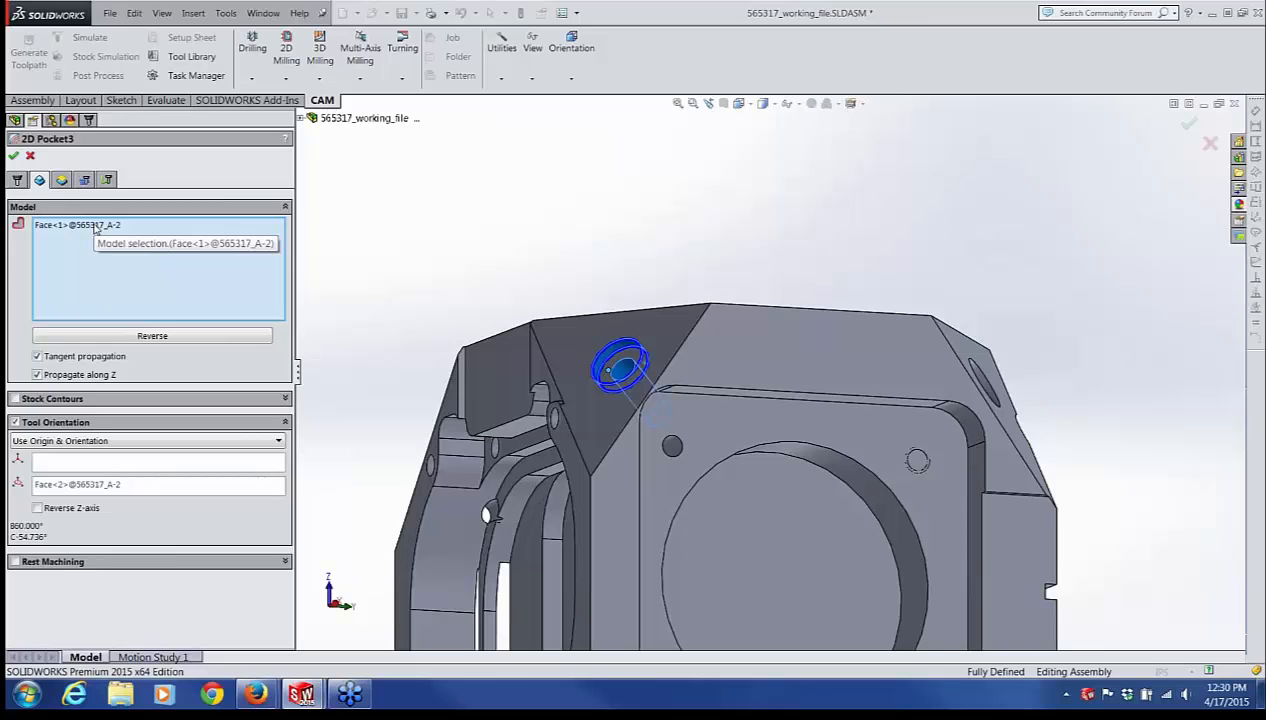
pyautogui.rightClick(95, 228)
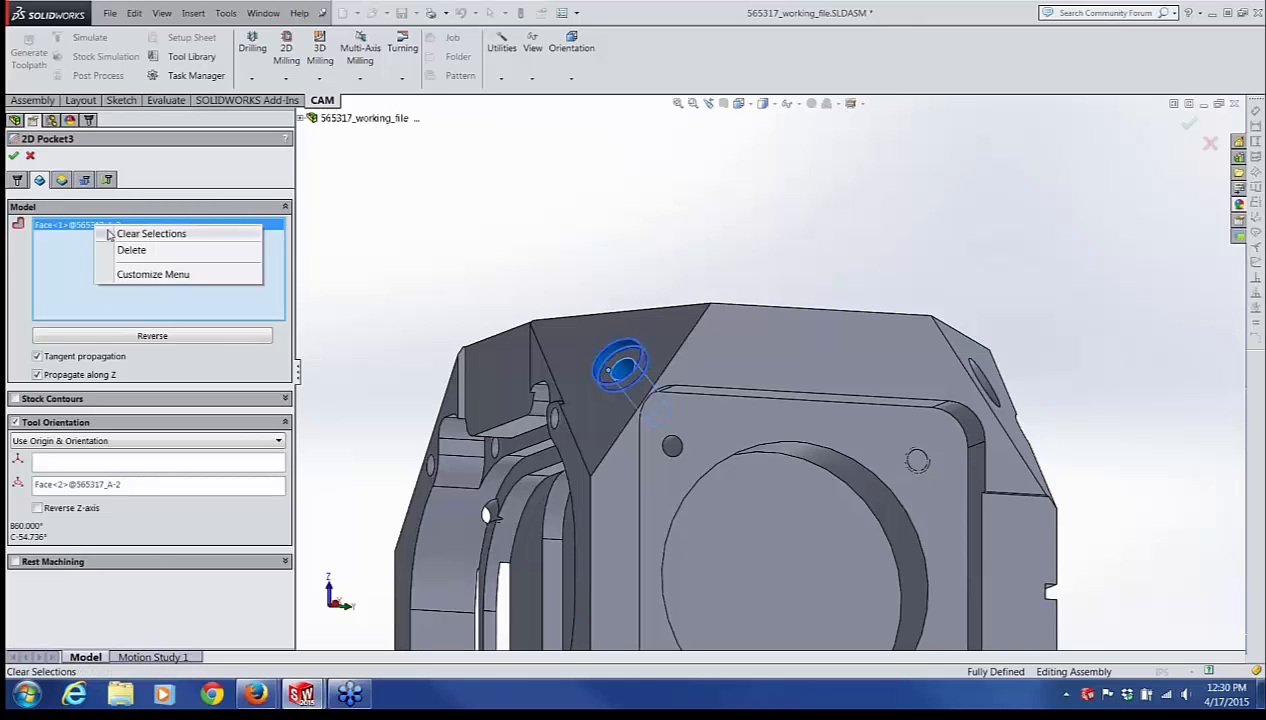
# Step: Replace the 2D Pocket3 face selection with the circular edge at the counterbore's floor and generate the toolpath
pyautogui.click(125, 229)
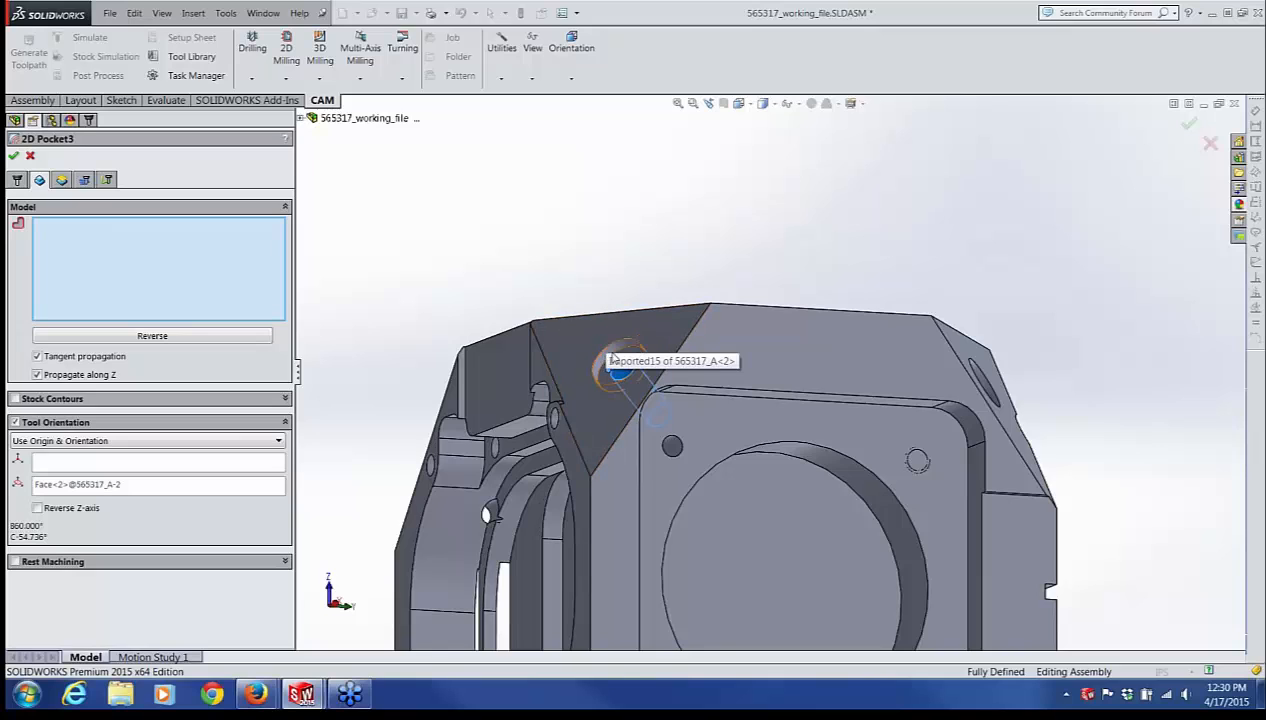
pyautogui.click(612, 363)
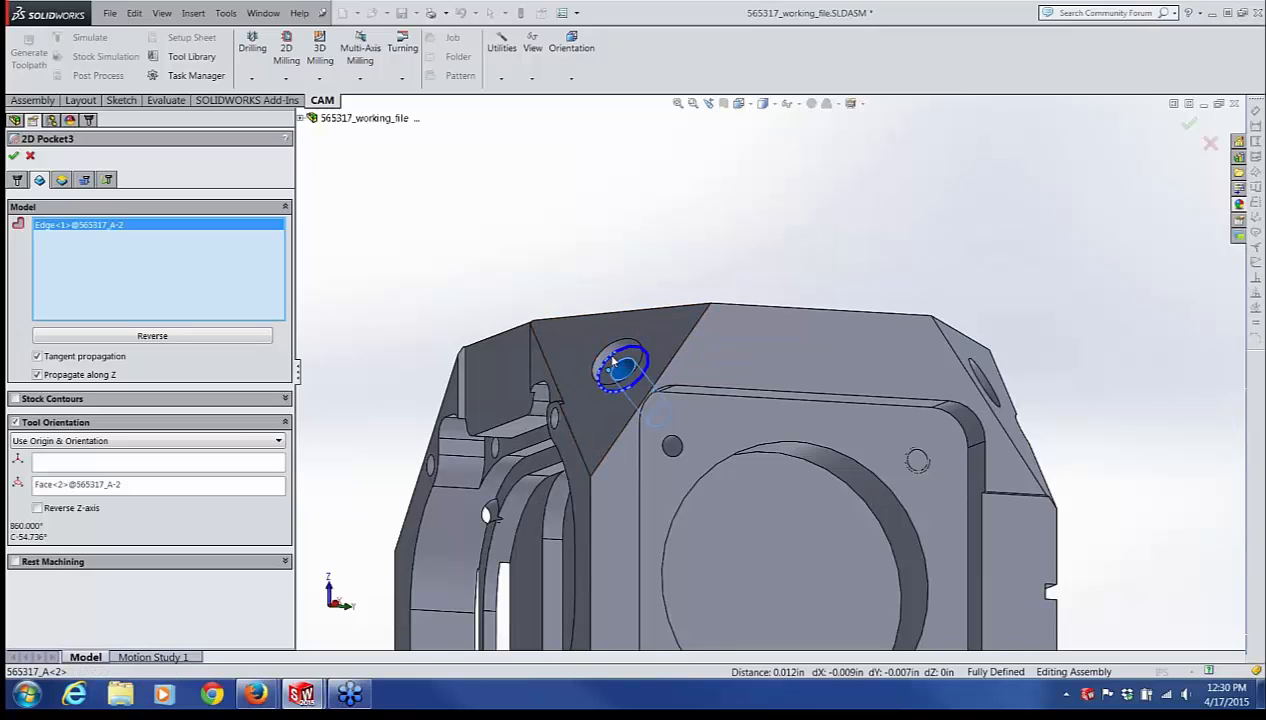
pyautogui.click(13, 156)
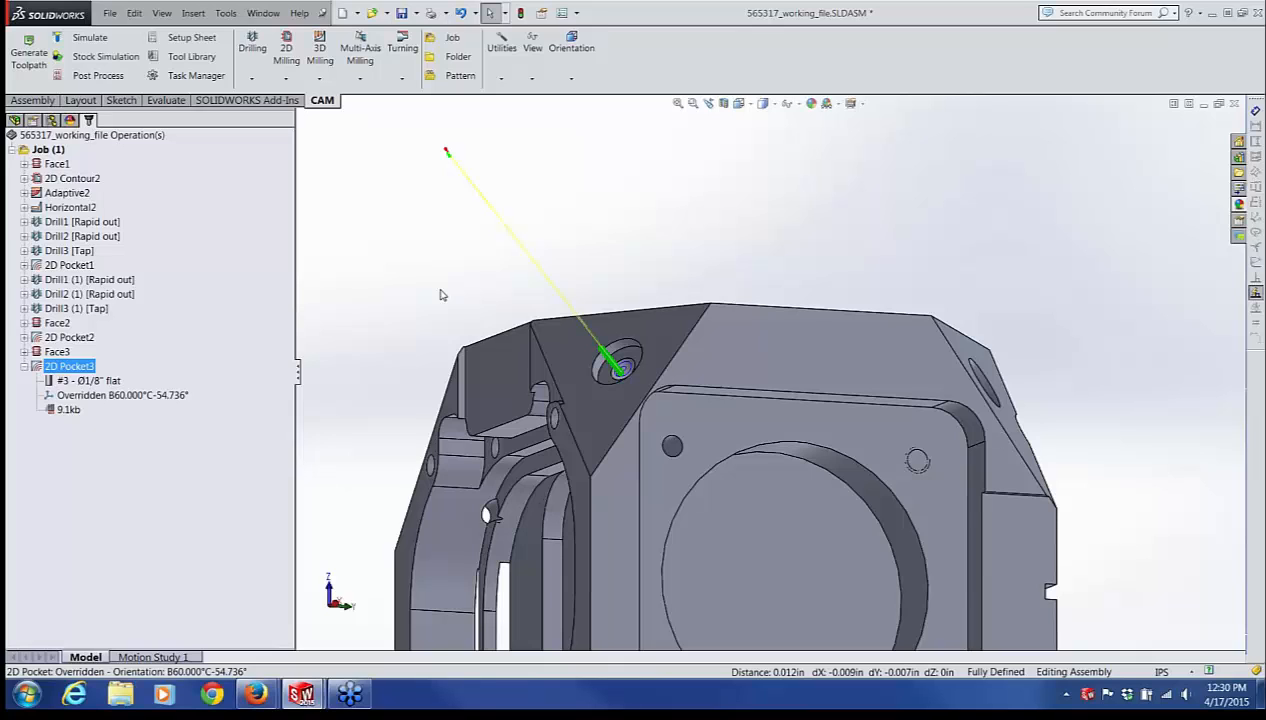
# Step: Inspect the 2D Pocket3 toolpath in the angled face's counterbore and compare it with the Face3 toolpath
pyautogui.click(668, 269)
pyautogui.scroll(-5, 660, 395)
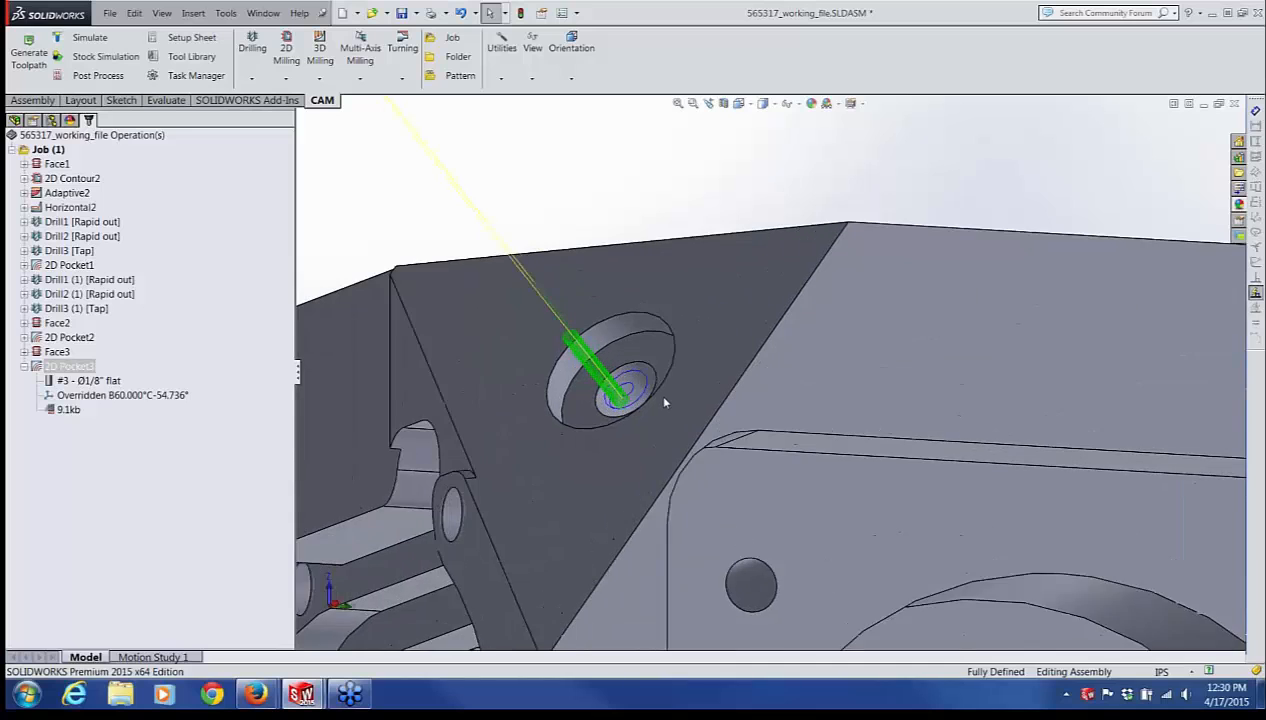
pyautogui.scroll(-1, 664, 400)
pyautogui.scroll(1, 660, 389)
pyautogui.scroll(1, 763, 334)
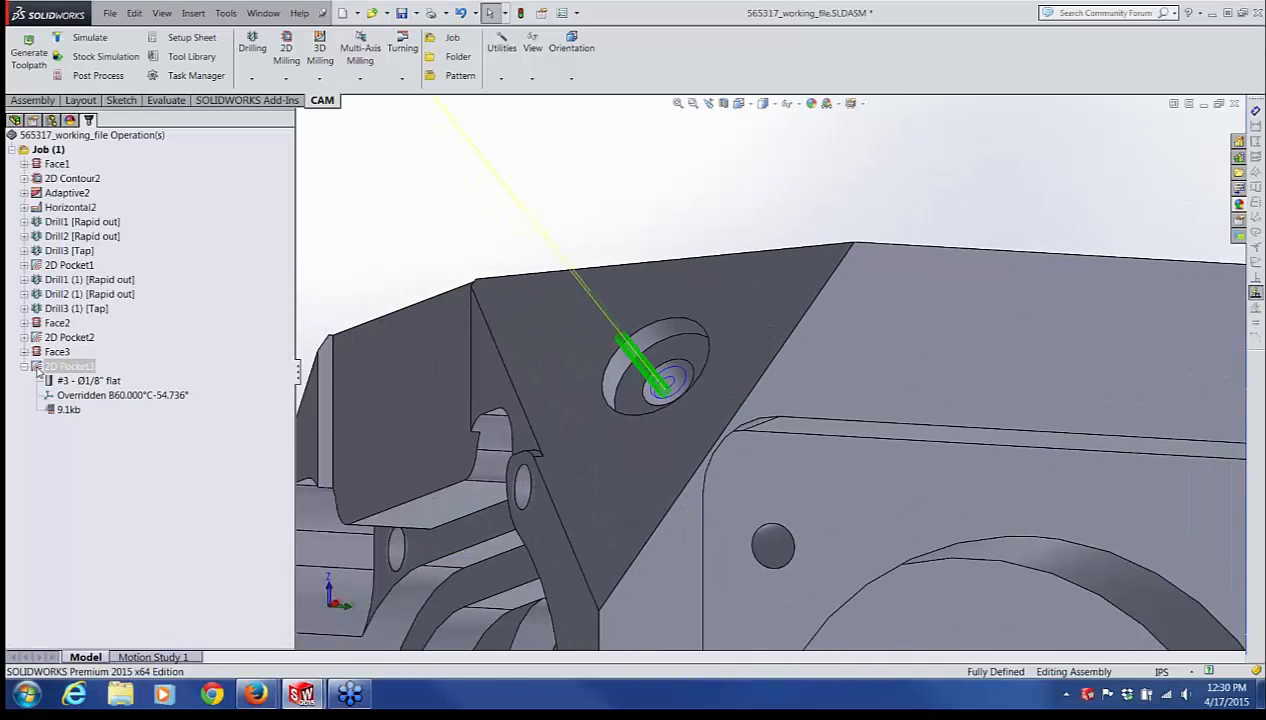
pyautogui.click(37, 368)
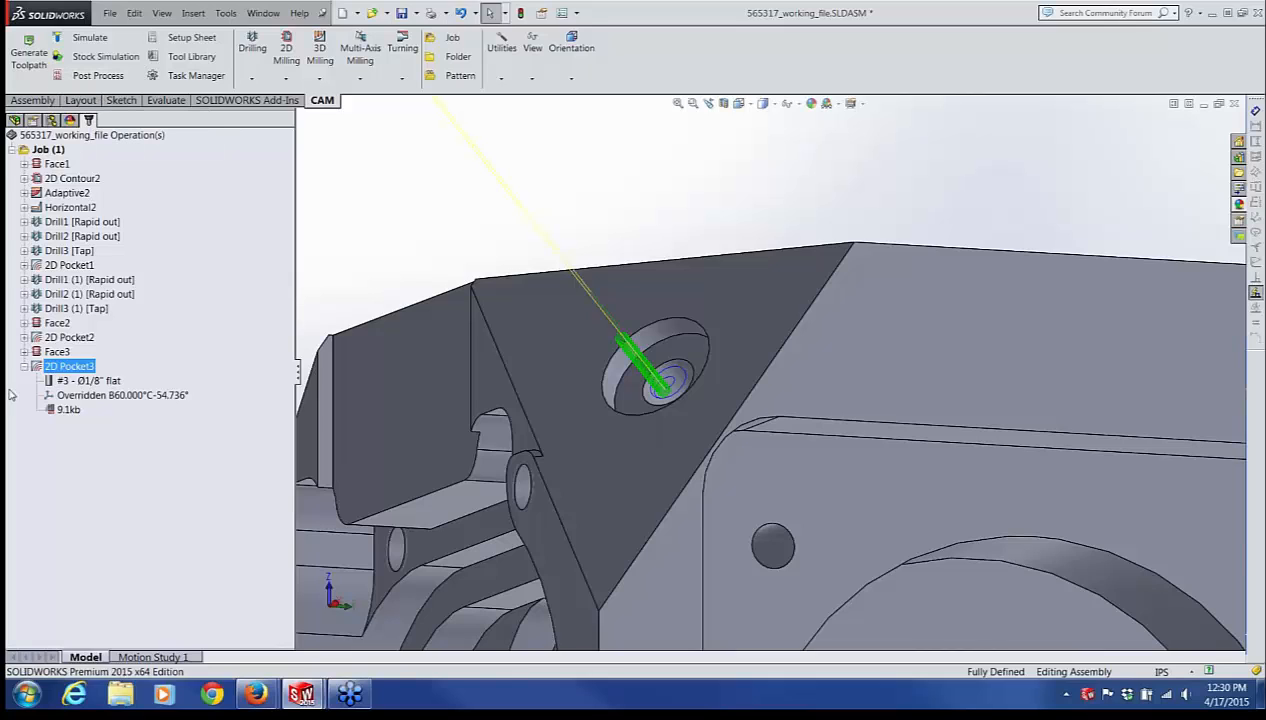
pyautogui.click(38, 355)
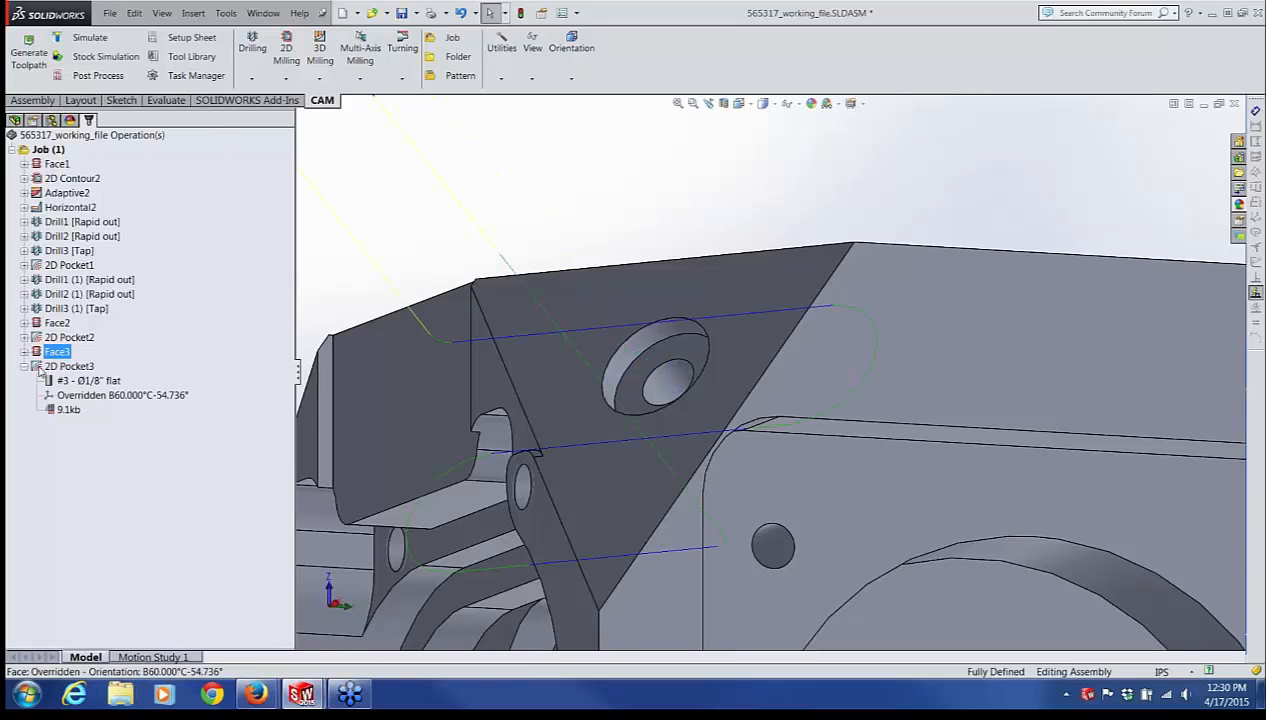
pyautogui.click(38, 369)
pyautogui.click(205, 312)
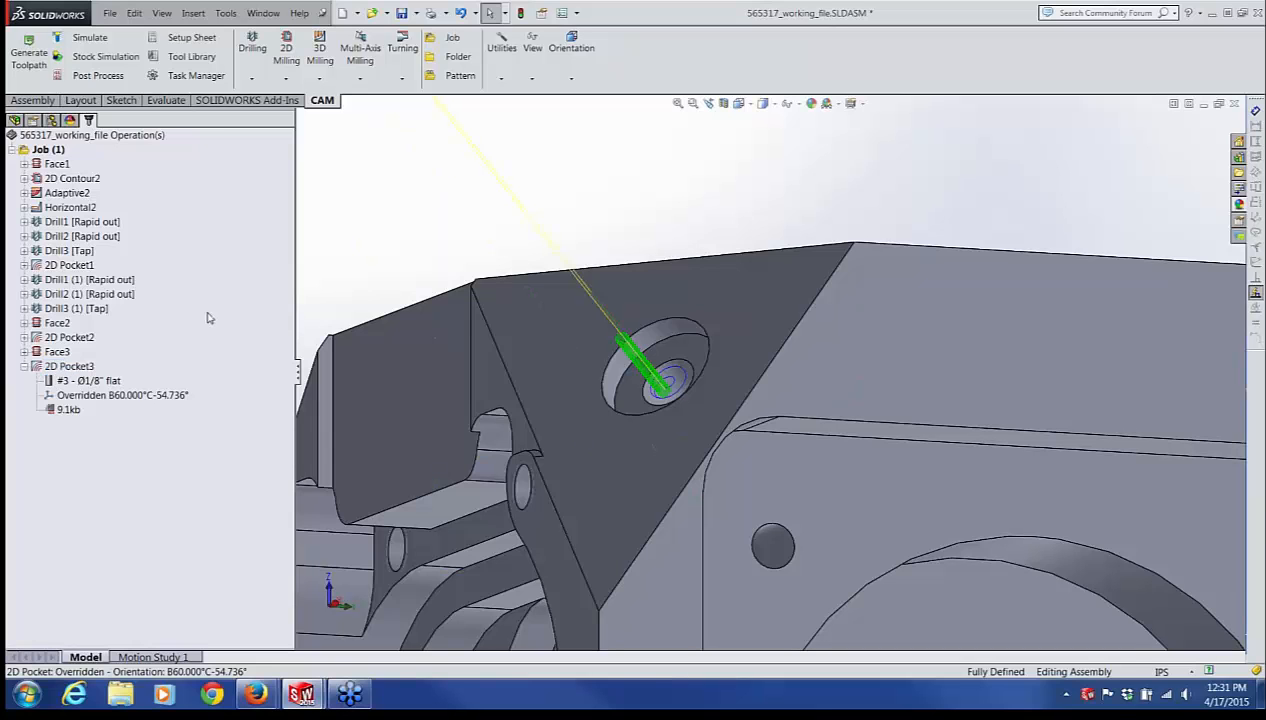
pyautogui.moveTo(682, 380); pyautogui.dragTo(763, 429, button='middle')
pyautogui.scroll(-2, 786, 407)
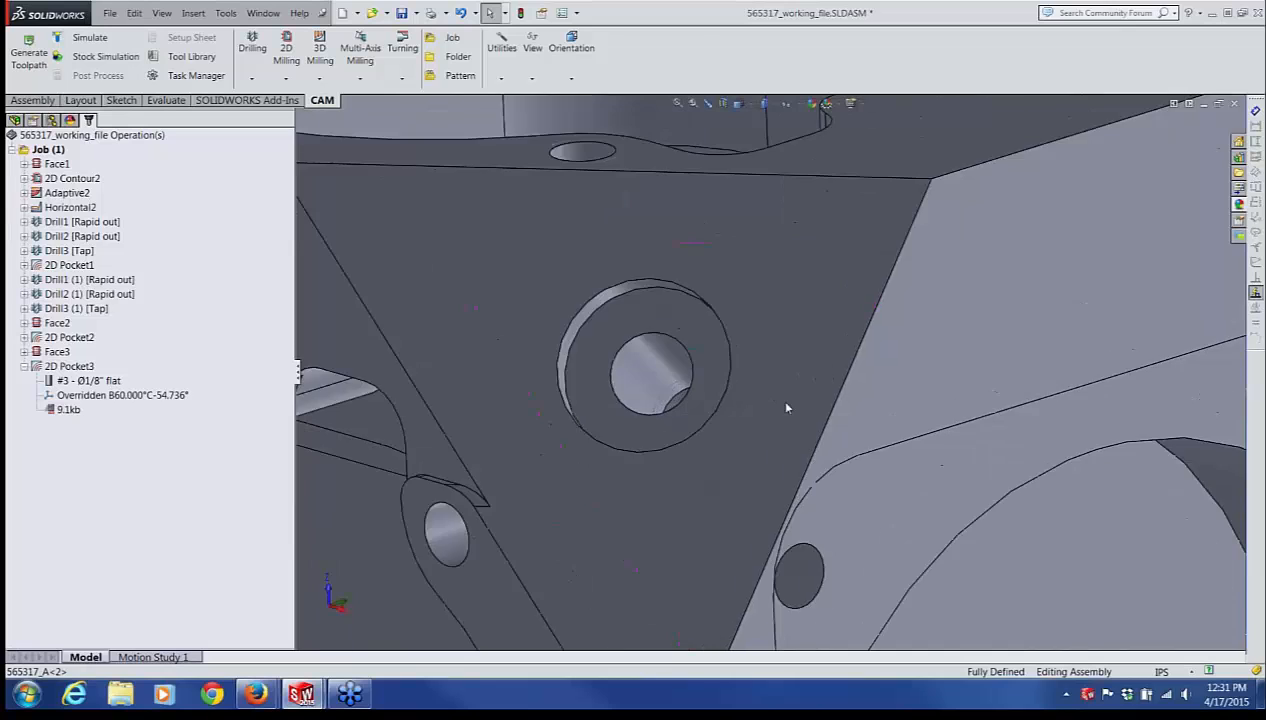
pyautogui.scroll(2, 786, 407)
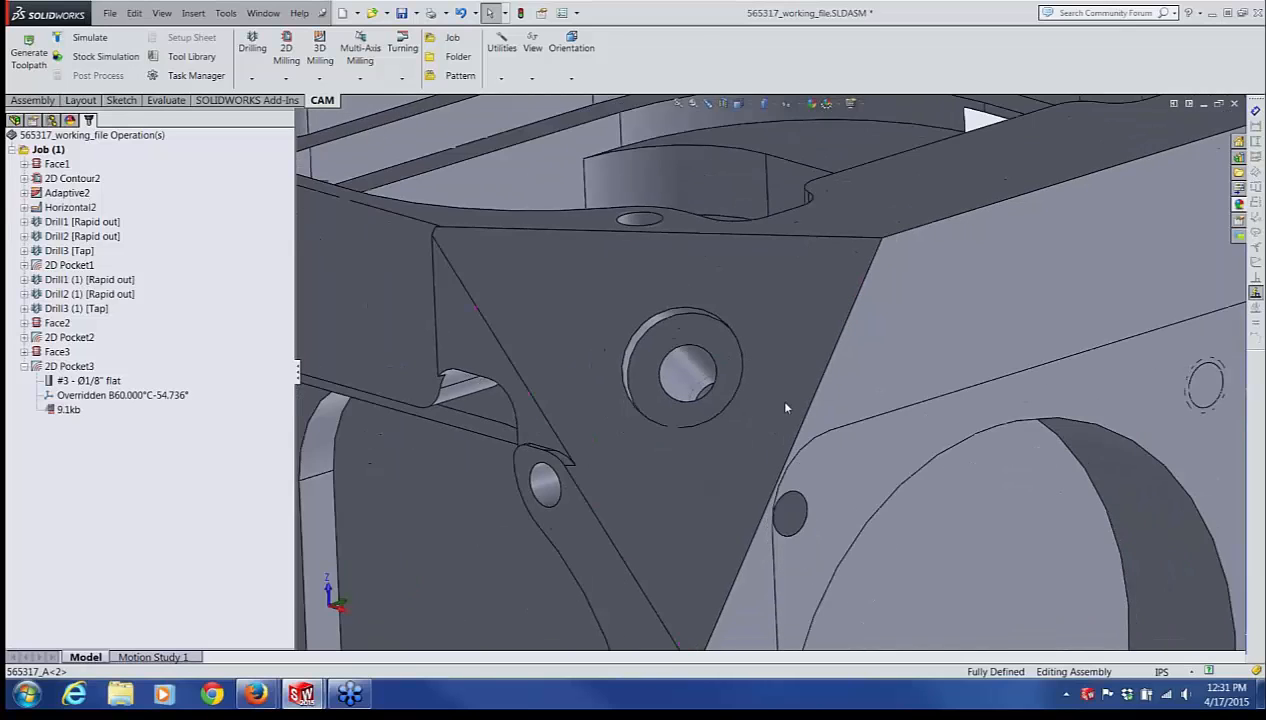
# Step: Review the existing Drill1, Drill2 and Drill3 toolpaths and create all operations from the 2-56_tapped_holes template
pyautogui.click(24, 366)
pyautogui.click(80, 221)
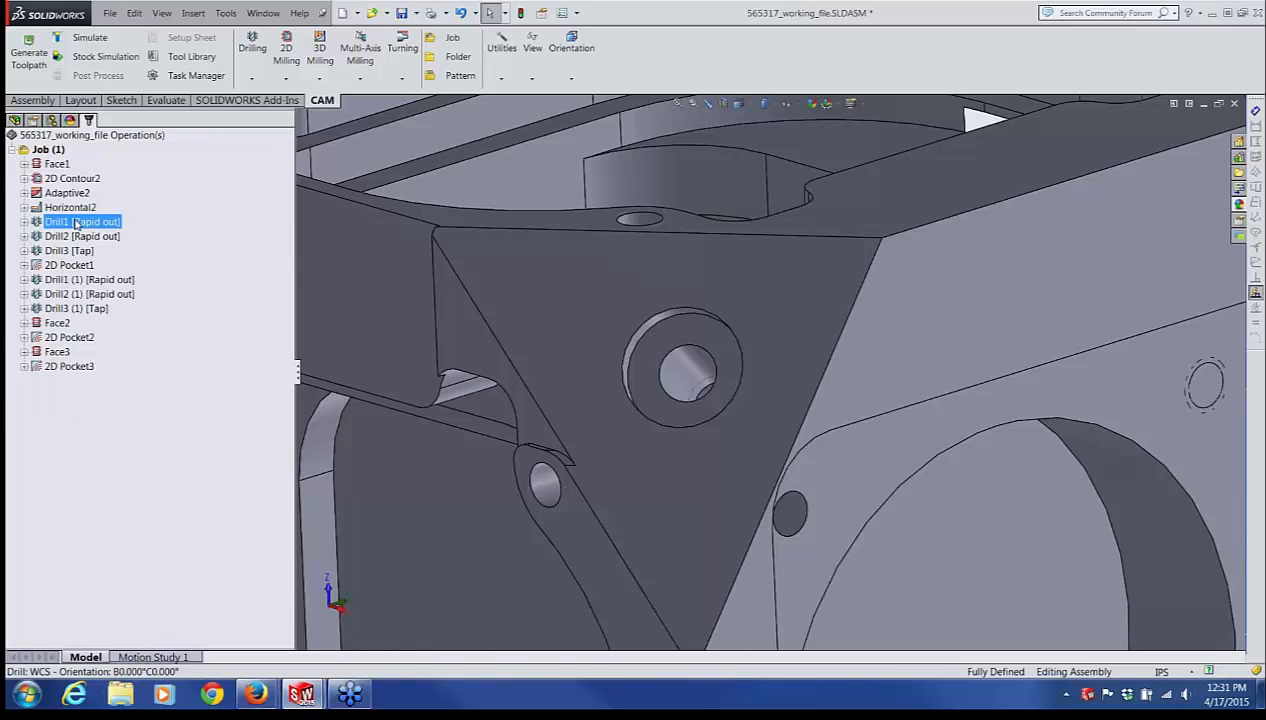
pyautogui.click(65, 237)
pyautogui.click(60, 251)
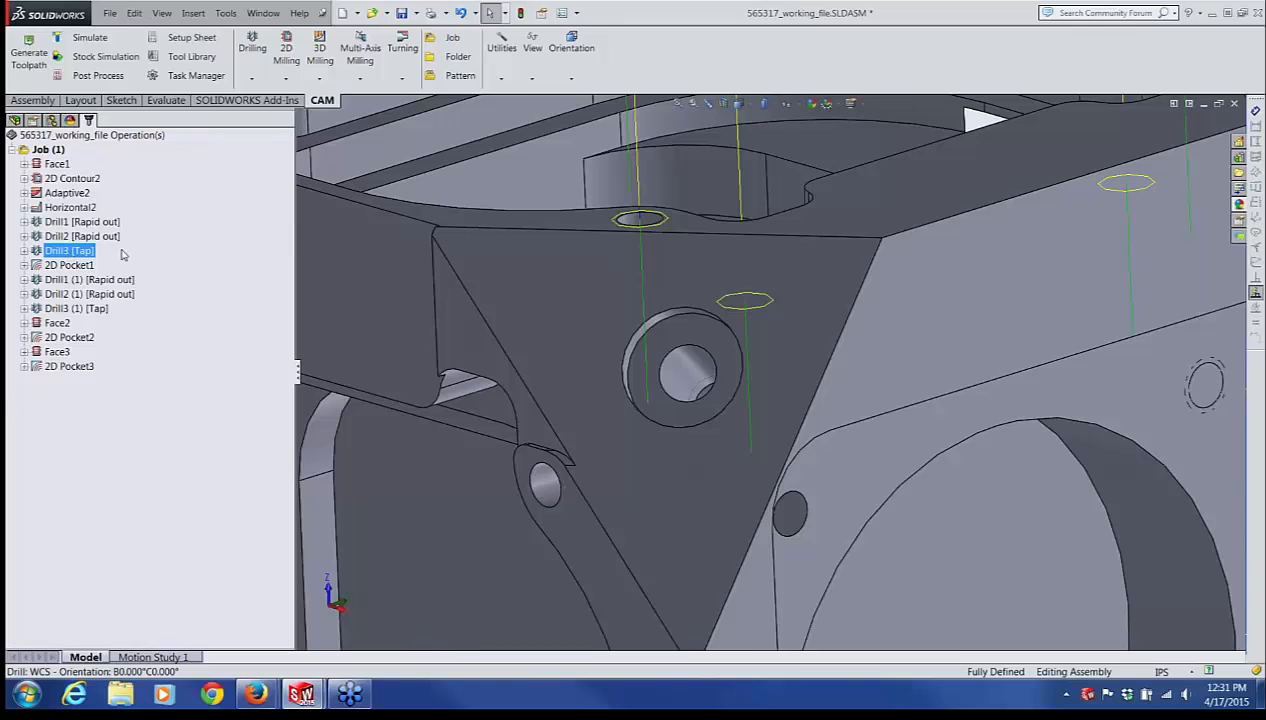
pyautogui.click(165, 420)
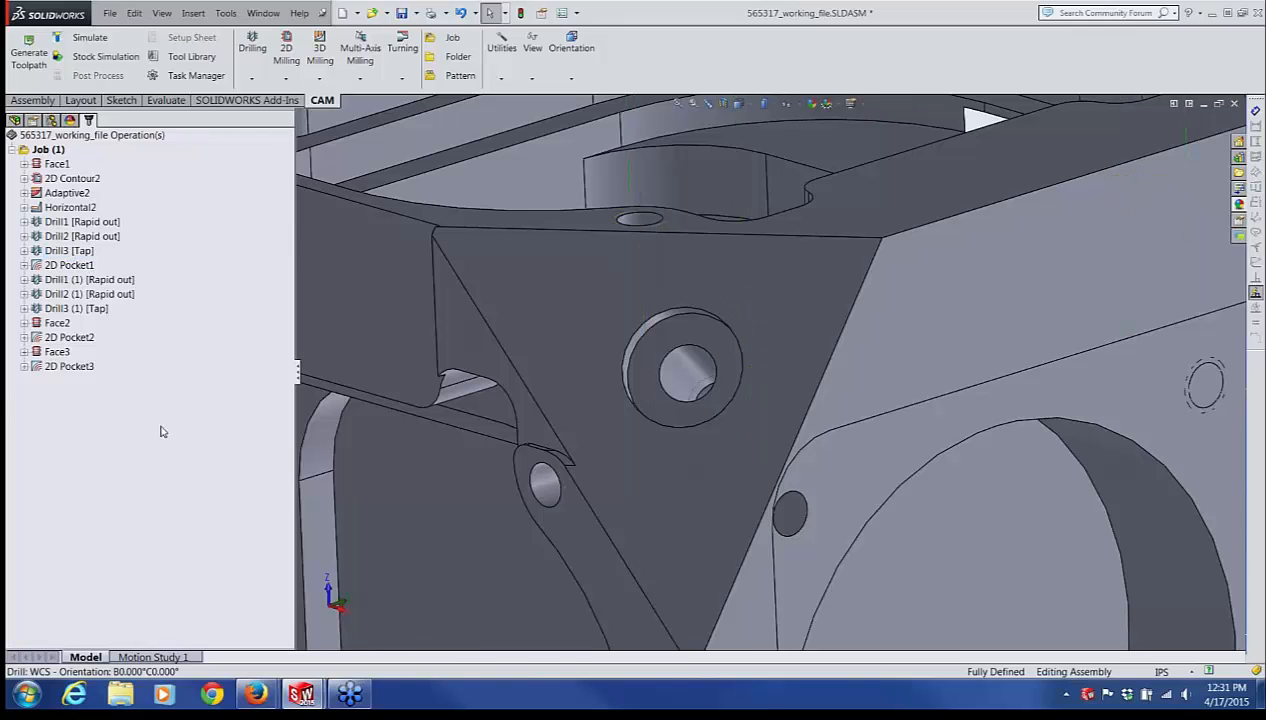
pyautogui.rightClick(67, 419)
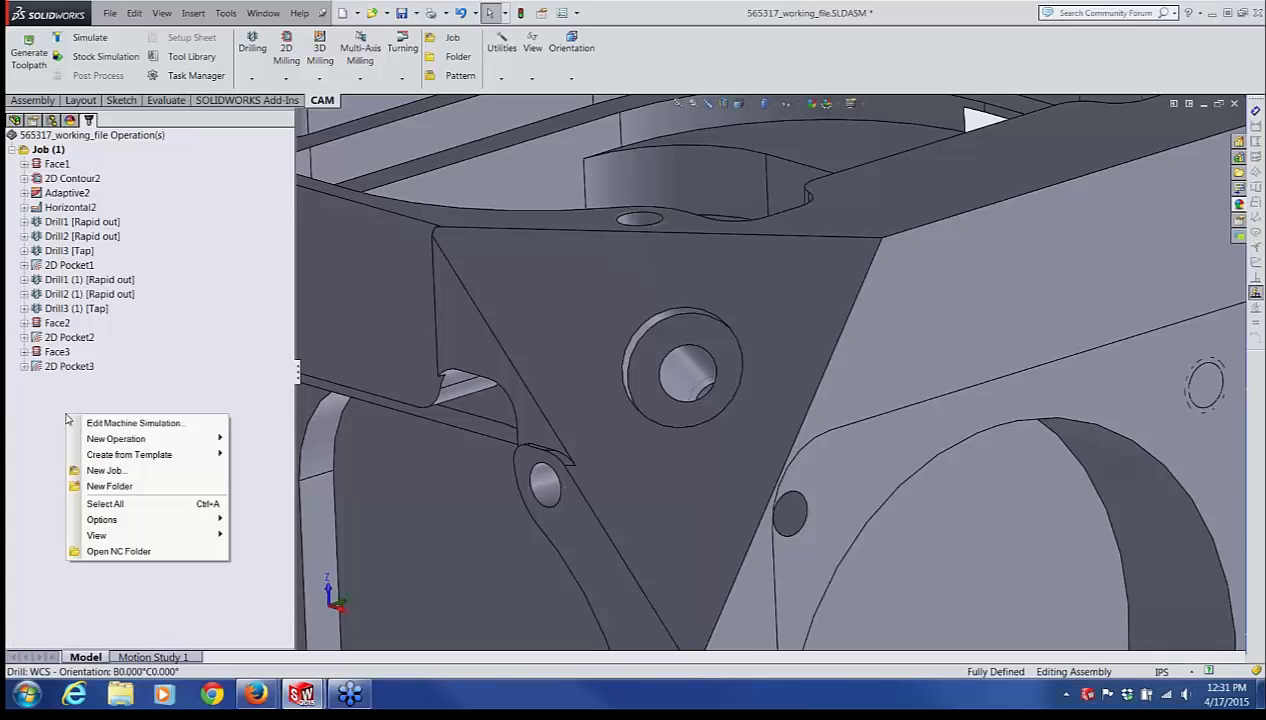
pyautogui.moveTo(128, 456)
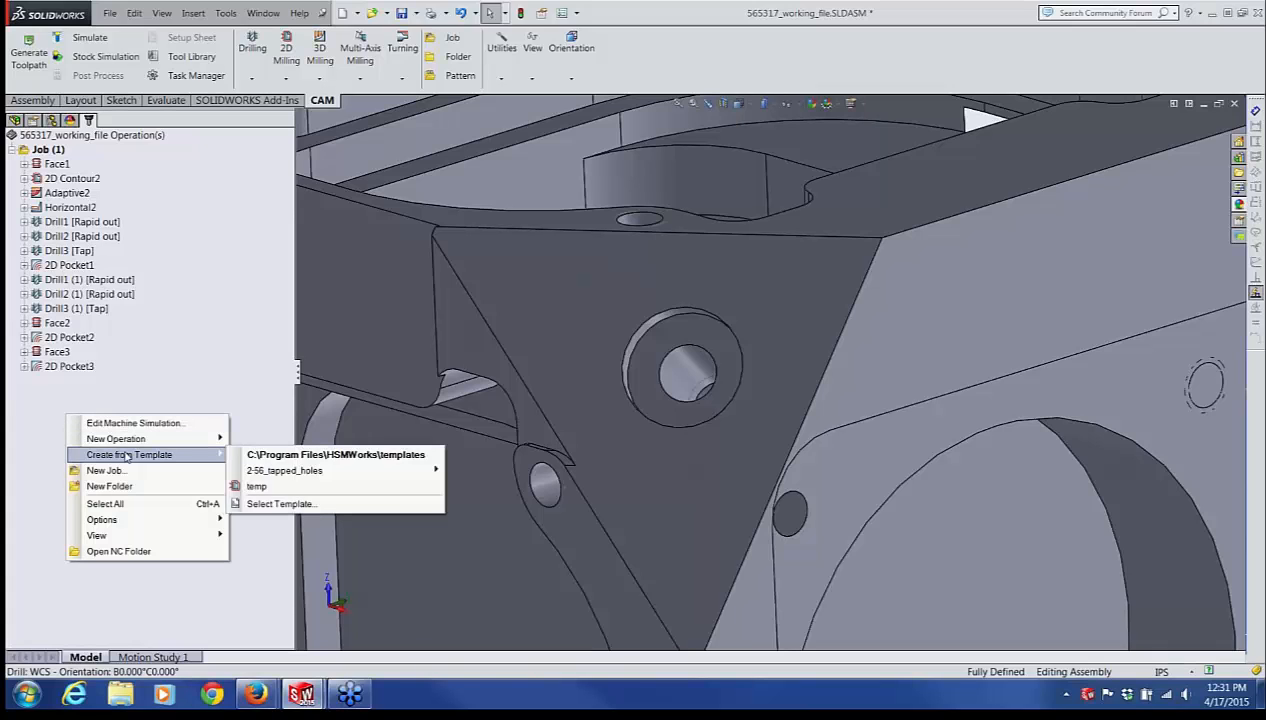
pyautogui.moveTo(262, 475)
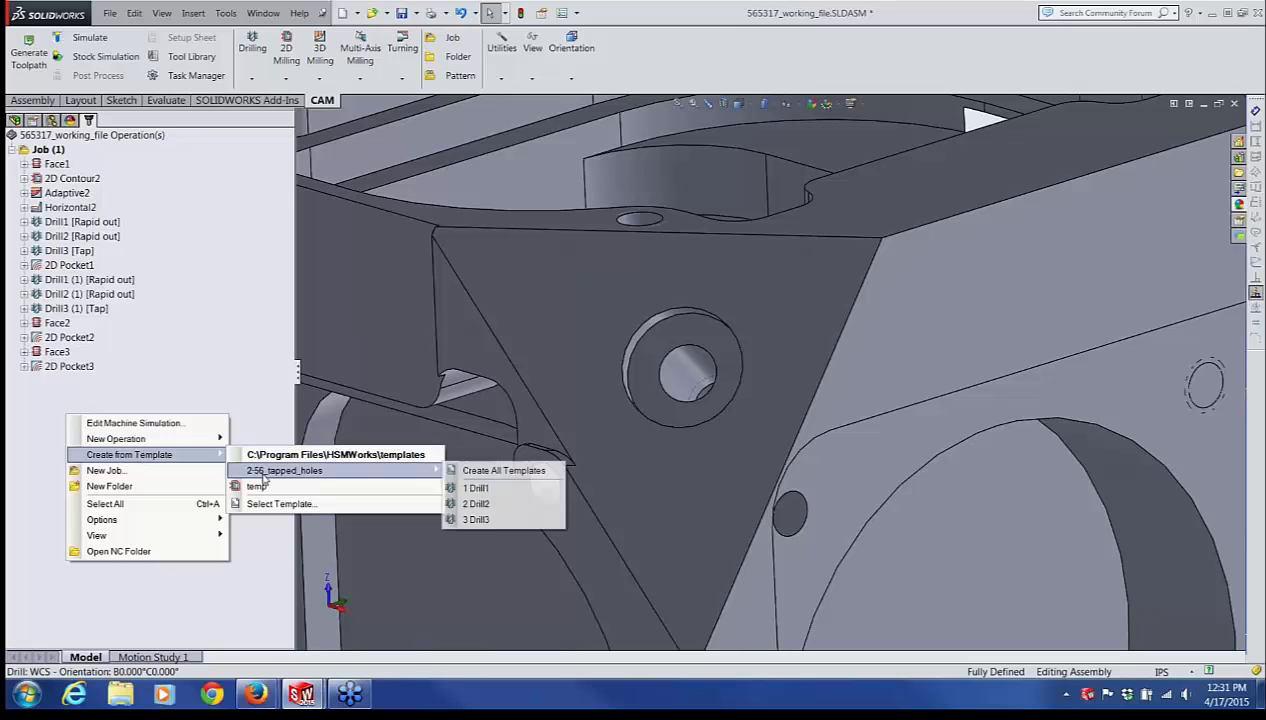
pyautogui.click(480, 472)
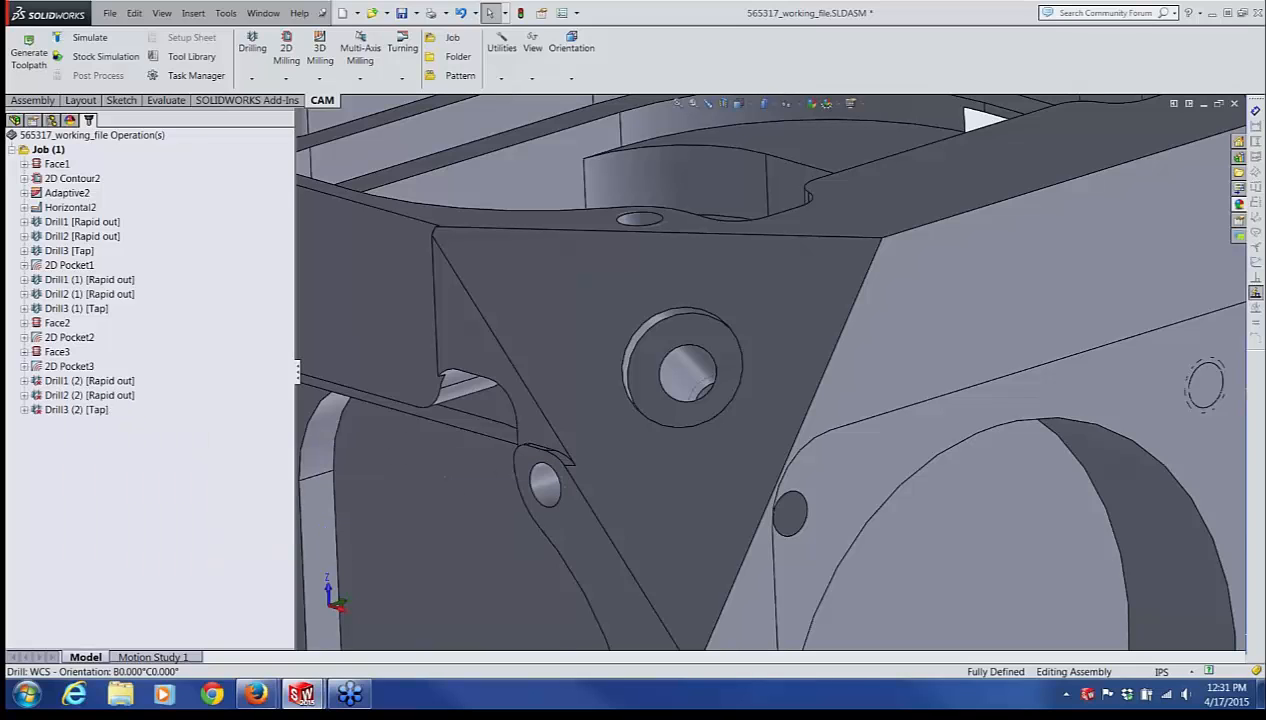
# Step: Edit Drill1 (2) to orient the tool along the counterbored hole's inner cylindrical face and drill that same face
pyautogui.rightClick(66, 381)
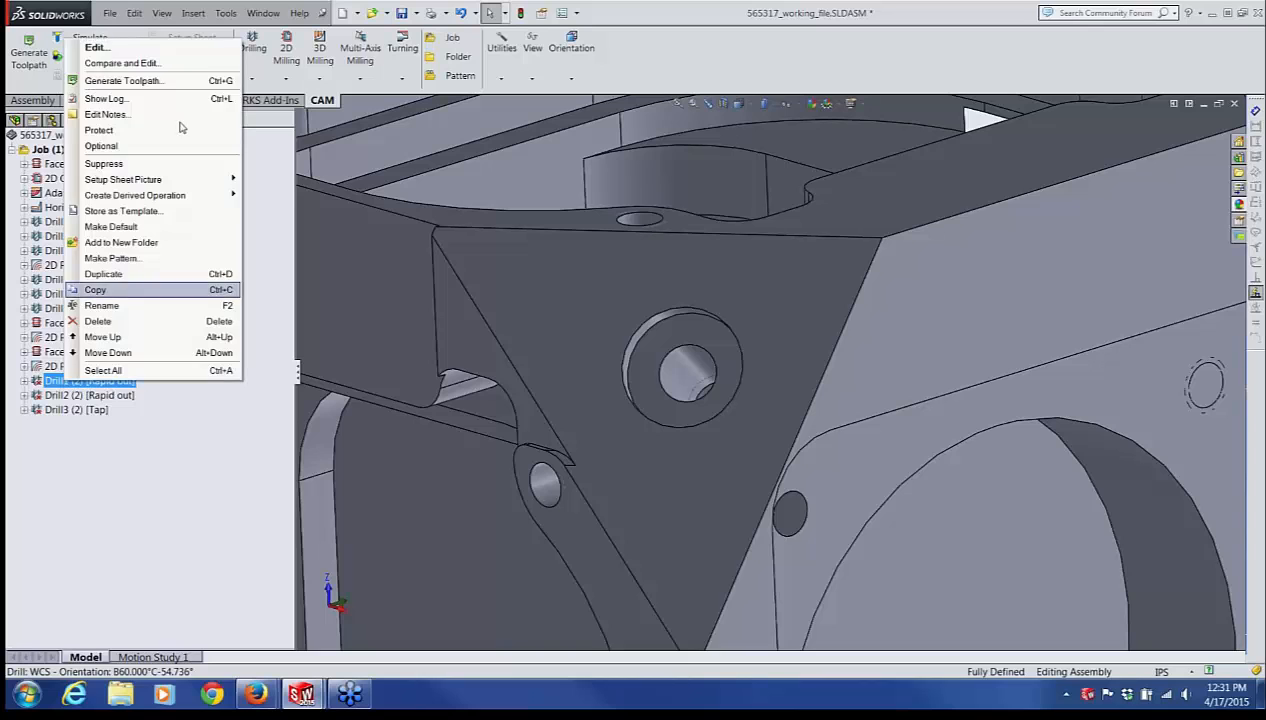
pyautogui.click(97, 47)
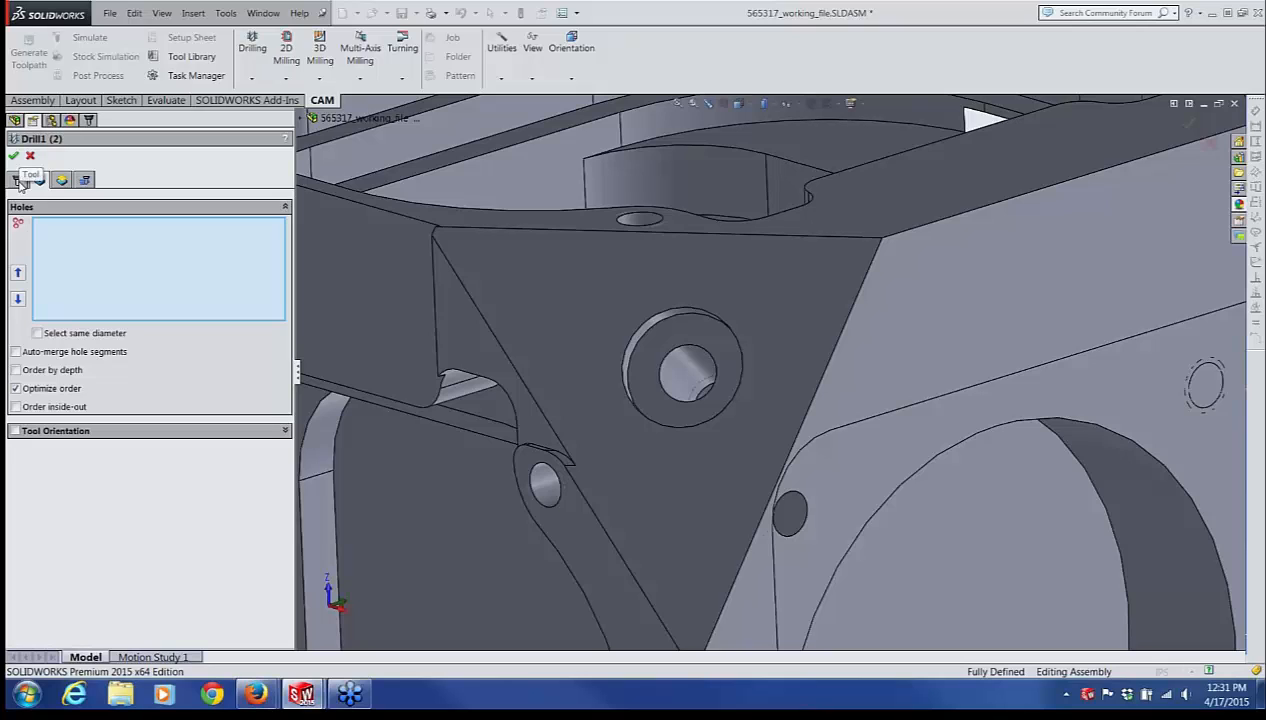
pyautogui.click(15, 431)
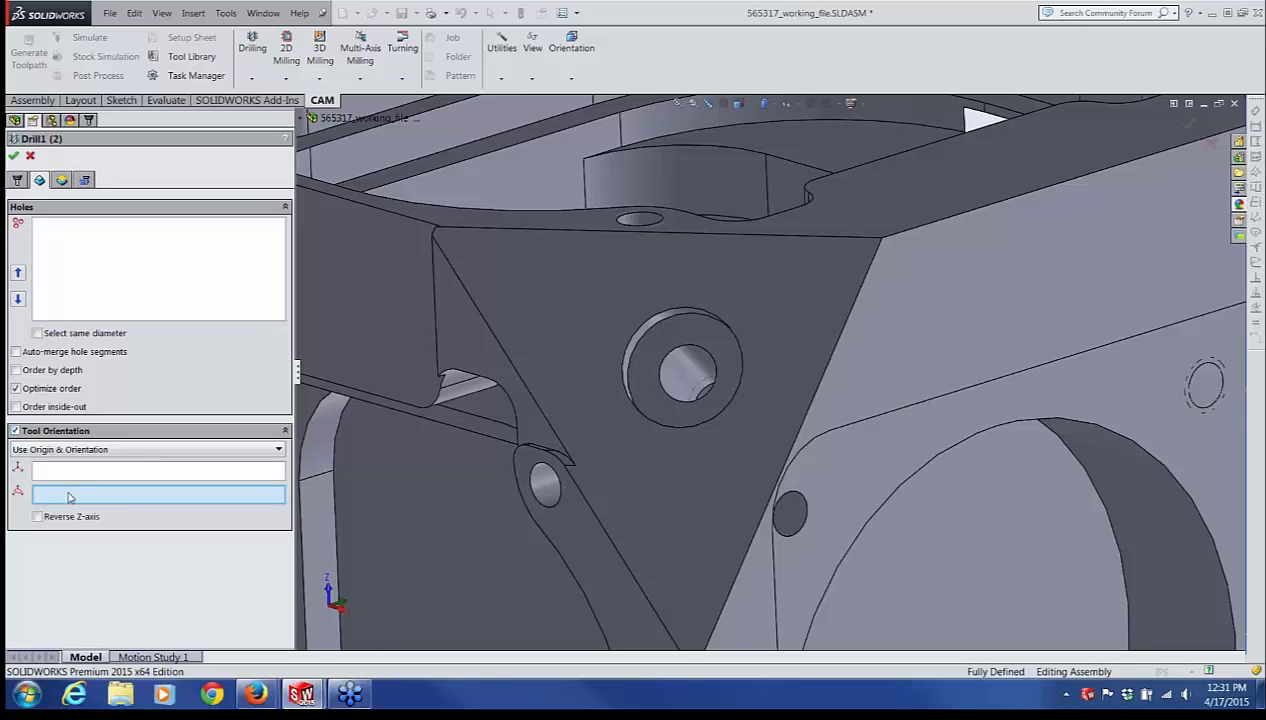
pyautogui.click(676, 366)
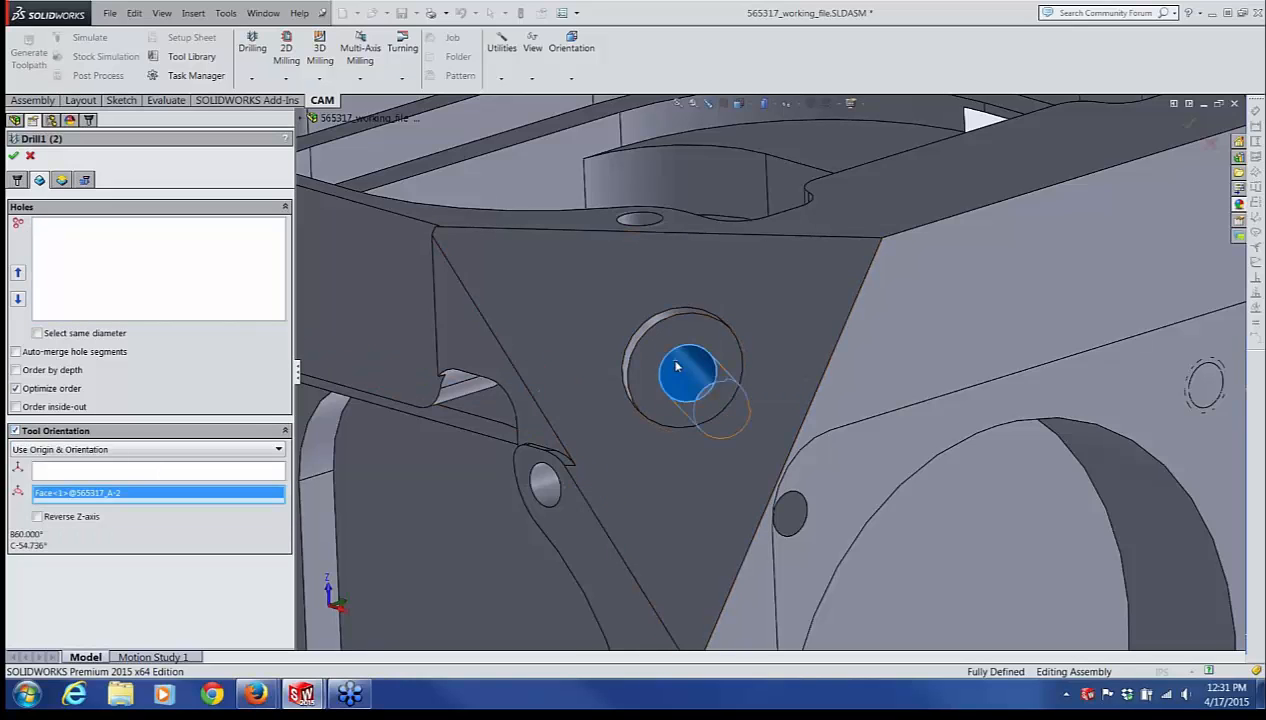
pyautogui.click(98, 238)
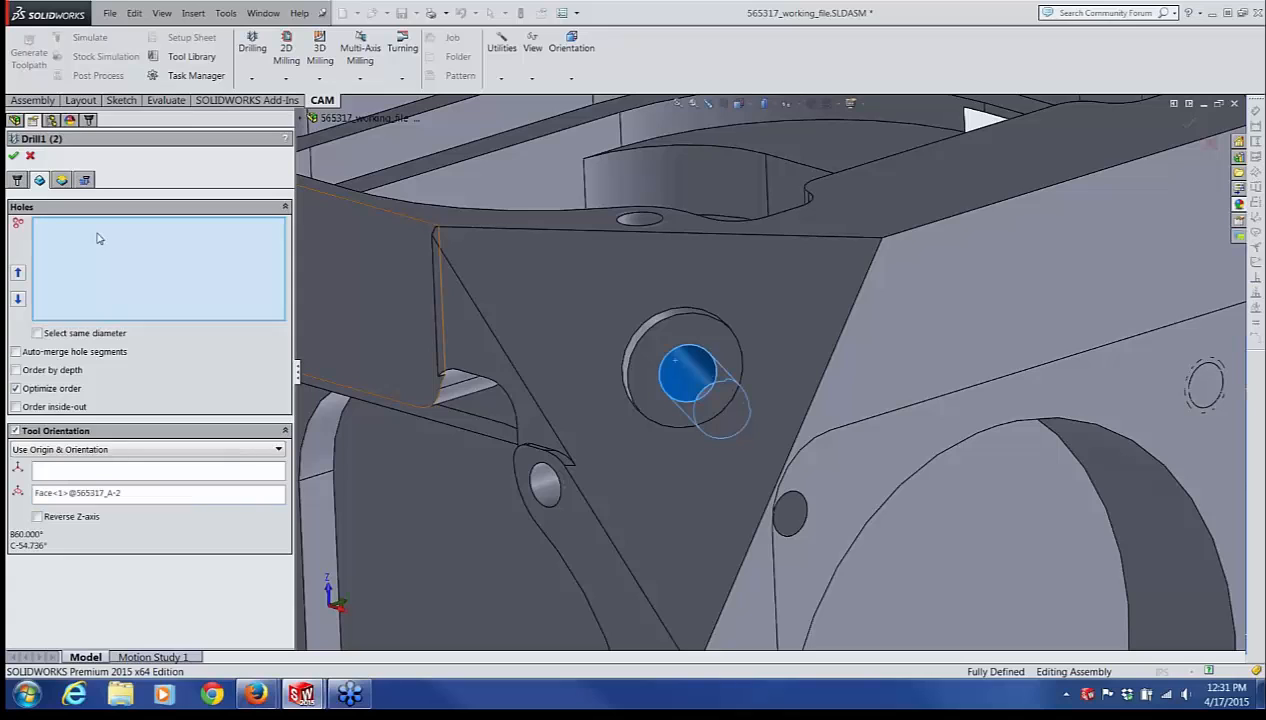
pyautogui.click(680, 378)
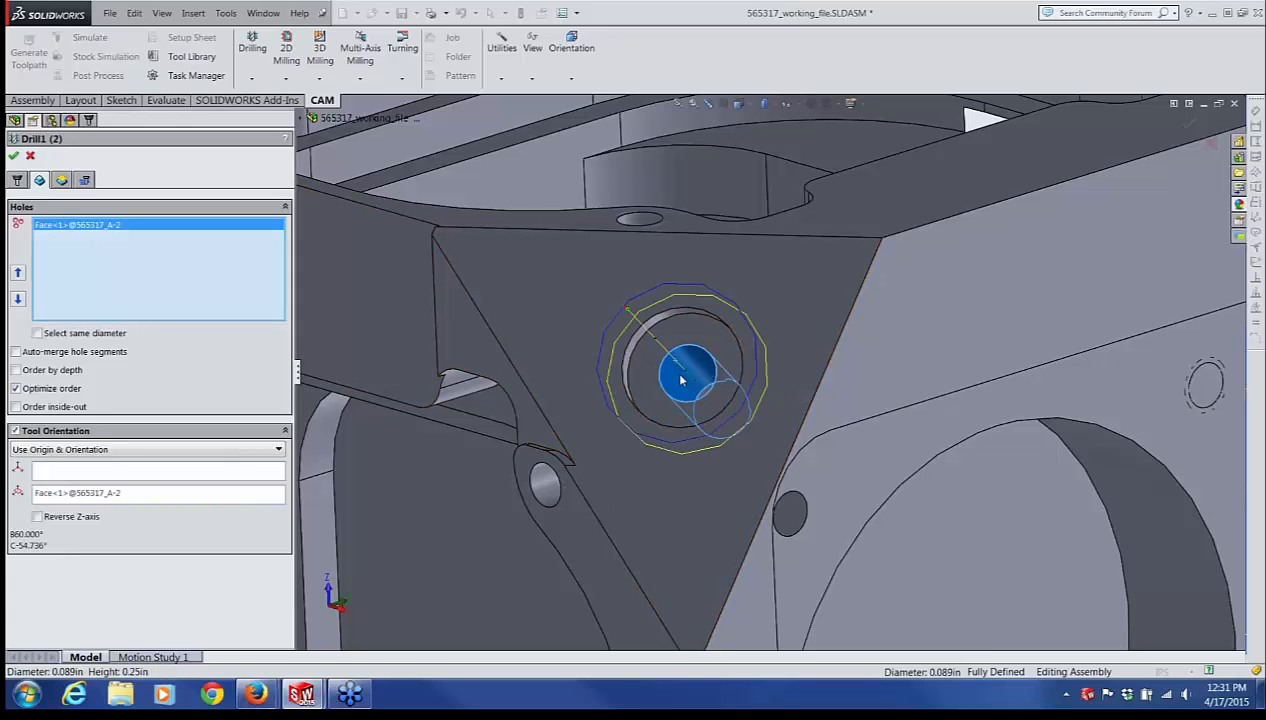
pyautogui.click(14, 157)
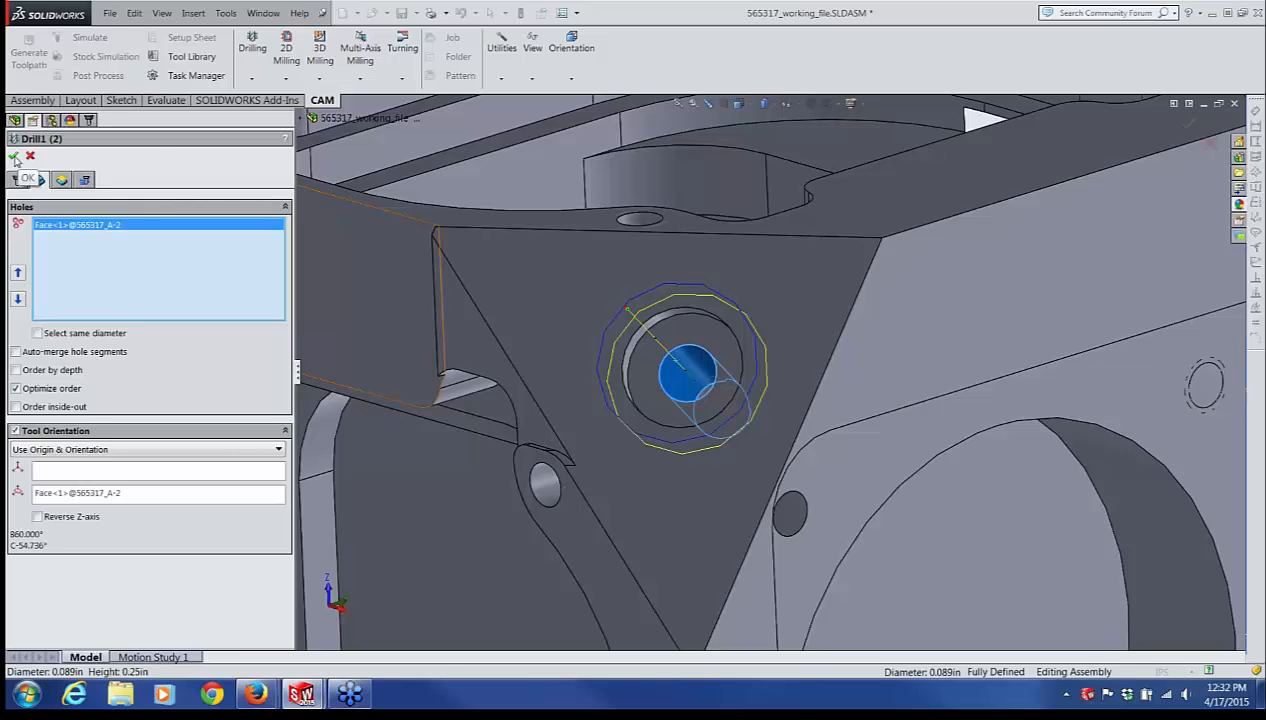
# Step: Edit Drill2 (2) to use the inner cylindrical face of the counterbored hole for both tool orientation and hole selection
pyautogui.click(50, 397)
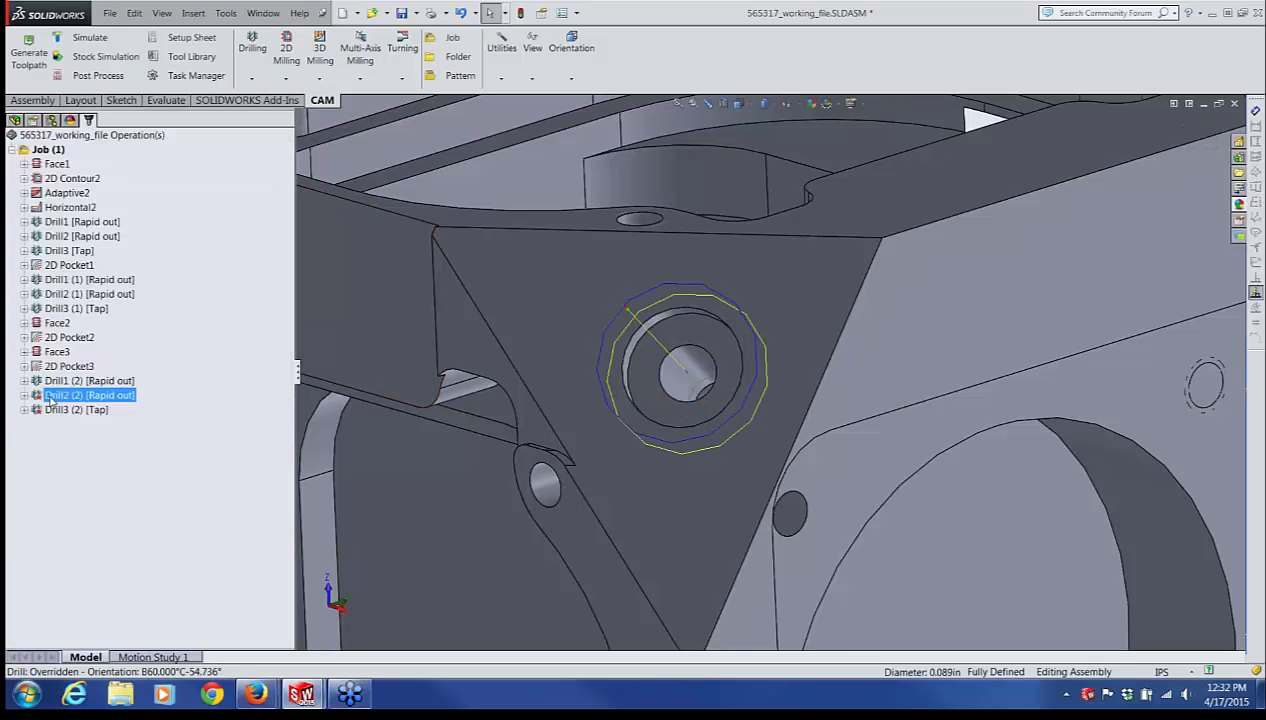
pyautogui.rightClick(47, 397)
pyautogui.click(99, 64)
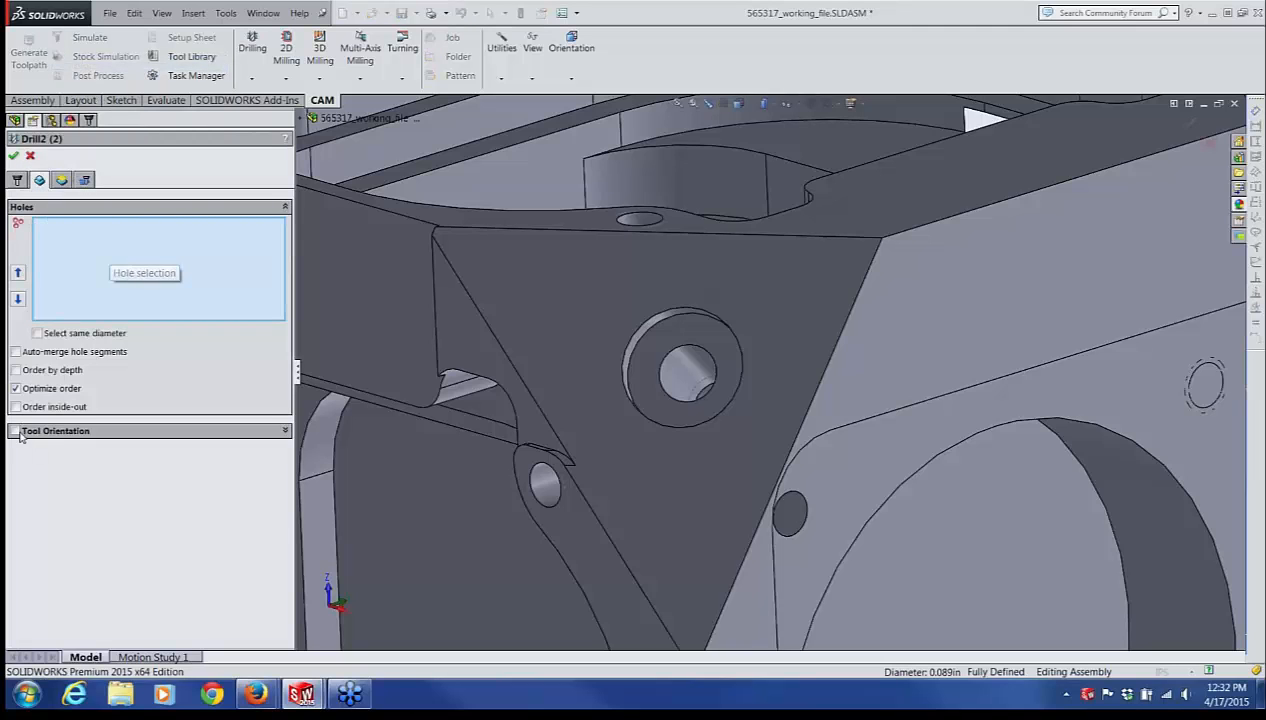
pyautogui.click(19, 433)
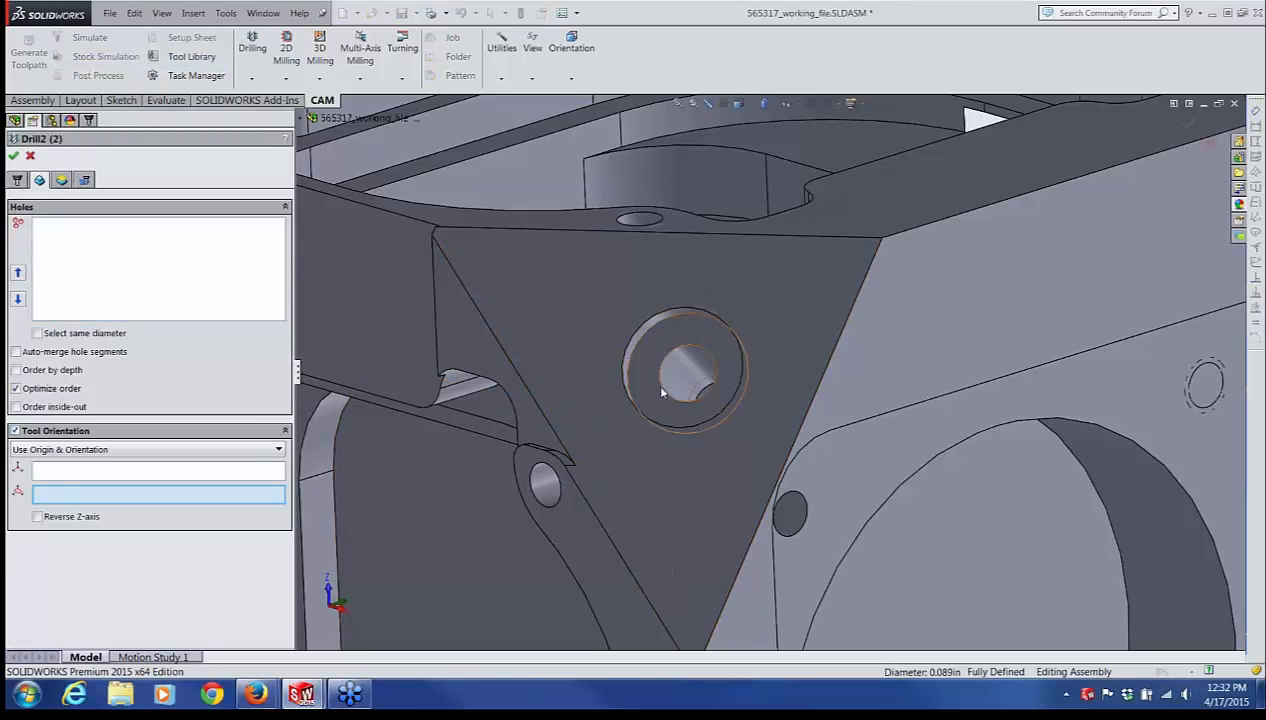
pyautogui.click(688, 374)
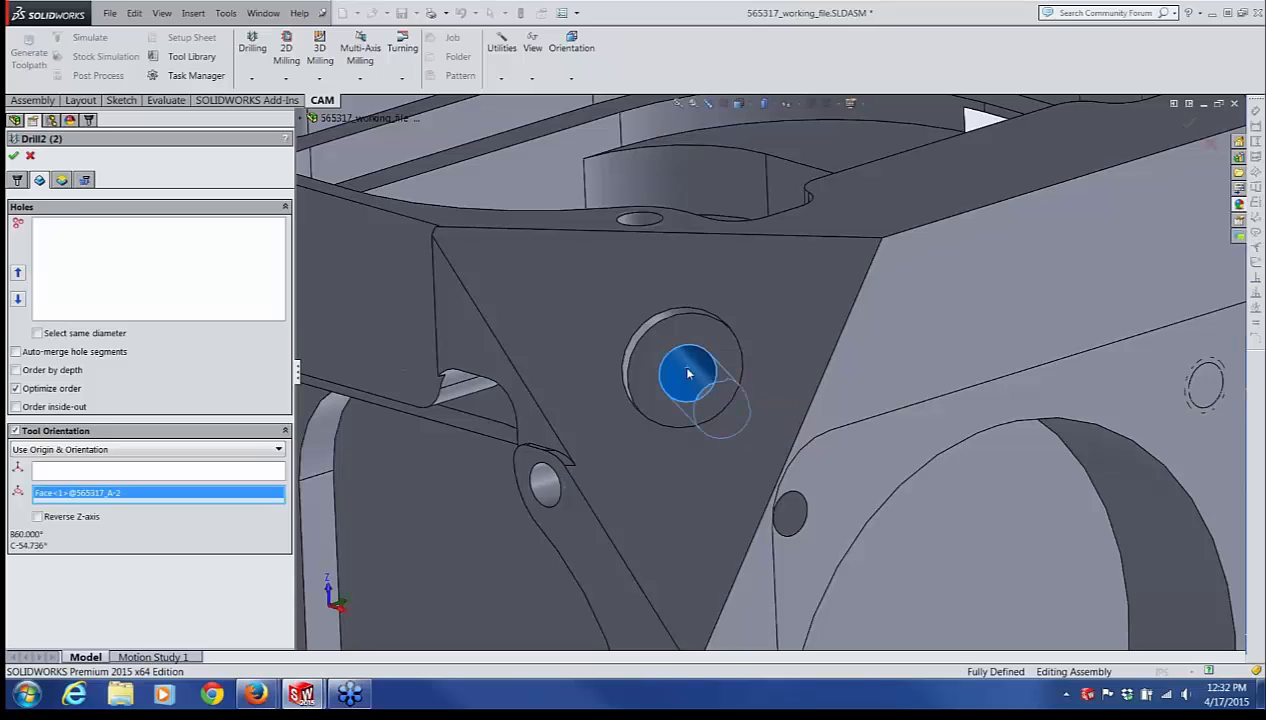
pyautogui.click(202, 266)
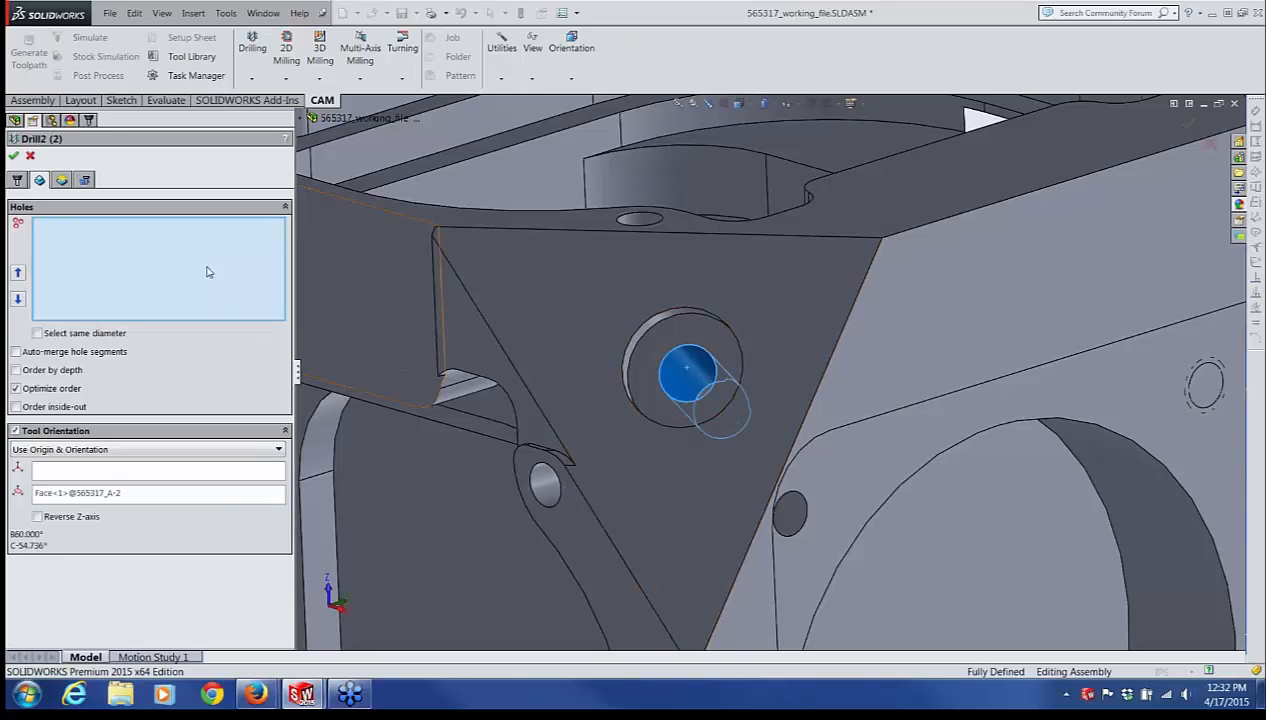
pyautogui.click(674, 374)
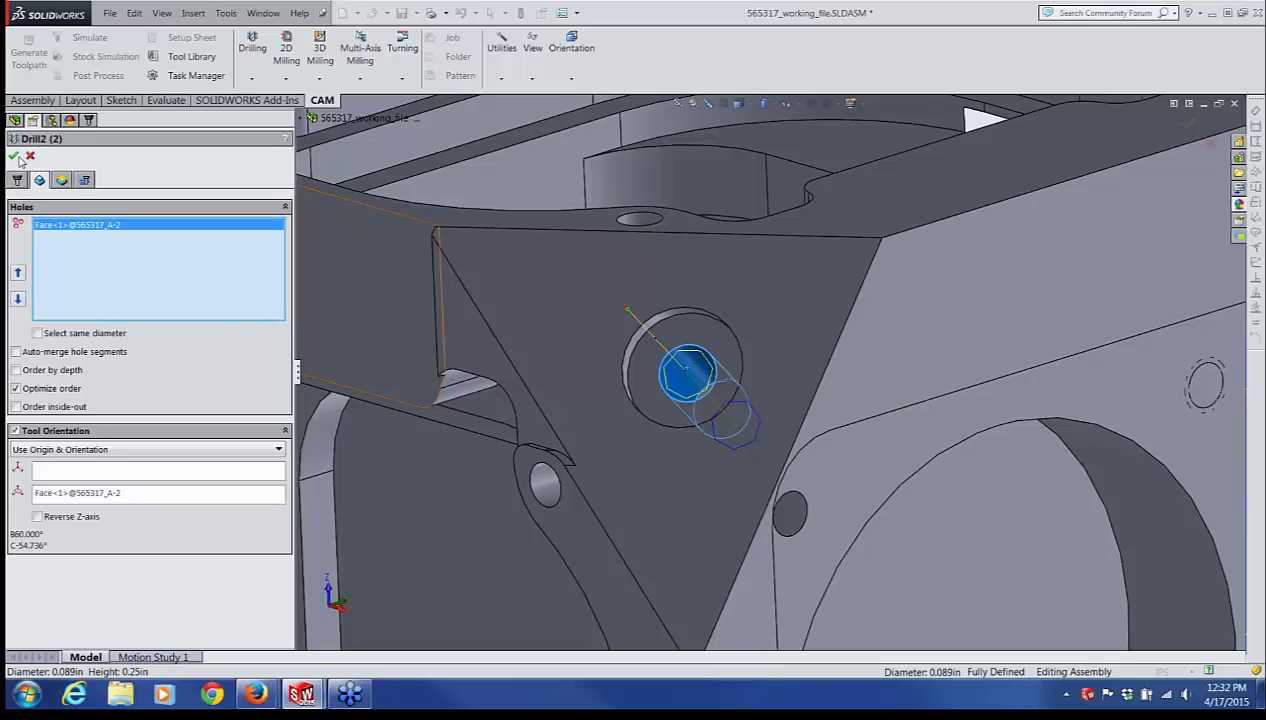
pyautogui.click(13, 155)
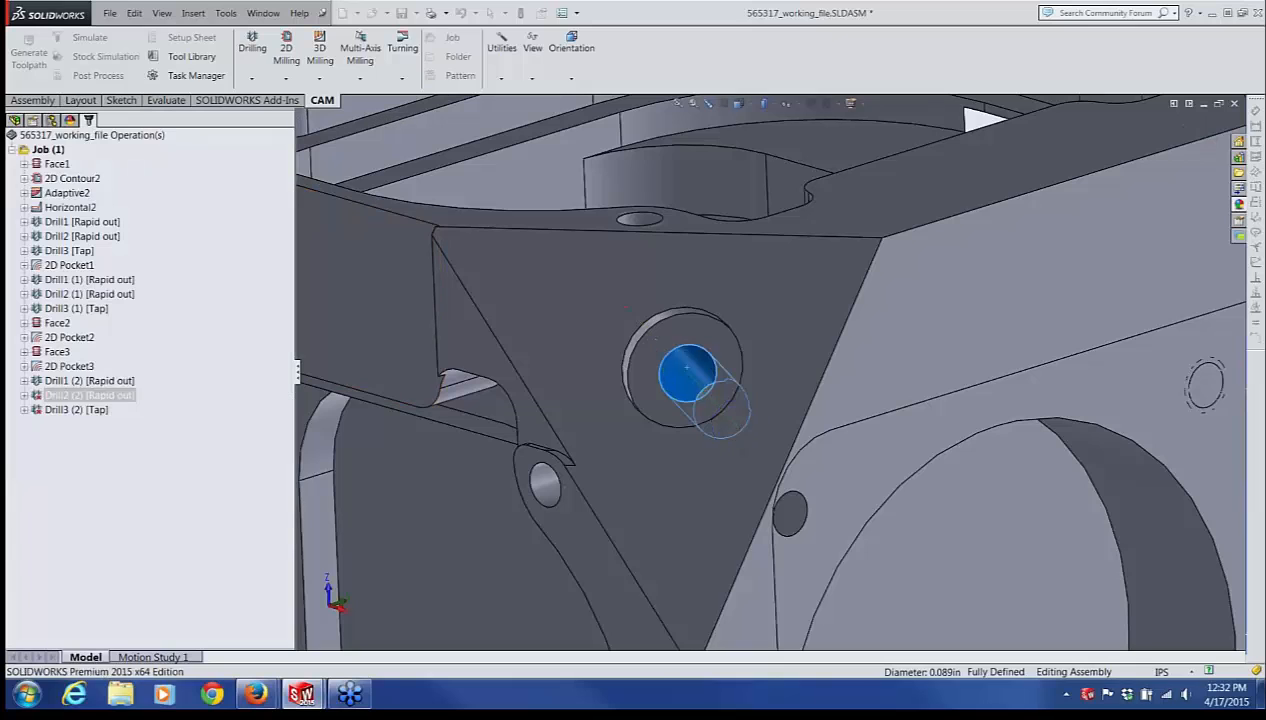
# Step: Edit Drill3 (2) to use the counterbored hole's inner cylindrical face for both tool orientation and hole selection
pyautogui.click(63, 410)
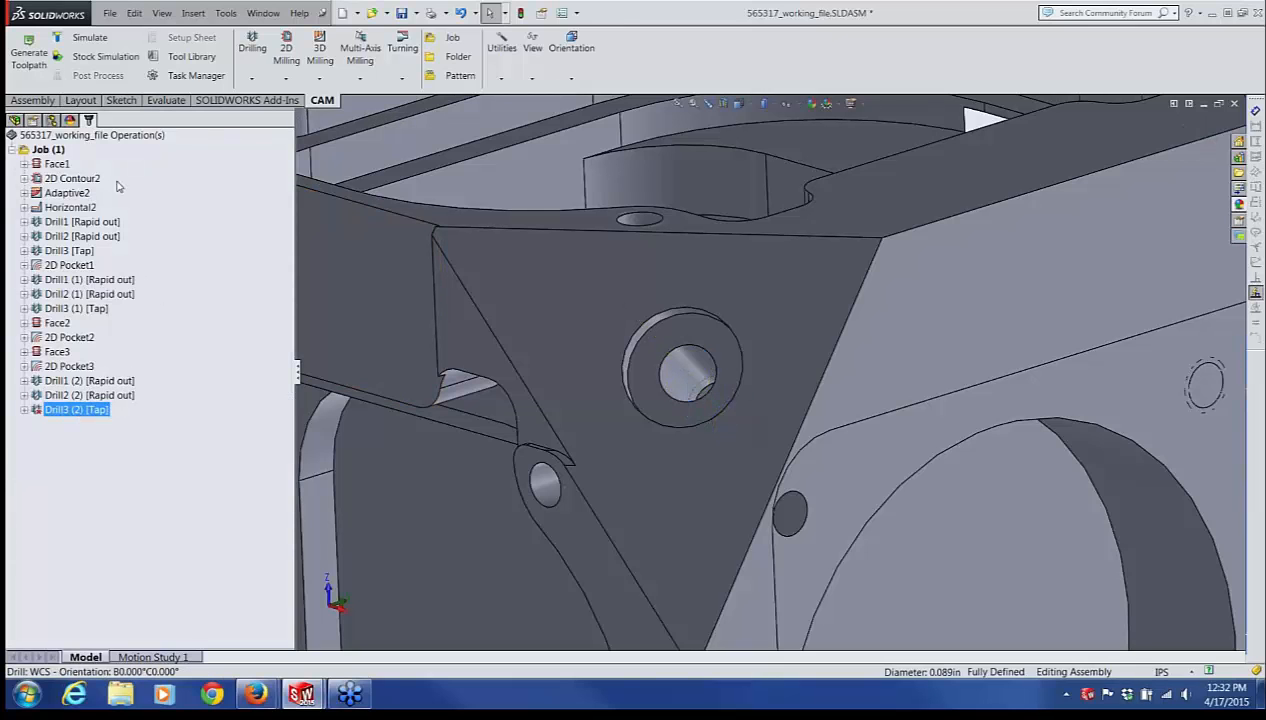
pyautogui.rightClick(42, 414)
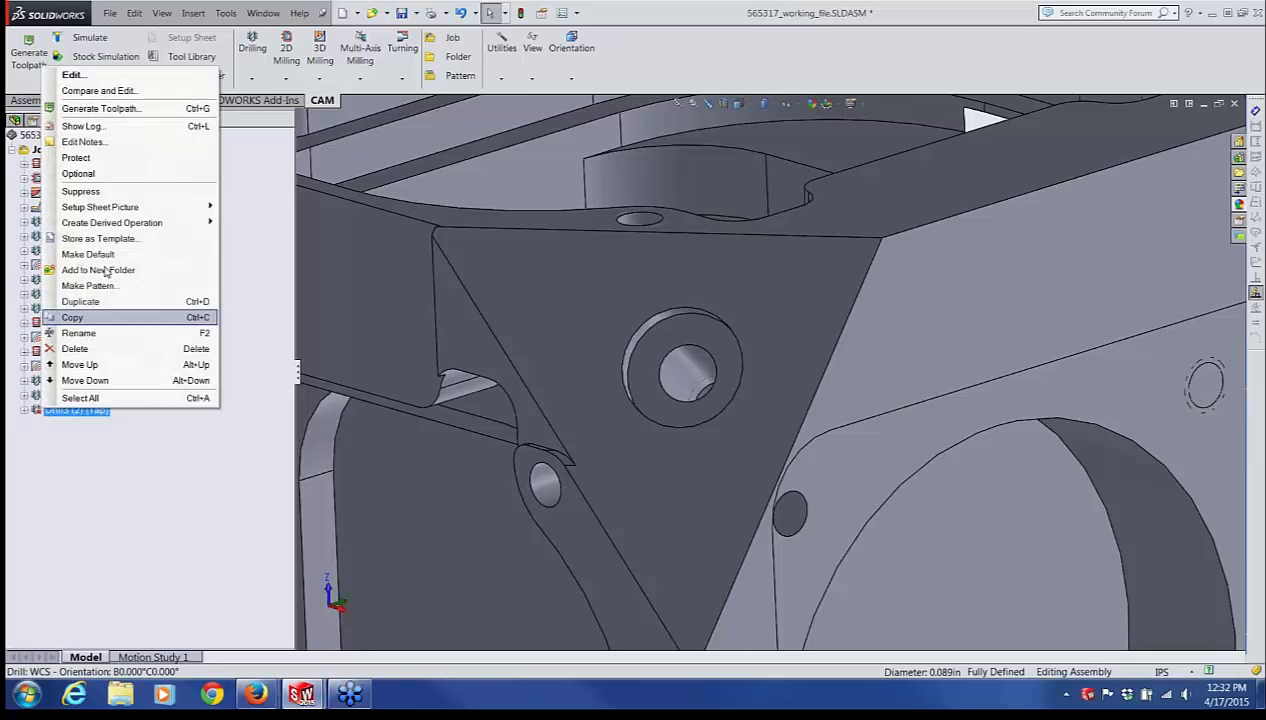
pyautogui.click(80, 74)
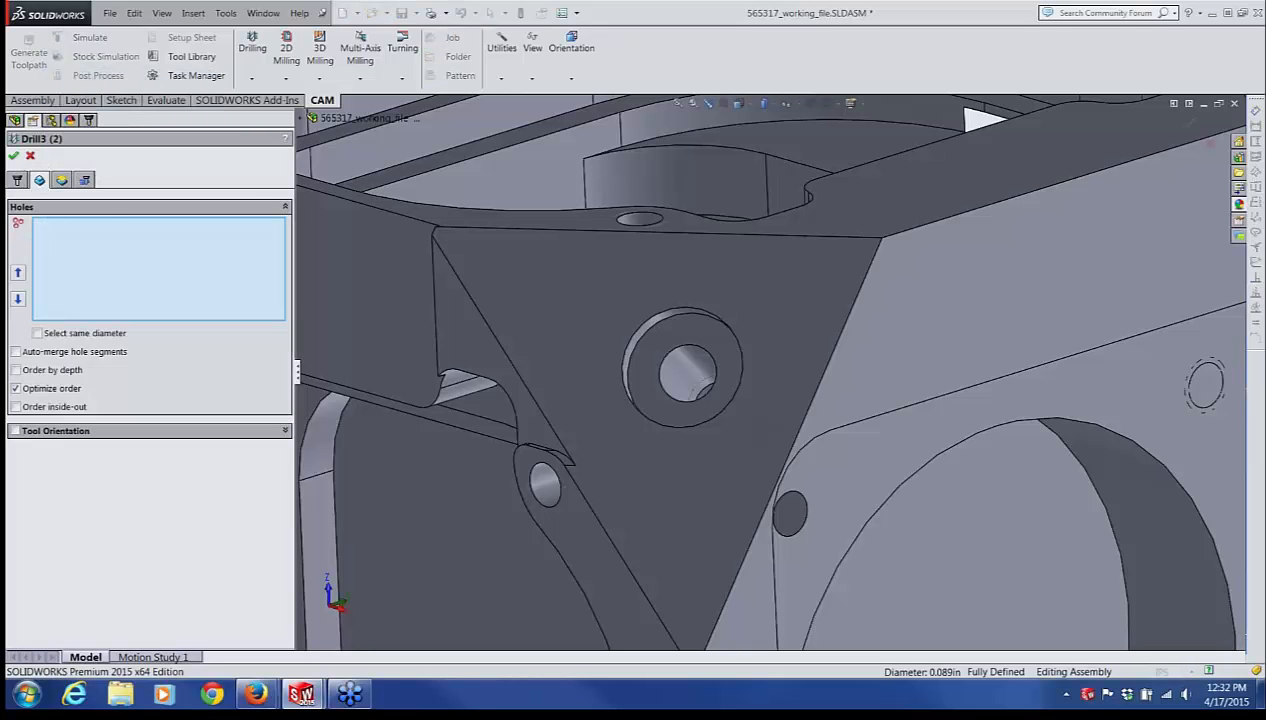
pyautogui.click(18, 431)
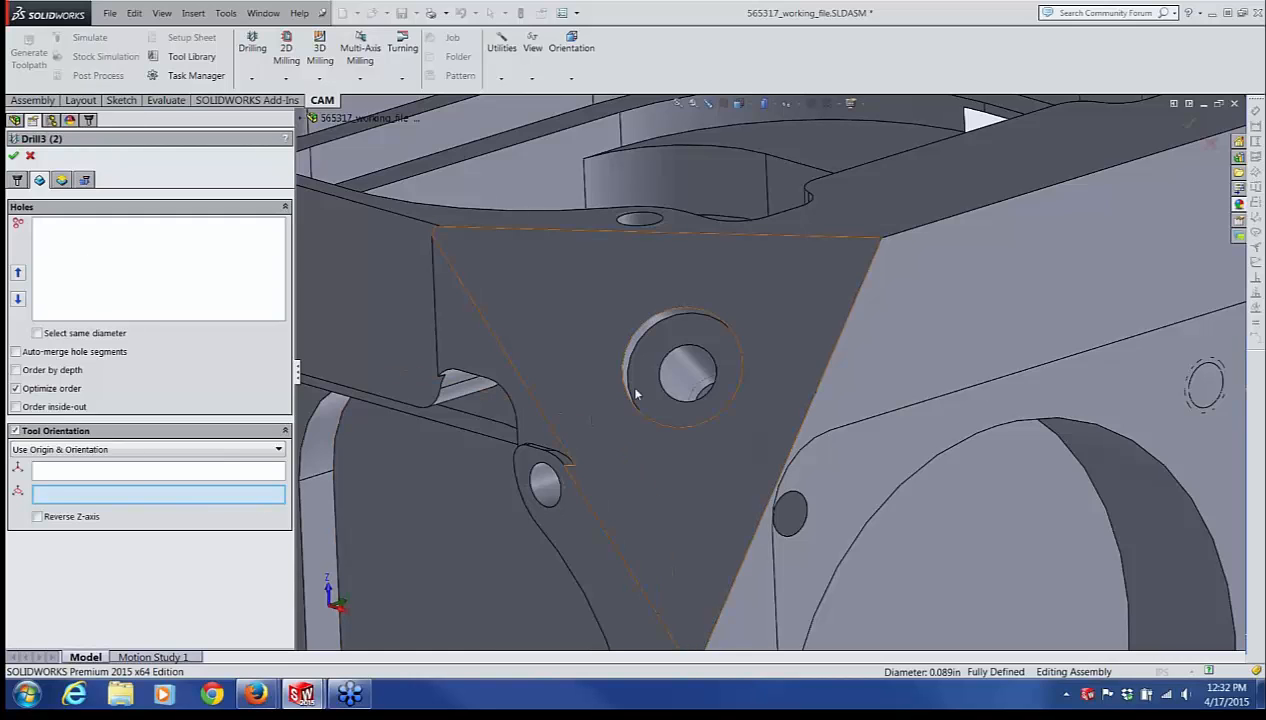
pyautogui.click(677, 374)
pyautogui.click(184, 274)
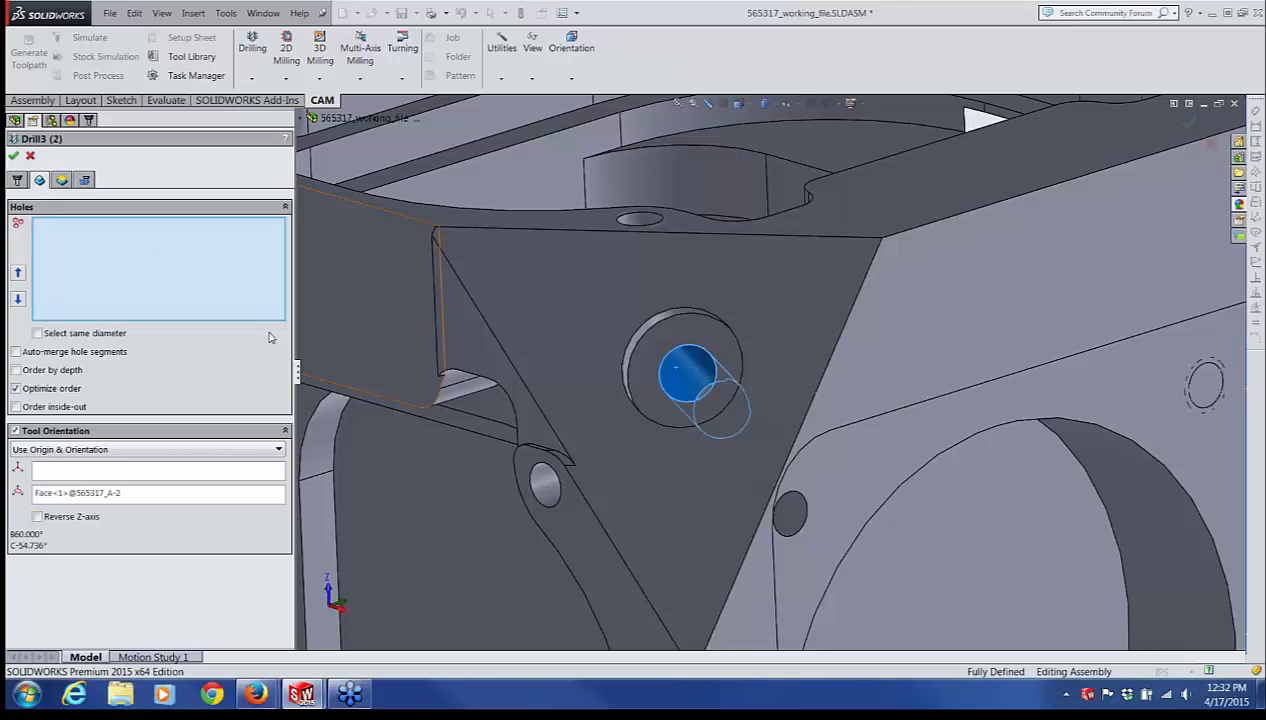
pyautogui.click(683, 362)
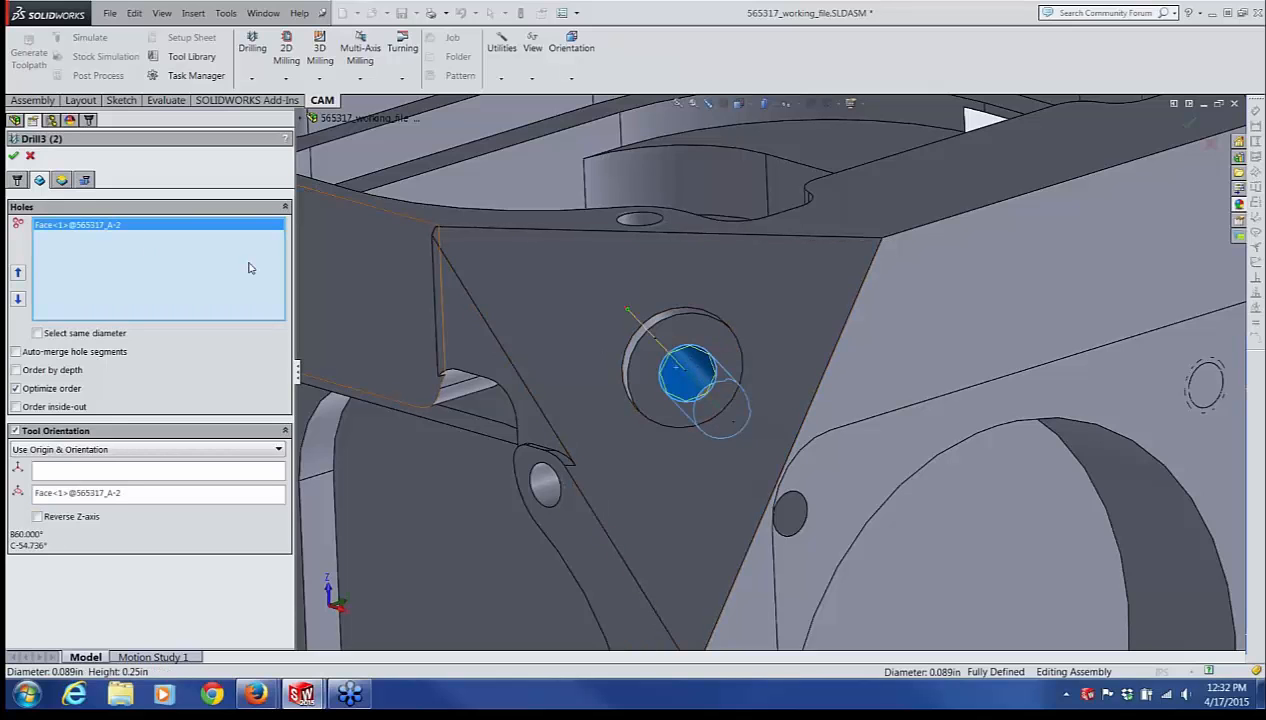
pyautogui.click(14, 157)
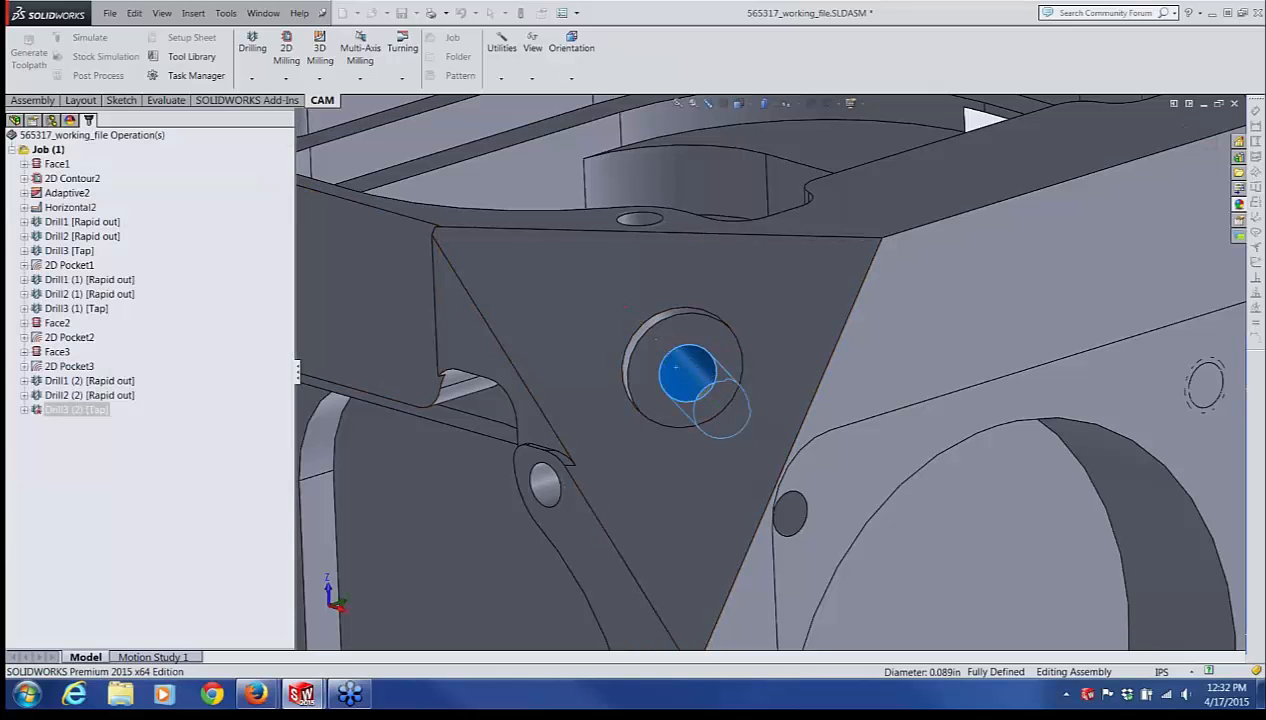
# Step: Simulate the operations from Face3 through Drill3 (2) together, speeding up the playback, and close the simulation when it ends
pyautogui.click(55, 353)
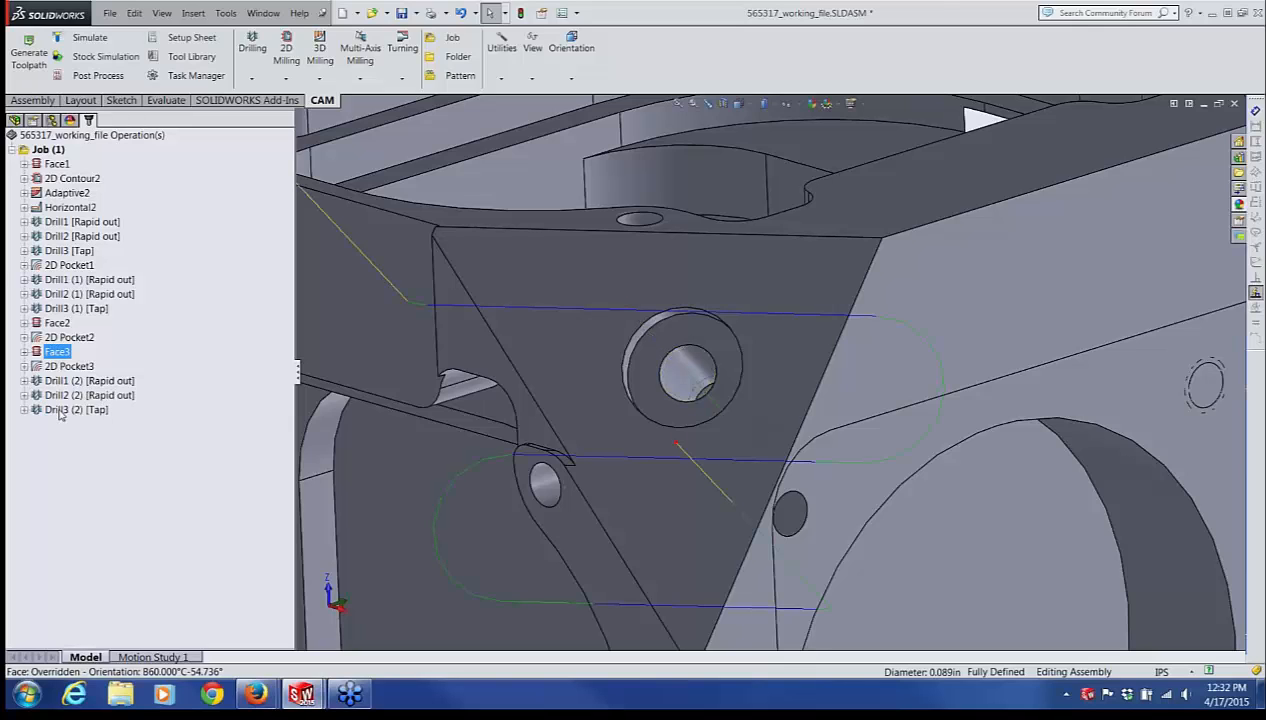
pyautogui.keyDown('shift'); pyautogui.click(62, 410); pyautogui.keyUp('shift')
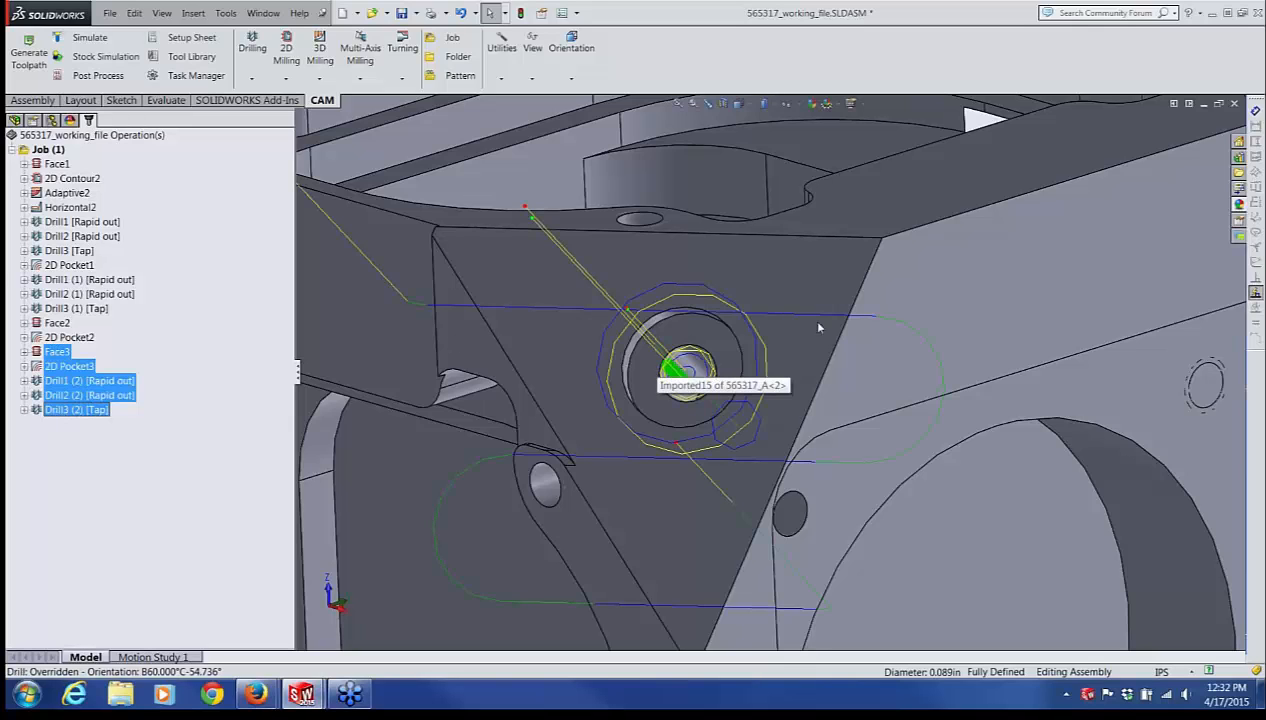
pyautogui.click(89, 40)
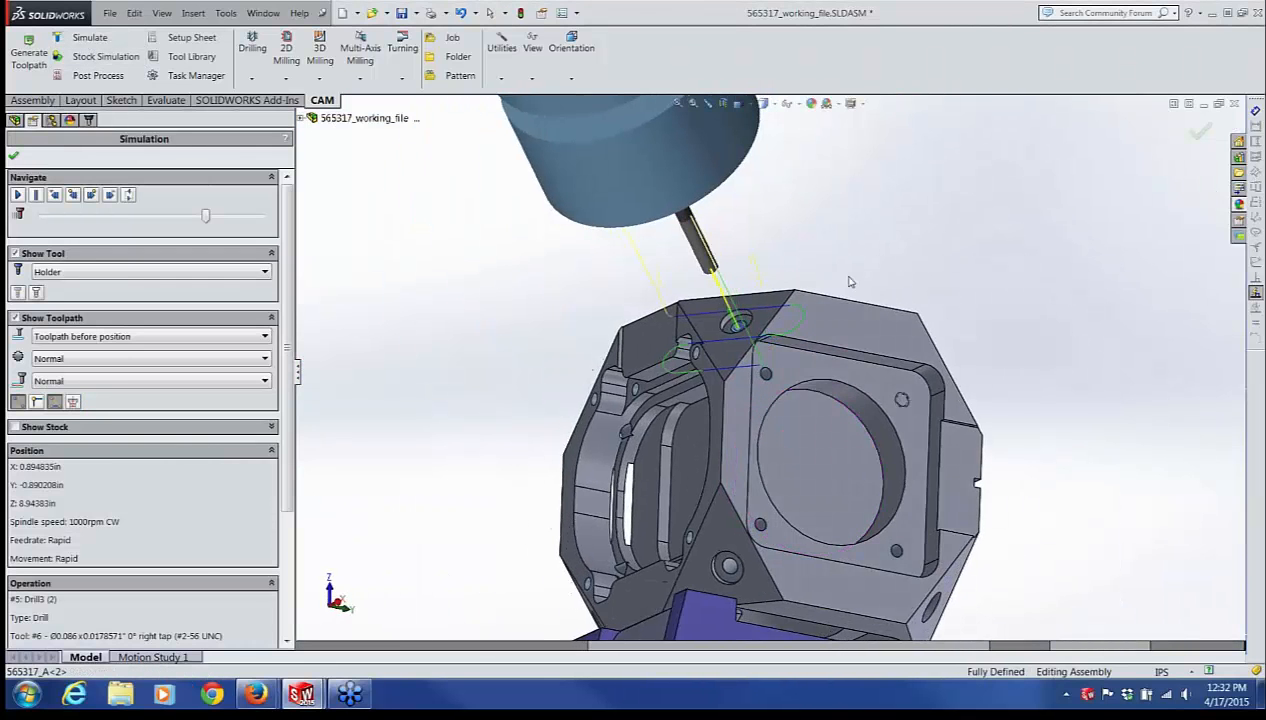
pyautogui.click(17, 196)
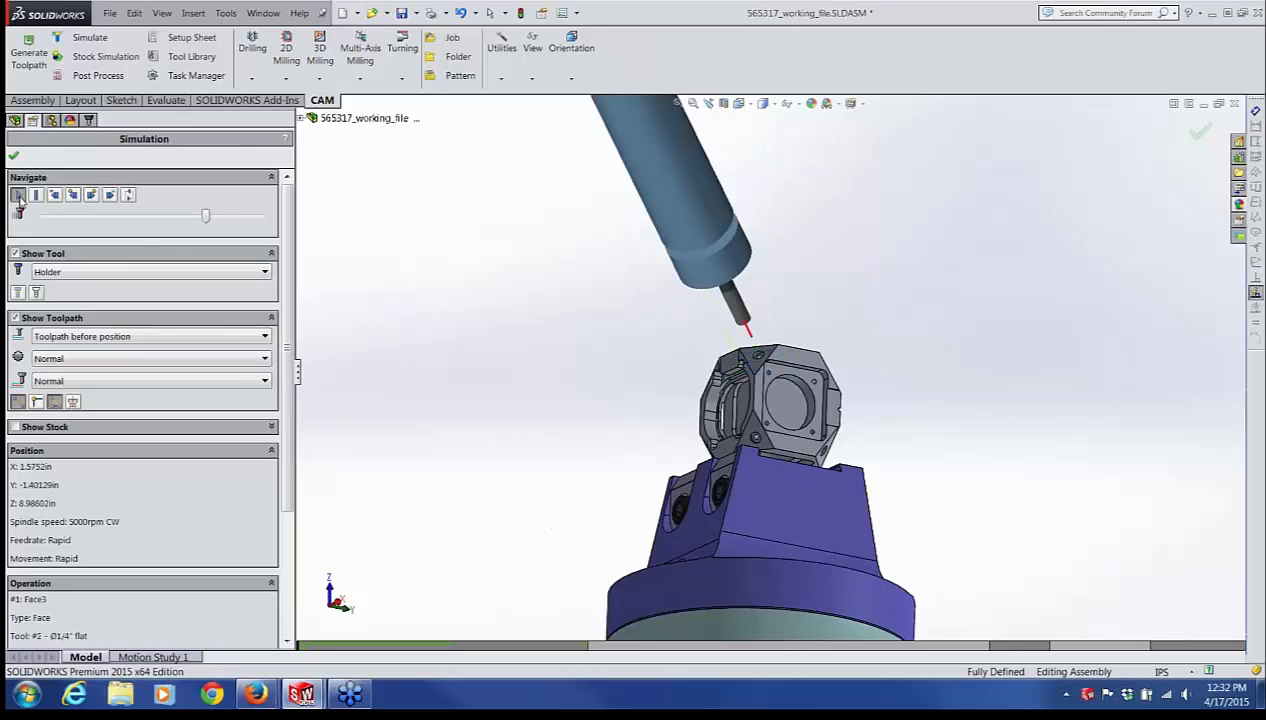
pyautogui.moveTo(213, 217); pyautogui.dragTo(242, 220)
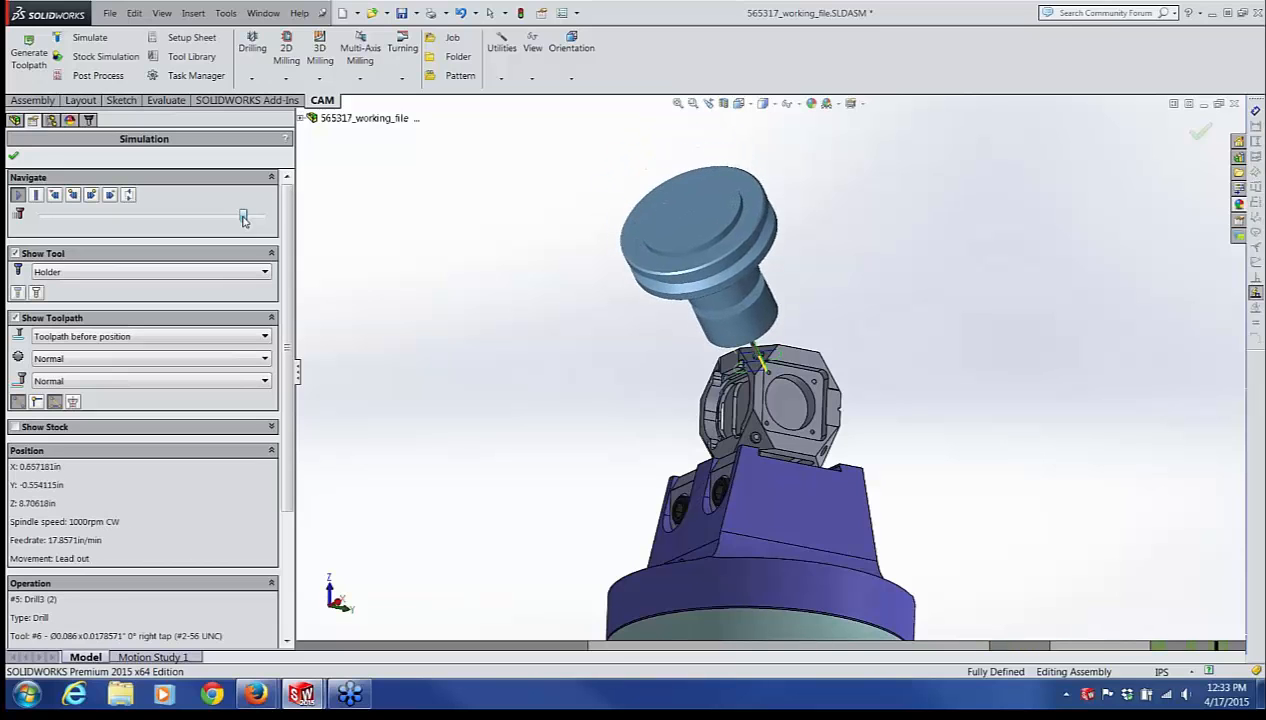
pyautogui.click(15, 157)
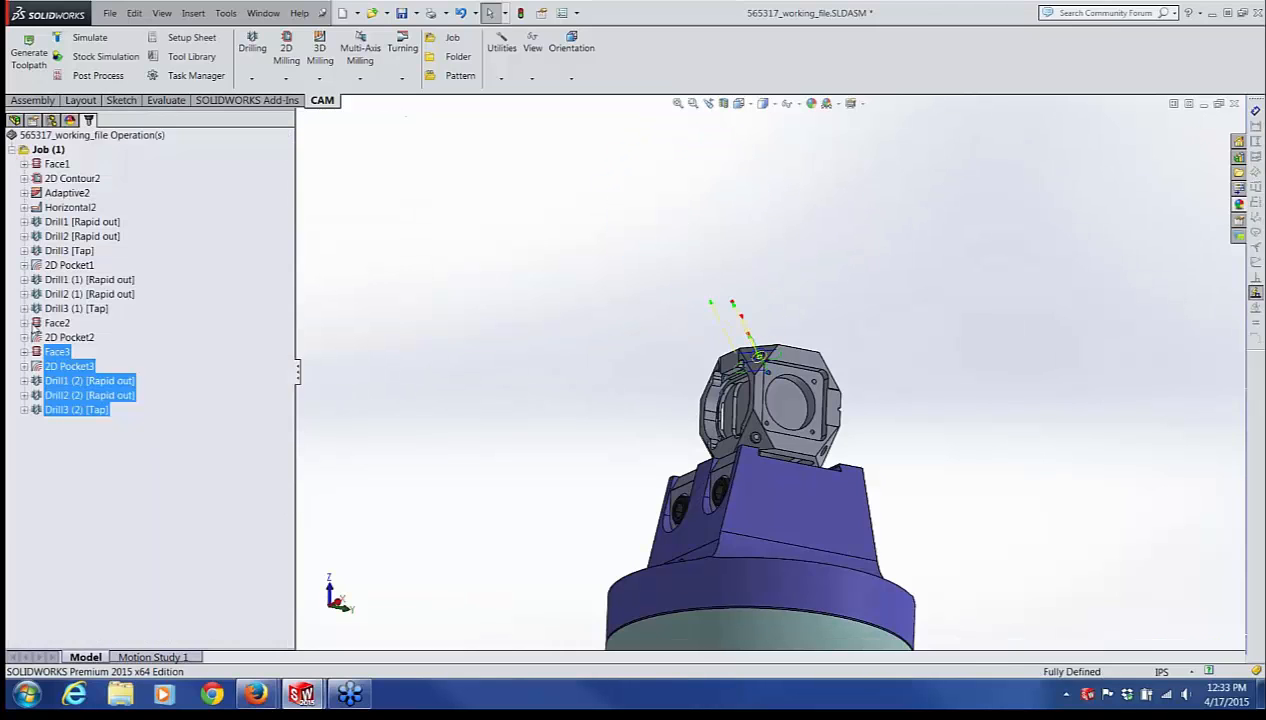
# Step: Run a machine simulation of Face3 through Drill3 (2) on the UMC-750 at increased playback speed, stop it and close the simulation
pyautogui.rightClick(38, 351)
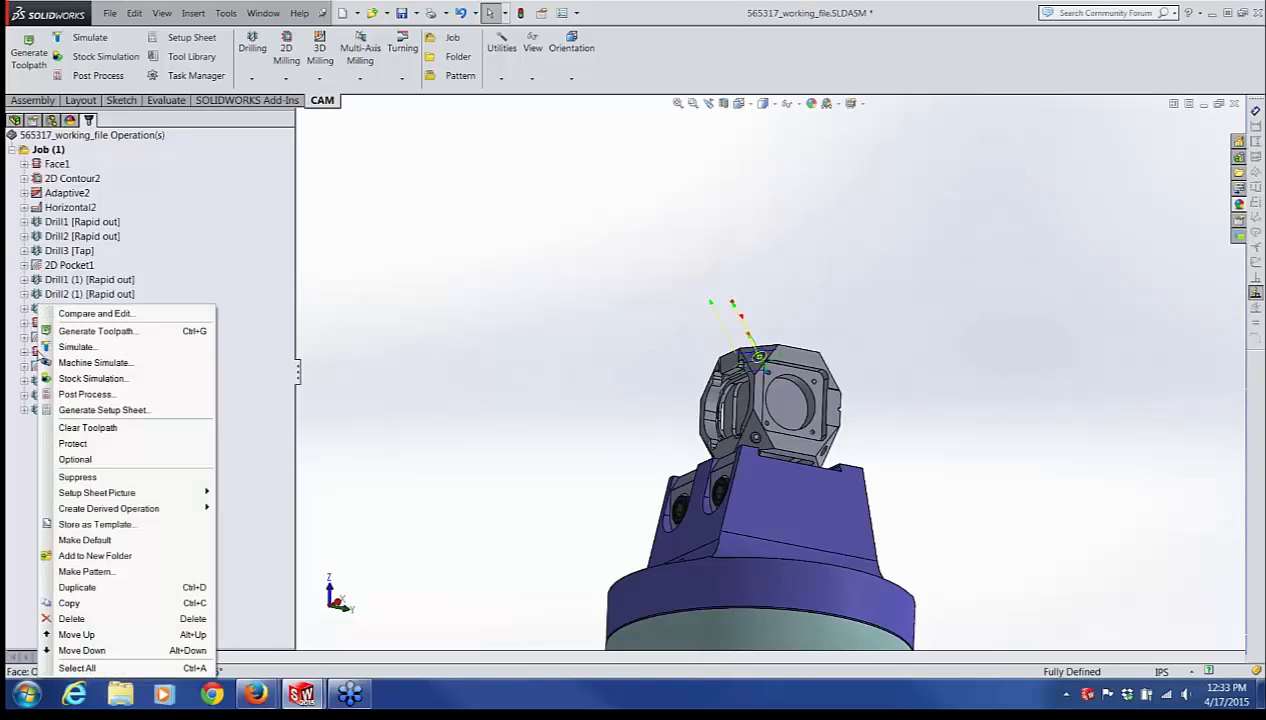
pyautogui.click(92, 362)
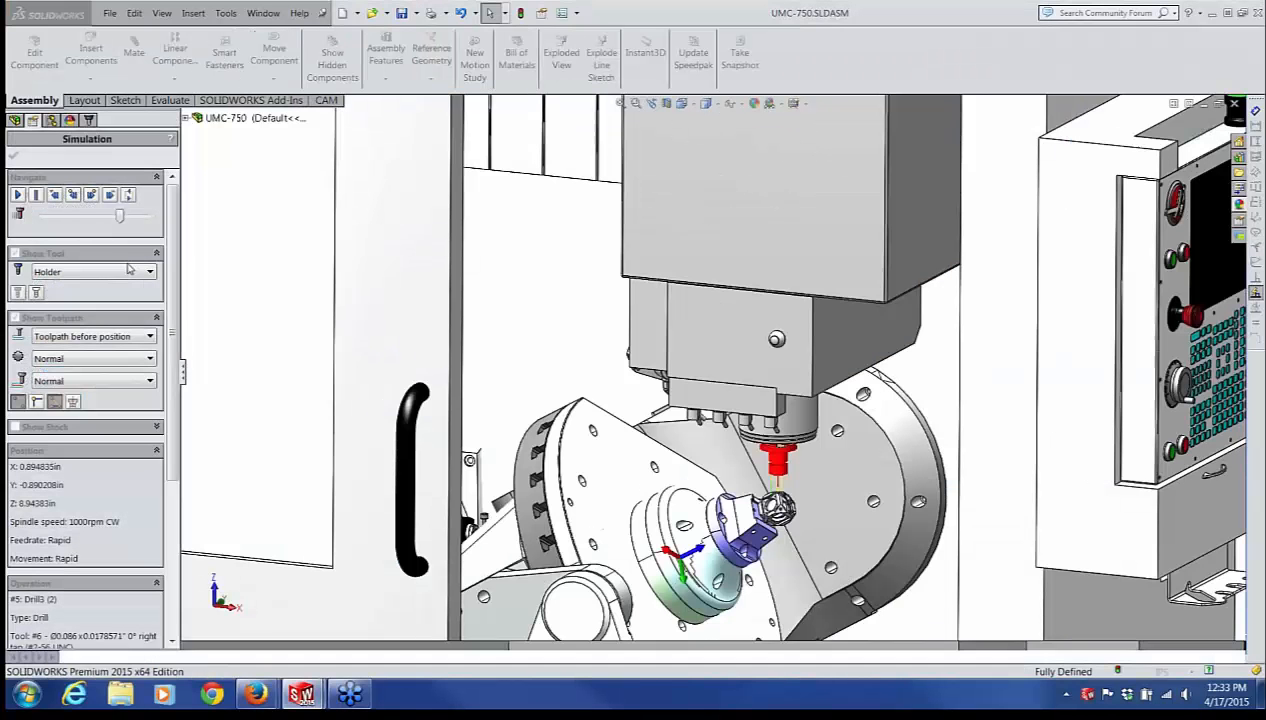
pyautogui.click(18, 195)
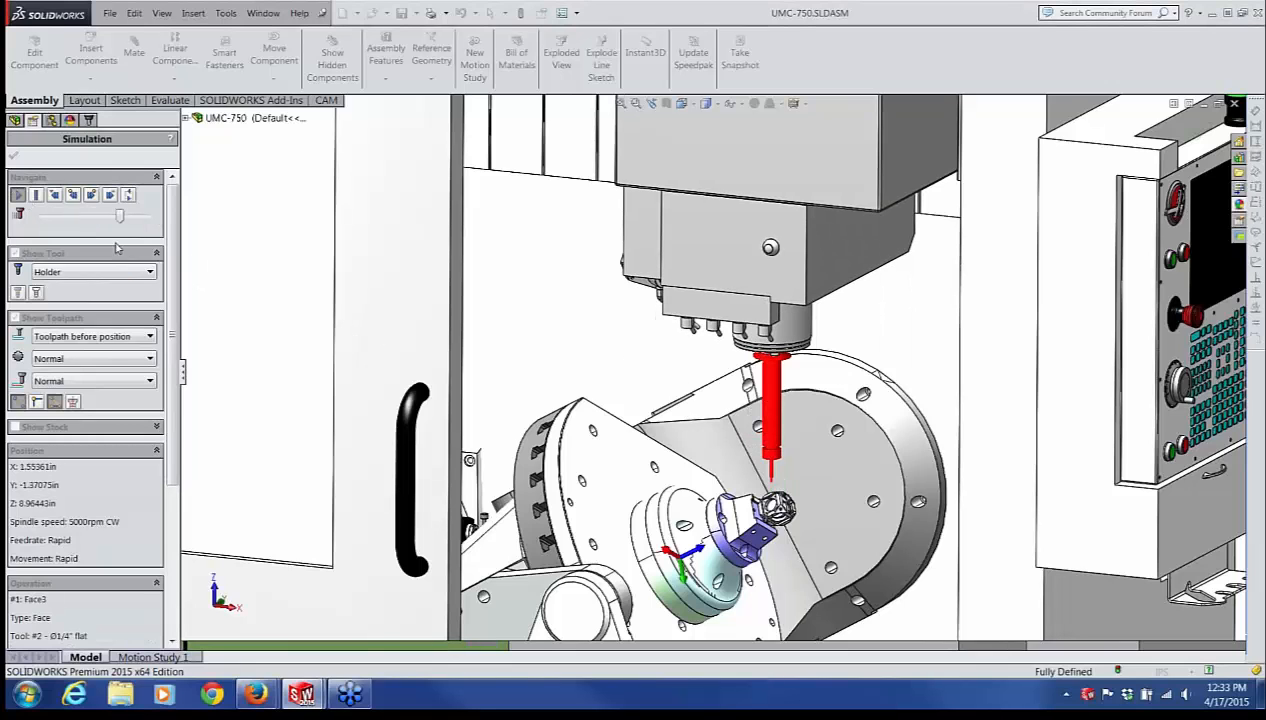
pyautogui.moveTo(121, 217); pyautogui.dragTo(143, 217)
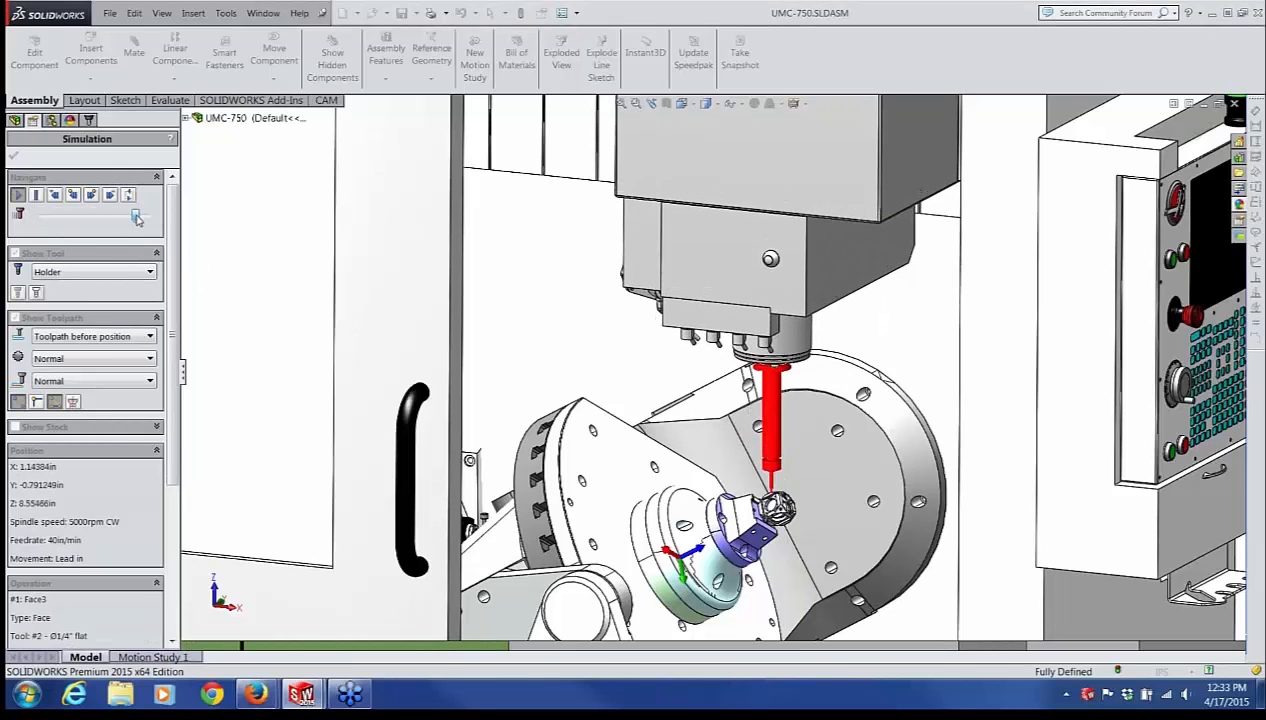
pyautogui.scroll(-4, 857, 521)
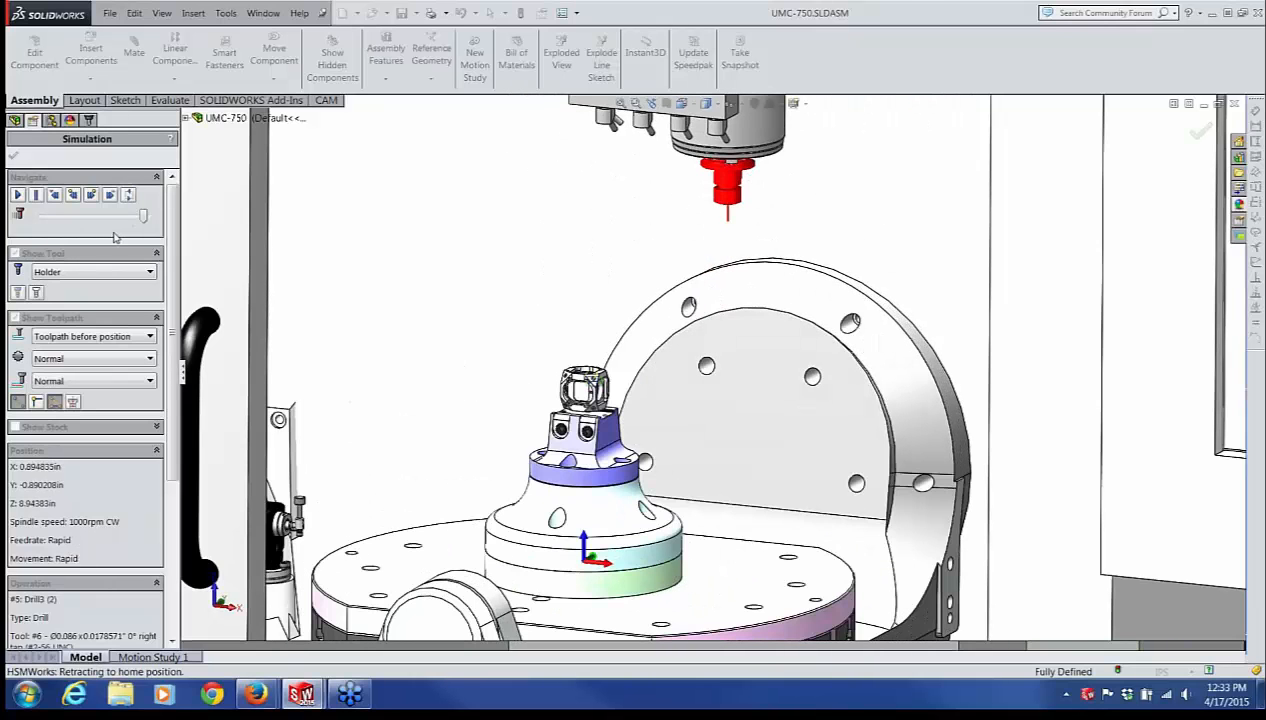
pyautogui.scroll(-5, 166, 238)
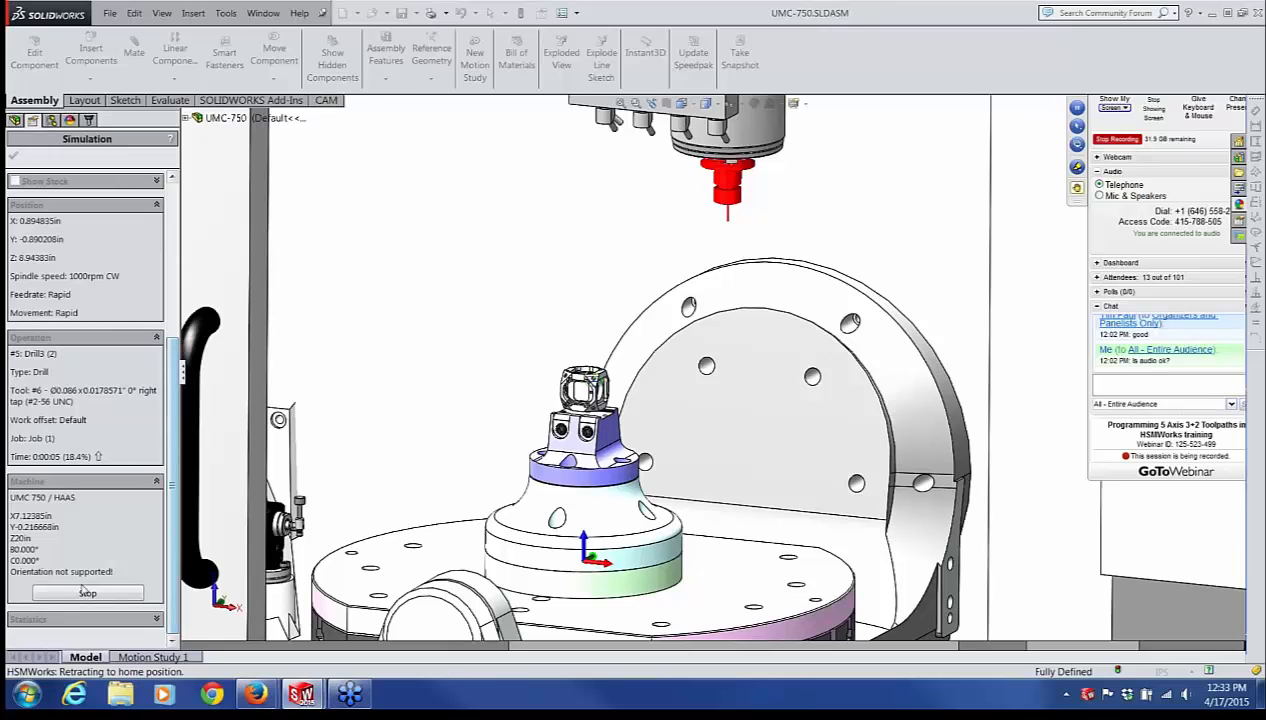
pyautogui.click(78, 594)
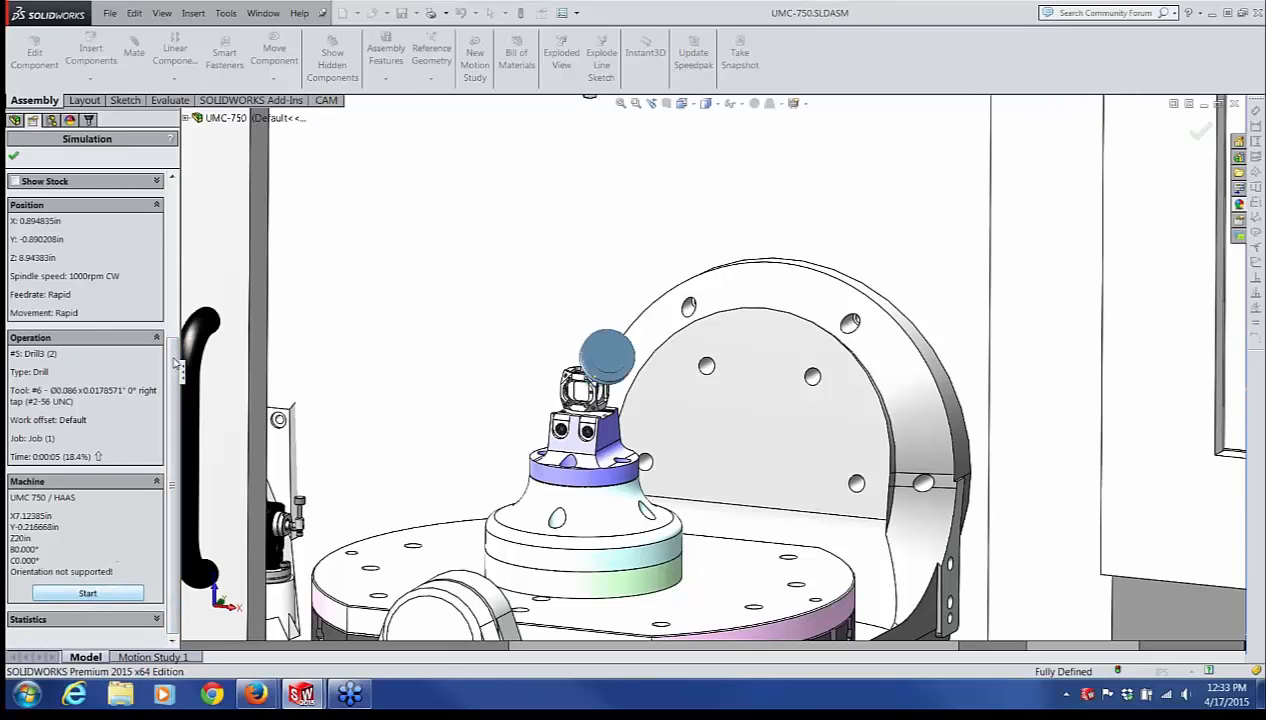
pyautogui.click(14, 156)
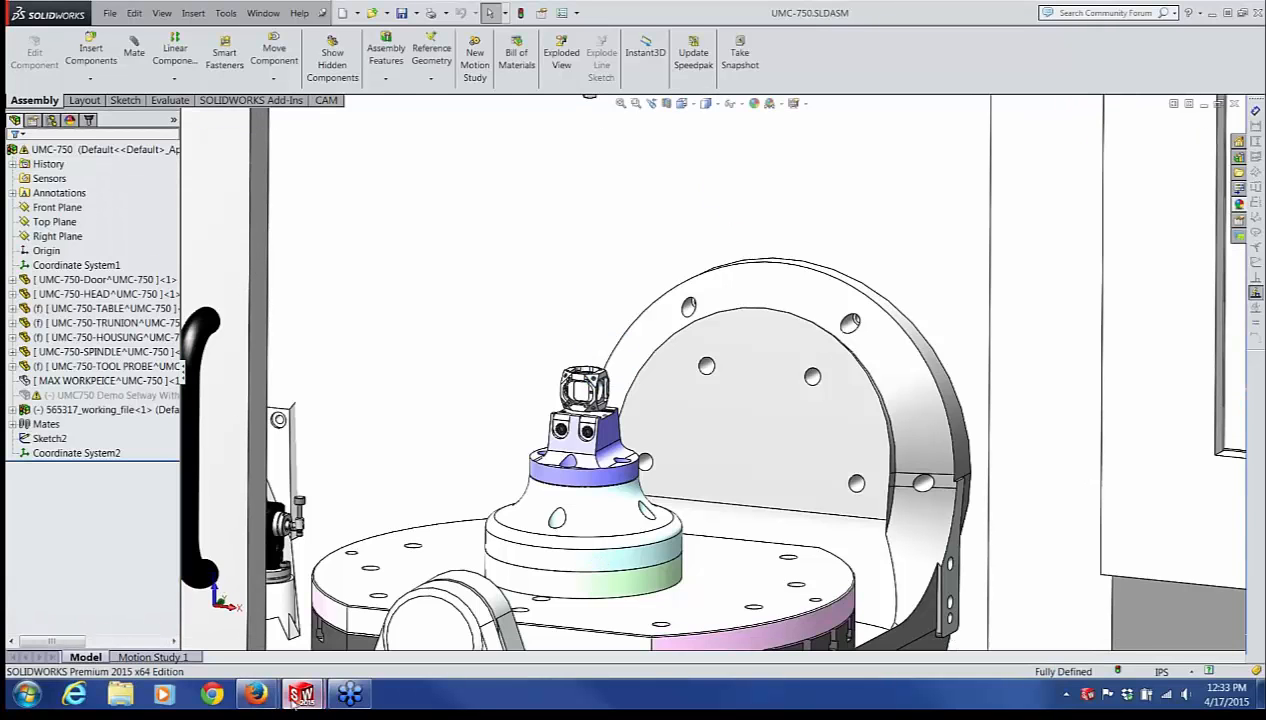
# Step: Switch back to the 565317_working_file assembly and clear the selection of operations
pyautogui.moveTo(297, 705)
pyautogui.click(215, 612)
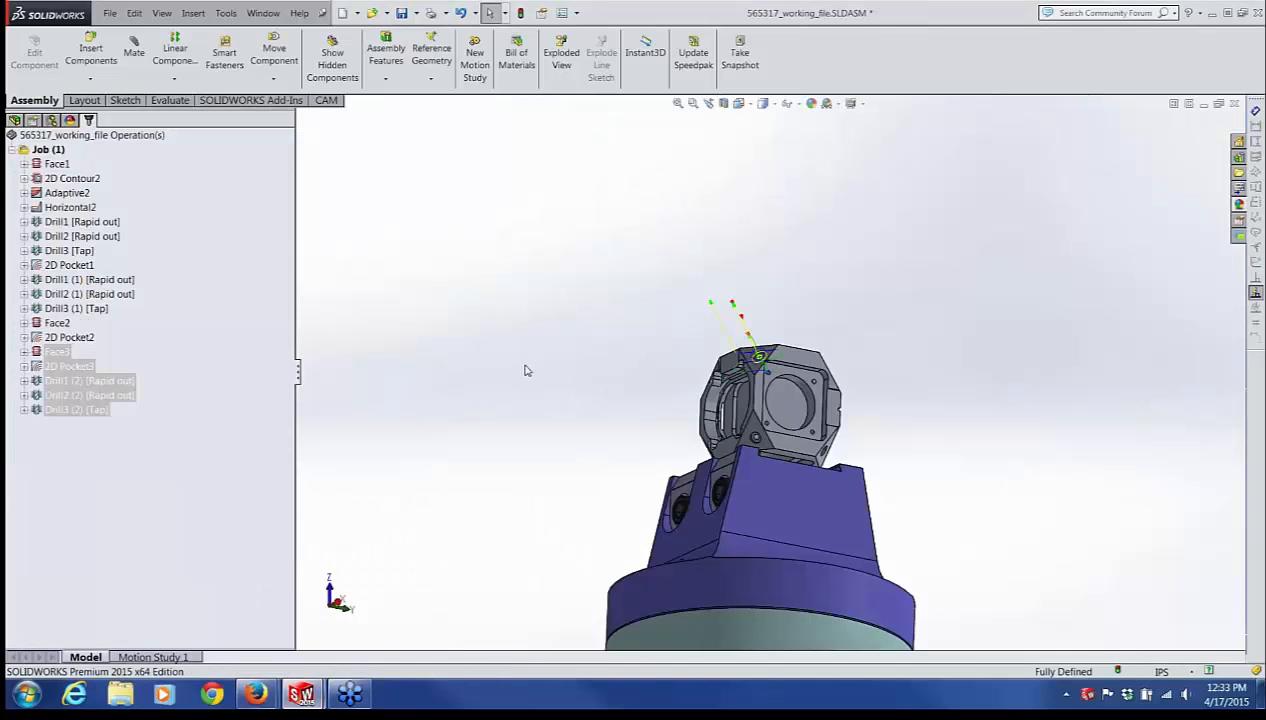
pyautogui.scroll(5, 553, 371)
pyautogui.scroll(-4, 983, 446)
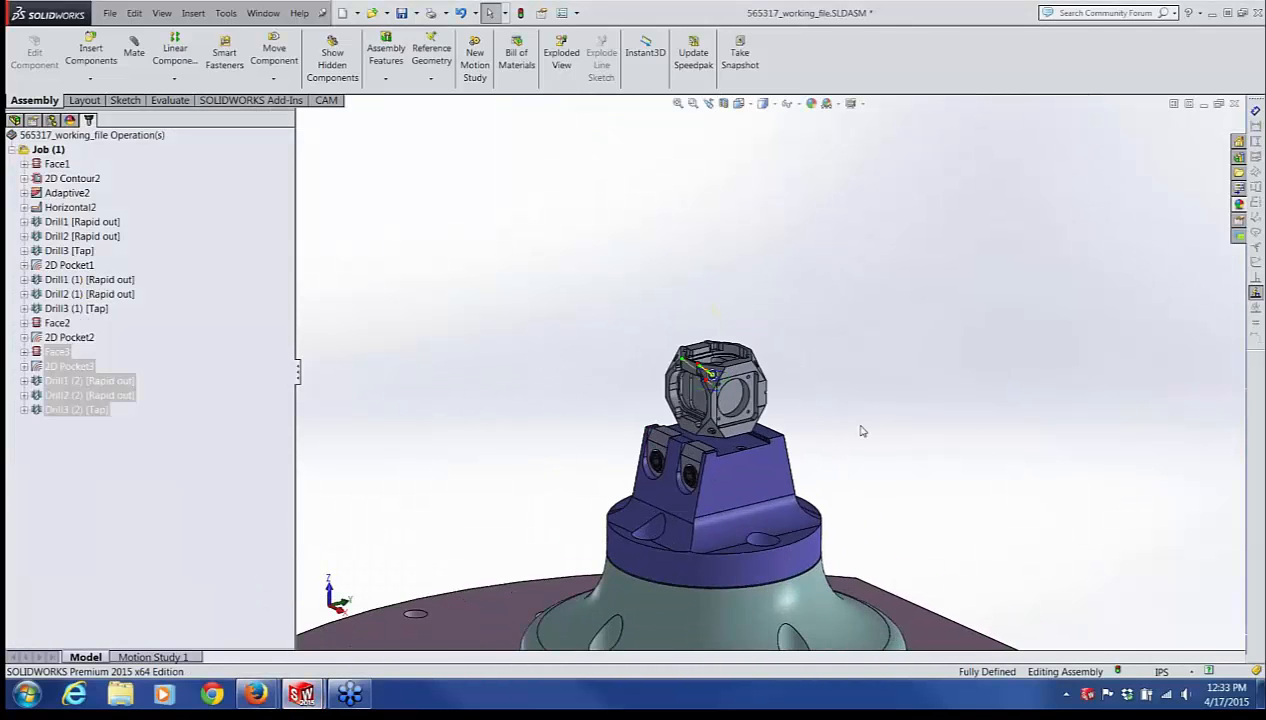
pyautogui.click(192, 450)
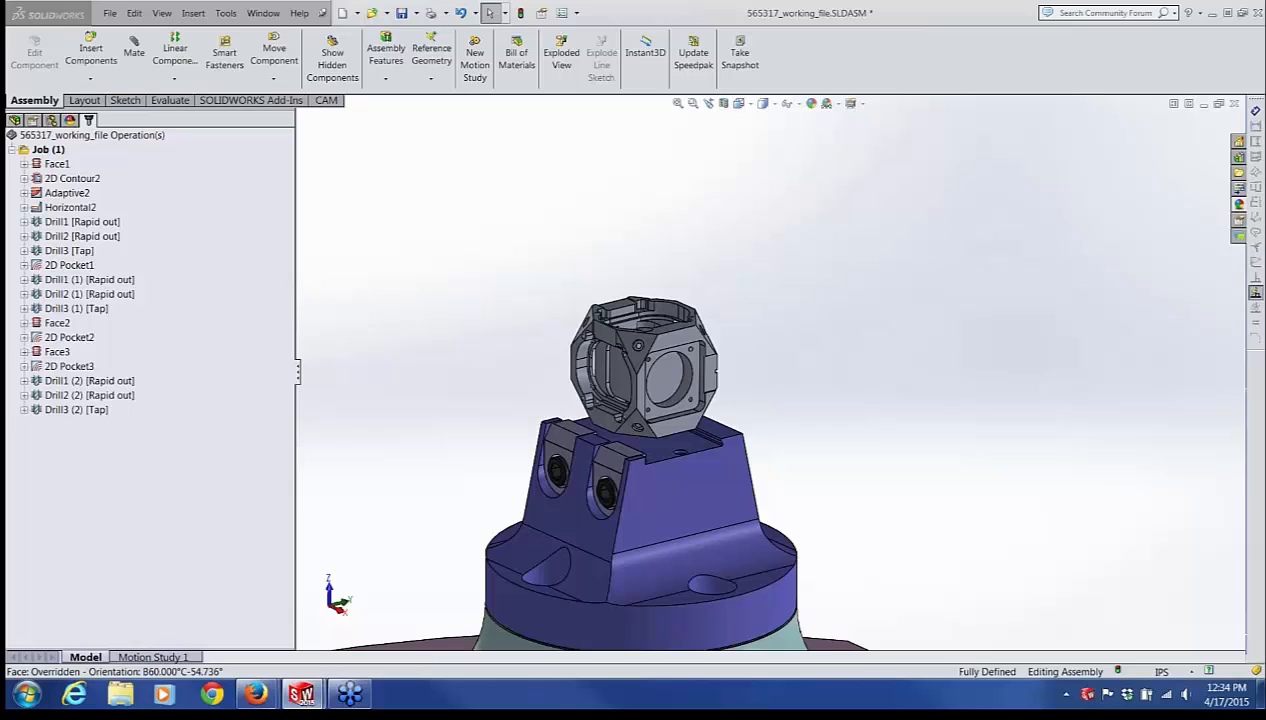
# Step: Review the toolpaths of the Face1, Face2 and Face3 operations one after another
pyautogui.click(57, 164)
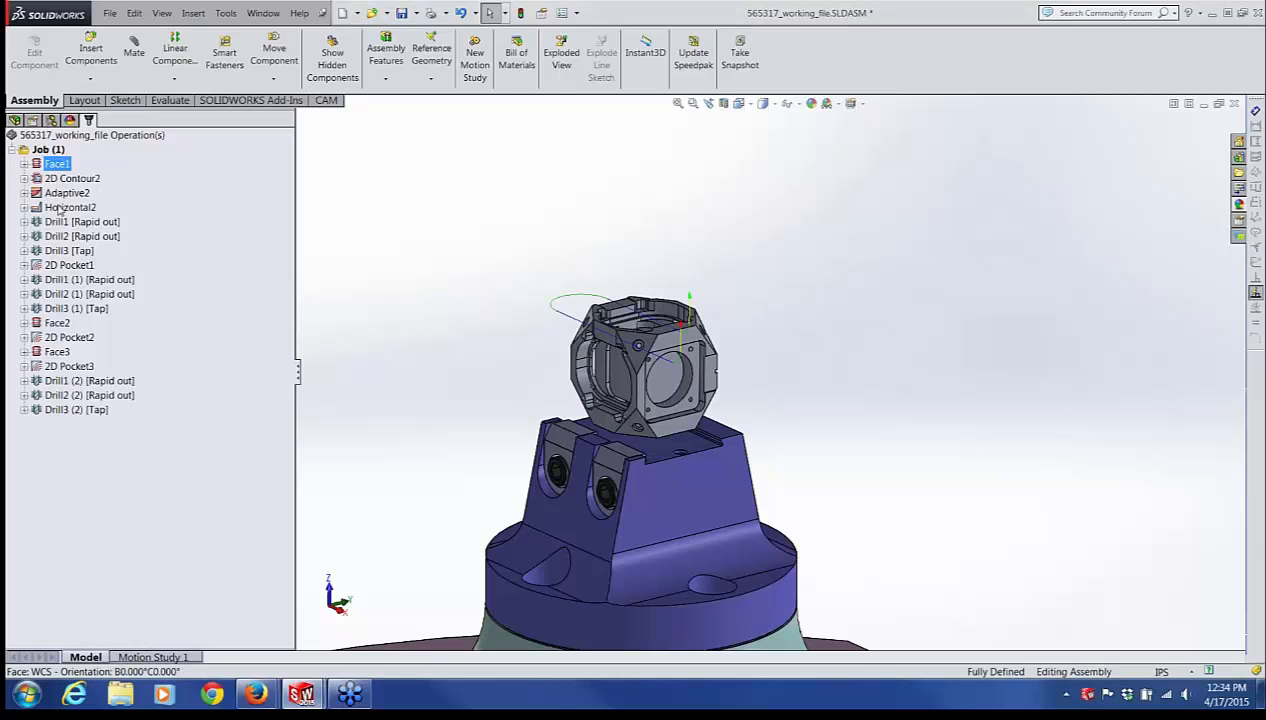
pyautogui.click(66, 324)
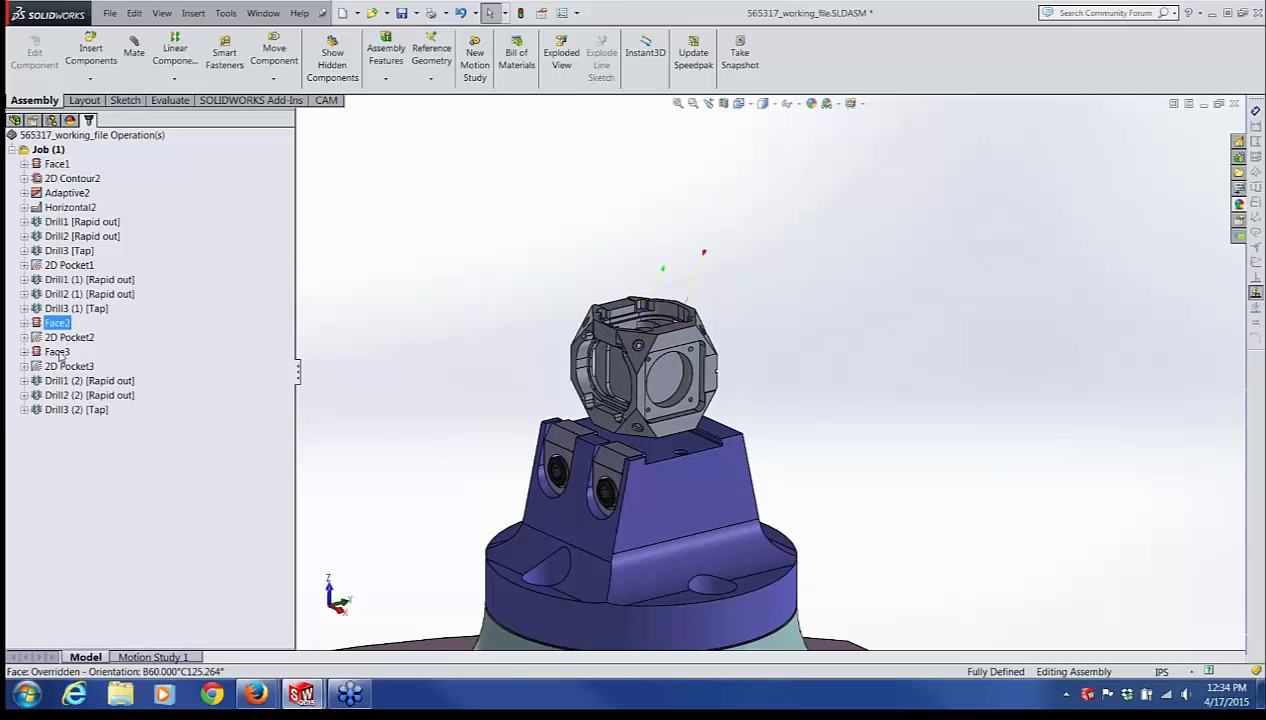
pyautogui.click(58, 352)
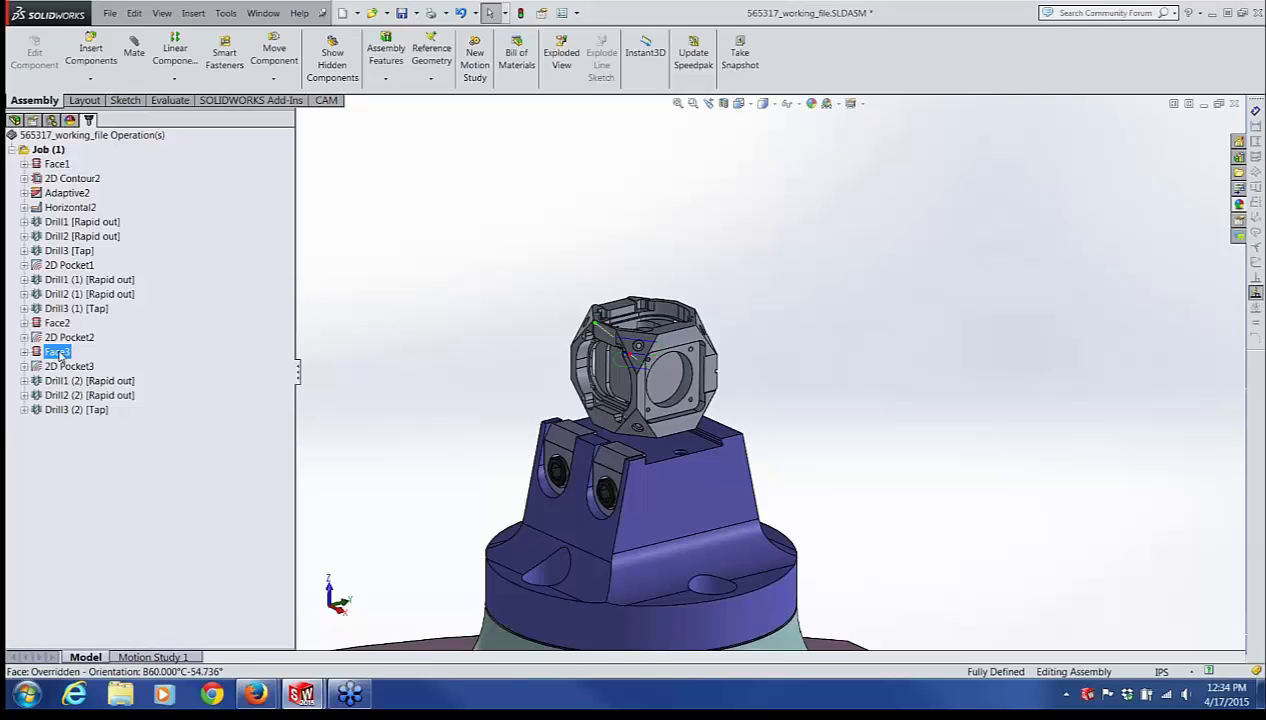
# Step: Simulate the 2D Contour2 toolpath around the outside of the part at increased playback speed and close the simulation
pyautogui.click(86, 181)
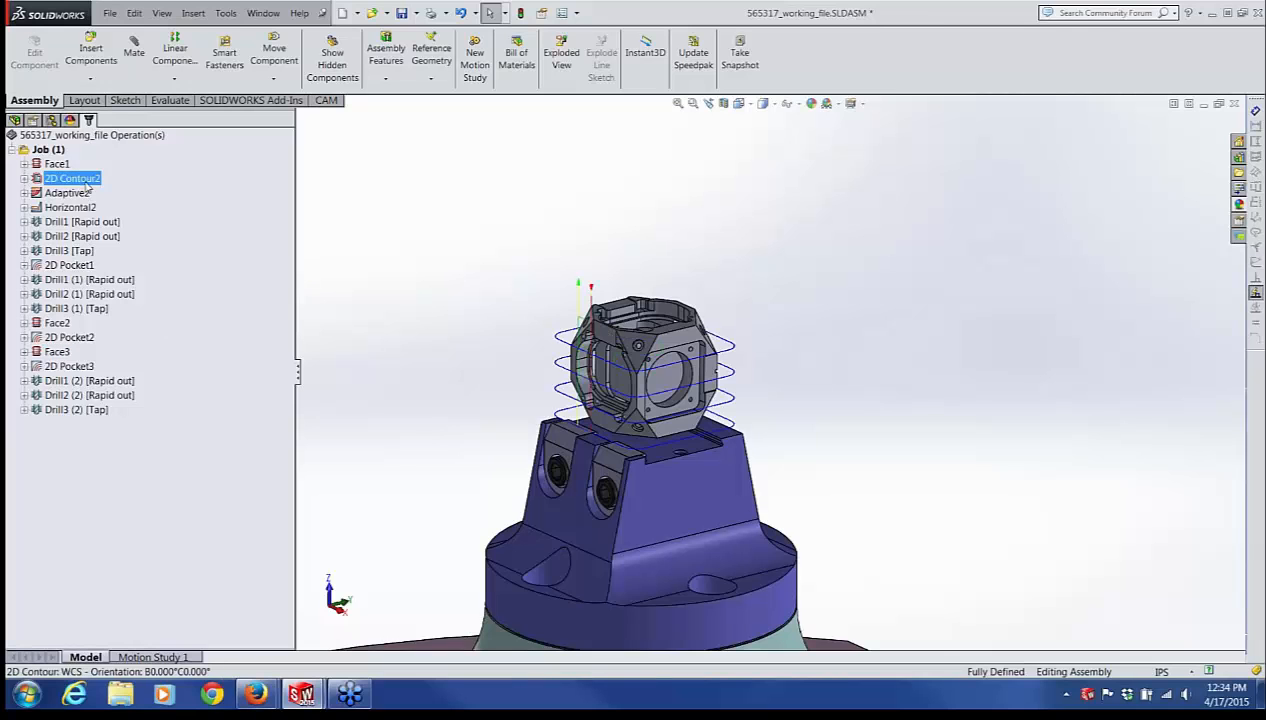
pyautogui.moveTo(565, 285); pyautogui.dragTo(595, 251, button='middle')
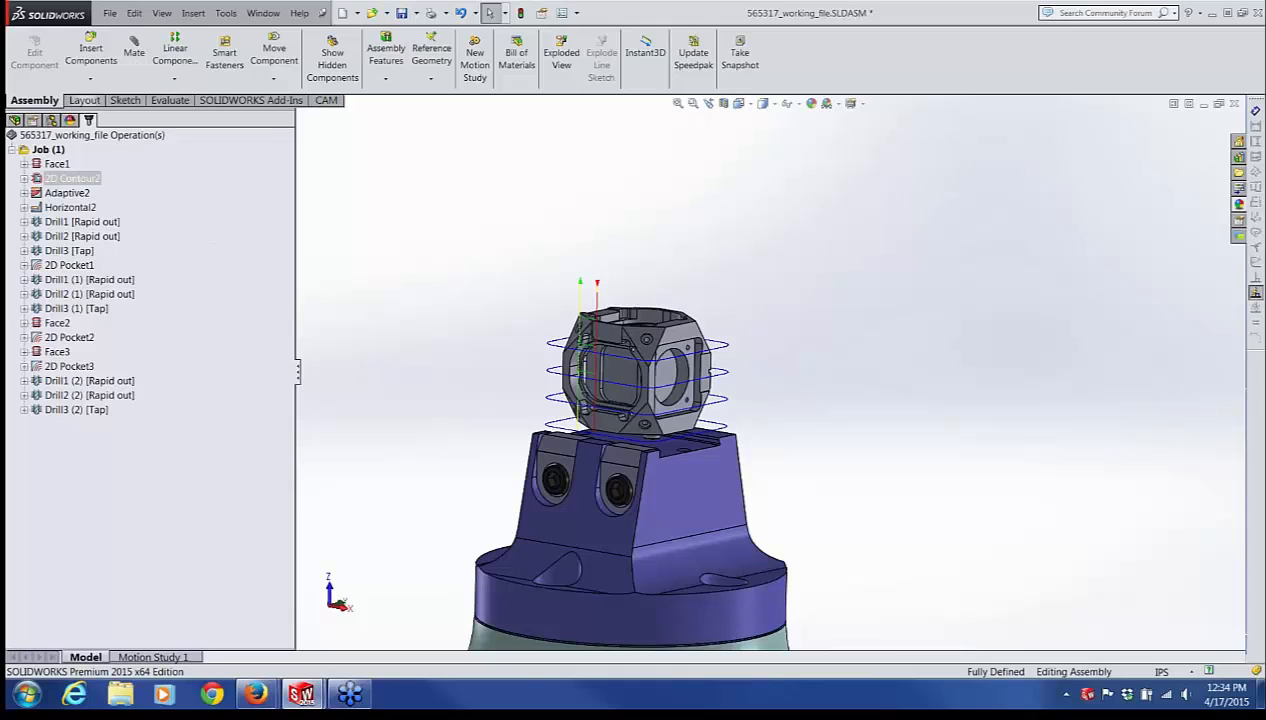
pyautogui.click(324, 100)
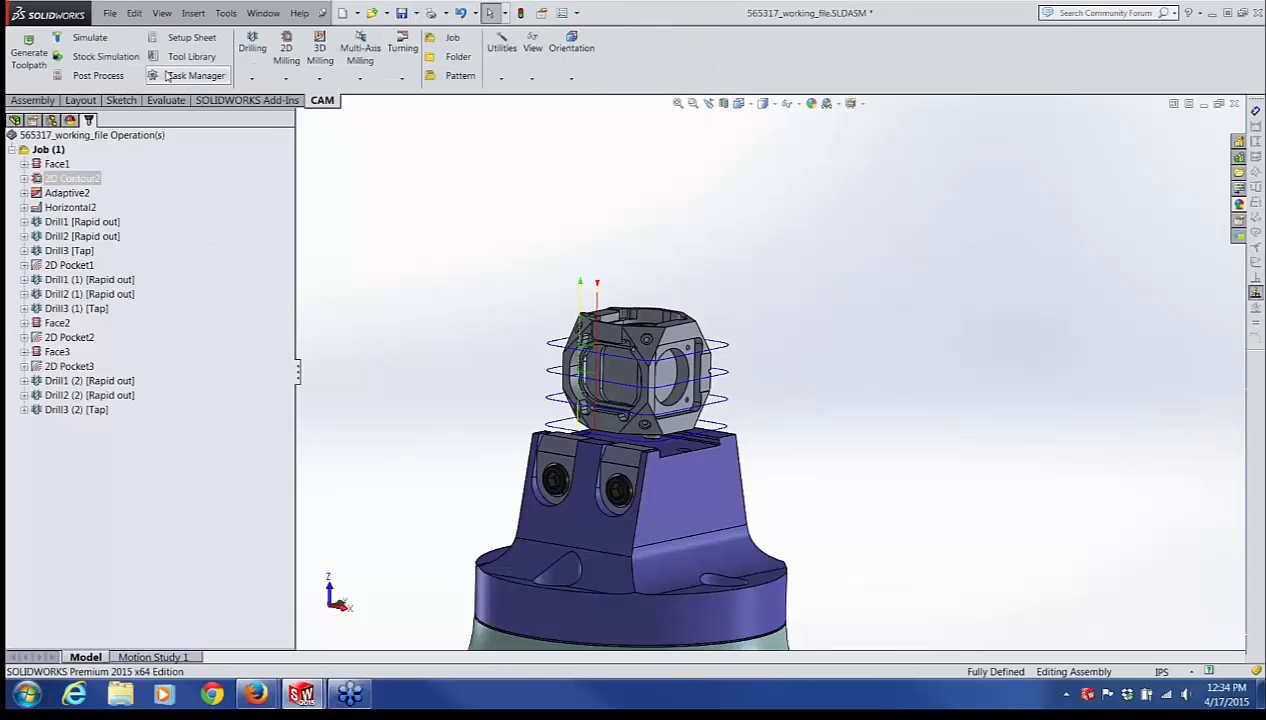
pyautogui.click(89, 37)
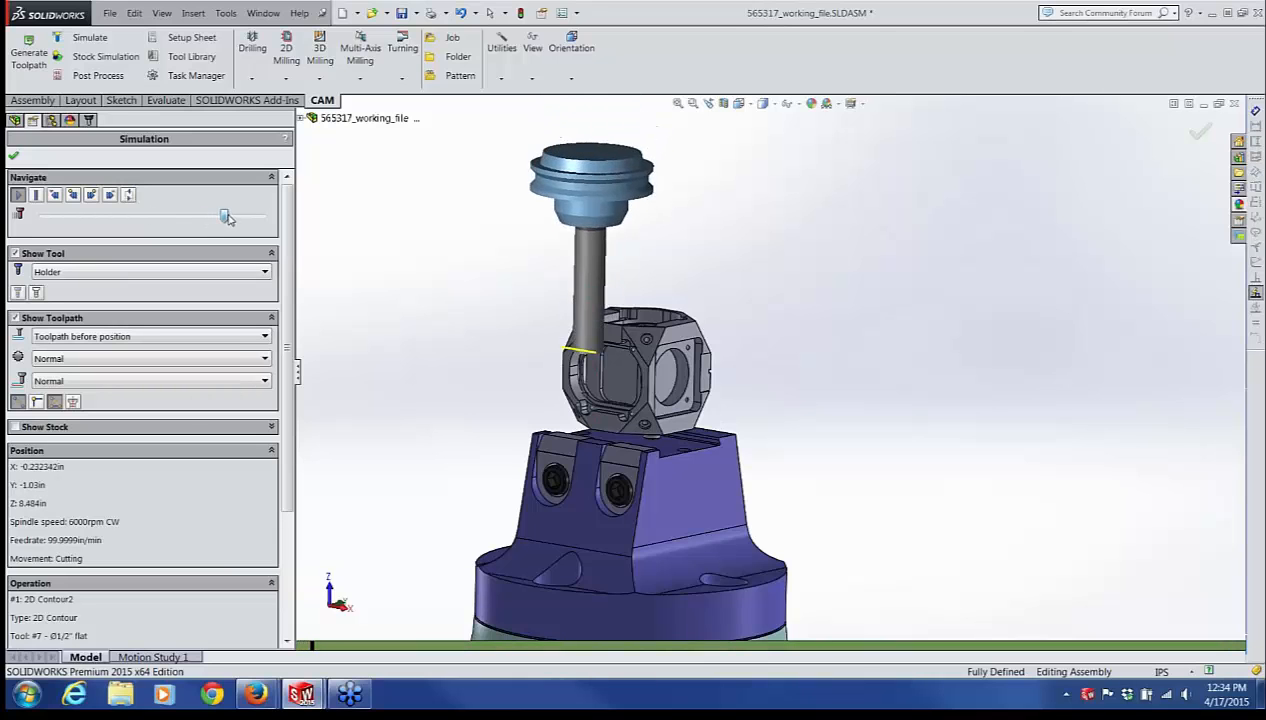
pyautogui.moveTo(230, 216); pyautogui.dragTo(249, 216)
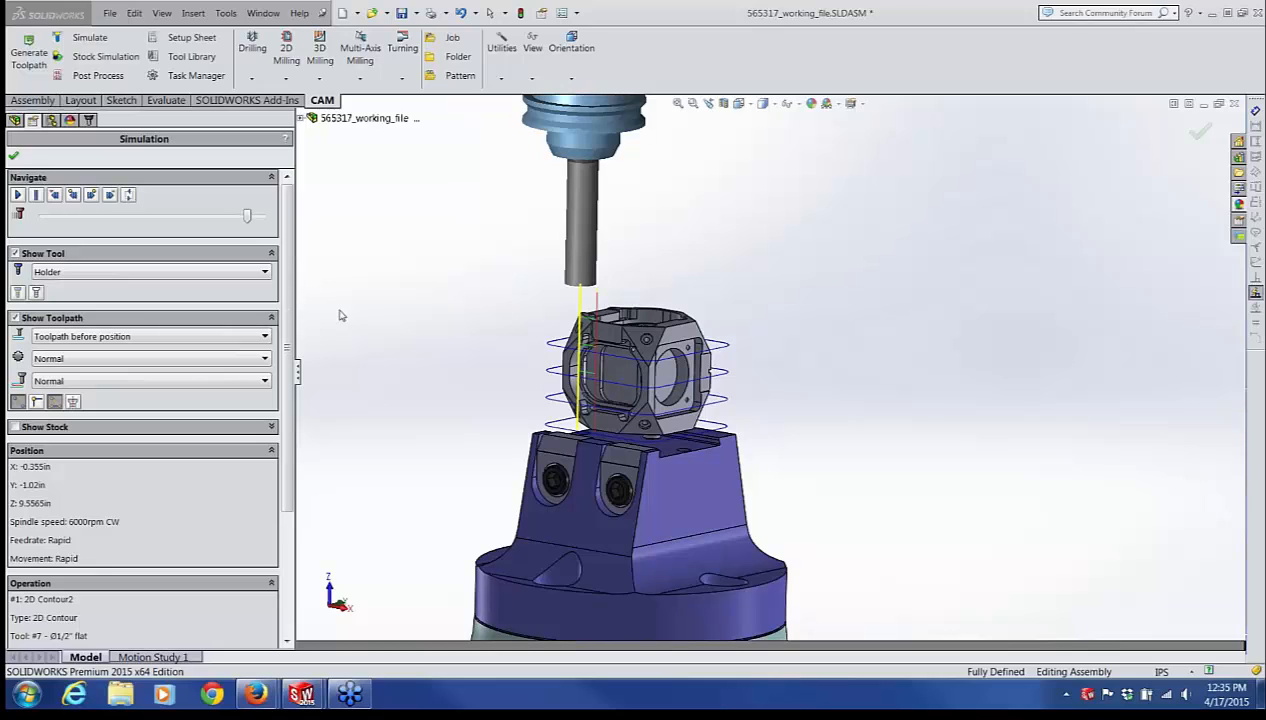
pyautogui.click(14, 156)
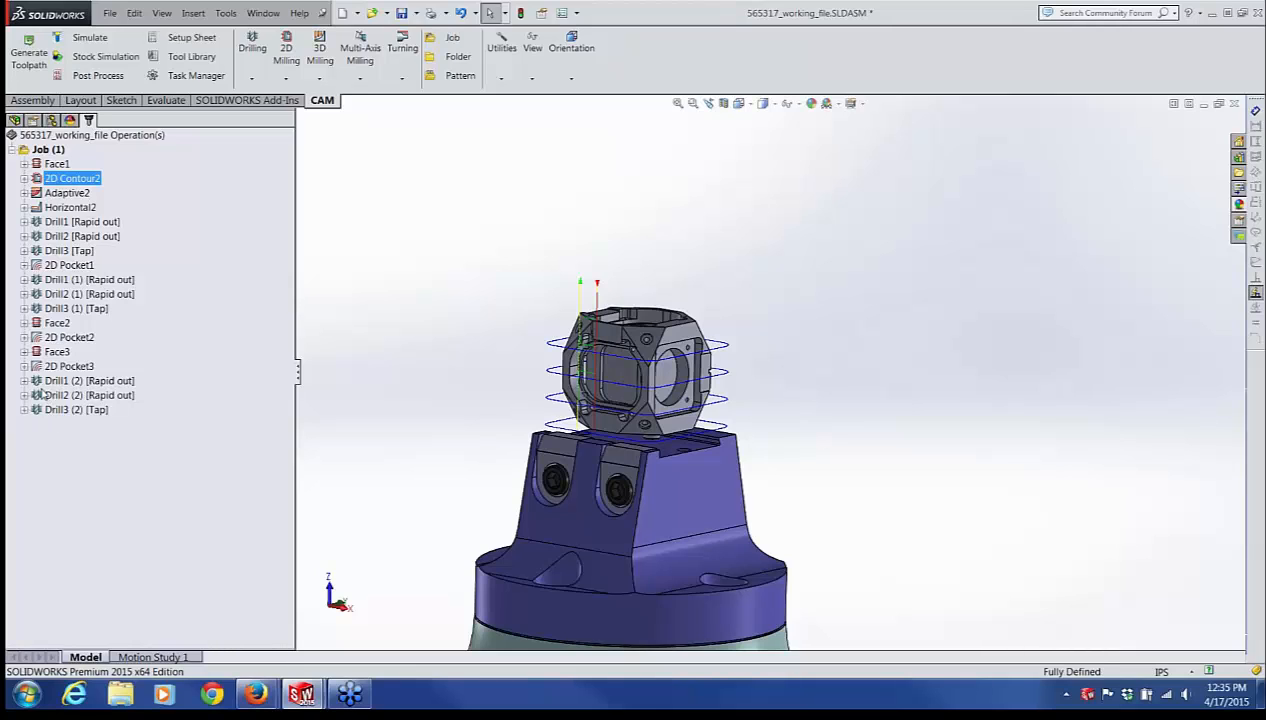
# Step: Store Drill1 (2), Drill2 (2) and Drill3 (2) as a template, overwriting 2-56_tapped_holes.hsmworks-template in the templates folder
pyautogui.click(40, 383)
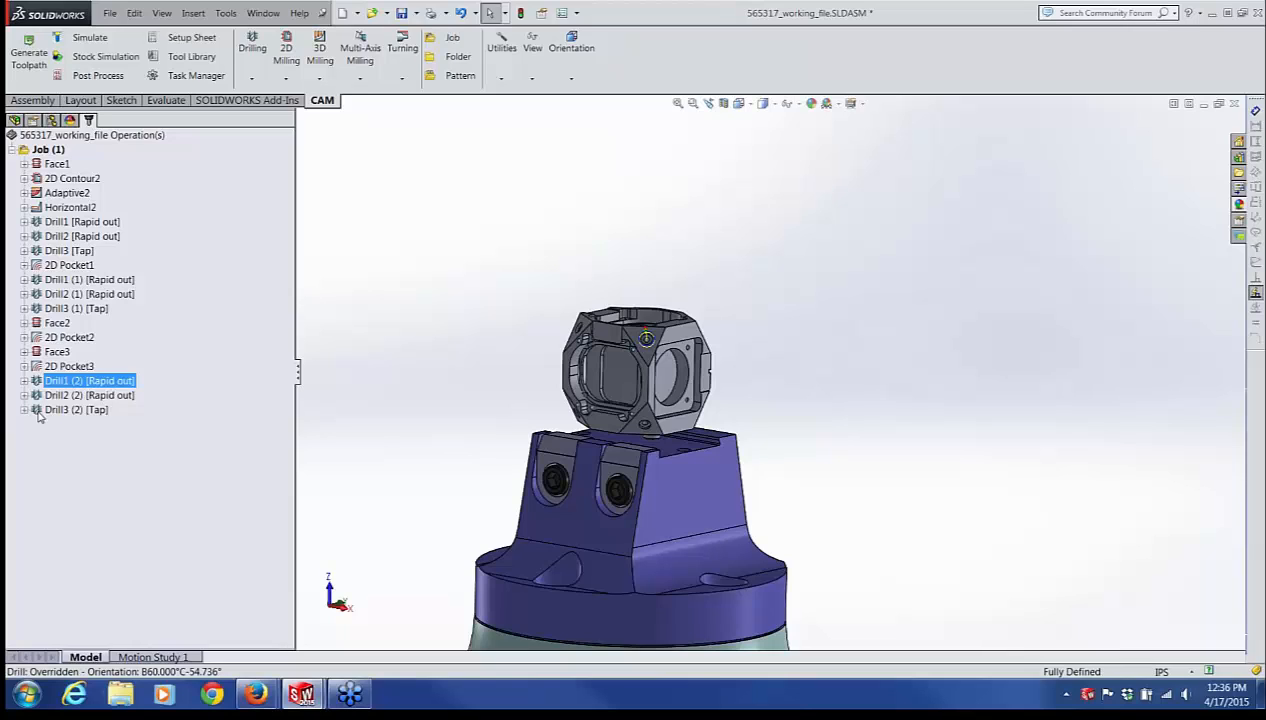
pyautogui.keyDown('shift'); pyautogui.click(38, 410); pyautogui.keyUp('shift')
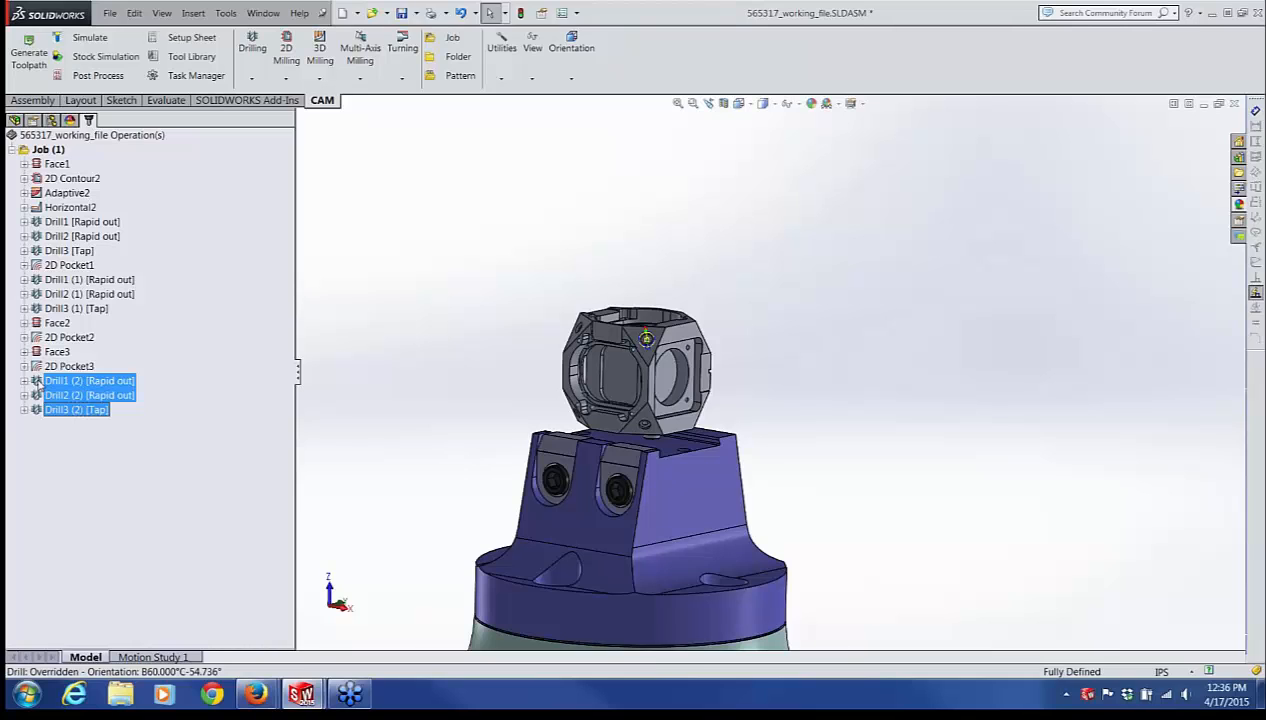
pyautogui.rightClick(38, 383)
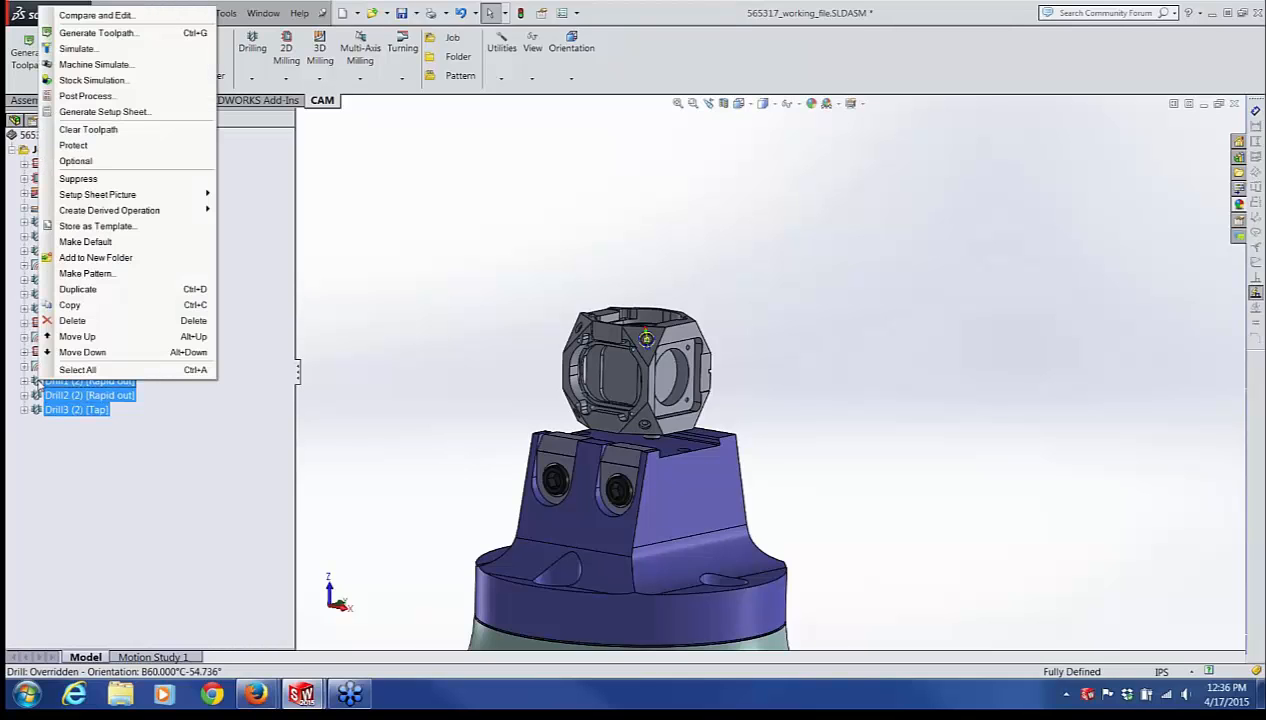
pyautogui.click(138, 228)
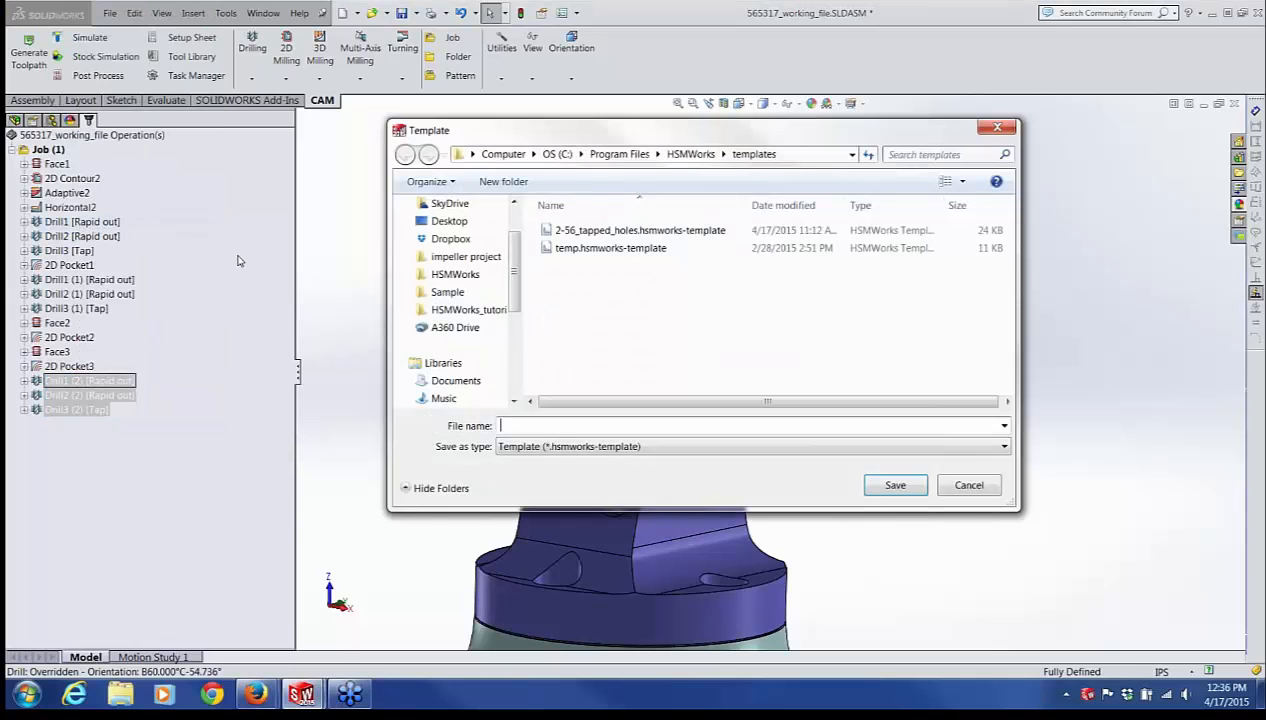
pyautogui.click(577, 233)
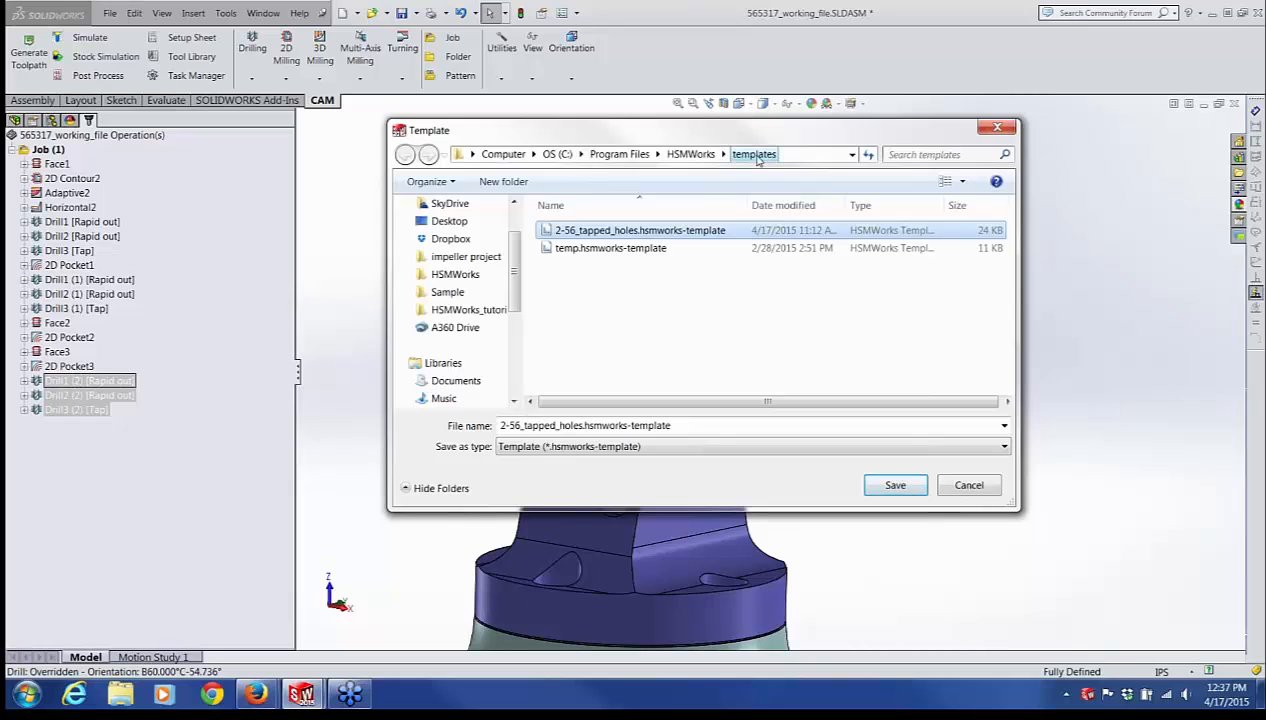
pyautogui.click(895, 486)
pyautogui.click(695, 347)
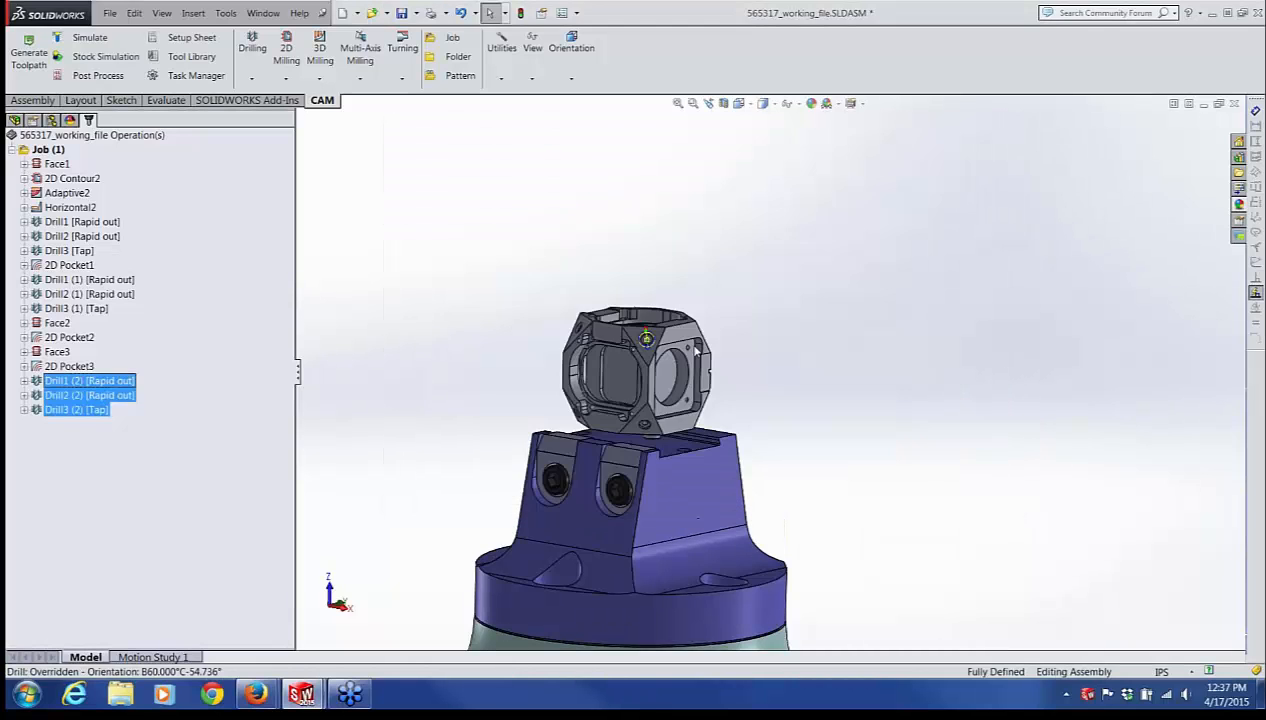
# Step: Create all the drilling and tapping operations stored in the 2-56_tapped_holes template at the end of the job
pyautogui.click(200, 442)
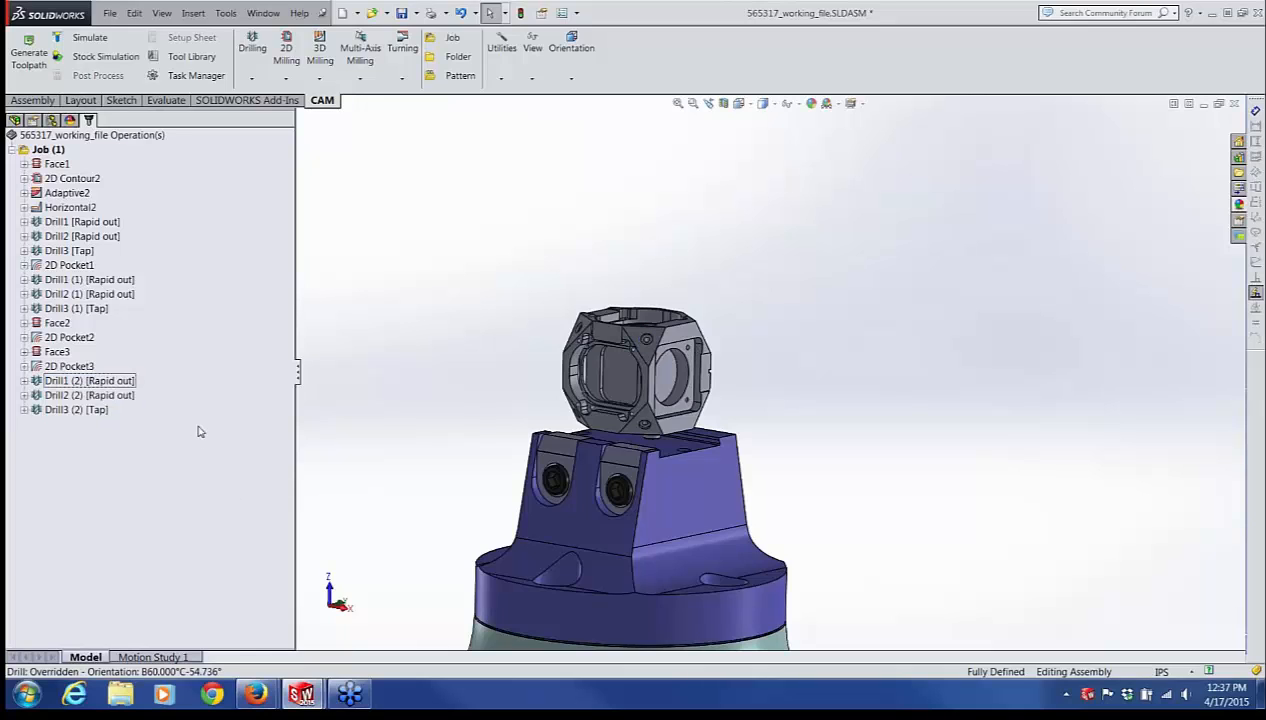
pyautogui.rightClick(110, 447)
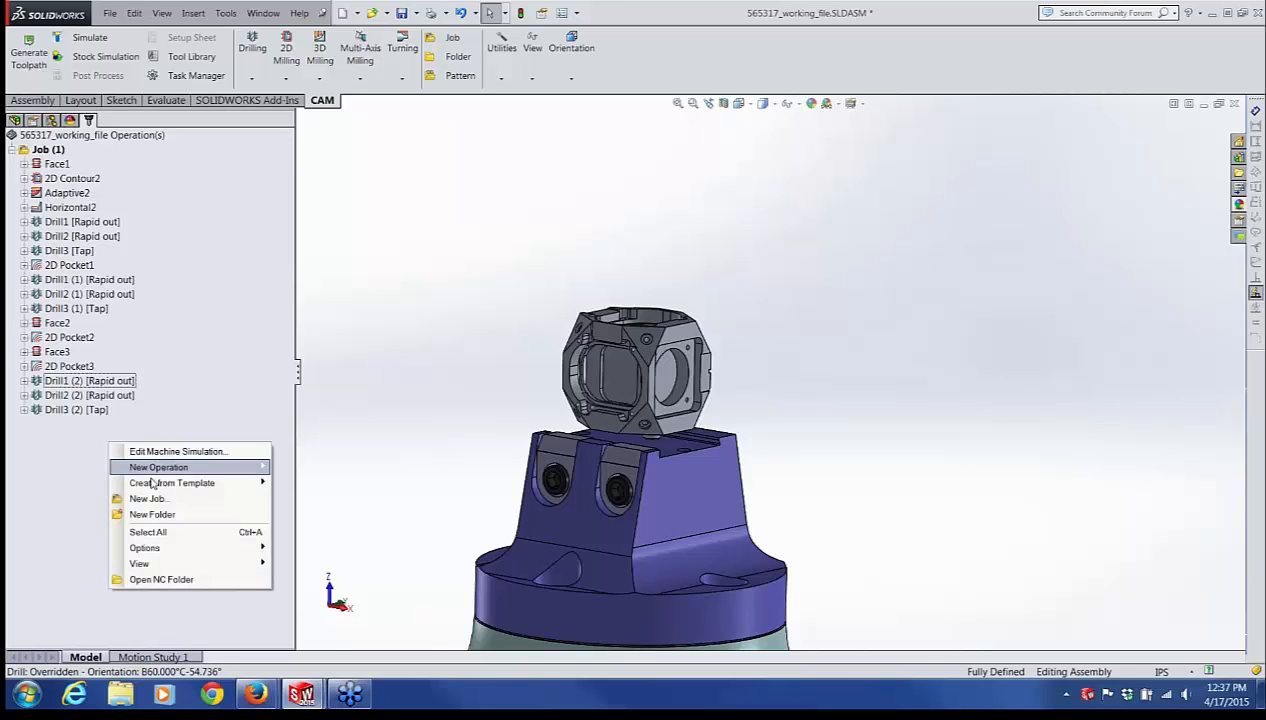
pyautogui.moveTo(160, 483)
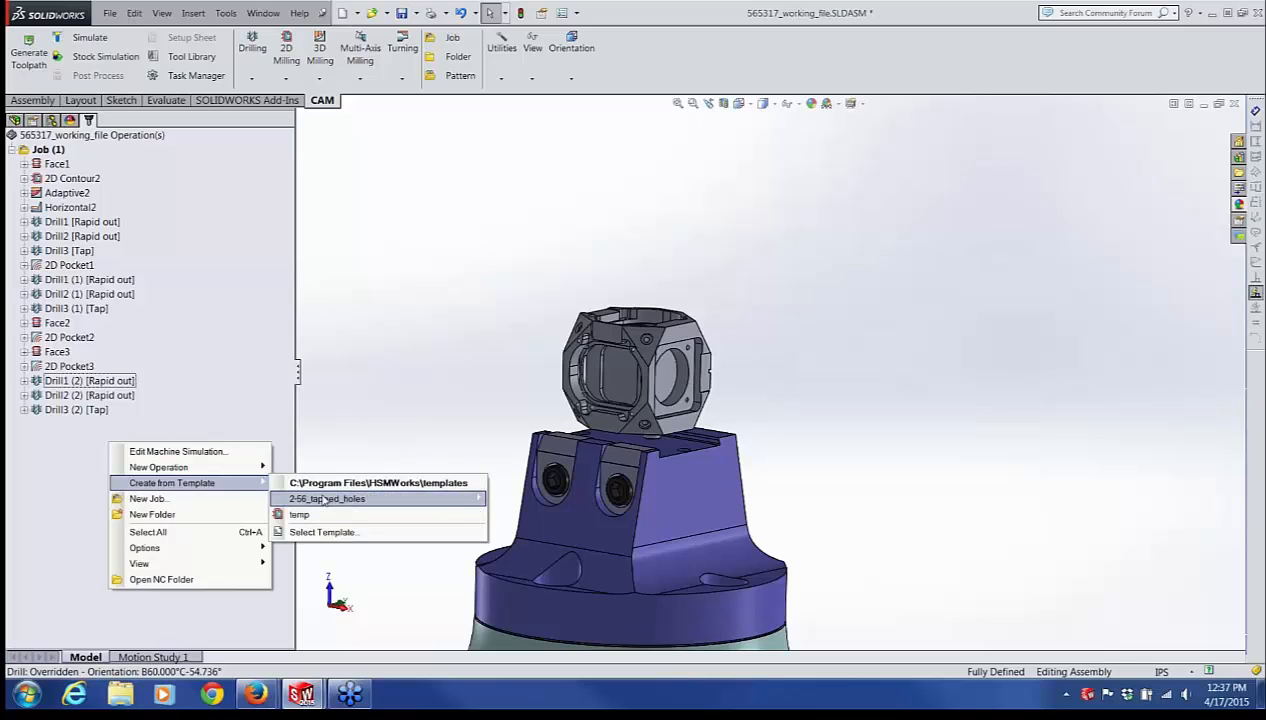
pyautogui.moveTo(327, 503)
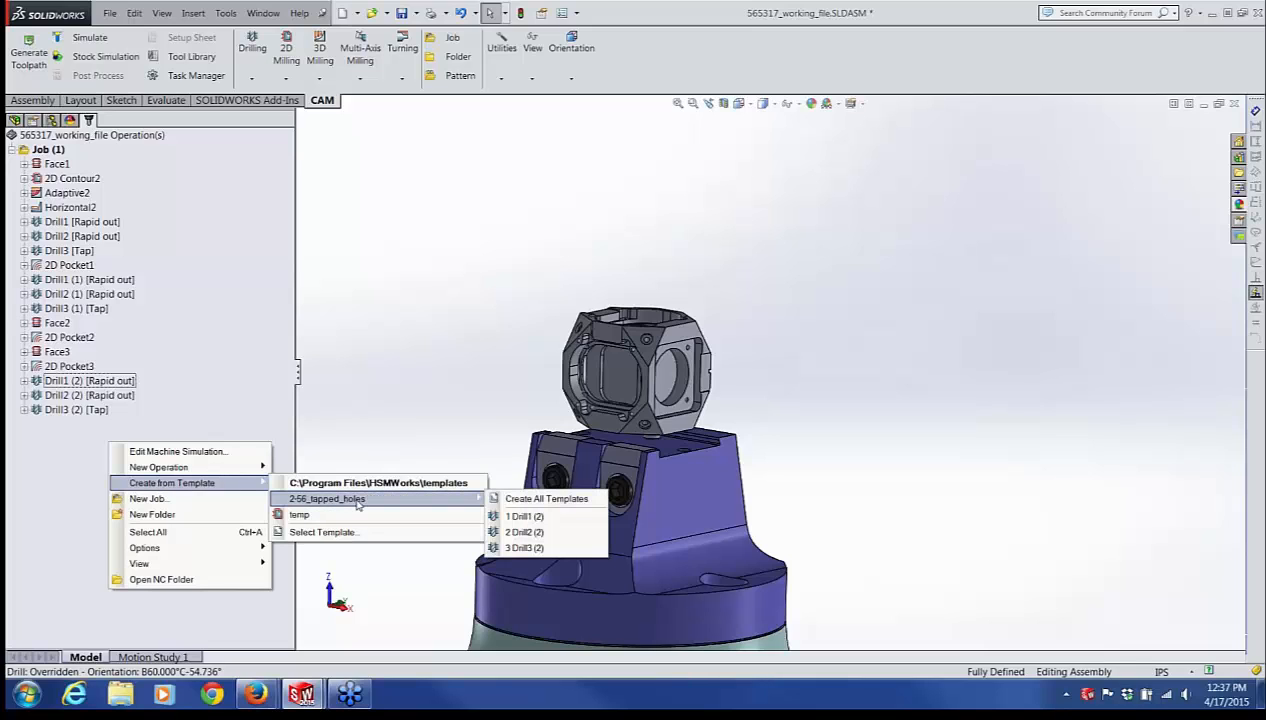
pyautogui.click(525, 500)
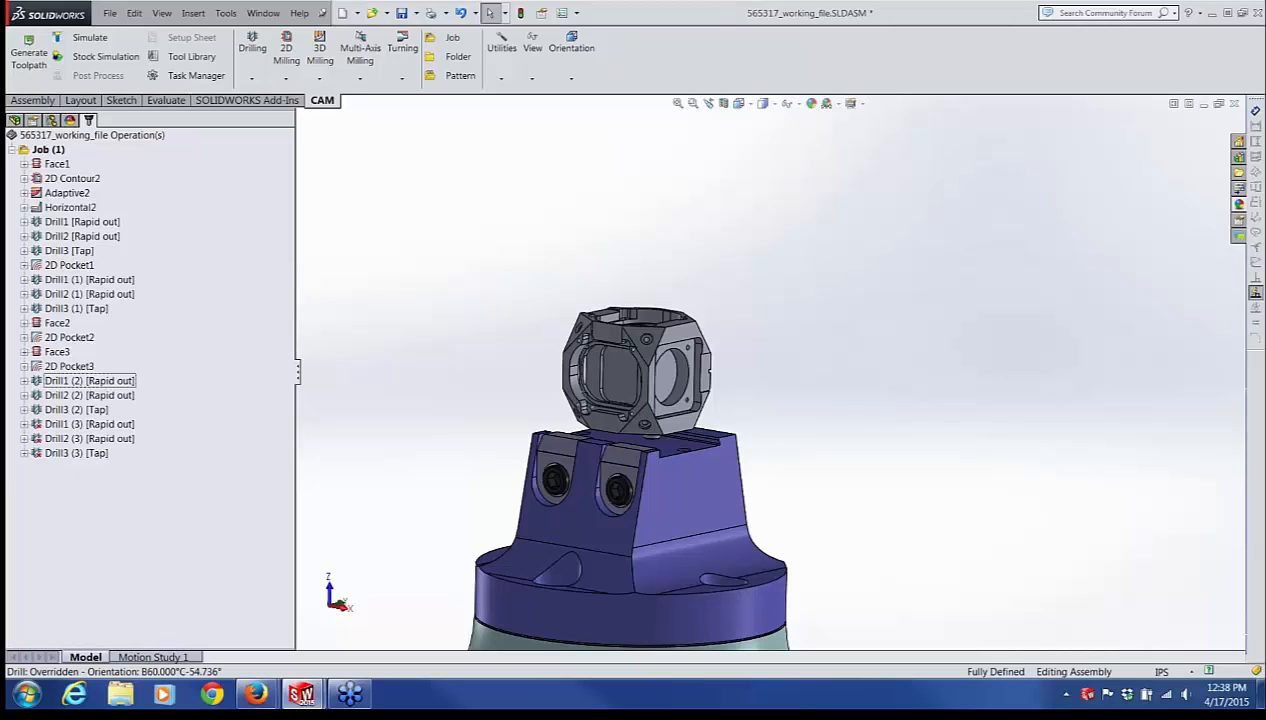
# Step: Switch to the GoToWebinar control window and hand the presenter role to the panelist
pyautogui.click(1226, 90)
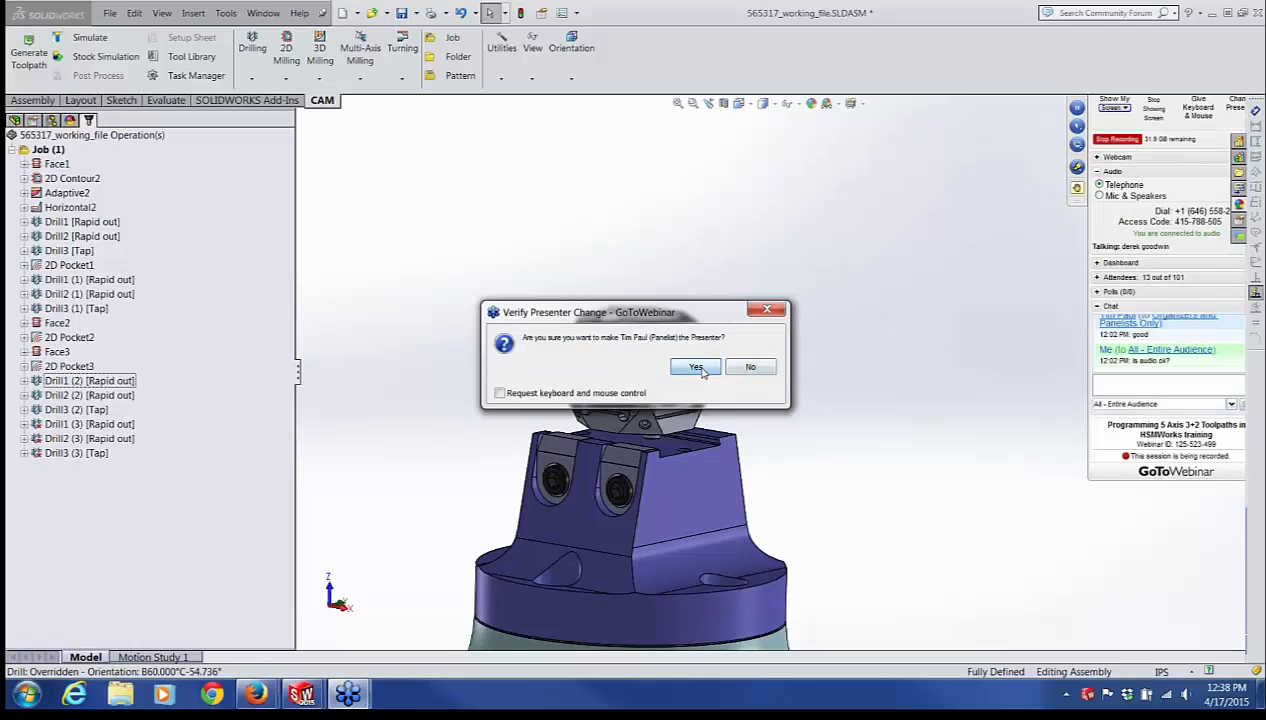
pyautogui.click(696, 367)
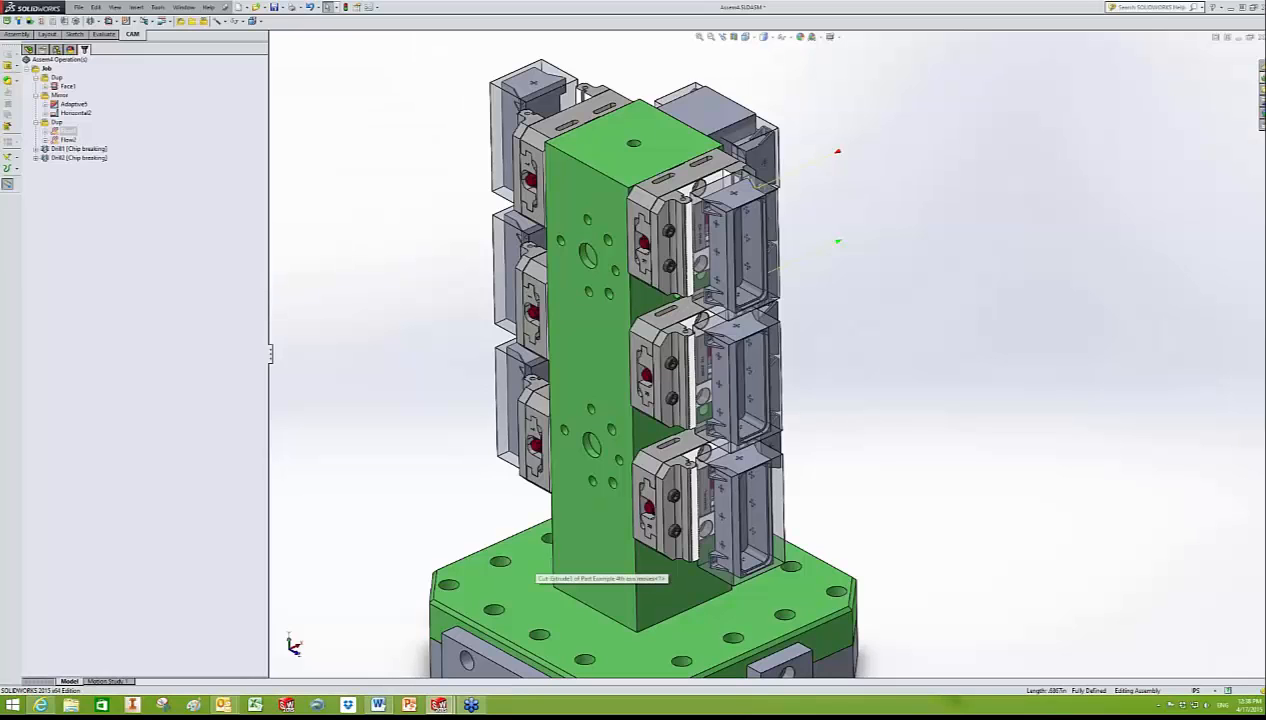
# Step: Examine the tombstone assembly and the toolpath on the angled ribs of the uppermost vise-held part from several sides
pyautogui.scroll(-2, 540, 578)
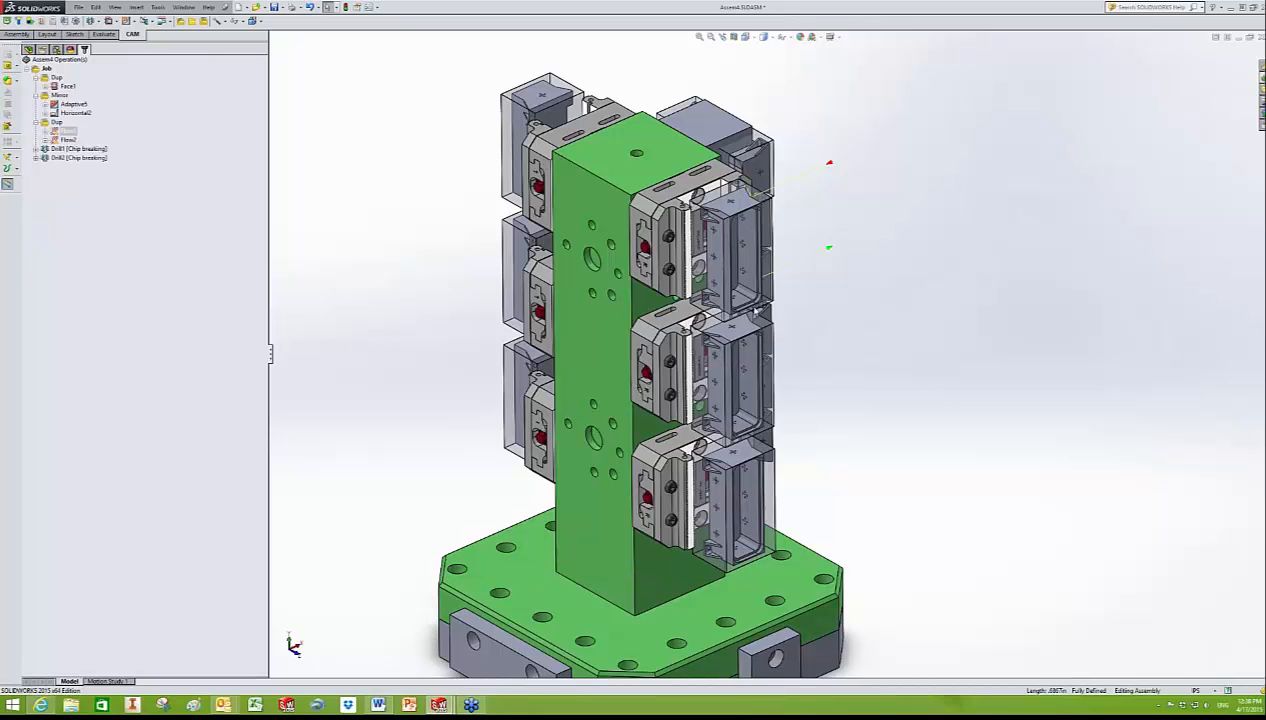
pyautogui.moveTo(805, 305); pyautogui.dragTo(545, 258, button='middle')
pyautogui.scroll(-5, 605, 266)
pyautogui.scroll(-2, 592, 228)
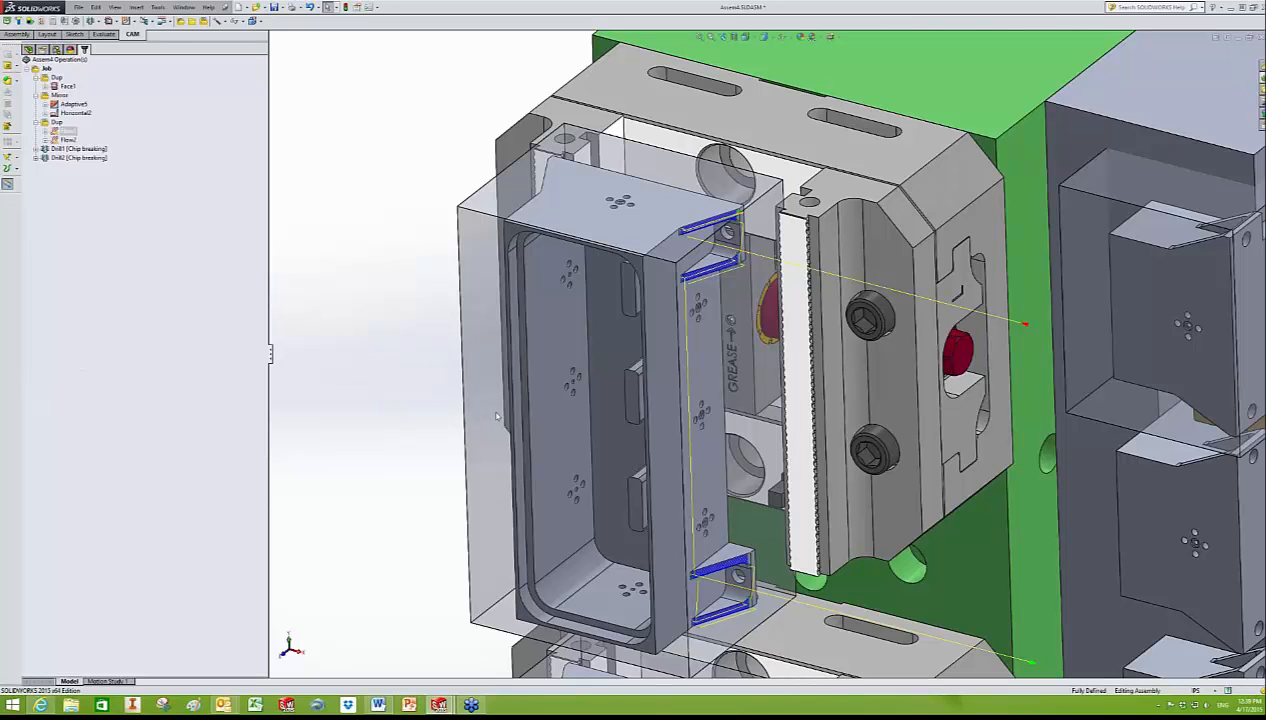
pyautogui.moveTo(496, 416); pyautogui.dragTo(735, 303, button='middle')
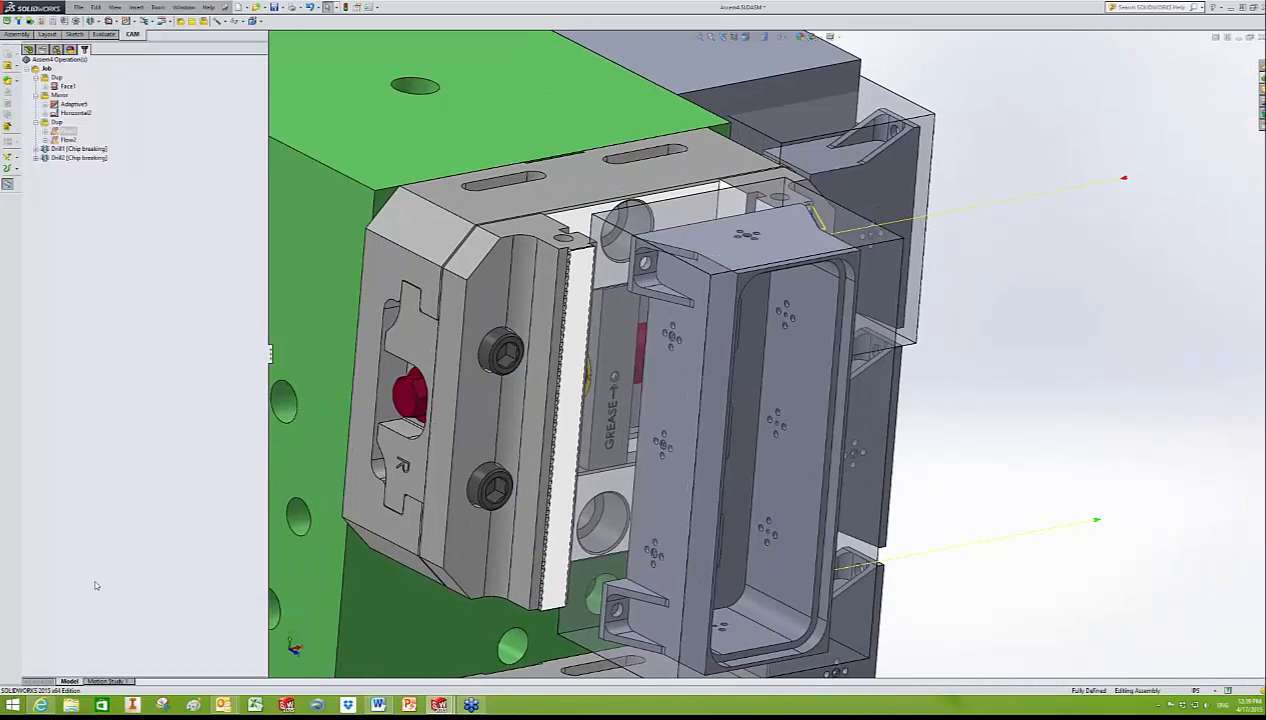
pyautogui.moveTo(858, 149); pyautogui.dragTo(763, 264, button='middle')
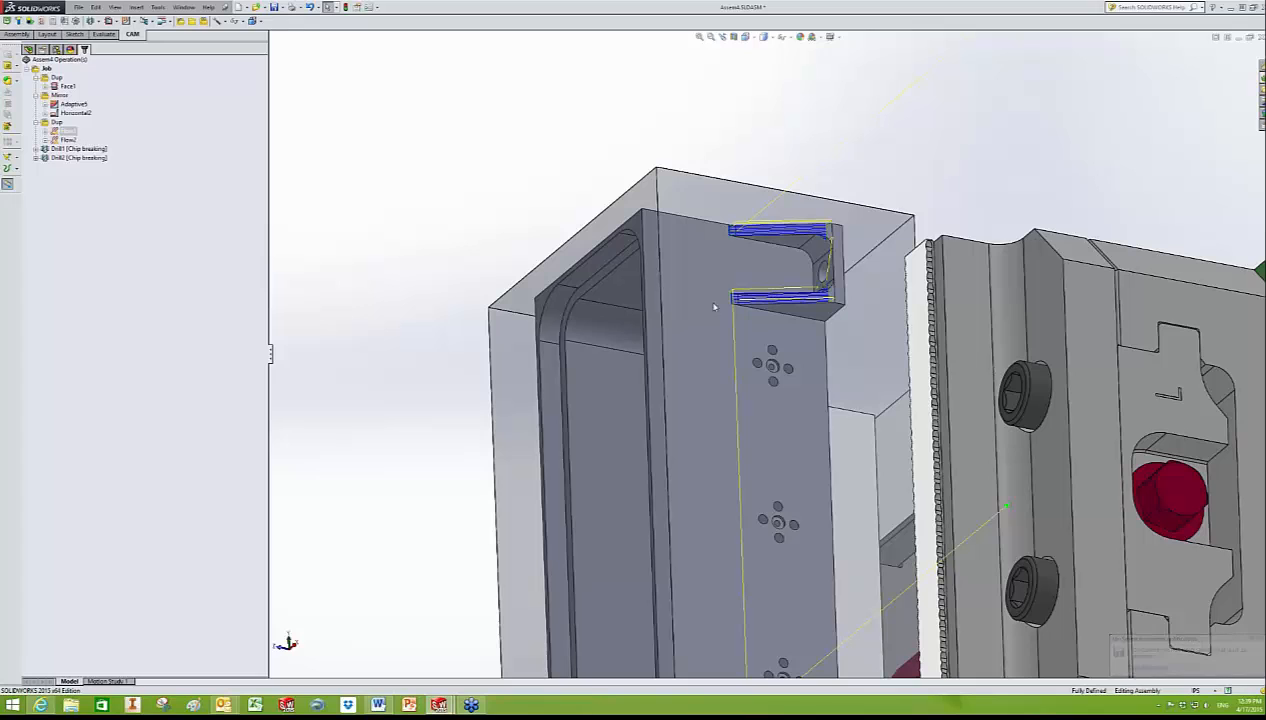
pyautogui.moveTo(708, 405); pyautogui.dragTo(731, 422, button='middle')
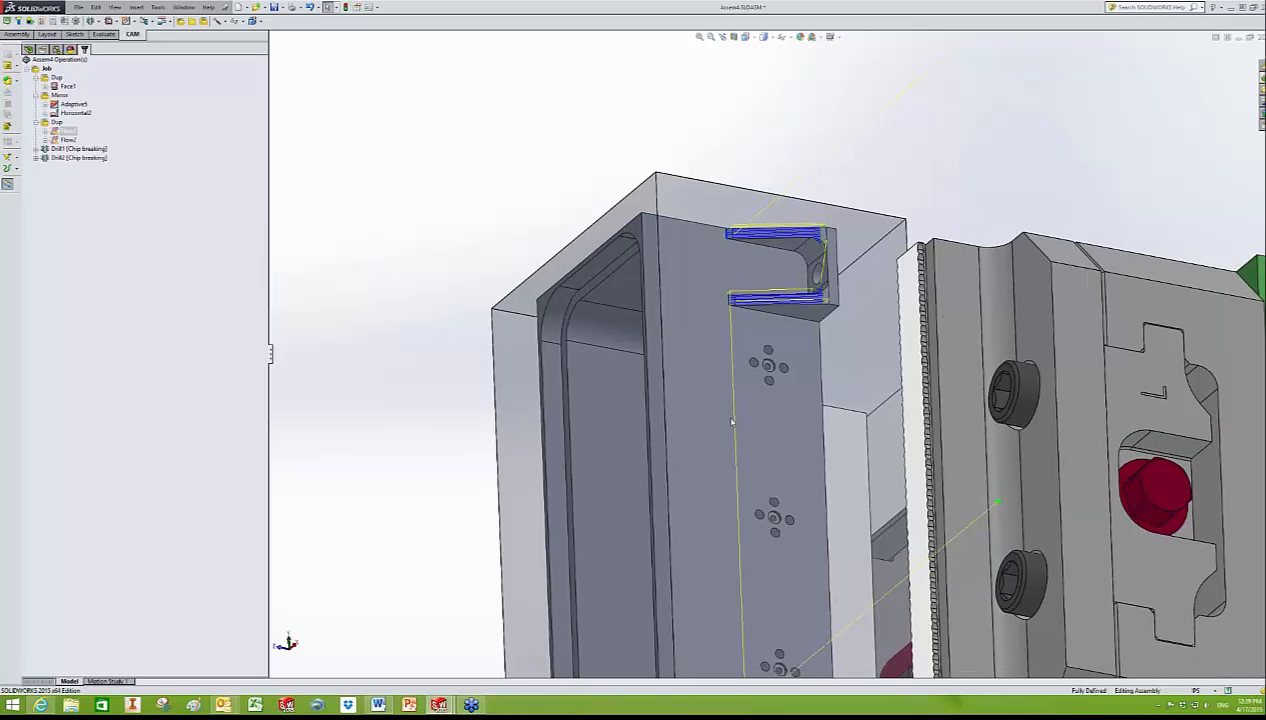
pyautogui.scroll(2, 731, 422)
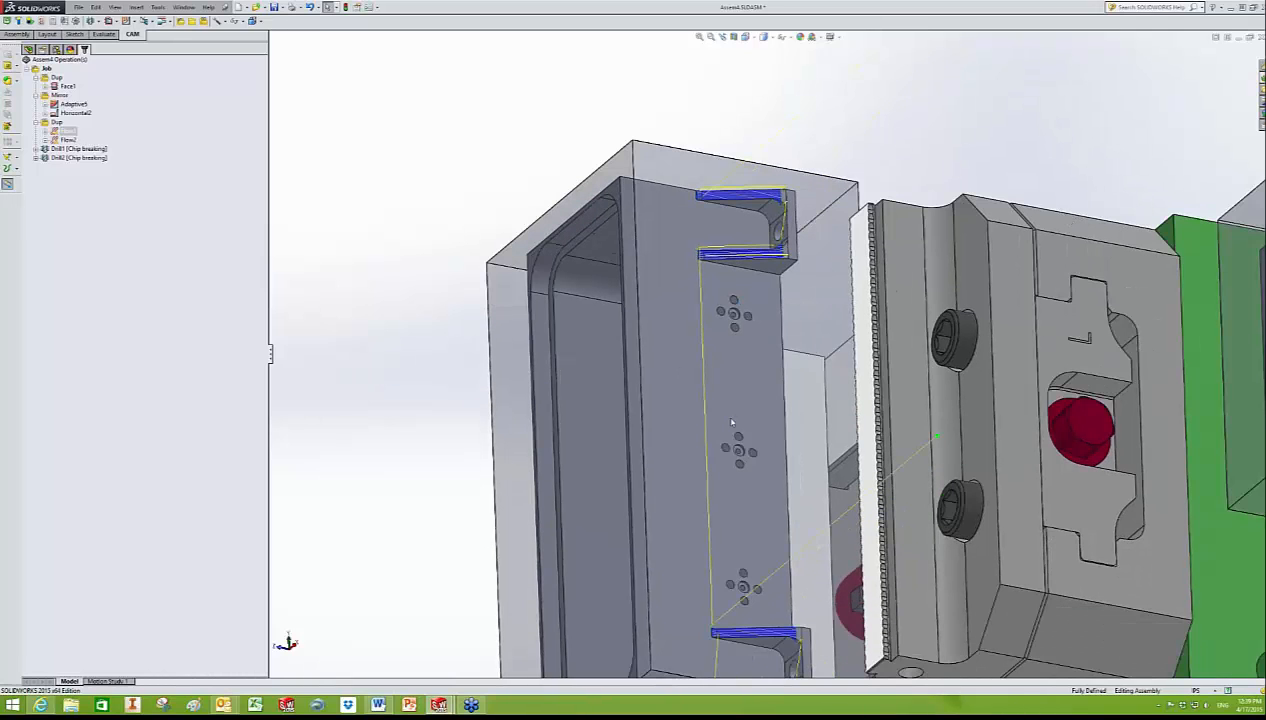
pyautogui.moveTo(731, 422); pyautogui.dragTo(740, 472, button='middle')
pyautogui.scroll(6, 722, 412)
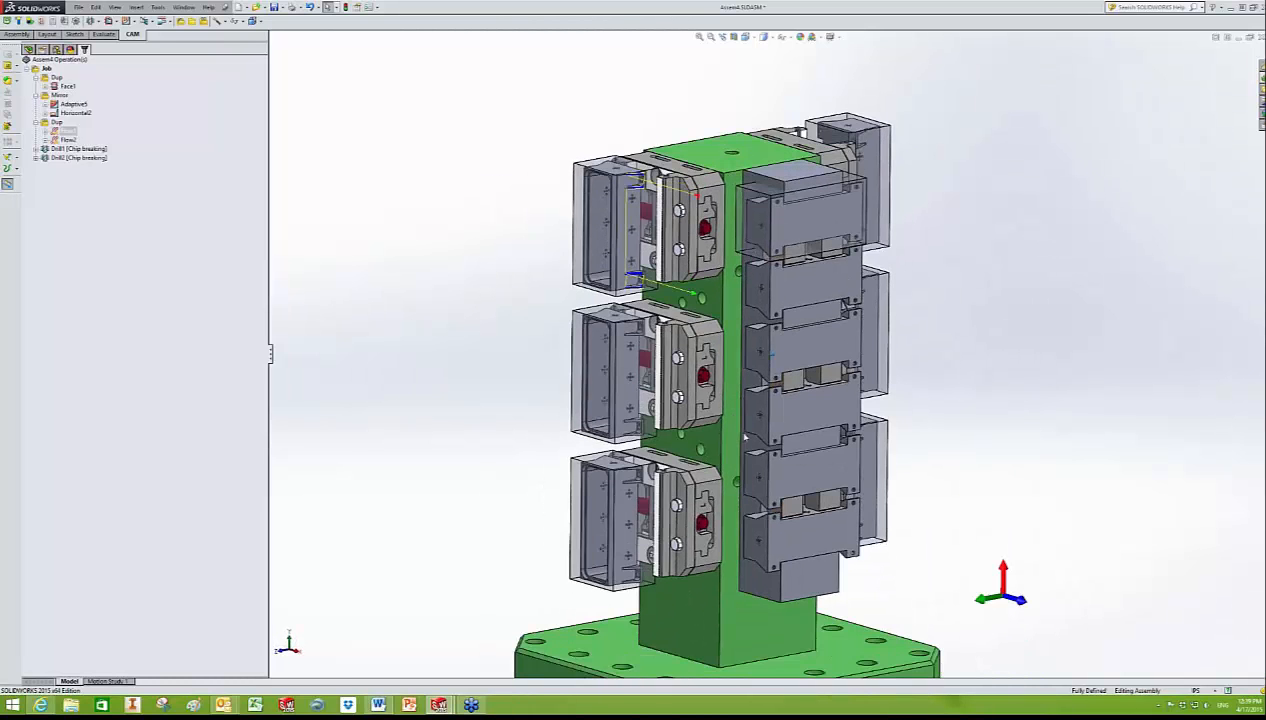
pyautogui.scroll(2, 742, 440)
pyautogui.moveTo(745, 296); pyautogui.dragTo(735, 165, button='middle')
pyautogui.scroll(-3, 648, 292)
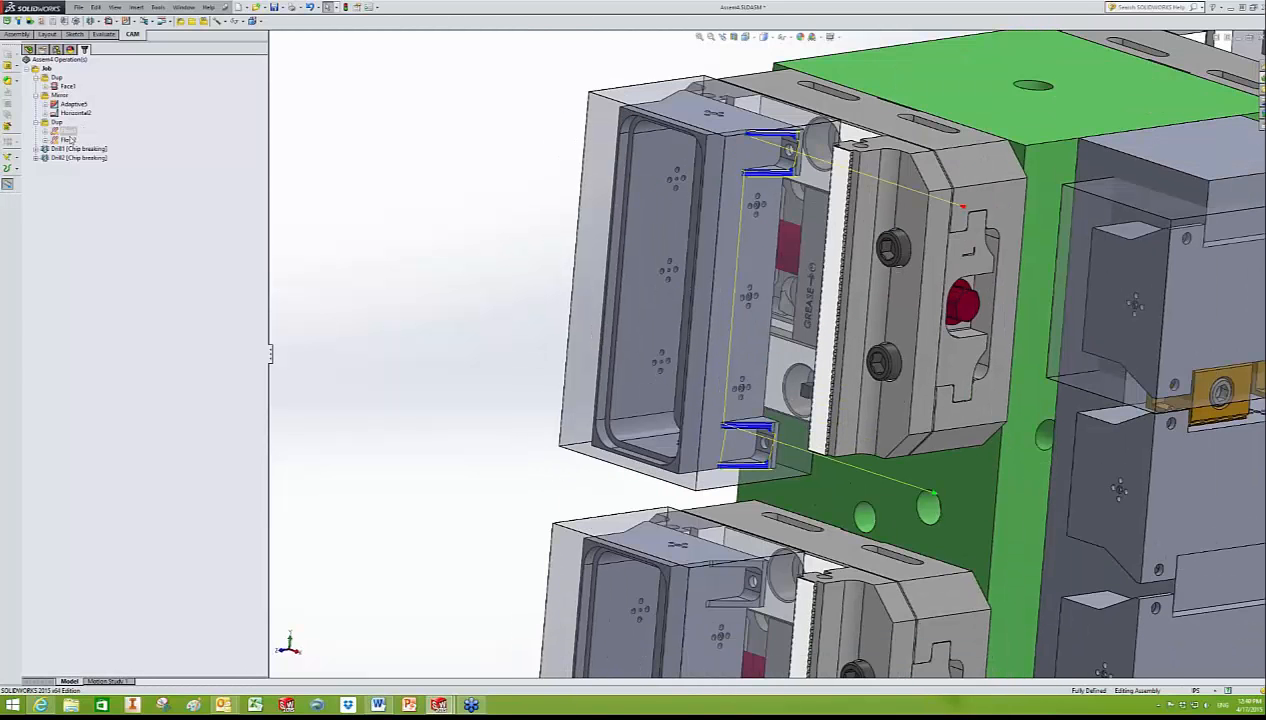
# Step: Display the Flow2 toolpath and inspect it near the upper rib of the part
pyautogui.click(69, 139)
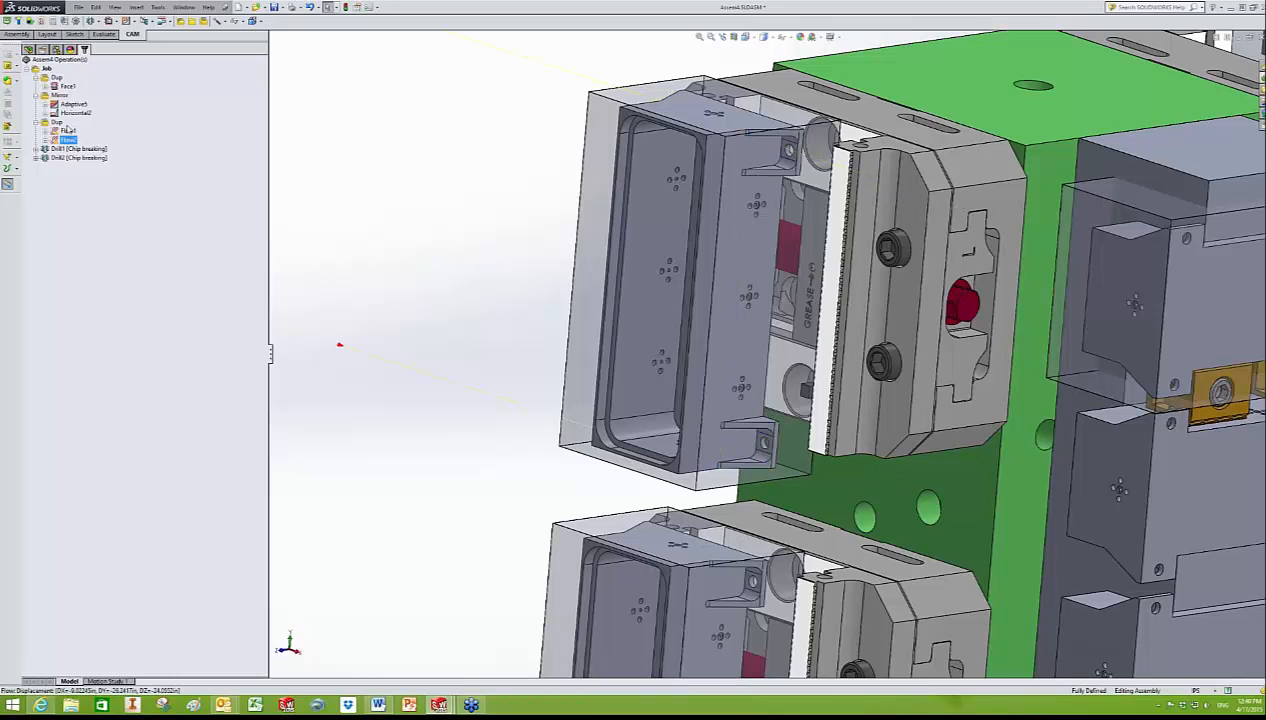
pyautogui.scroll(-5, 720, 169)
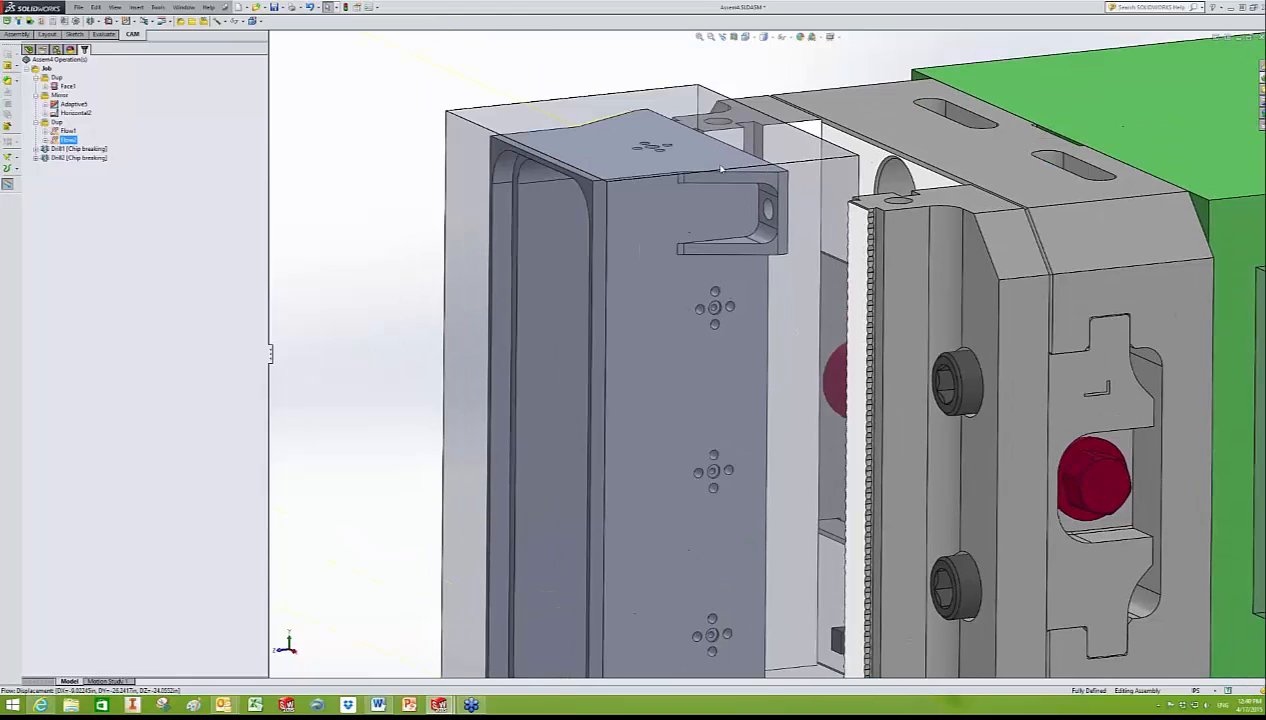
pyautogui.moveTo(720, 169); pyautogui.dragTo(560, 250, button='middle')
# Step: Display the Flow1 toolpath and examine its passes along the angled rib faces from above, behind and close up
pyautogui.click(68, 131)
pyautogui.moveTo(850, 260); pyautogui.dragTo(725, 268, button='middle')
pyautogui.scroll(1, 723, 197)
pyautogui.moveTo(690, 256); pyautogui.dragTo(562, 90, button='middle')
pyautogui.moveTo(753, 360); pyautogui.dragTo(788, 163, button='middle')
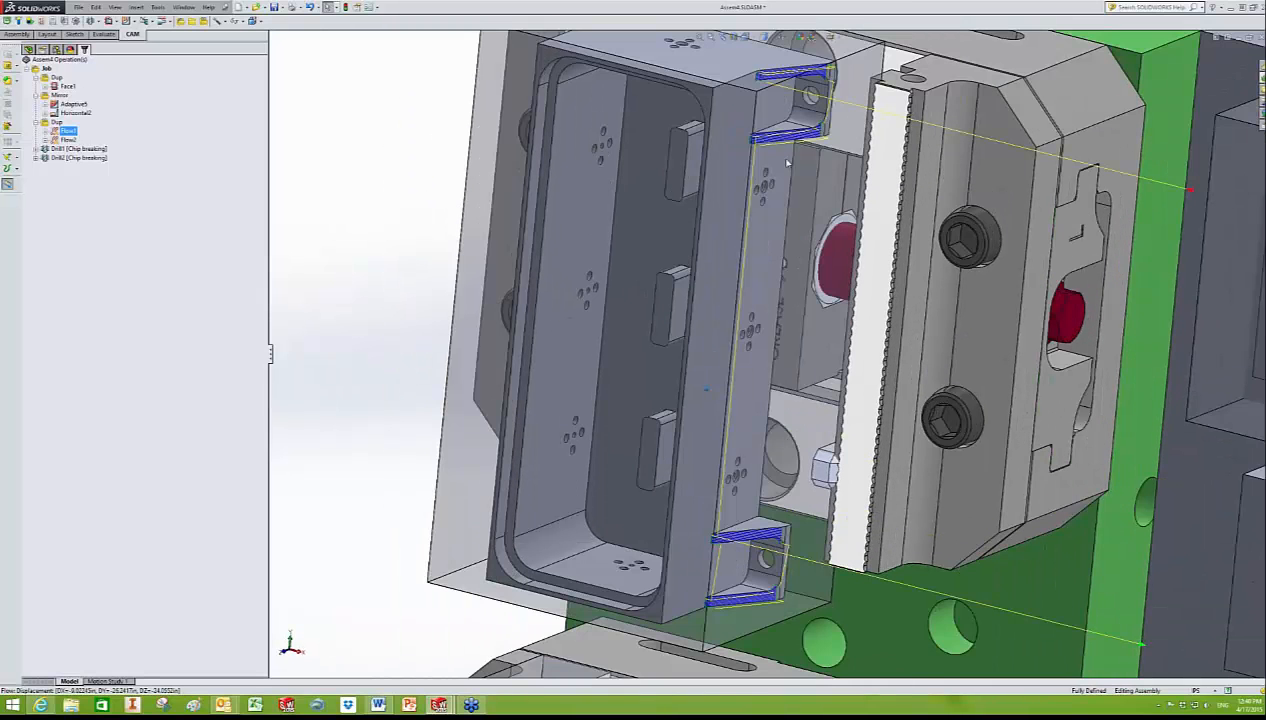
pyautogui.moveTo(788, 163); pyautogui.dragTo(694, 438, button='middle')
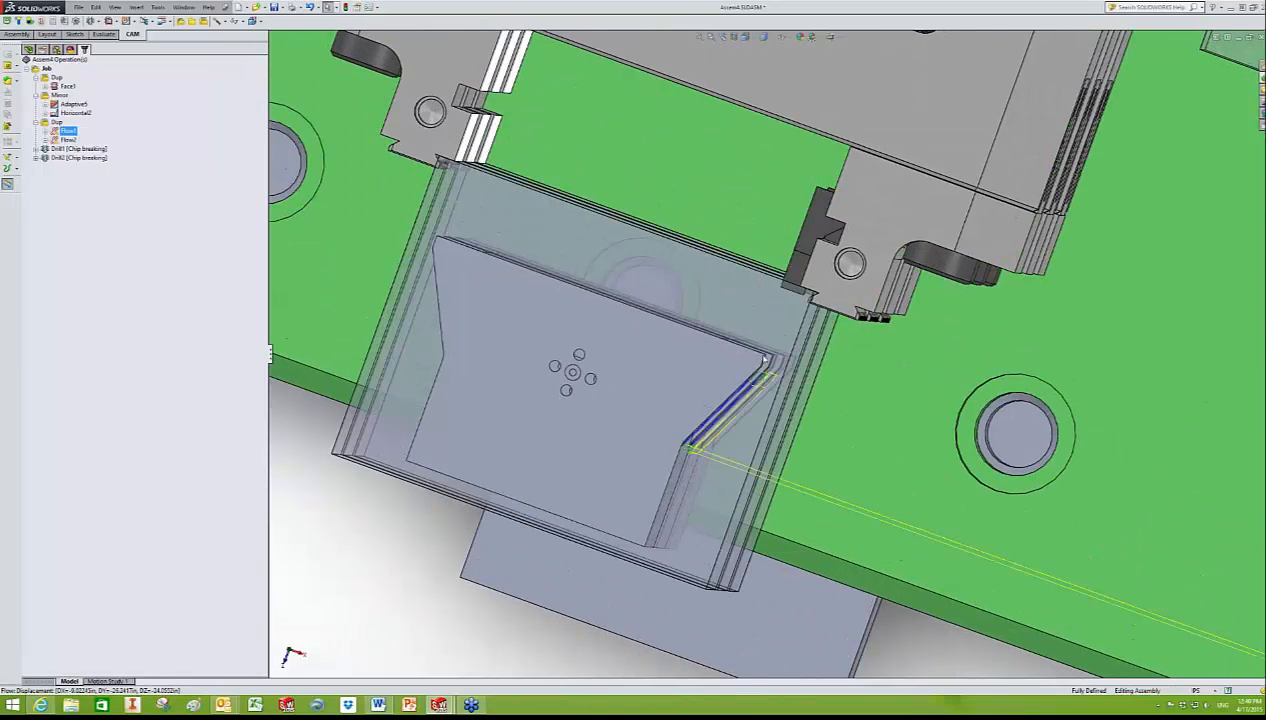
pyautogui.moveTo(711, 428); pyautogui.dragTo(788, 347, button='middle')
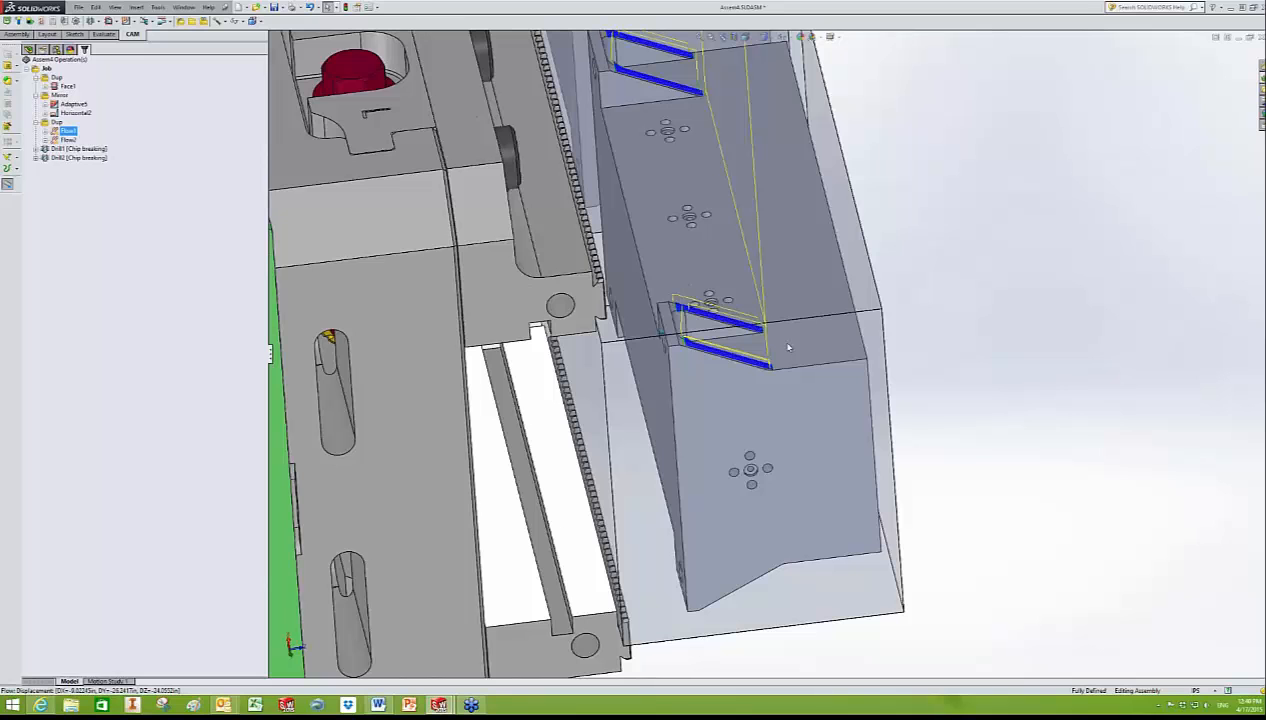
pyautogui.moveTo(788, 347); pyautogui.dragTo(677, 352, button='middle')
pyautogui.scroll(-4, 677, 352)
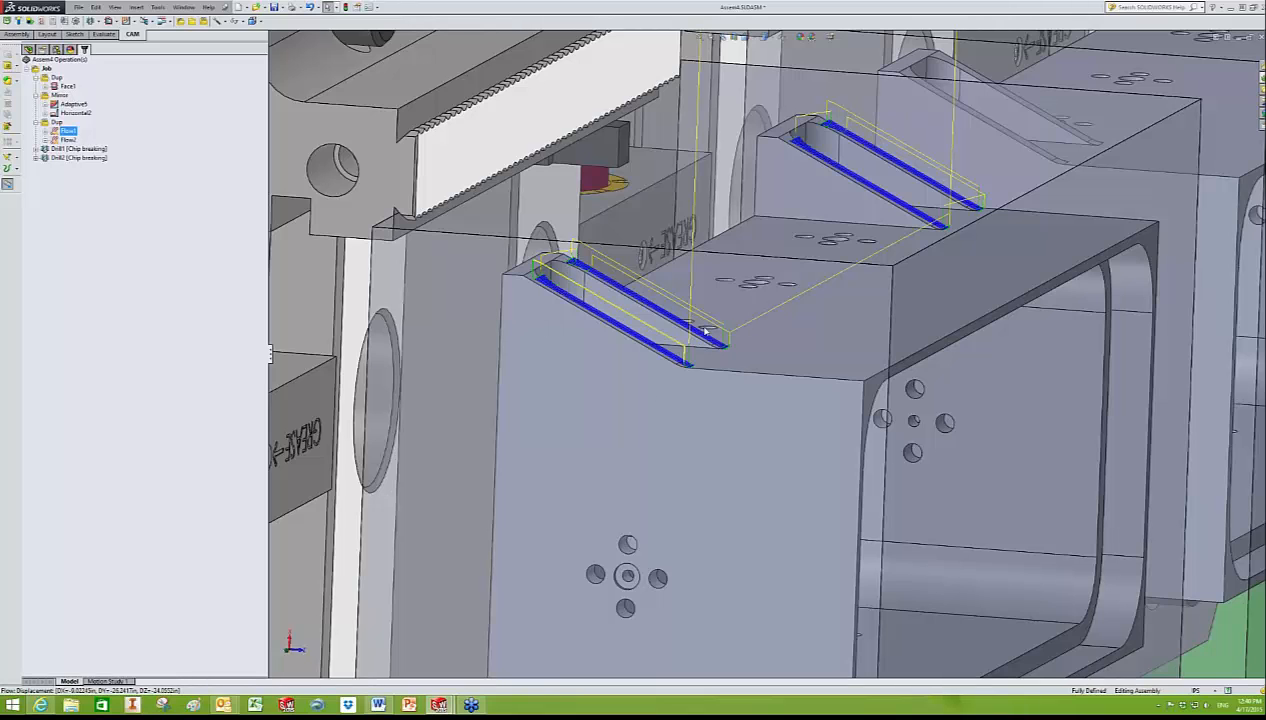
pyautogui.moveTo(735, 351); pyautogui.dragTo(790, 376, button='middle')
# Step: Select the angled face of the part's end rib and examine the Flow1 toolpath on the ribs against the vises
pyautogui.click(527, 276)
pyautogui.moveTo(725, 421); pyautogui.dragTo(500, 395, button='middle')
pyautogui.click(67, 132)
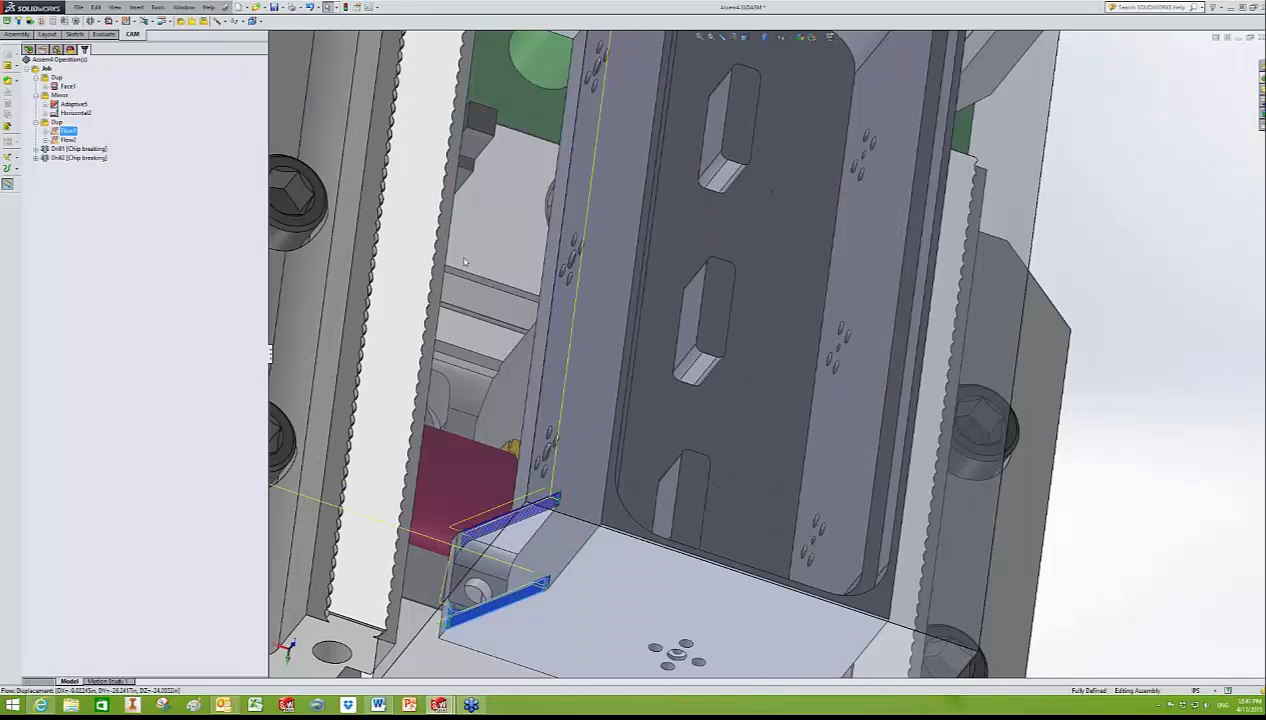
pyautogui.moveTo(464, 262); pyautogui.dragTo(687, 484, button='middle')
pyautogui.scroll(4, 580, 400)
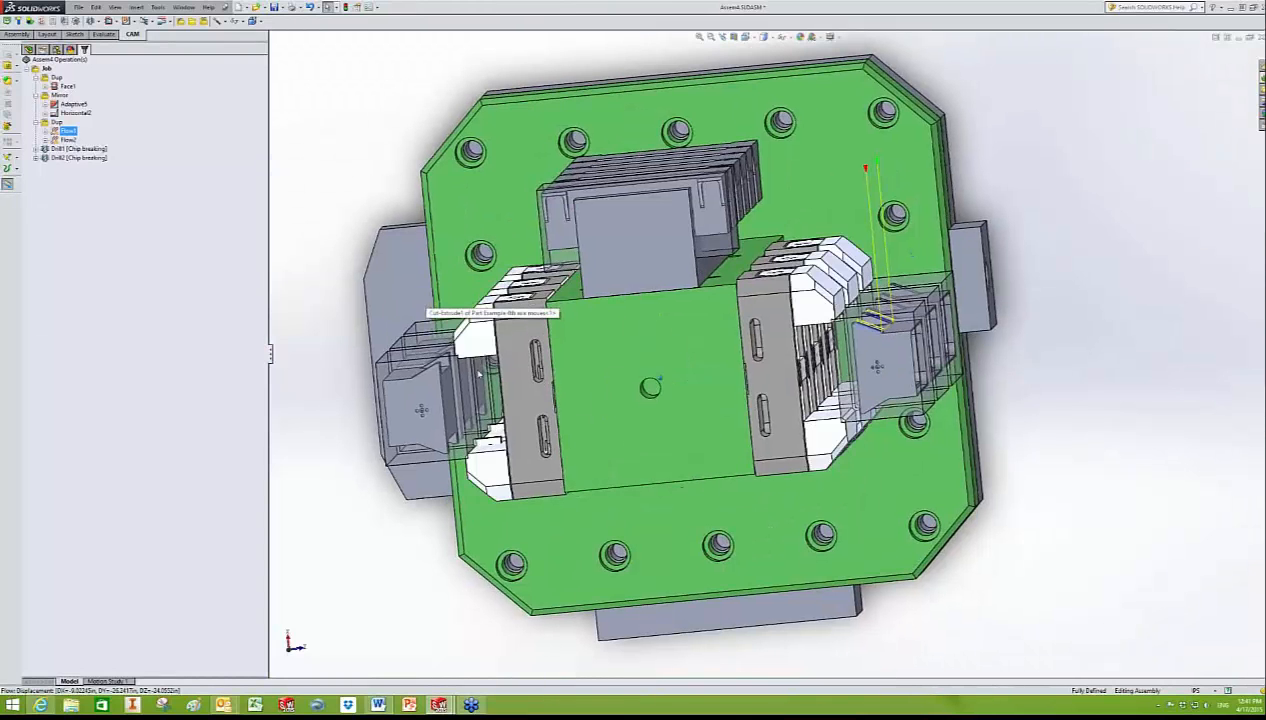
pyautogui.moveTo(479, 374); pyautogui.dragTo(322, 350, button='middle')
pyautogui.scroll(-3, 421, 351)
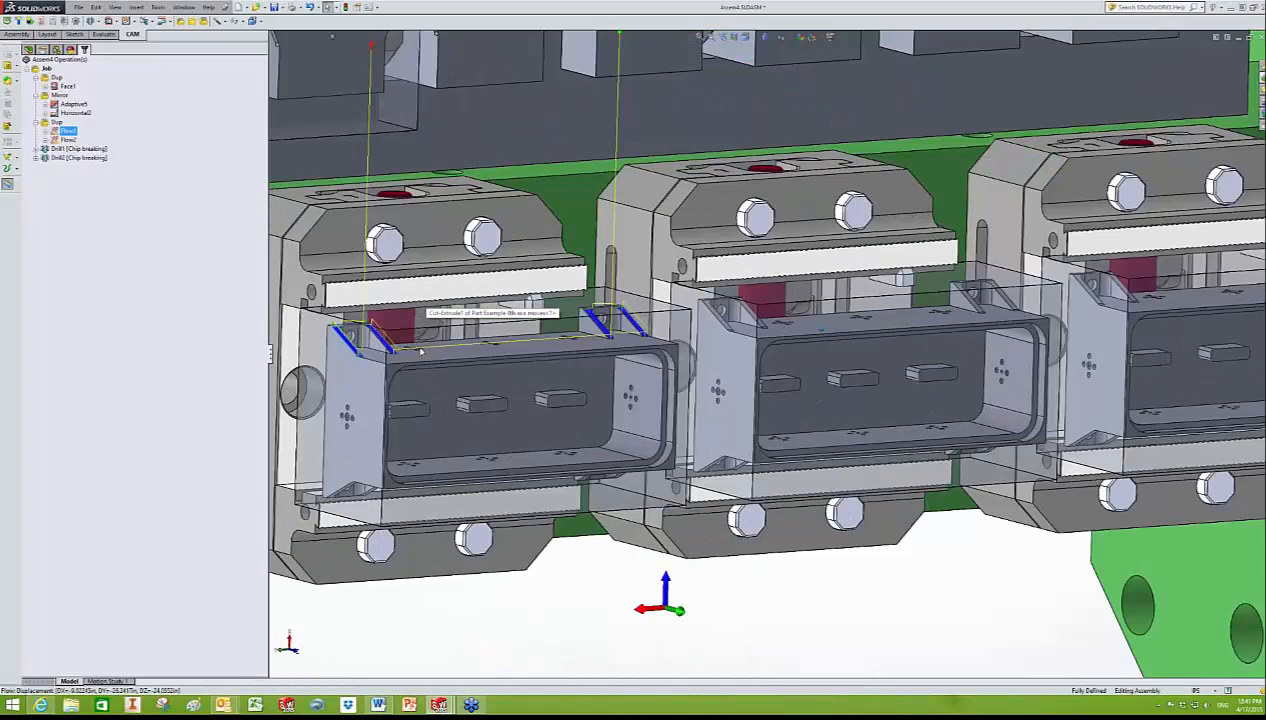
pyautogui.scroll(-2, 421, 351)
pyautogui.rightClick(68, 131)
pyautogui.doubleClick(68, 132)
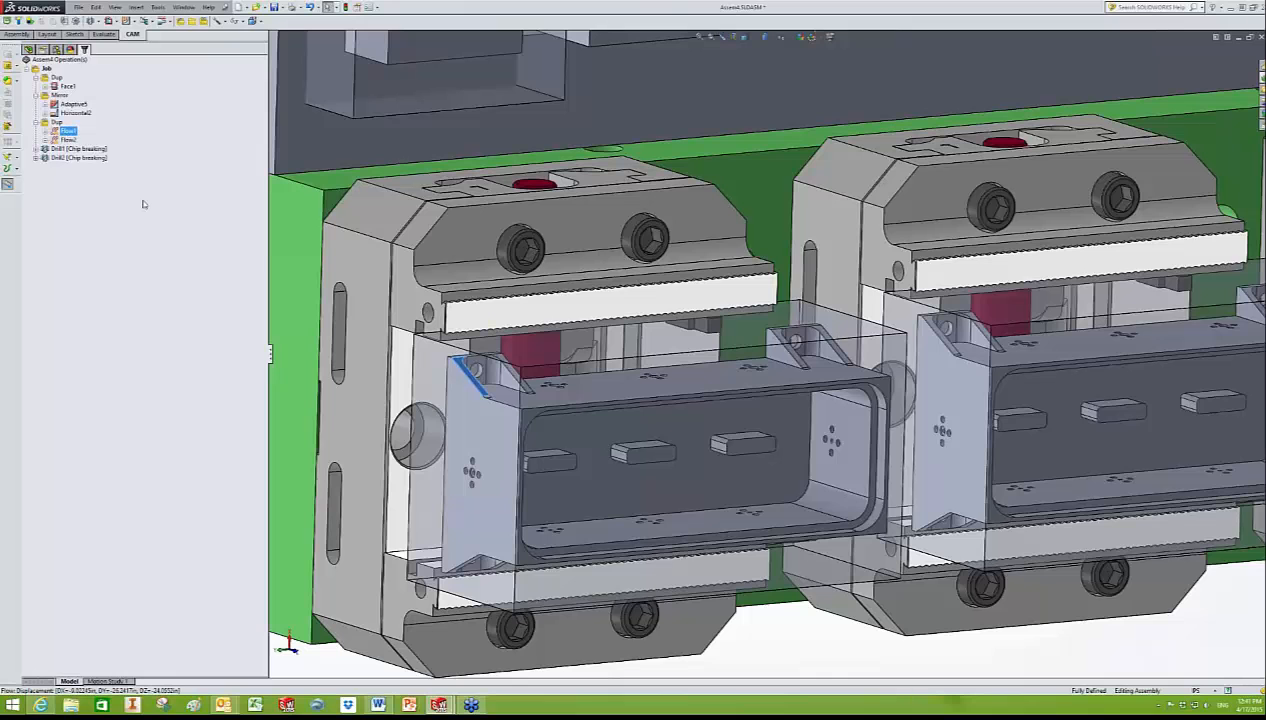
pyautogui.moveTo(478, 328); pyautogui.dragTo(477, 338, button='middle')
pyautogui.scroll(-1, 477, 338)
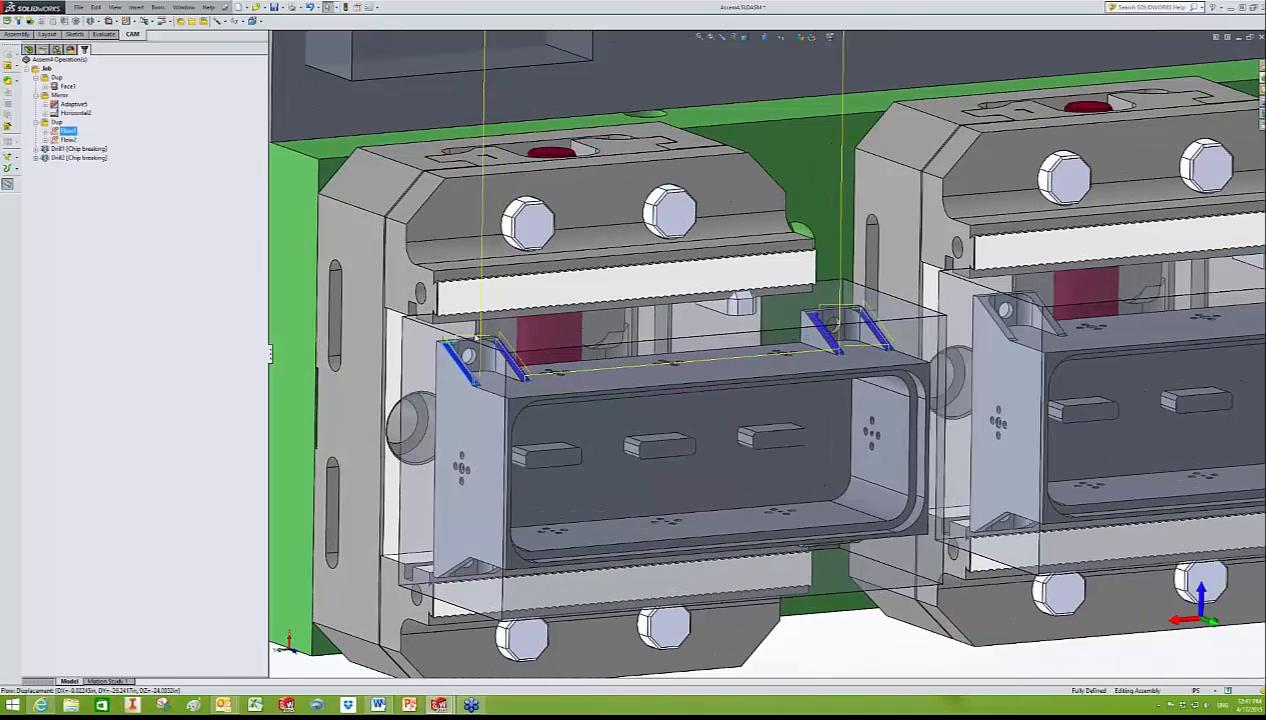
pyautogui.scroll(-4, 423, 425)
# Step: Create a new 3D Flow milling operation and assign it the #109 1/4" ball mill
pyautogui.click(70, 213)
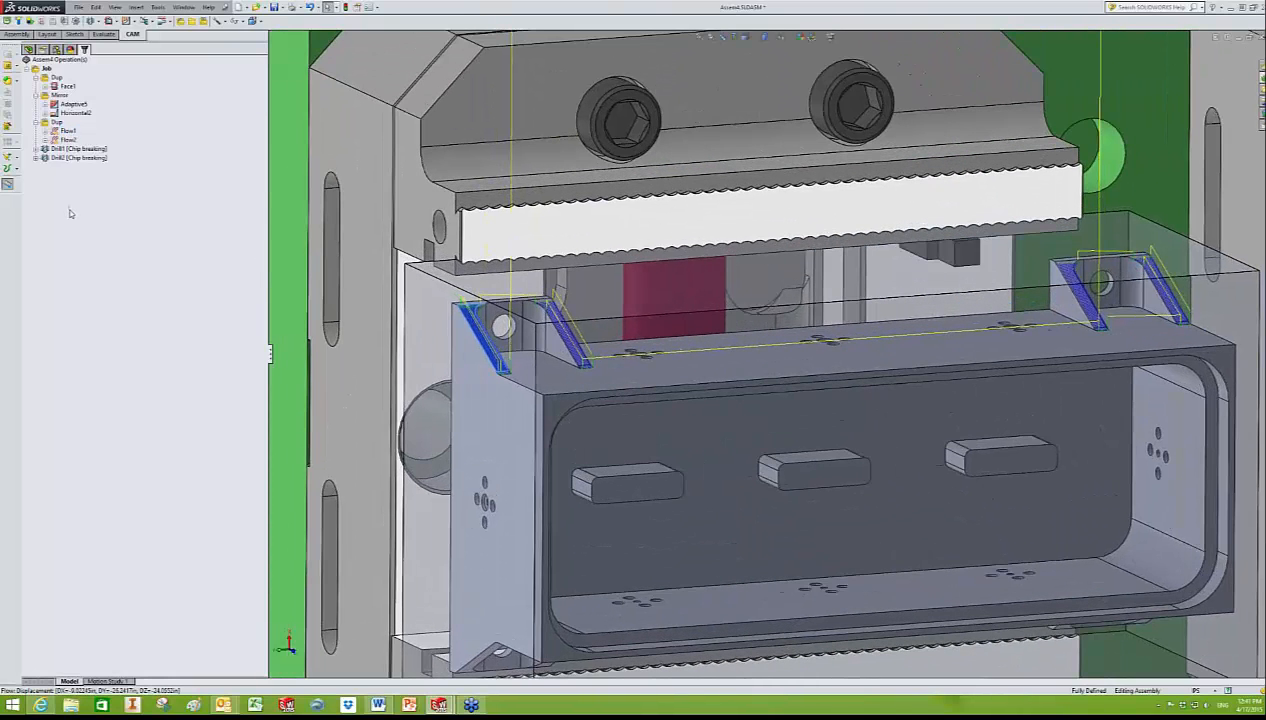
pyautogui.rightClick(70, 213)
pyautogui.click(84, 202)
pyautogui.rightClick(86, 200)
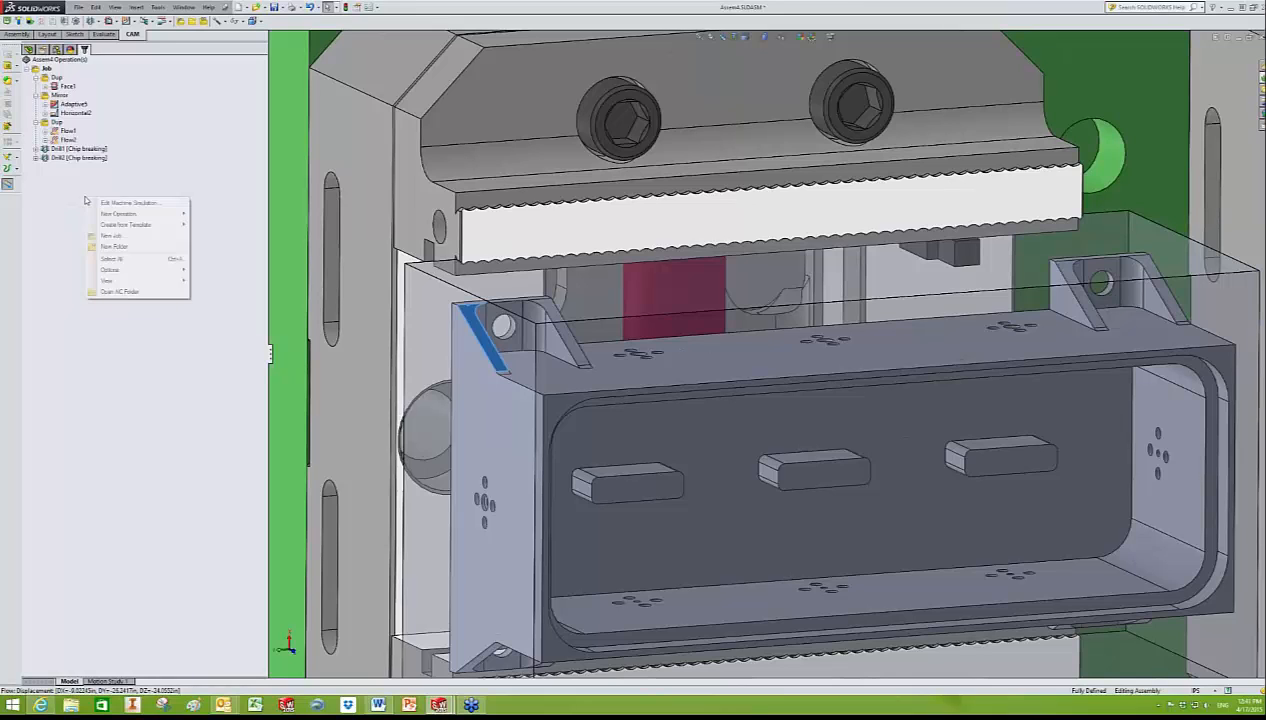
pyautogui.moveTo(119, 214)
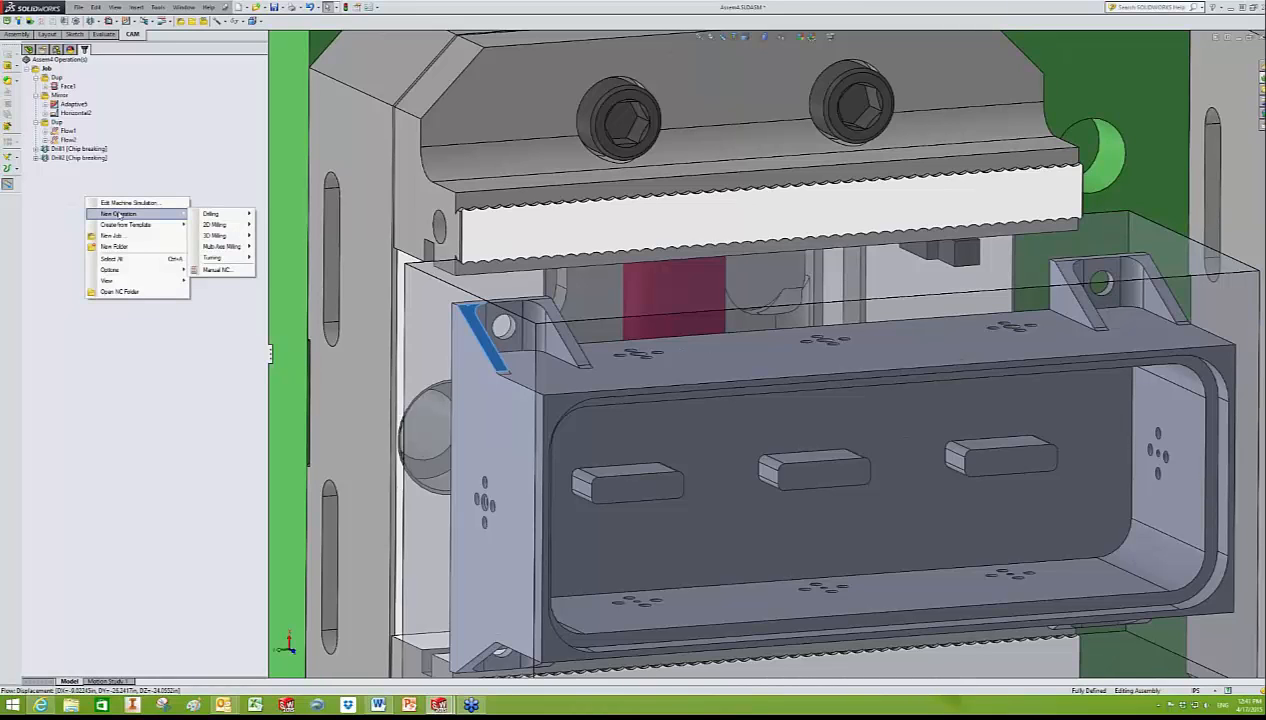
pyautogui.moveTo(200, 224)
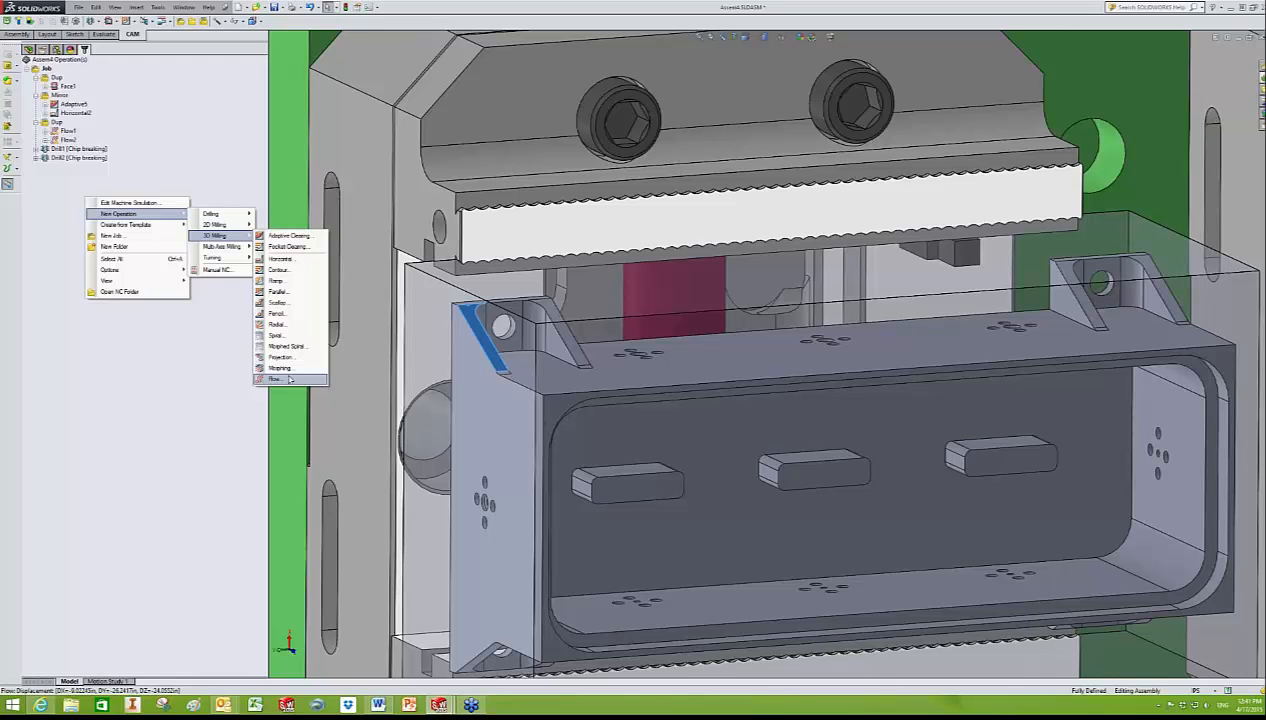
pyautogui.click(289, 379)
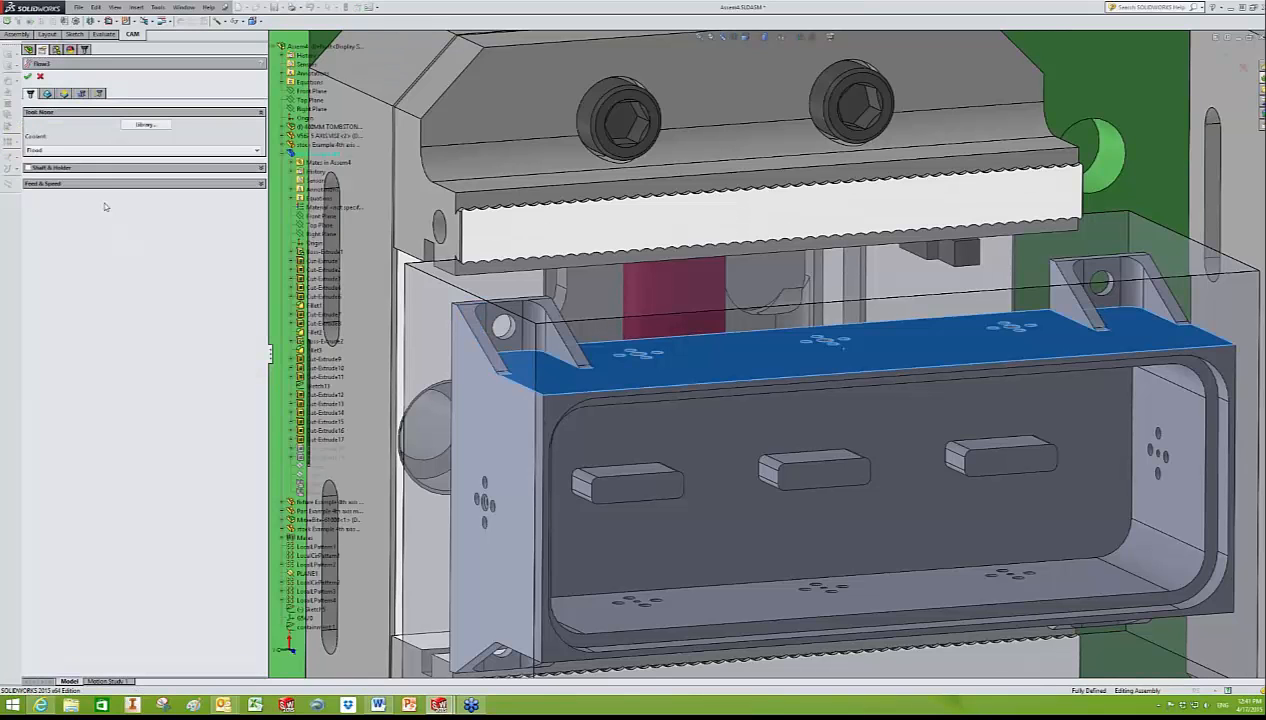
pyautogui.click(130, 125)
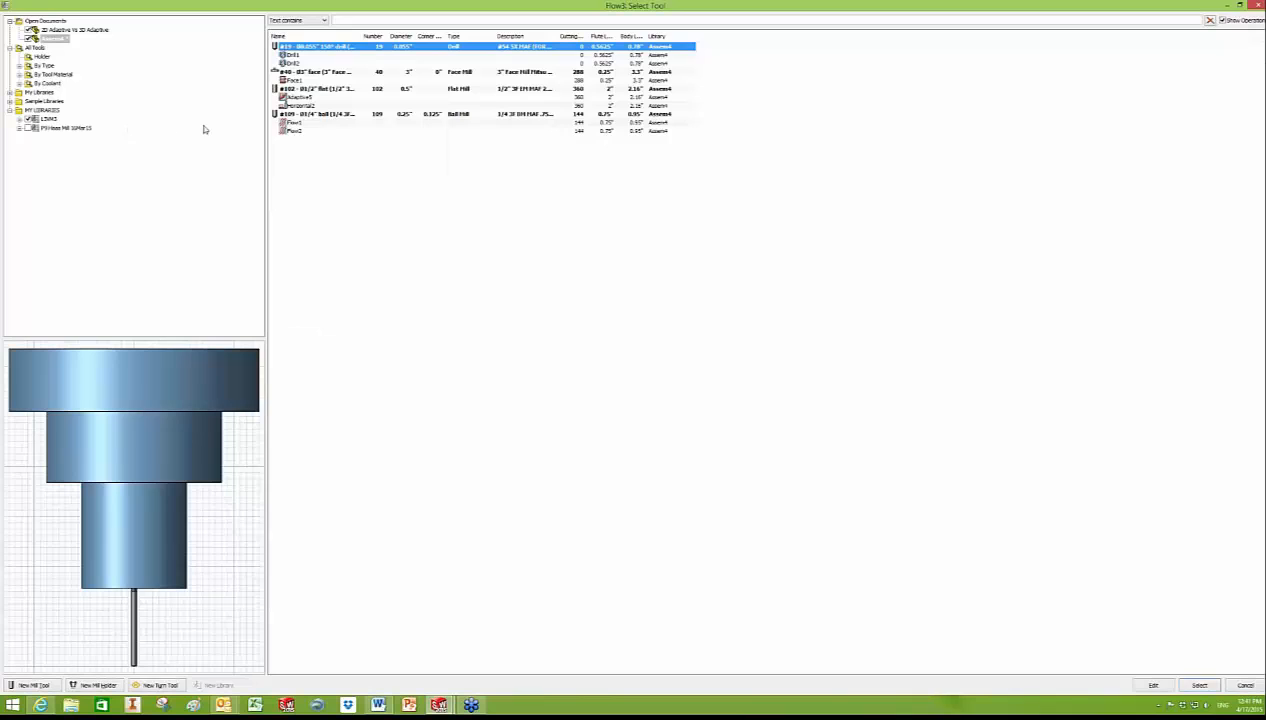
pyautogui.click(333, 115)
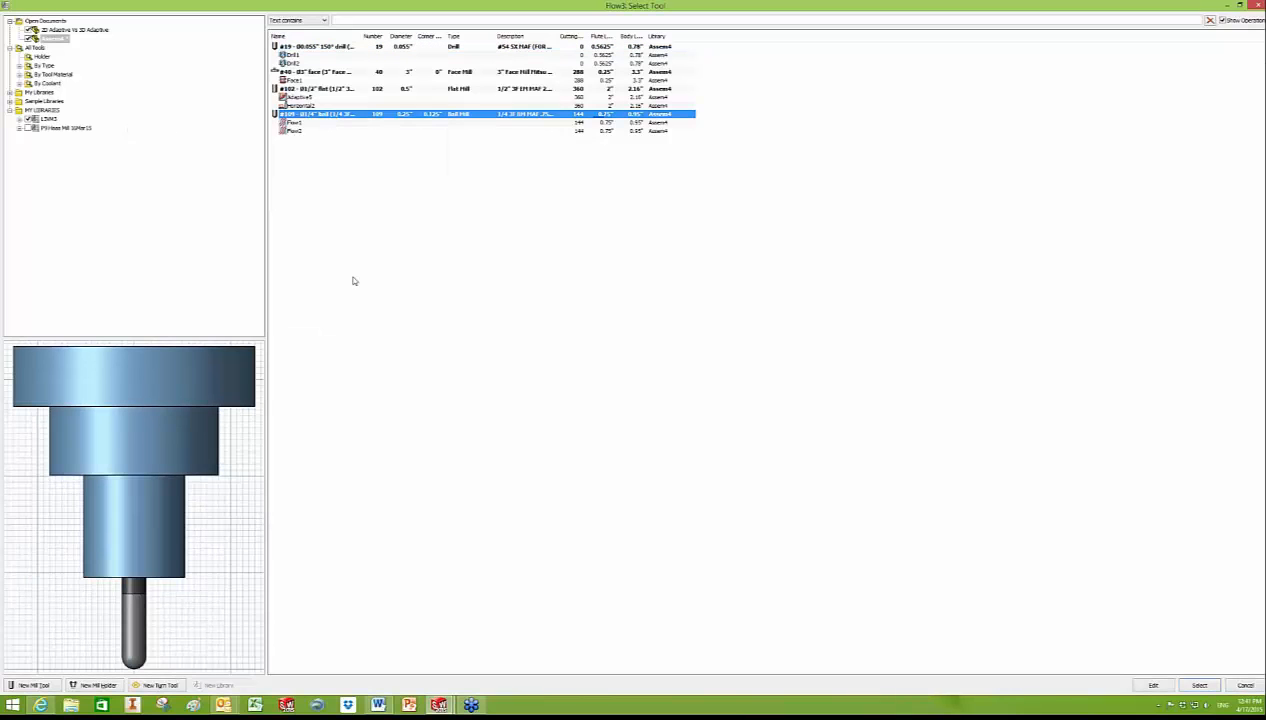
pyautogui.click(1203, 685)
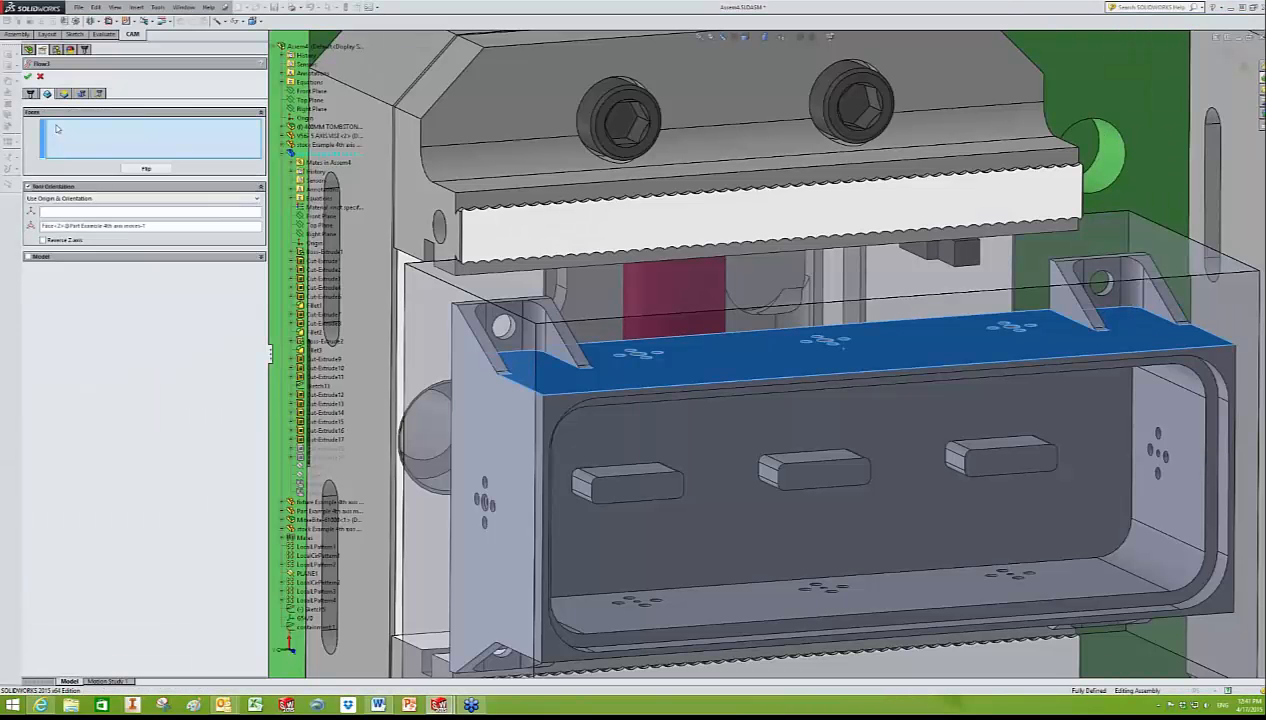
# Step: Select the angled faces and the small faces at their lower ends on the two end ribs as the flow faces
pyautogui.scroll(-10, 590, 362)
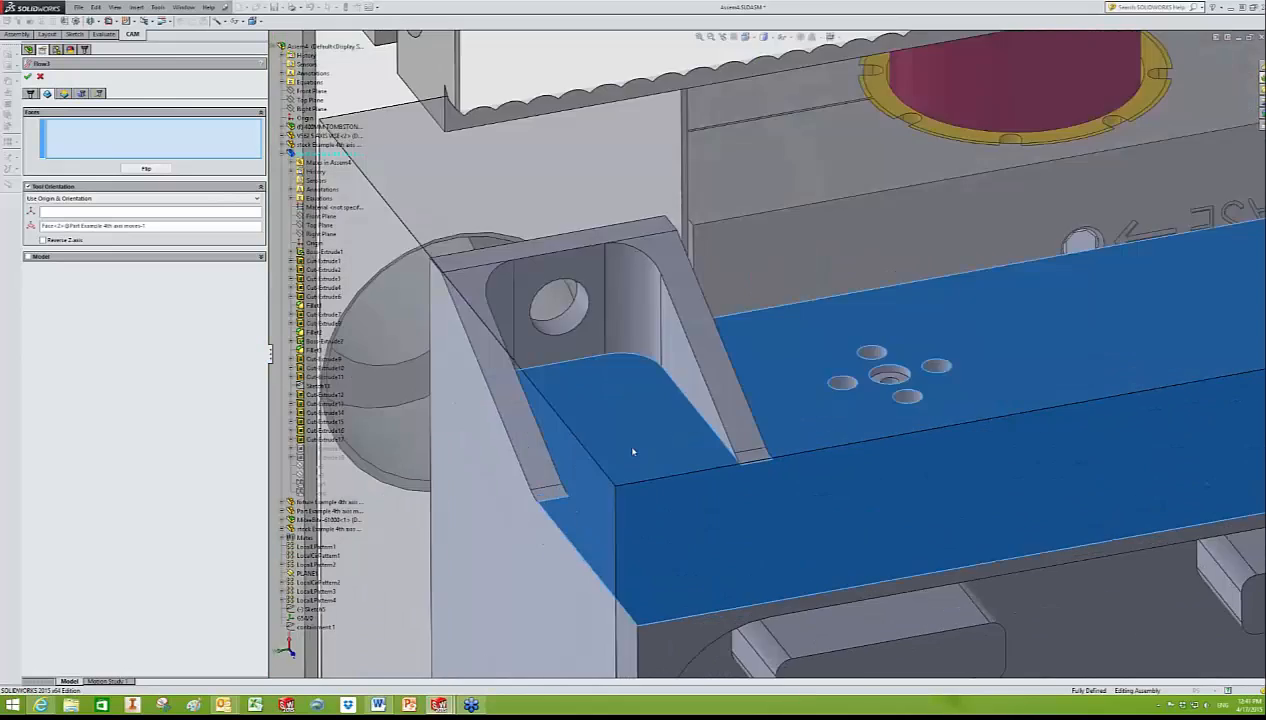
pyautogui.click(580, 355)
pyautogui.moveTo(588, 353); pyautogui.dragTo(662, 322, button='middle')
pyautogui.click(784, 533)
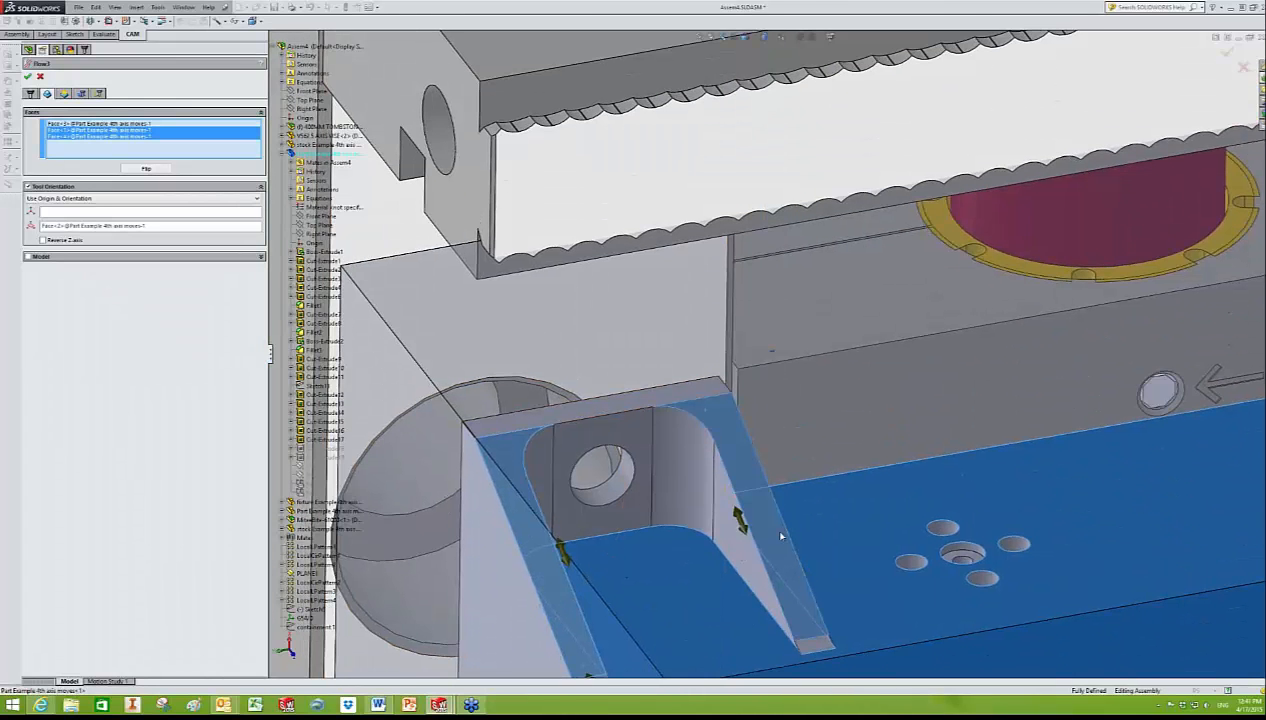
pyautogui.moveTo(784, 532); pyautogui.dragTo(790, 525, button='middle')
pyautogui.click(790, 524)
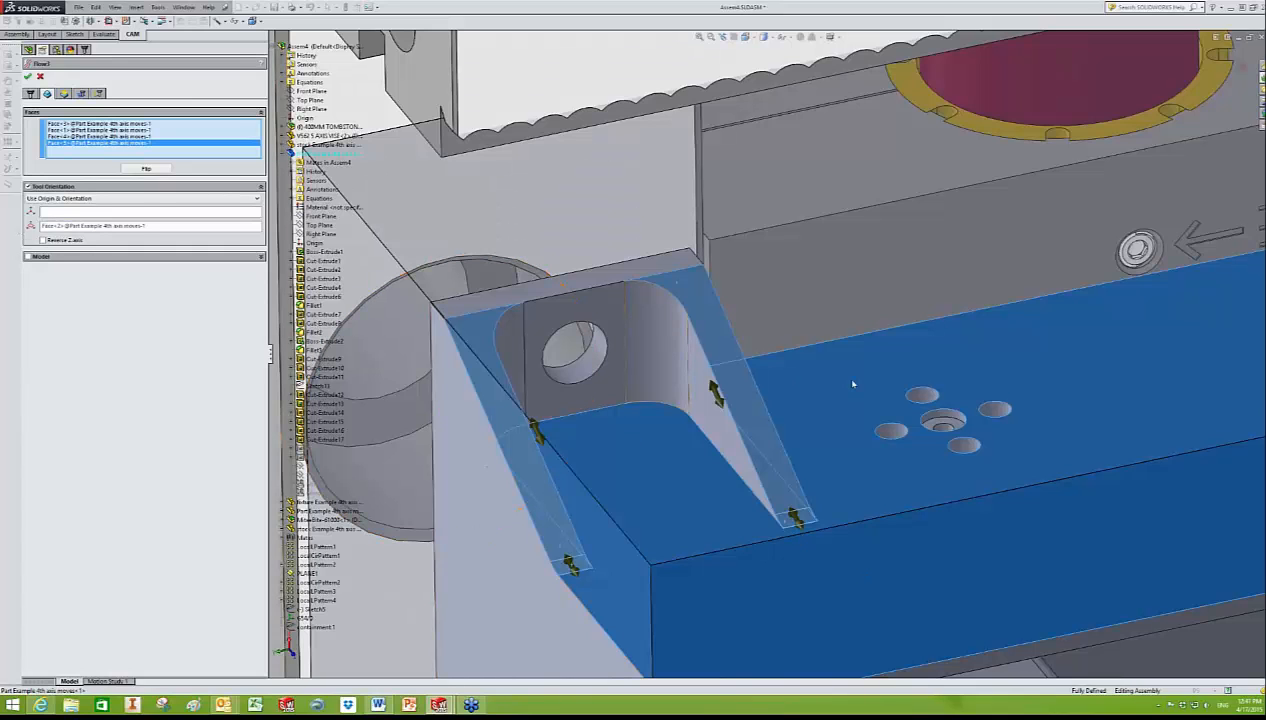
pyautogui.scroll(4, 853, 384)
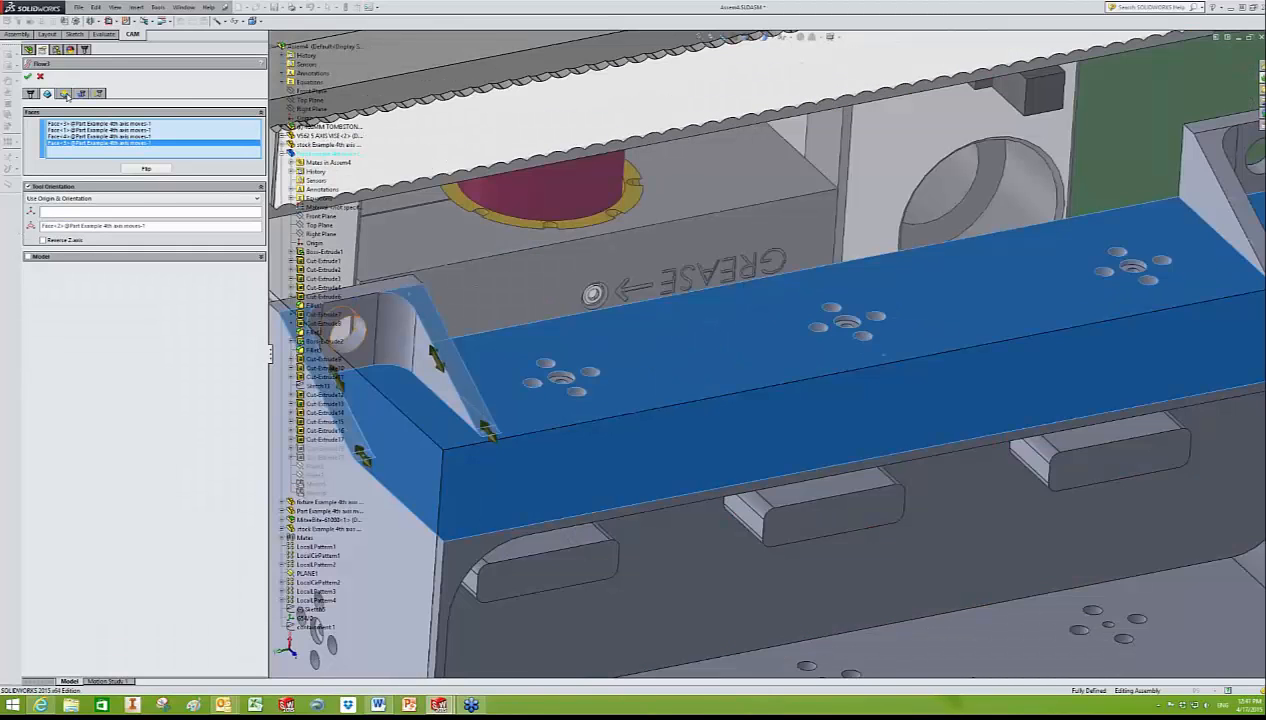
# Step: Increase the number of stepovers for the new flow operation and generate its toolpath
pyautogui.click(66, 94)
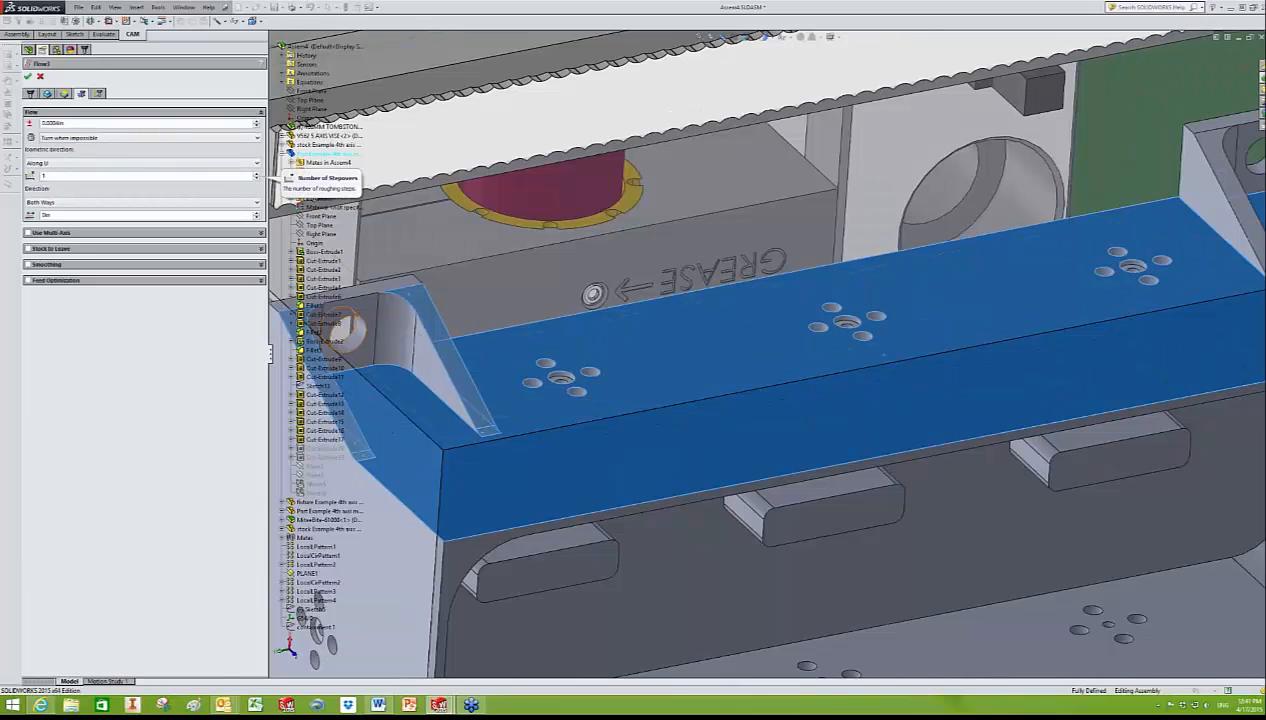
pyautogui.click(54, 175)
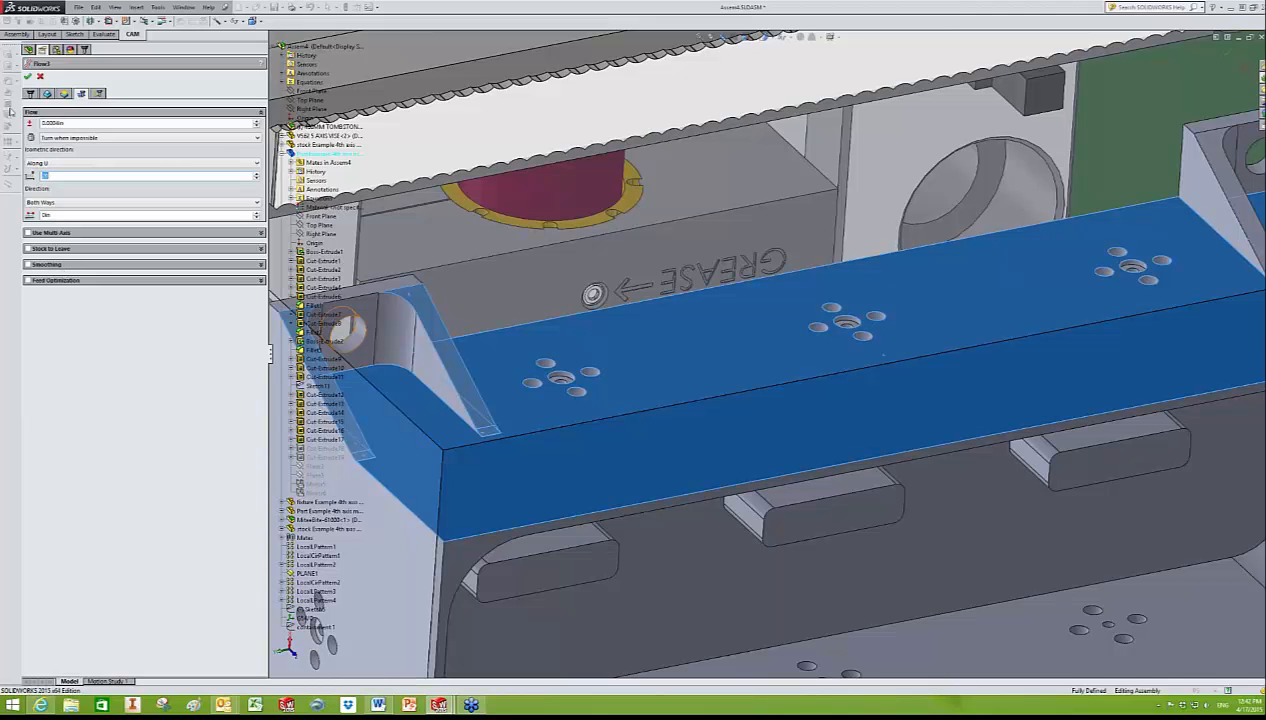
pyautogui.click(27, 77)
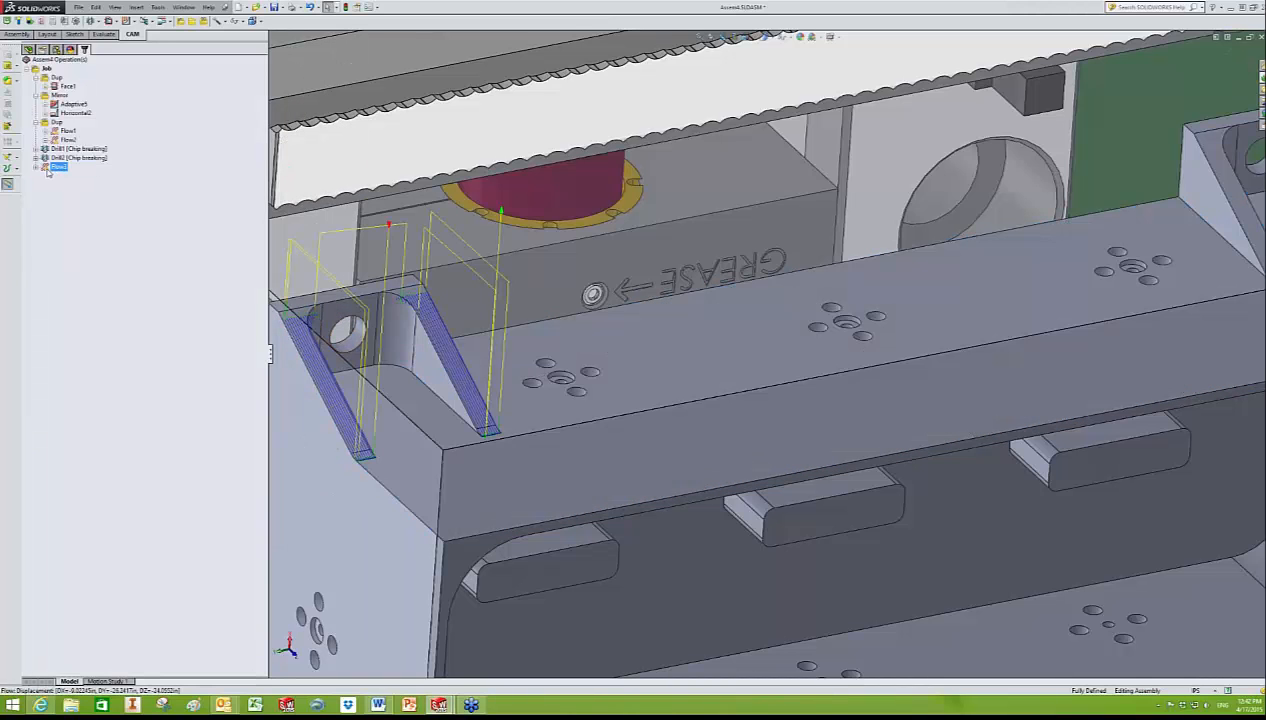
# Step: Review the log messages of the Flow3 toolpath generation
pyautogui.rightClick(47, 171)
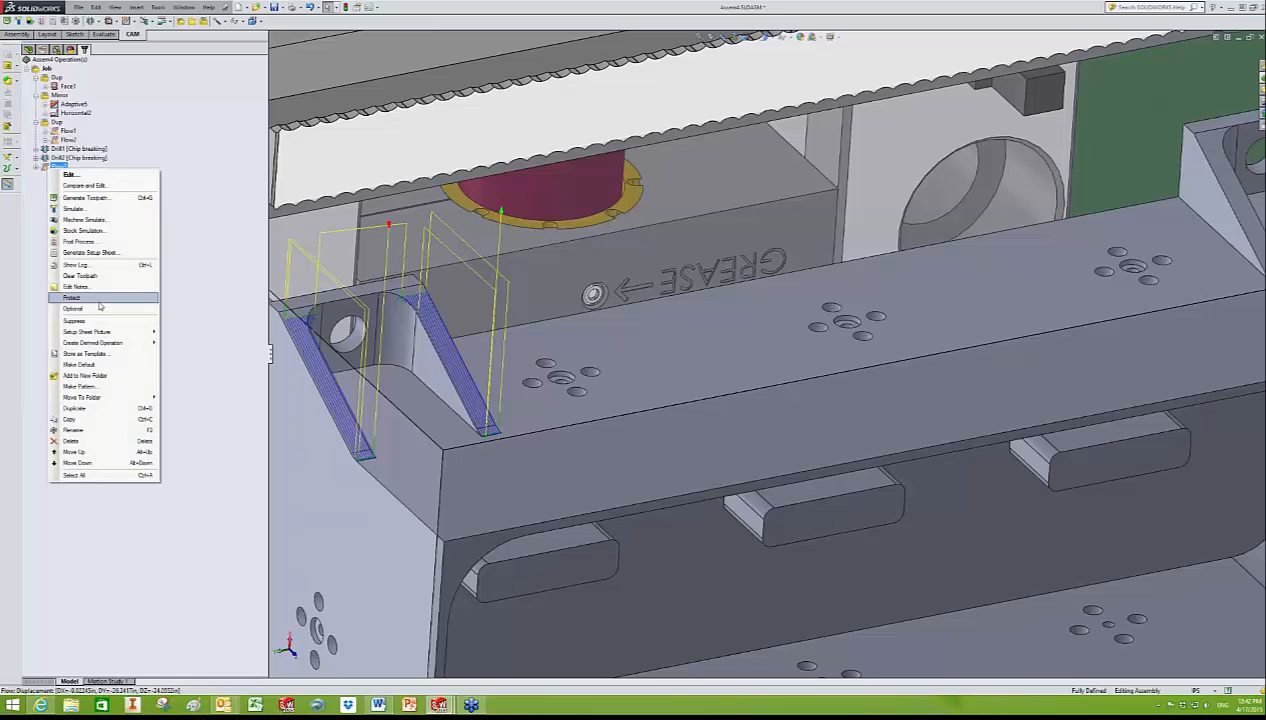
pyautogui.click(80, 265)
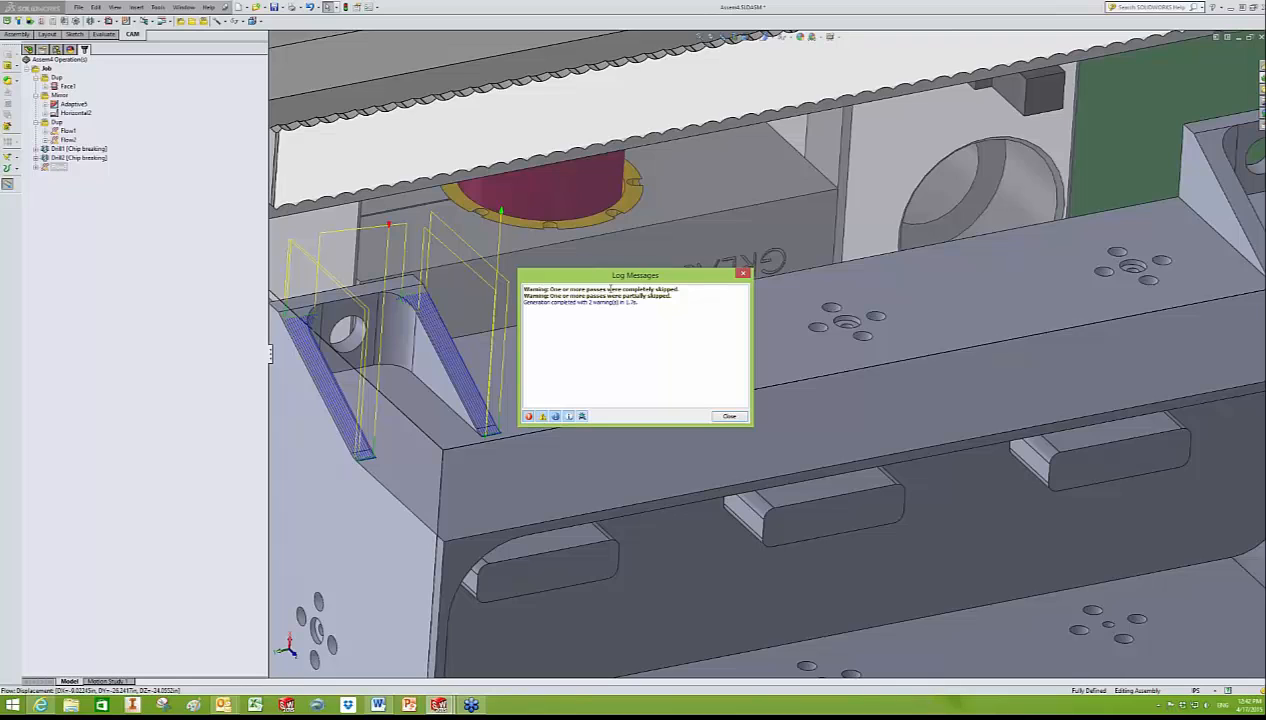
pyautogui.click(745, 272)
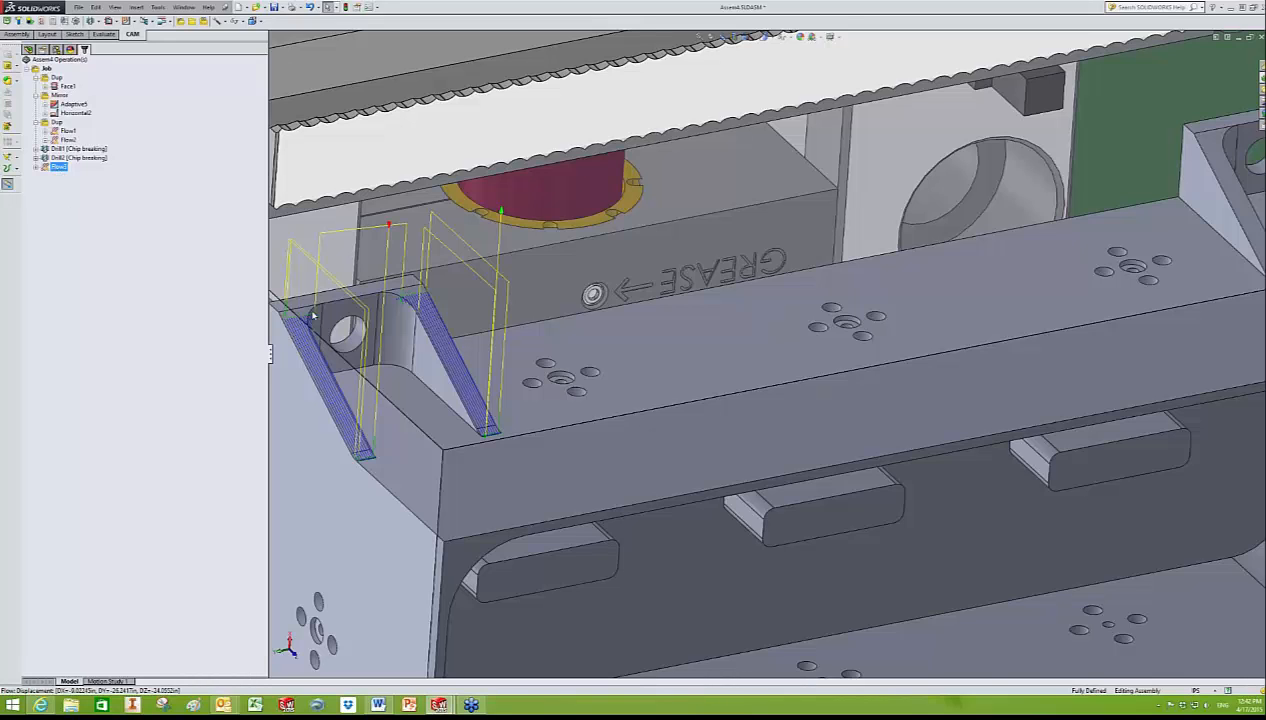
# Step: Examine the Flow3 toolpath on the end ribs and compare it with the Flow1 toolpath along the part
pyautogui.moveTo(324, 321); pyautogui.dragTo(436, 325, button='middle')
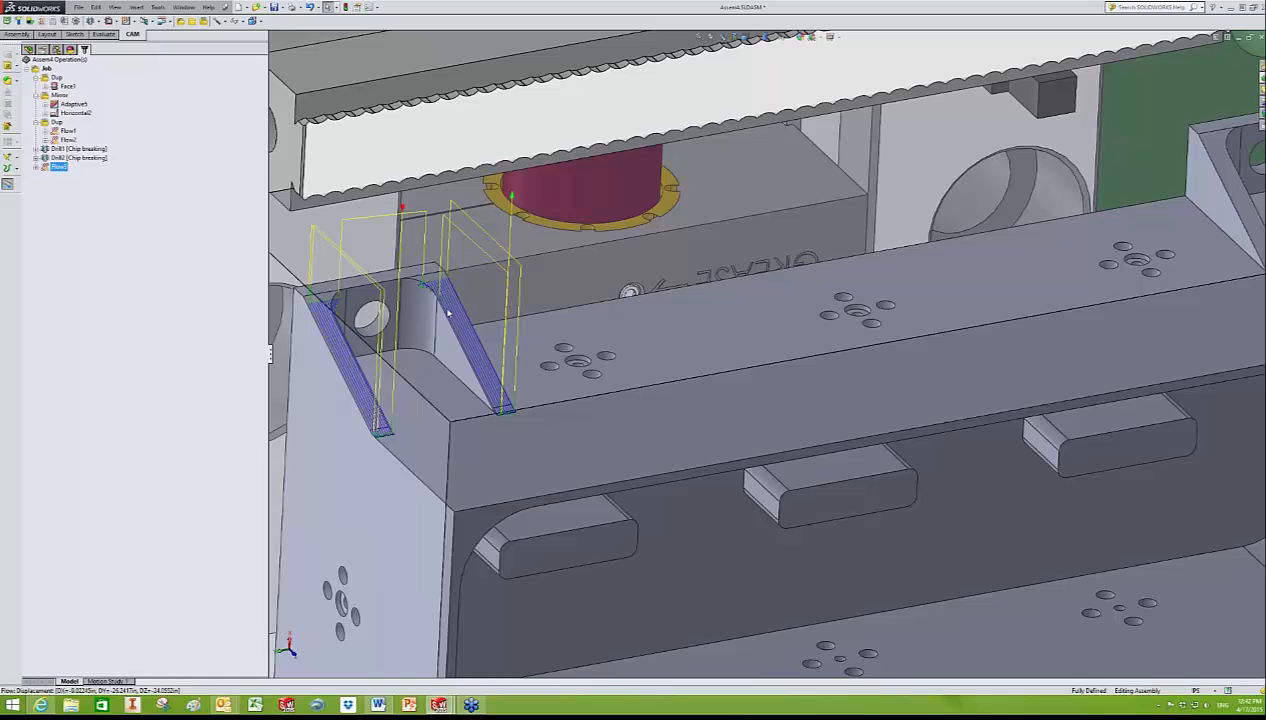
pyautogui.moveTo(448, 314)
pyautogui.mouseDown(button='middle')
pyautogui.moveTo(572, 380)
pyautogui.moveTo(537, 418)
pyautogui.moveTo(352, 392)
pyautogui.mouseUp(button='middle')
pyautogui.click(357, 378)
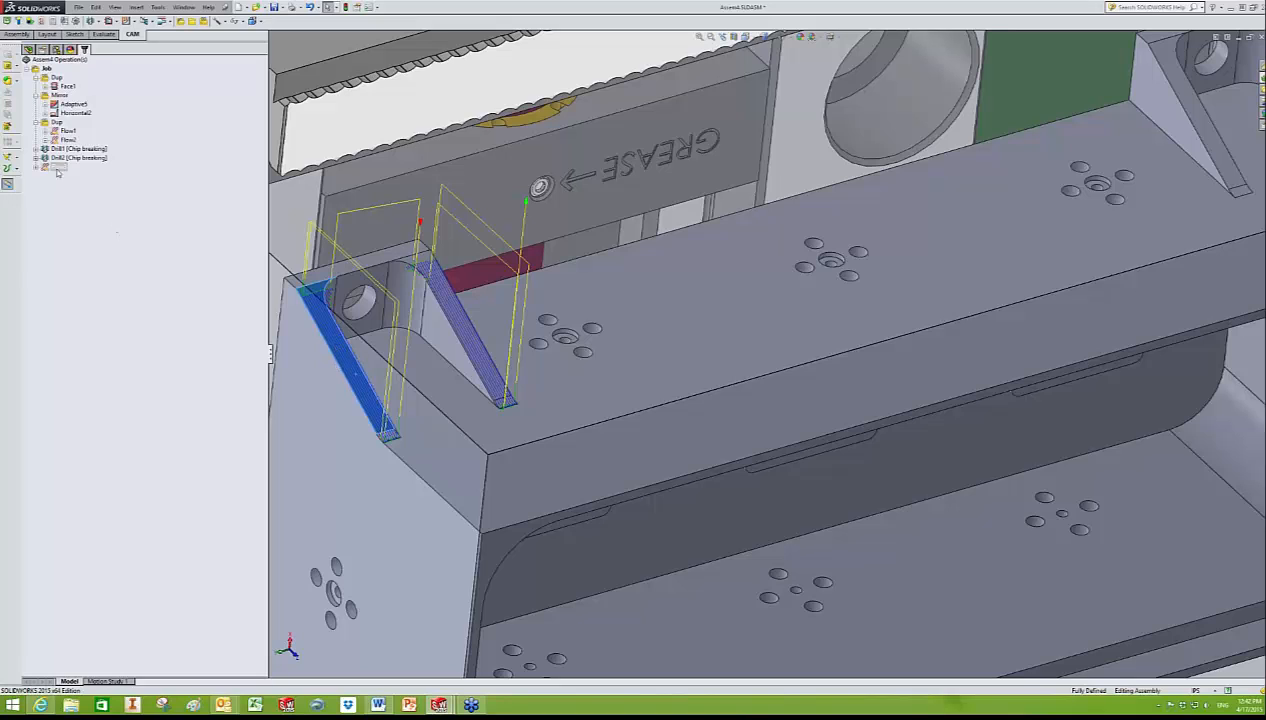
pyautogui.click(68, 131)
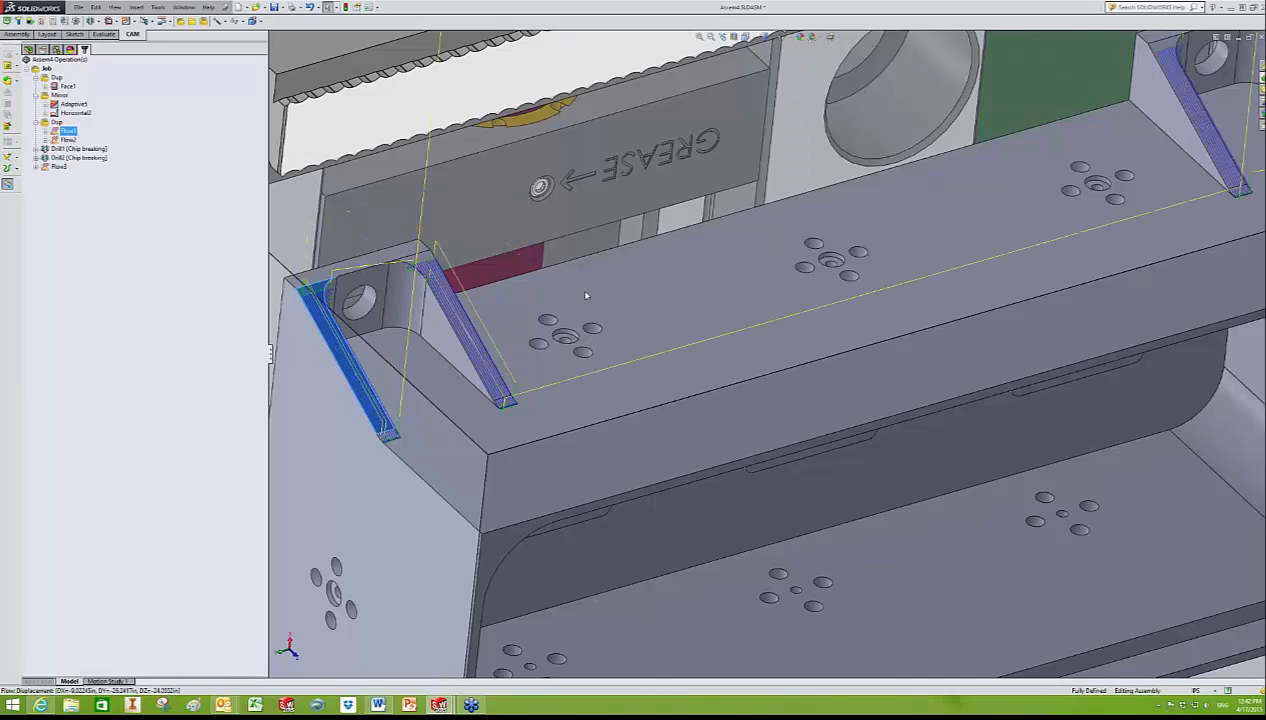
pyautogui.scroll(2, 465, 324)
pyautogui.moveTo(475, 358); pyautogui.dragTo(433, 309, button='middle')
pyautogui.scroll(-1, 433, 309)
# Step: Open Flow1 for editing and check its linking settings, including the retraction policy
pyautogui.rightClick(69, 132)
pyautogui.click(88, 138)
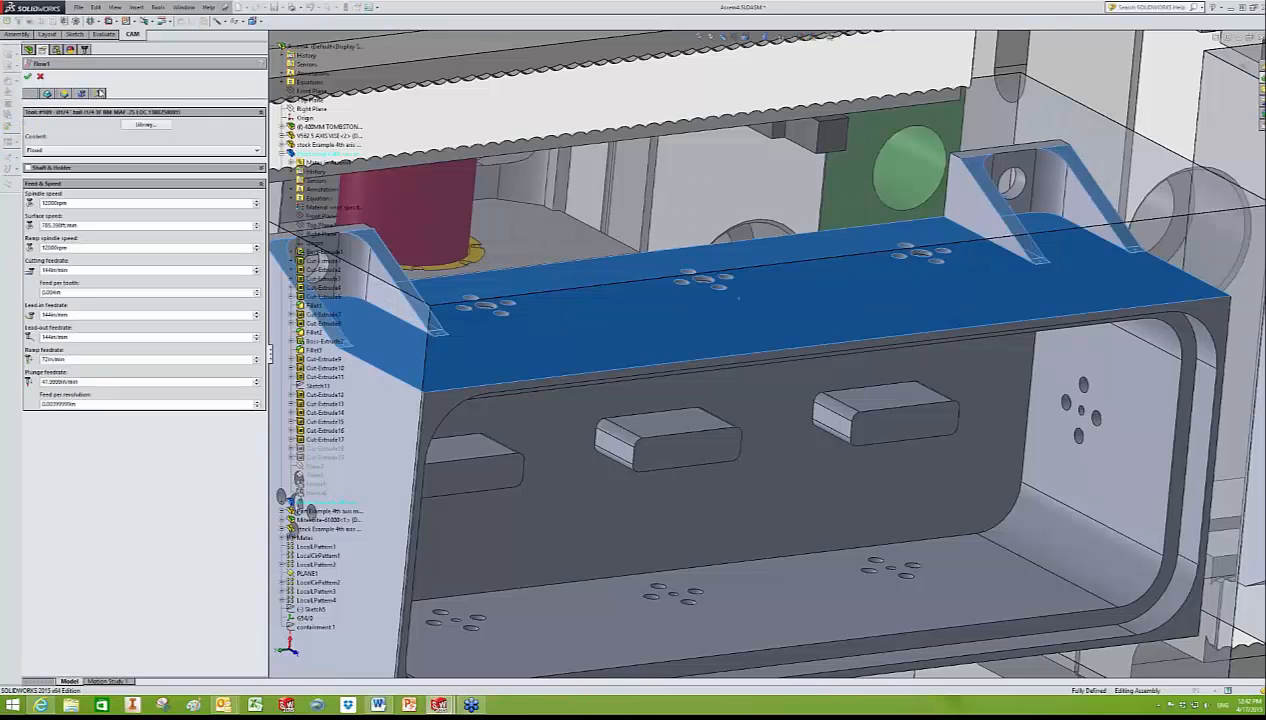
pyautogui.click(100, 93)
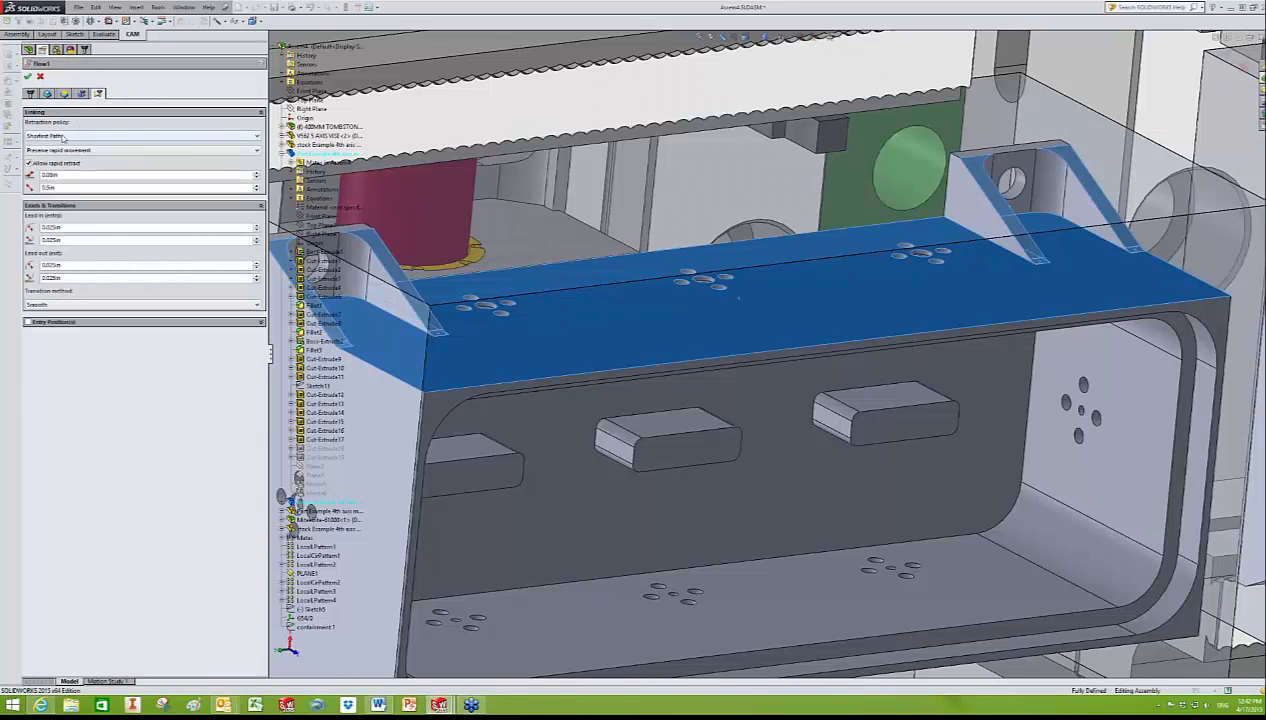
pyautogui.moveTo(63, 137)
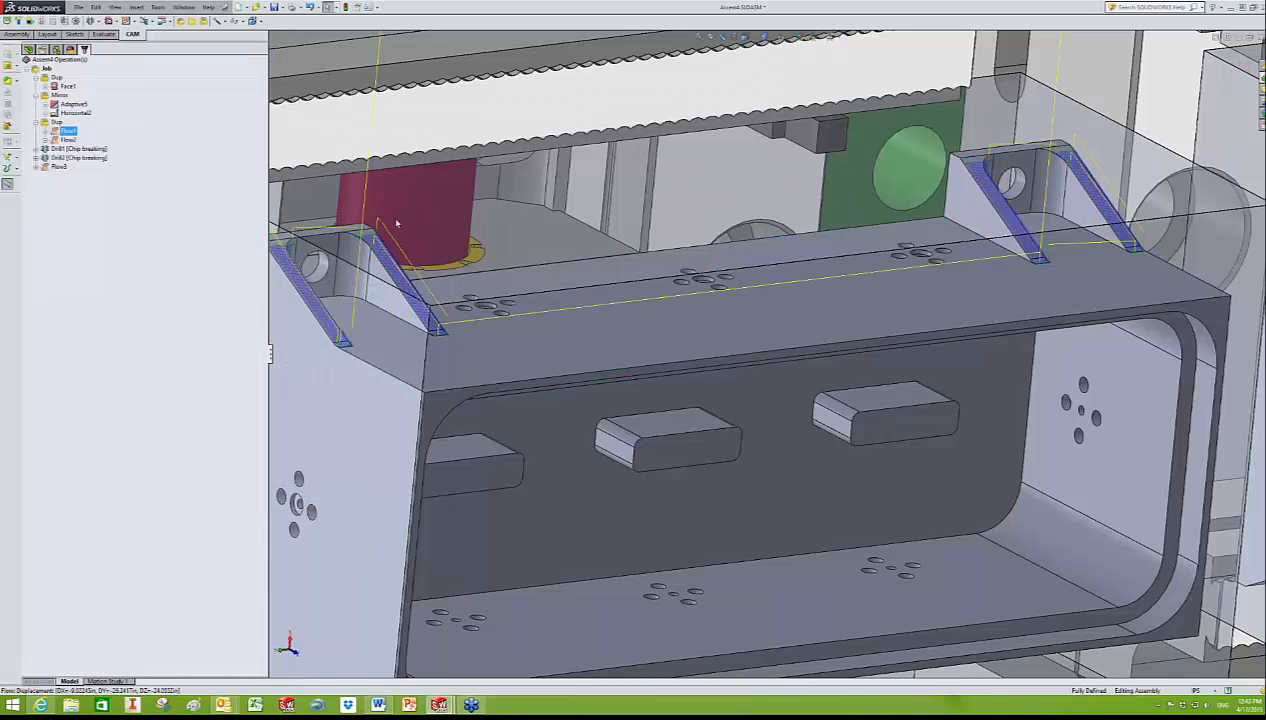
pyautogui.scroll(2, 392, 127)
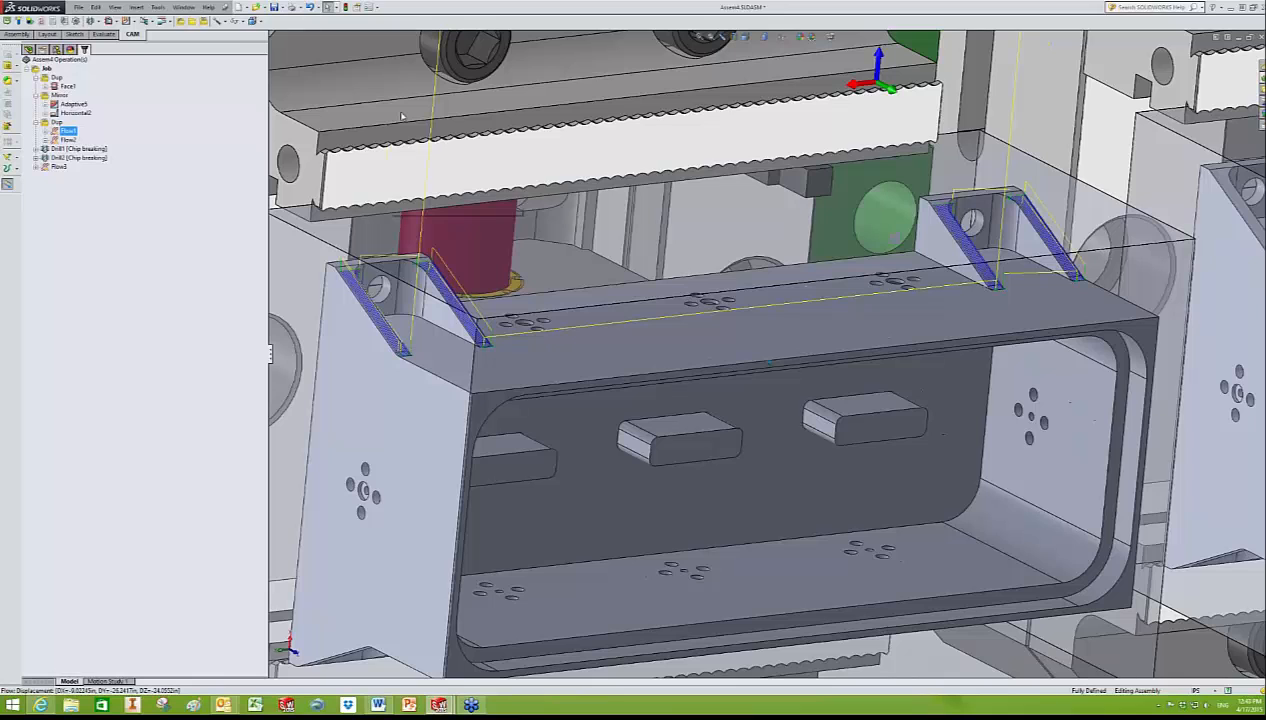
# Step: Delete the Flow3 operation
pyautogui.rightClick(60, 166)
pyautogui.click(110, 439)
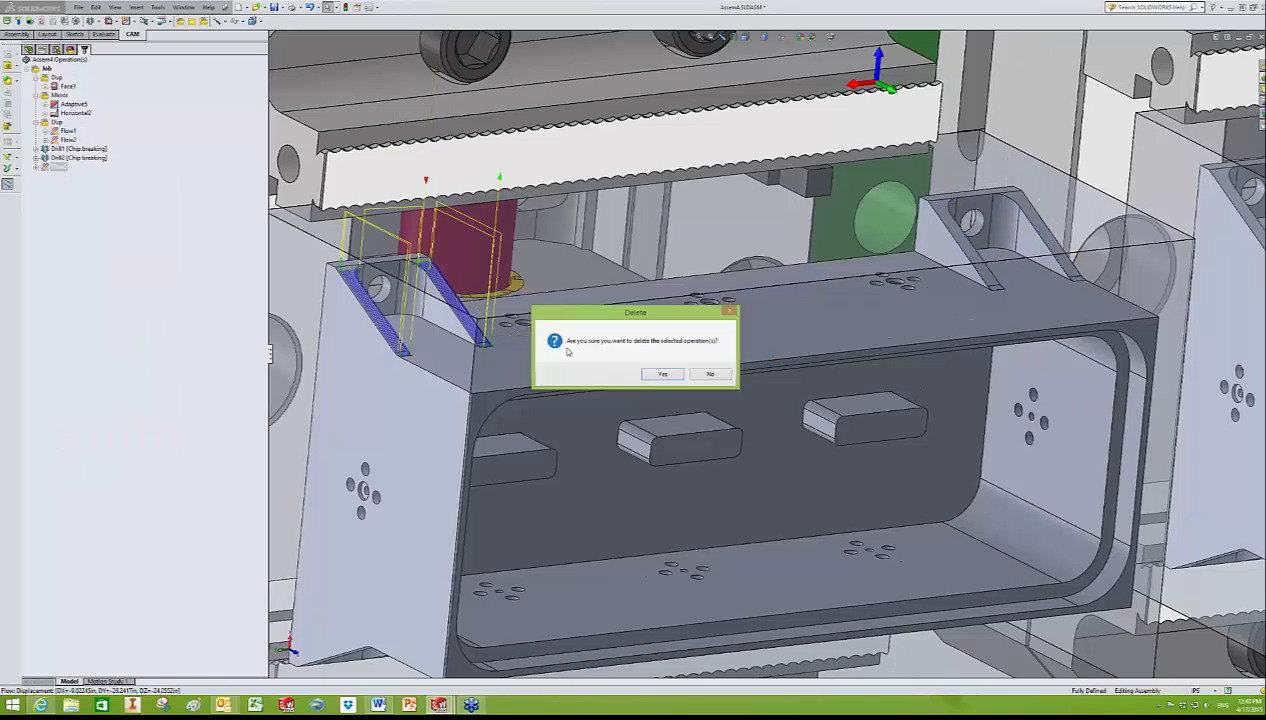
pyautogui.click(662, 374)
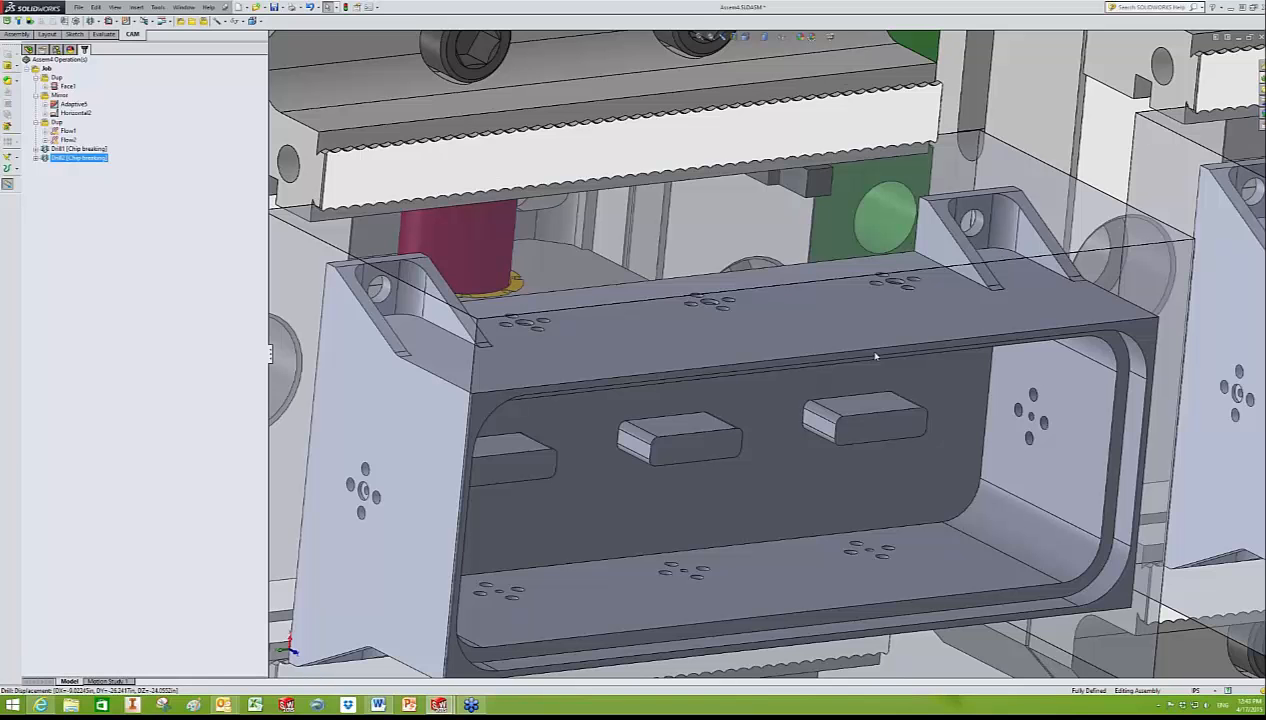
# Step: Display the patterned toolpaths of the Dup folder holding Flow1 and Flow2 and view them across the fixtured parts
pyautogui.scroll(1, 875, 356)
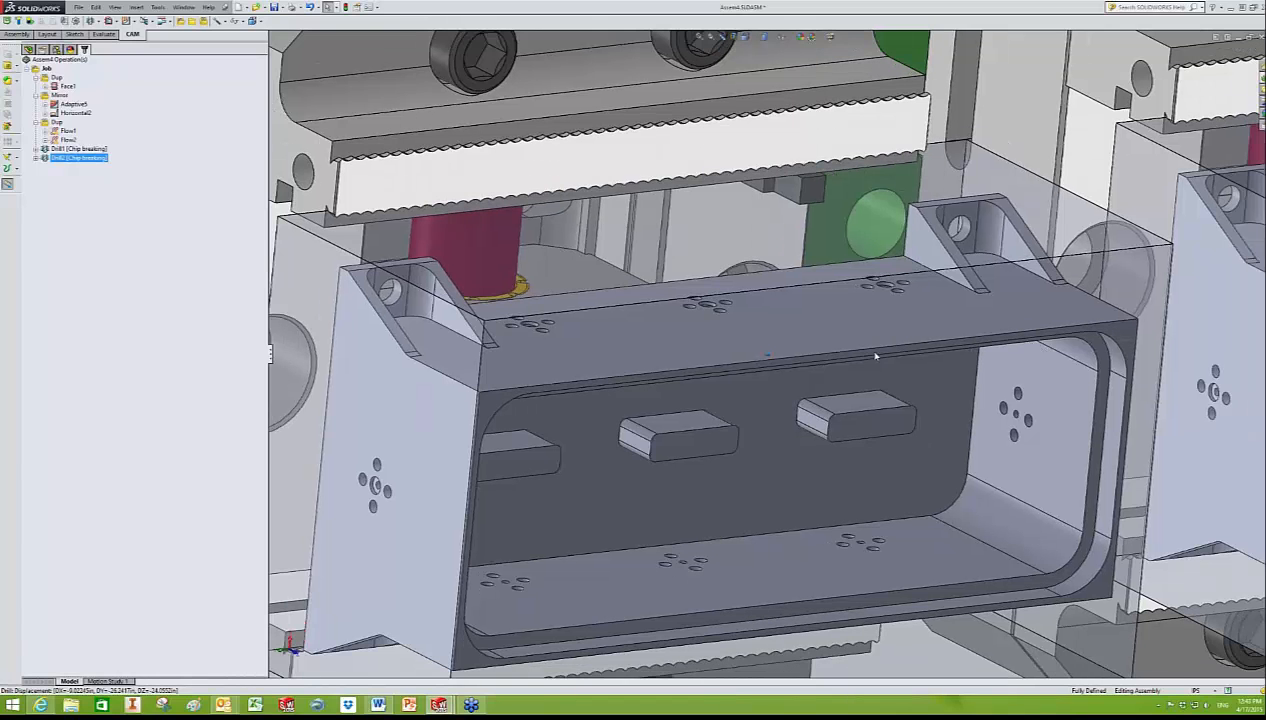
pyautogui.click(57, 122)
pyautogui.scroll(4, 715, 371)
pyautogui.moveTo(715, 371); pyautogui.dragTo(580, 340, button='middle')
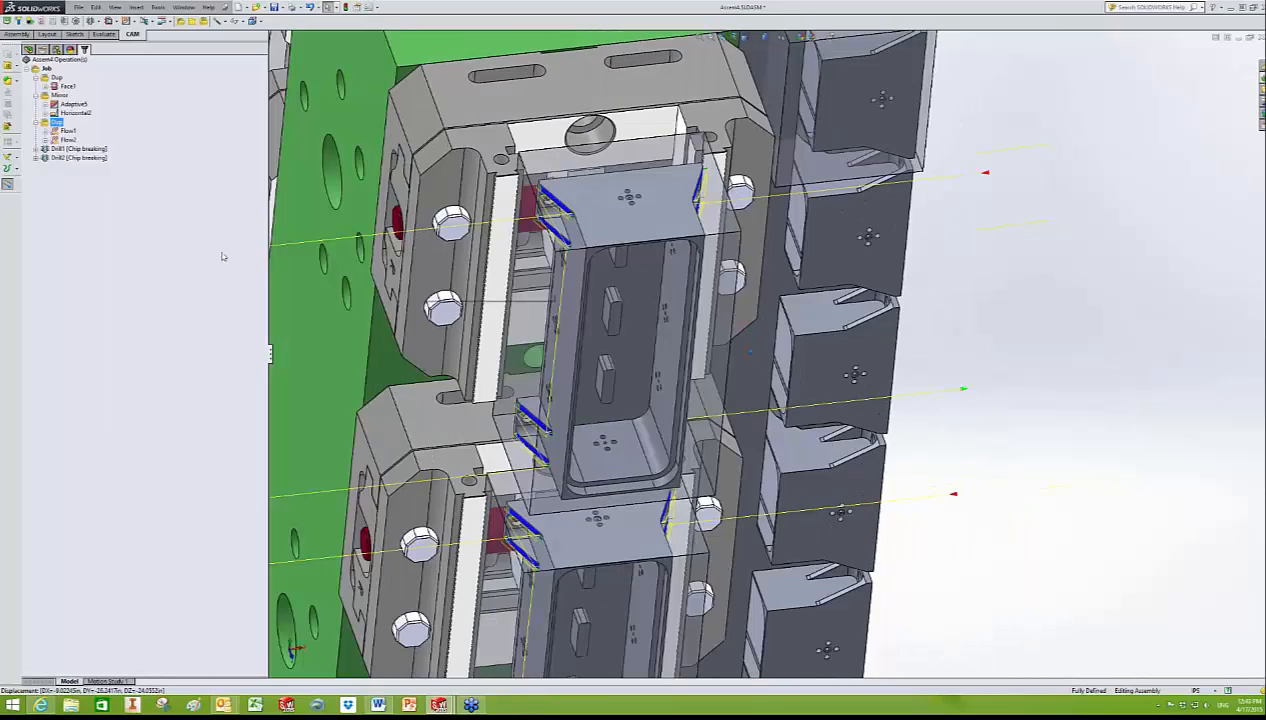
pyautogui.rightClick(53, 125)
pyautogui.click(44, 214)
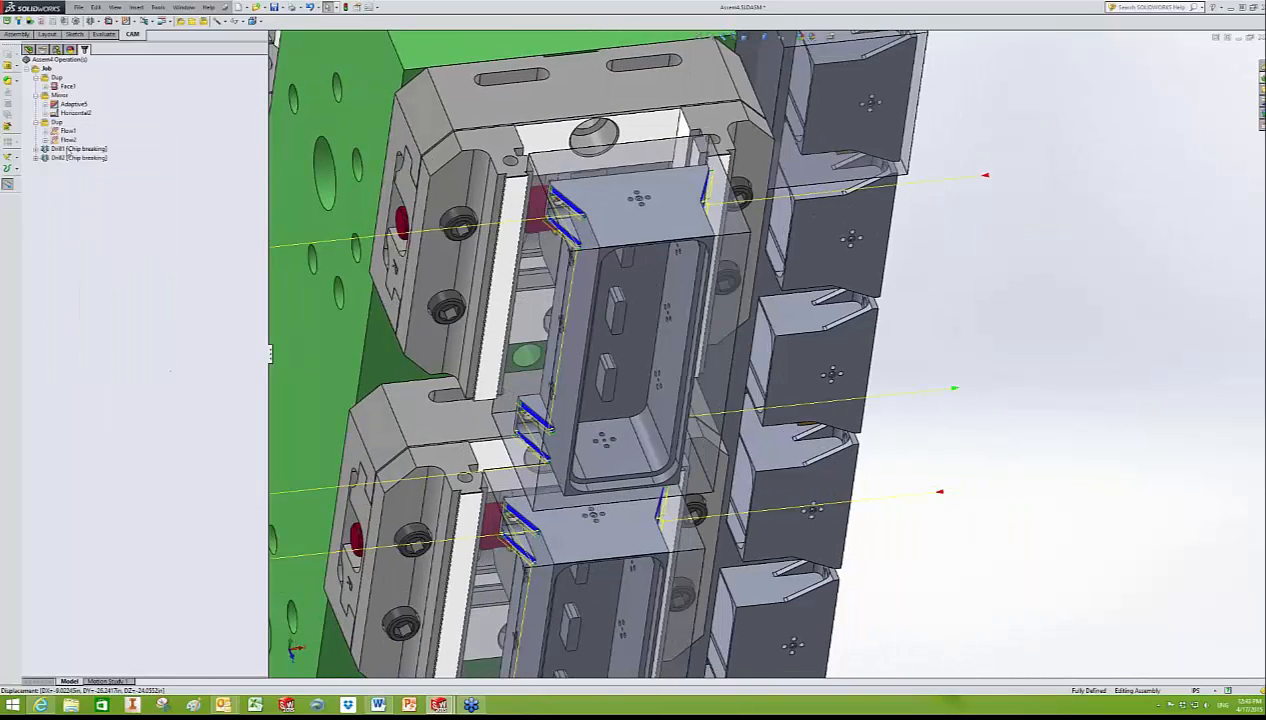
# Step: Open the flow operations' Dup pattern for editing and check the available pattern types, keeping Duplication pattern
pyautogui.moveTo(88, 142); pyautogui.dragTo(60, 136)
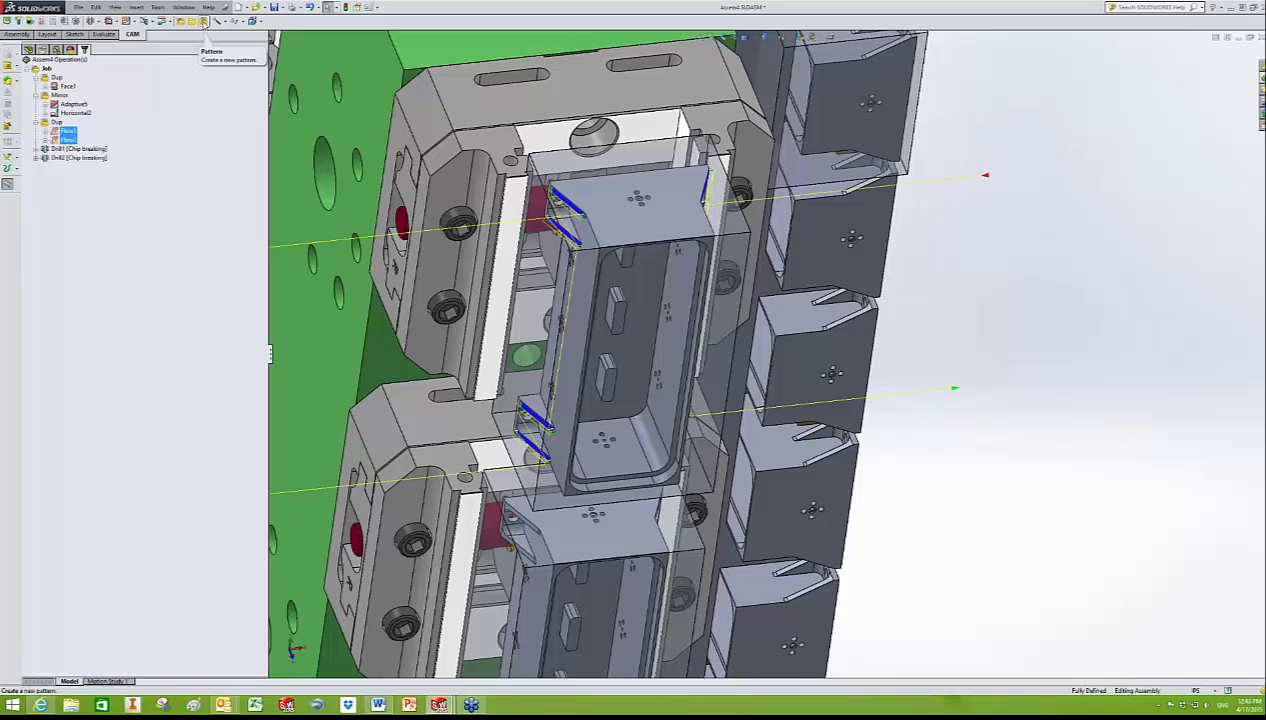
pyautogui.click(57, 121)
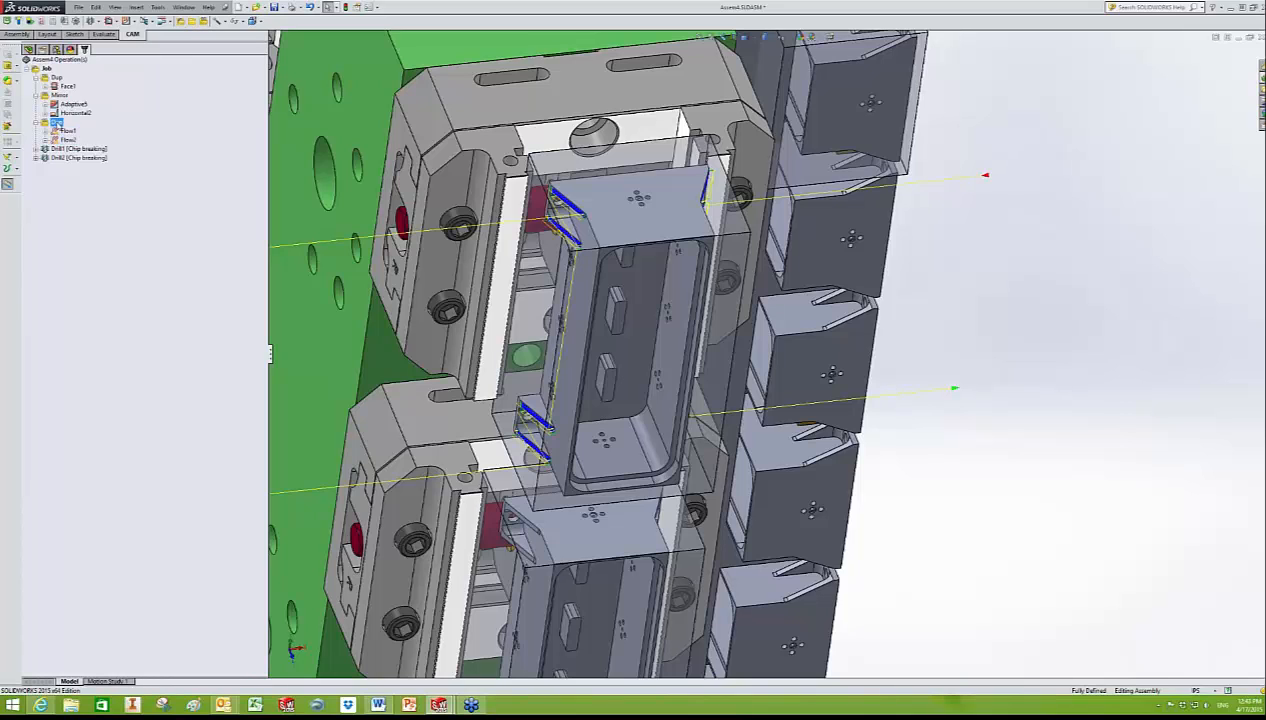
pyautogui.rightClick(58, 122)
pyautogui.click(64, 128)
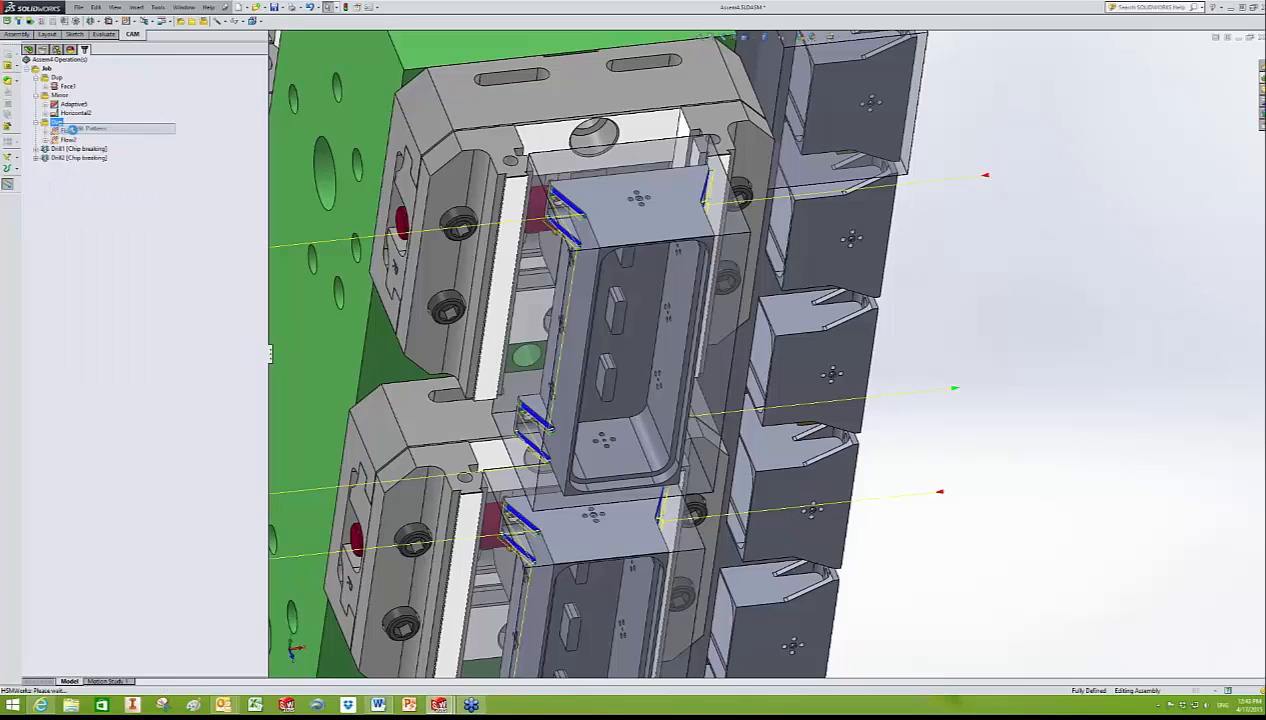
pyautogui.click(76, 104)
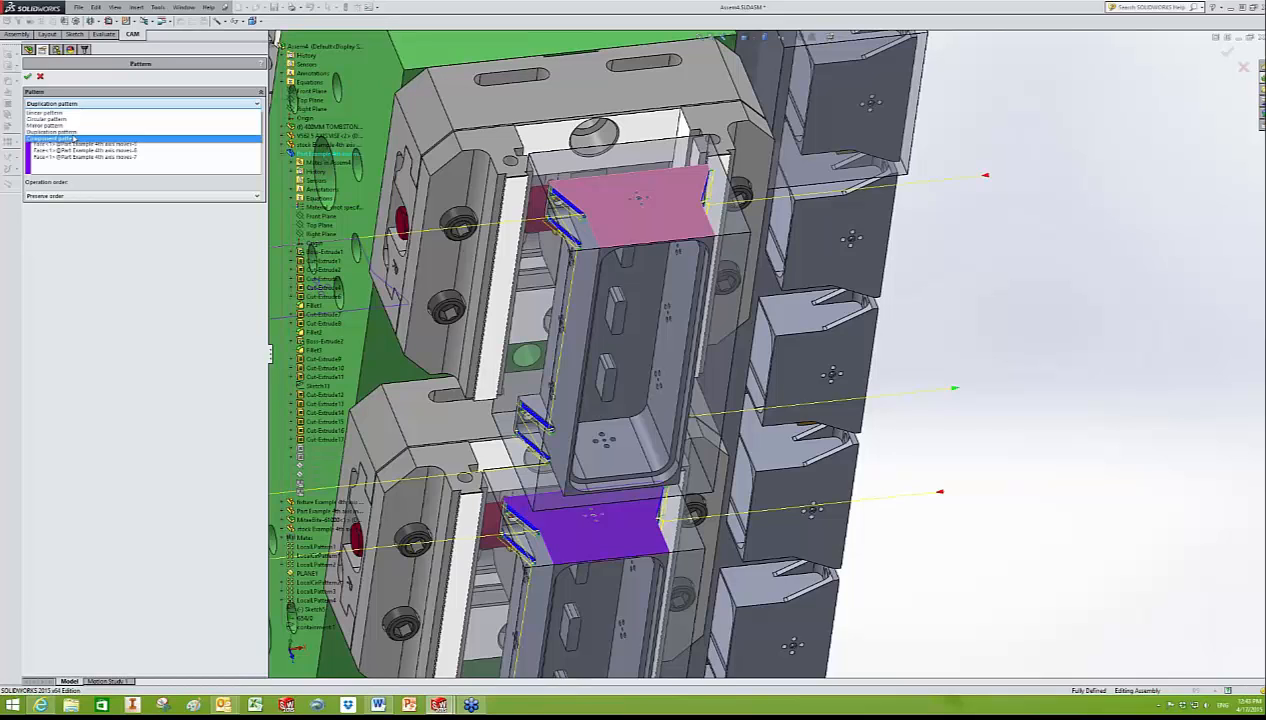
pyautogui.click(162, 283)
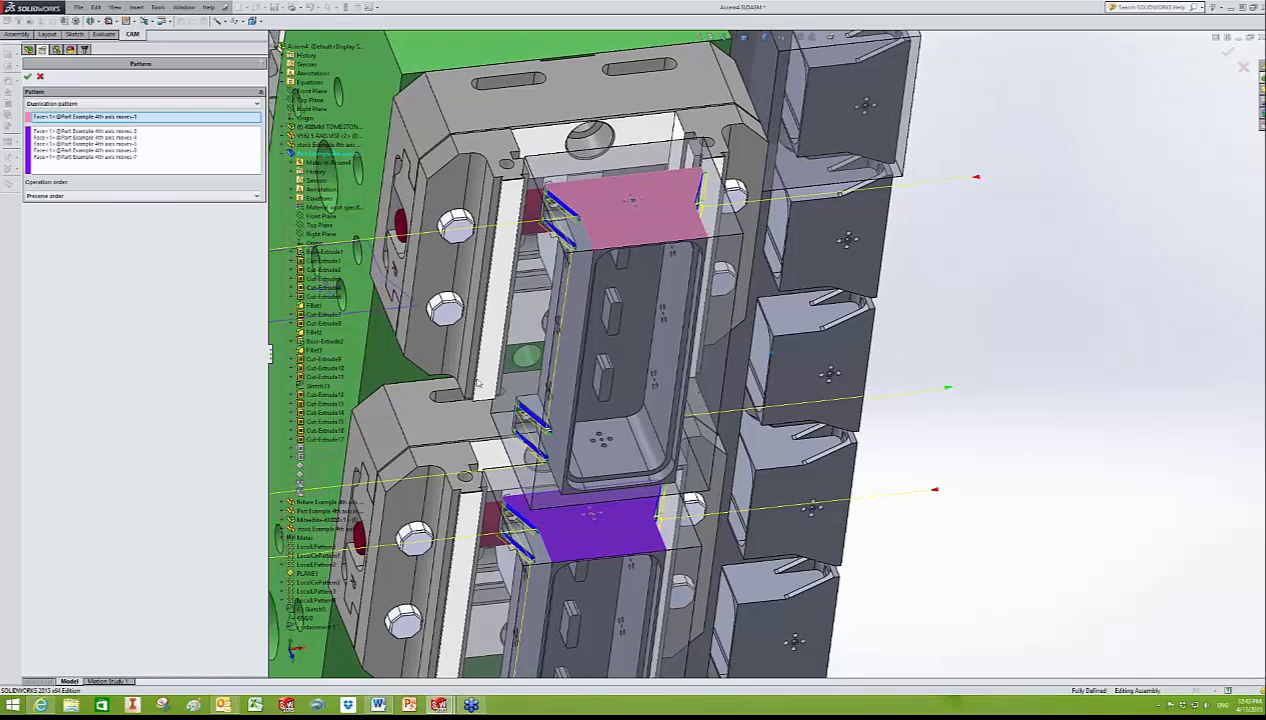
# Step: Clear the instance faces and the source face from the flow operations' duplication pattern
pyautogui.click(155, 148)
pyautogui.rightClick(153, 146)
pyautogui.click(166, 151)
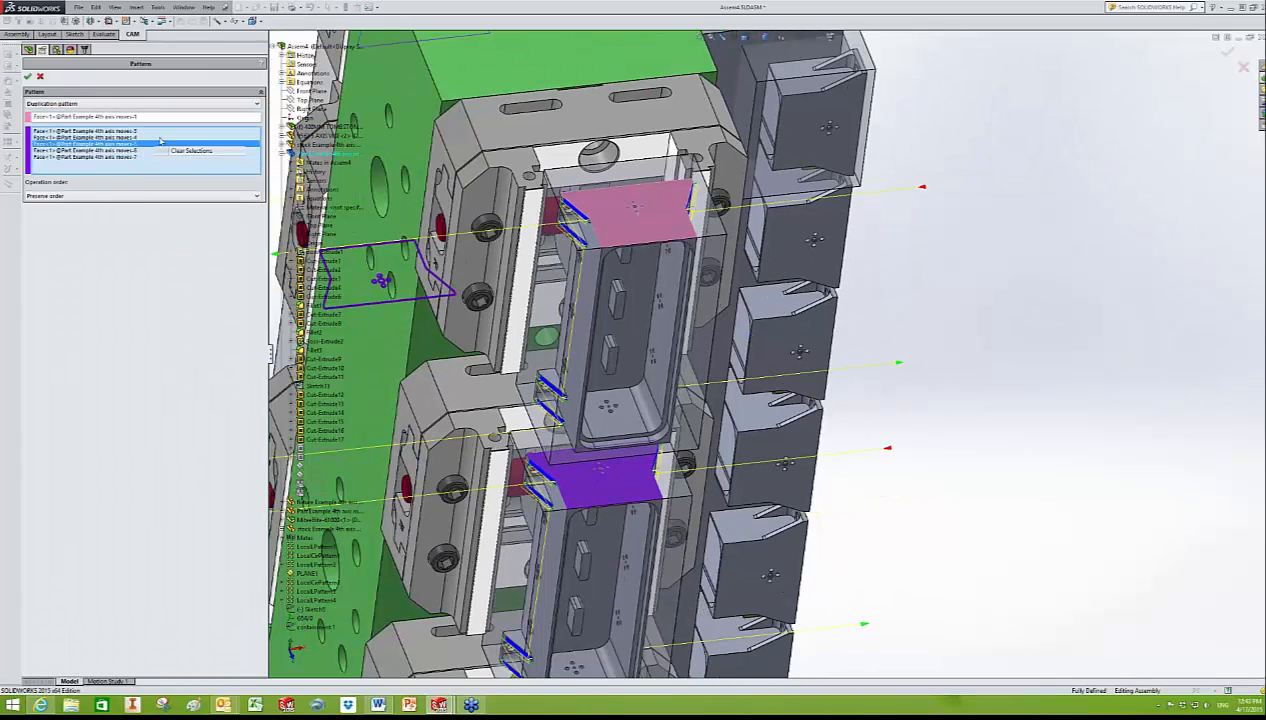
pyautogui.rightClick(153, 119)
pyautogui.click(185, 126)
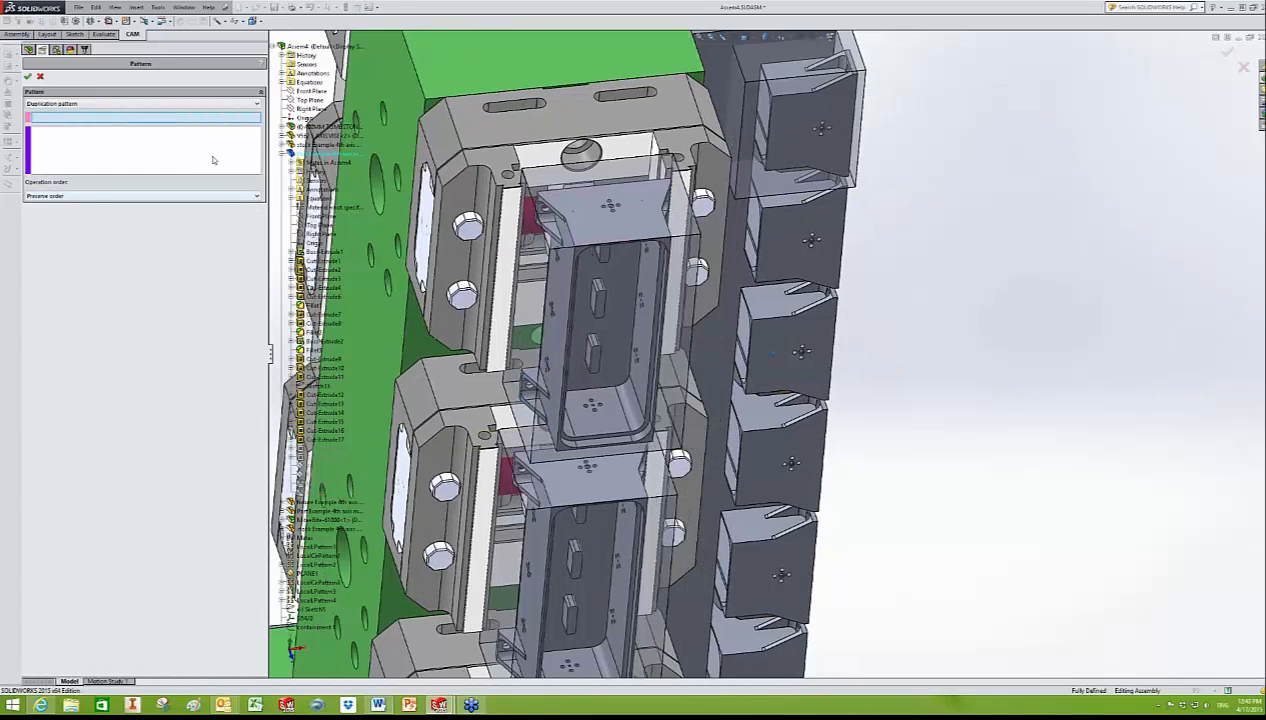
# Step: Set the upper part's top face as the pattern source and select the matching faces of the five other parts as instances
pyautogui.click(567, 232)
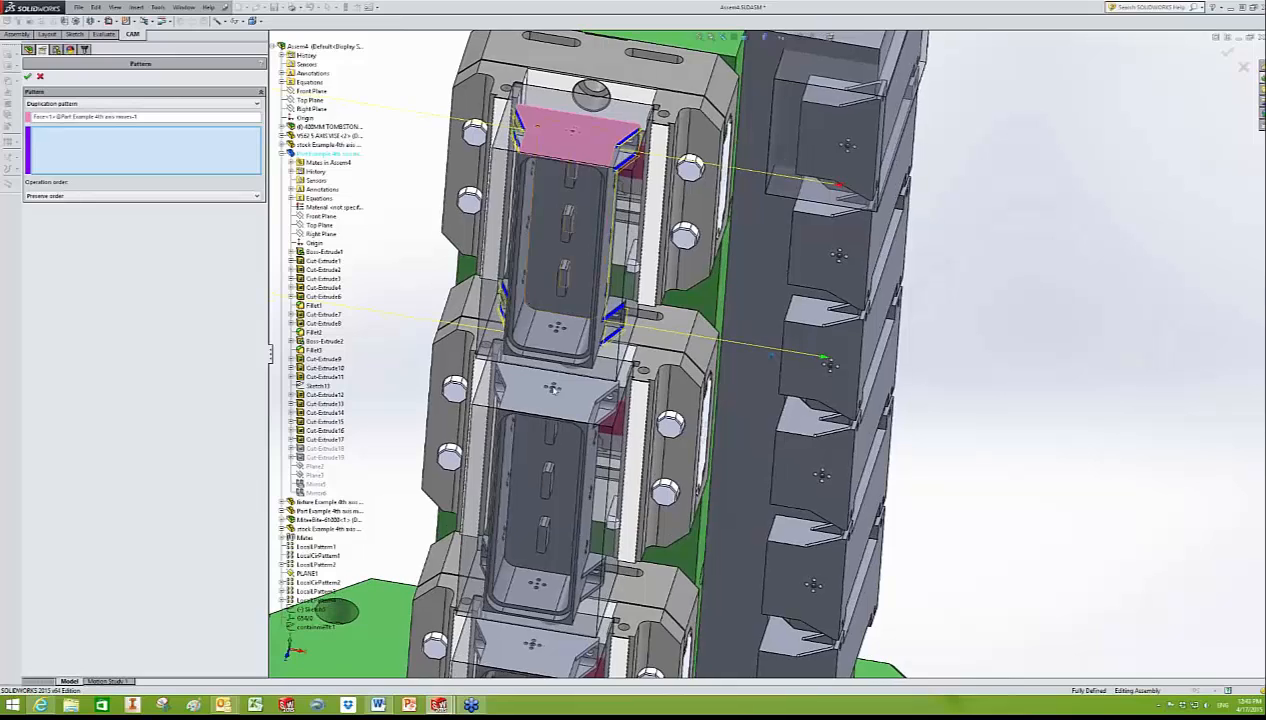
pyautogui.click(553, 386)
pyautogui.click(577, 509)
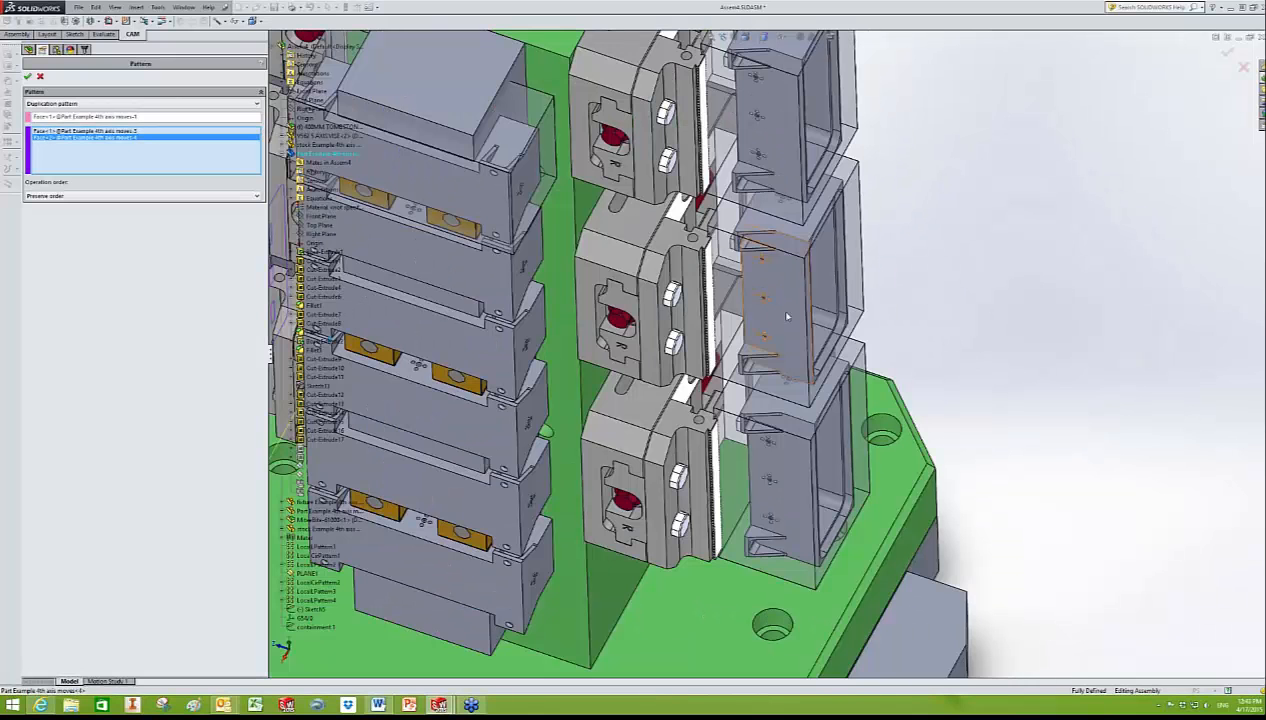
pyautogui.click(752, 405)
pyautogui.click(757, 399)
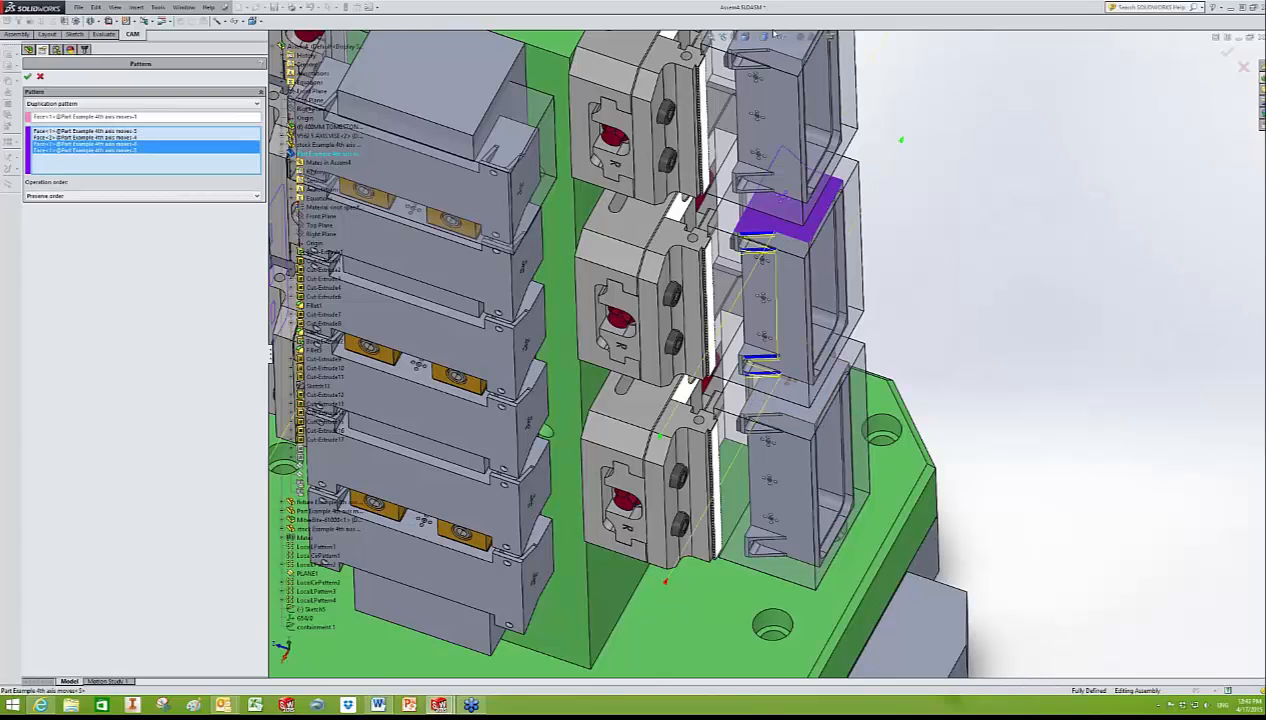
pyautogui.moveTo(798, 75); pyautogui.dragTo(900, 222, button='middle')
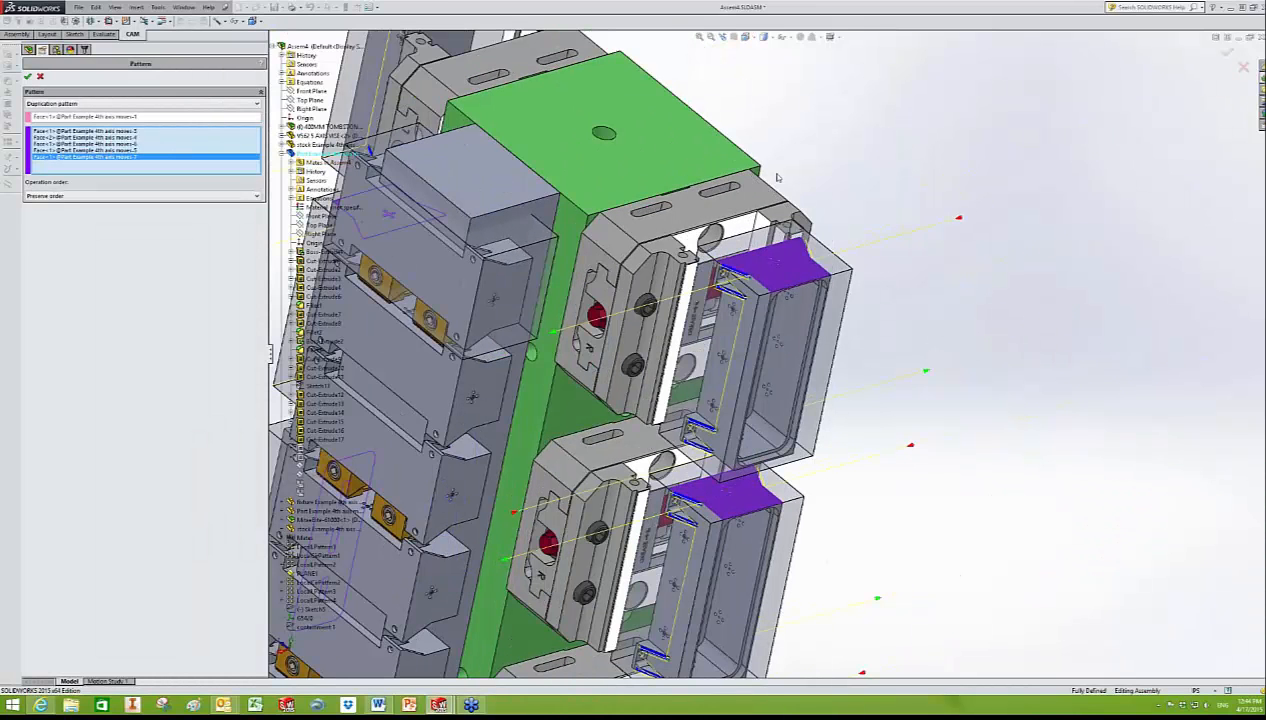
pyautogui.moveTo(777, 177); pyautogui.dragTo(603, 273, button='middle')
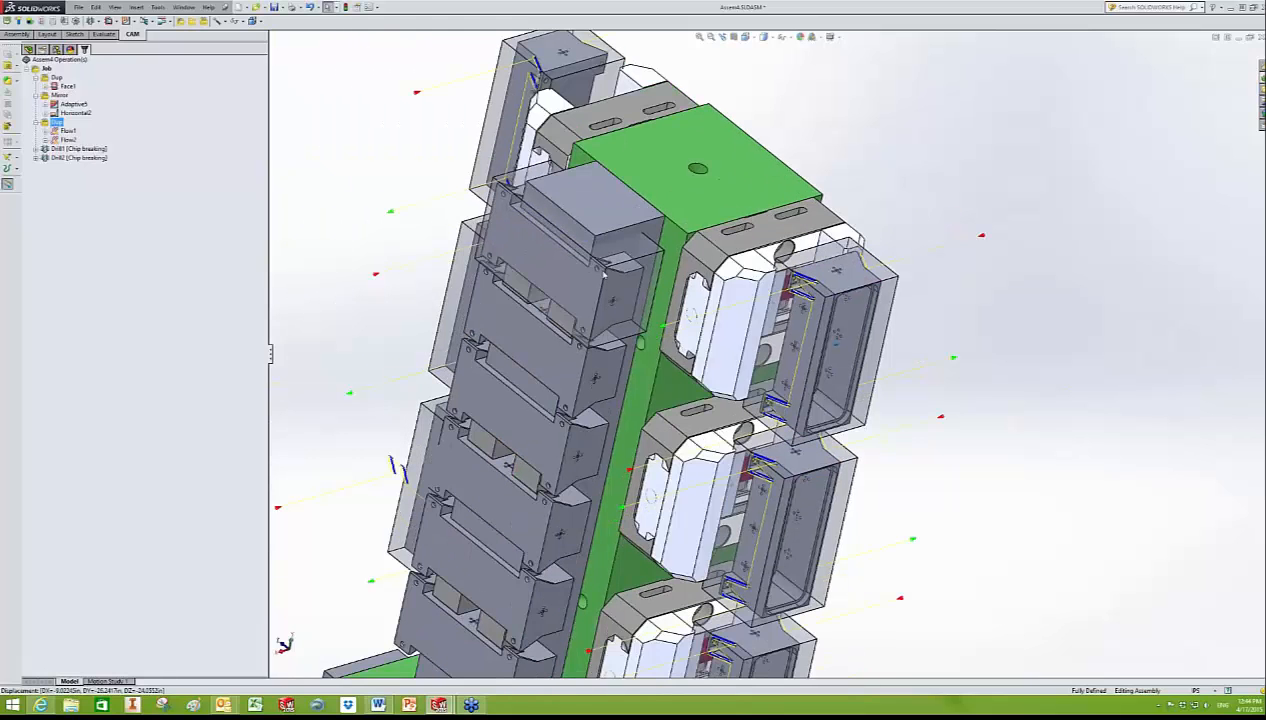
# Step: Create a new pattern containing the Drill1 and Drill2 chip-breaking operations
pyautogui.moveTo(96, 198); pyautogui.dragTo(68, 149)
pyautogui.rightClick(70, 152)
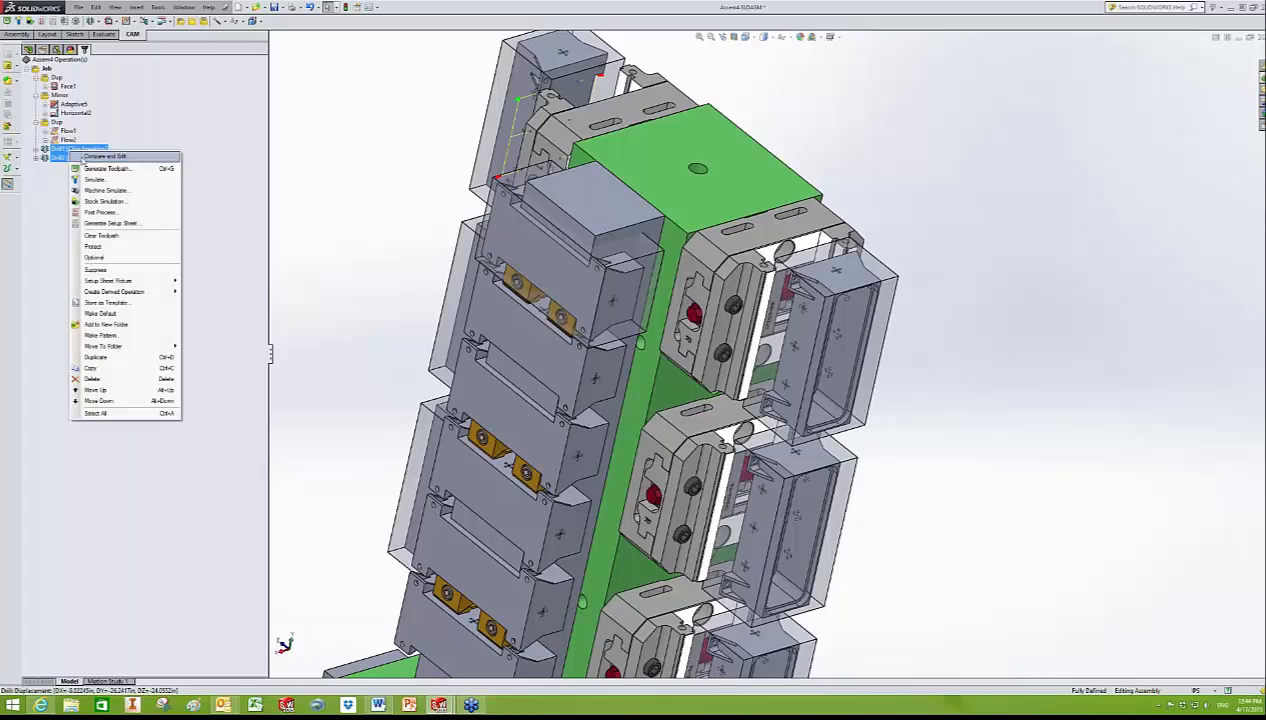
pyautogui.click(42, 226)
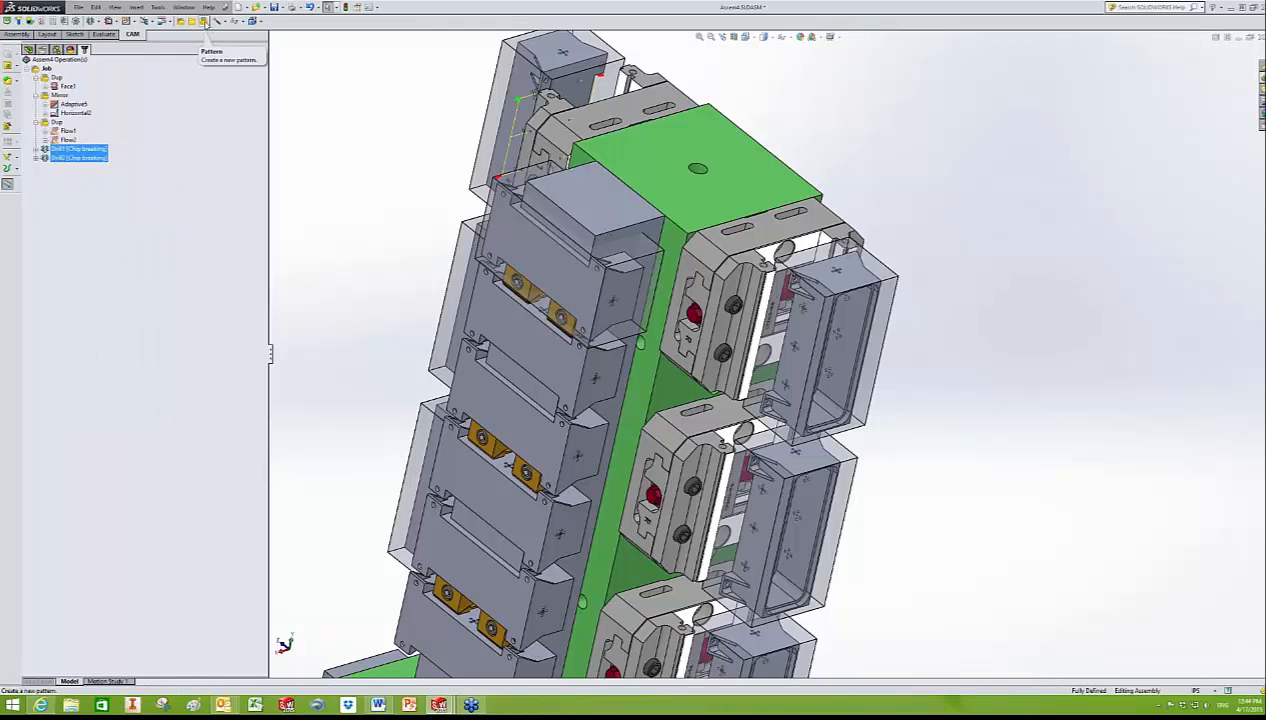
pyautogui.click(204, 21)
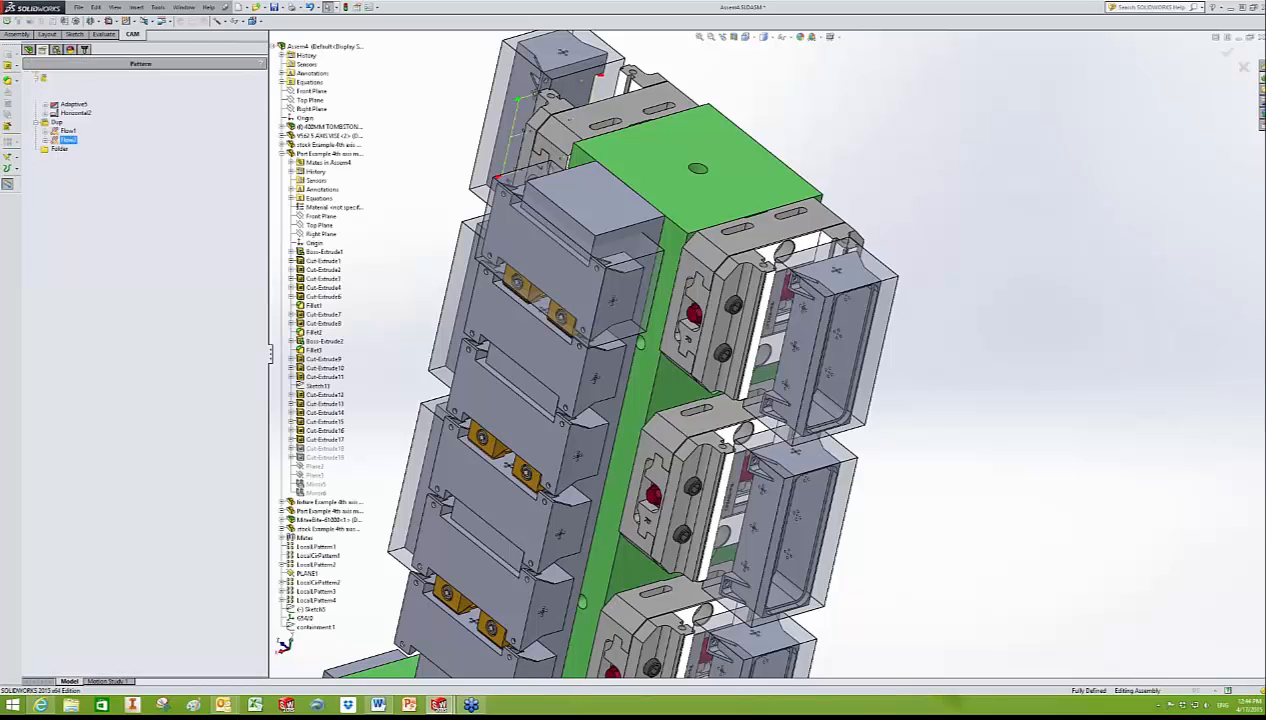
pyautogui.moveTo(585, 150); pyautogui.dragTo(636, 150, button='middle')
pyautogui.scroll(-3, 636, 150)
# Step: Try the Component pattern type with the uppermost part as source and auto-selected instances, and view the drilling paths on the other parts
pyautogui.click(79, 105)
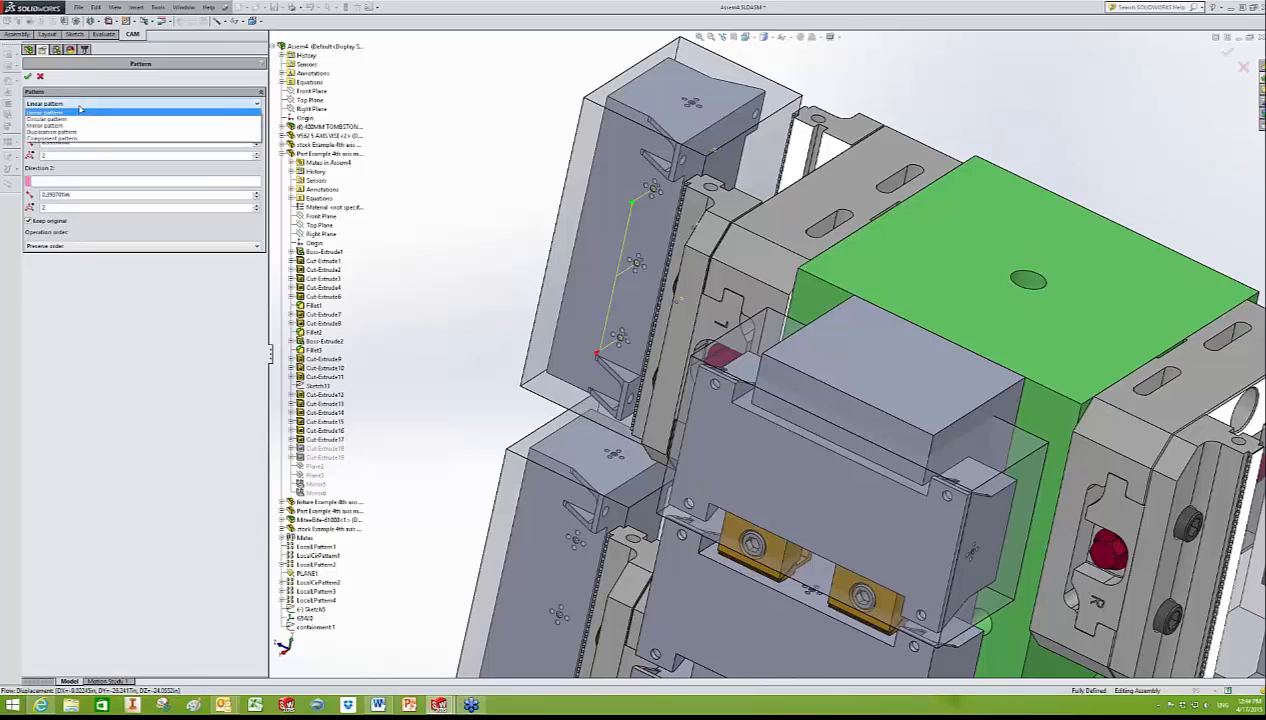
pyautogui.click(69, 140)
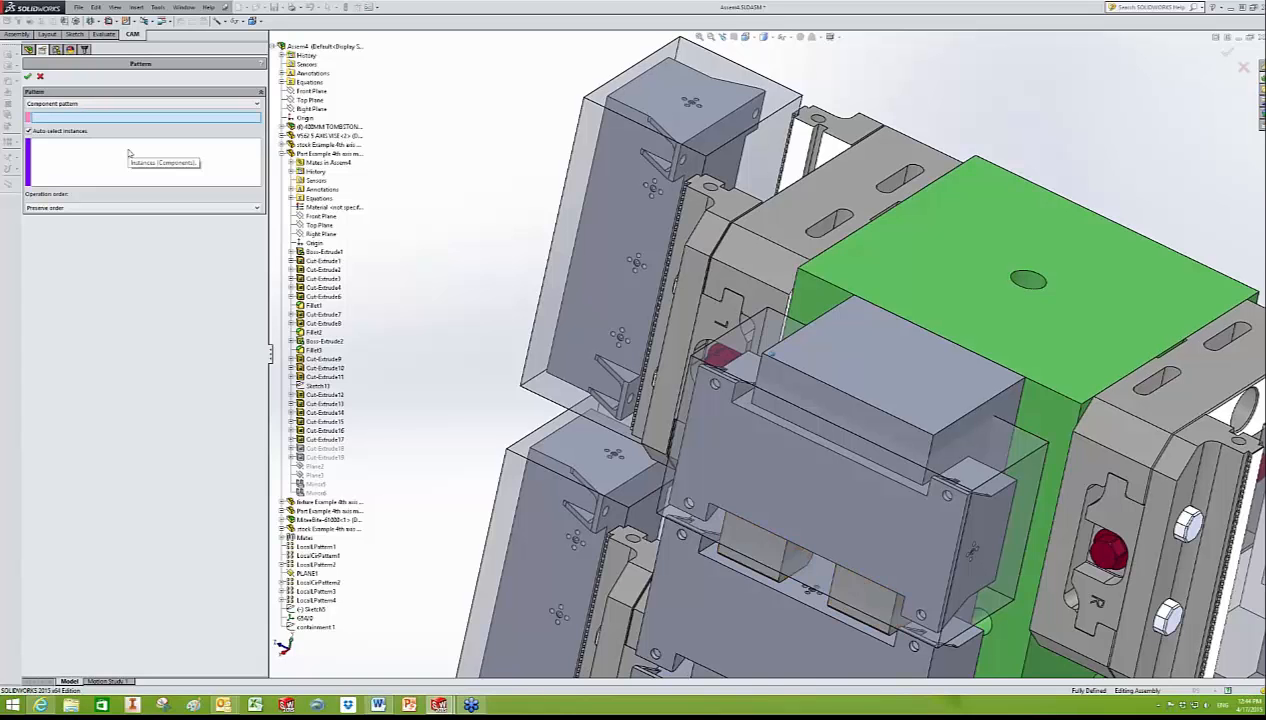
pyautogui.moveTo(540, 170); pyautogui.dragTo(592, 138, button='middle')
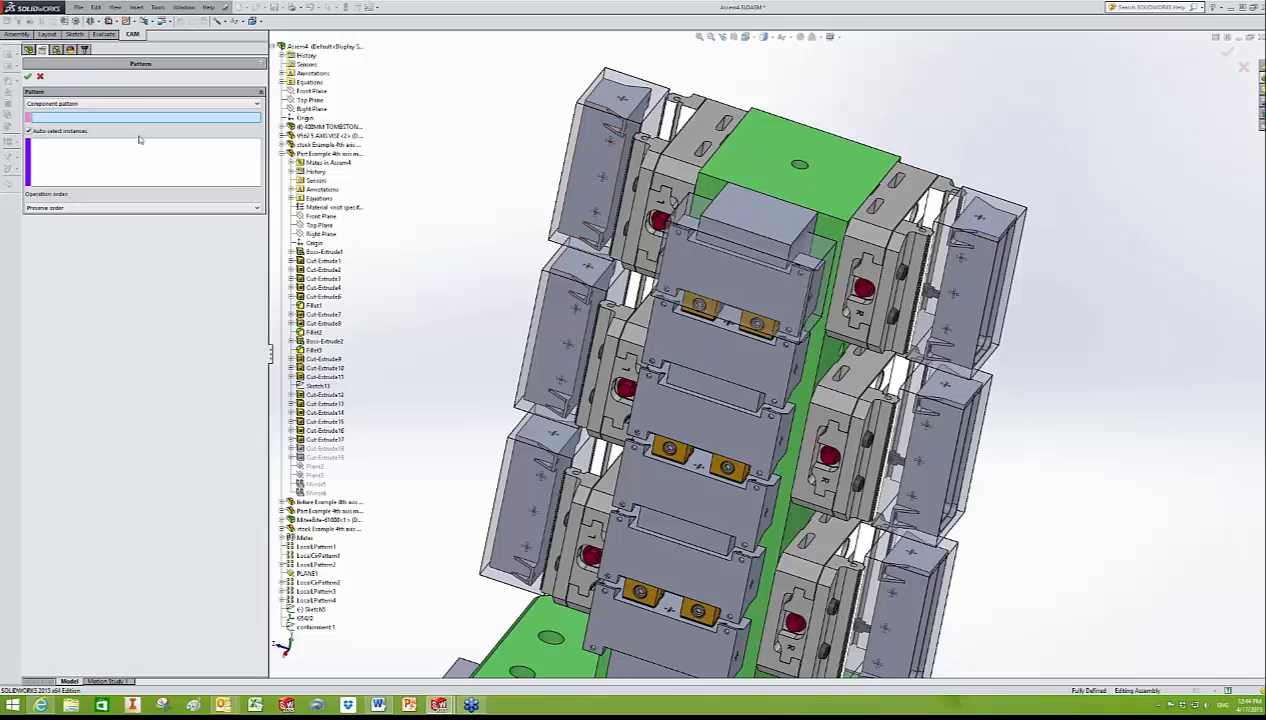
pyautogui.click(585, 178)
pyautogui.moveTo(1060, 319); pyautogui.dragTo(790, 285, button='middle')
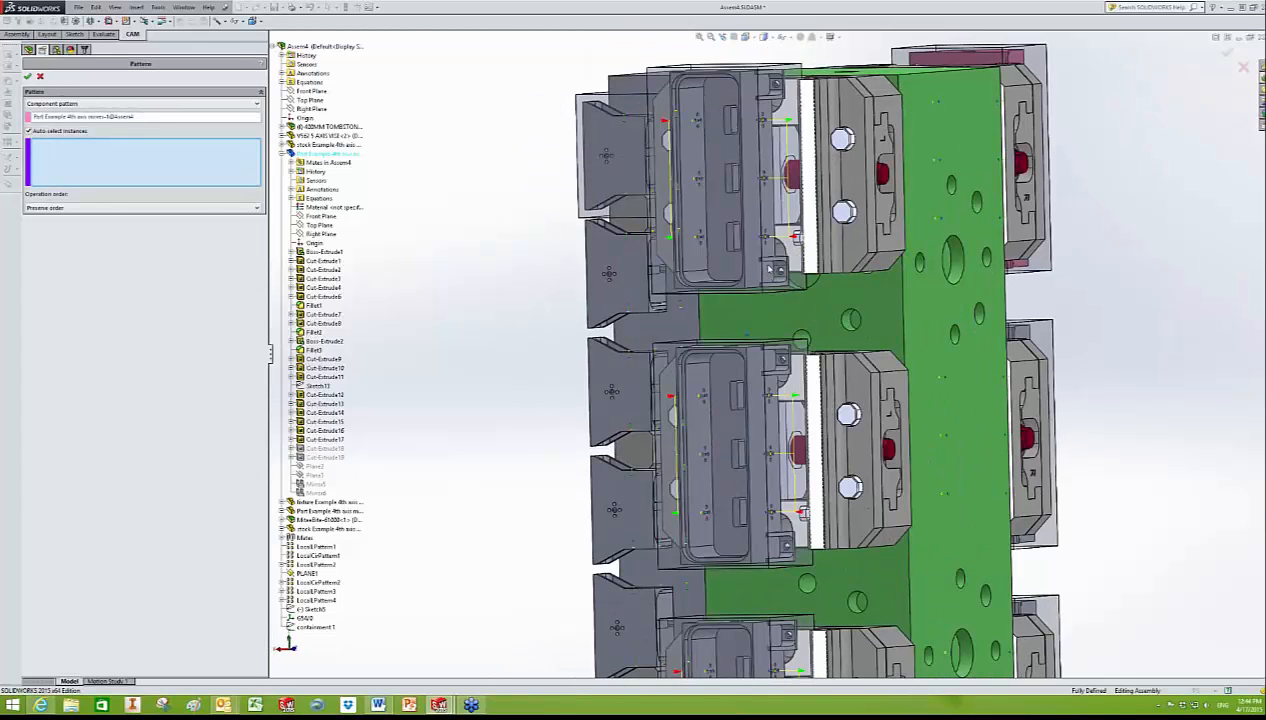
pyautogui.moveTo(772, 268); pyautogui.dragTo(580, 295, button='middle')
# Step: Try the Duplication pattern type with the uppermost part's top face as source and the matching faces of the two parts below as instances
pyautogui.click(60, 104)
pyautogui.click(70, 132)
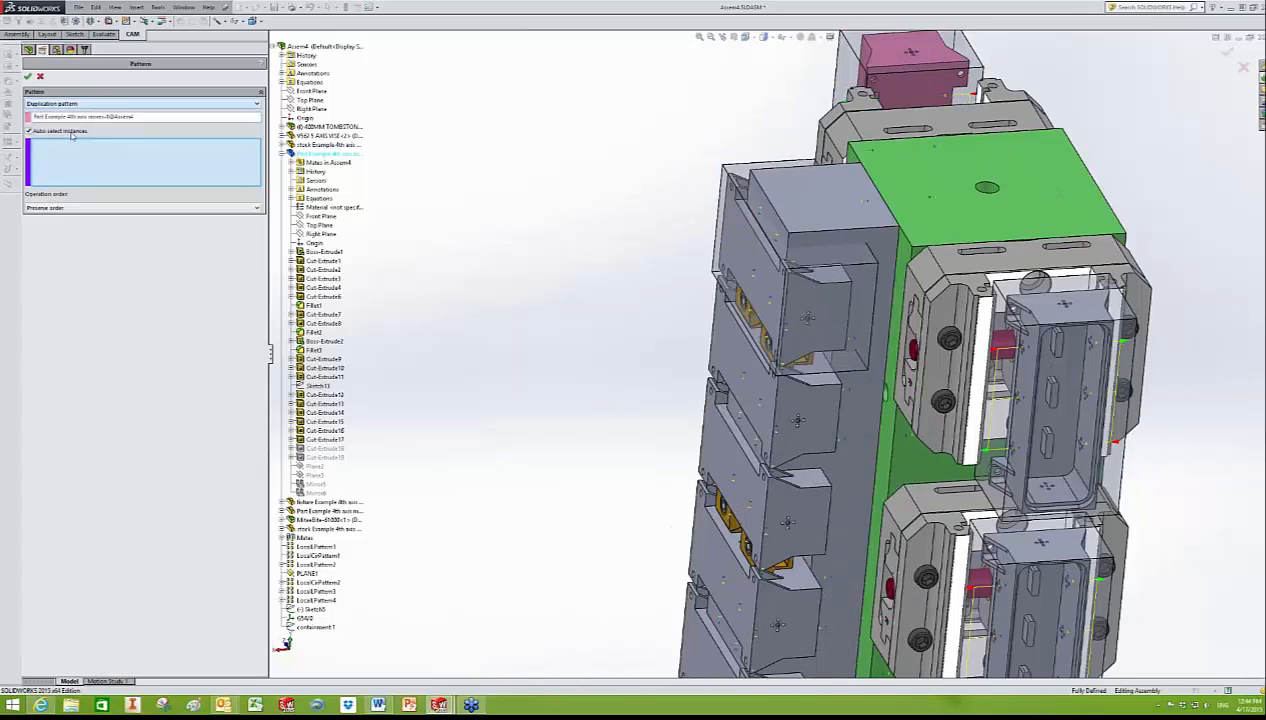
pyautogui.moveTo(672, 526); pyautogui.dragTo(673, 560, button='middle')
pyautogui.click(905, 115)
pyautogui.moveTo(540, 408); pyautogui.dragTo(695, 415, button='middle')
pyautogui.click(648, 282)
pyautogui.click(555, 518)
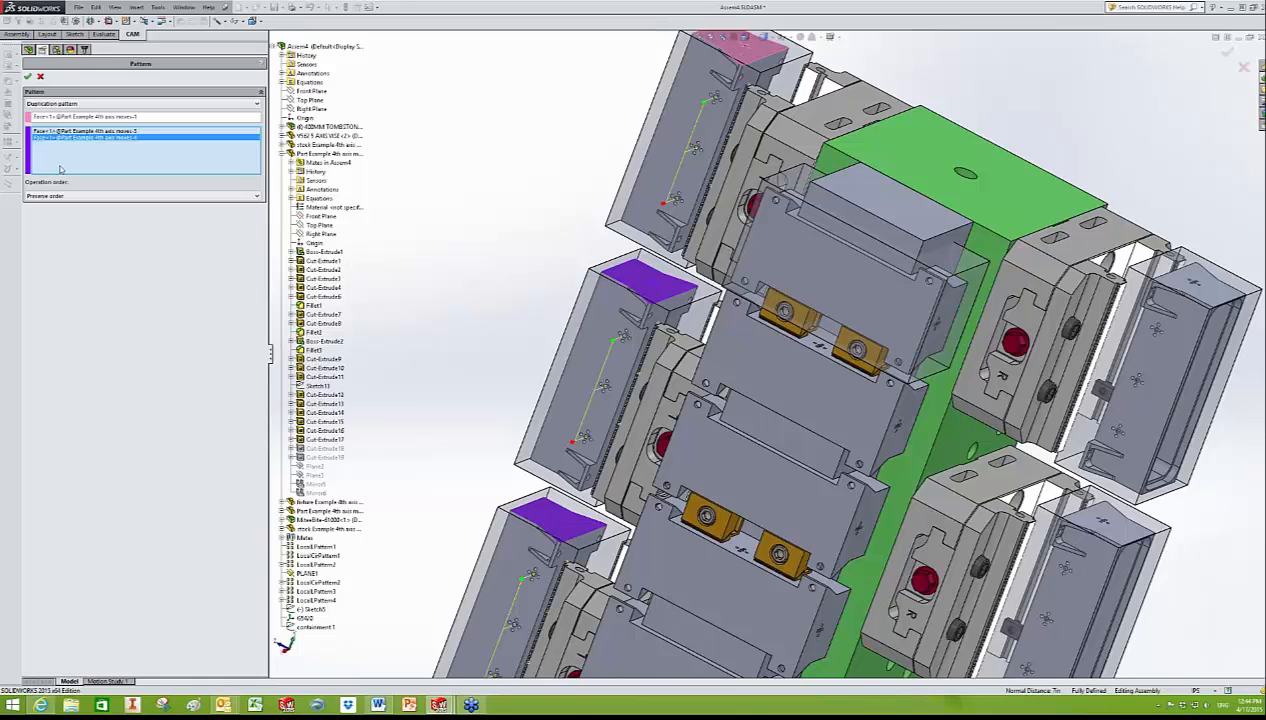
pyautogui.click(40, 77)
# Step: Display the Adaptive5 toolpath and examine its passes around the part's angled ribs from the side and front
pyautogui.click(72, 104)
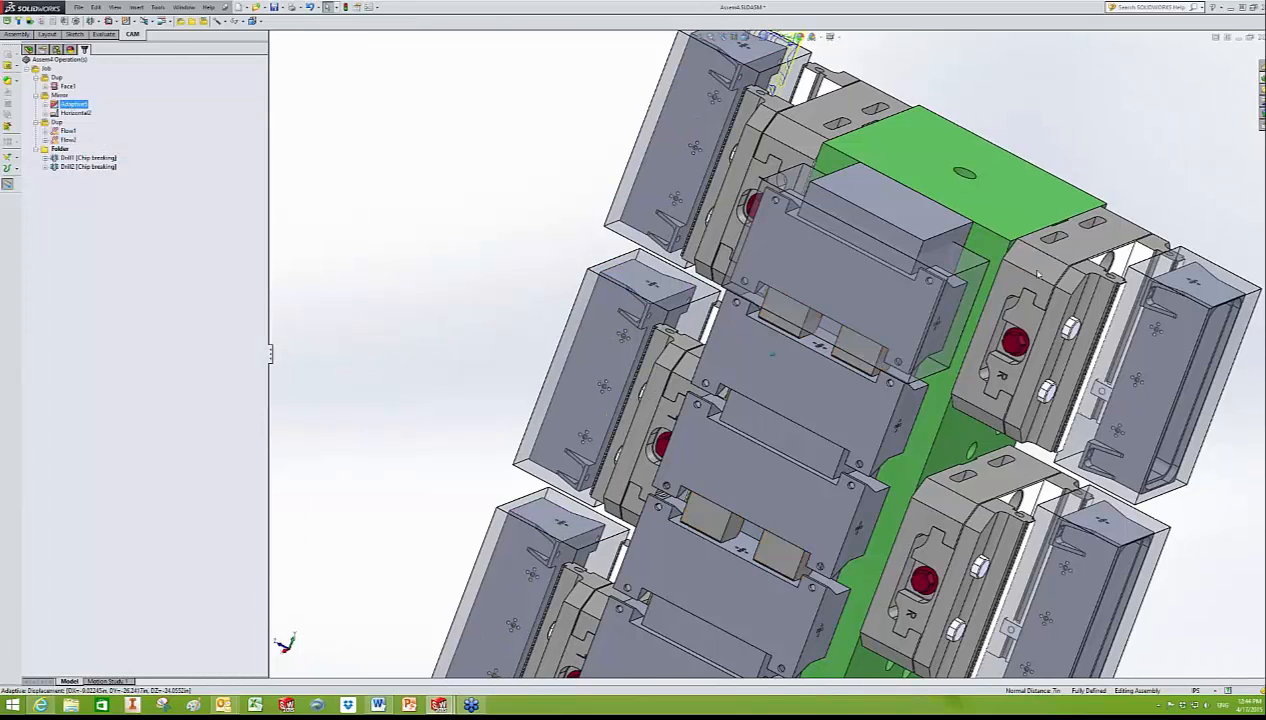
pyautogui.moveTo(1038, 273); pyautogui.dragTo(535, 341, button='middle')
pyautogui.click(822, 236)
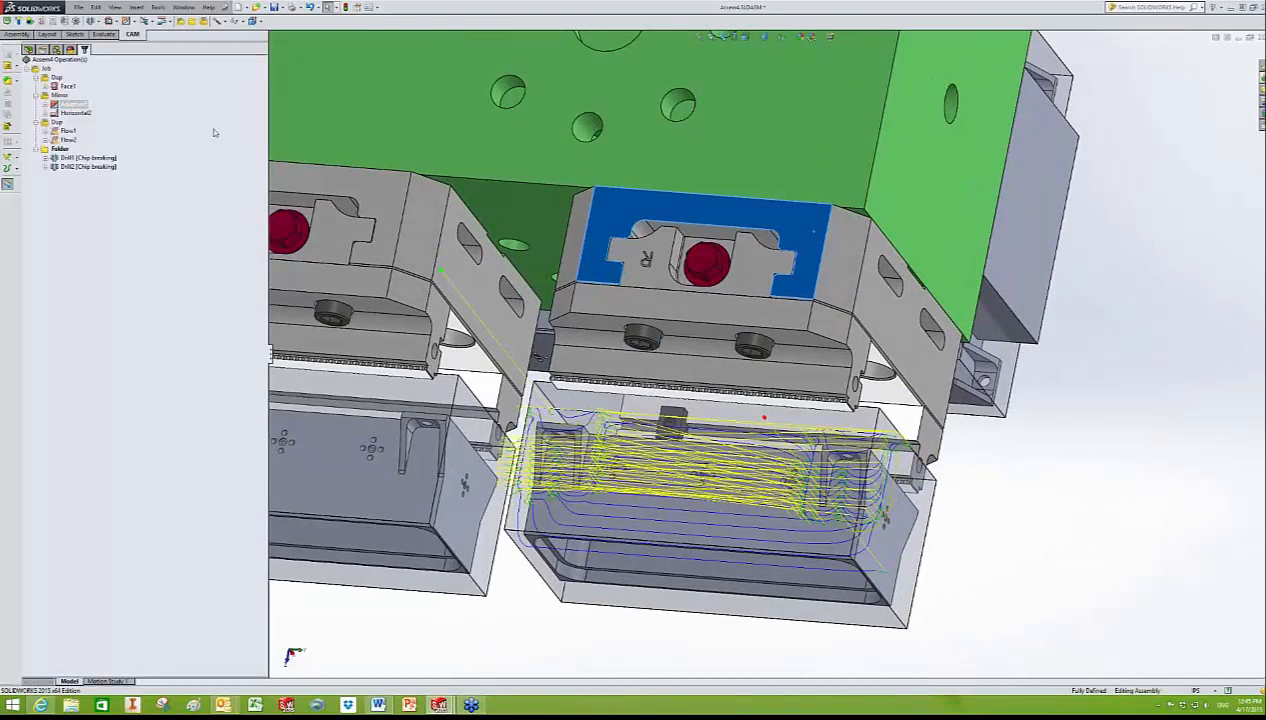
pyautogui.moveTo(672, 337); pyautogui.dragTo(772, 353, button='middle')
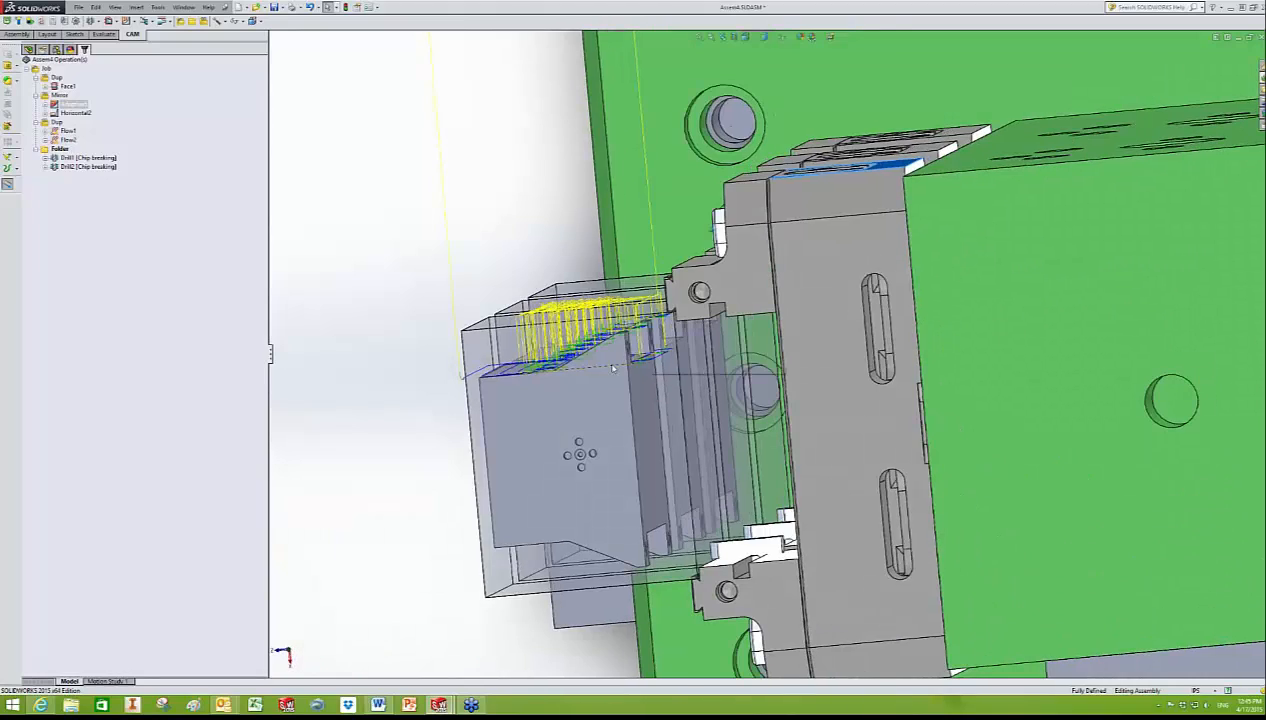
pyautogui.moveTo(632, 335); pyautogui.dragTo(626, 424, button='middle')
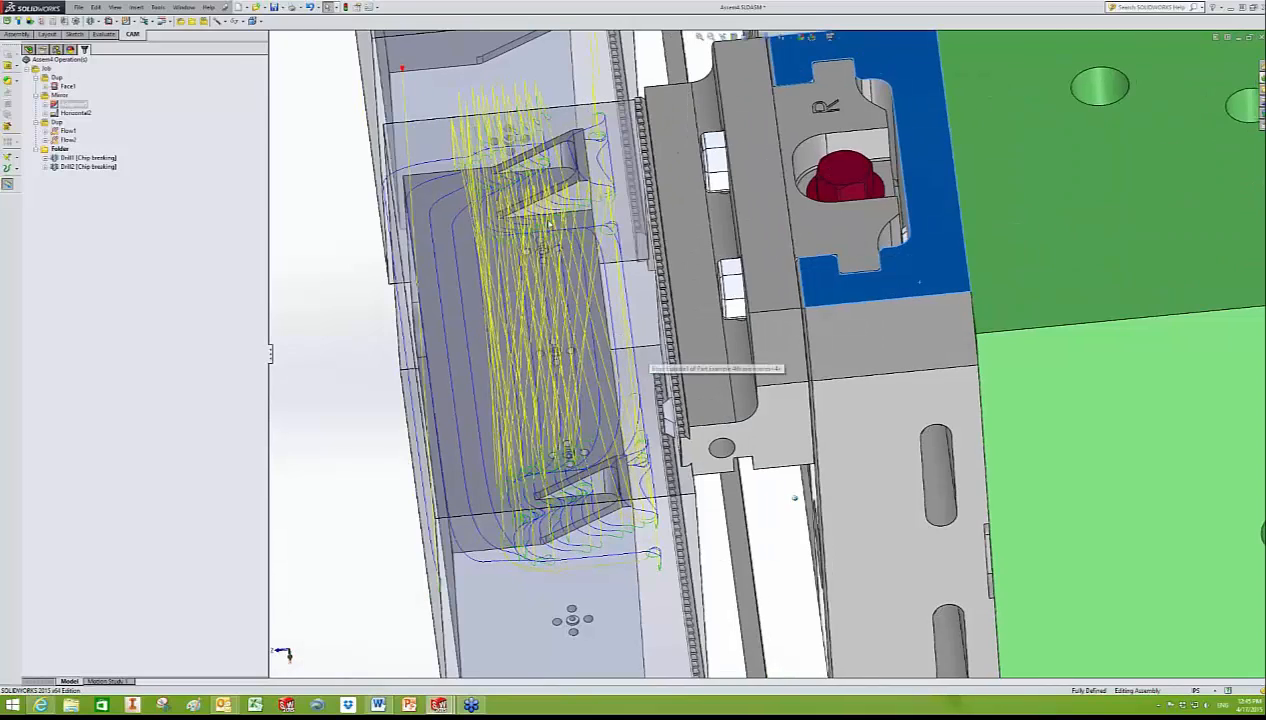
pyautogui.moveTo(549, 224); pyautogui.dragTo(606, 126, button='middle')
# Step: Examine where the Adaptive5 toolpath runs between the uppermost part and its vise jaw on the tombstone
pyautogui.scroll(6, 640, 388)
pyautogui.scroll(5, 640, 388)
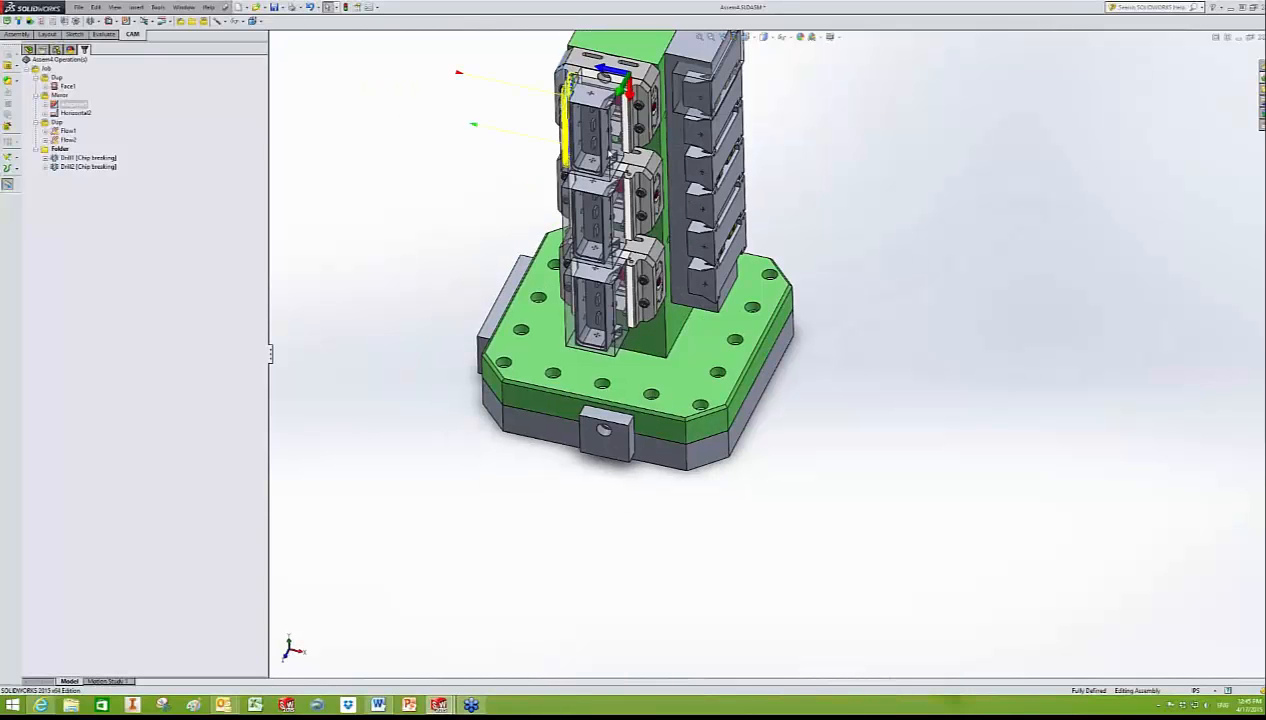
pyautogui.scroll(-10, 611, 153)
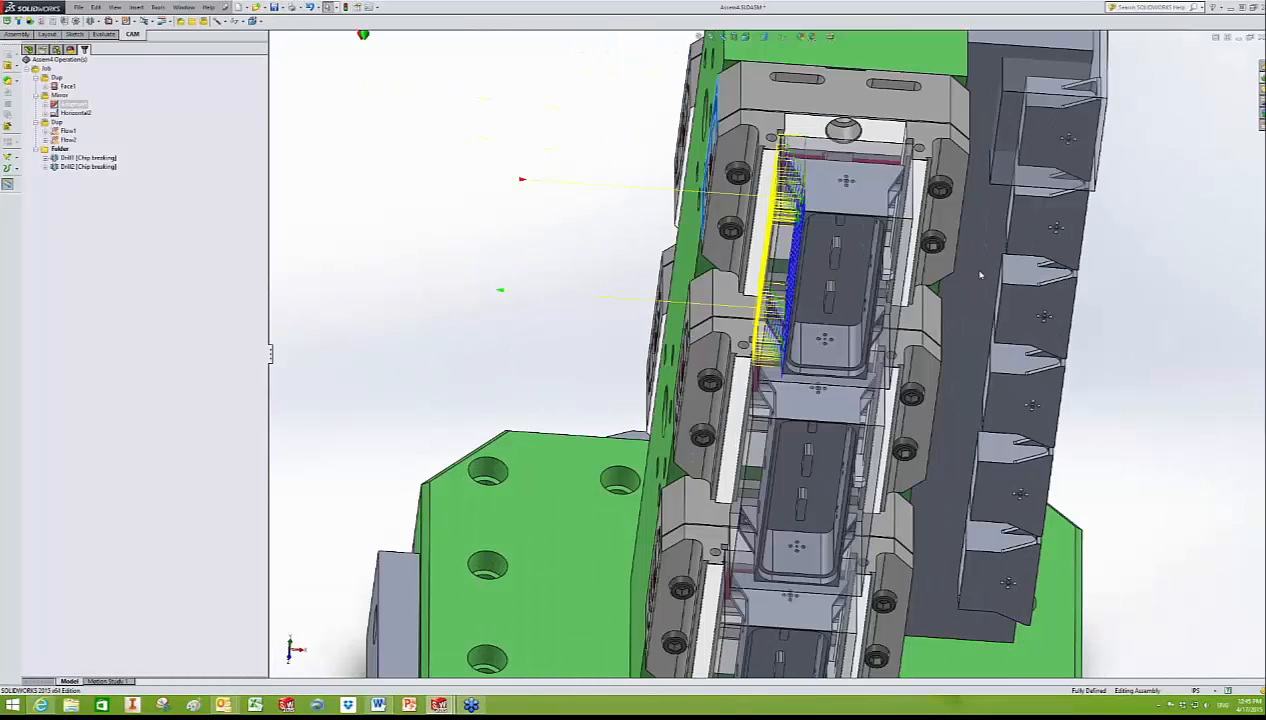
pyautogui.moveTo(980, 275); pyautogui.dragTo(982, 286, button='middle')
pyautogui.scroll(-5, 862, 291)
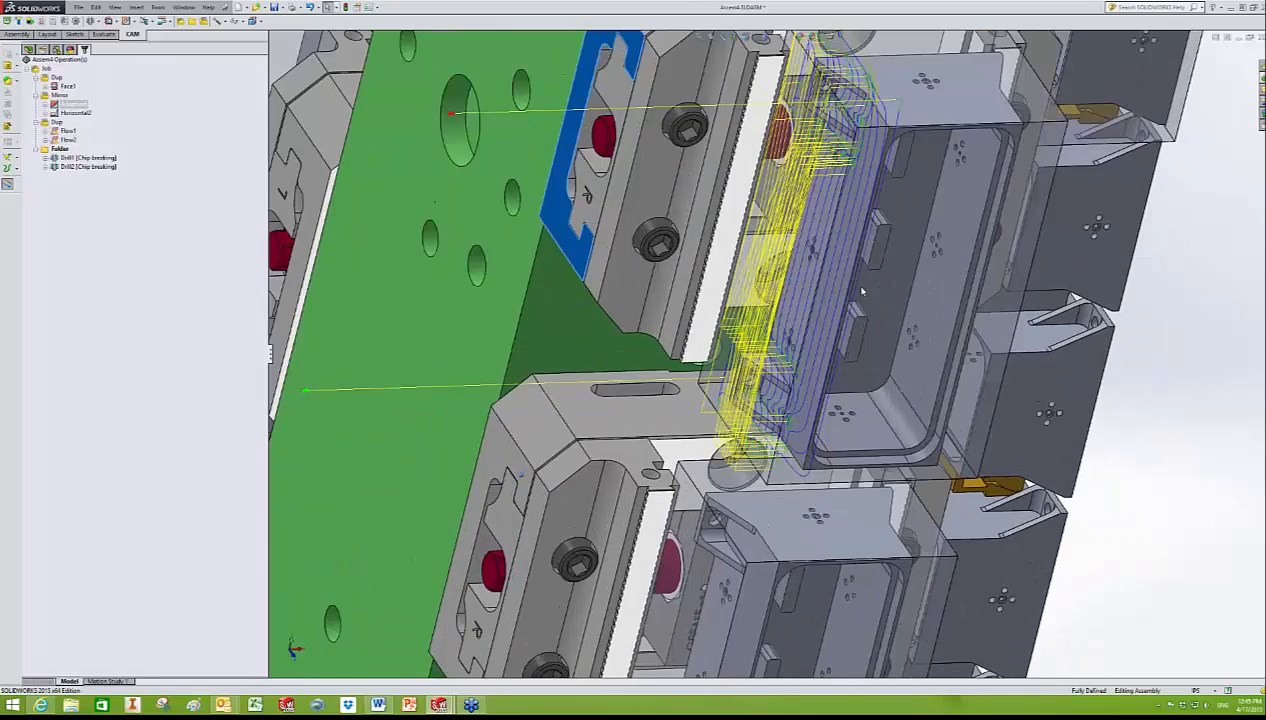
pyautogui.scroll(-3, 862, 291)
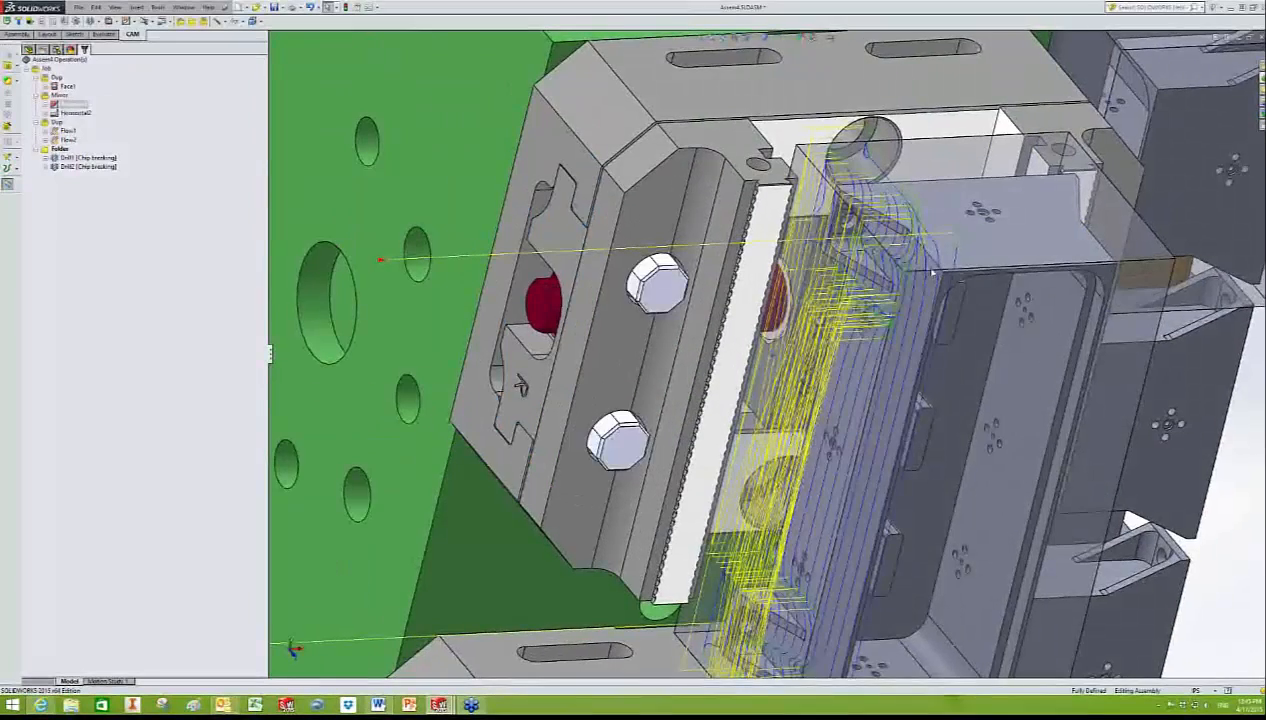
pyautogui.scroll(-1, 932, 272)
pyautogui.scroll(-1, 897, 283)
pyautogui.scroll(1, 560, 260)
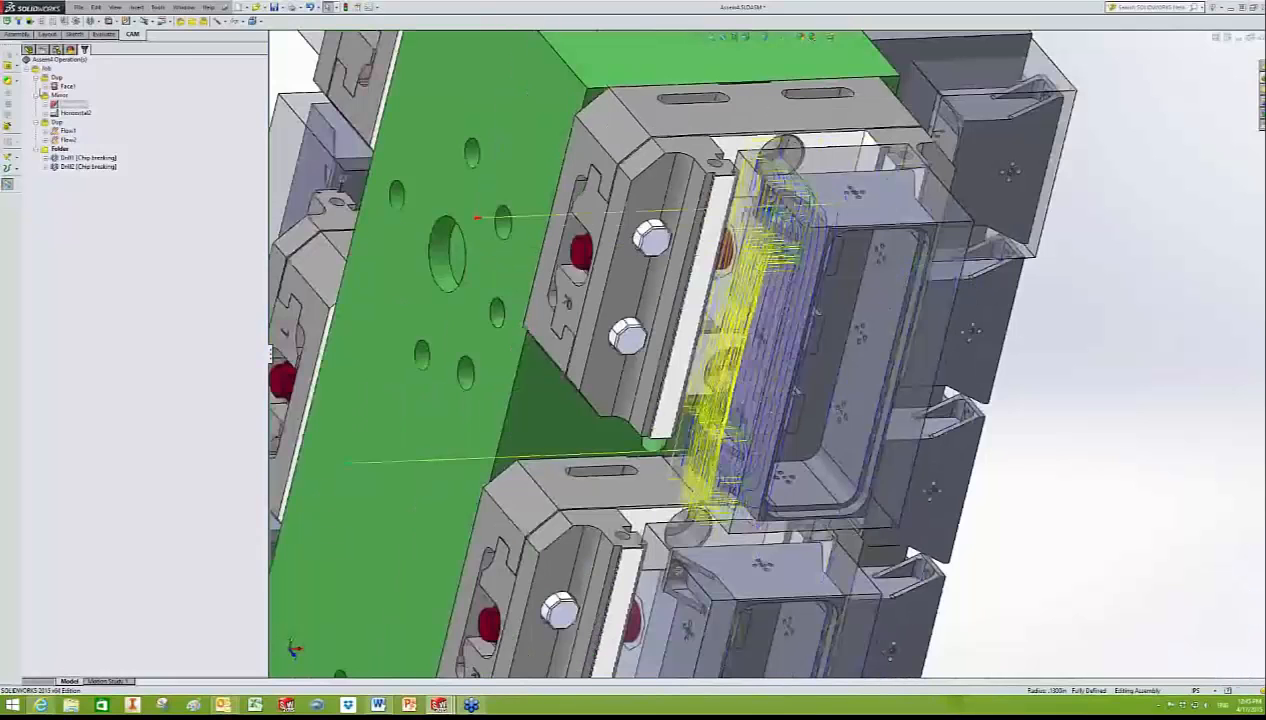
pyautogui.scroll(3, 661, 175)
# Step: Bring up the assembly's design tree and collapse its Mates and local component patterns to reach the sketches
pyautogui.click(29, 50)
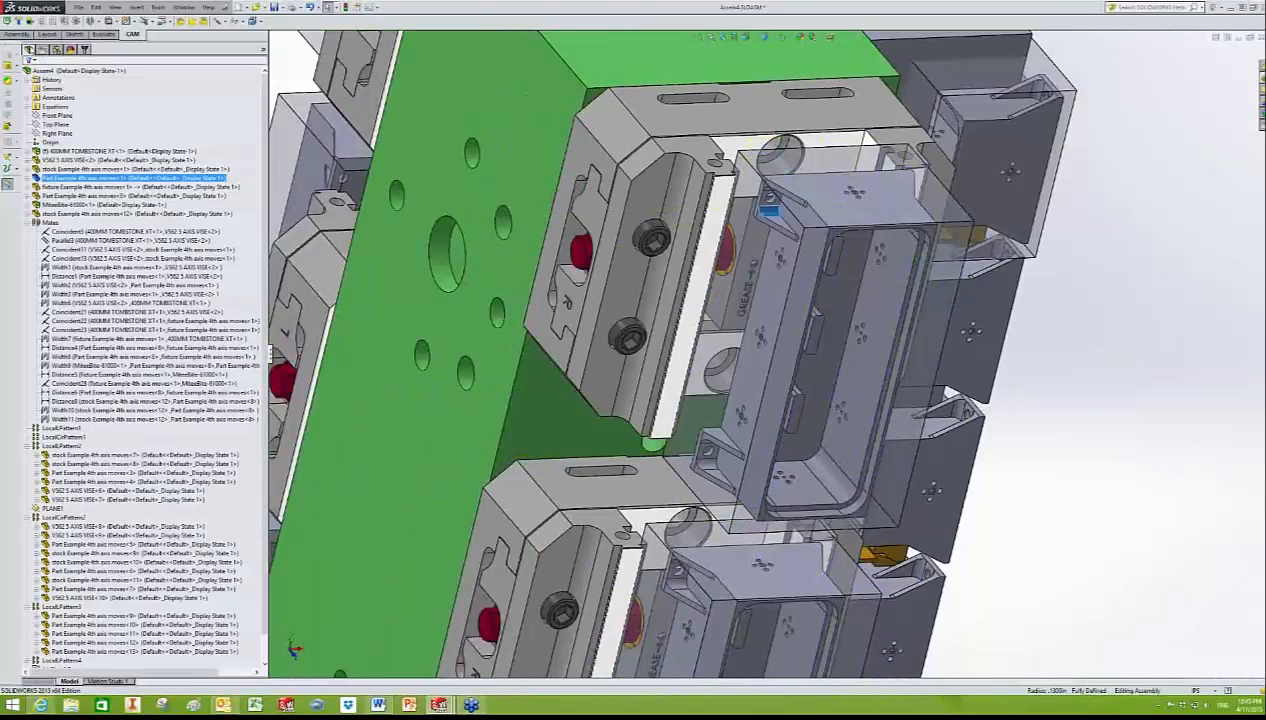
pyautogui.click(28, 223)
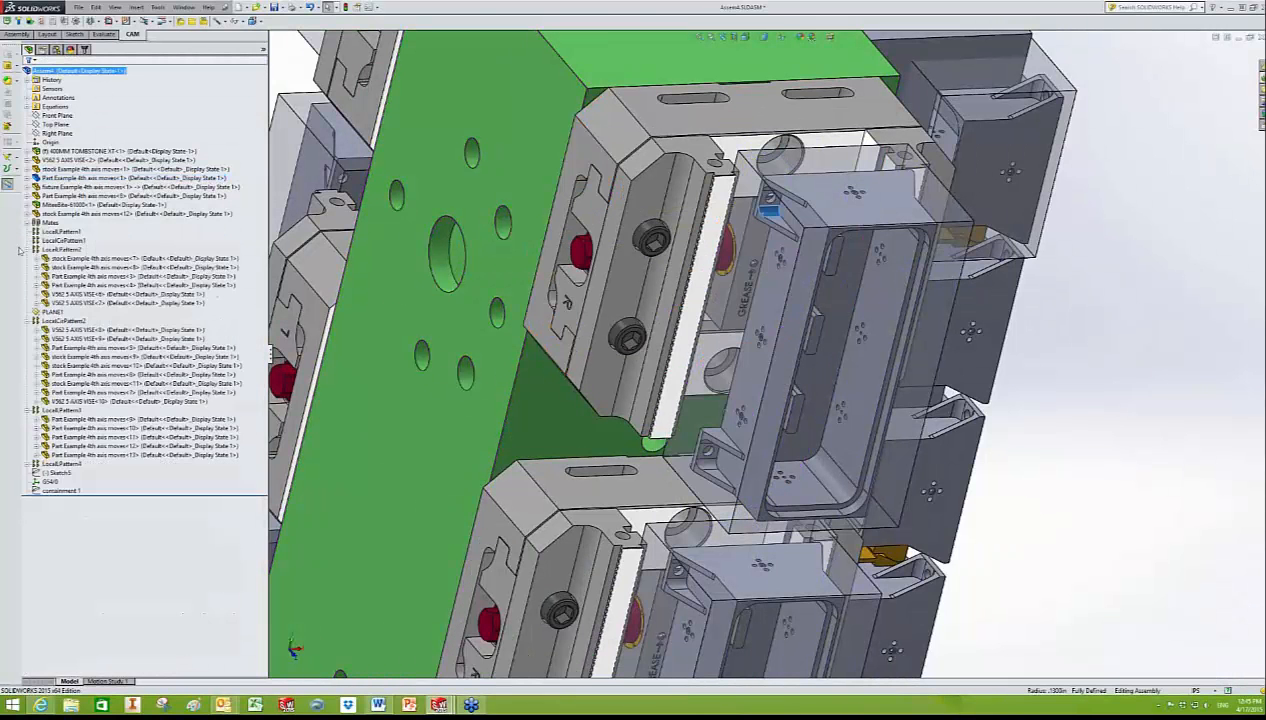
pyautogui.click(28, 249)
pyautogui.click(28, 267)
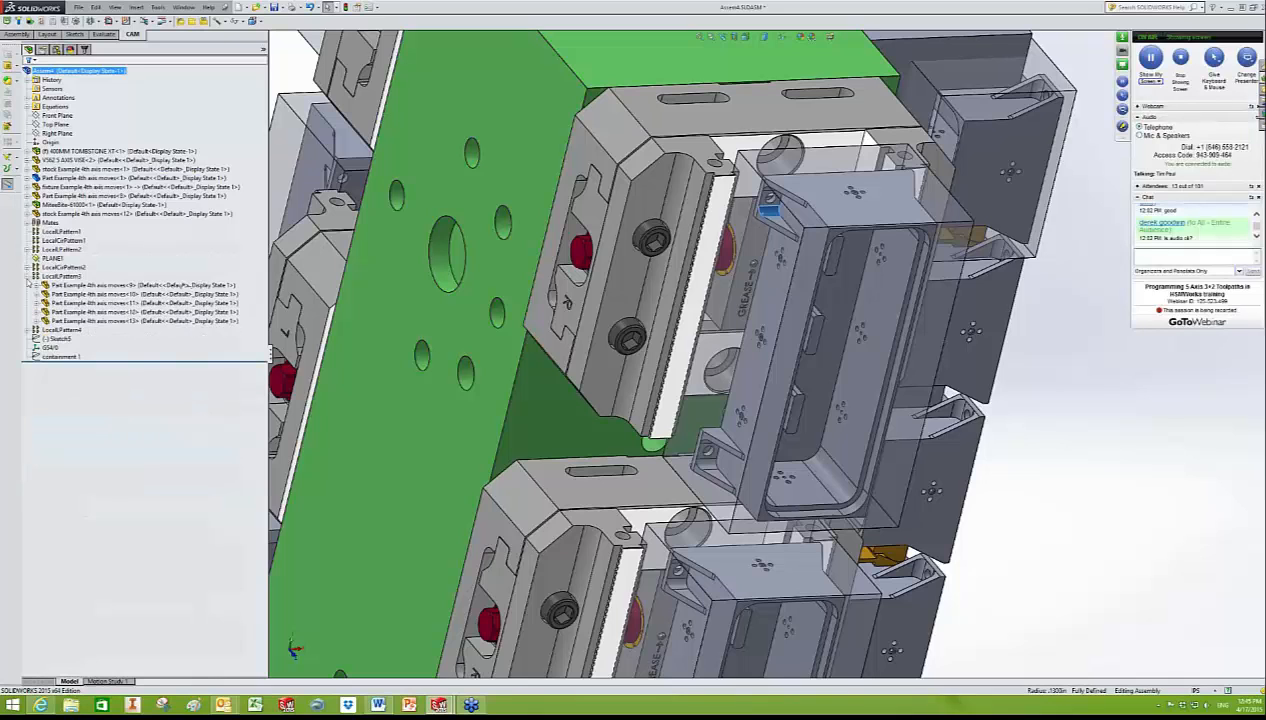
pyautogui.click(28, 277)
pyautogui.click(60, 294)
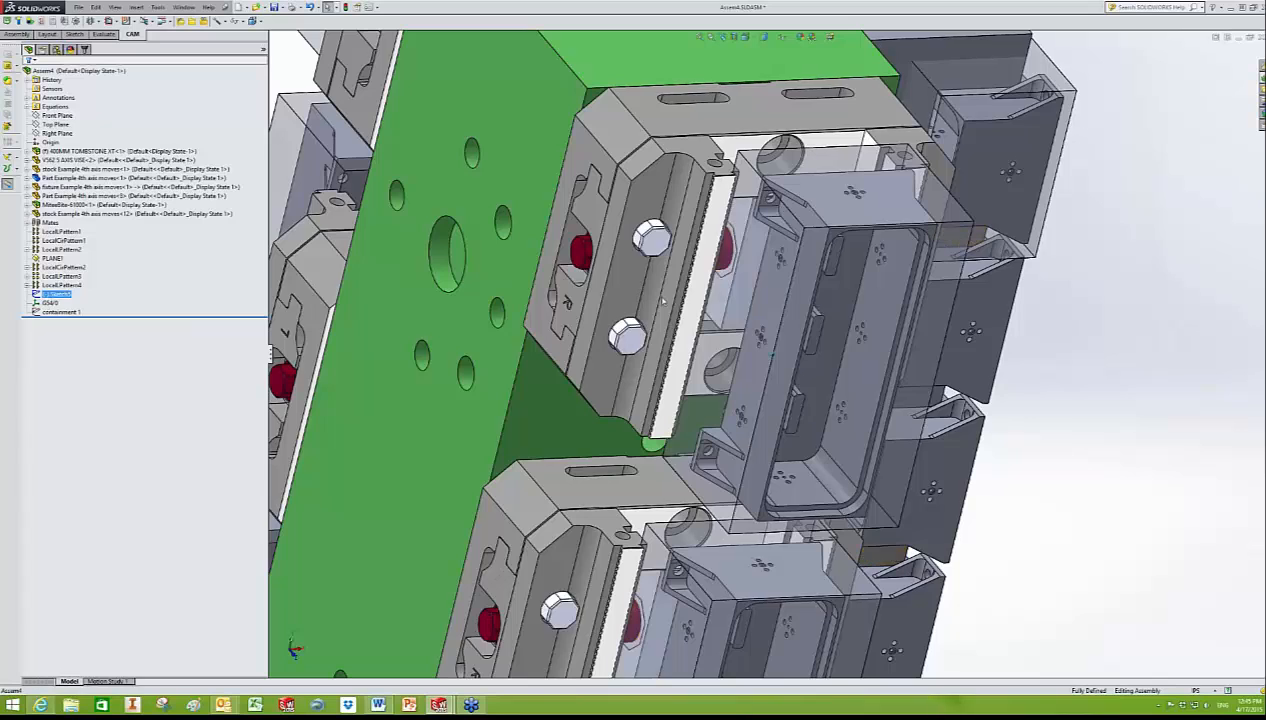
# Step: Show the containment 1 sketch and view its rectangle around the uppermost part
pyautogui.scroll(1, 624, 298)
pyautogui.rightClick(62, 312)
pyautogui.click(44, 345)
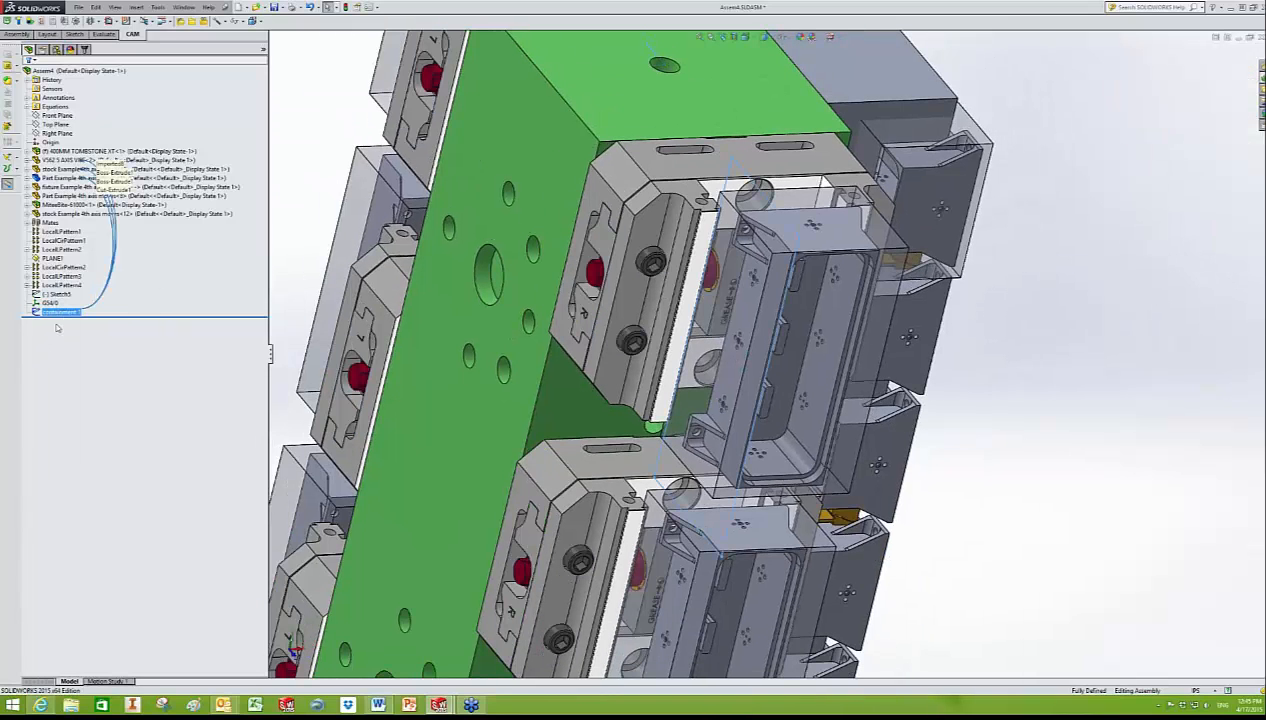
pyautogui.rightClick(57, 315)
pyautogui.click(69, 293)
pyautogui.click(992, 415)
pyautogui.moveTo(992, 415); pyautogui.dragTo(775, 131, button='middle')
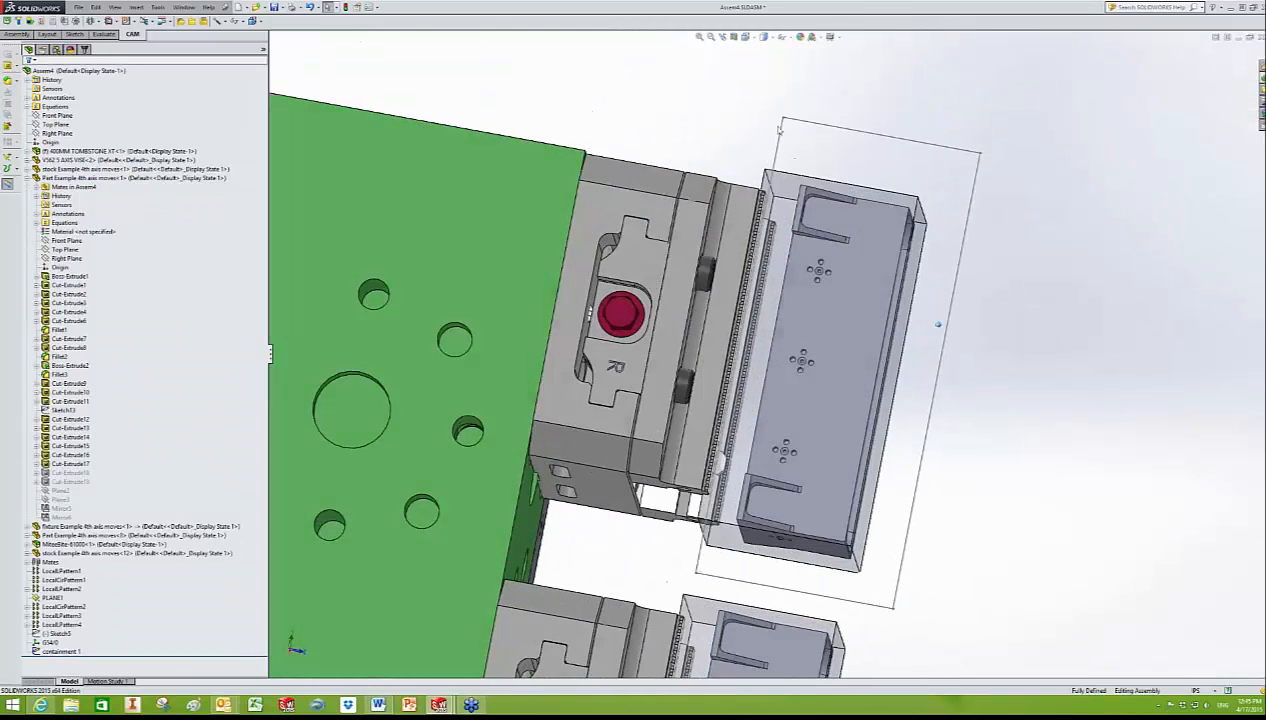
# Step: Open the containment 1 sketch for editing and reposition its offset dimension beside the rectangle's vise-side edge
pyautogui.rightClick(783, 130)
pyautogui.click(811, 115)
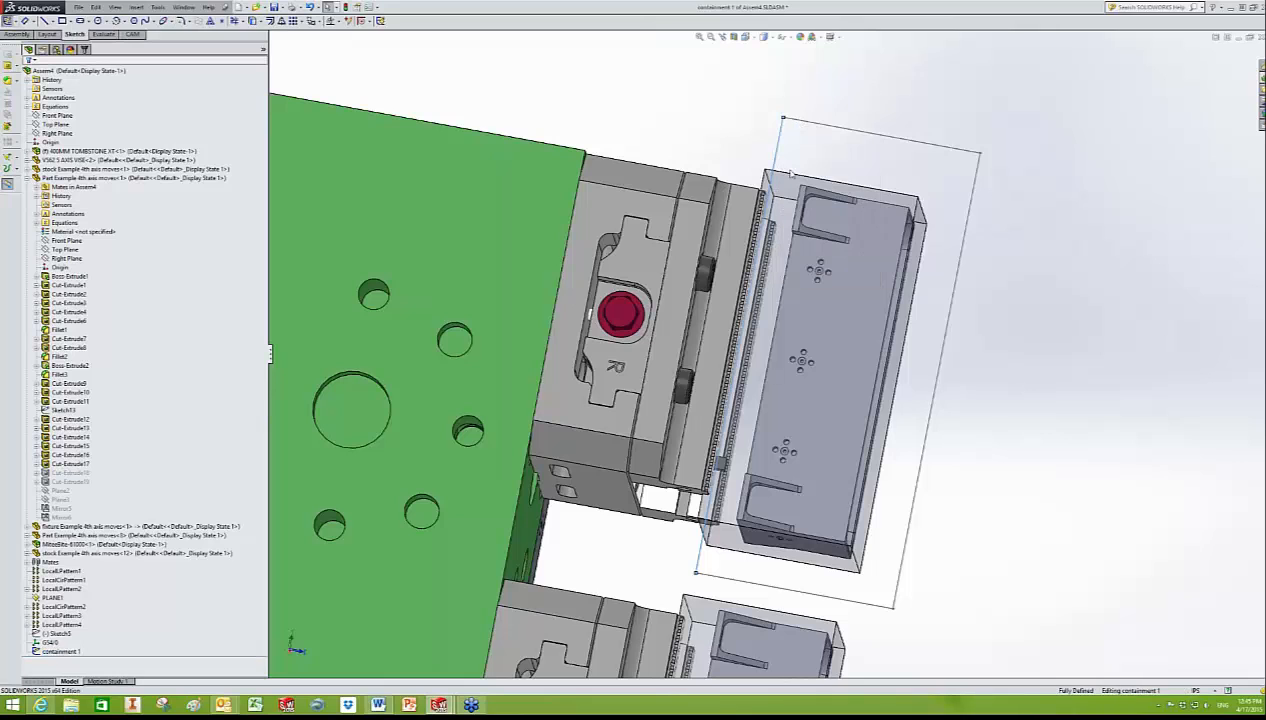
pyautogui.moveTo(801, 247); pyautogui.dragTo(795, 195, button='middle')
pyautogui.moveTo(761, 129); pyautogui.dragTo(728, 120)
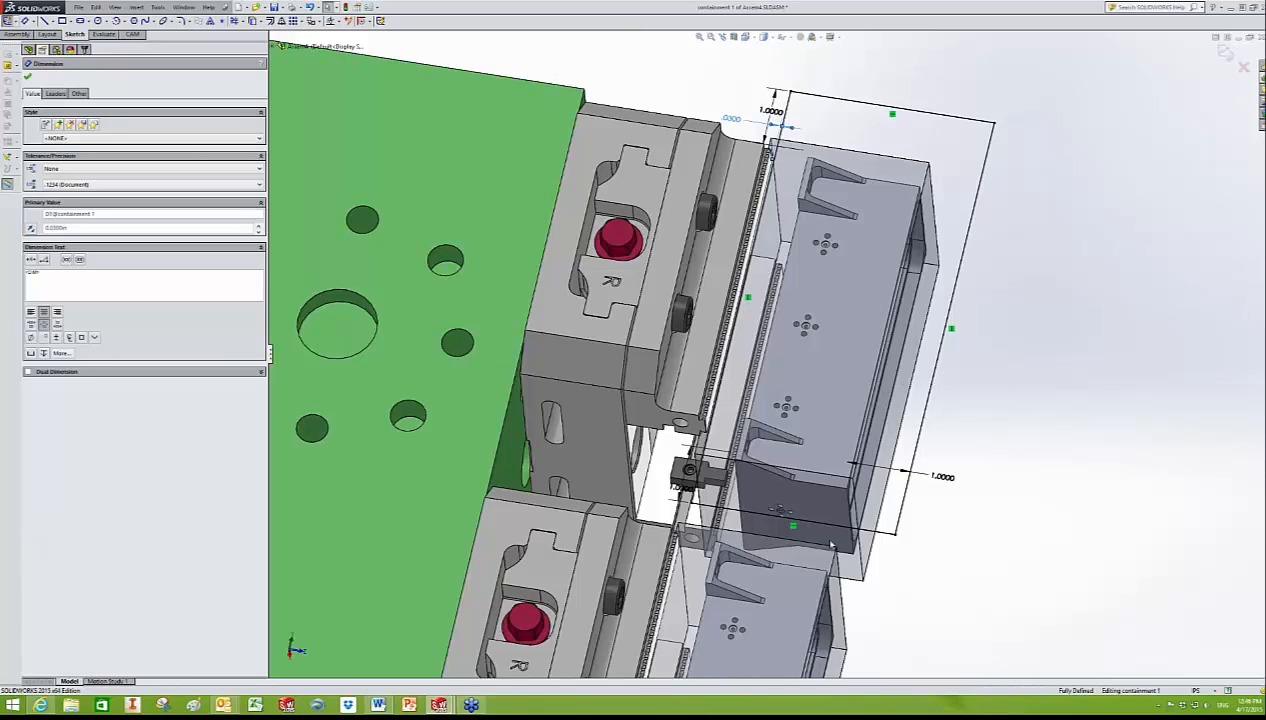
pyautogui.moveTo(771, 549); pyautogui.dragTo(794, 95, button='middle')
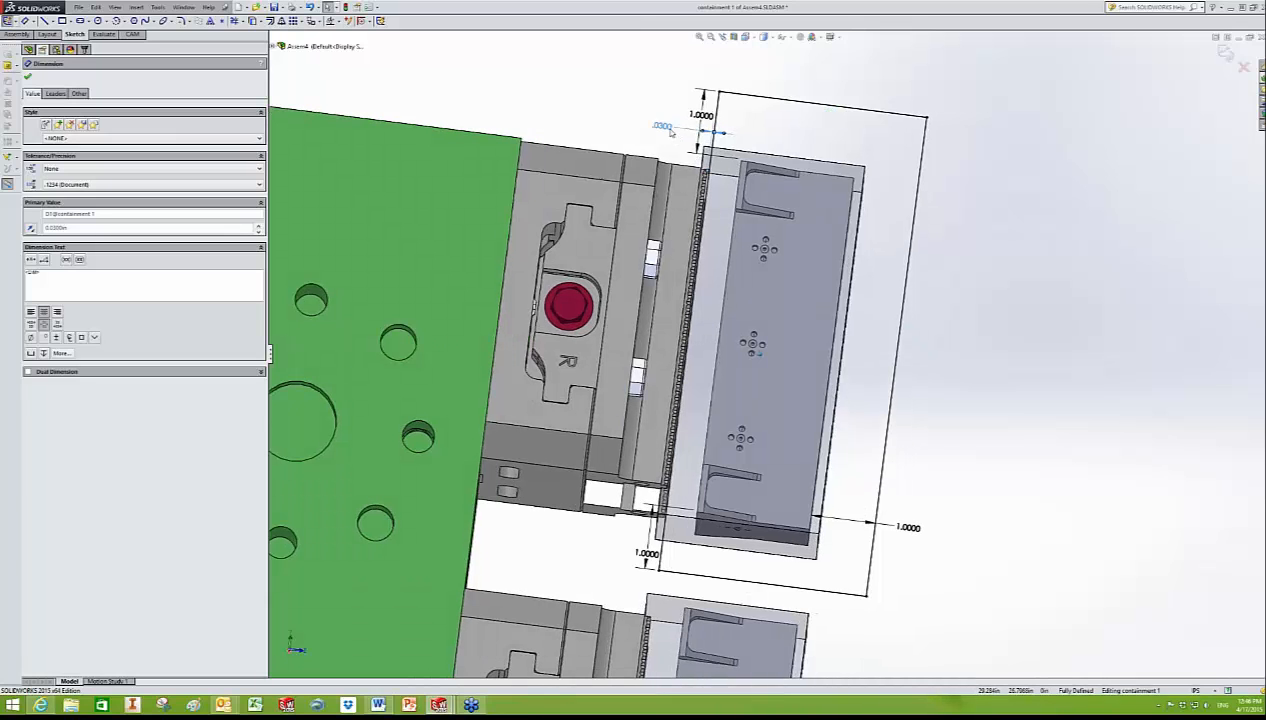
# Step: Examine the containment rectangle's offset edge against the serrated vise jaw and exit the sketch
pyautogui.scroll(-3, 688, 160)
pyautogui.scroll(-5, 661, 198)
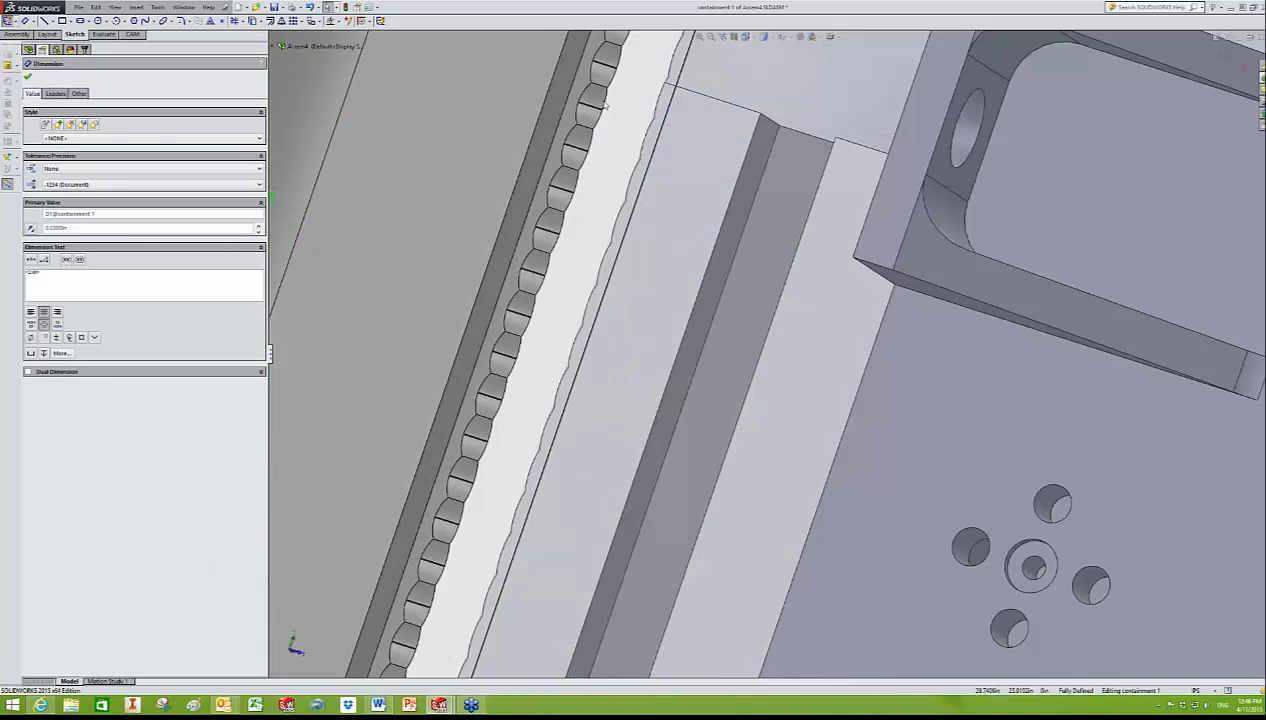
pyautogui.scroll(2, 613, 124)
pyautogui.click(679, 205)
pyautogui.scroll(6, 679, 209)
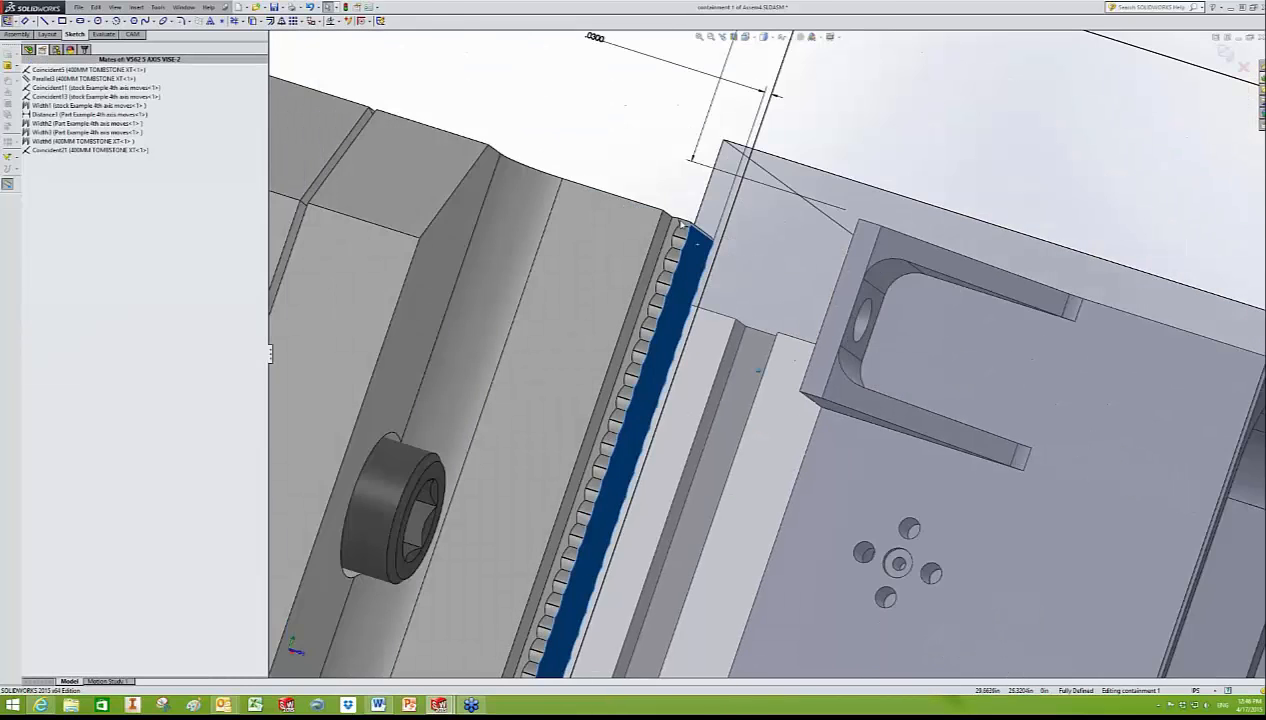
pyautogui.scroll(2, 1071, 110)
pyautogui.click(1009, 104)
pyautogui.click(1117, 49)
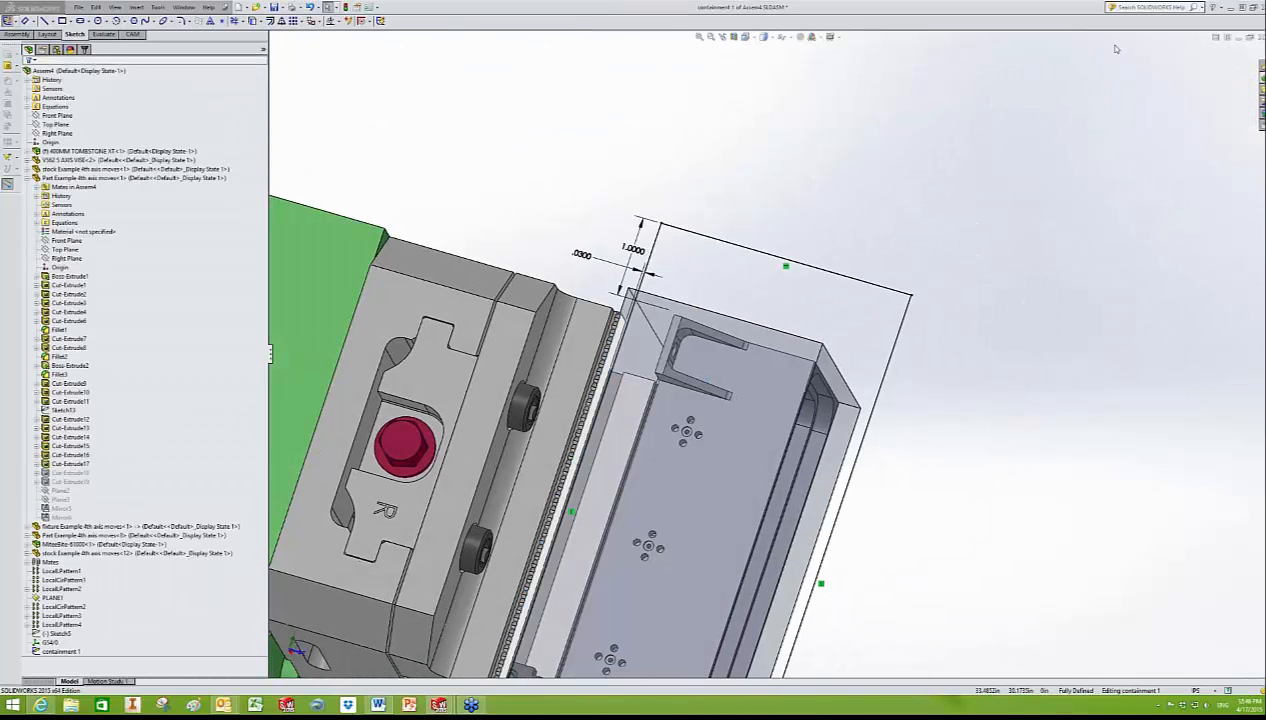
pyautogui.click(610, 189)
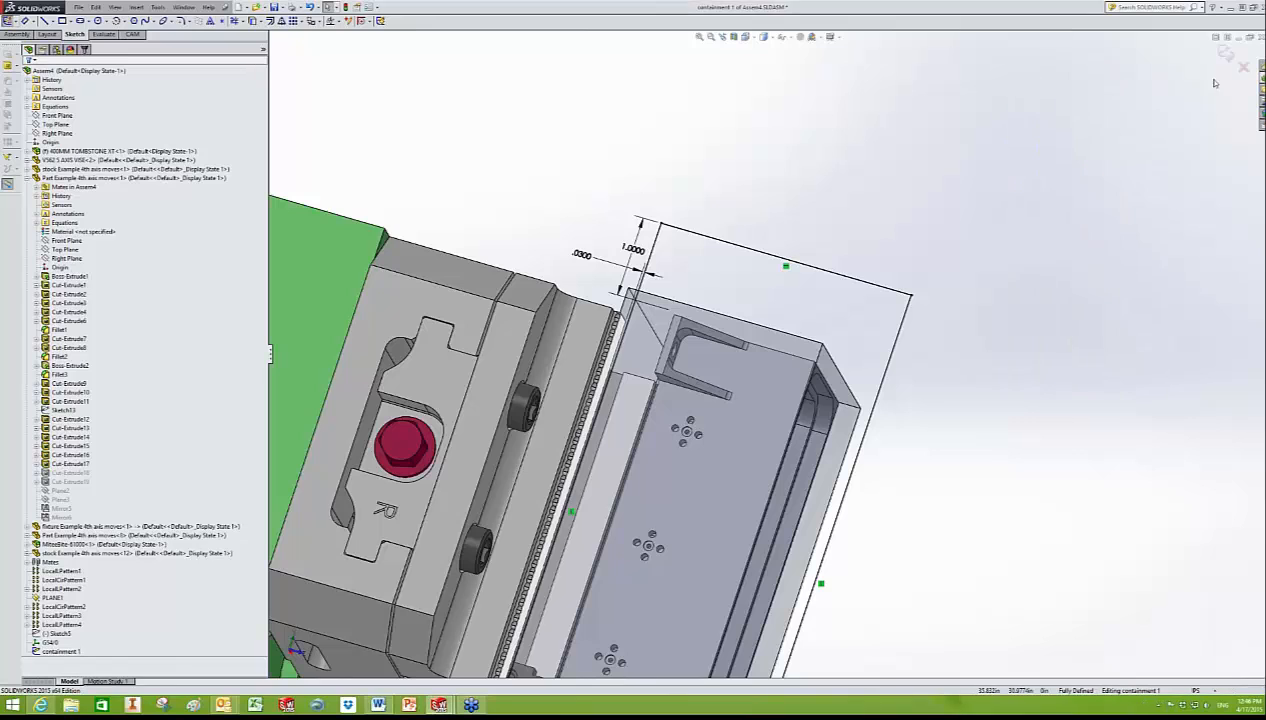
pyautogui.click(1226, 52)
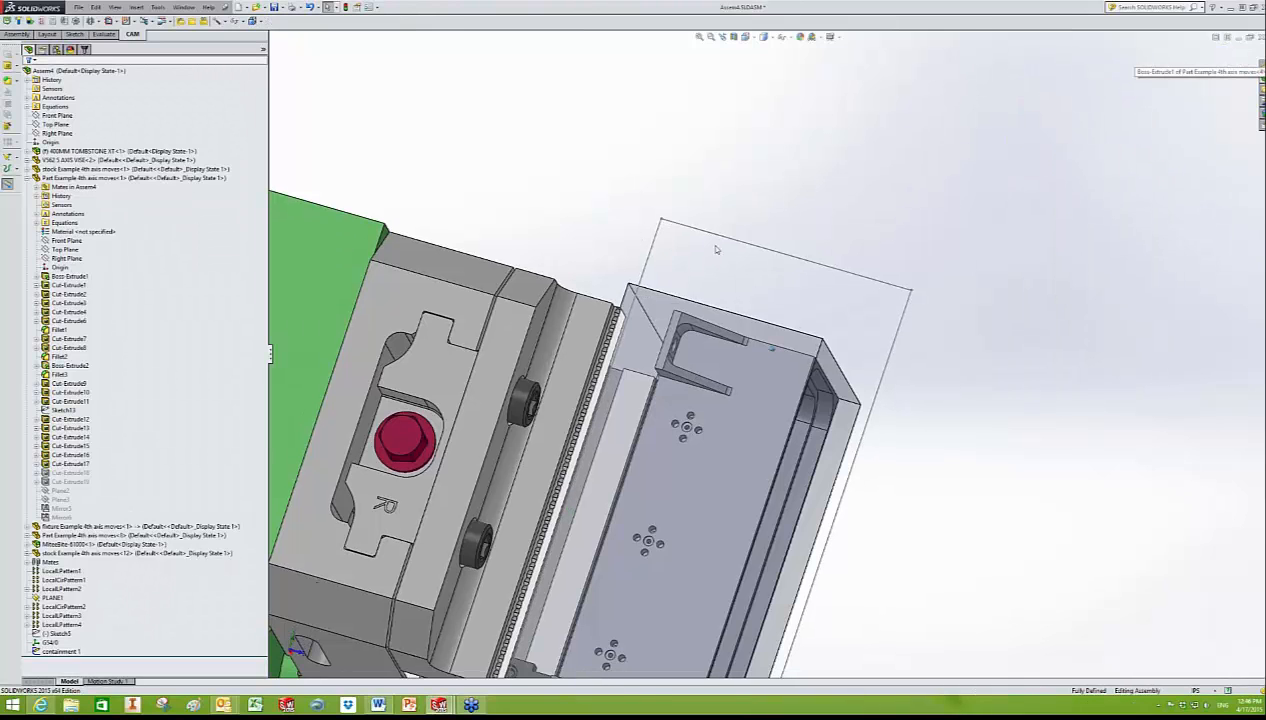
# Step: Open the Adaptive5 operation for editing and review its tool settings and machining boundary selection
pyautogui.click(84, 49)
pyautogui.rightClick(57, 103)
pyautogui.click(66, 112)
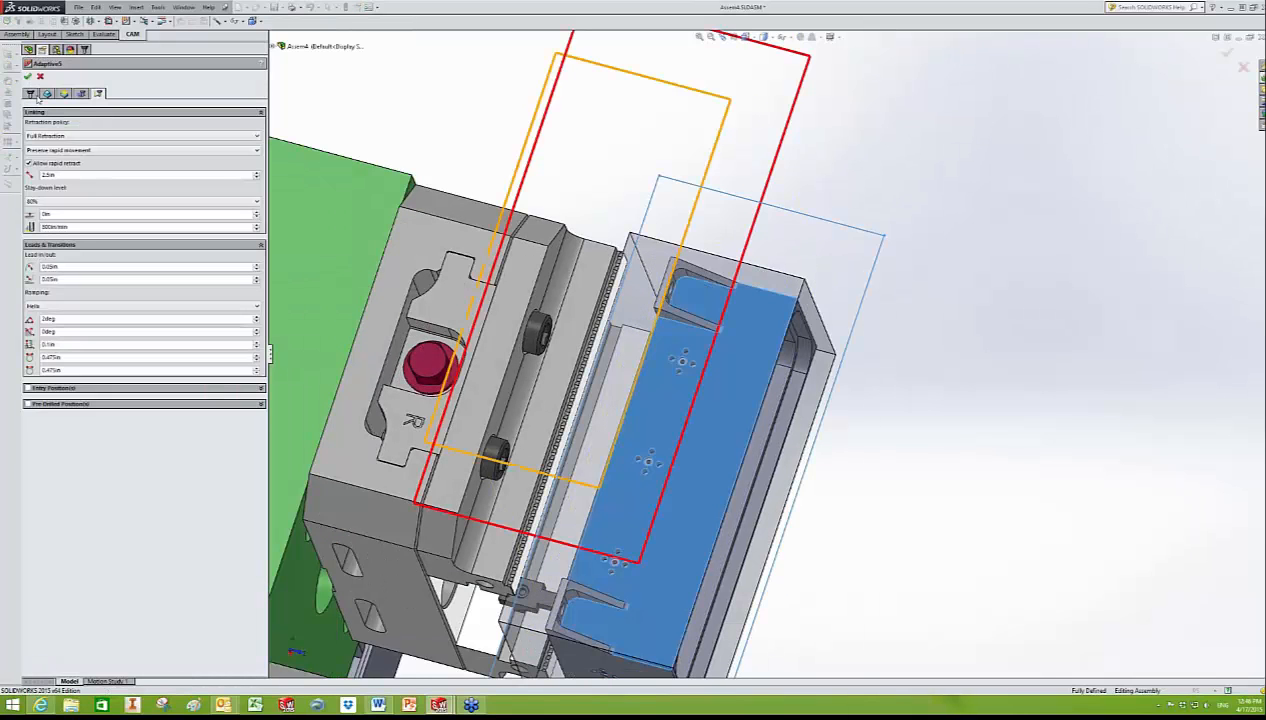
pyautogui.click(31, 94)
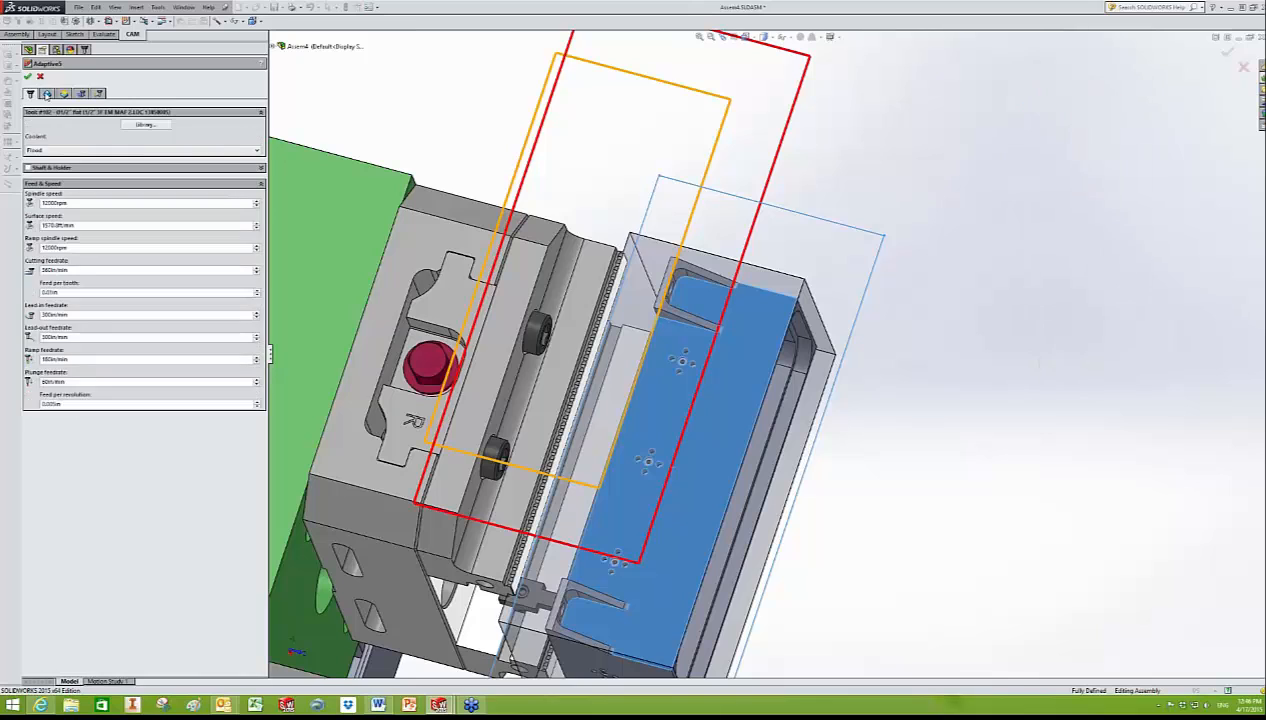
pyautogui.click(46, 94)
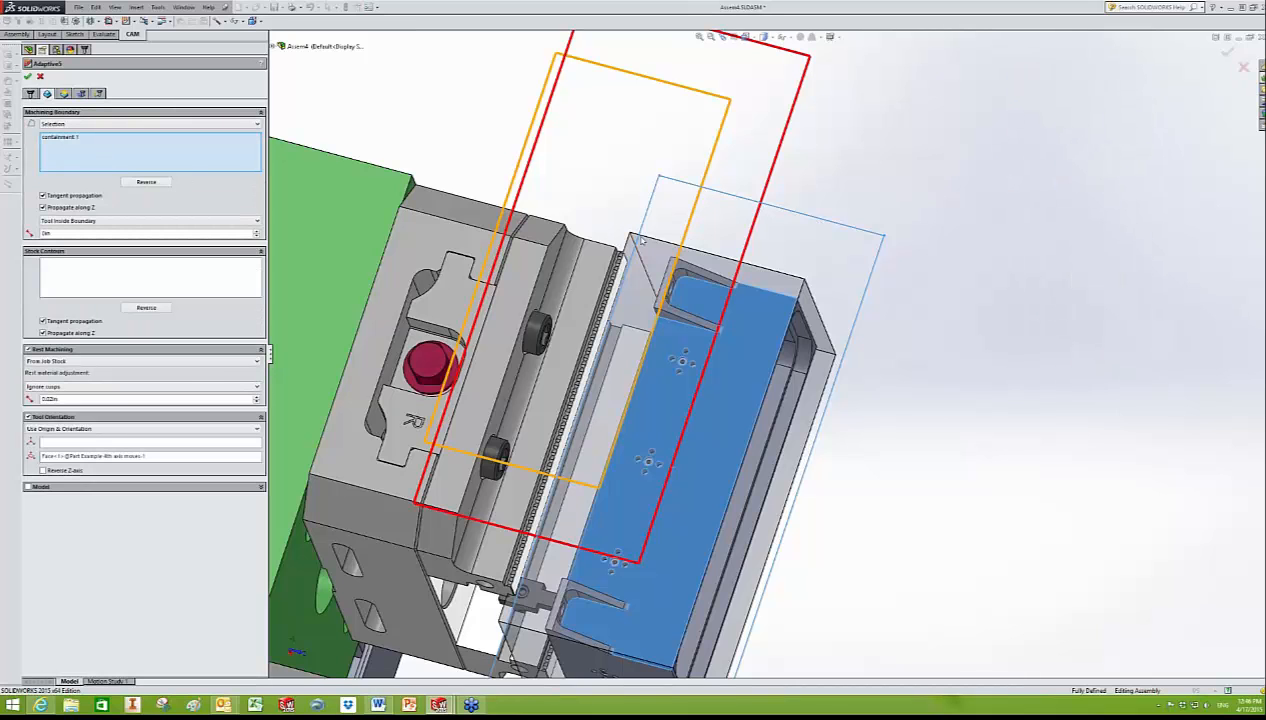
# Step: Examine the containment 1 boundary relative to the part and vise from several sides, and leave Adaptive5 without changes
pyautogui.scroll(1, 642, 240)
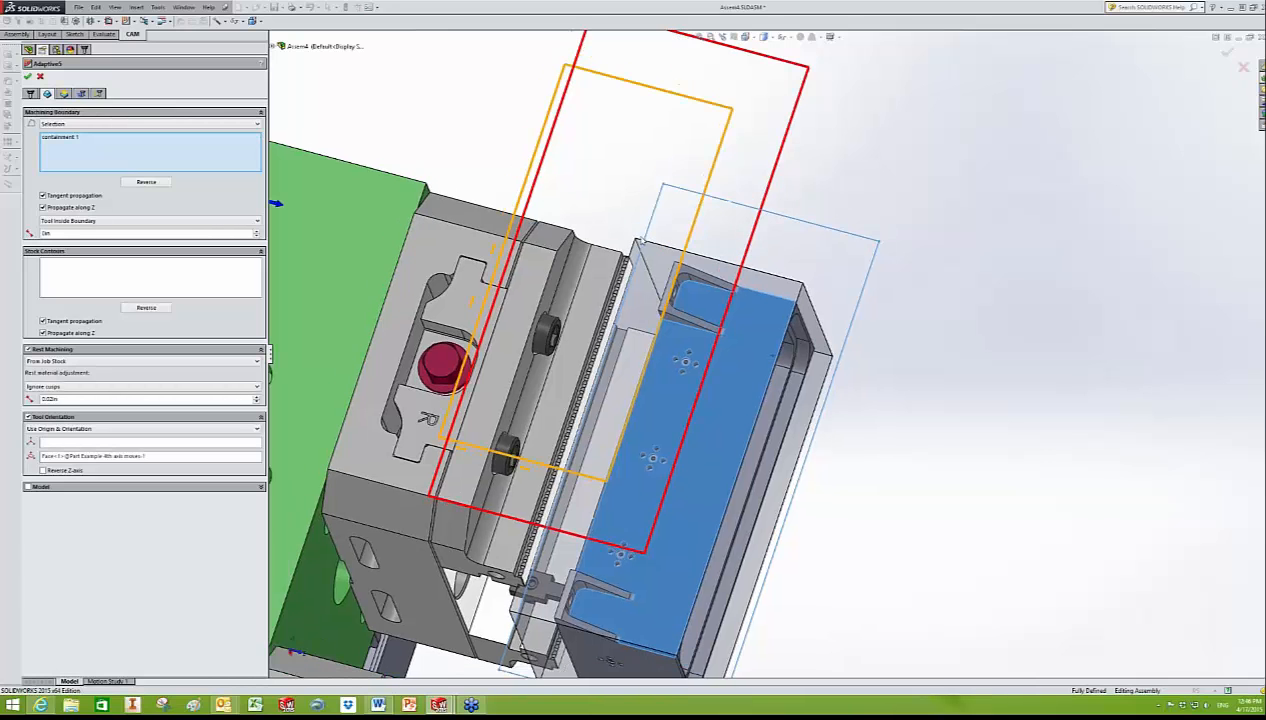
pyautogui.scroll(5, 675, 397)
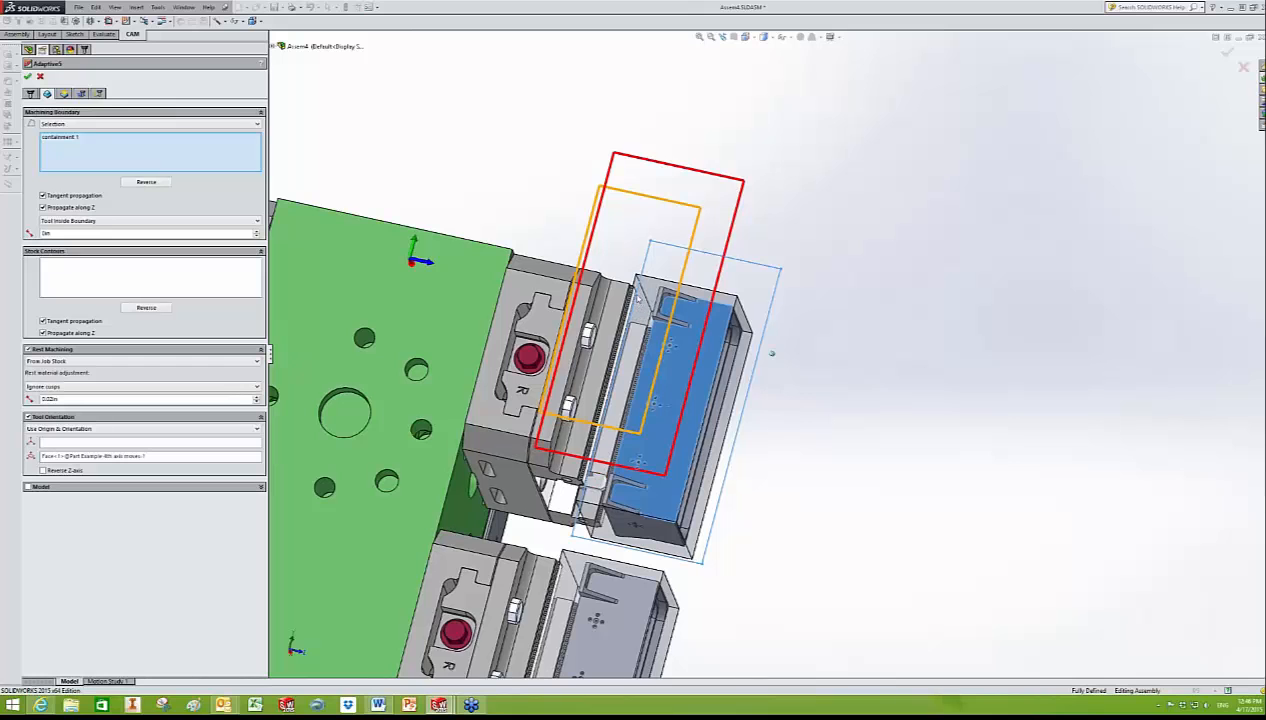
pyautogui.moveTo(771, 355); pyautogui.dragTo(614, 481, button='middle')
pyautogui.scroll(-5, 748, 394)
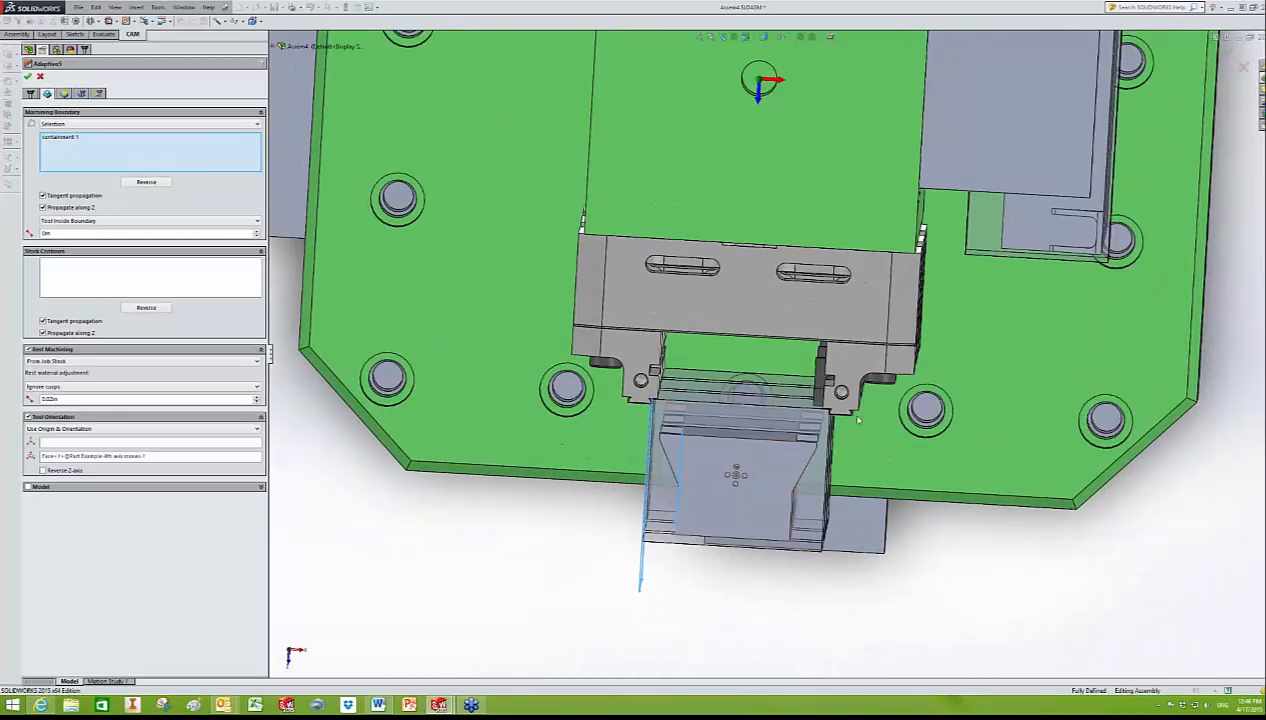
pyautogui.moveTo(614, 479); pyautogui.dragTo(560, 362, button='middle')
pyautogui.scroll(3, 580, 380)
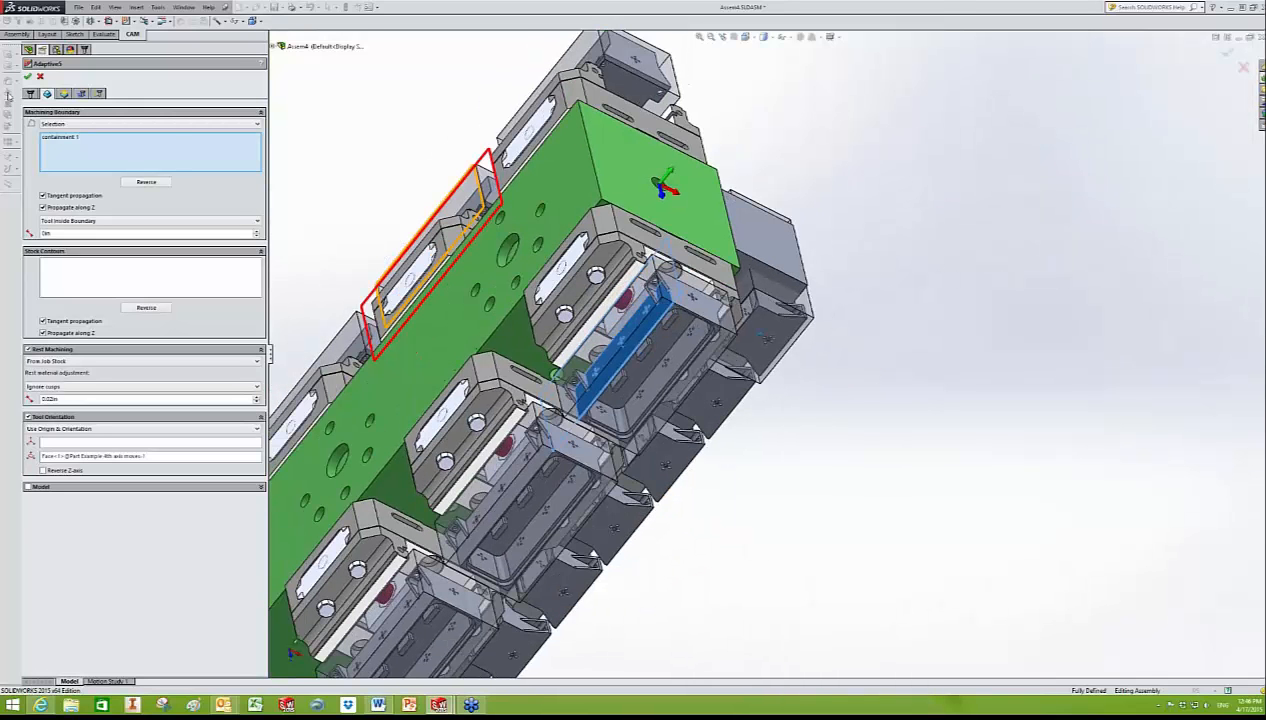
pyautogui.click(40, 77)
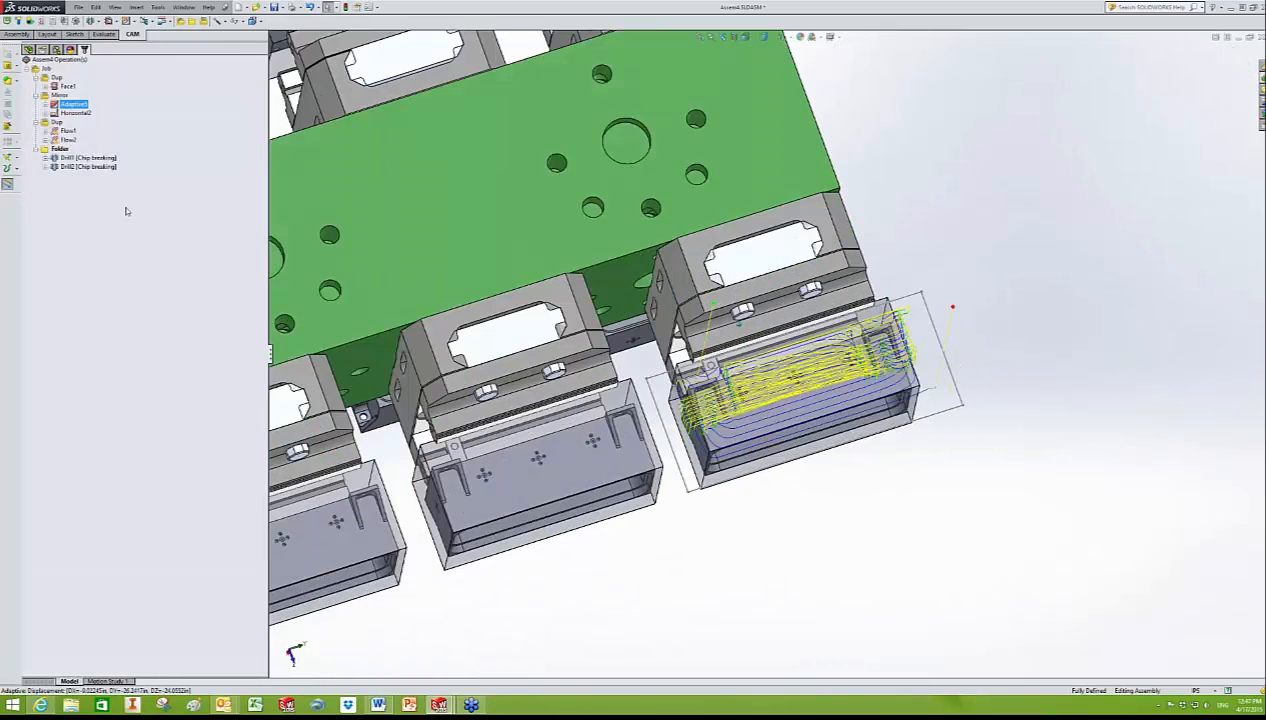
pyautogui.rightClick(58, 104)
pyautogui.click(82, 143)
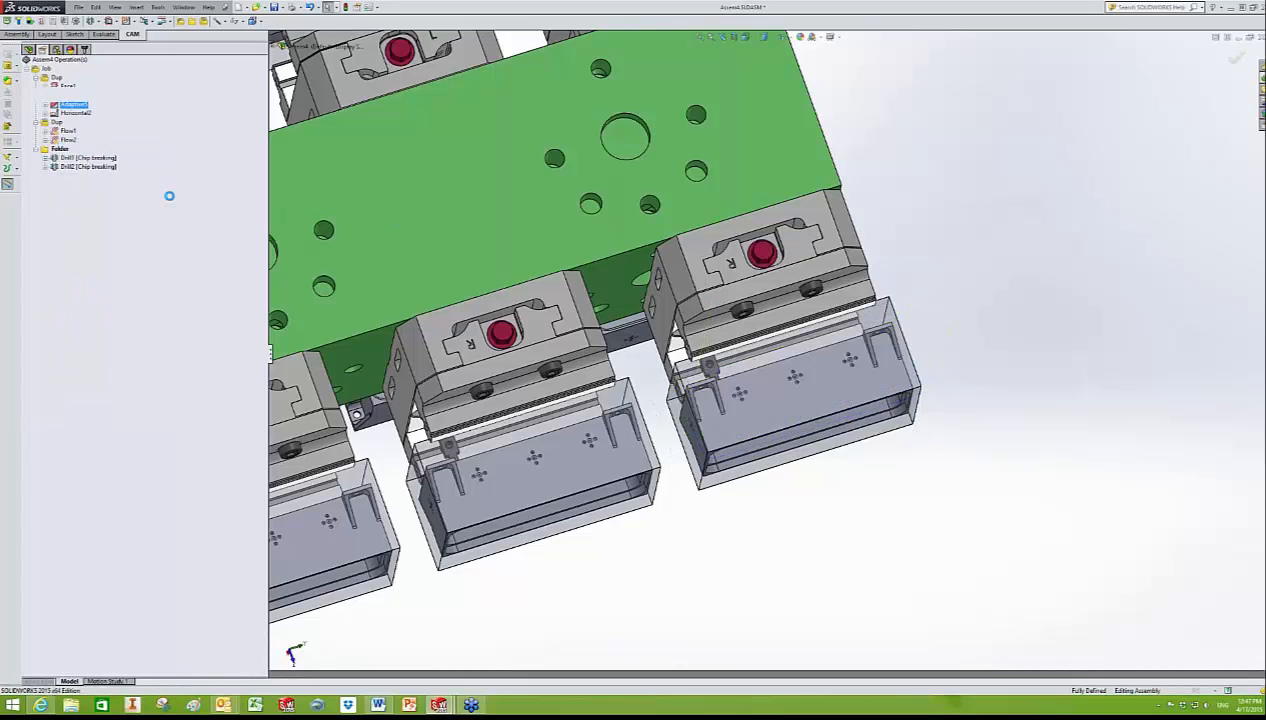
pyautogui.click(28, 77)
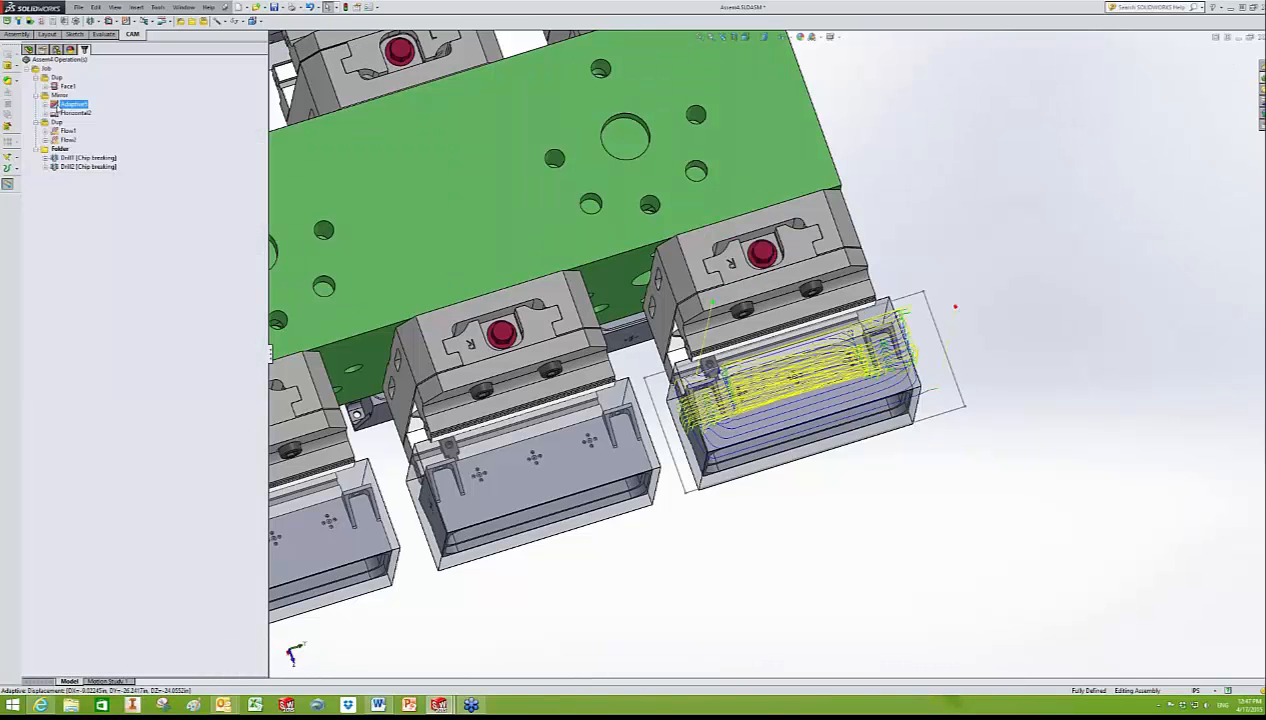
# Step: Simulate the Adaptive5 toolpath, inspect how the cutter and holder pass beside the vise jaw, and close the simulation
pyautogui.rightClick(58, 106)
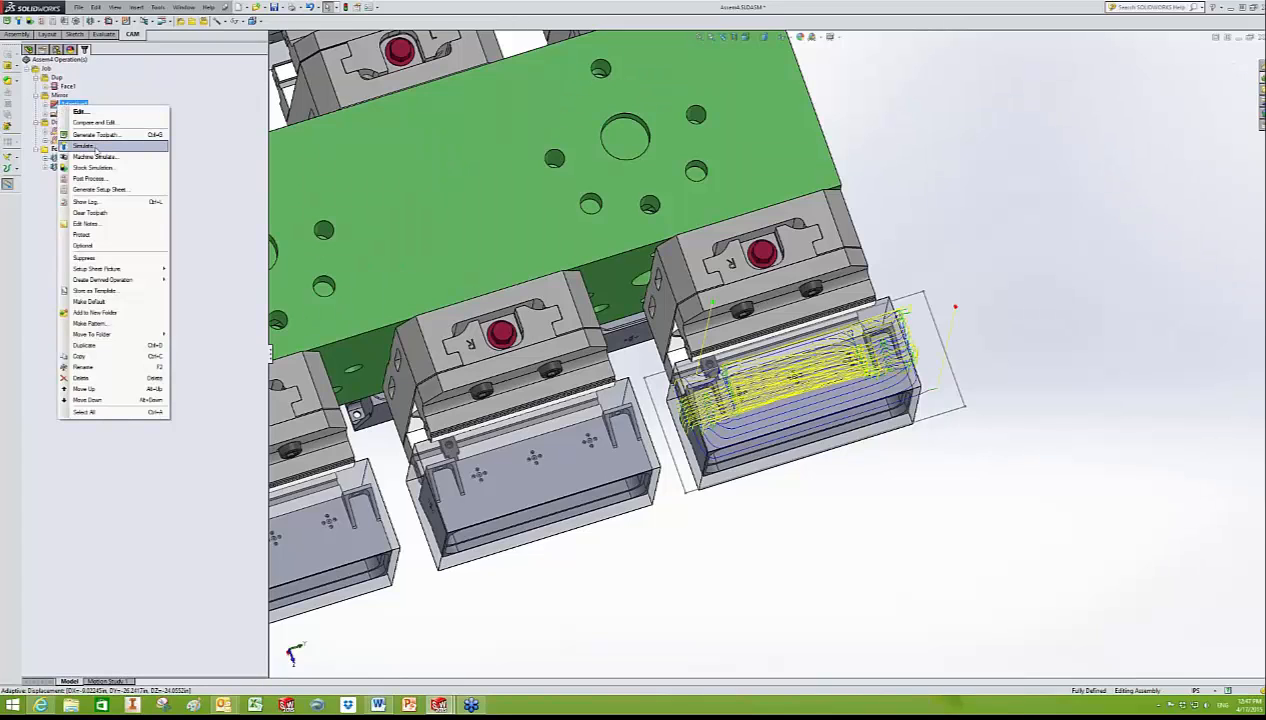
pyautogui.click(88, 146)
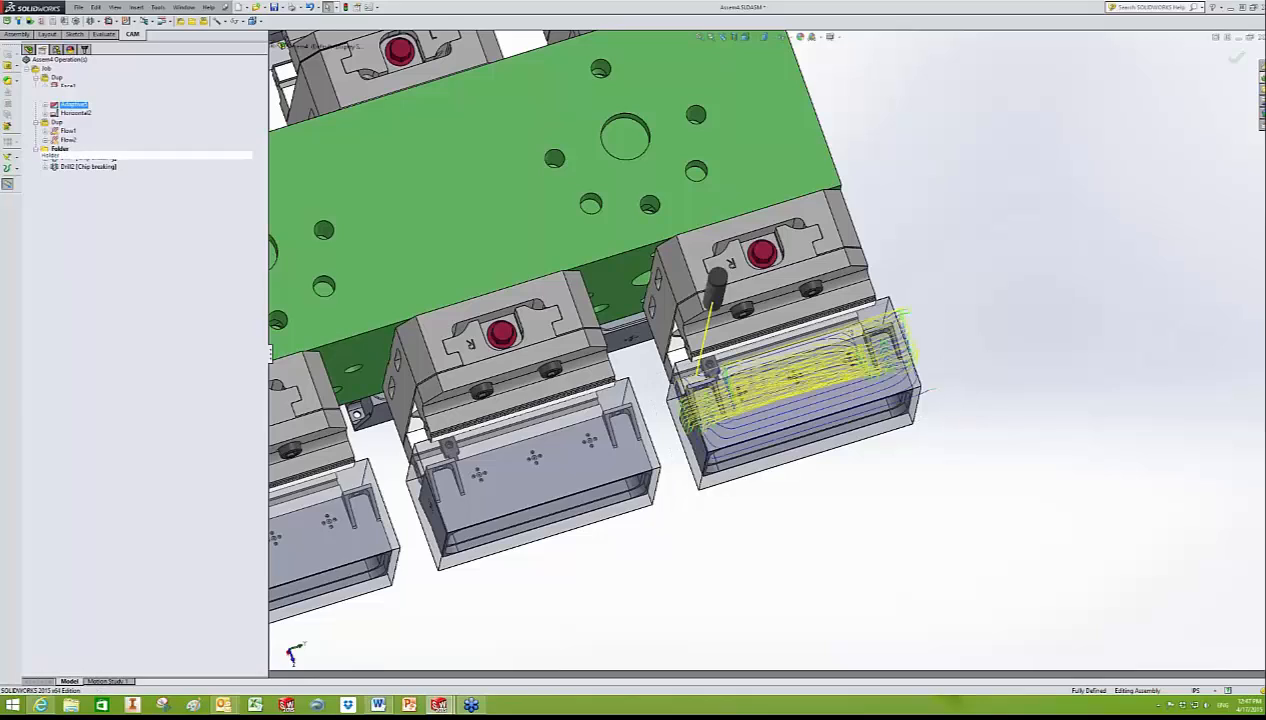
pyautogui.scroll(-2, 762, 395)
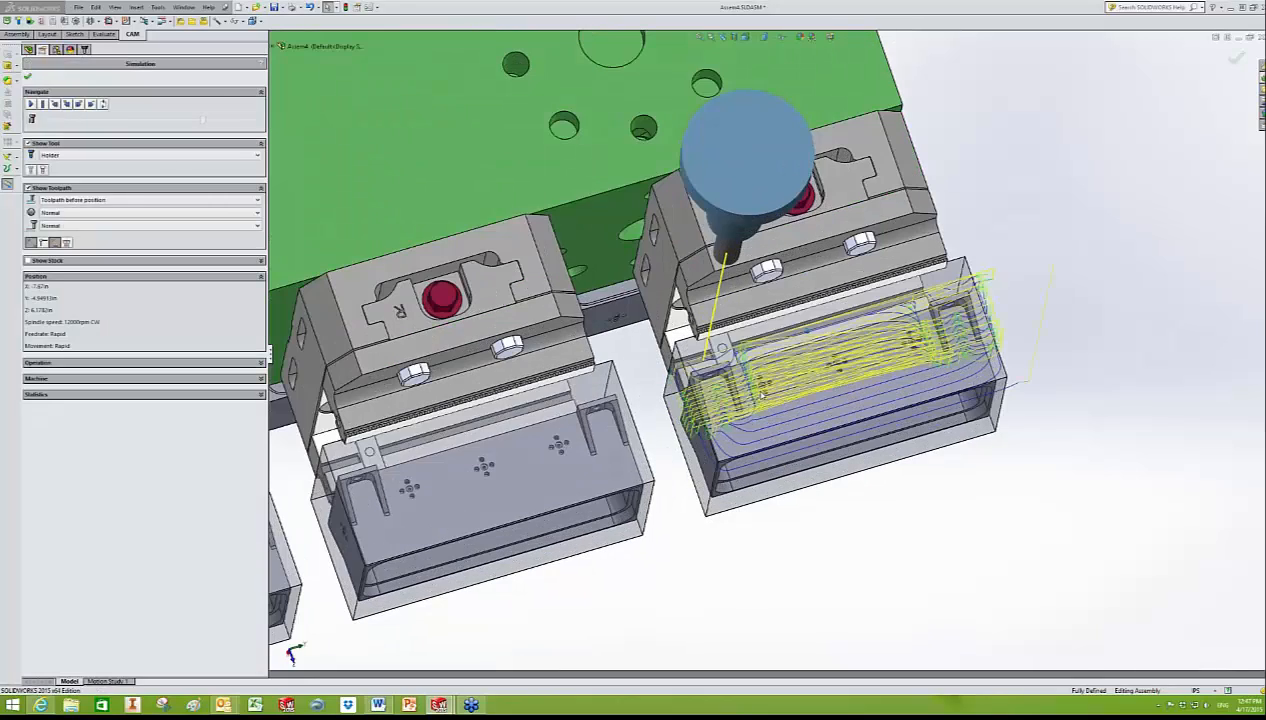
pyautogui.scroll(-8, 762, 395)
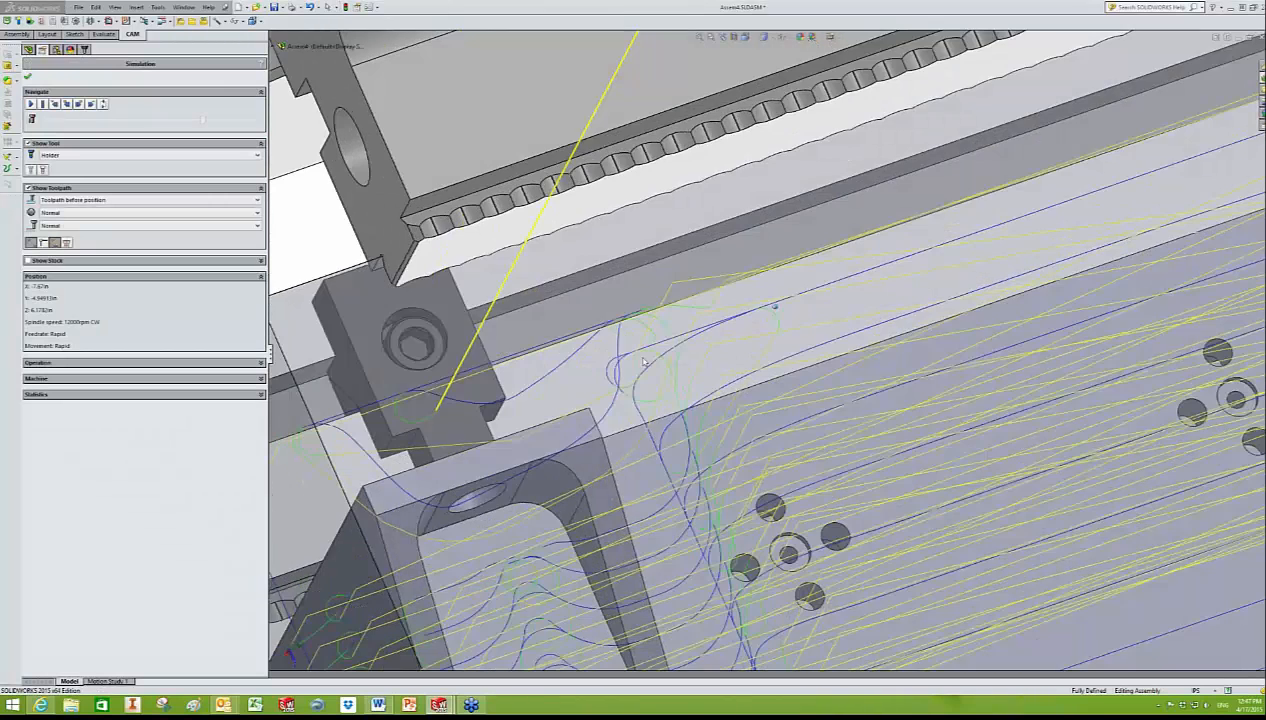
pyautogui.scroll(-2, 644, 362)
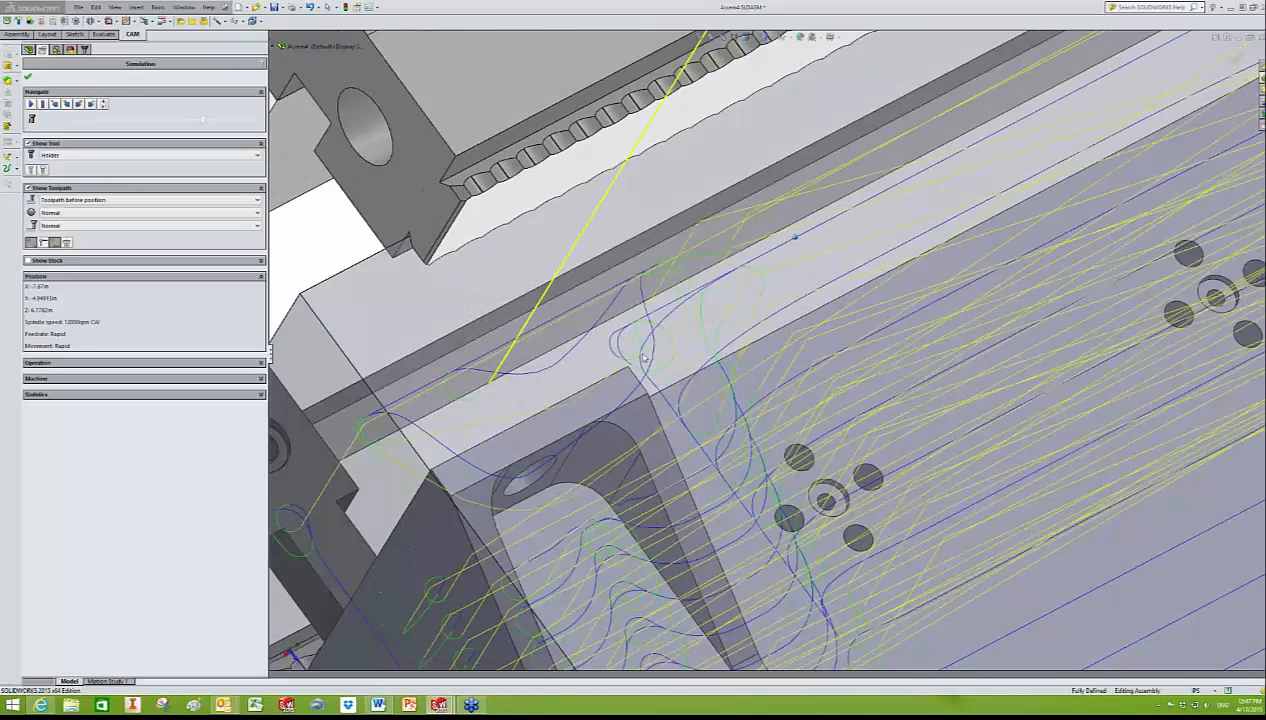
pyautogui.moveTo(644, 357); pyautogui.dragTo(638, 323, button='middle')
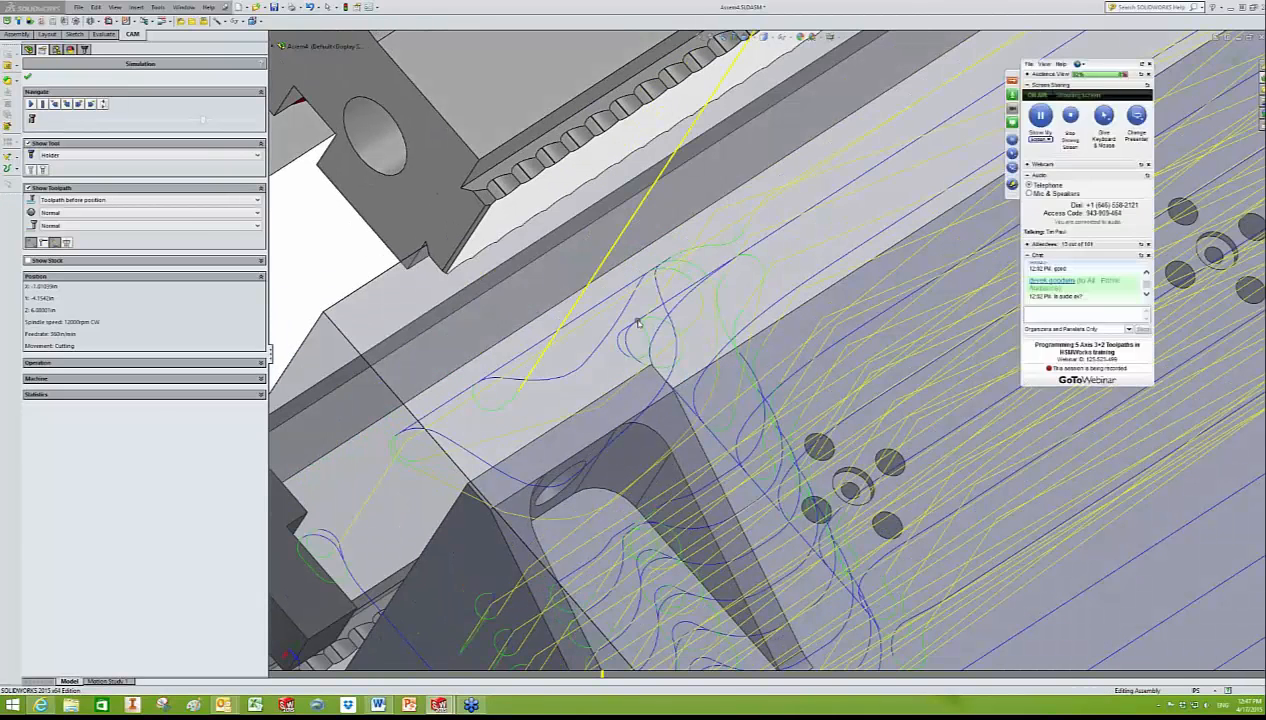
pyautogui.moveTo(644, 335); pyautogui.dragTo(552, 302, button='middle')
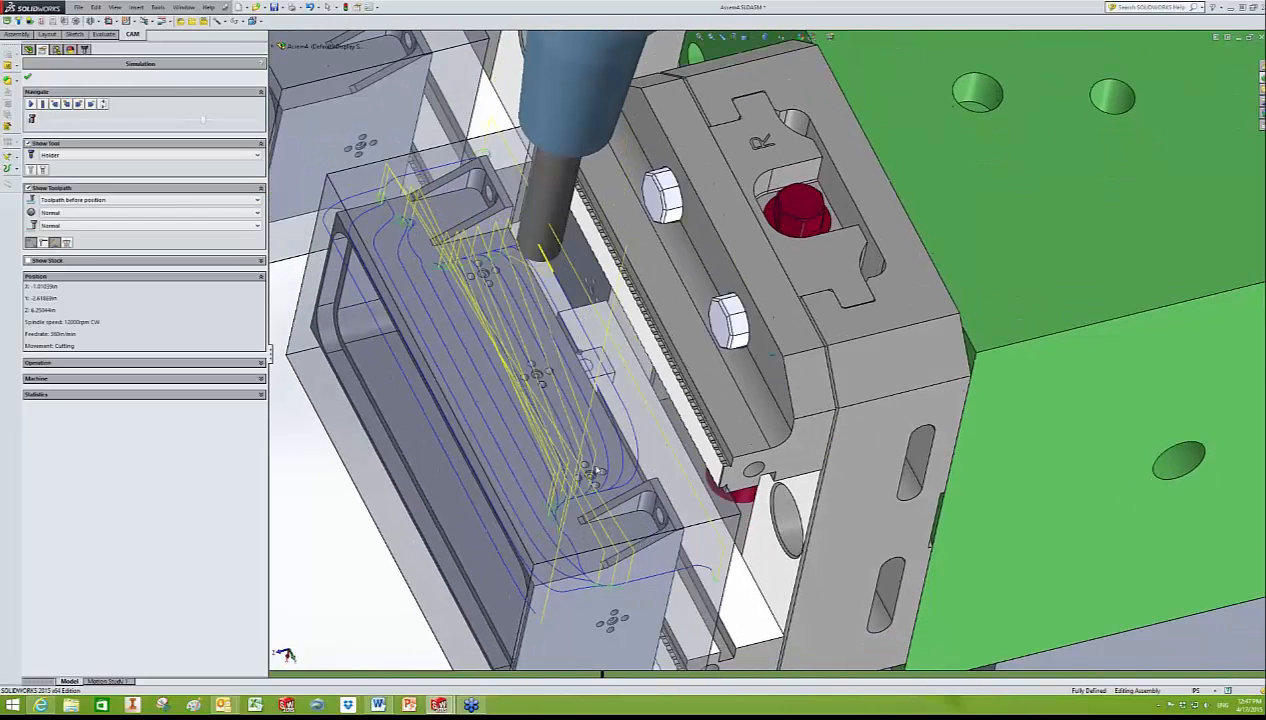
pyautogui.scroll(2, 580, 458)
pyautogui.click(27, 75)
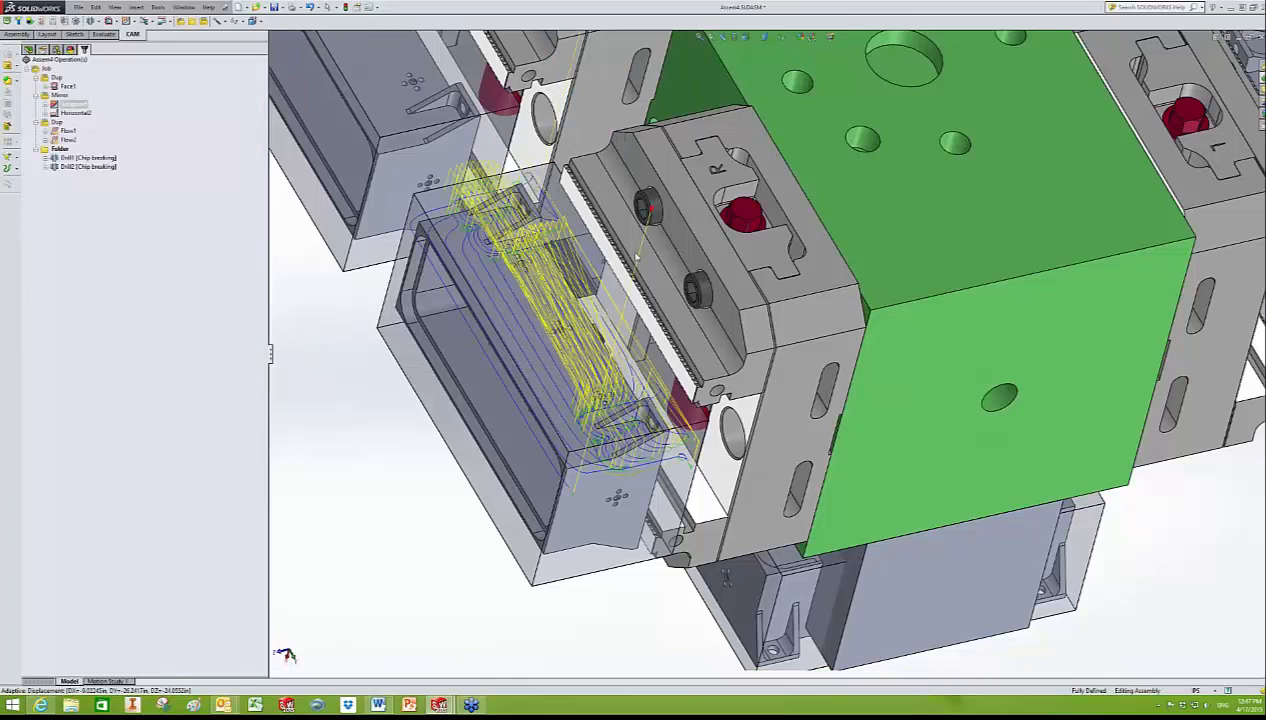
# Step: Display the Horizontal2 toolpath and examine its passes on the part and its place on the whole tombstone
pyautogui.moveTo(622, 264); pyautogui.dragTo(470, 345, button='middle')
pyautogui.press('Down')
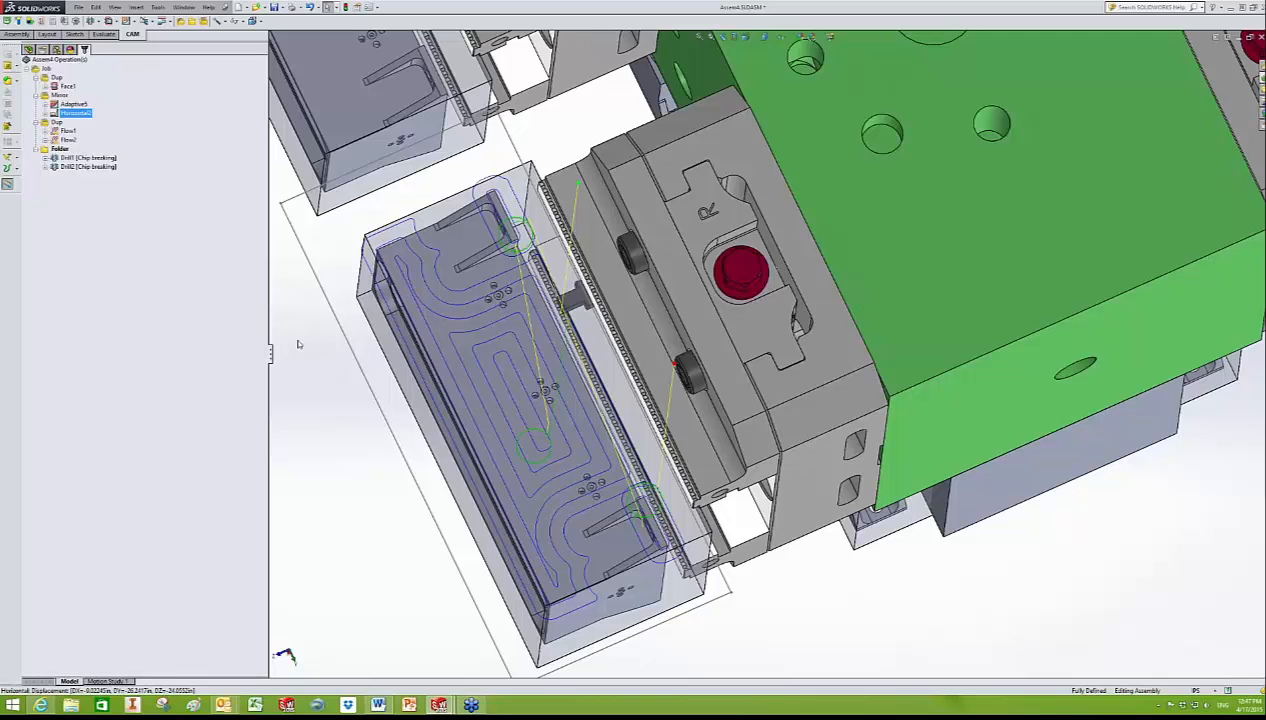
pyautogui.scroll(7, 740, 600)
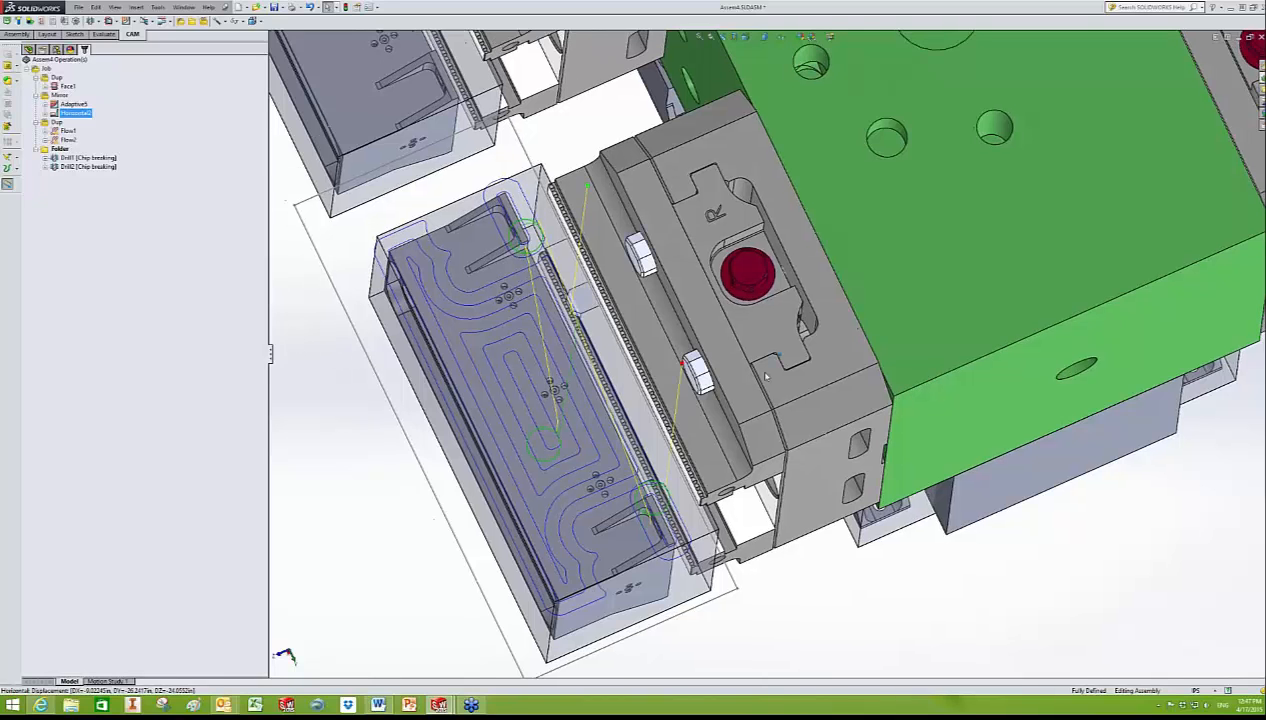
pyautogui.moveTo(690, 600); pyautogui.dragTo(519, 432, button='middle')
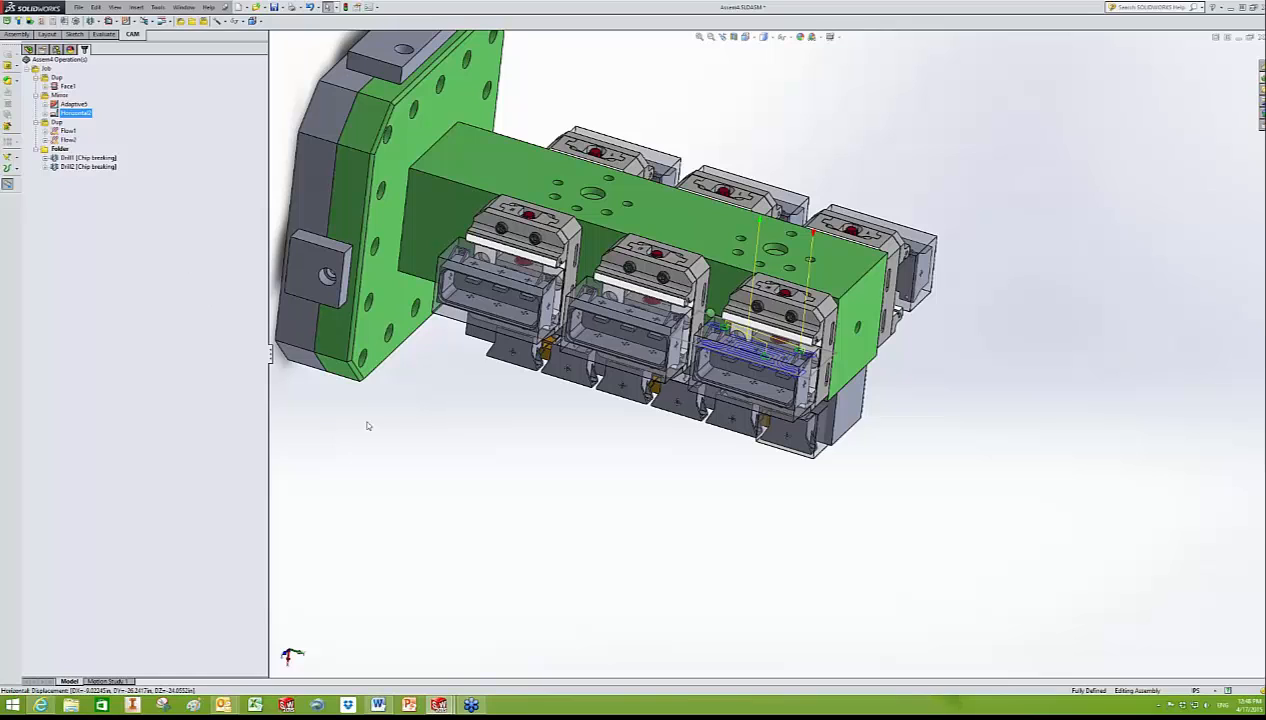
# Step: Display the Flow1 toolpath on the angled ribs and open the operation for editing
pyautogui.click(66, 131)
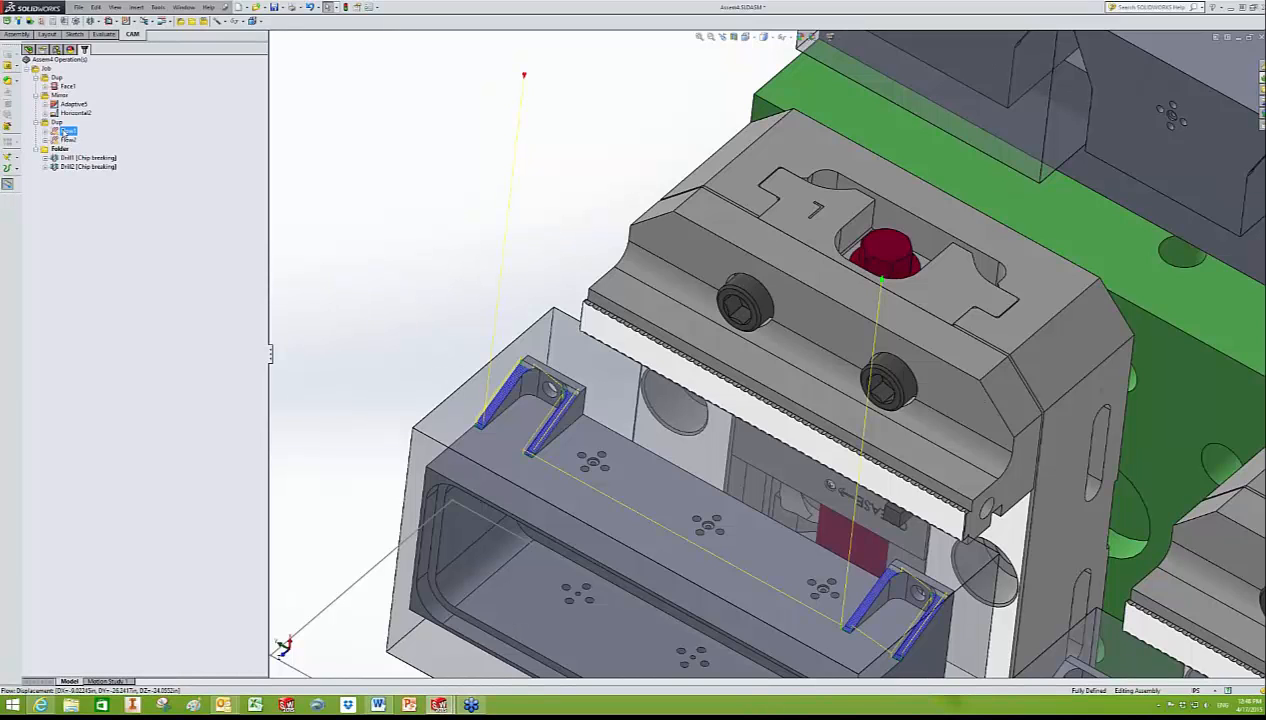
pyautogui.rightClick(63, 134)
pyautogui.click(73, 135)
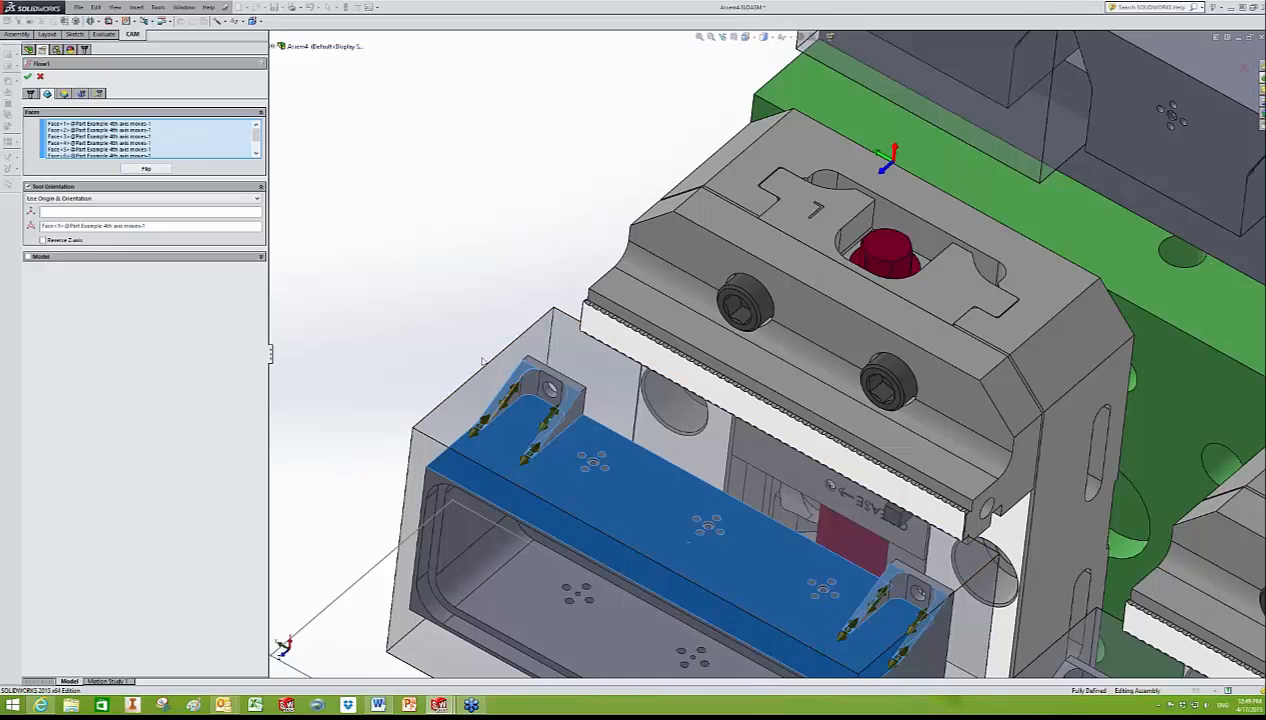
# Step: Clear all the rib faces from Flow1's face selection
pyautogui.scroll(3, 519, 373)
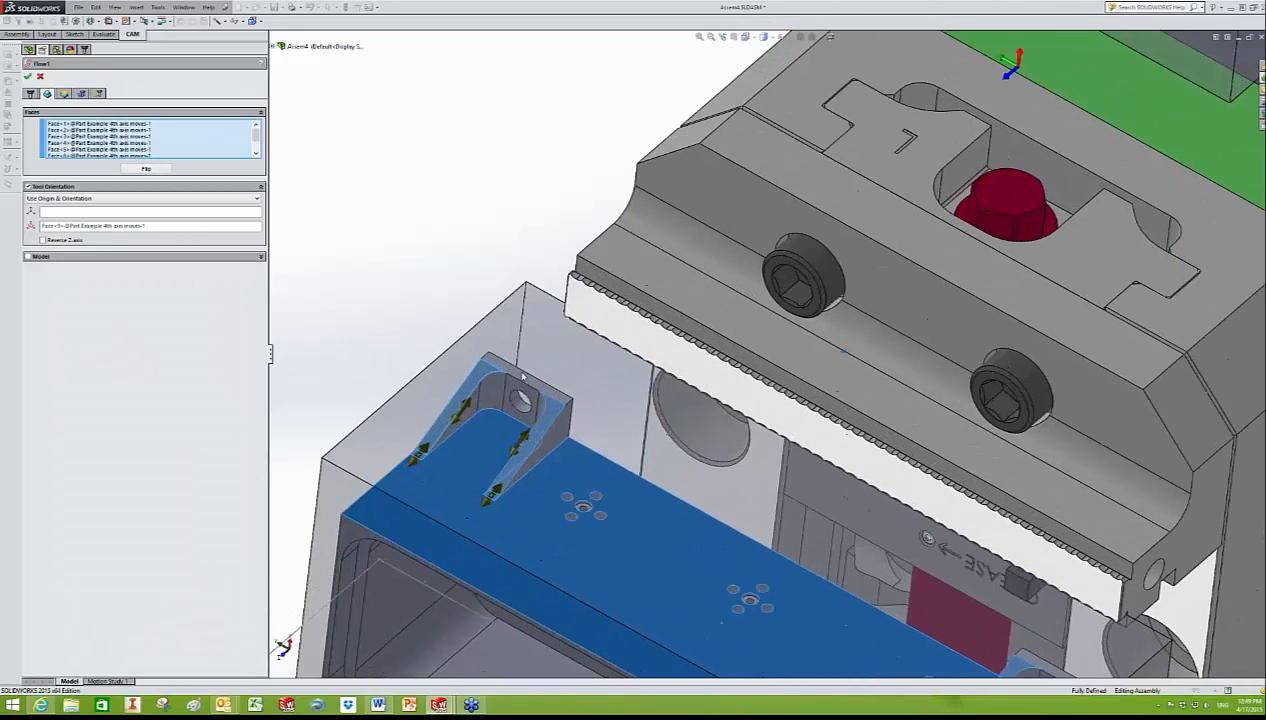
pyautogui.scroll(2, 497, 384)
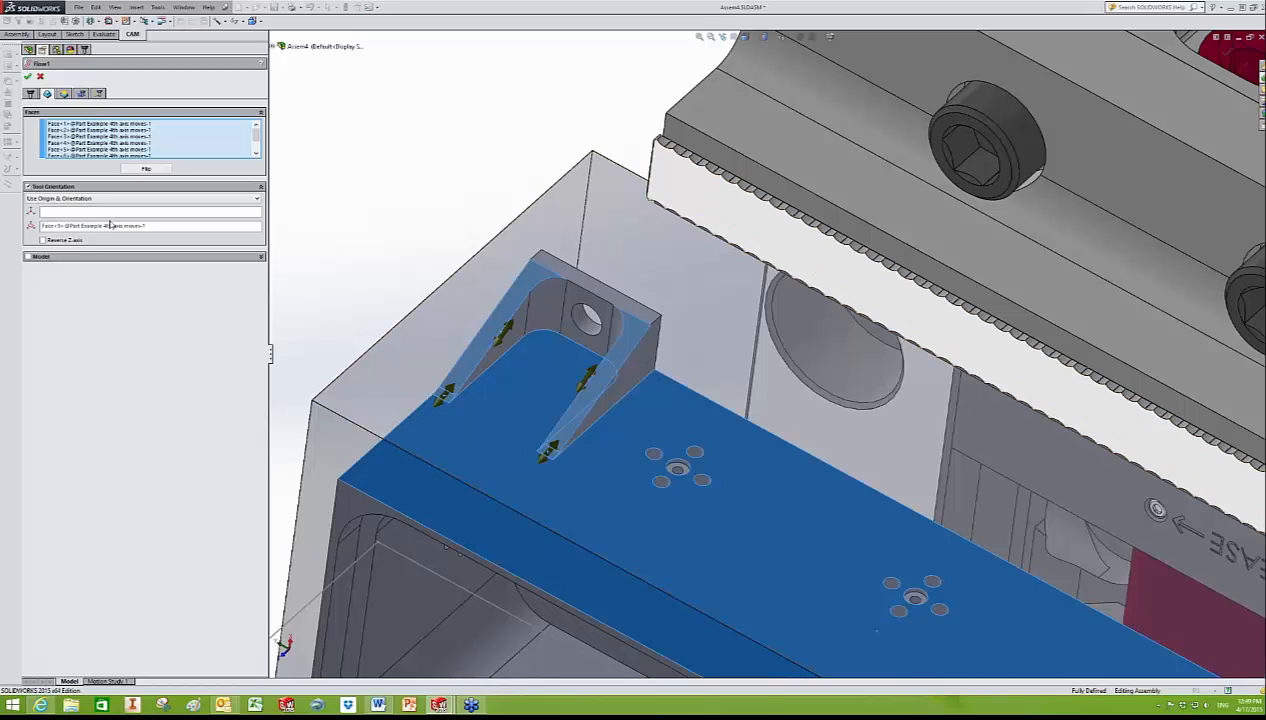
pyautogui.rightClick(190, 130)
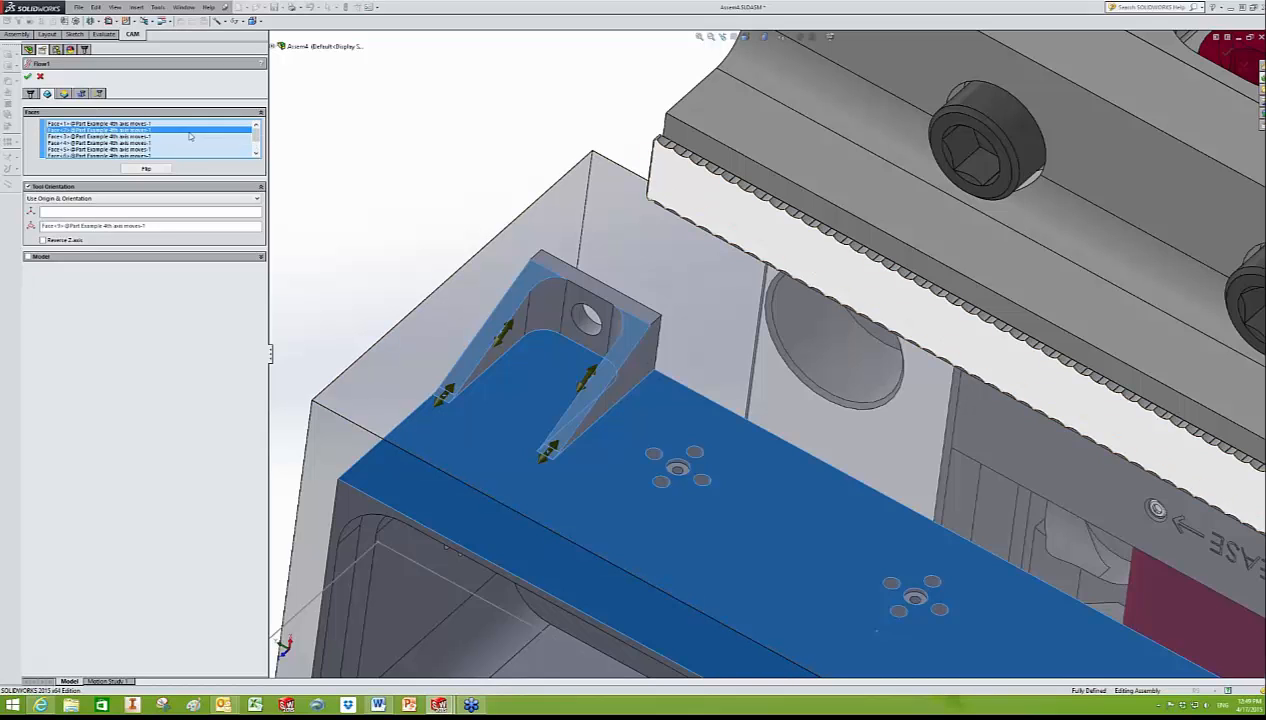
pyautogui.click(210, 139)
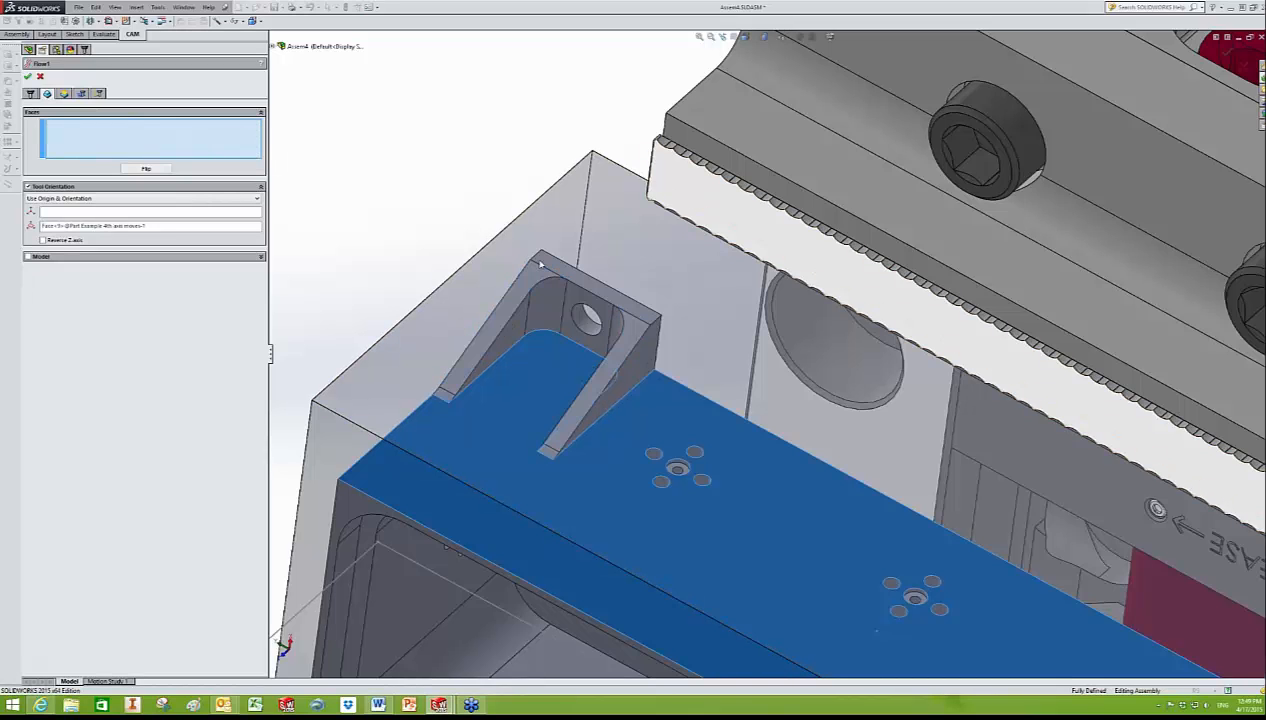
# Step: Add the small foot face and the sloped face of the corner bracket's outer rib to Flow1's face selection
pyautogui.moveTo(540, 264); pyautogui.dragTo(518, 249, button='middle')
pyautogui.scroll(2, 543, 264)
pyautogui.scroll(-1, 436, 211)
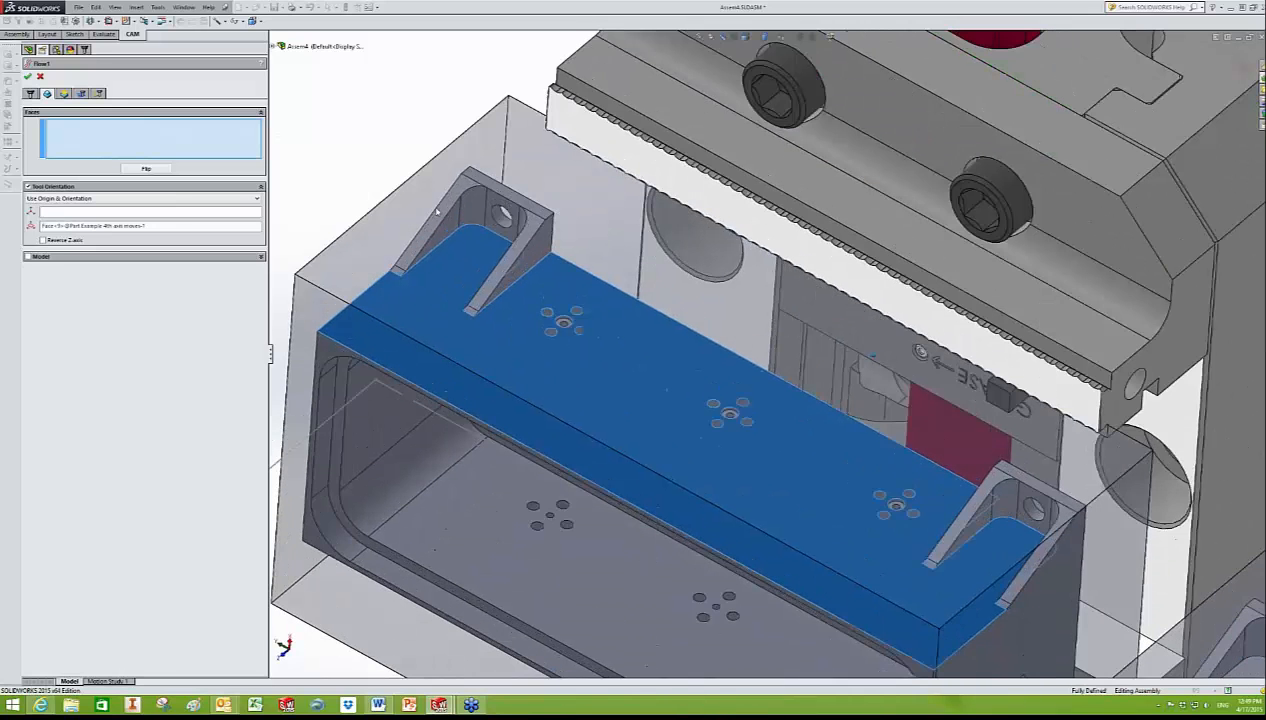
pyautogui.scroll(-1, 436, 211)
pyautogui.click(403, 277)
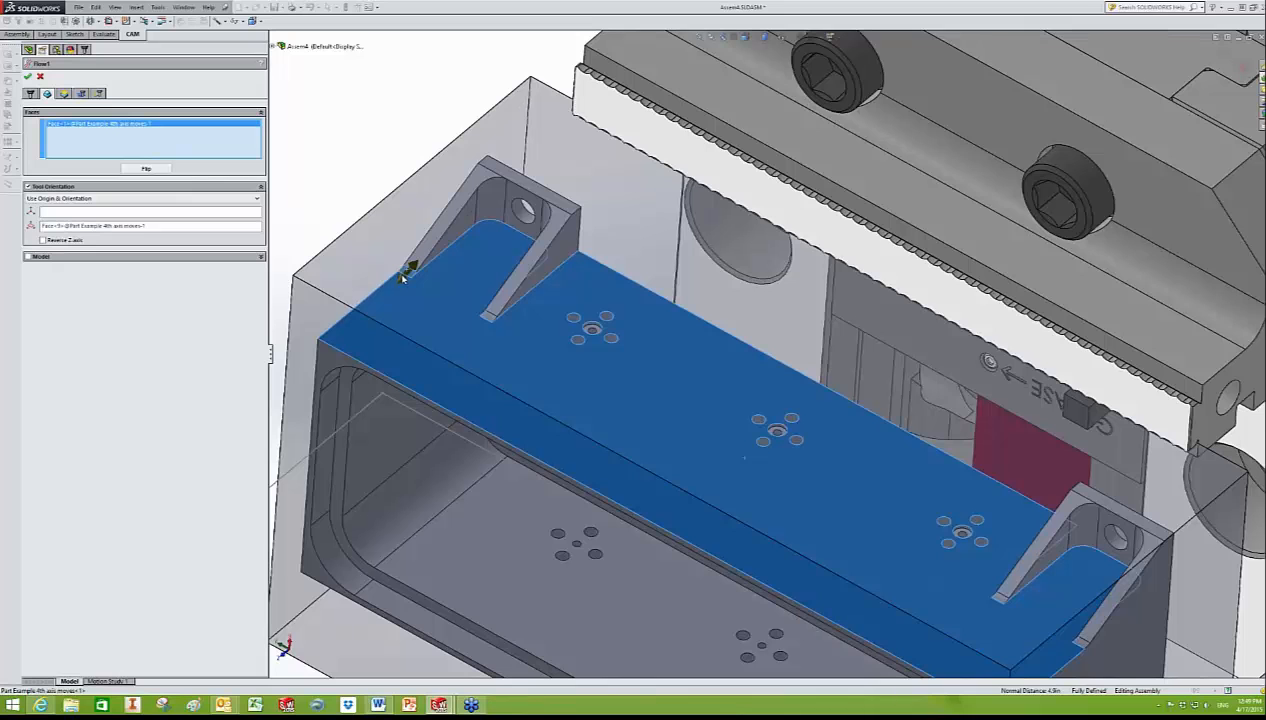
pyautogui.scroll(-5, 401, 277)
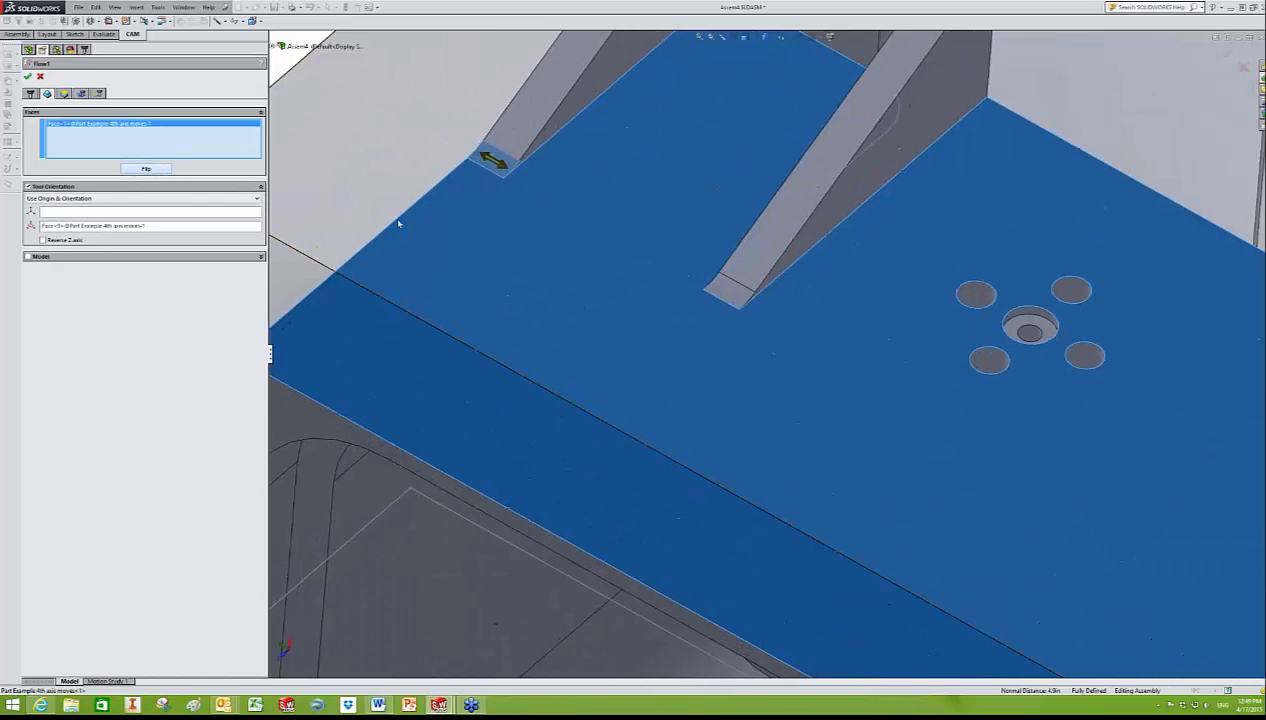
pyautogui.scroll(3, 398, 224)
pyautogui.click(522, 229)
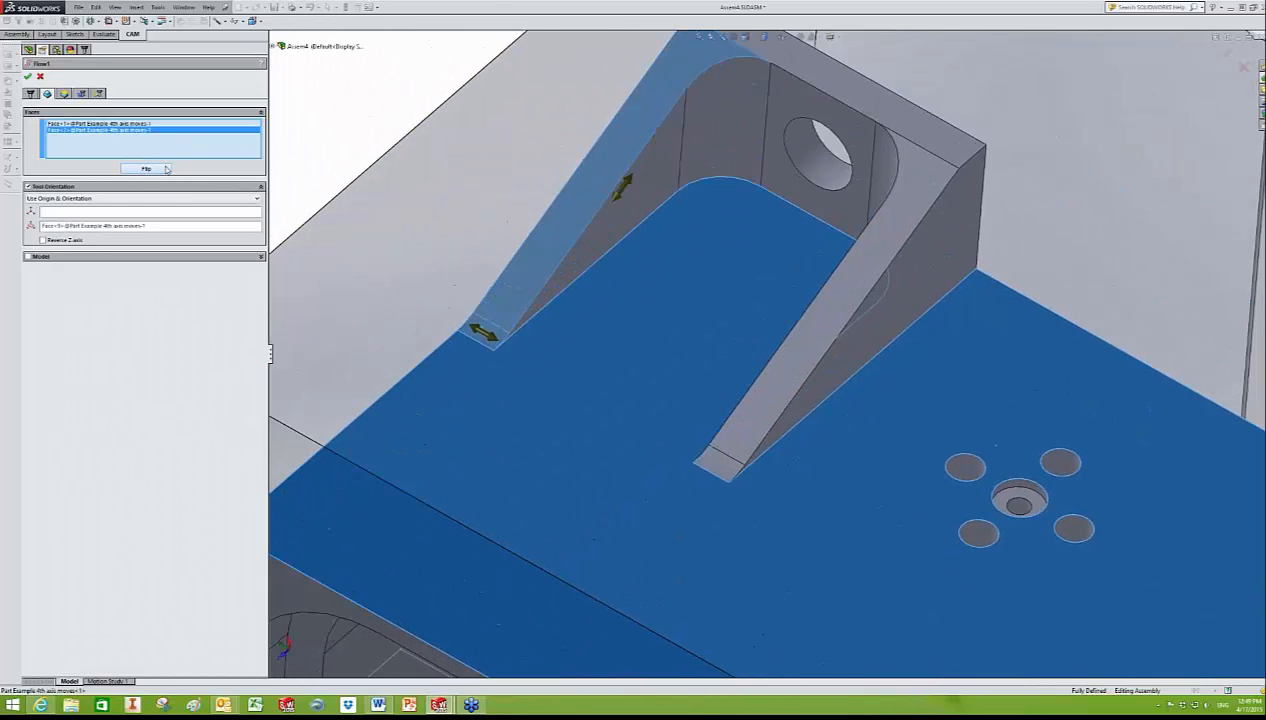
# Step: Add the second rib's sloped and foot faces to Flow1, flip their flow directions to run across the rib, and regenerate the toolpath
pyautogui.click(842, 243)
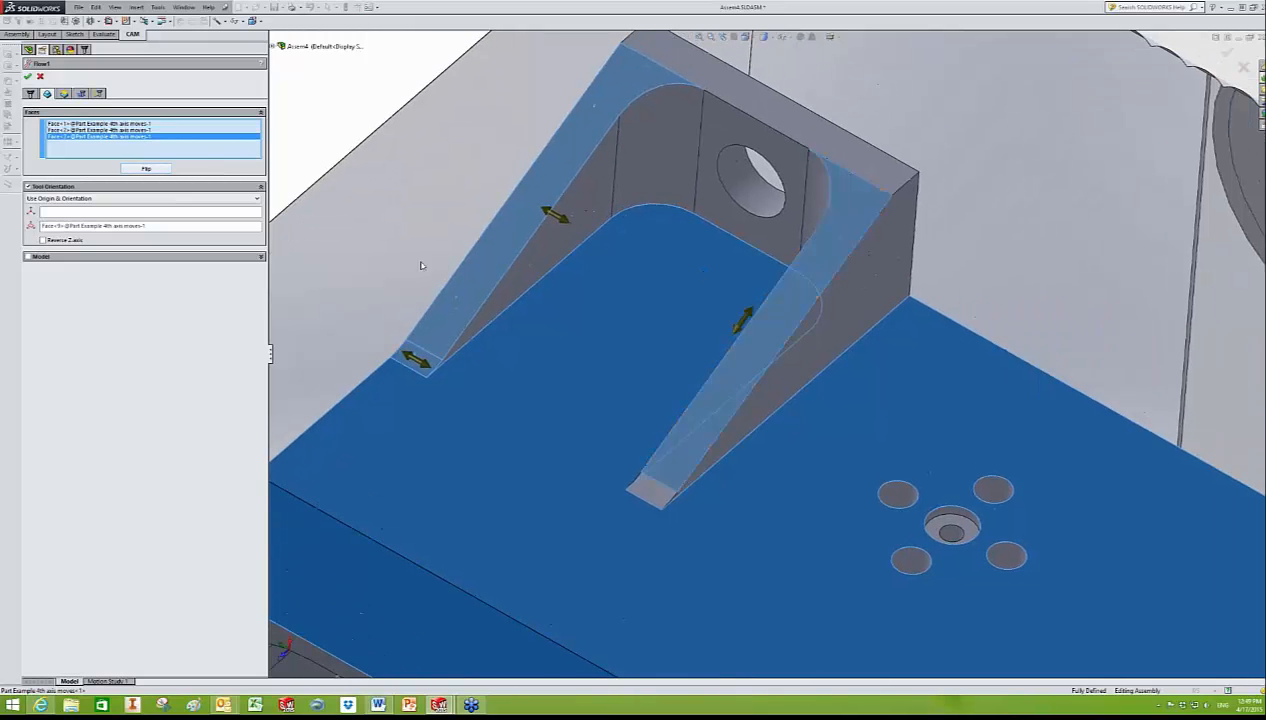
pyautogui.click(164, 171)
pyautogui.click(648, 488)
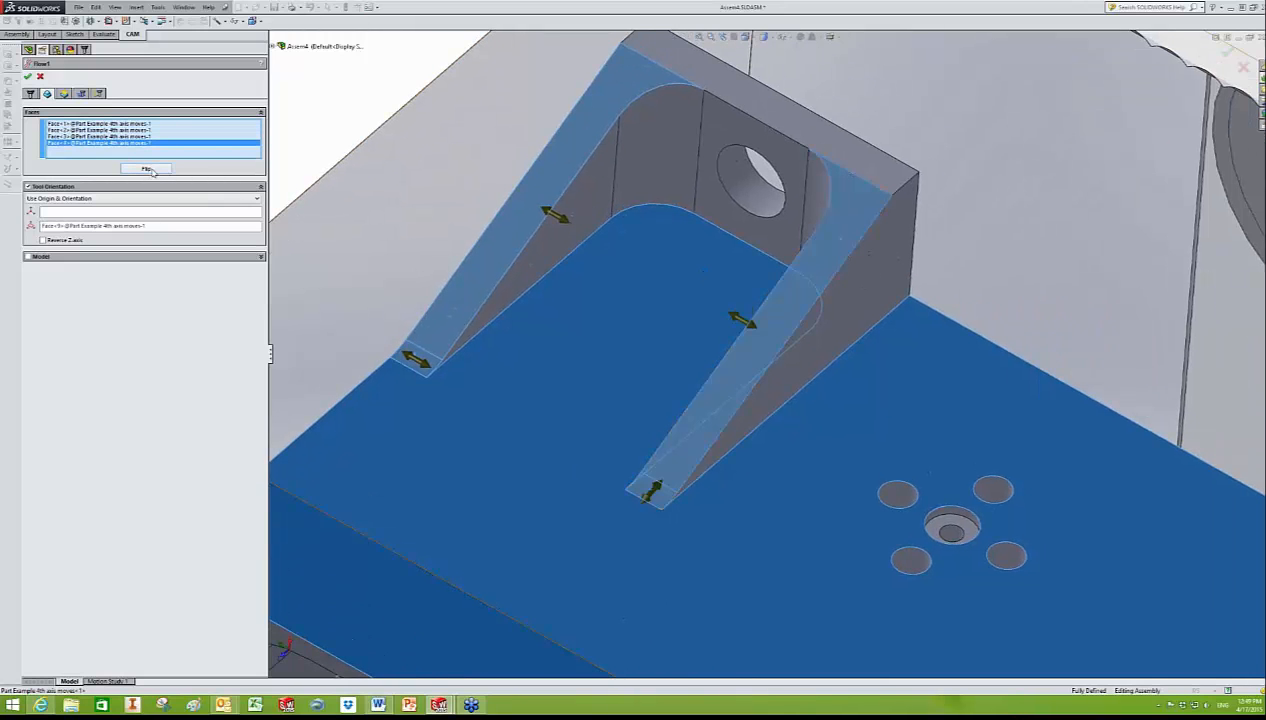
pyautogui.click(153, 170)
pyautogui.click(28, 77)
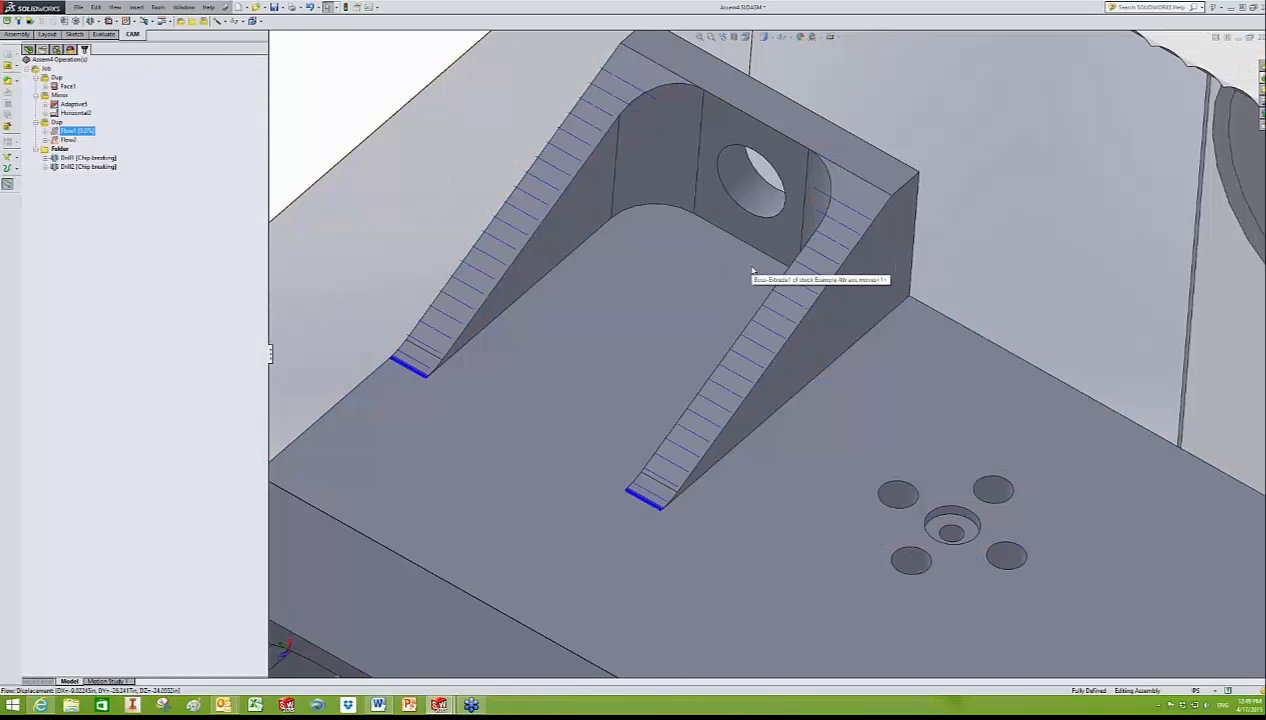
# Step: Set Flow1's number of passes to 40 and regenerate its toolpath
pyautogui.moveTo(837, 266); pyautogui.dragTo(440, 366, button='middle')
pyautogui.rightClick(66, 131)
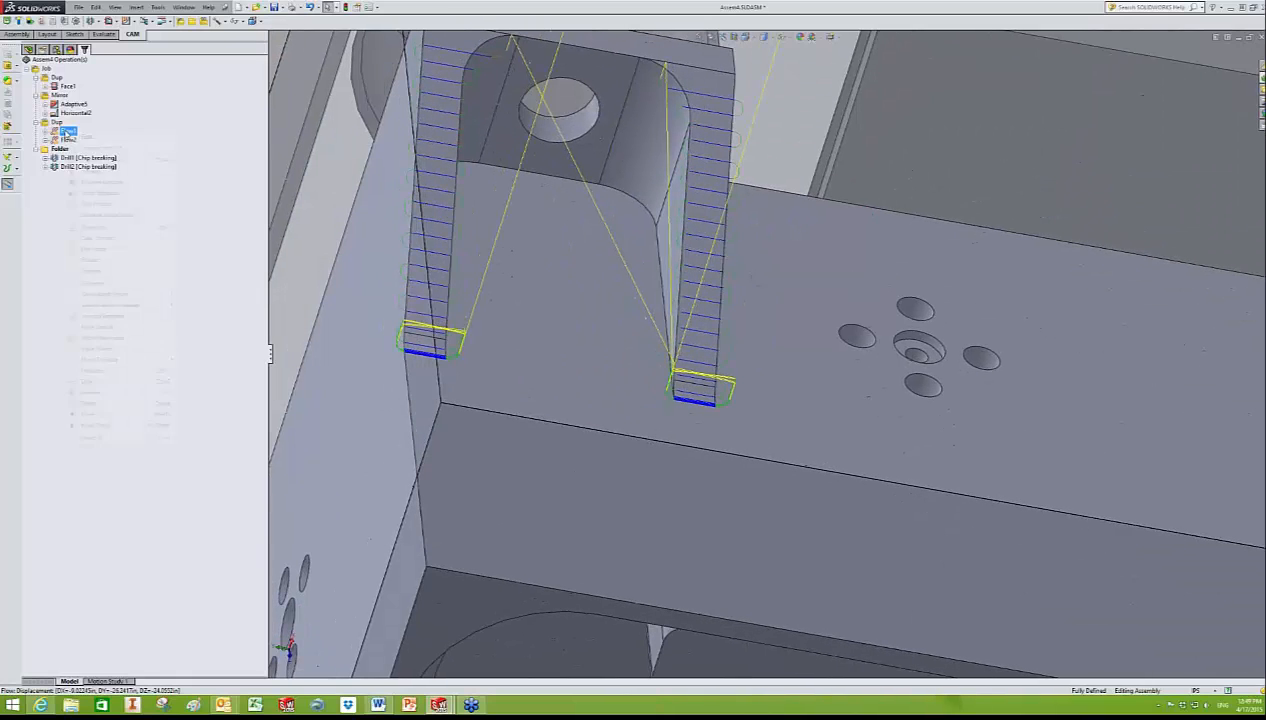
pyautogui.click(80, 137)
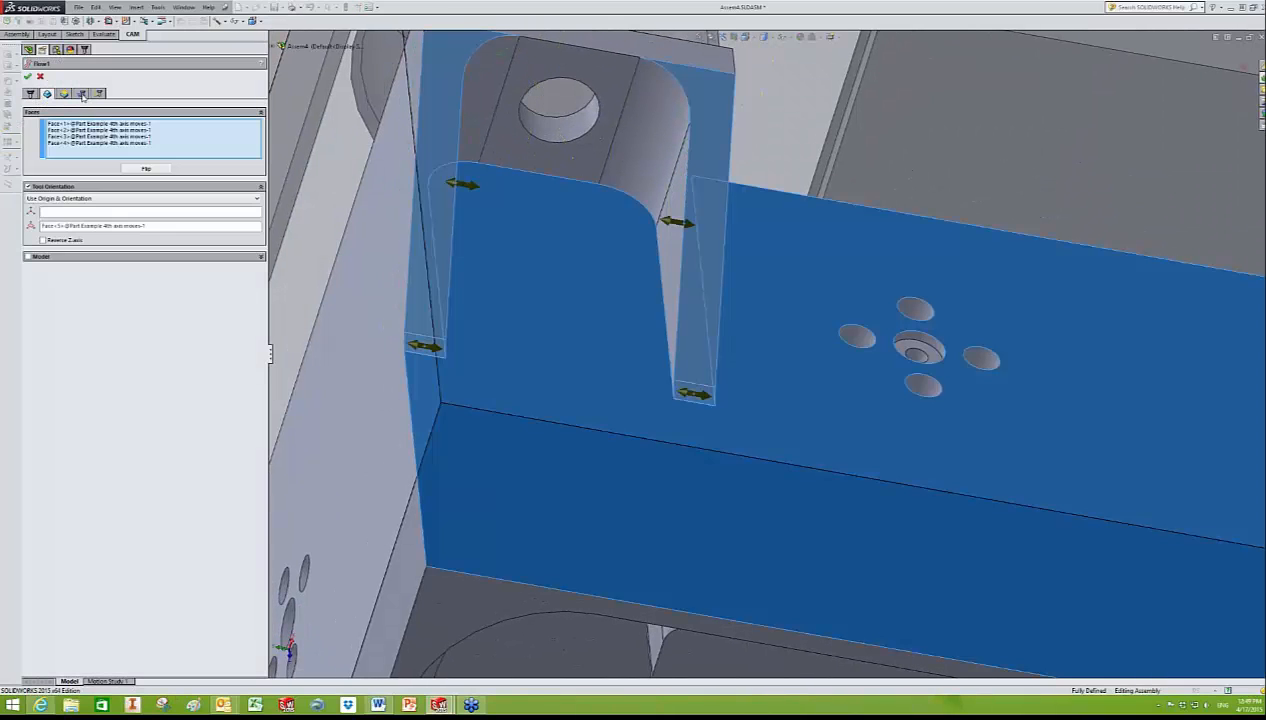
pyautogui.doubleClick(44, 175)
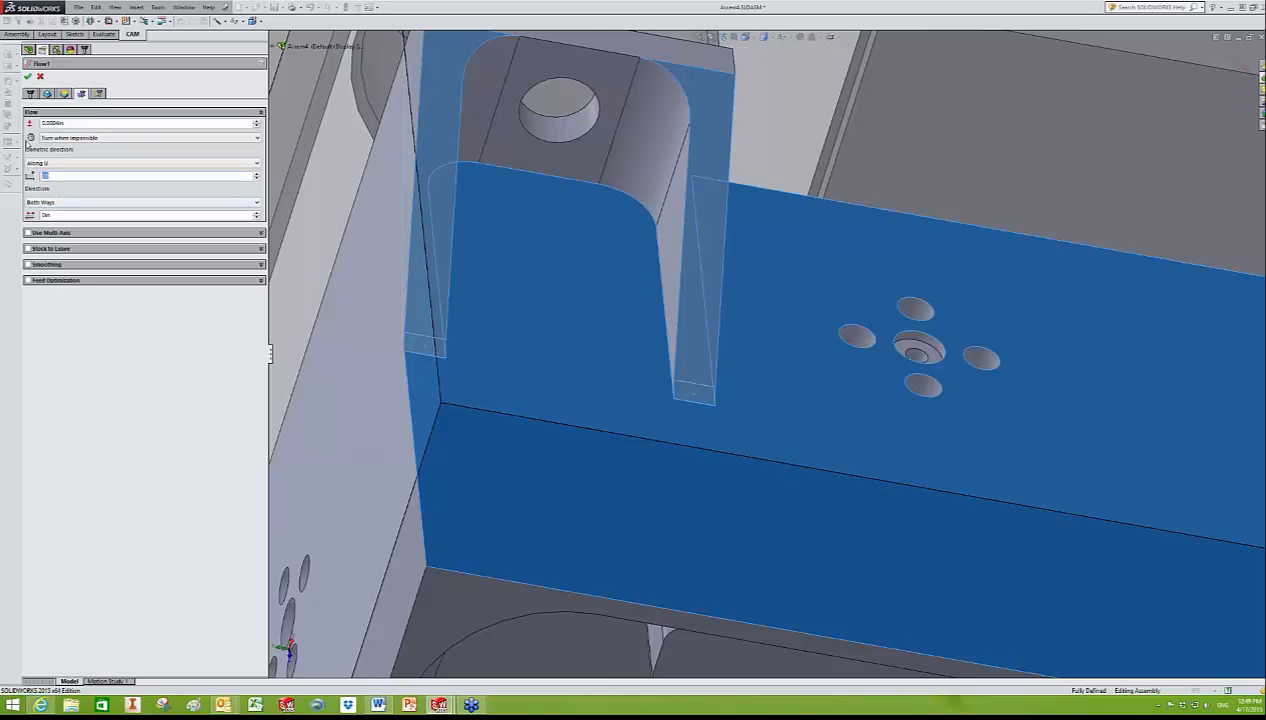
pyautogui.write('40')
pyautogui.click(28, 77)
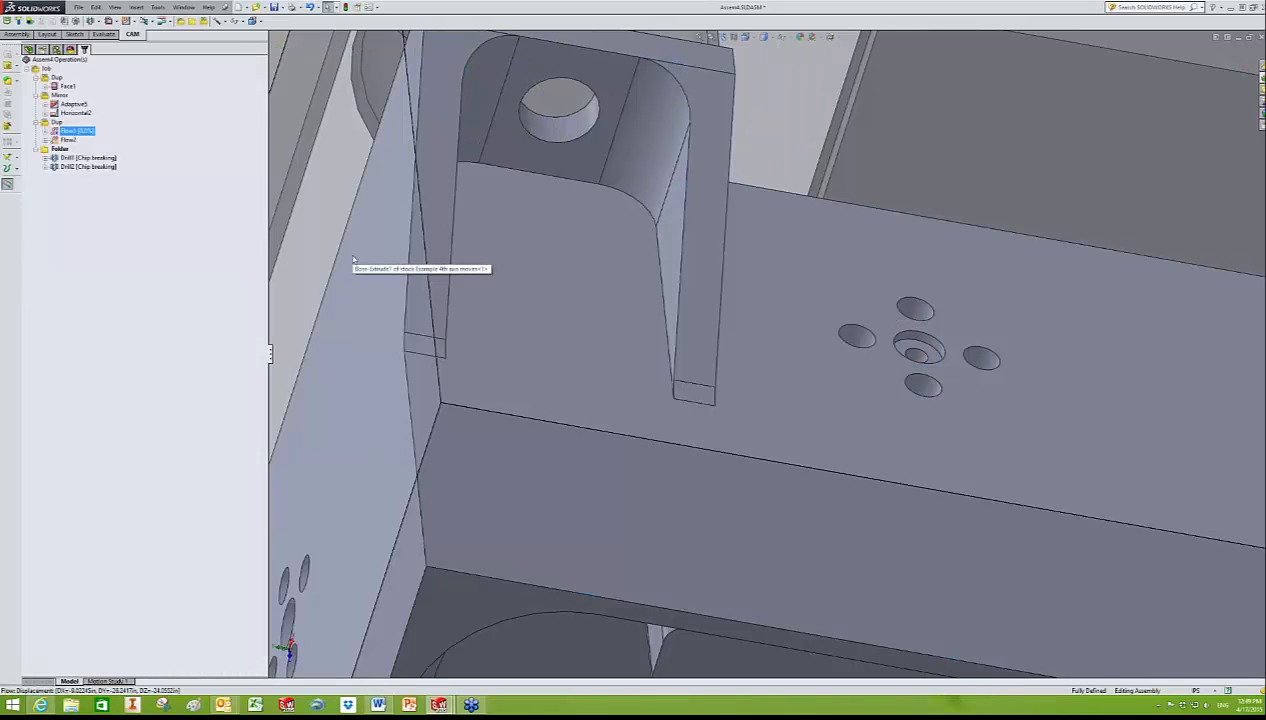
# Step: Examine how Flow1's passes are spaced on the rib's curved foot face compared with its sloped face
pyautogui.moveTo(806, 384); pyautogui.dragTo(706, 407, button='middle')
pyautogui.scroll(-5, 706, 407)
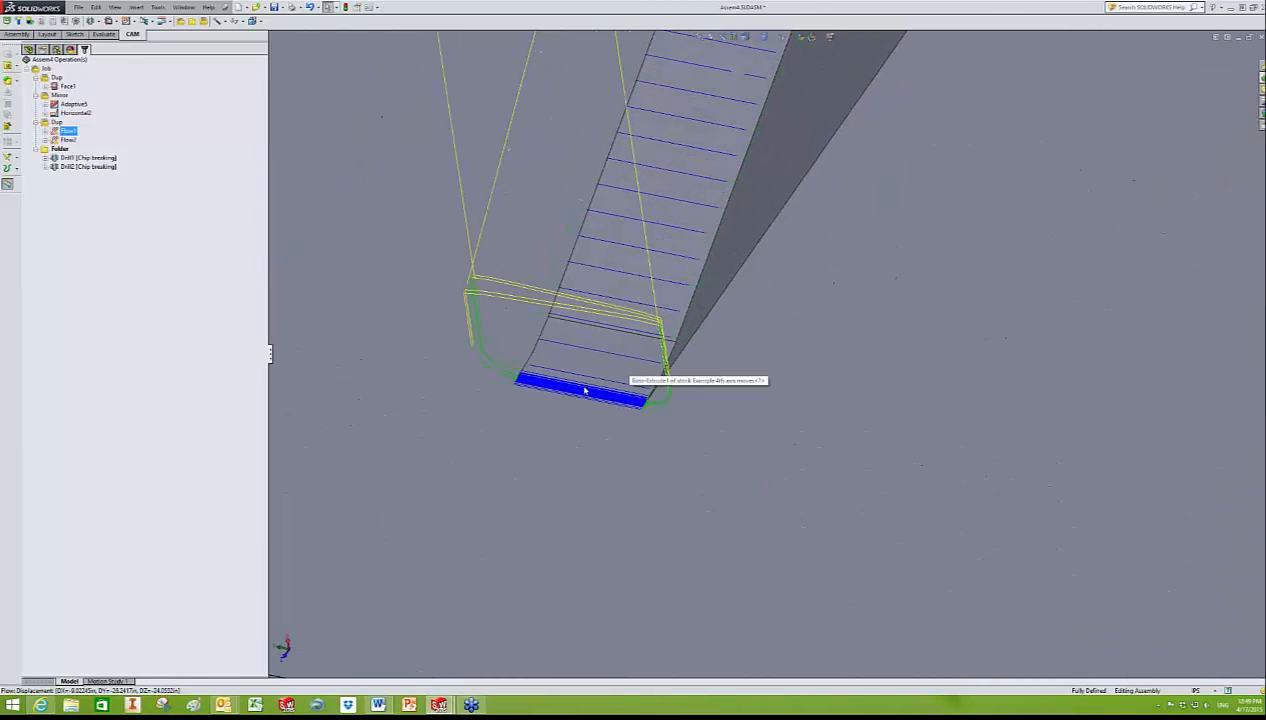
pyautogui.moveTo(564, 396); pyautogui.dragTo(550, 324, button='middle')
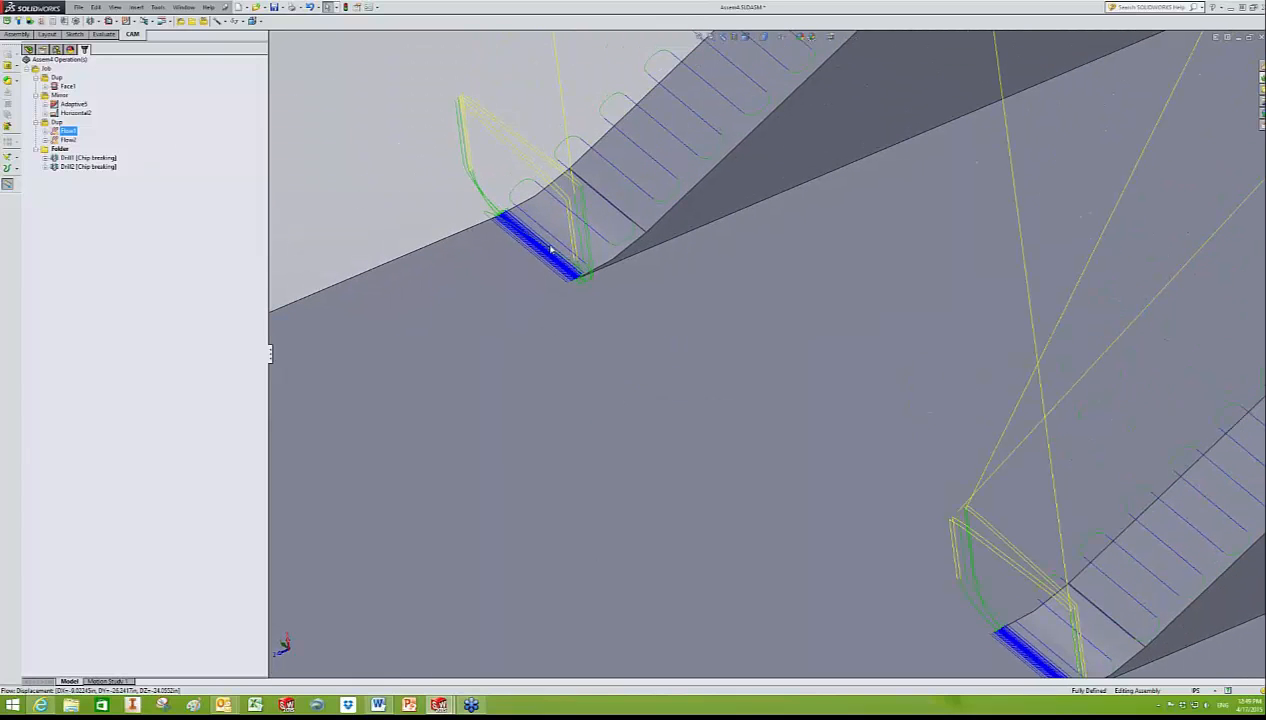
pyautogui.click(563, 198)
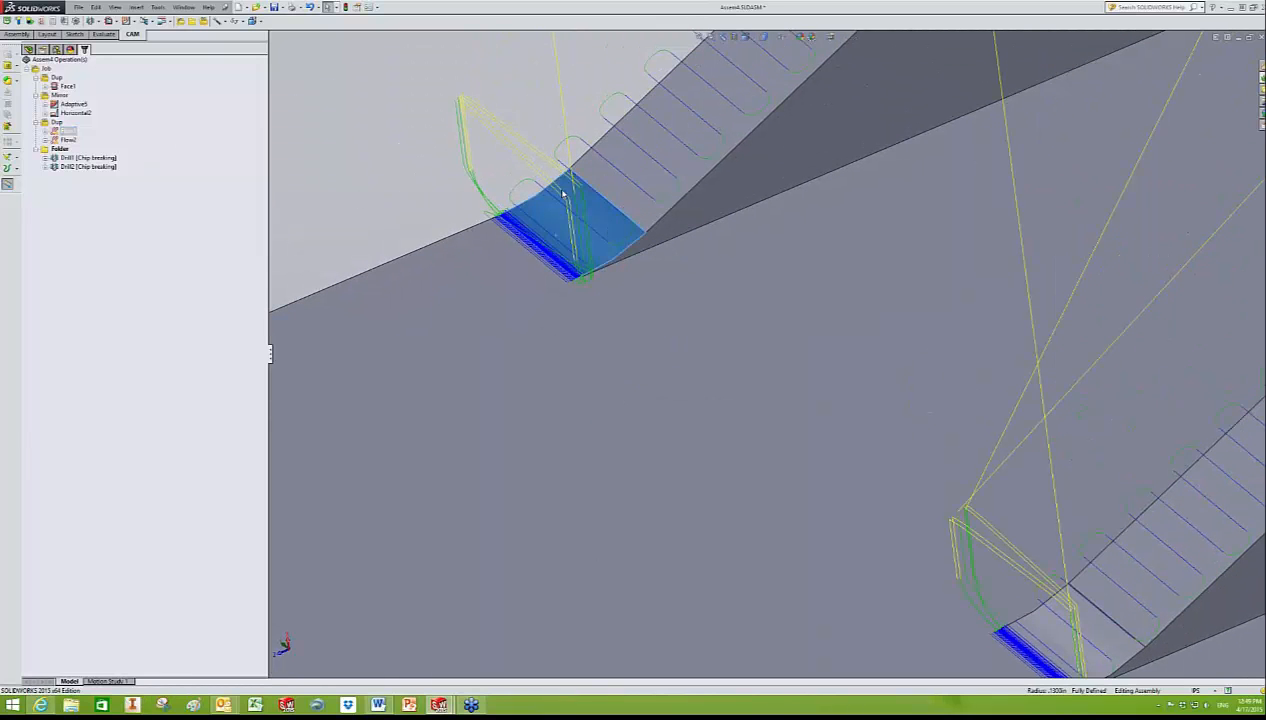
pyautogui.click(620, 205)
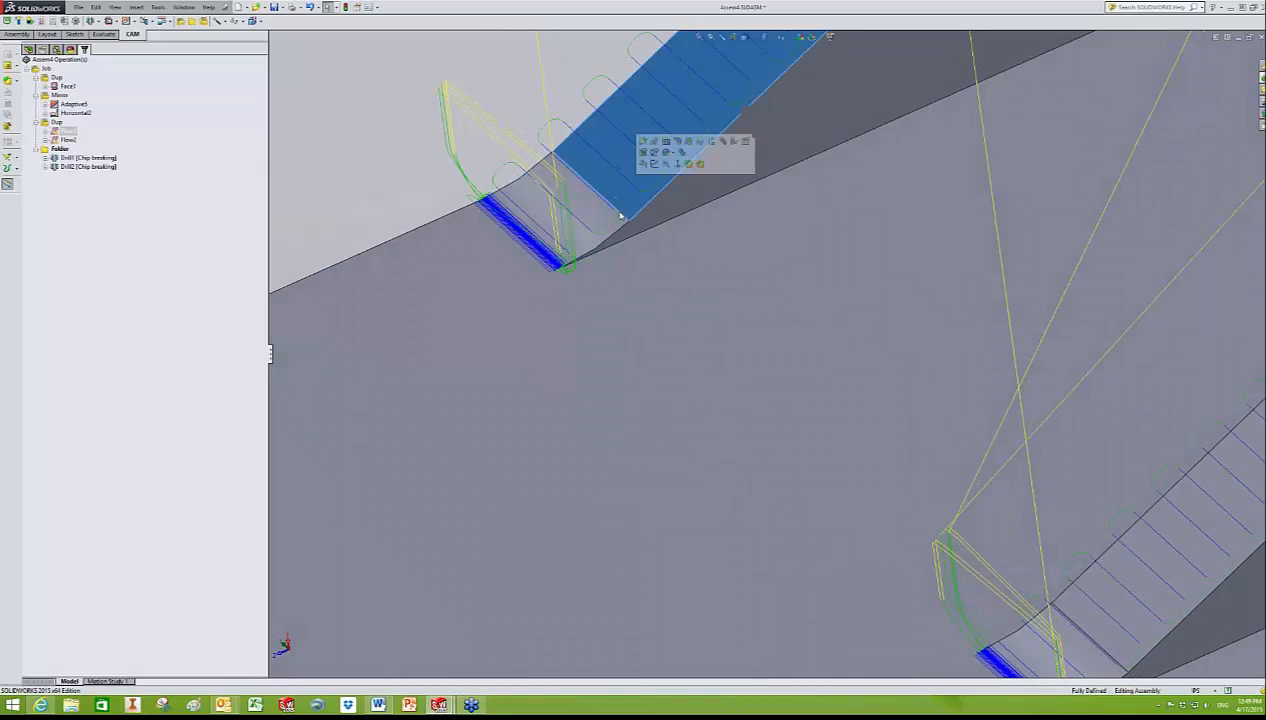
pyautogui.scroll(3, 706, 284)
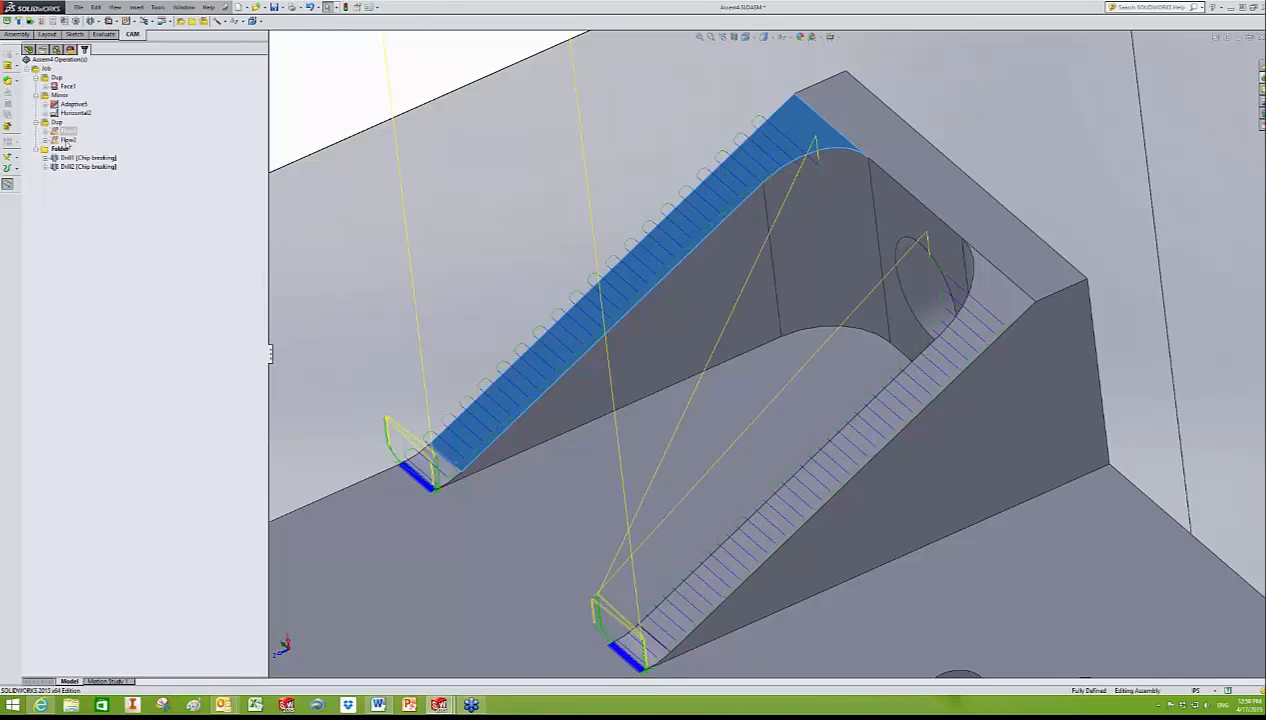
# Step: Duplicate the Flow1 operation in its folder and clear all faces from the original Flow1's face selection
pyautogui.click(60, 133)
pyautogui.keyDown('ctrl'); pyautogui.moveTo(58, 133); pyautogui.dragTo(65, 138); pyautogui.keyUp('ctrl')
pyautogui.rightClick(64, 133)
pyautogui.click(76, 138)
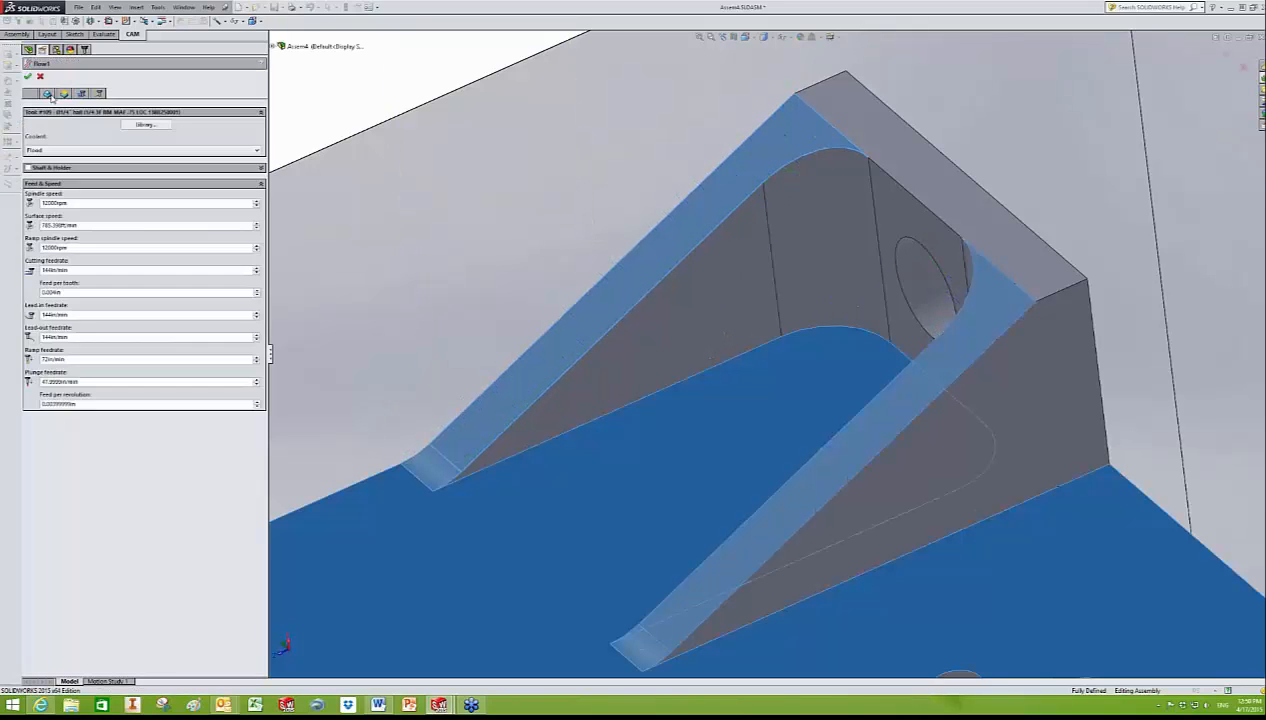
pyautogui.click(47, 93)
pyautogui.rightClick(172, 137)
pyautogui.click(184, 145)
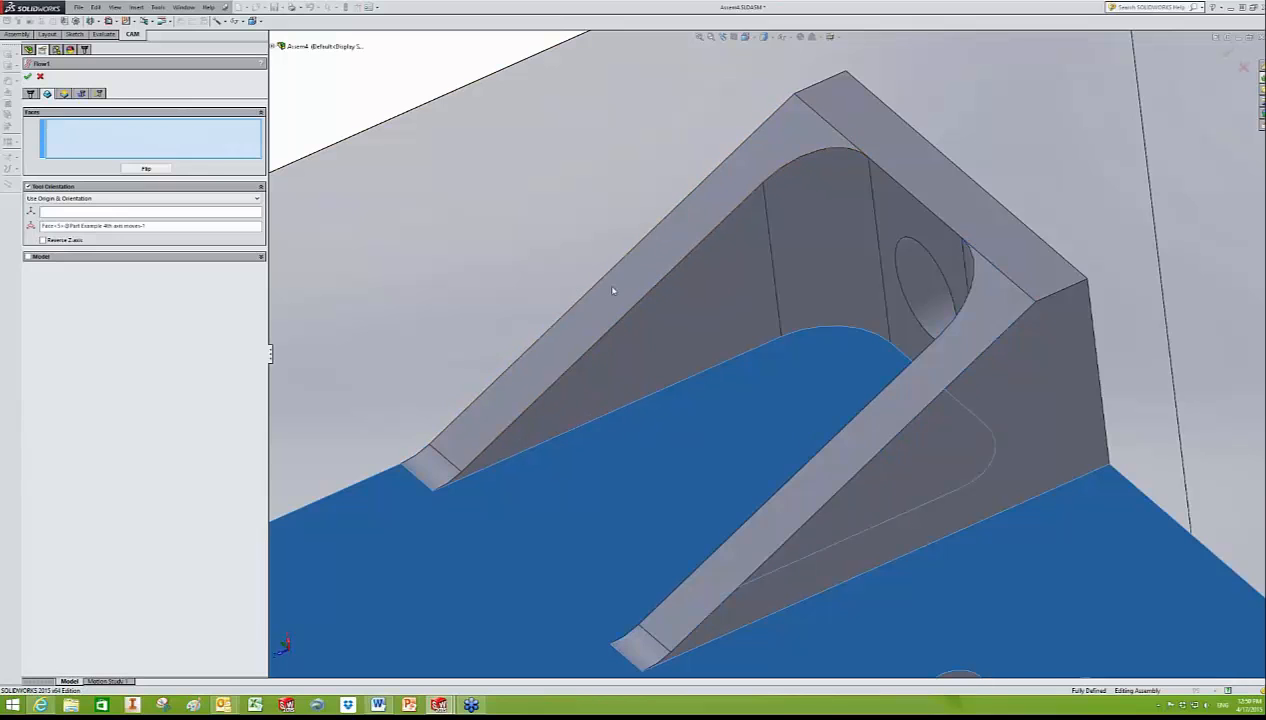
# Step: Select only the sloped faces of both ribs for Flow1, flip their flow directions to run across the ribs, and apply
pyautogui.click(645, 297)
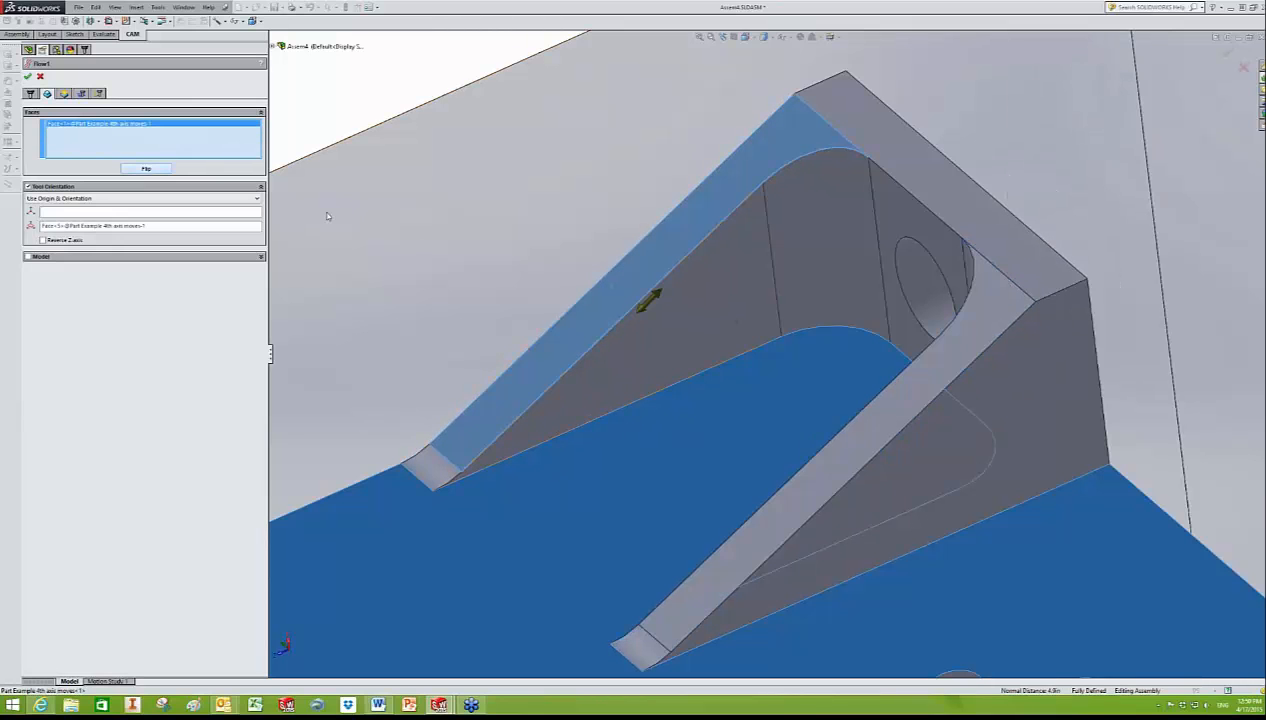
pyautogui.click(873, 415)
pyautogui.click(146, 170)
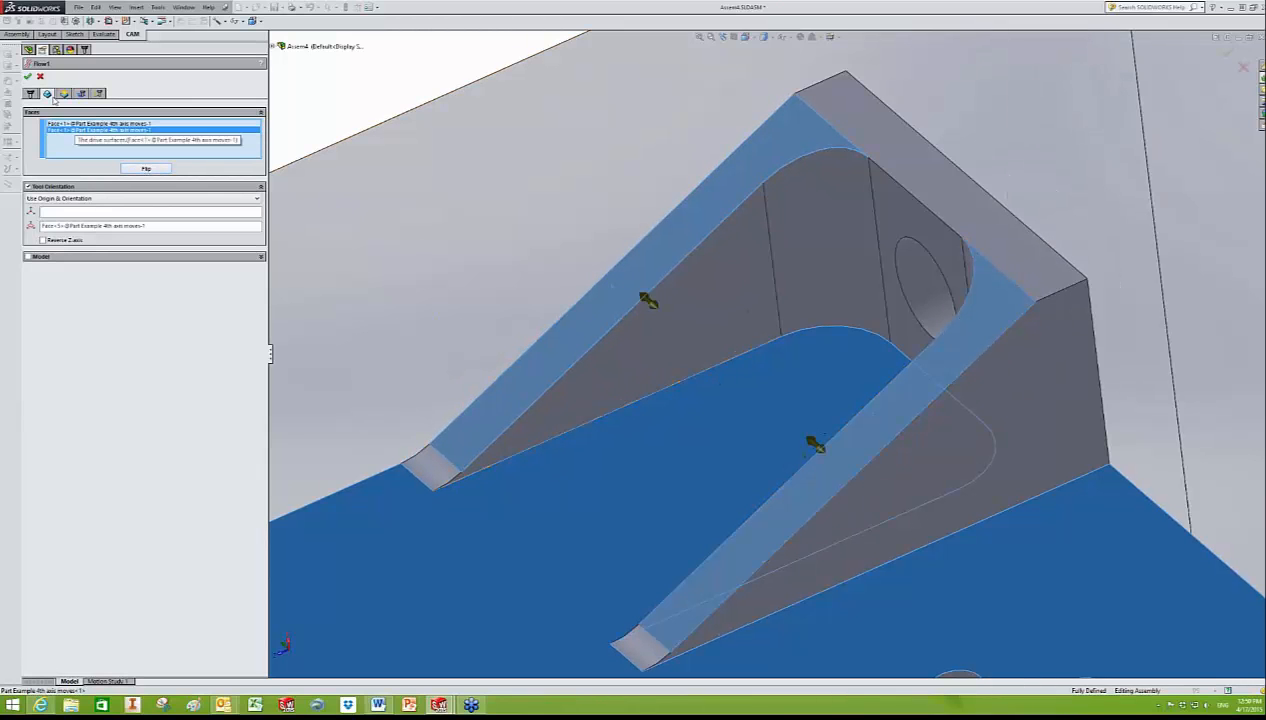
pyautogui.click(27, 76)
# Step: Replace the copied flow operation's faces with only the two curved foot faces and flip their flow directions across the ribs
pyautogui.rightClick(64, 139)
pyautogui.click(75, 142)
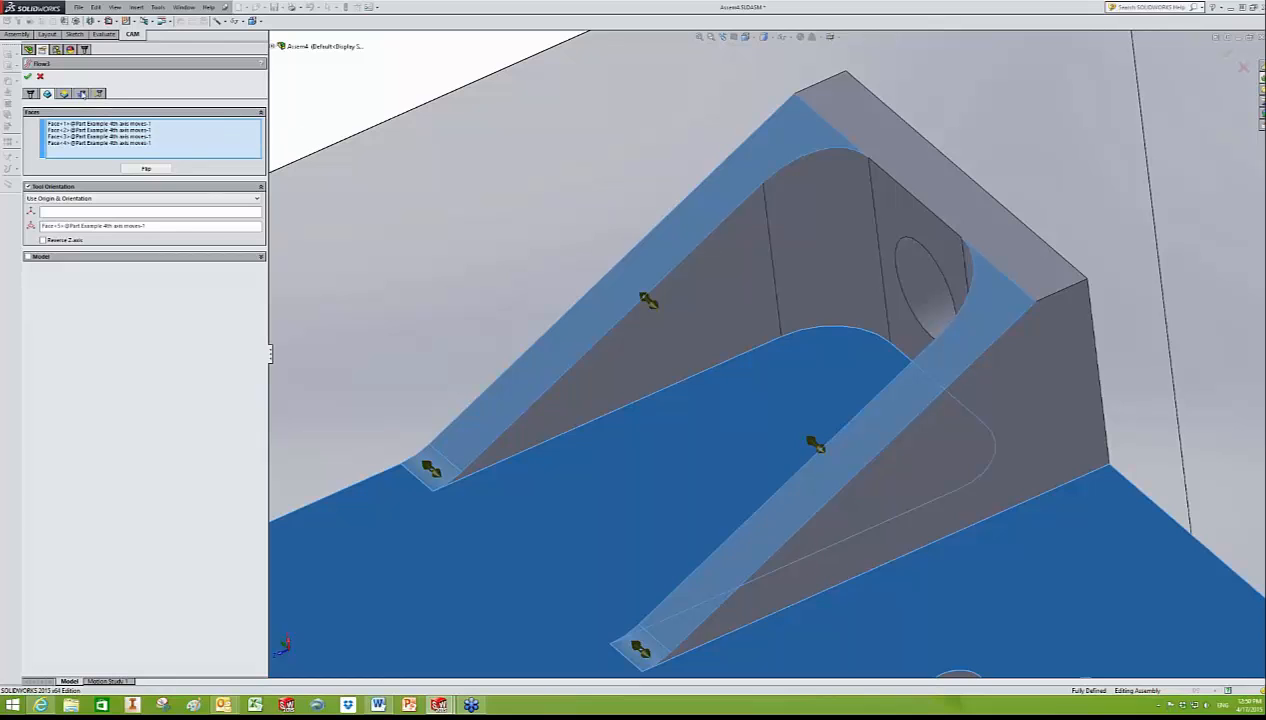
pyautogui.rightClick(177, 137)
pyautogui.click(184, 145)
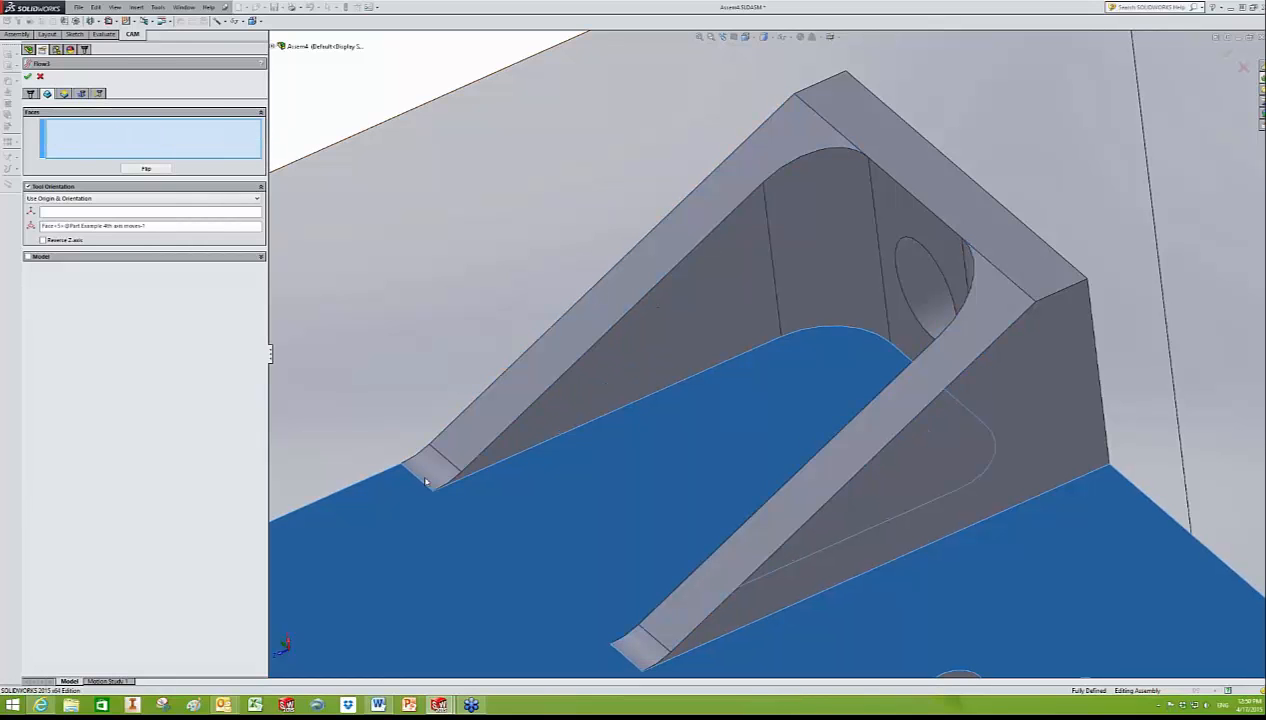
pyautogui.click(424, 474)
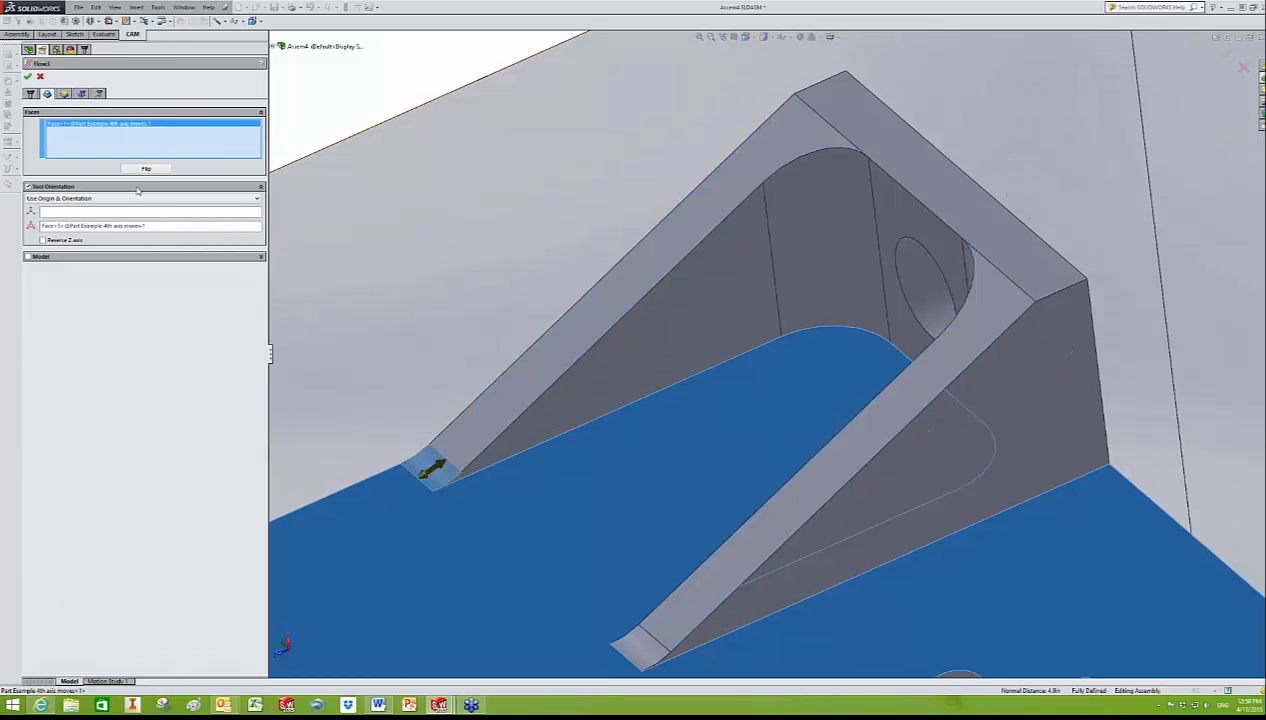
pyautogui.click(636, 646)
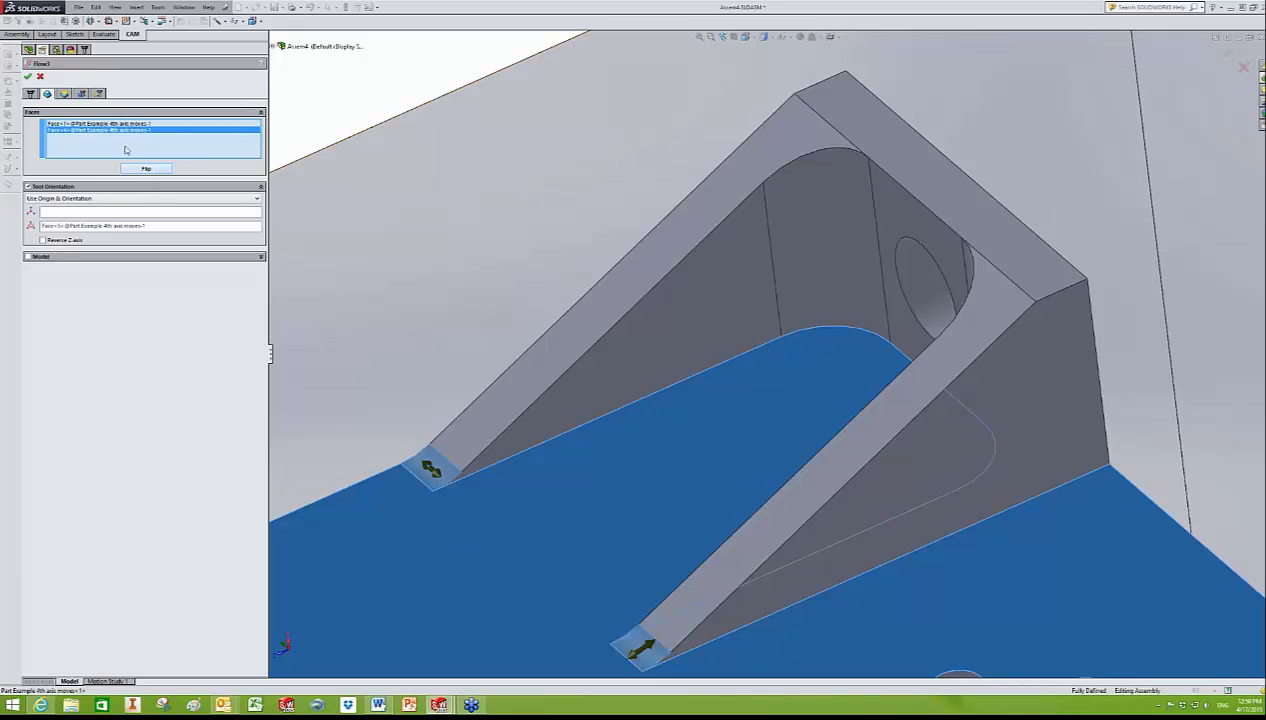
# Step: Set the copied flow operation's number of passes to 3 and regenerate its toolpath
pyautogui.click(81, 93)
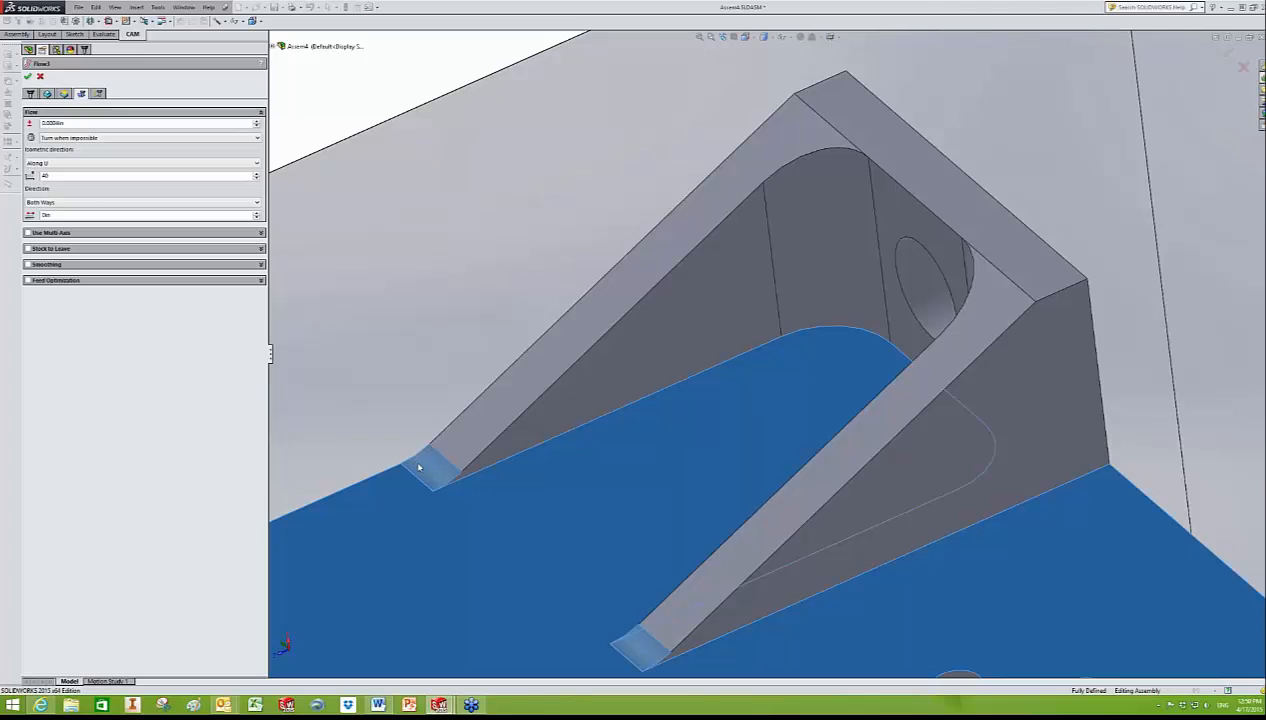
pyautogui.press('Tab')
pyautogui.write('3')
pyautogui.click(28, 76)
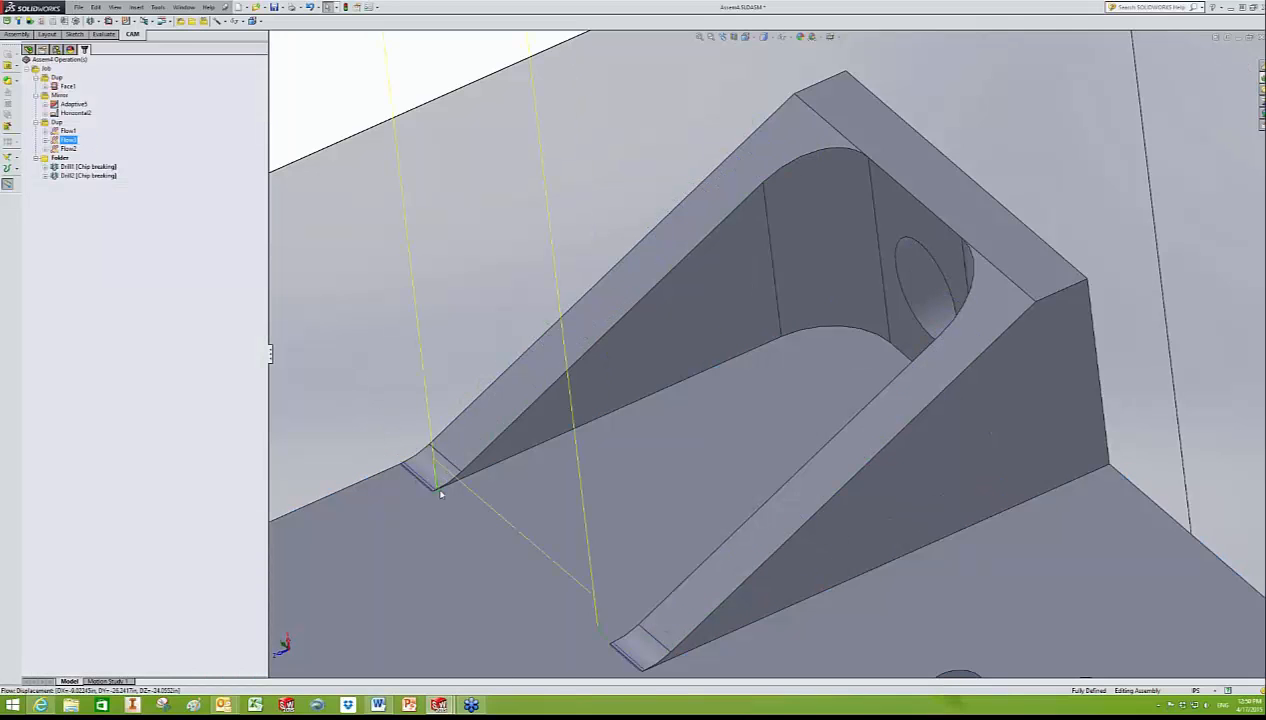
# Step: Examine the copied flow toolpath on the rib feet and its place on the part held in the vise
pyautogui.moveTo(433, 492); pyautogui.dragTo(400, 440, button='middle')
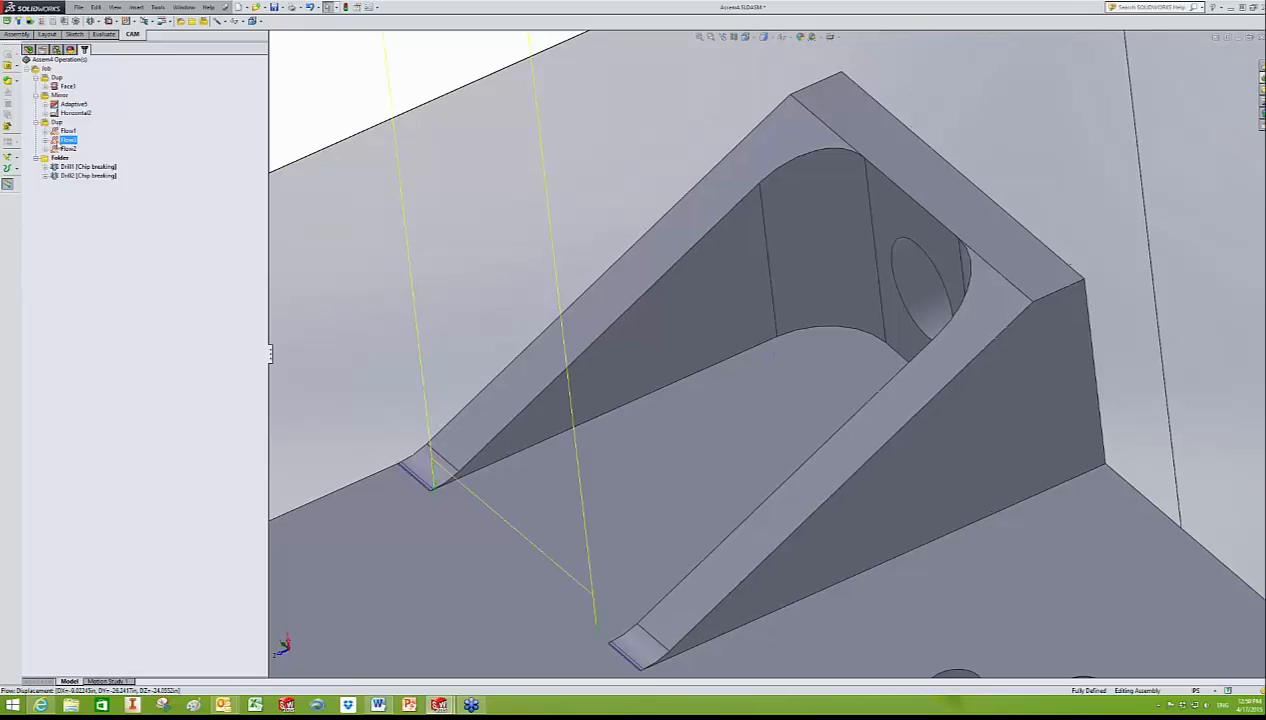
pyautogui.scroll(5, 459, 326)
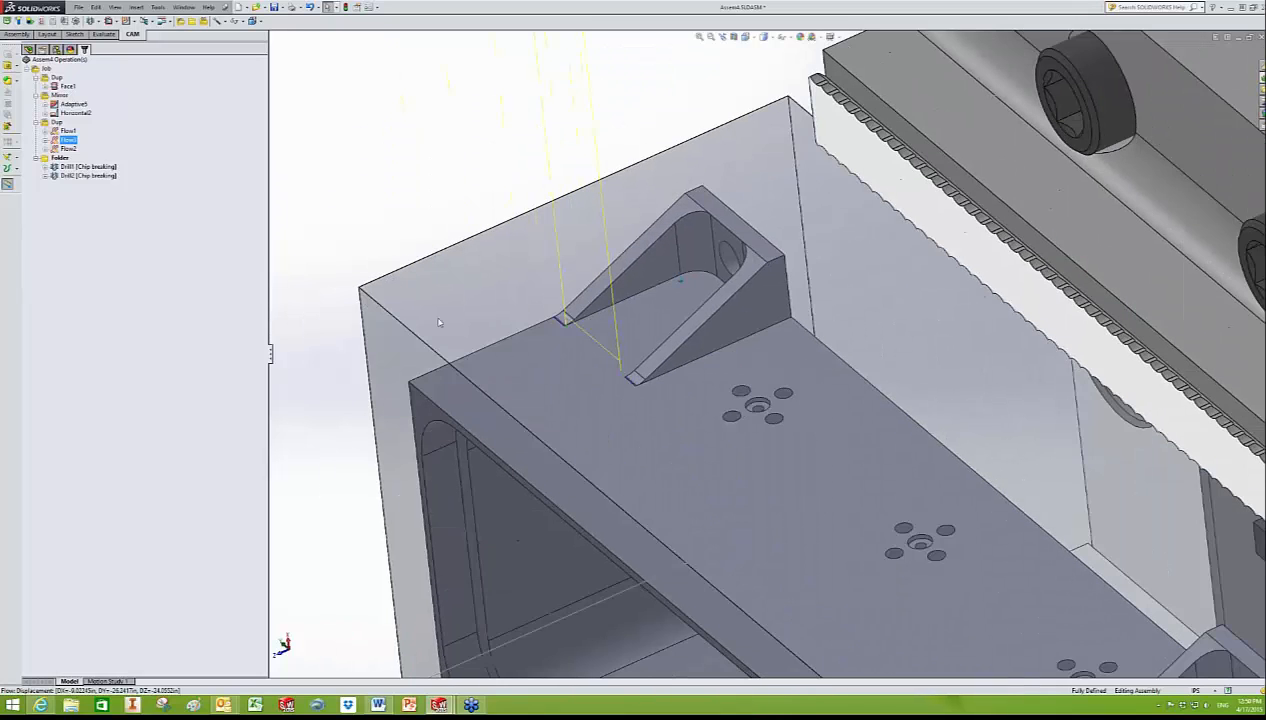
pyautogui.scroll(4, 459, 326)
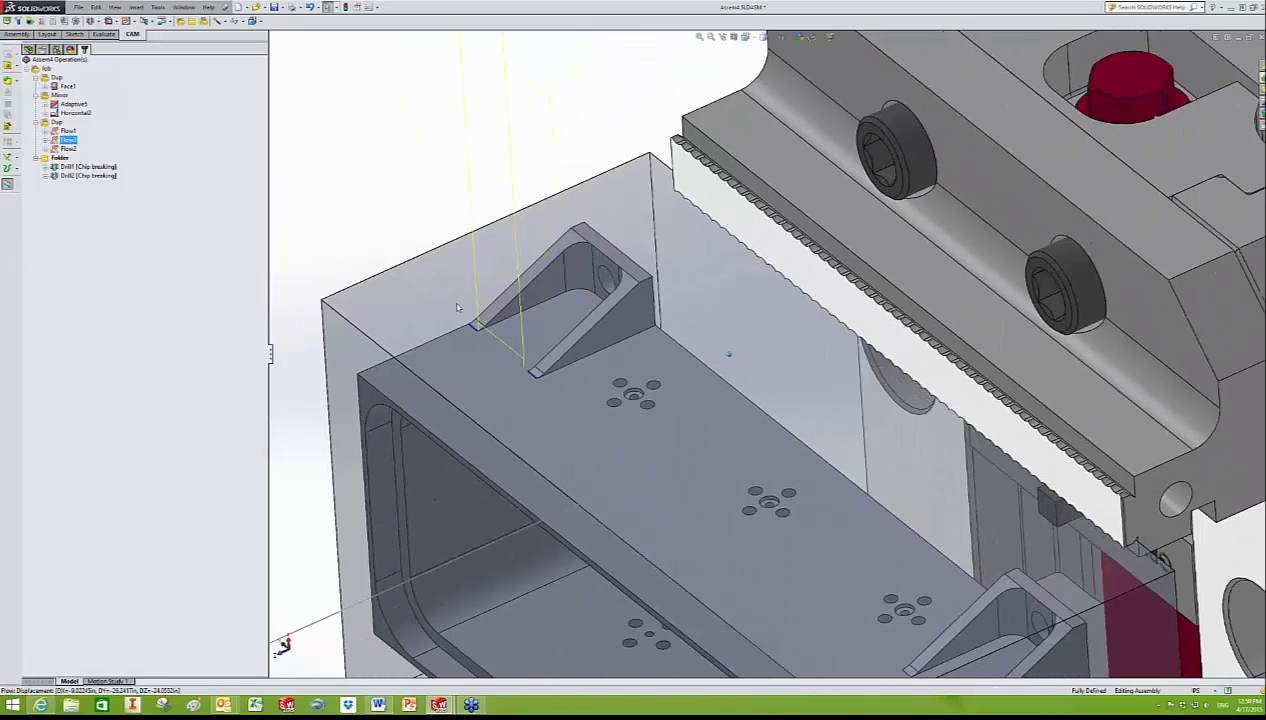
pyautogui.keyDown('ctrl'); pyautogui.moveTo(448, 307); pyautogui.dragTo(403, 272, button='middle'); pyautogui.keyUp('ctrl')
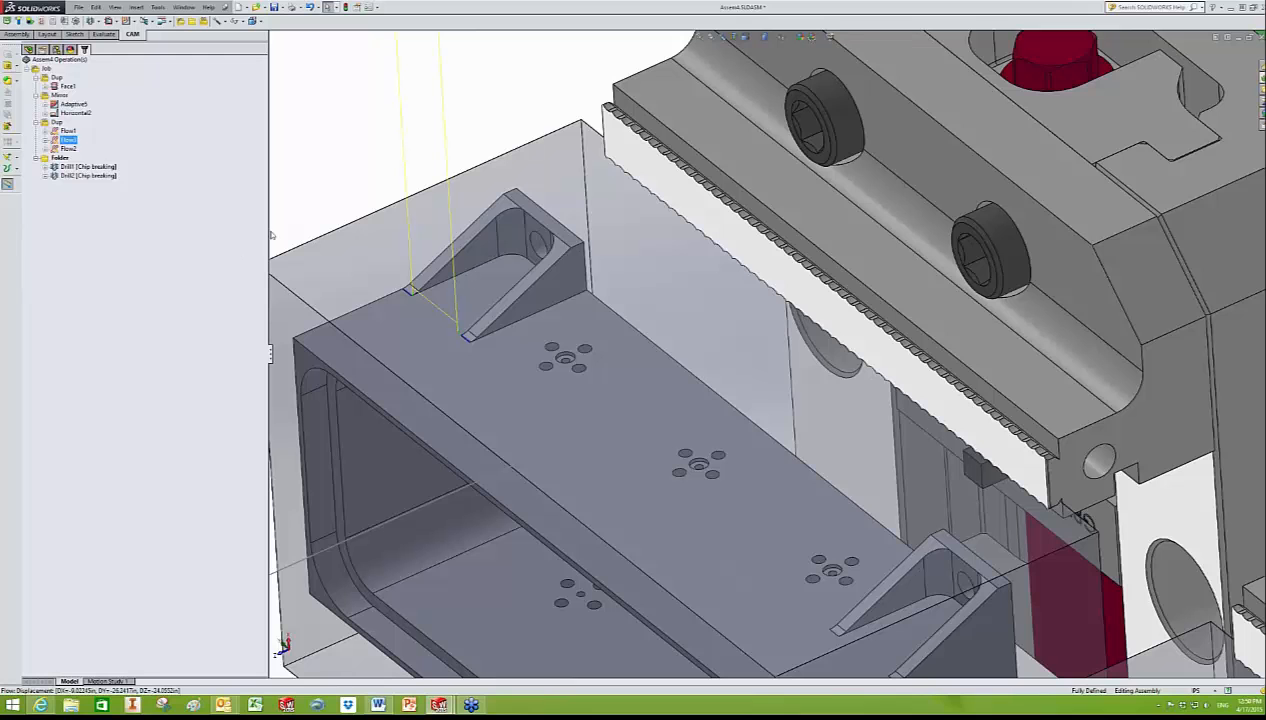
pyautogui.scroll(5, 390, 206)
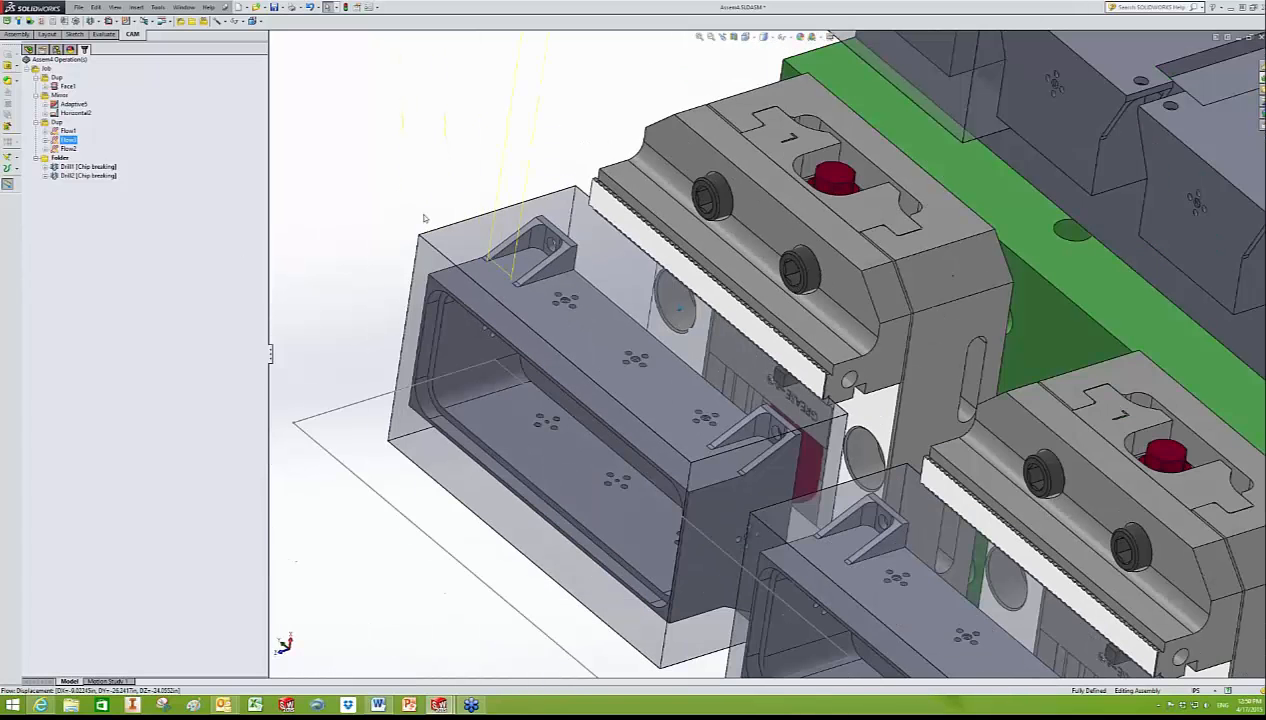
pyautogui.moveTo(424, 218); pyautogui.dragTo(464, 280, button='middle')
pyautogui.scroll(-3, 464, 280)
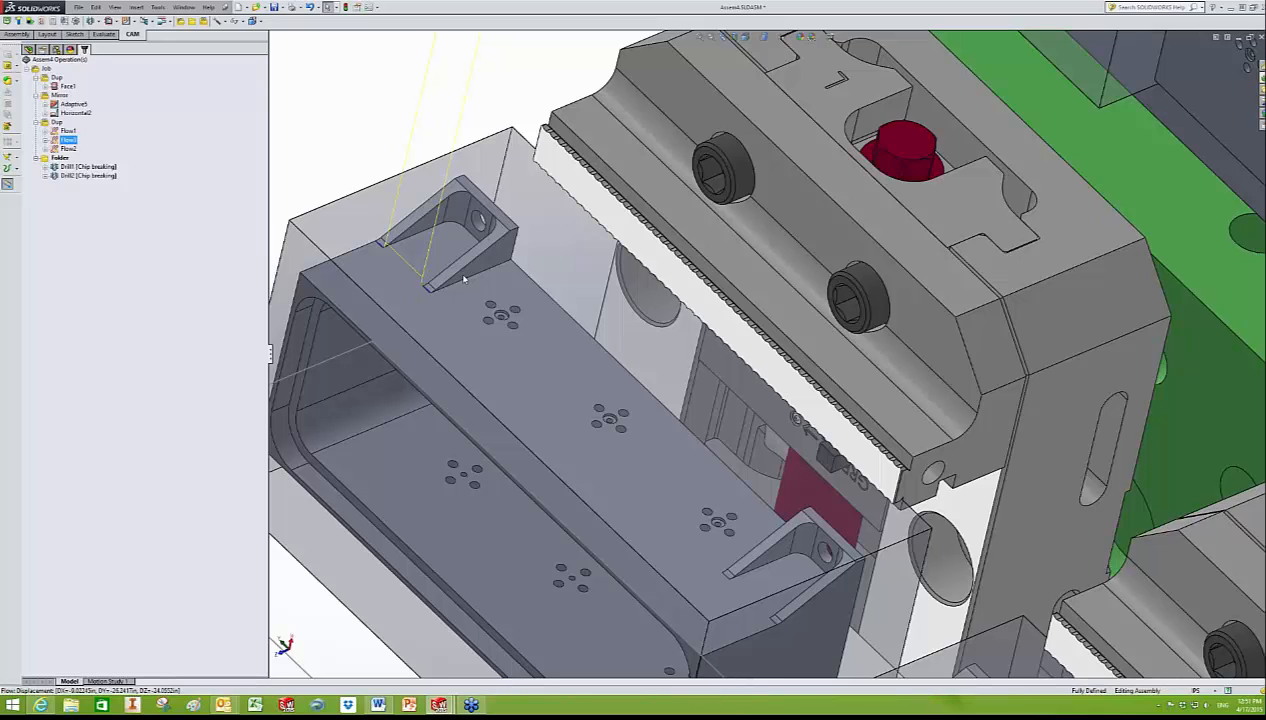
# Step: Open the toolpath simulation of Flow2 to view the tool and holder beside the whole tombstone, and close it
pyautogui.hotkey('ctrl', '7')
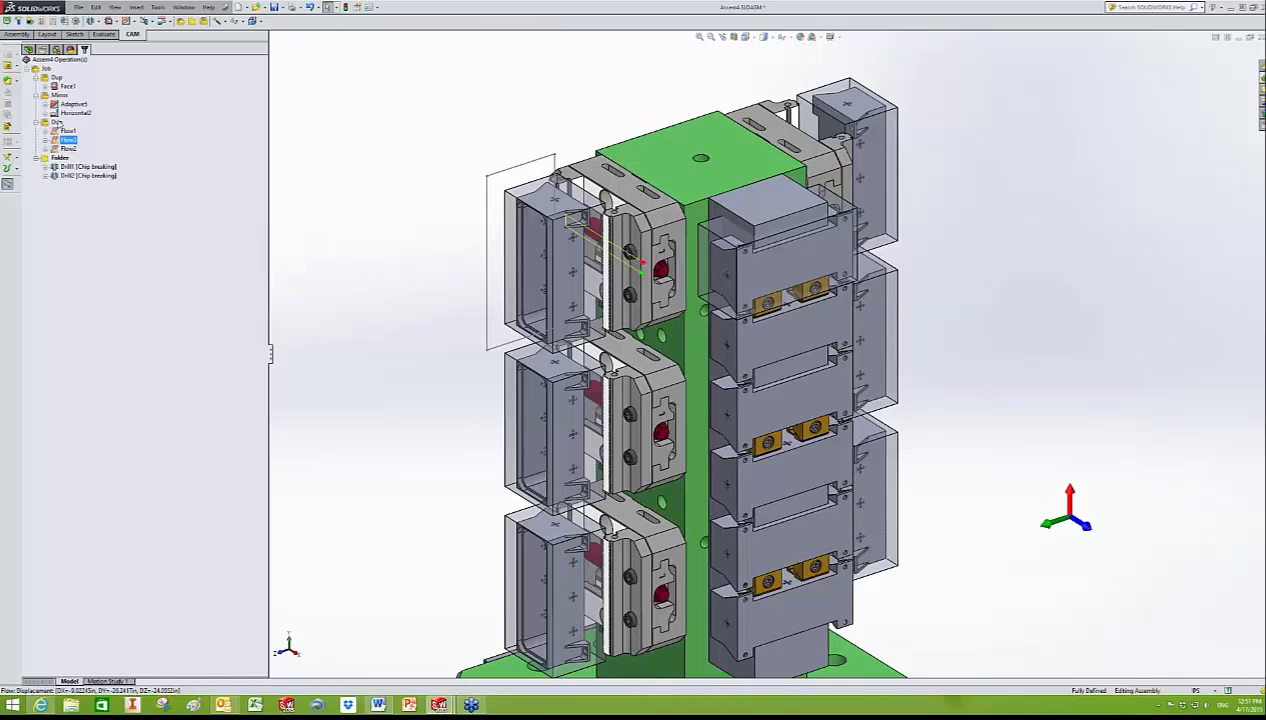
pyautogui.click(66, 148)
pyautogui.rightClick(64, 150)
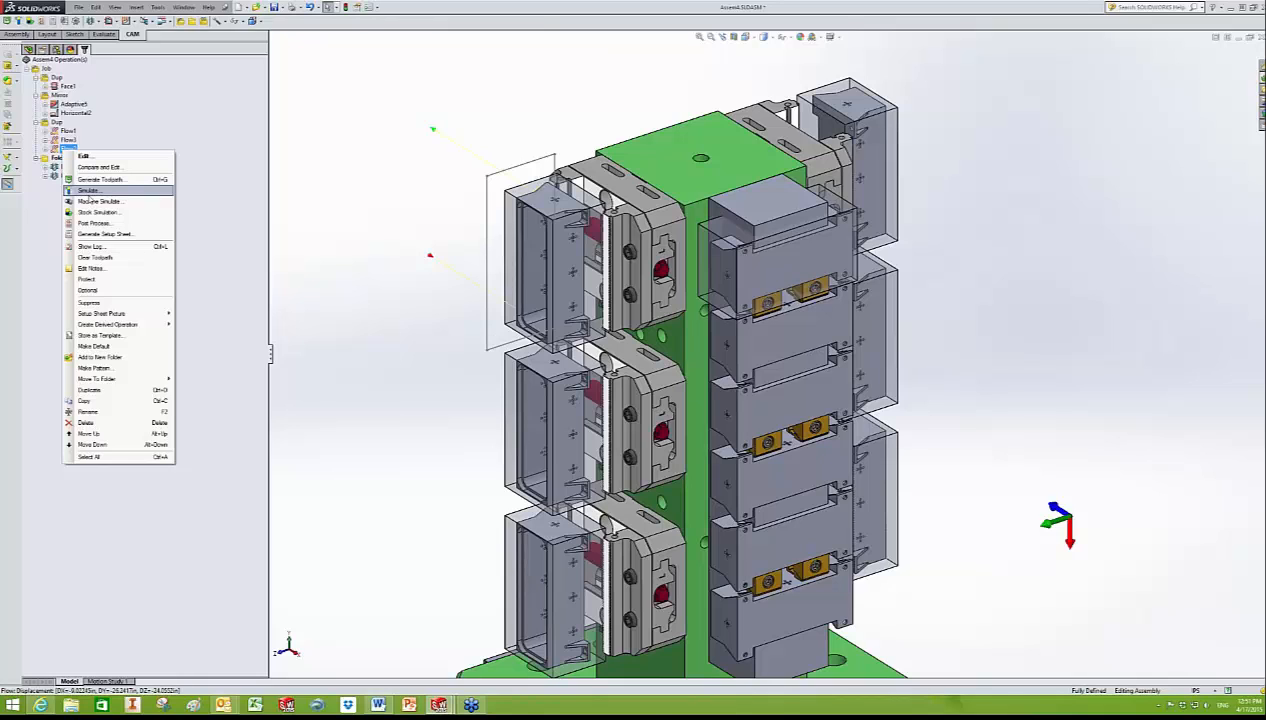
pyautogui.click(88, 190)
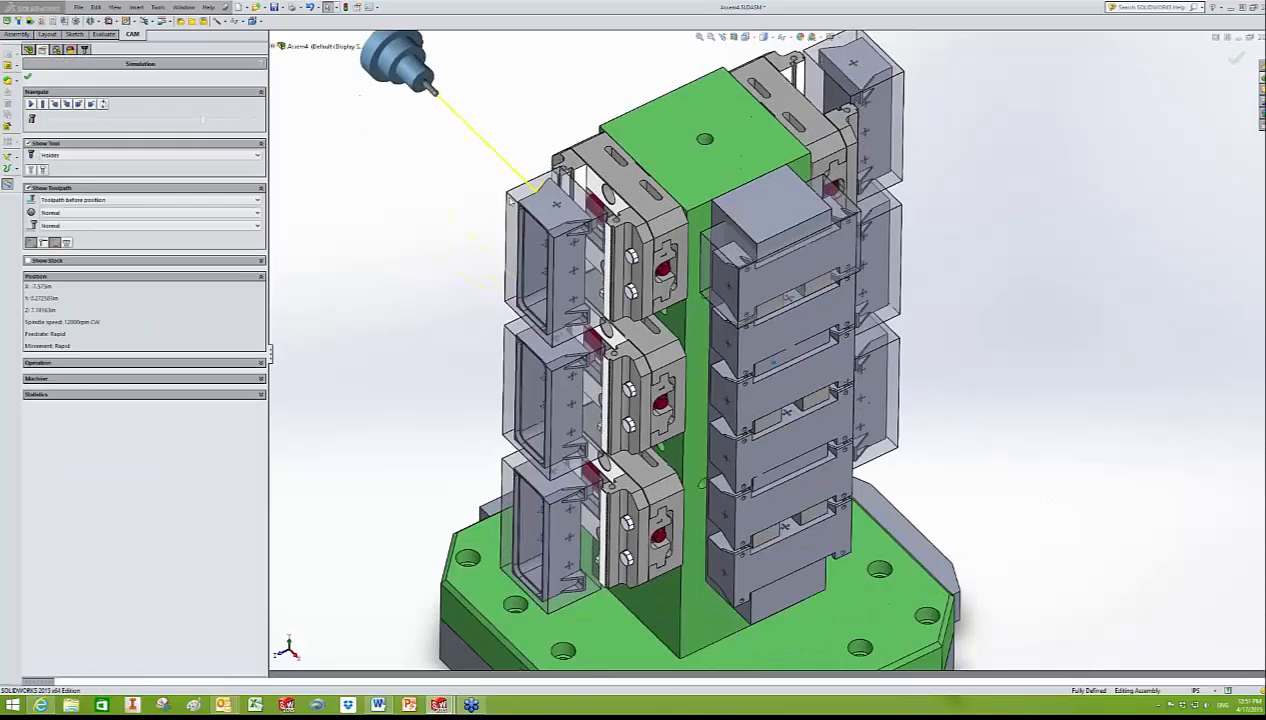
pyautogui.click(29, 79)
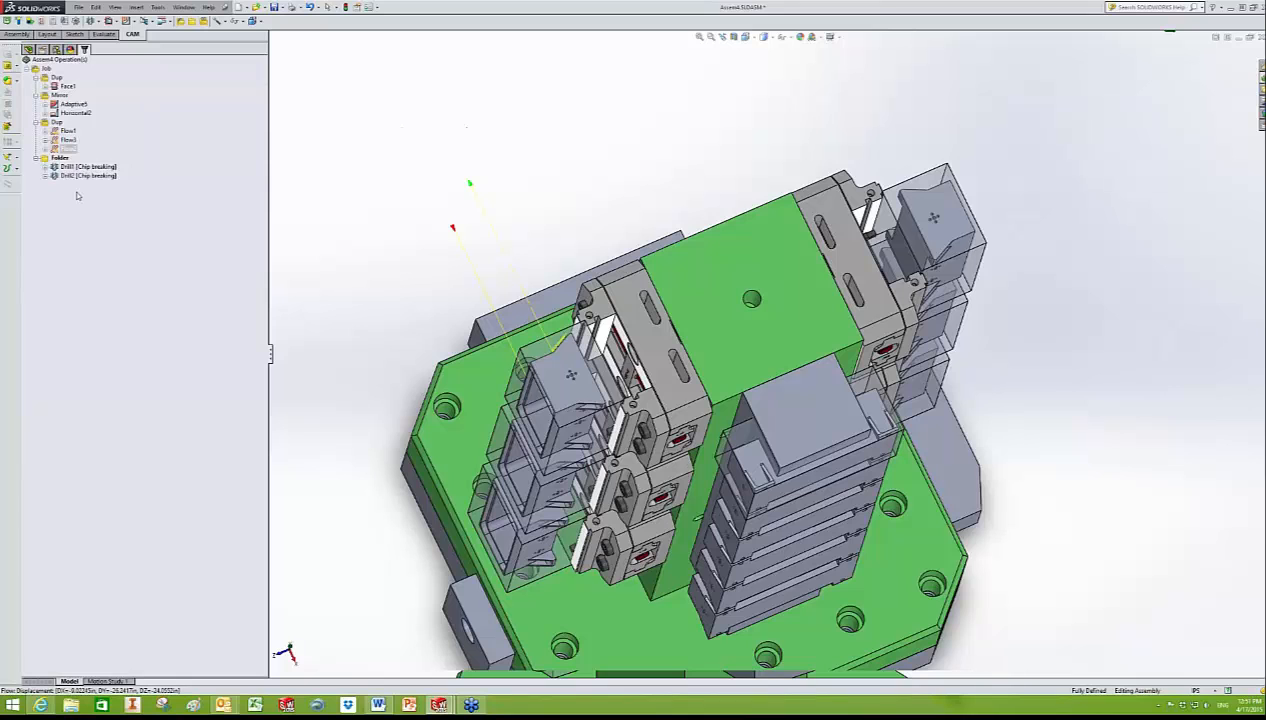
# Step: Simulate Flow2 from a picked point on the rib's toolpath, checking the tool holder against the part and vise, and exit
pyautogui.rightClick(68, 148)
pyautogui.click(95, 188)
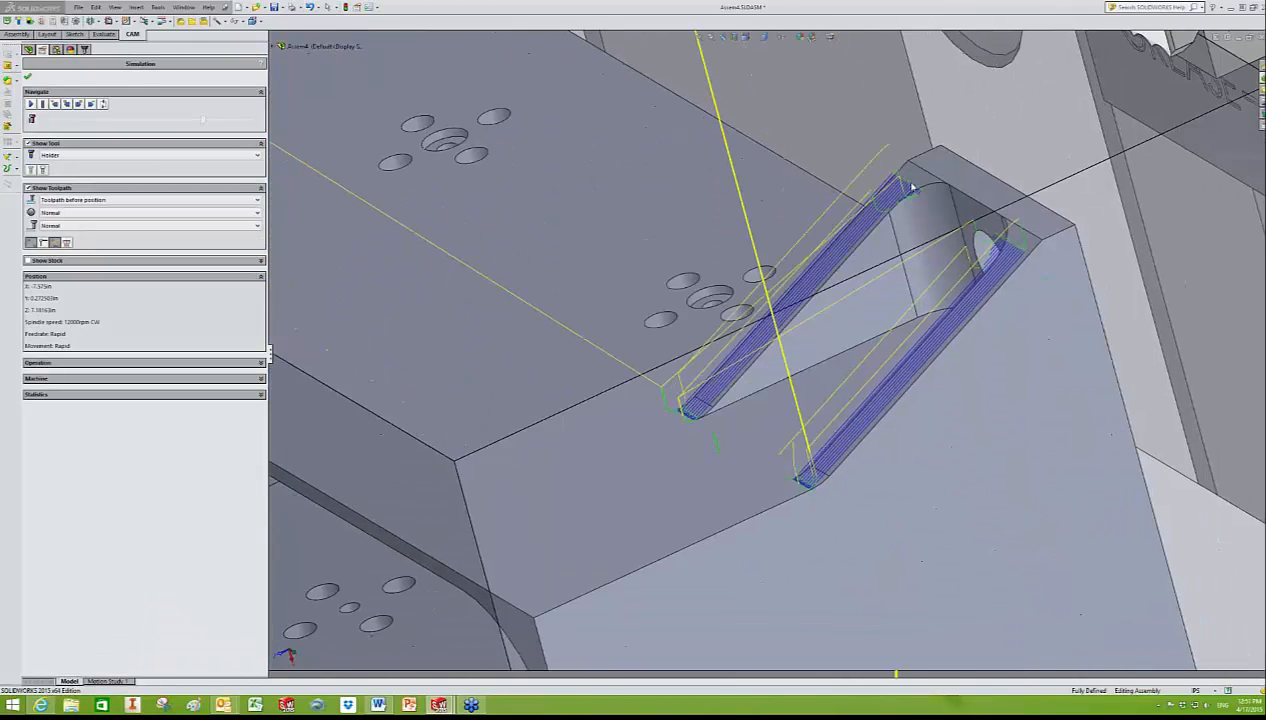
pyautogui.click(898, 182)
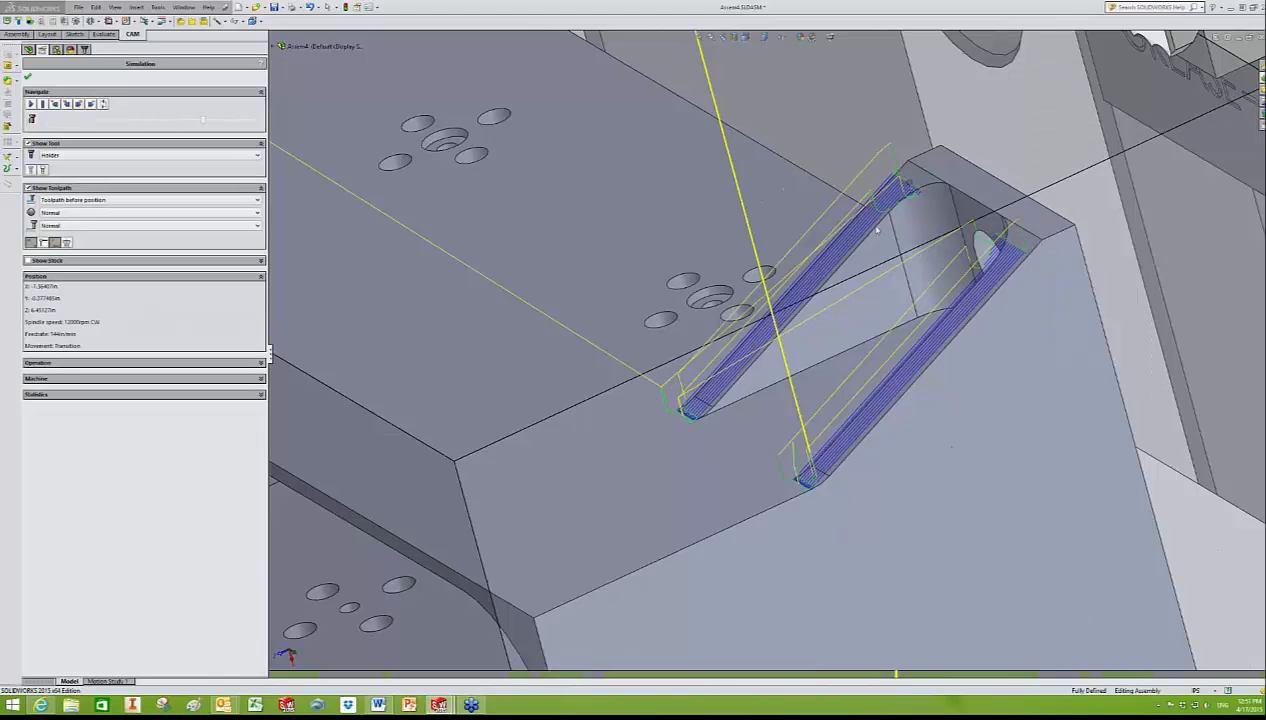
pyautogui.scroll(2, 860, 265)
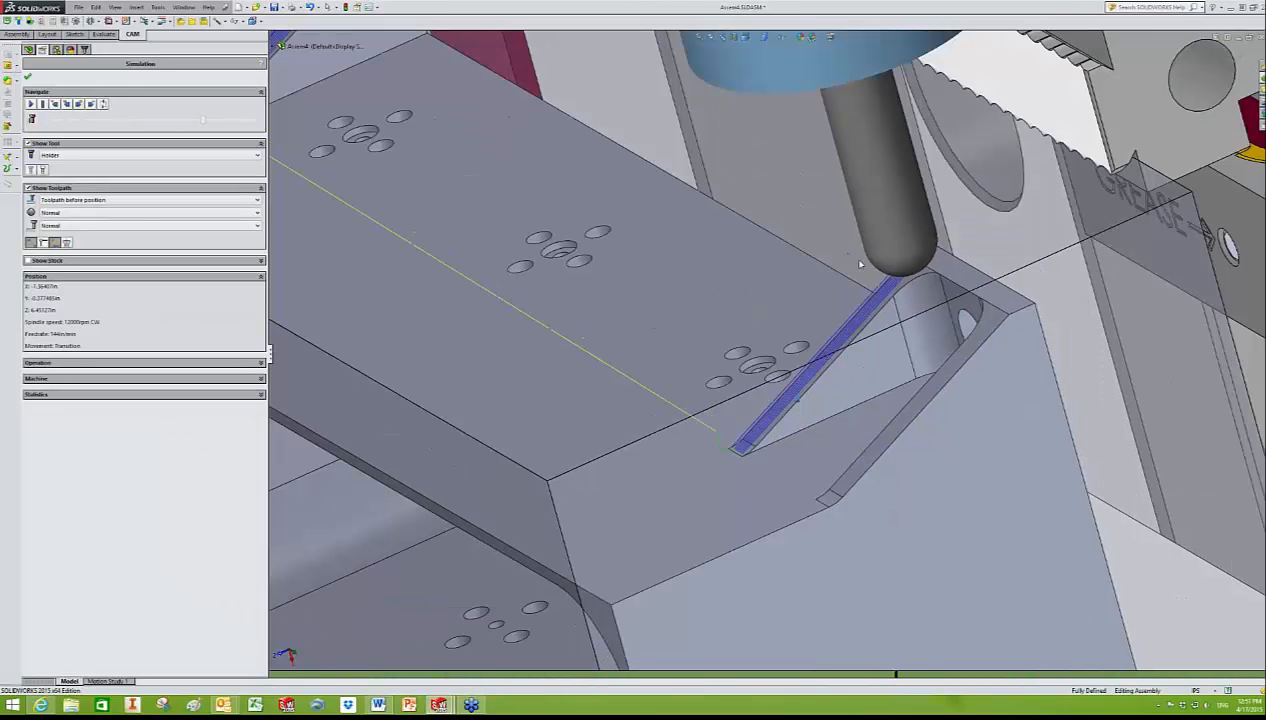
pyautogui.scroll(2, 855, 262)
pyautogui.scroll(3, 848, 258)
pyautogui.moveTo(848, 258); pyautogui.dragTo(788, 452, button='middle')
pyautogui.click(31, 104)
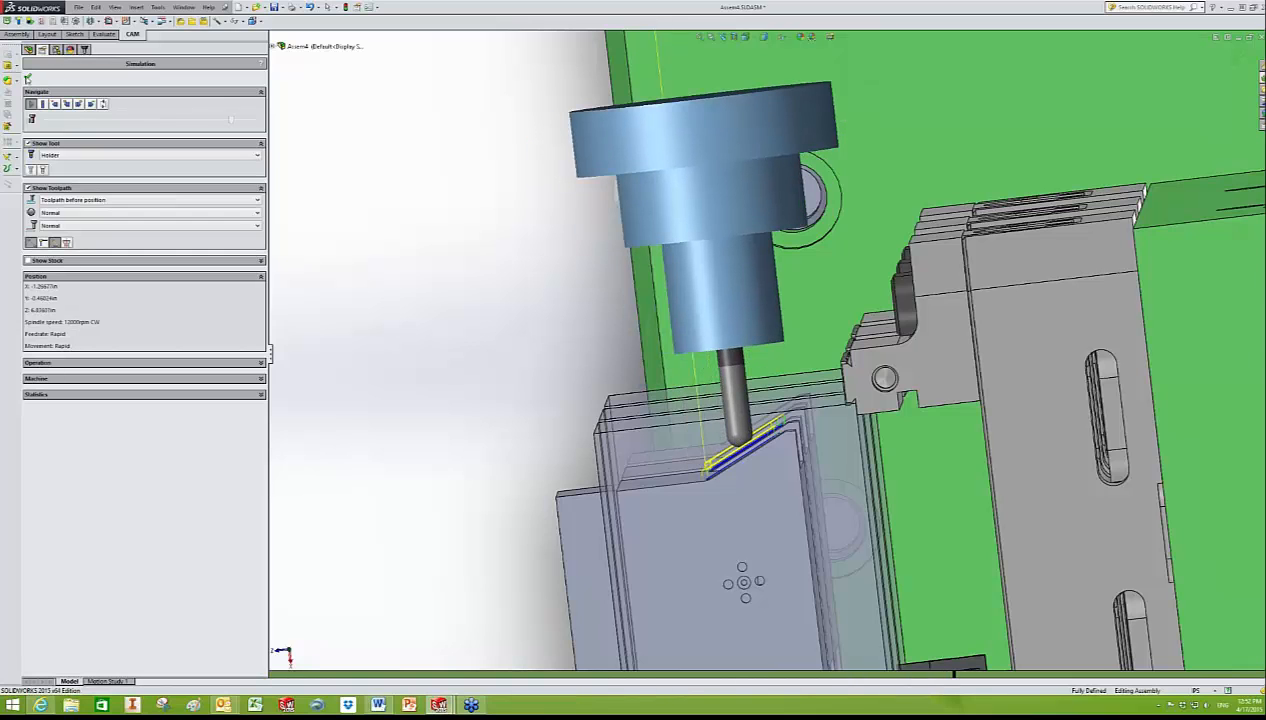
pyautogui.click(28, 79)
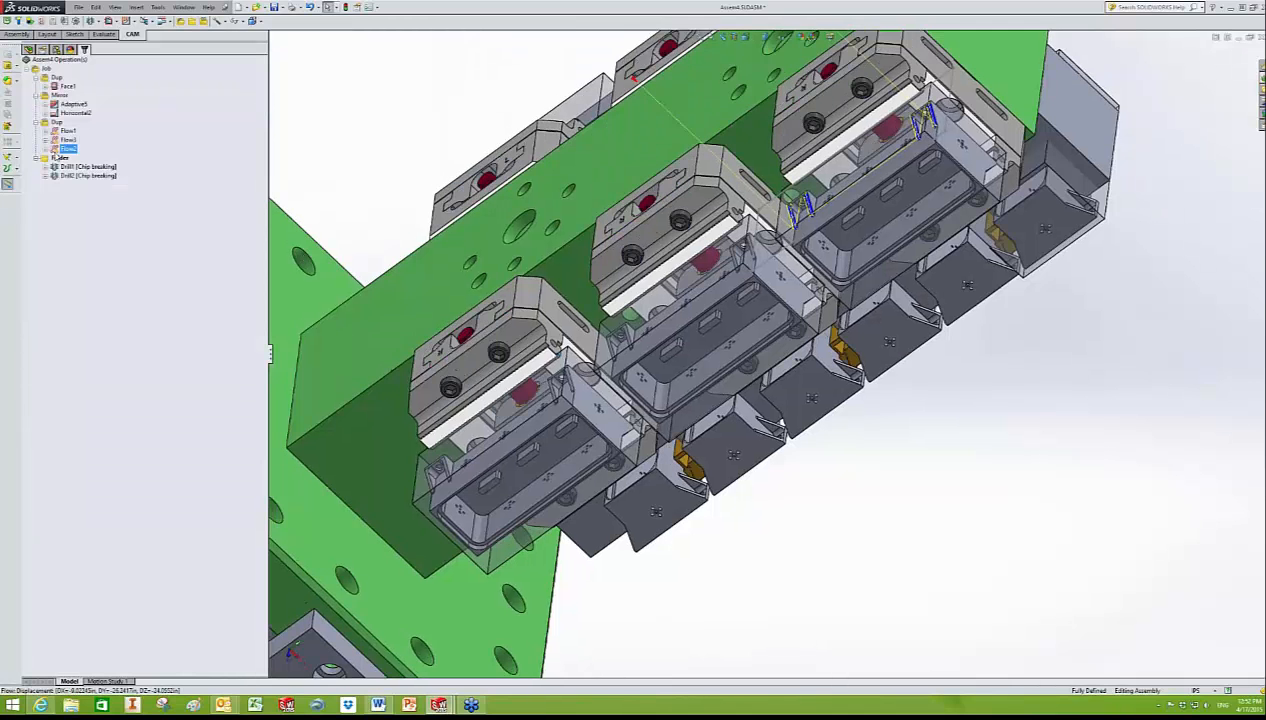
# Step: Run the stock simulation of Flow2 with collision checking and examine where the tool meets the stock block
pyautogui.rightClick(62, 150)
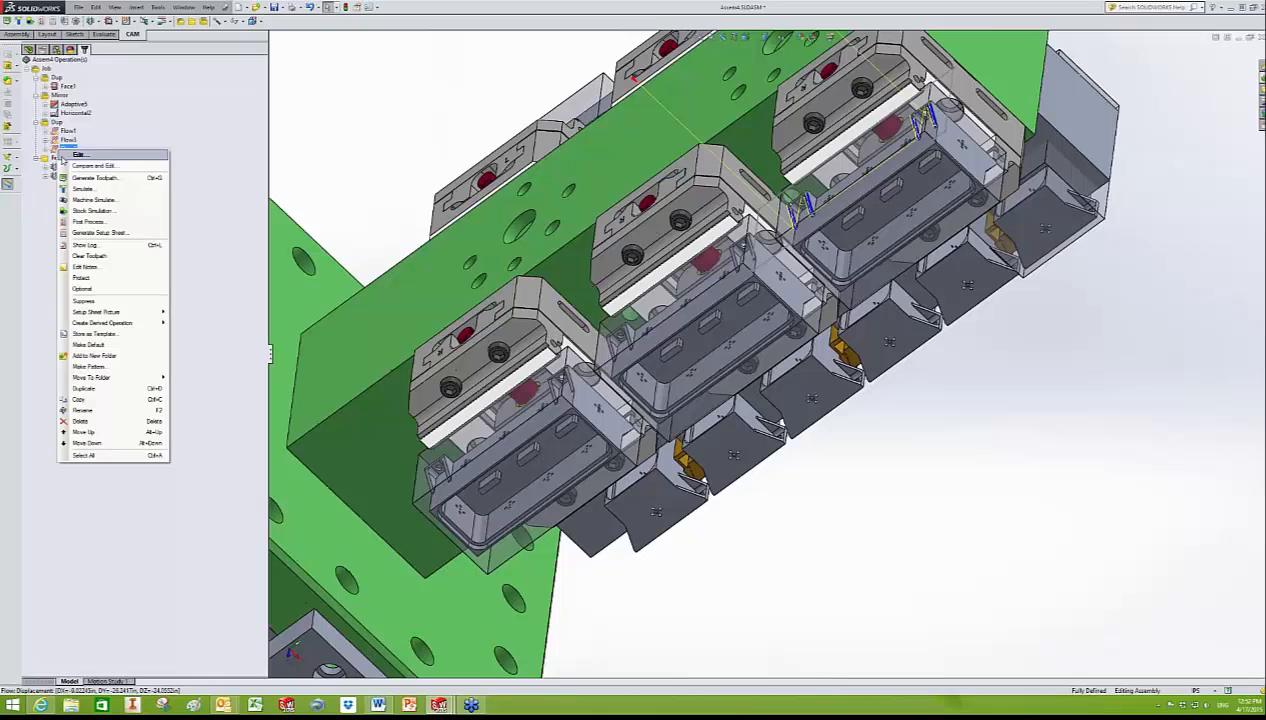
pyautogui.click(102, 212)
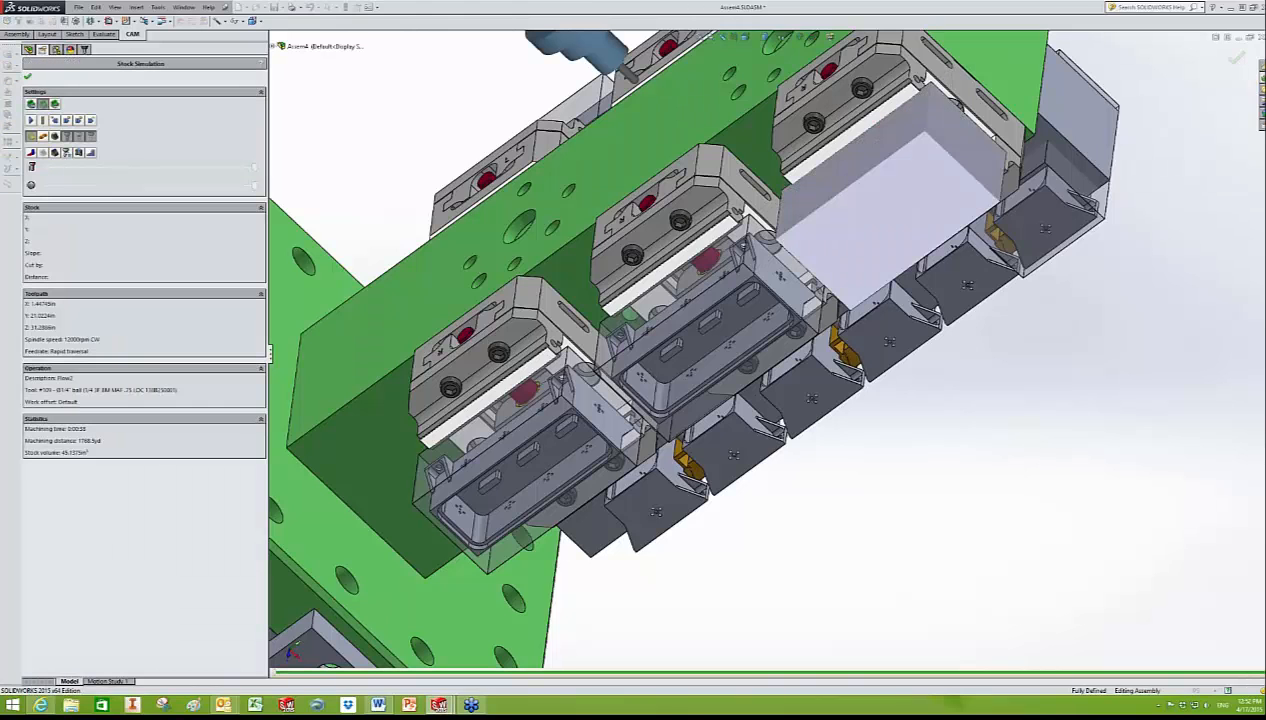
pyautogui.moveTo(985, 160); pyautogui.dragTo(852, 250, button='middle')
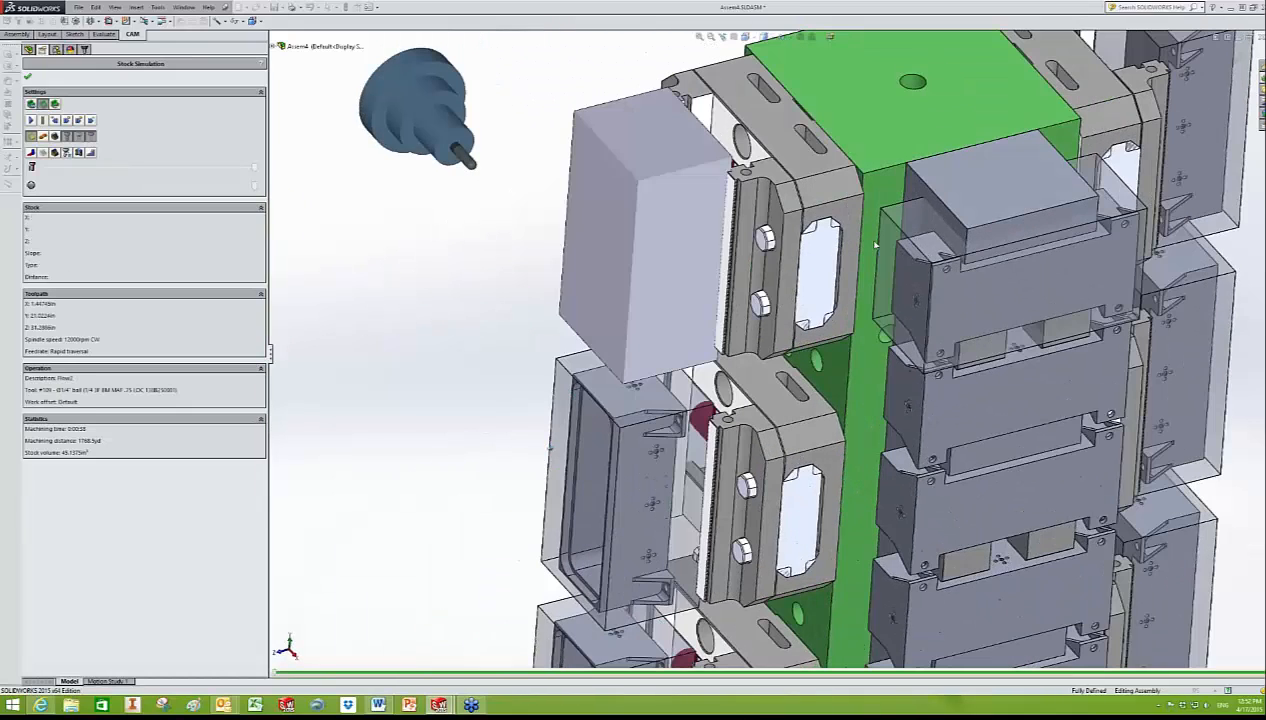
pyautogui.scroll(-2, 852, 250)
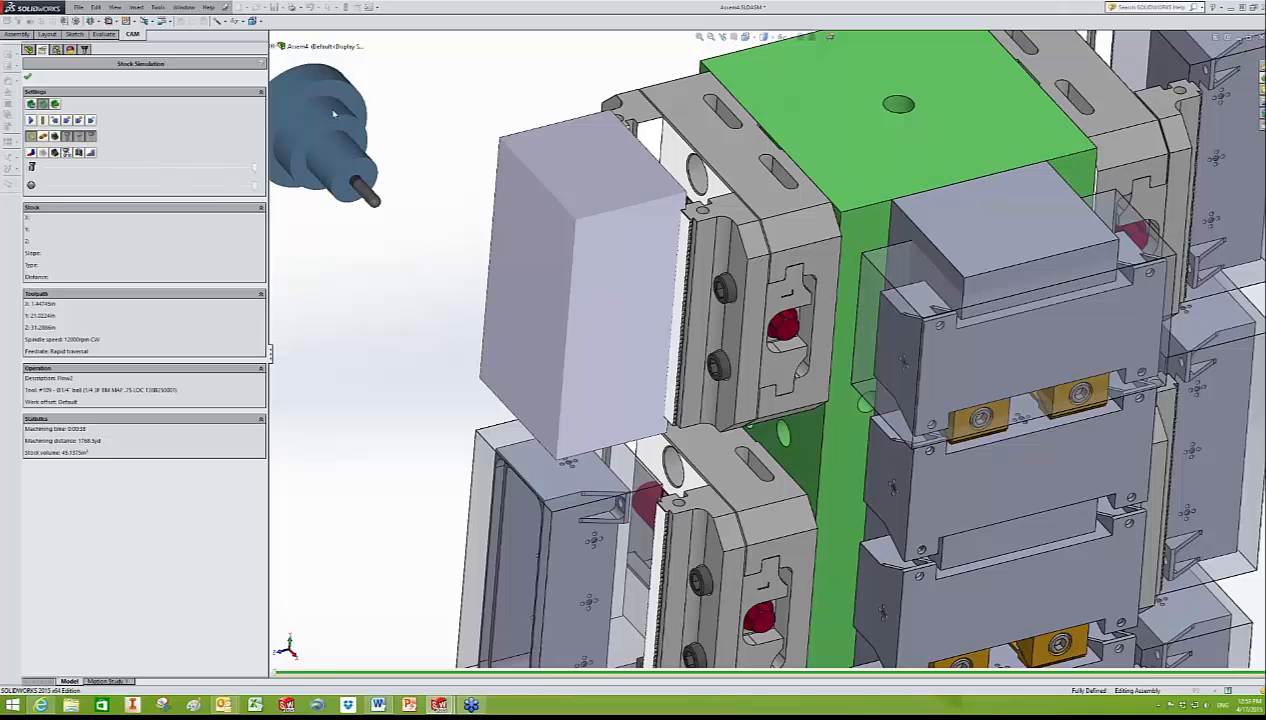
pyautogui.moveTo(393, 167); pyautogui.dragTo(393, 167, button='middle')
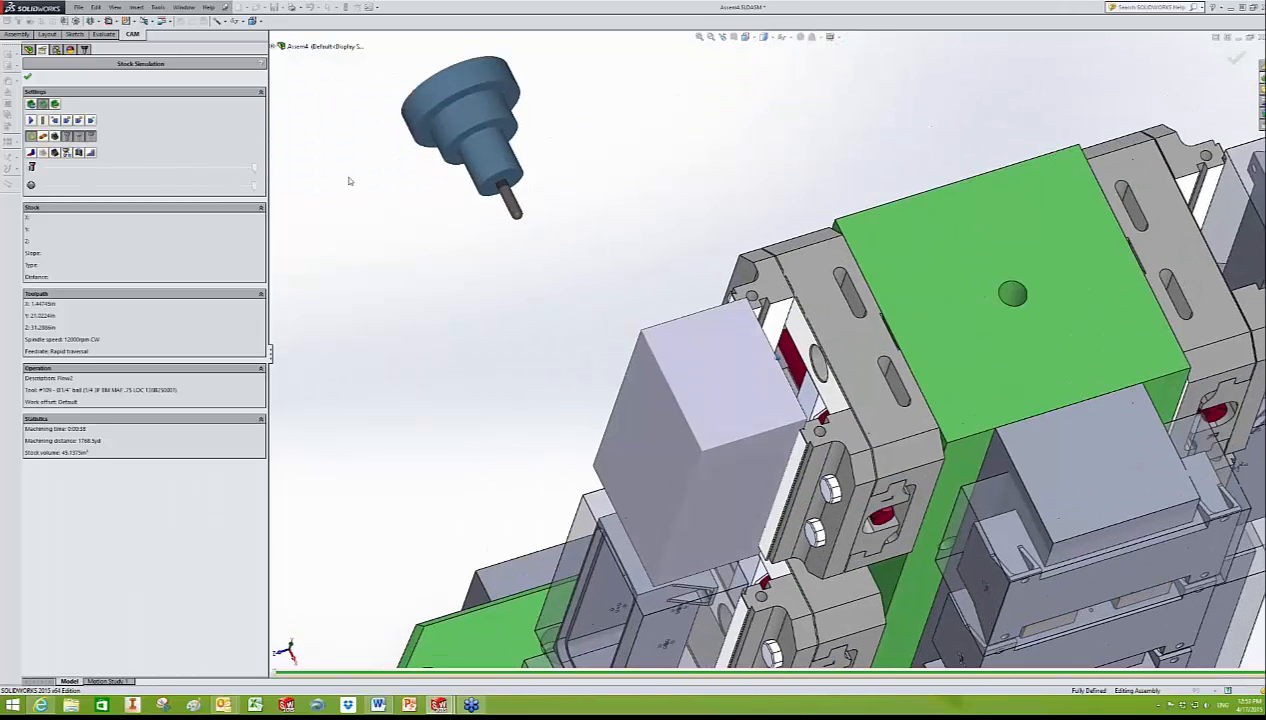
pyautogui.click(66, 153)
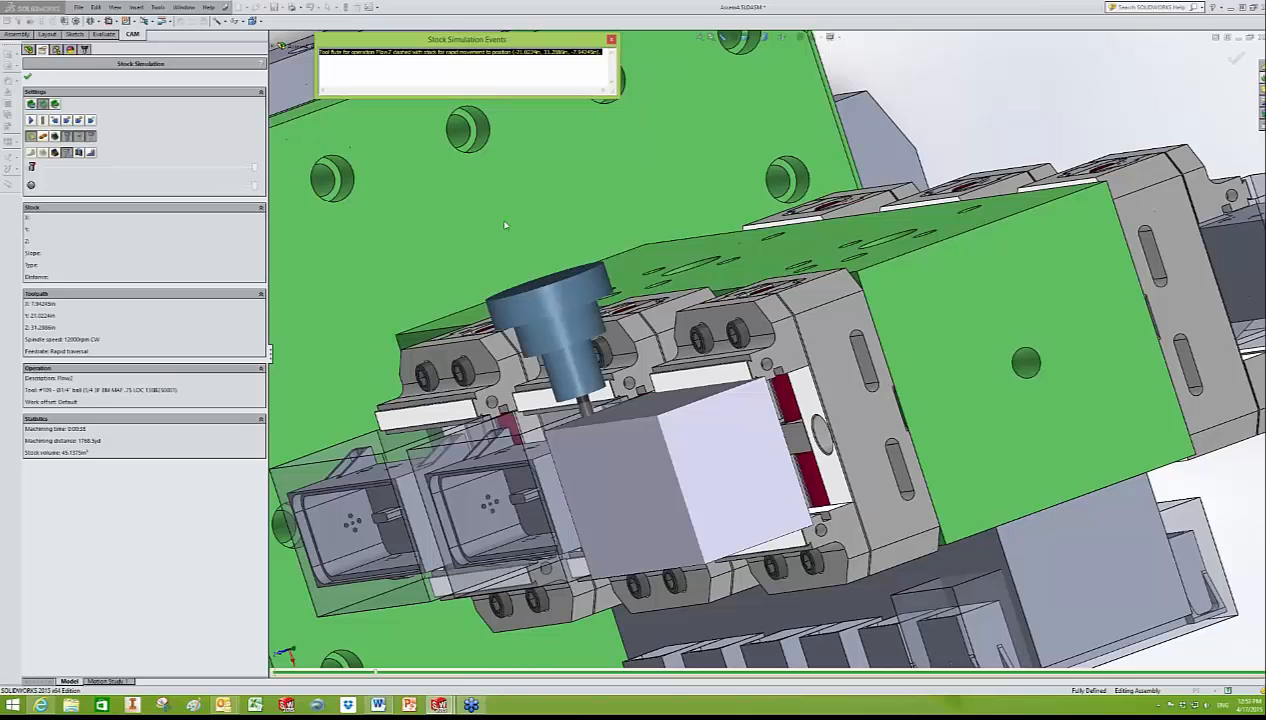
pyautogui.moveTo(505, 225); pyautogui.dragTo(716, 405, button='middle')
pyautogui.scroll(-3, 545, 396)
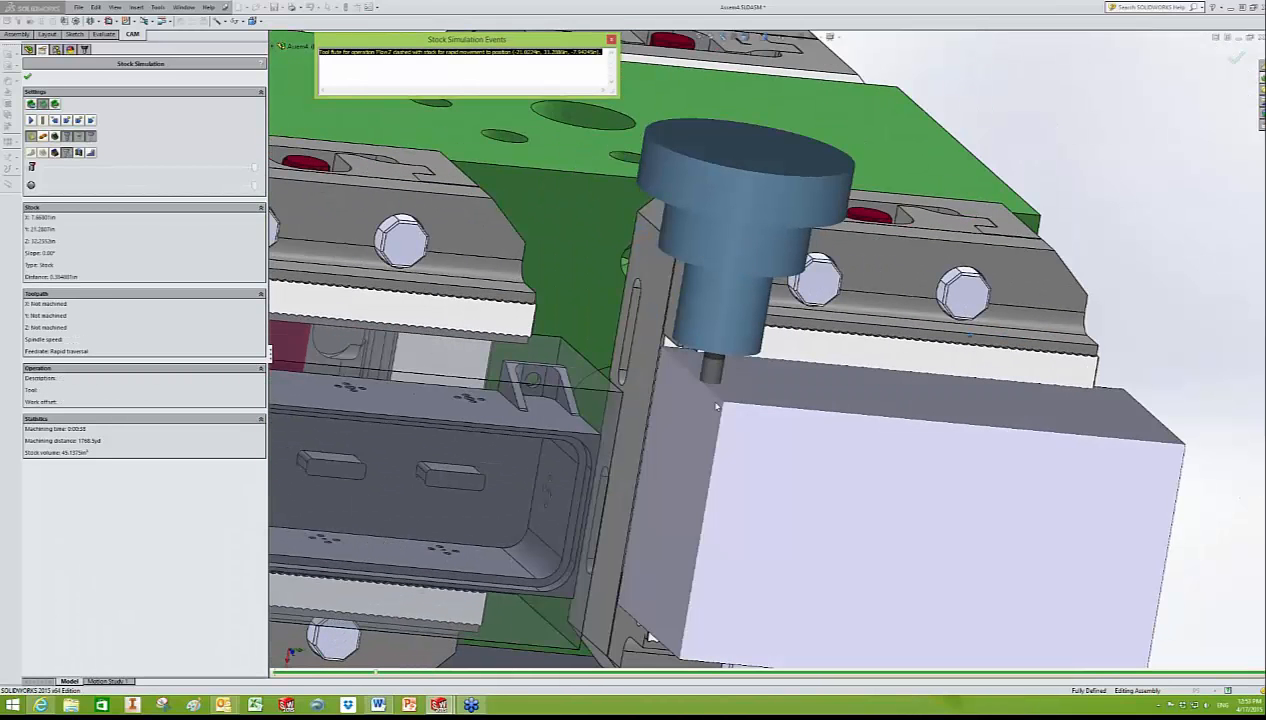
pyautogui.moveTo(716, 405); pyautogui.dragTo(635, 303, button='middle')
pyautogui.scroll(1, 640, 330)
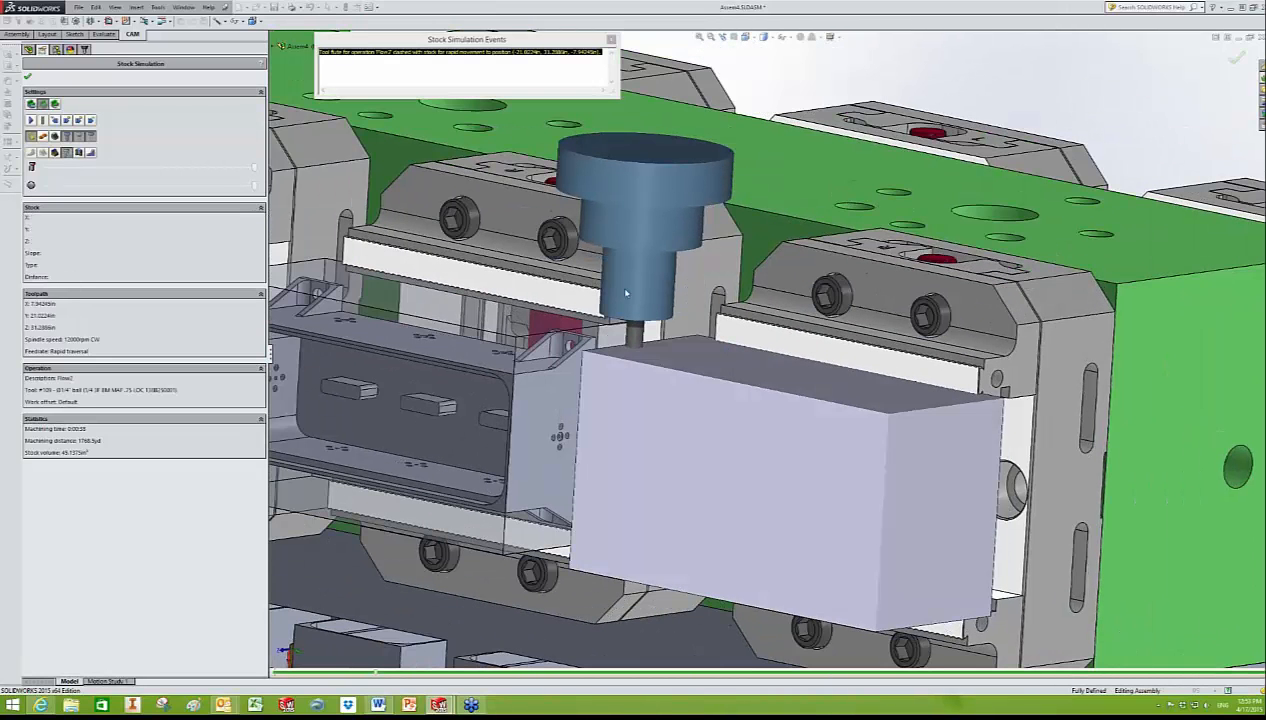
# Step: Show the fixture in the stock simulation to inspect the vises and tombstone around the stock, and close the simulation
pyautogui.click(42, 137)
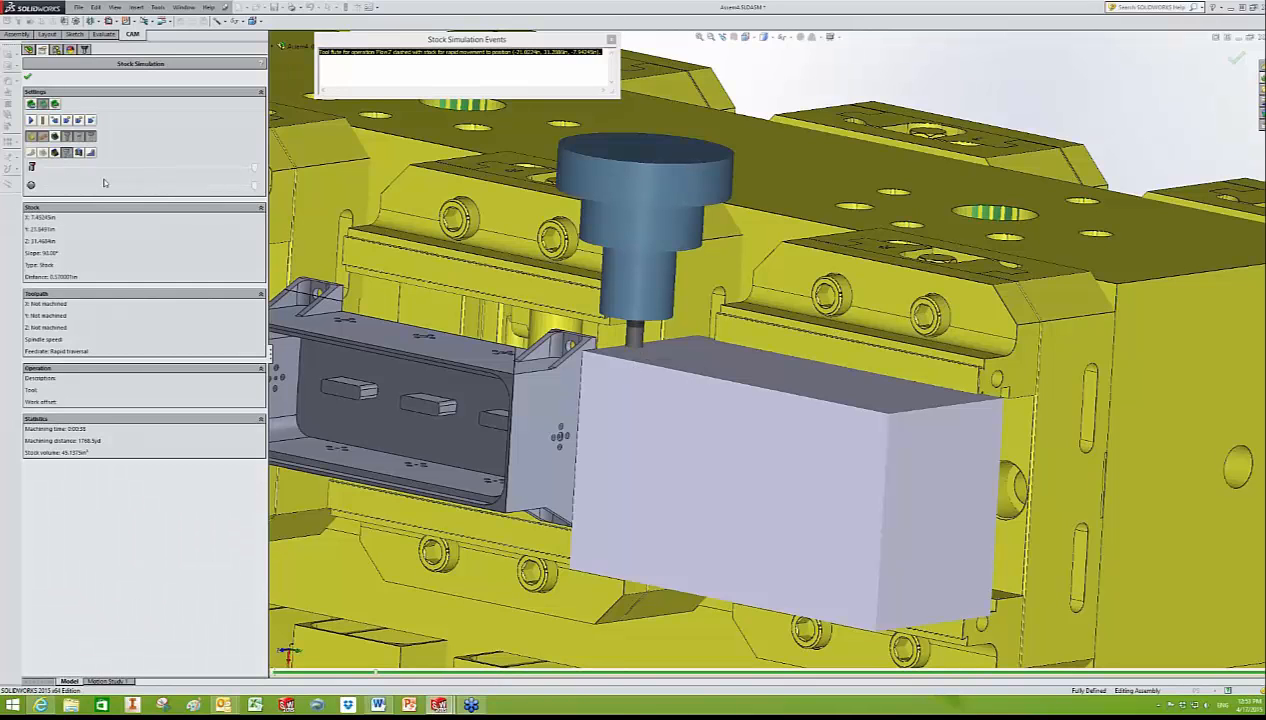
pyautogui.moveTo(577, 113); pyautogui.dragTo(560, 112, button='middle')
pyautogui.moveTo(643, 173); pyautogui.dragTo(637, 84)
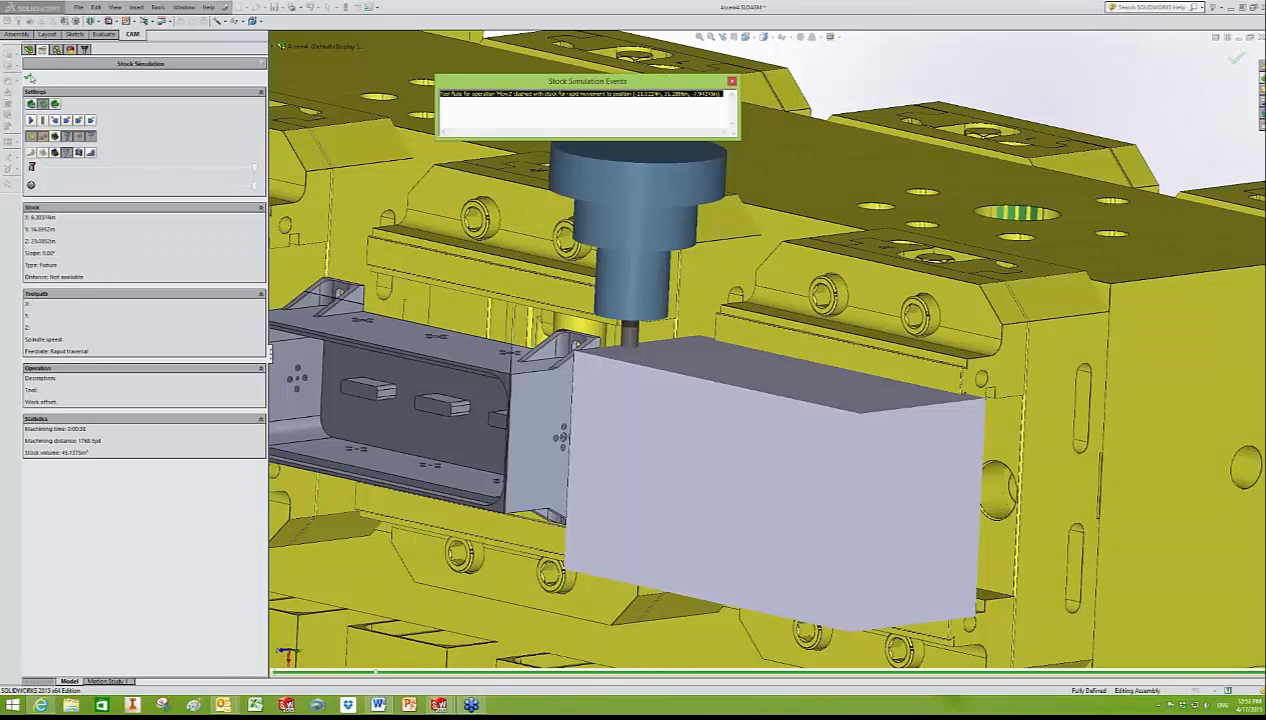
pyautogui.click(40, 78)
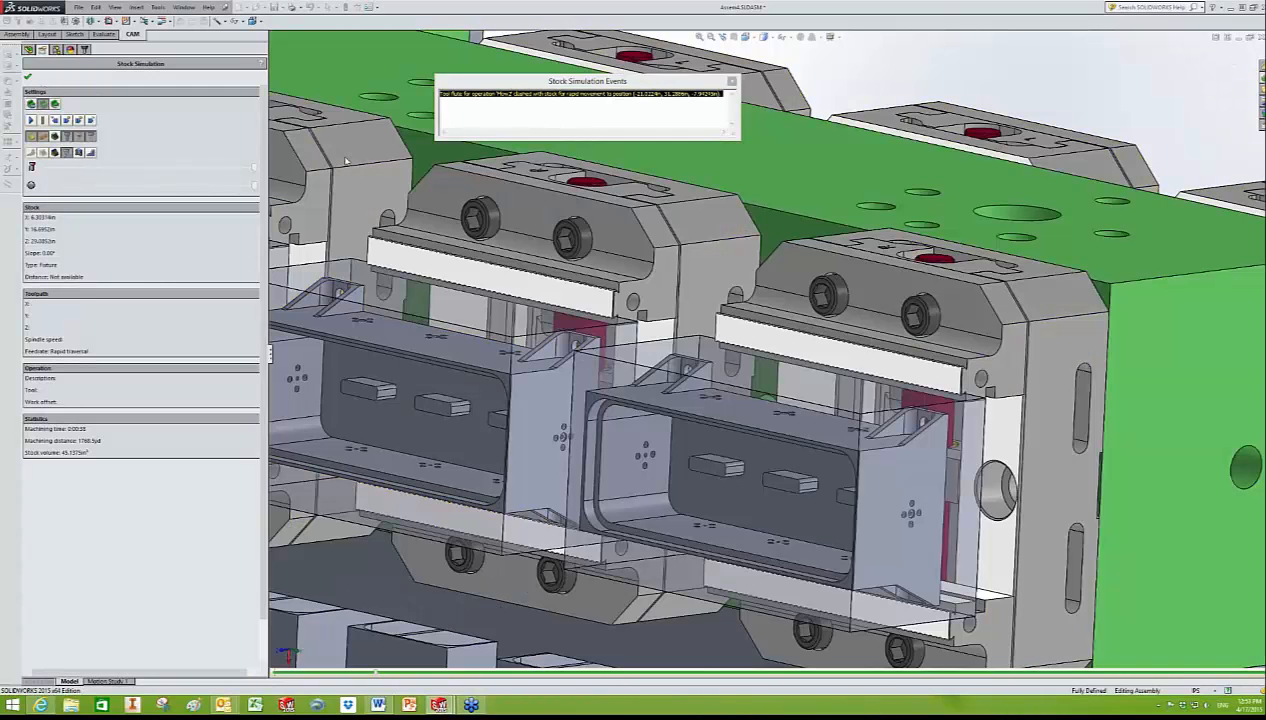
# Step: Examine the Flow2 toolpath on the uppermost part's ribs and its position relative to the neighbouring vise jaw
pyautogui.scroll(7, 656, 280)
pyautogui.moveTo(656, 280); pyautogui.dragTo(594, 240, button='middle')
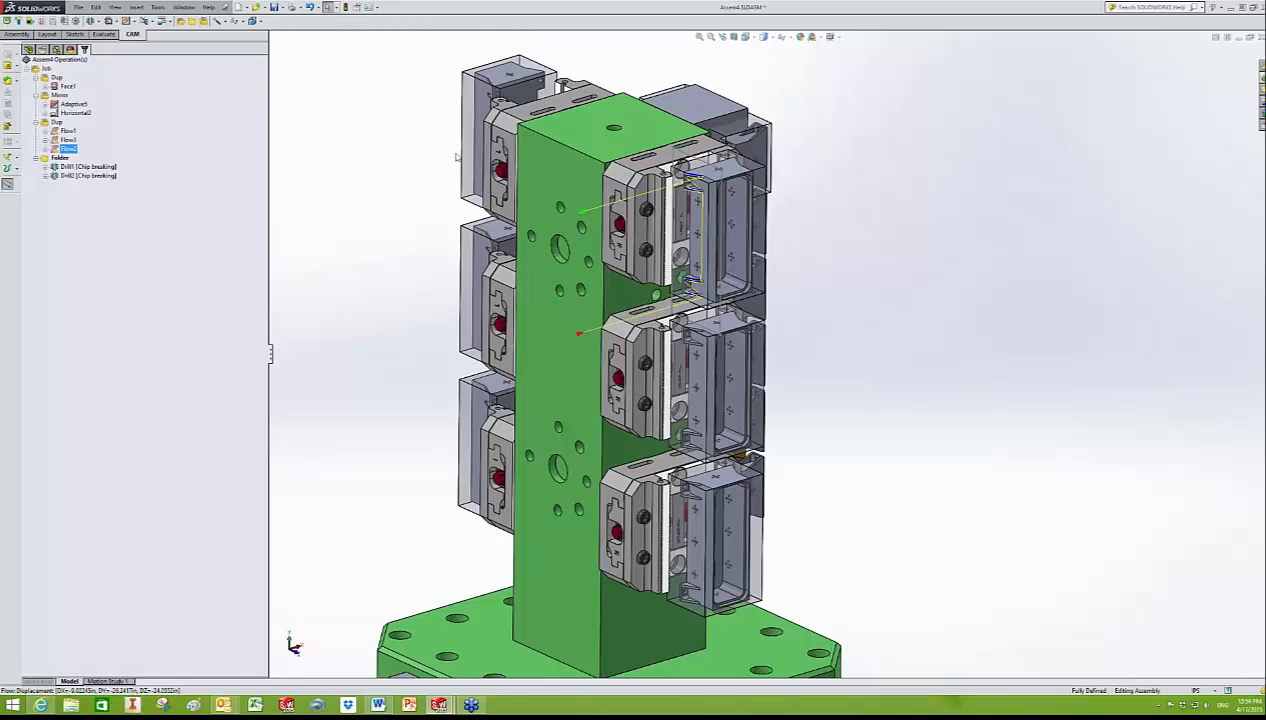
pyautogui.moveTo(745, 350); pyautogui.dragTo(687, 379, button='middle')
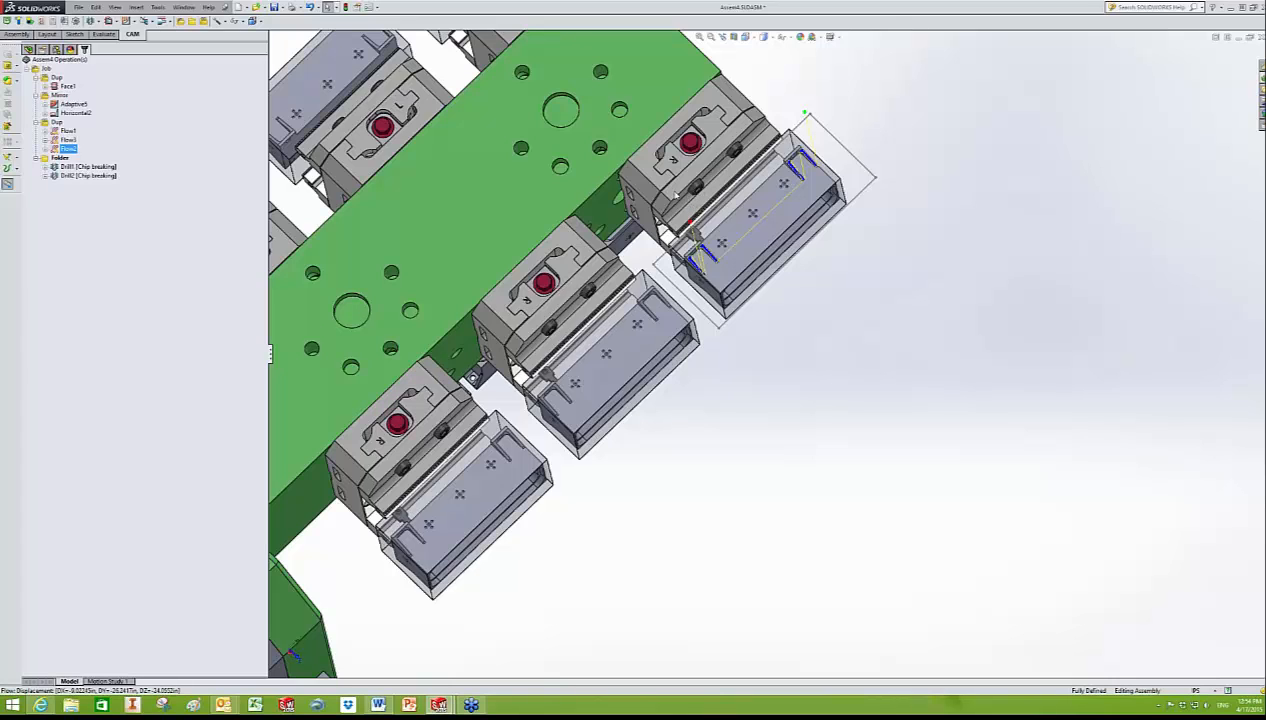
pyautogui.click(790, 132)
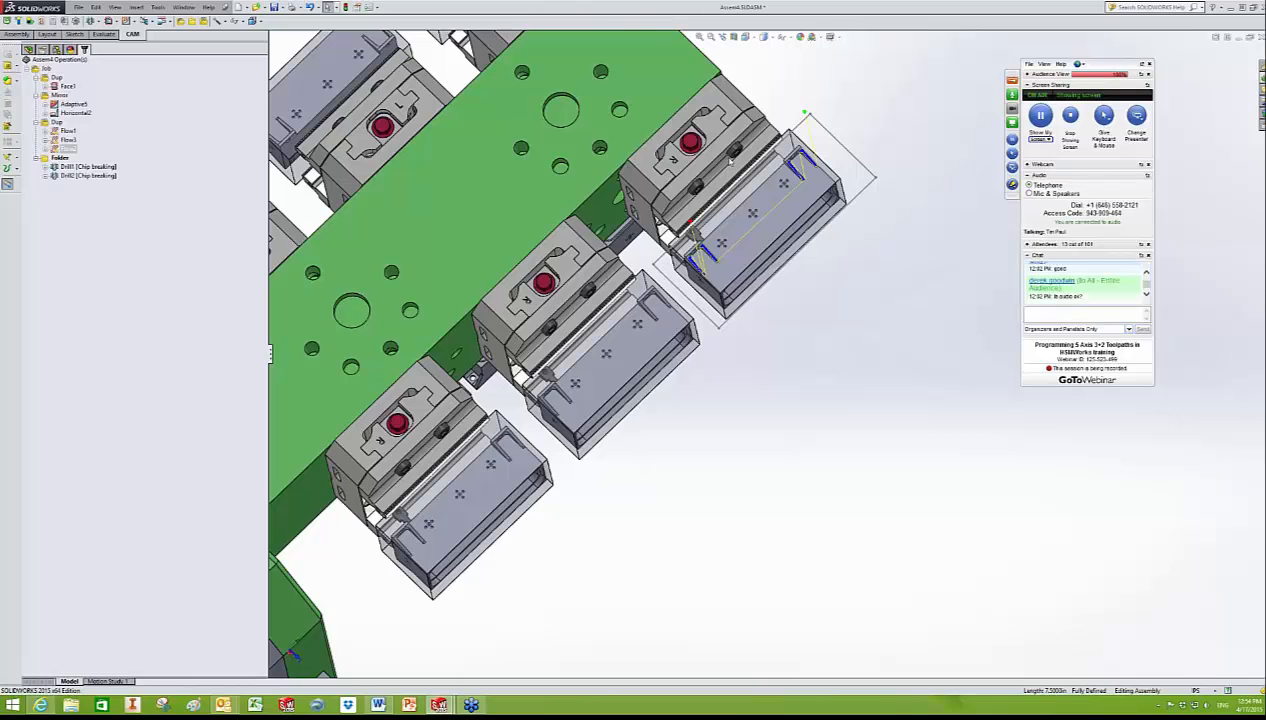
pyautogui.moveTo(684, 379); pyautogui.dragTo(664, 388, button='middle')
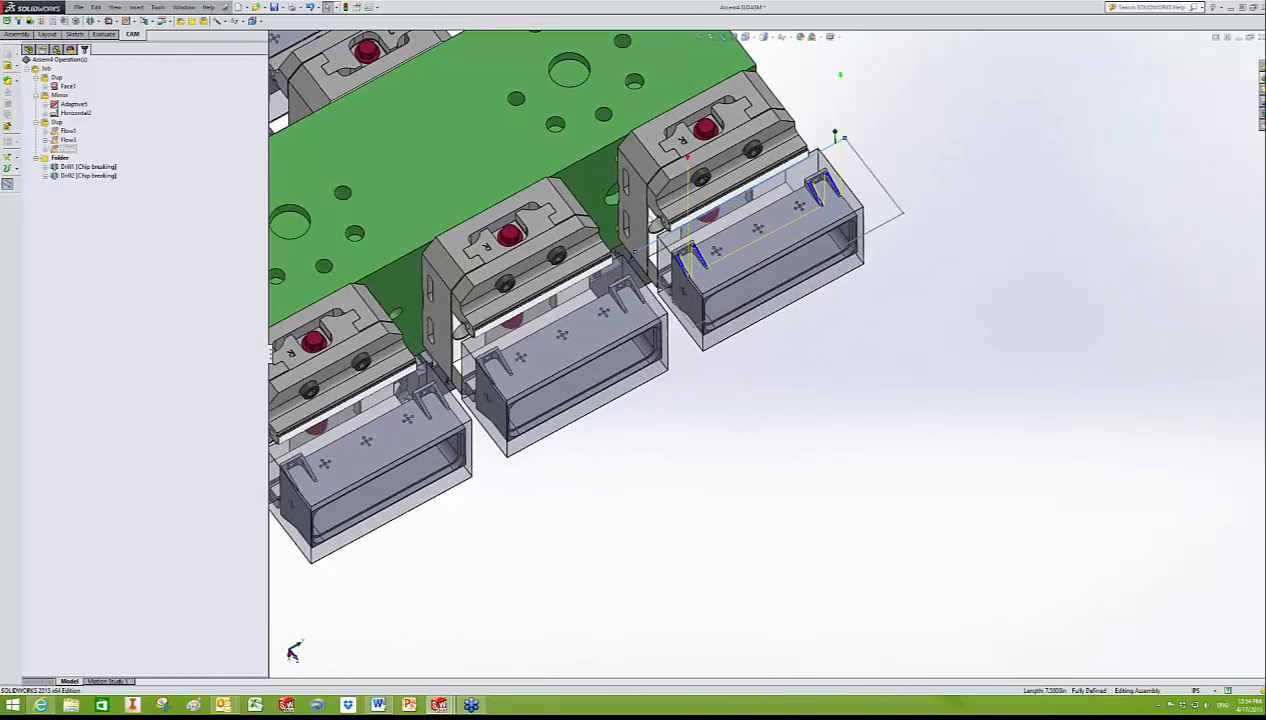
pyautogui.moveTo(771, 353); pyautogui.dragTo(772, 352, button='middle')
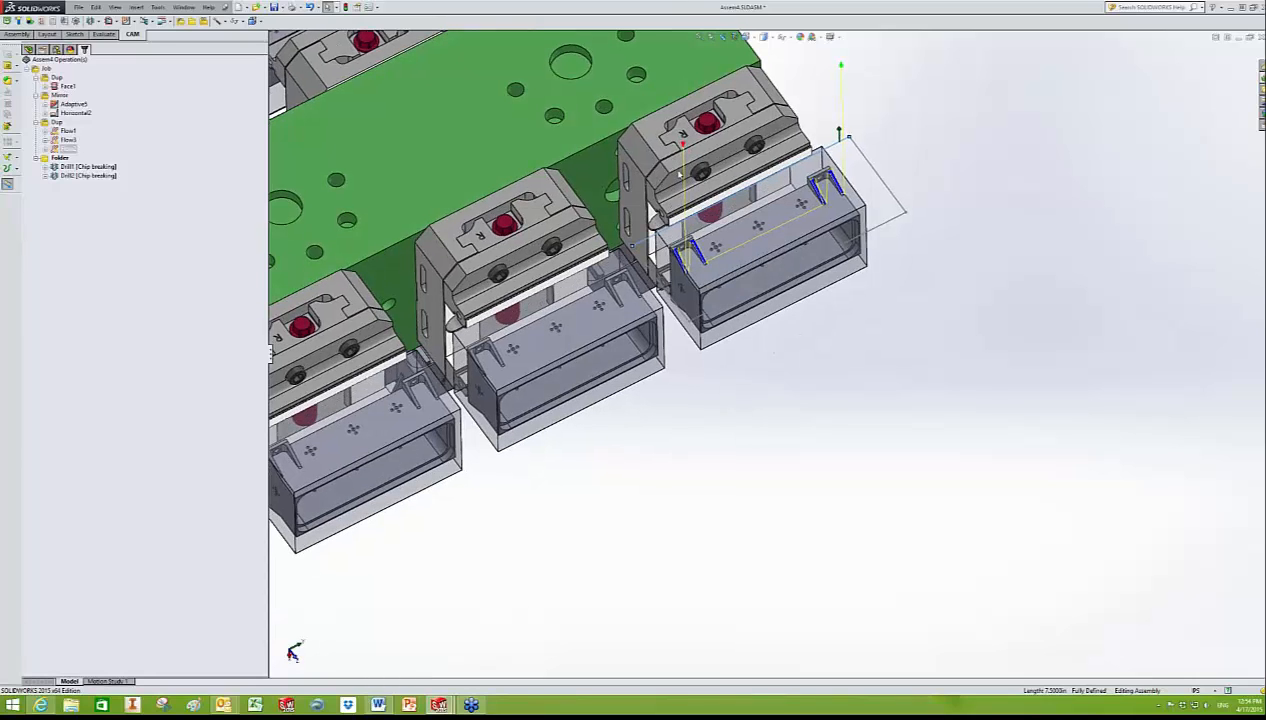
pyautogui.click(675, 172)
pyautogui.moveTo(683, 241); pyautogui.dragTo(684, 243, button='middle')
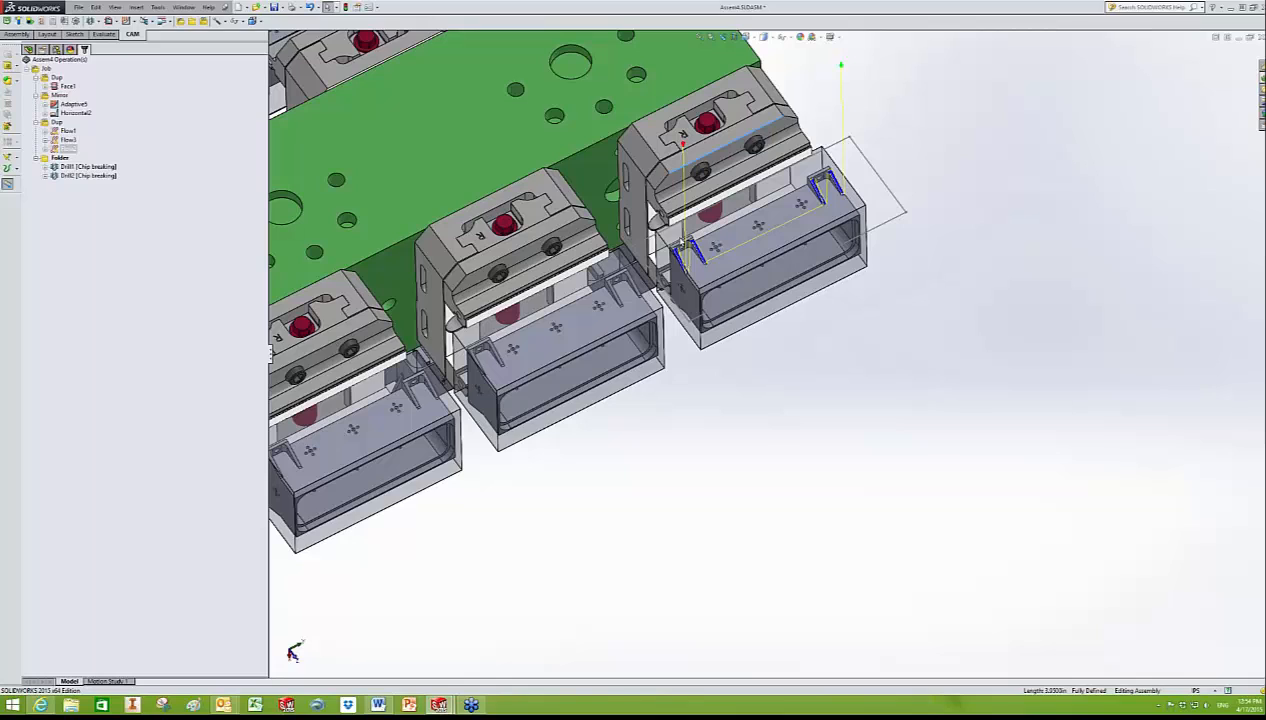